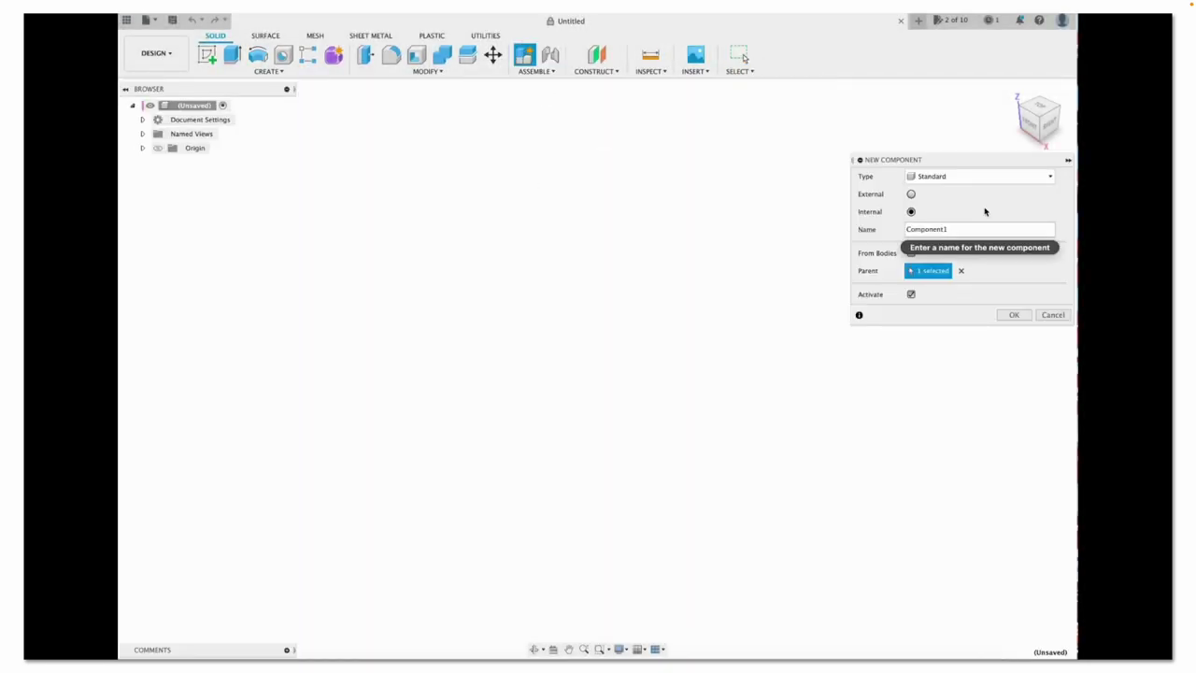
# Name the new component 'Top Load Dishwasher' and save the design as Top Load Dishwasher v1
pyautogui.click(962, 229)
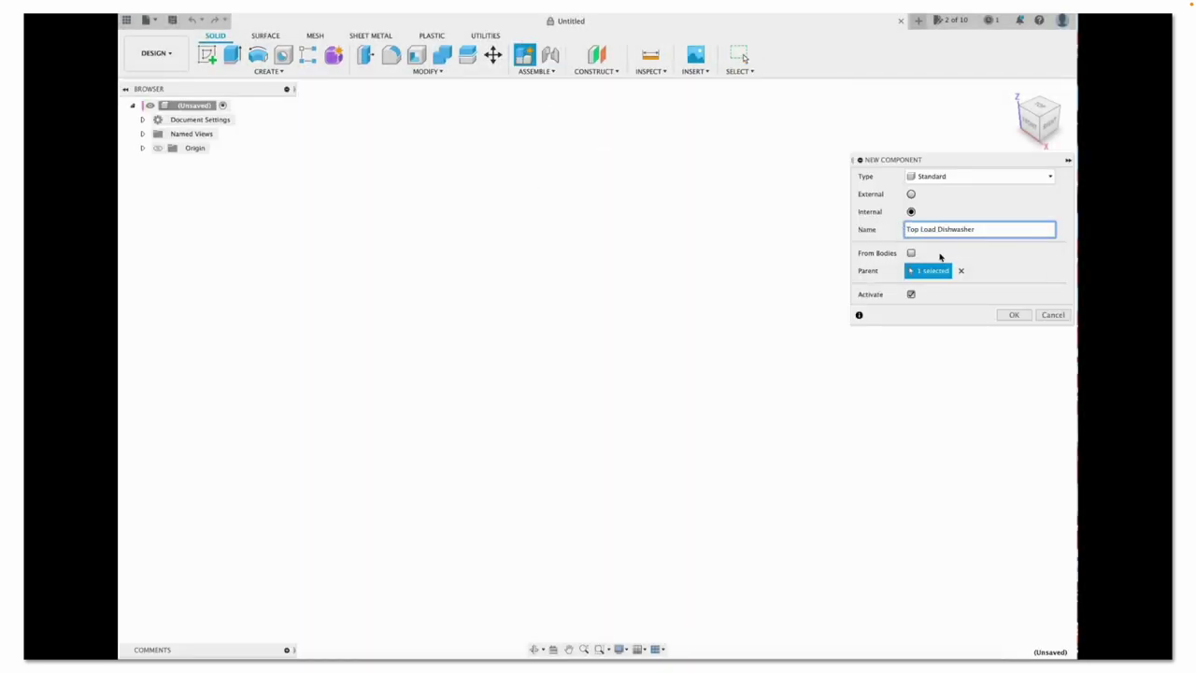
pyautogui.click(1013, 315)
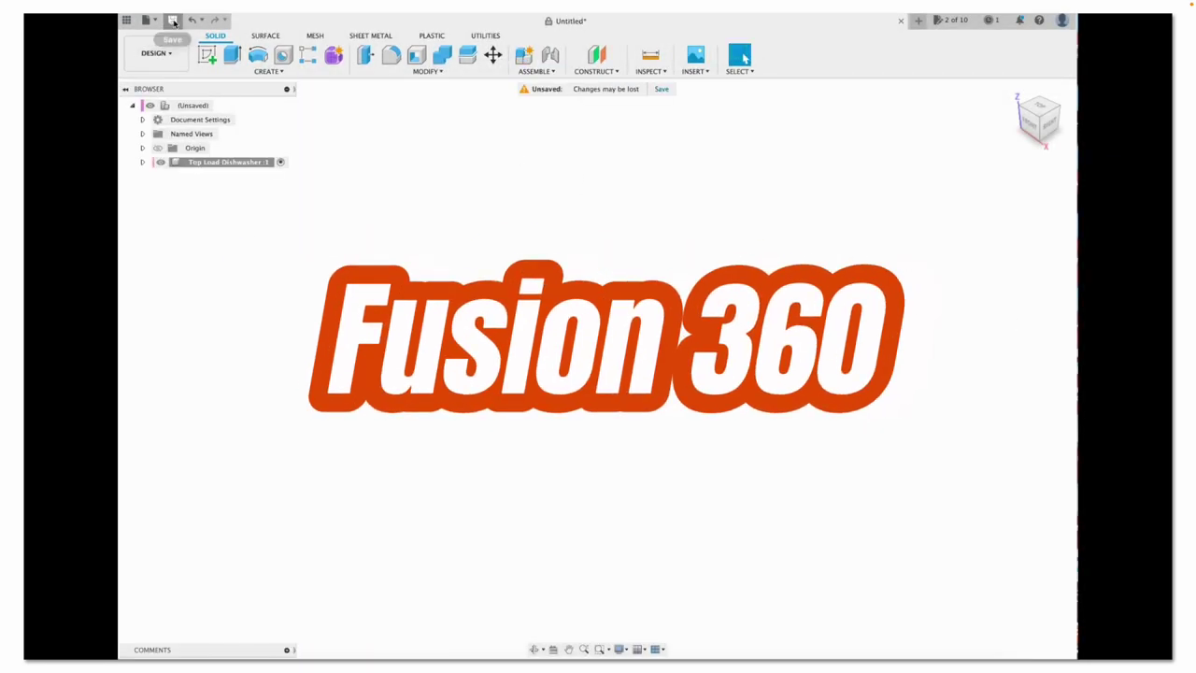
pyautogui.click(173, 20)
pyautogui.write('Top Load Dishwasher')
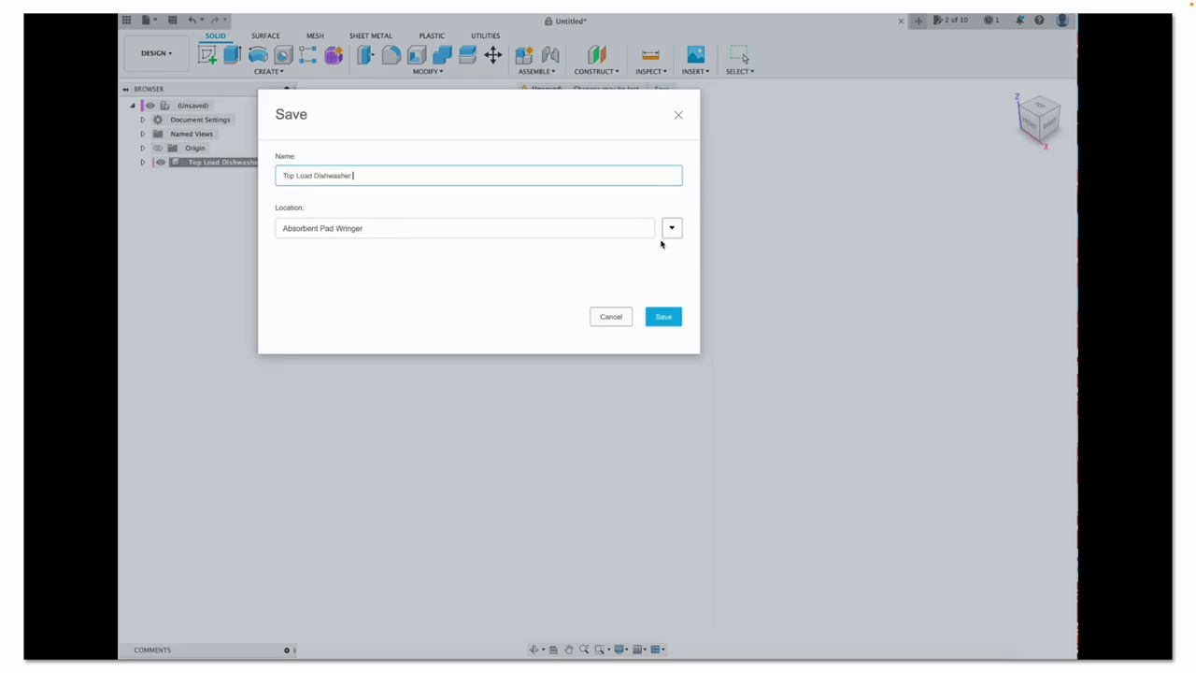
pyautogui.click(671, 229)
pyautogui.press('Return')
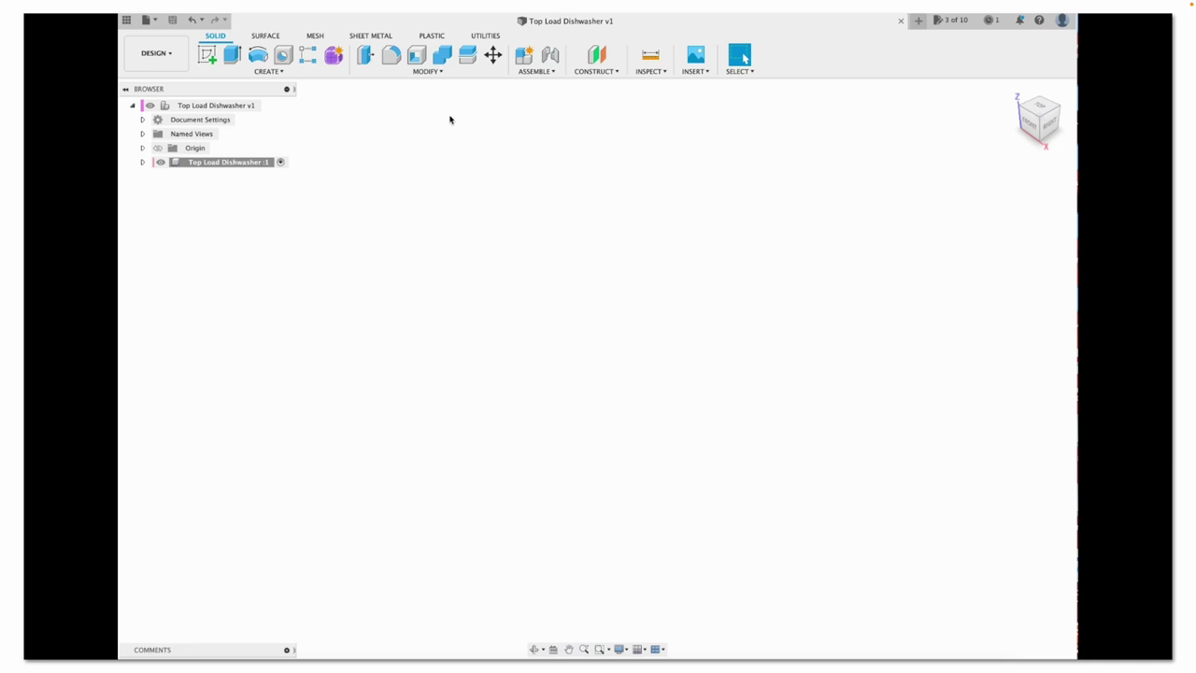
# Sketch a 24 by 25 two-point rectangle from the origin on the XY plane
pyautogui.click(207, 54)
pyautogui.click(645, 378)
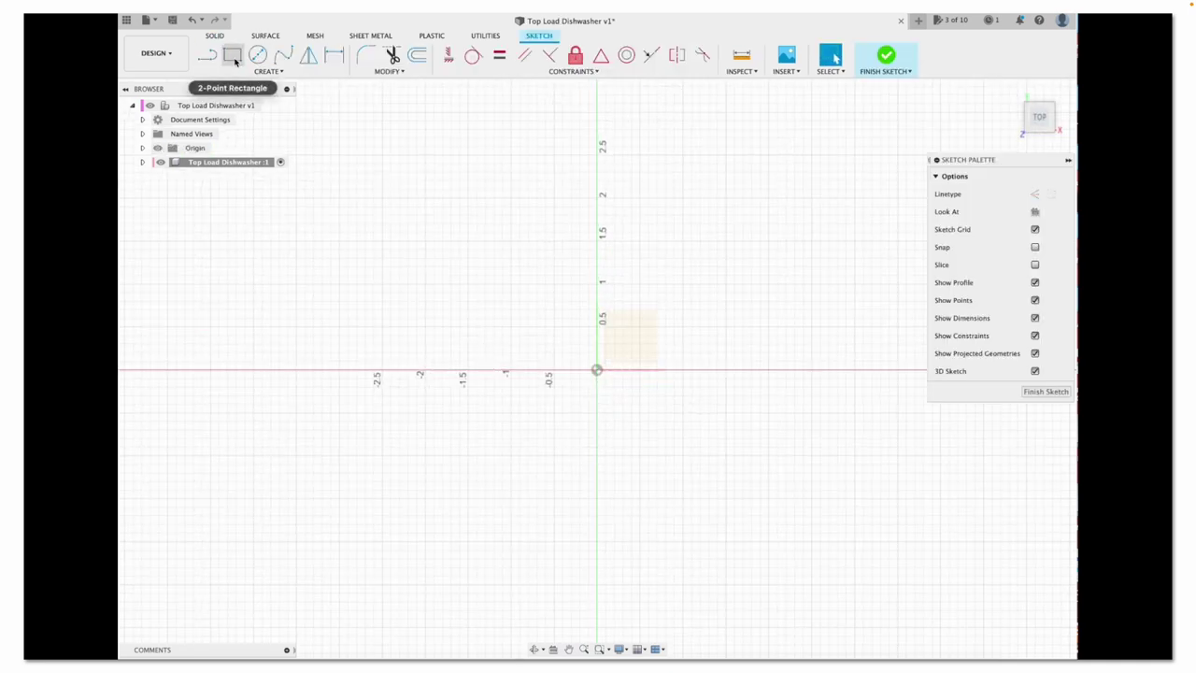
pyautogui.click(231, 54)
pyautogui.click(596, 370)
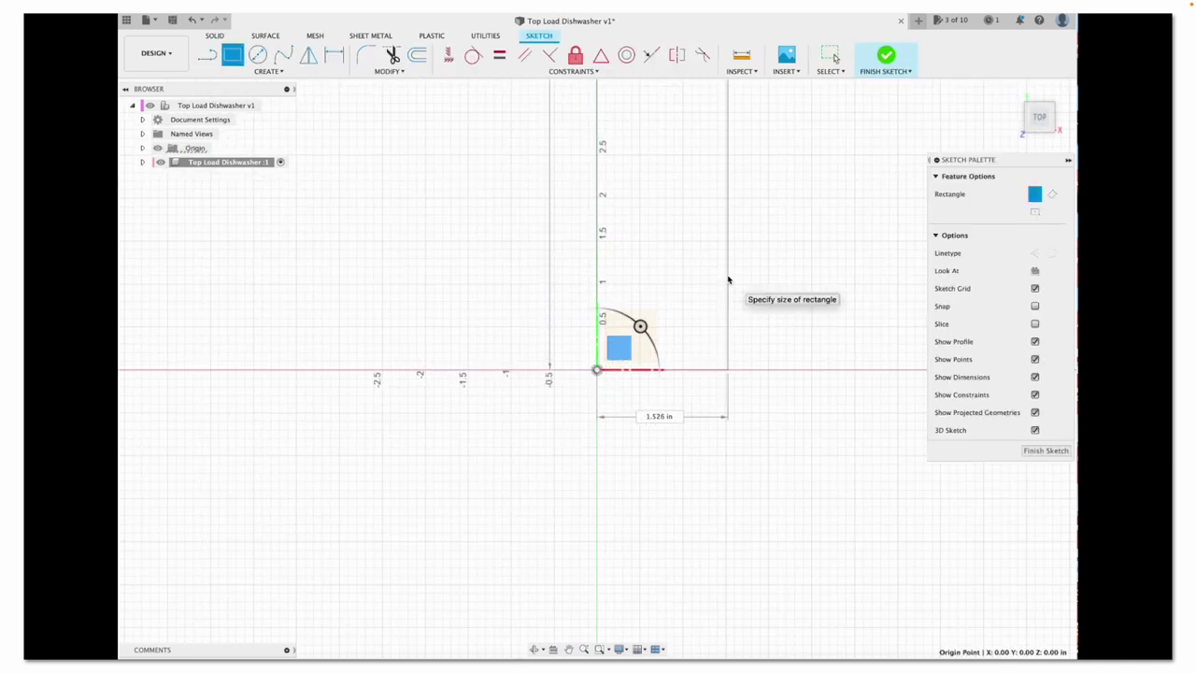
pyautogui.write('24')
pyautogui.press('Tab')
pyautogui.write('25')
pyautogui.press('Return')
# Extrude the rectangle 35 upward and save version v2 with milestone Overall
pyautogui.press('e')
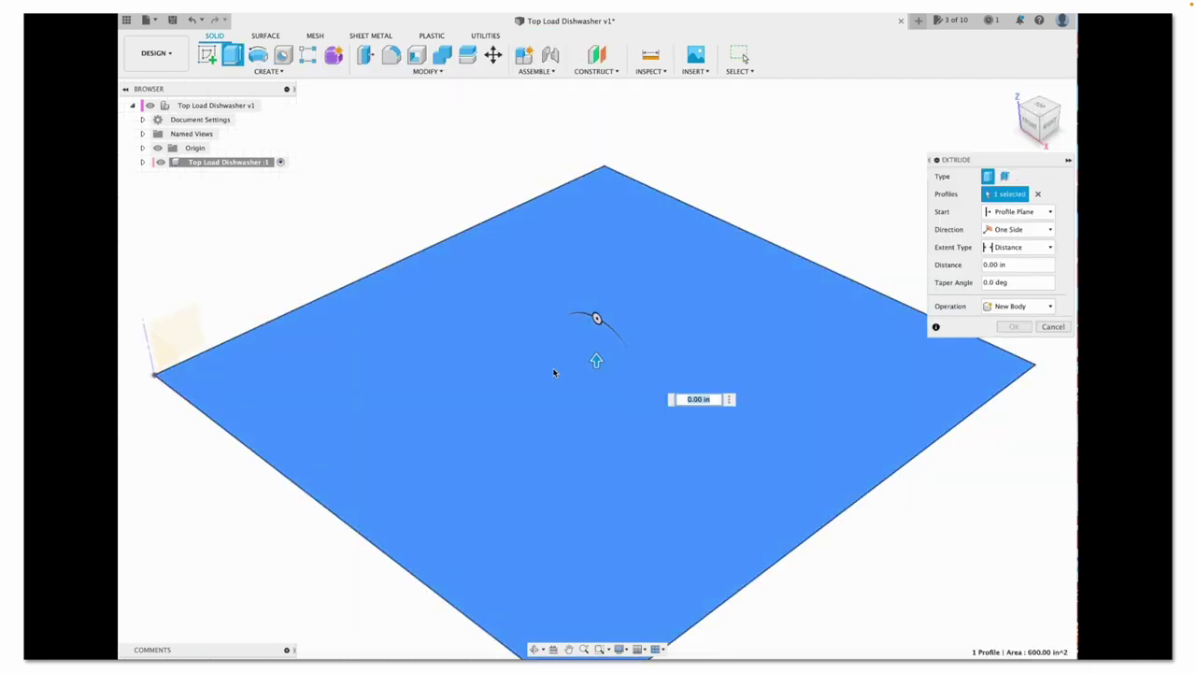
pyautogui.moveTo(596, 322); pyautogui.dragTo(594, 273)
pyautogui.write('35')
pyautogui.press('Return')
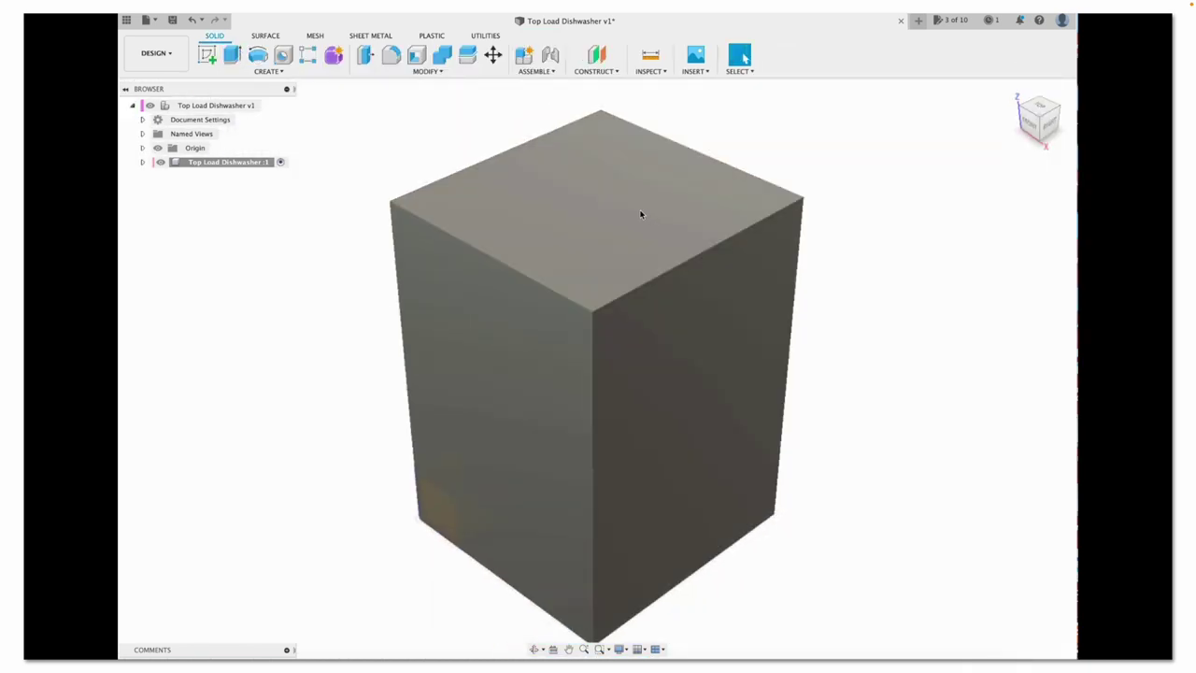
pyautogui.click(173, 21)
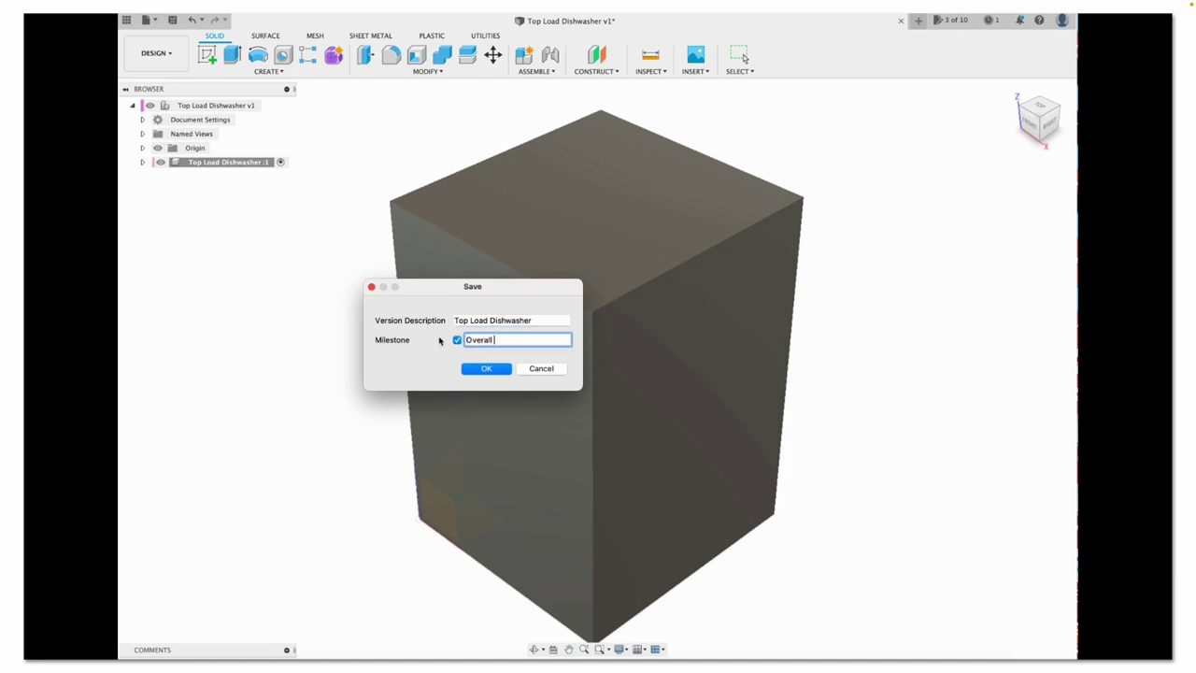
pyautogui.press('Return')
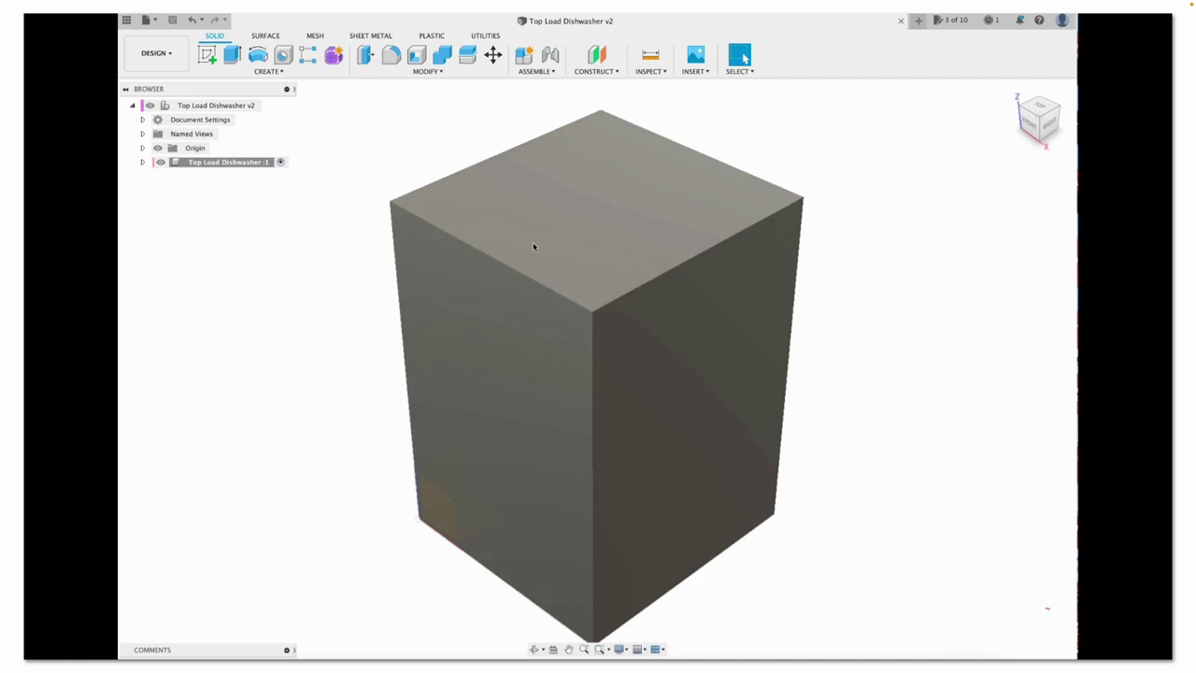
# In the Render workspace, apply Plastic > Transparent Polycarbonate (Clear) to the box
pyautogui.click(156, 53)
pyautogui.click(150, 111)
pyautogui.click(207, 55)
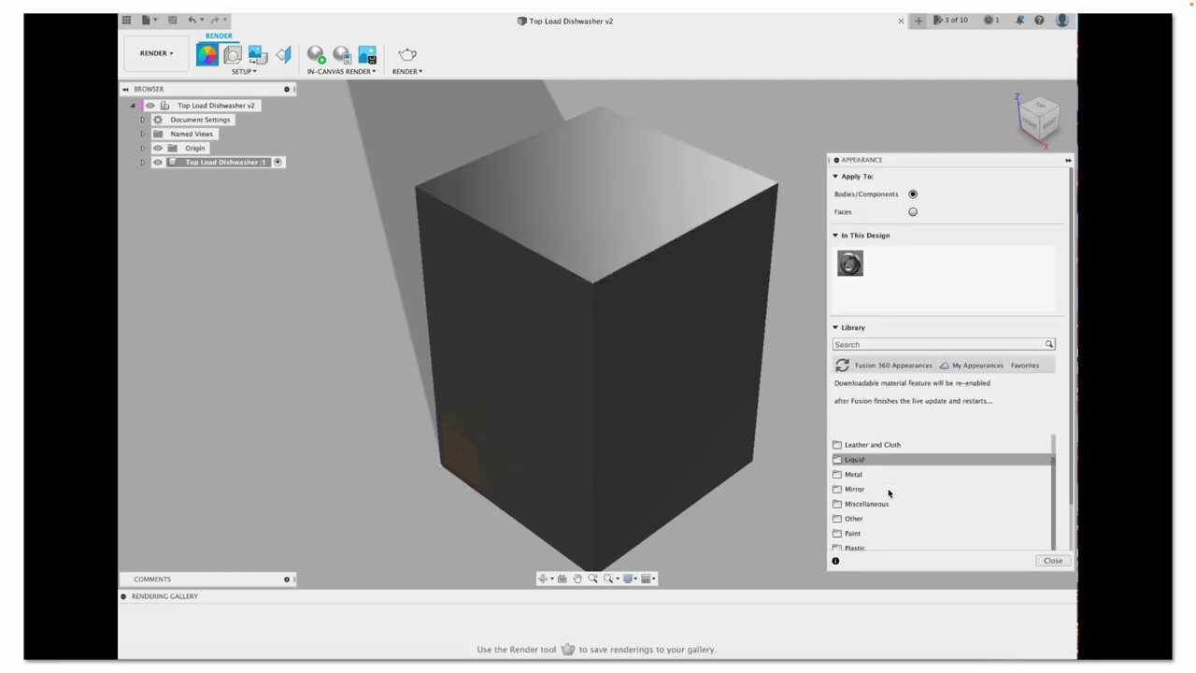
pyautogui.scroll(-2, 888, 492)
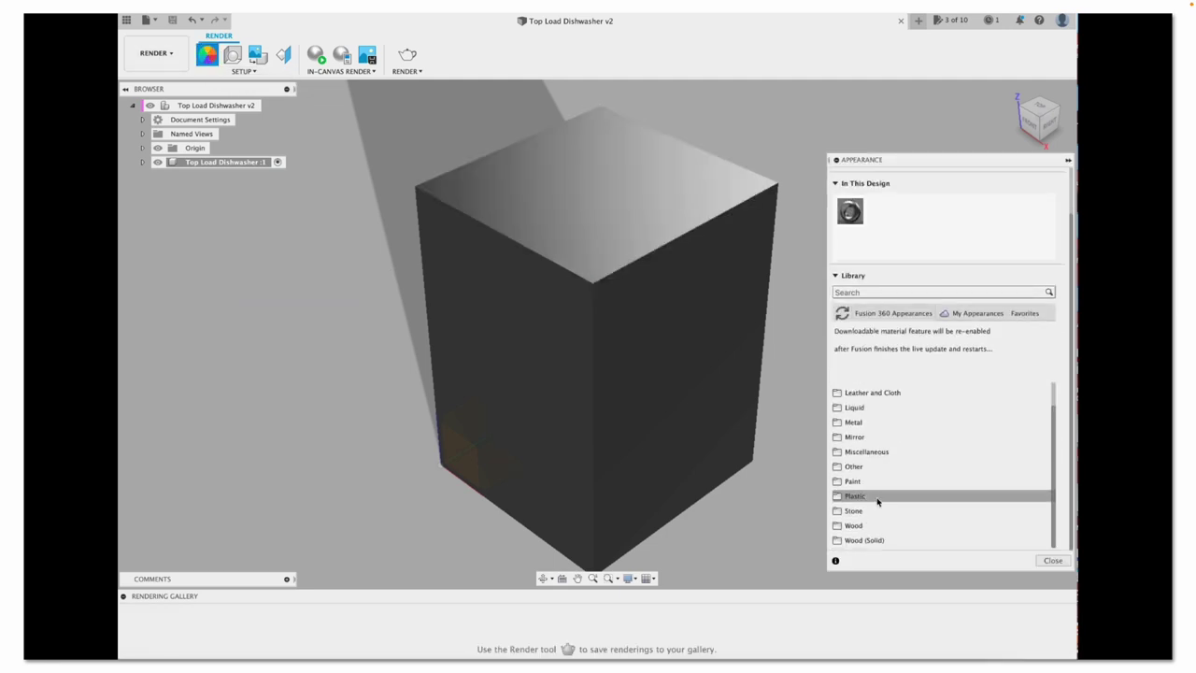
pyautogui.click(858, 496)
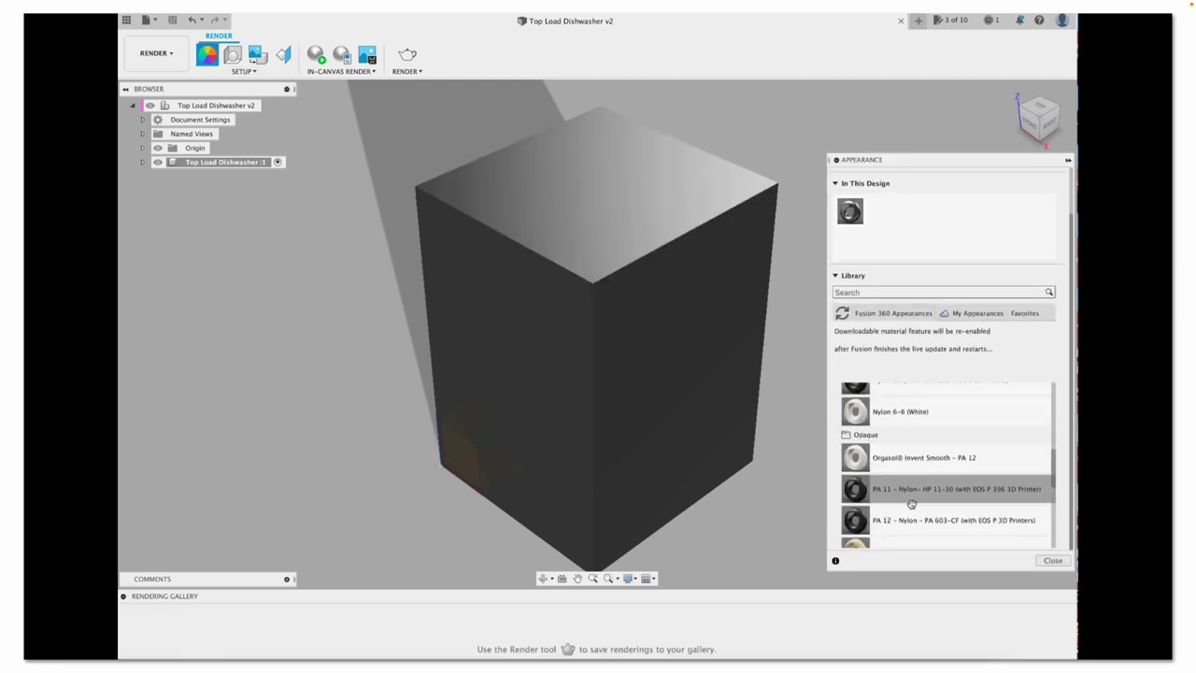
pyautogui.scroll(-5, 869, 503)
pyautogui.click(881, 496)
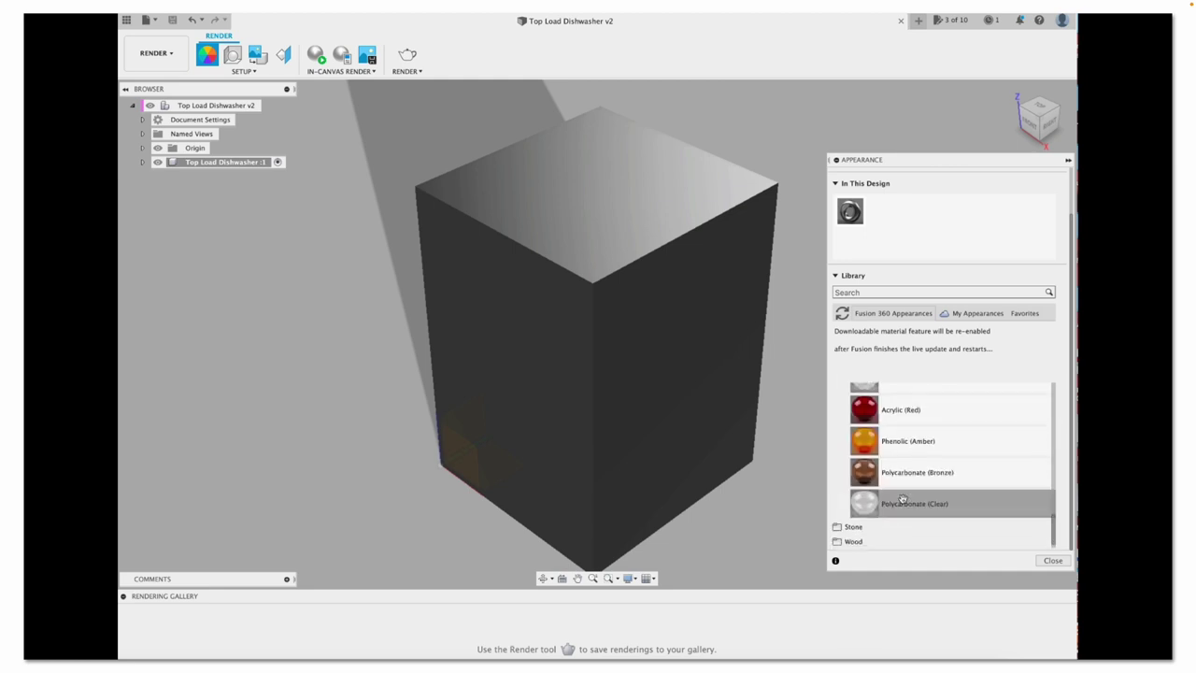
pyautogui.scroll(2, 878, 481)
pyautogui.moveTo(864, 450); pyautogui.dragTo(598, 355)
# Return to the Design workspace and reset to the front and home views
pyautogui.click(156, 54)
pyautogui.click(143, 82)
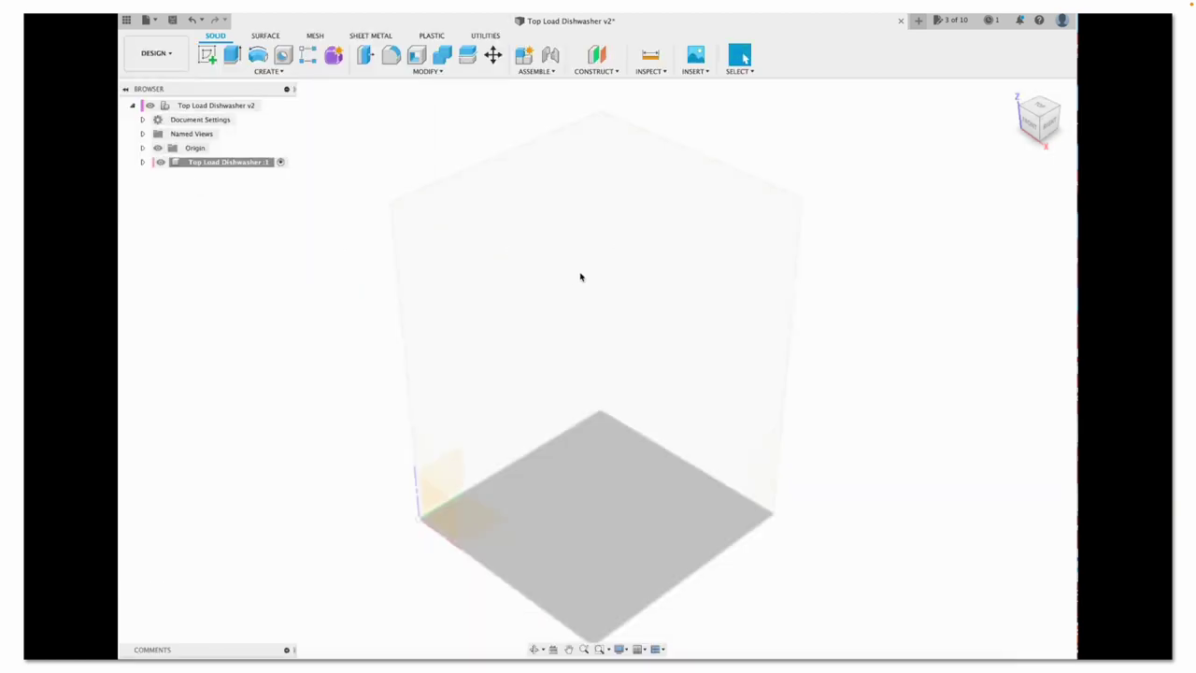
pyautogui.click(1038, 122)
pyautogui.click(1014, 93)
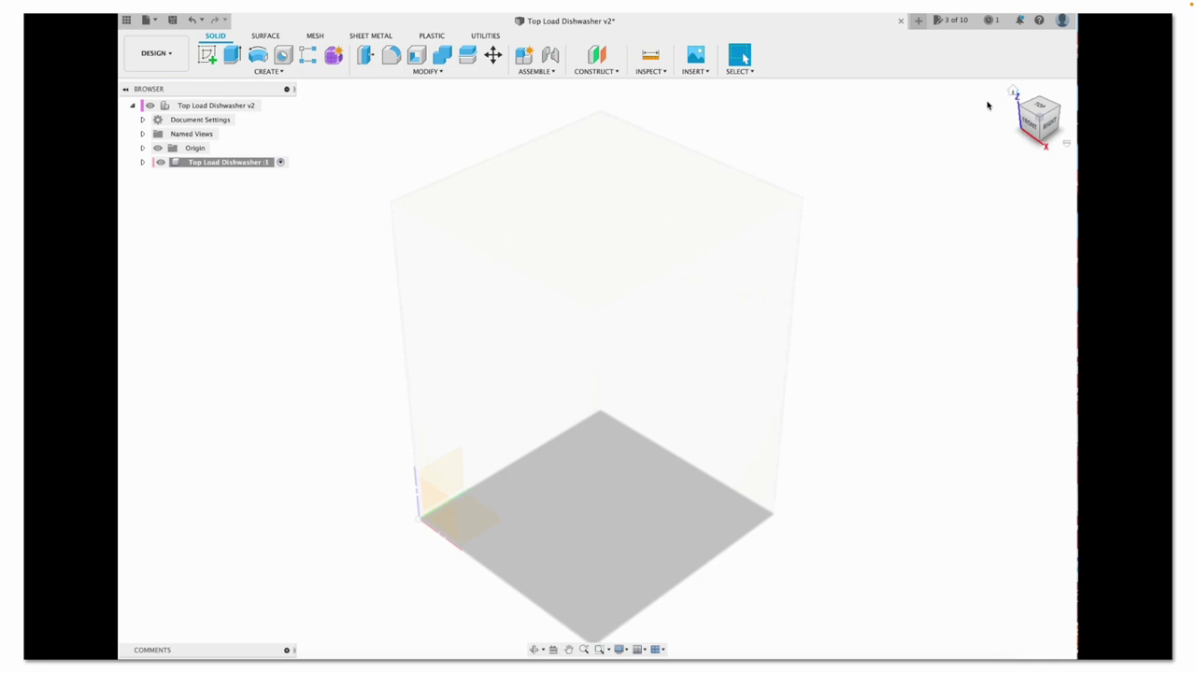
# Search the McMaster-Carr catalog for 'actuators' and browse the 100 and 250 lbs. actuators
pyautogui.click(695, 71)
pyautogui.click(730, 179)
pyautogui.write('actuators')
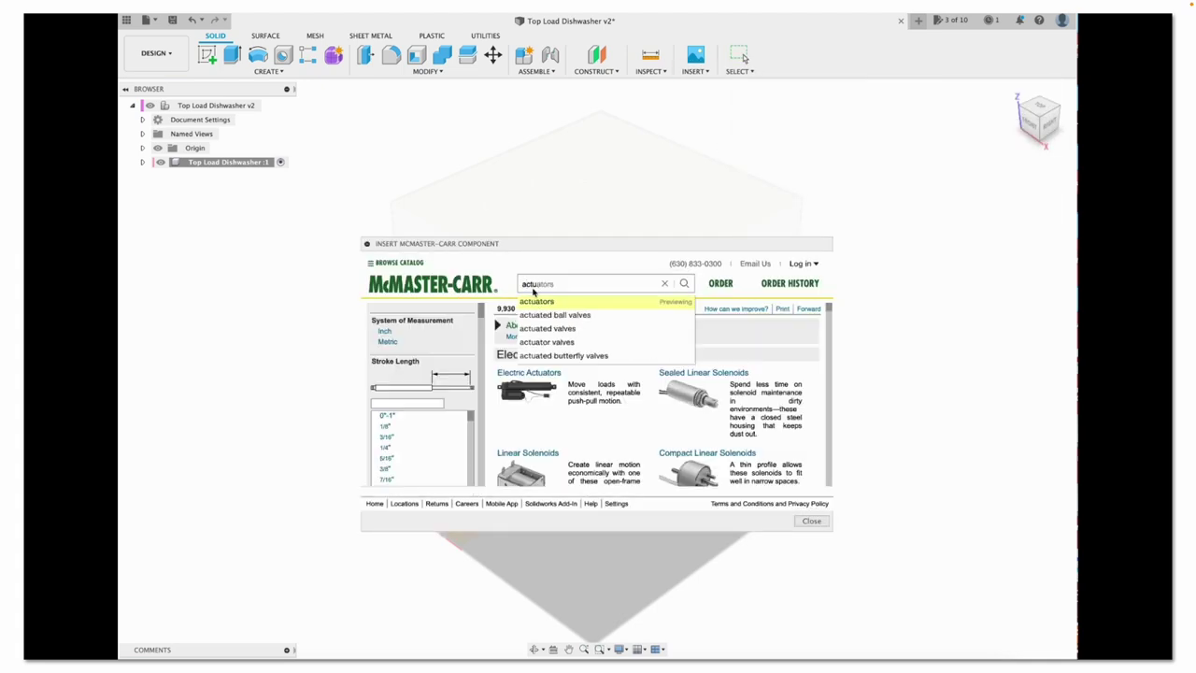
pyautogui.click(529, 299)
pyautogui.scroll(-10, 577, 411)
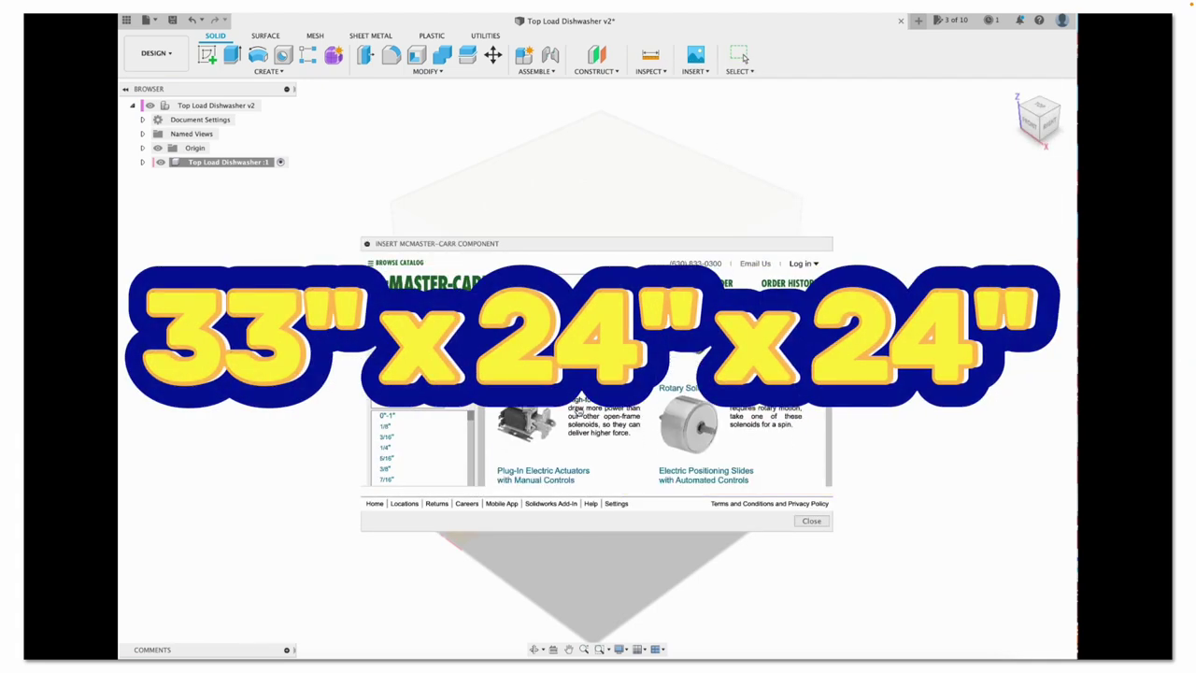
pyautogui.scroll(-10, 576, 416)
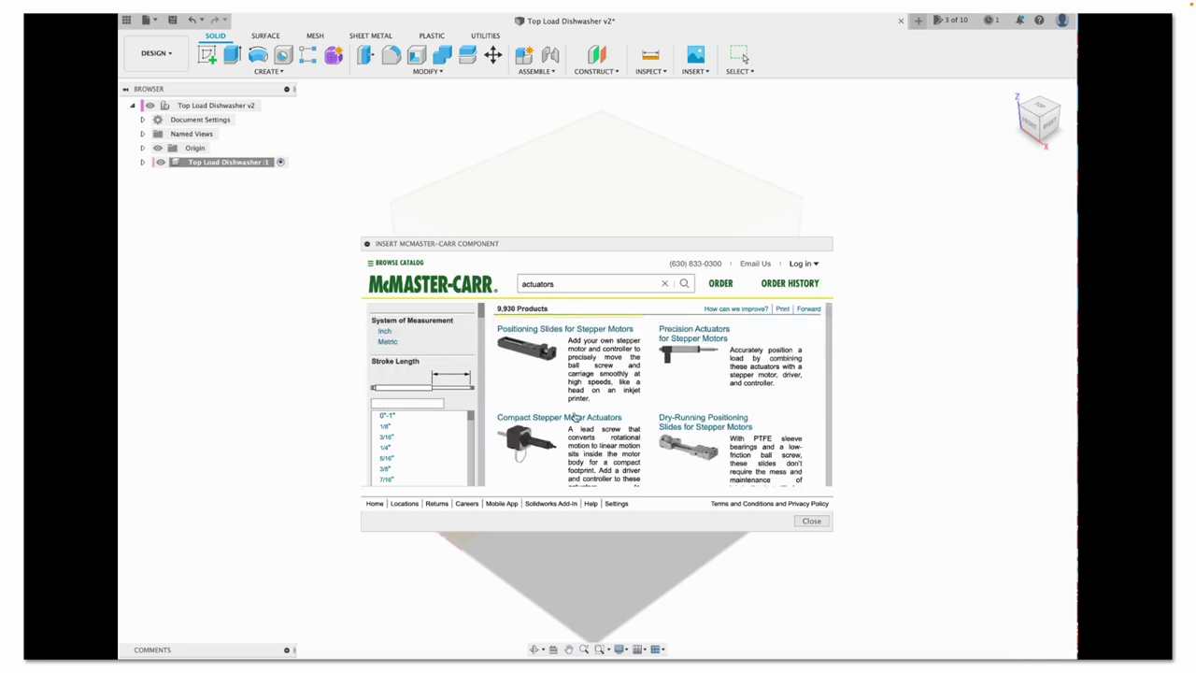
pyautogui.scroll(20, 535, 373)
pyautogui.click(643, 390)
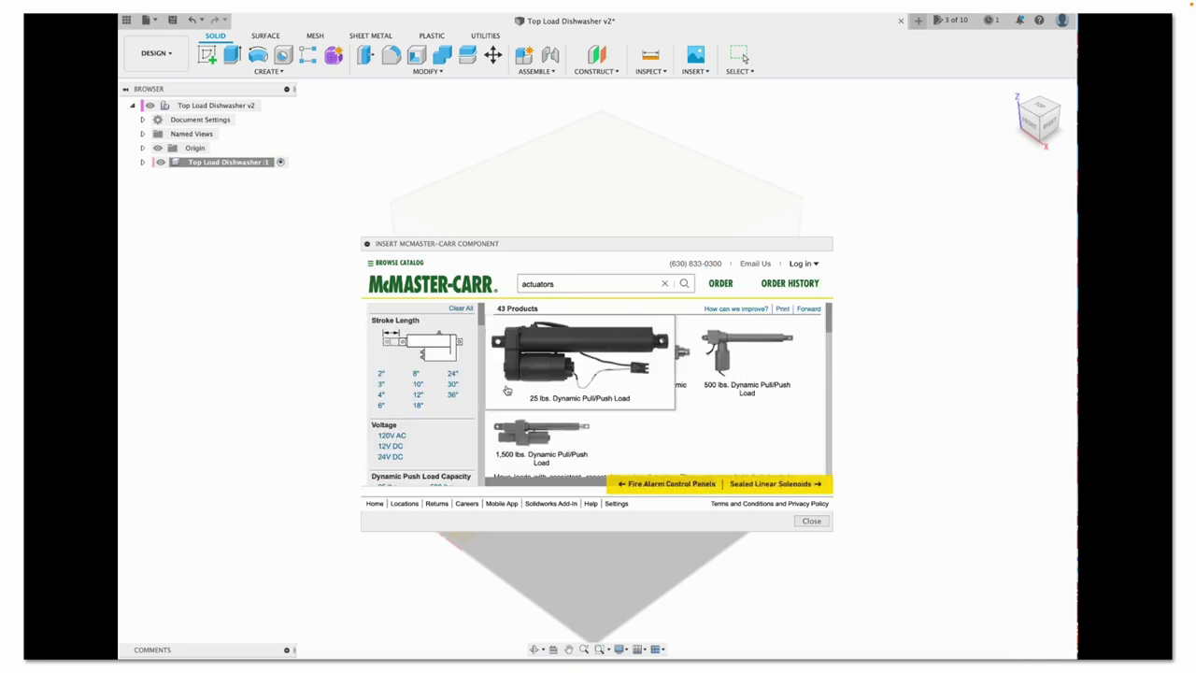
# Clear the filters and narrow Electric Actuators to a 24" stroke length
pyautogui.click(462, 309)
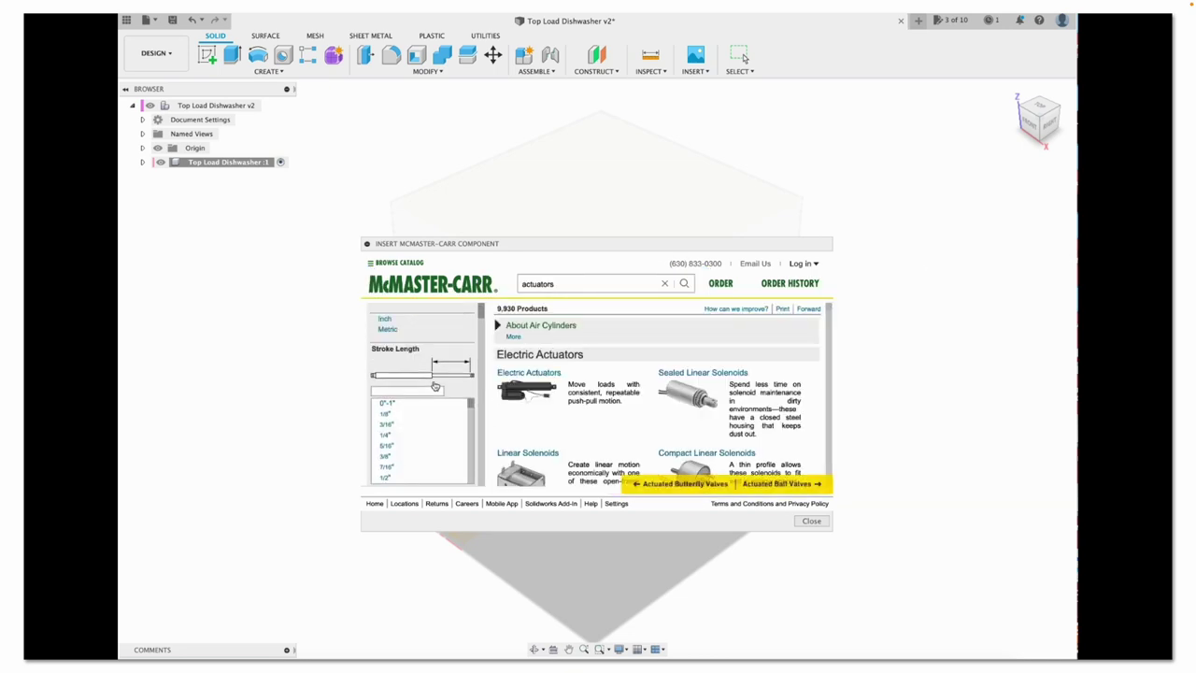
pyautogui.scroll(-4, 592, 394)
pyautogui.scroll(-10, 593, 395)
pyautogui.click(684, 283)
pyautogui.click(538, 387)
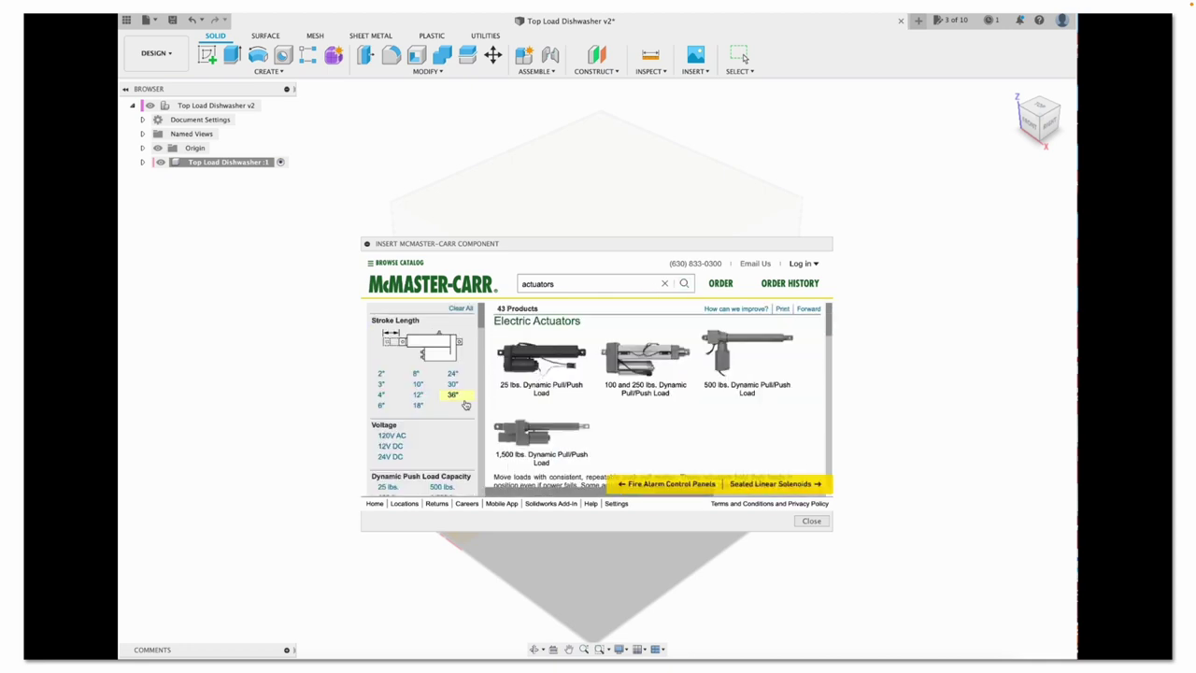
pyautogui.click(452, 374)
# Download actuator 6530K967 as 3-D SAT and slide it about 14 in along Y
pyautogui.click(605, 468)
pyautogui.scroll(-3, 561, 402)
pyautogui.click(546, 374)
pyautogui.click(563, 355)
pyautogui.click(548, 371)
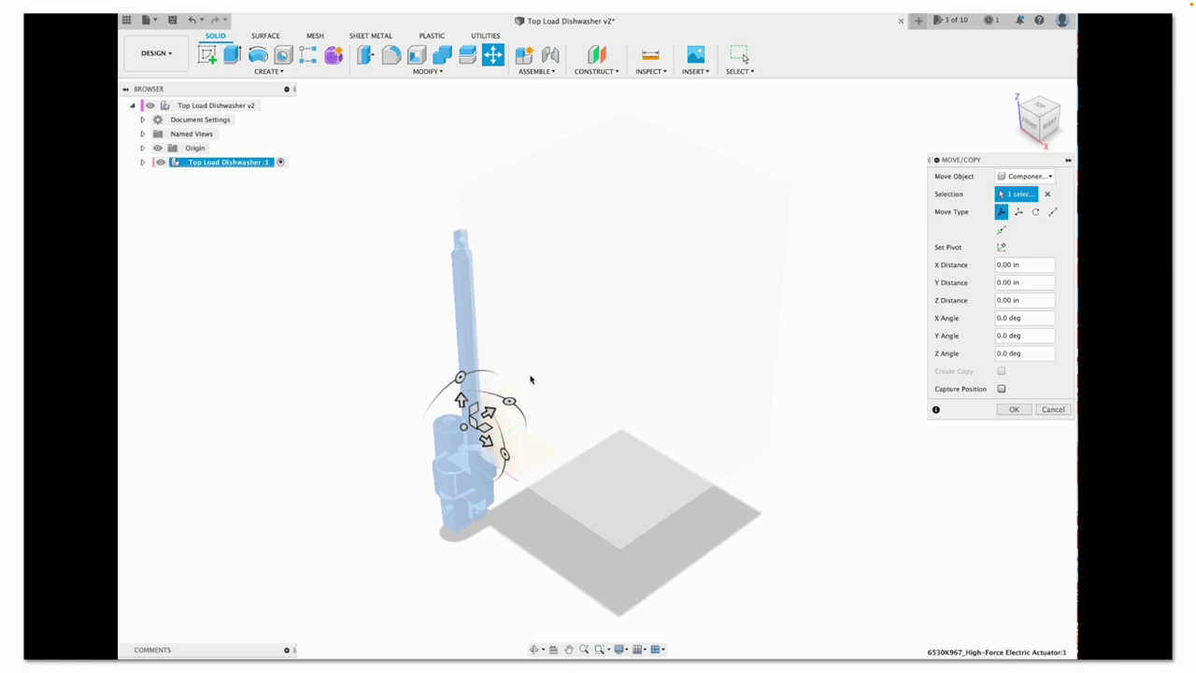
pyautogui.moveTo(486, 413); pyautogui.dragTo(513, 327)
pyautogui.click(1039, 117)
# Reopen the McMaster-Carr catalog and search again for 'actuators'
pyautogui.click(1053, 409)
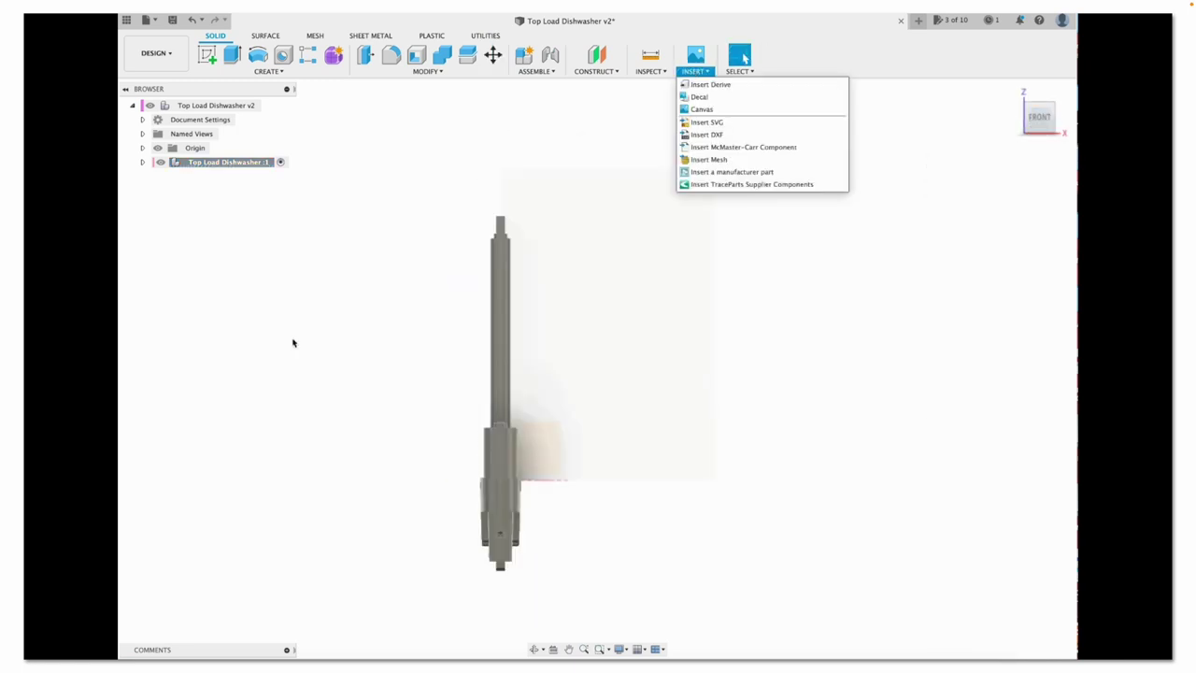
pyautogui.click(192, 19)
pyautogui.click(695, 71)
pyautogui.click(710, 155)
pyautogui.write('actuators')
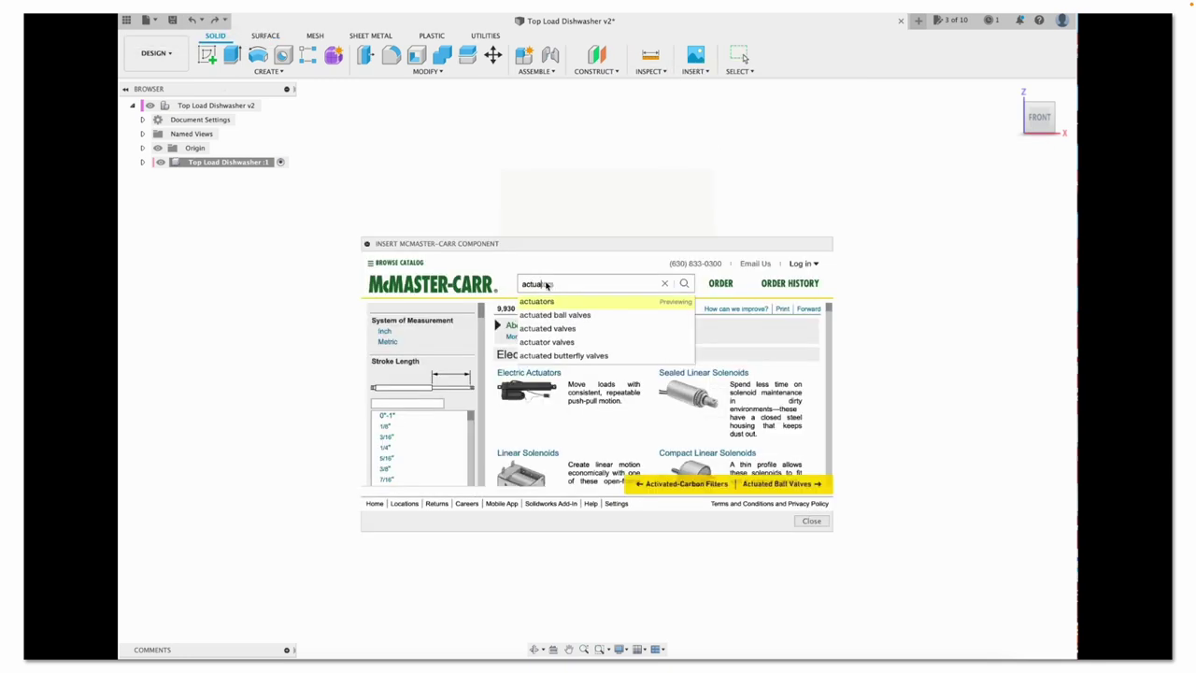
pyautogui.press('Return')
pyautogui.scroll(-5, 614, 395)
pyautogui.scroll(-3, 614, 395)
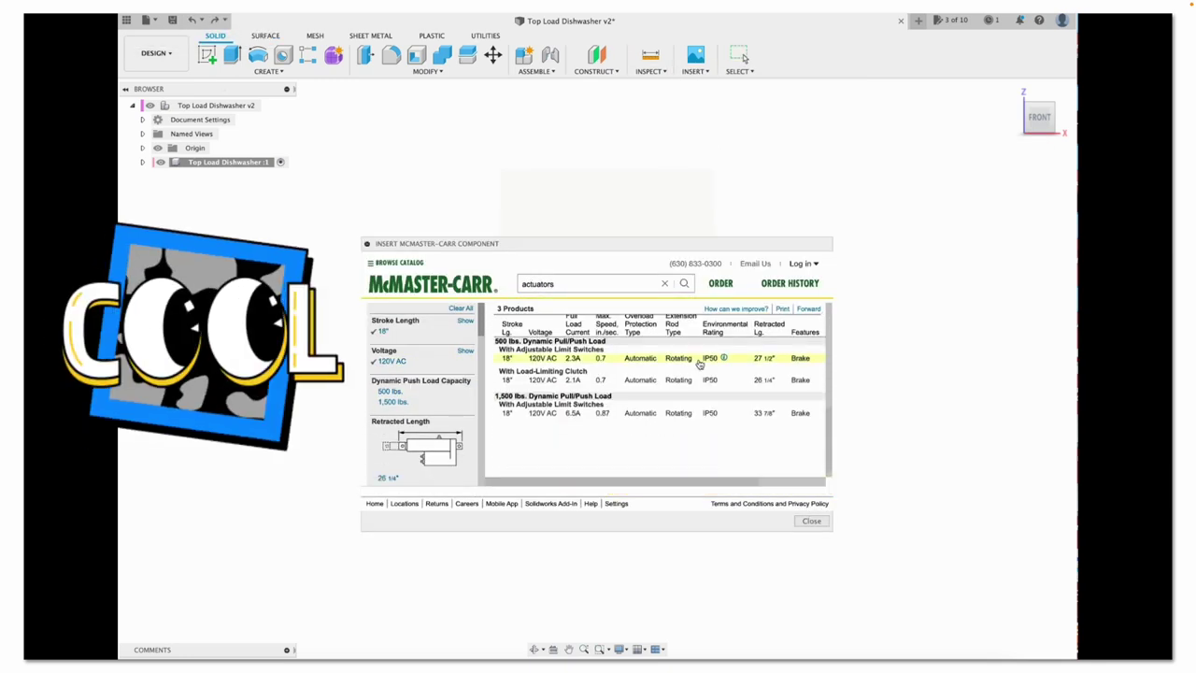
# Insert the 500 lbs. actuator with limit switches, raised to about 12.7 in, Y 12.5 in
pyautogui.click(800, 365)
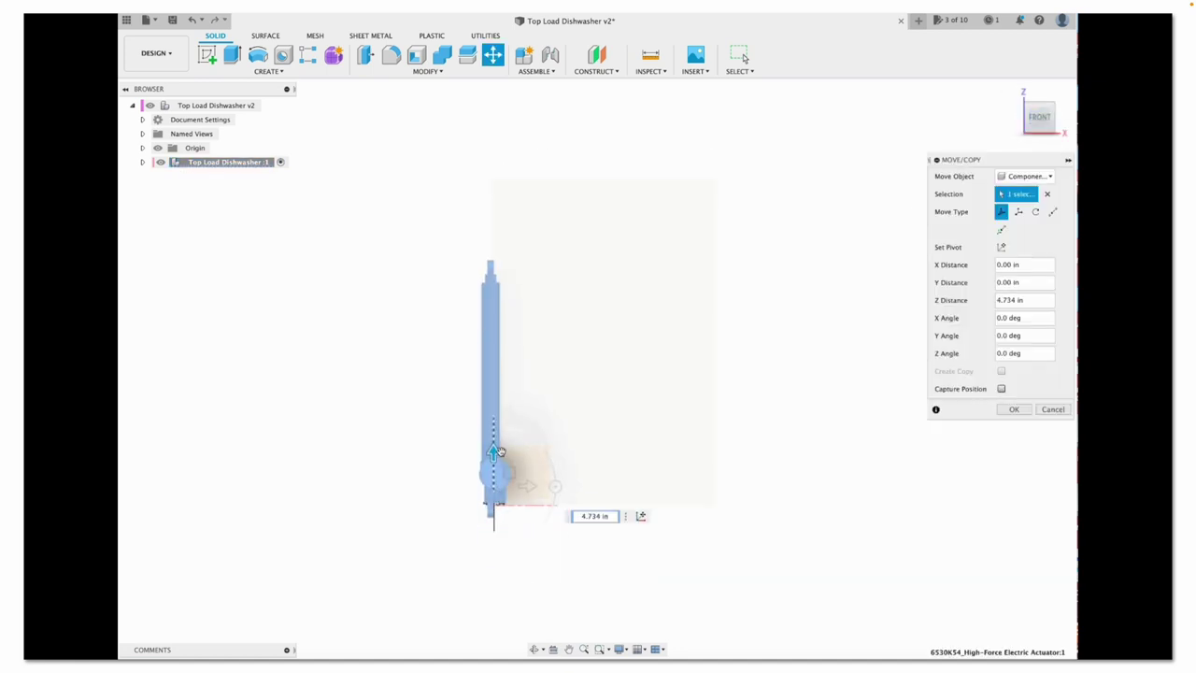
pyautogui.moveTo(499, 452); pyautogui.dragTo(512, 304)
pyautogui.moveTo(520, 448); pyautogui.dragTo(560, 451)
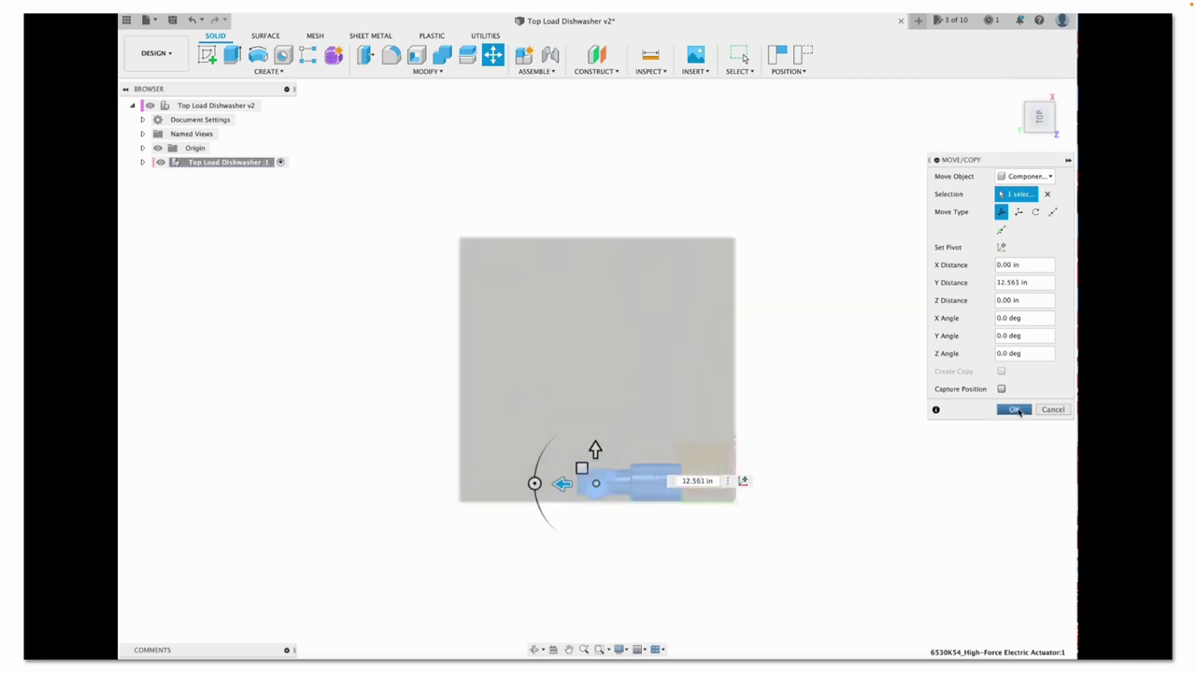
pyautogui.press('Return')
# Copy and paste the actuator, moving the copy about 14.4 in across
pyautogui.click(143, 162)
pyautogui.click(154, 190)
pyautogui.click(224, 232)
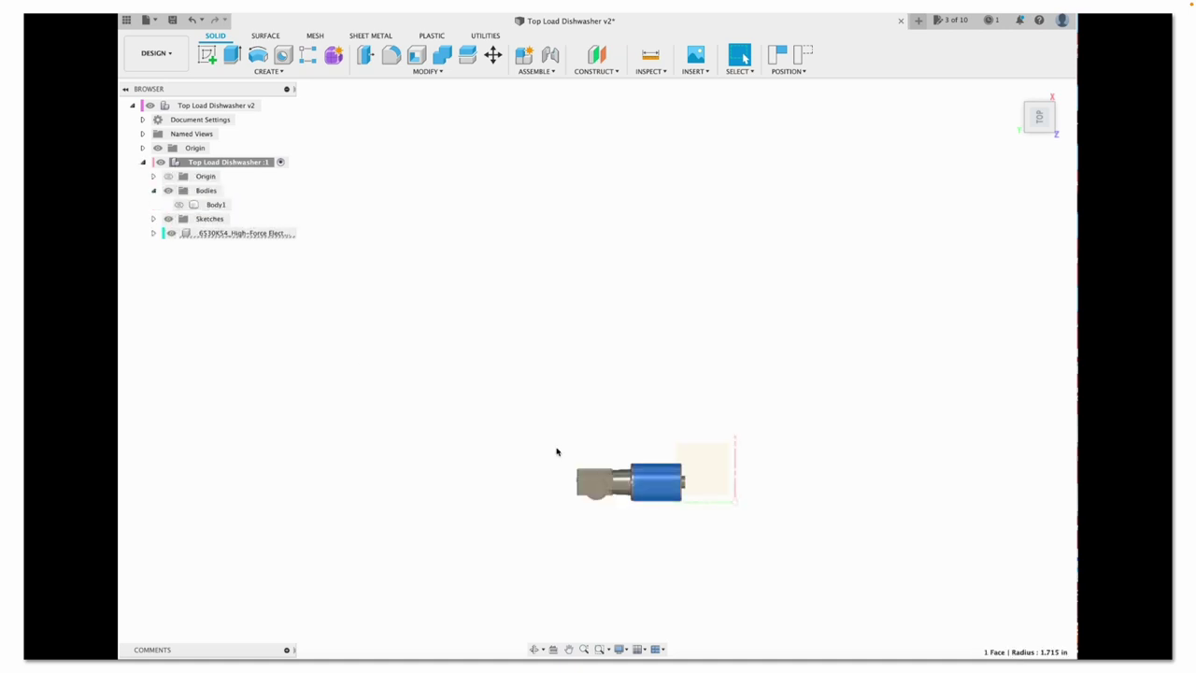
pyautogui.hotkey('ctrl', 'c')
pyautogui.hotkey('ctrl', 'v')
pyautogui.moveTo(595, 448); pyautogui.dragTo(606, 232)
pyautogui.press('Return')
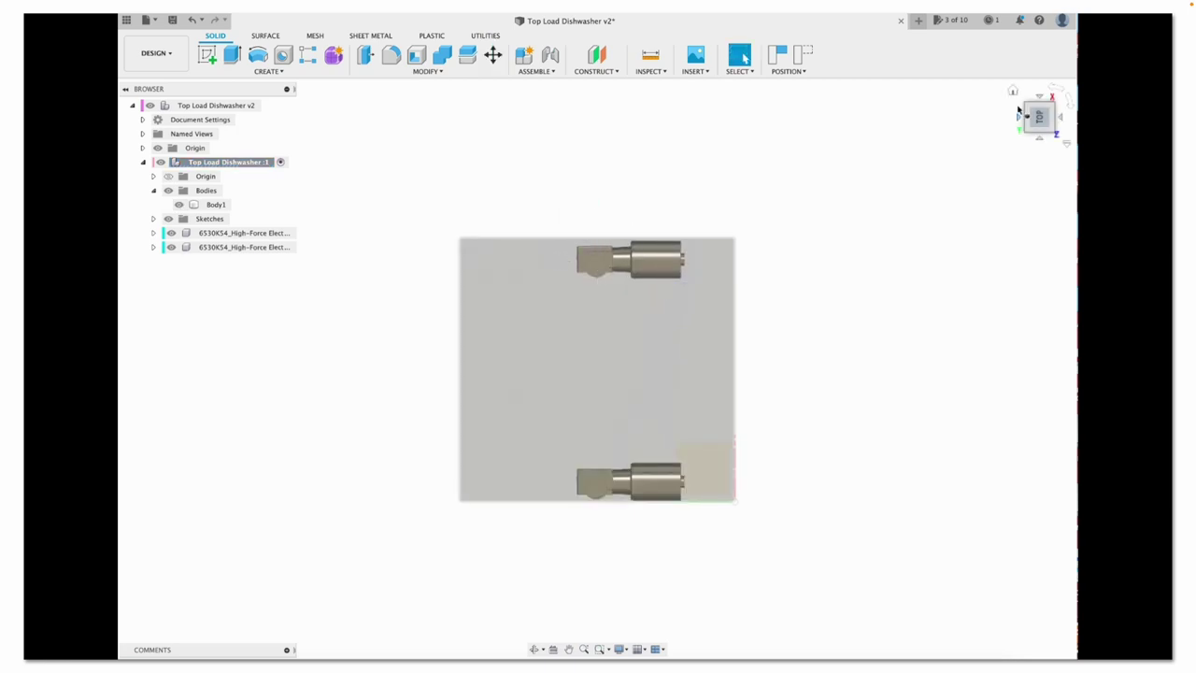
# Save a new version of the design with milestone Added Act
pyautogui.keyDown('shift'); pyautogui.moveTo(606, 228); pyautogui.dragTo(262, 241, button='middle'); pyautogui.keyUp('shift')
pyautogui.press('super+s')
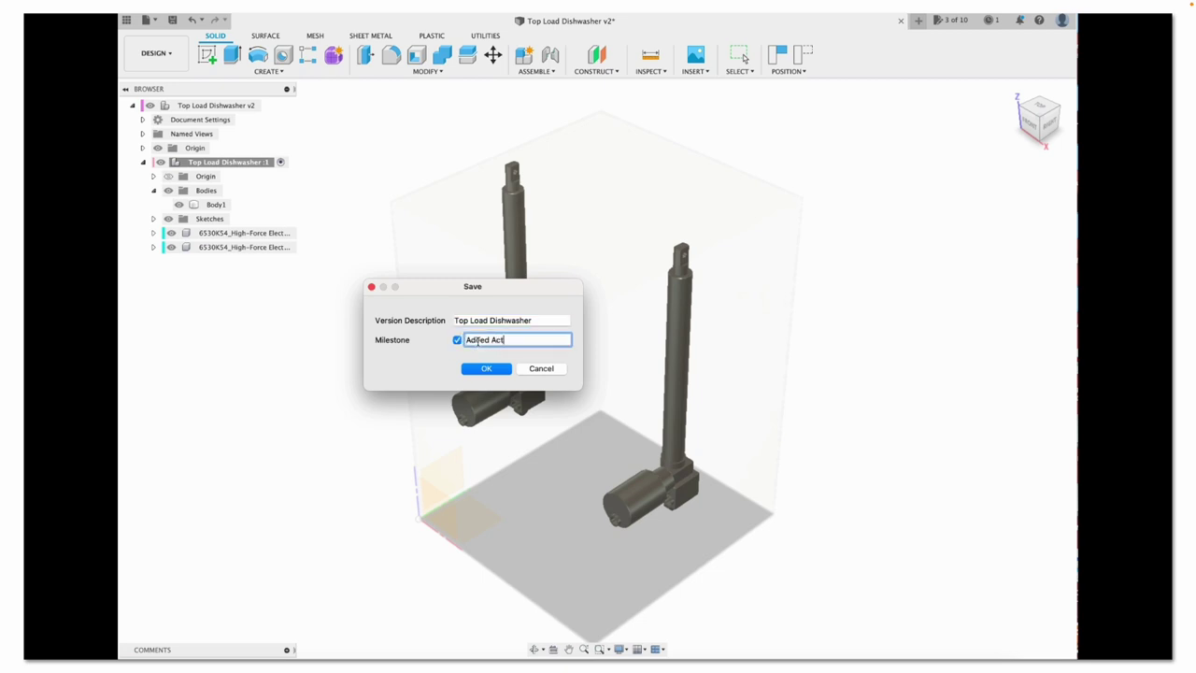
pyautogui.click(485, 368)
# Open the McMaster-Carr catalog and search for '3-way valves'
pyautogui.click(1030, 129)
pyautogui.click(1017, 98)
pyautogui.click(694, 71)
pyautogui.click(703, 147)
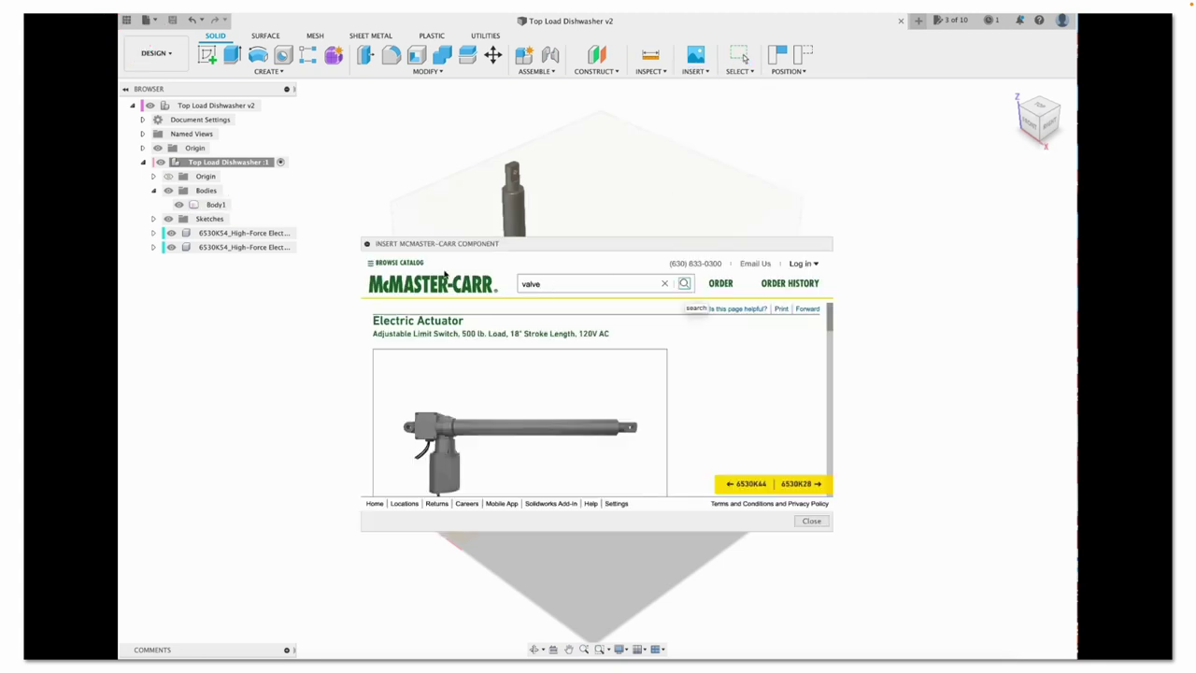
pyautogui.click(445, 274)
pyautogui.click(386, 390)
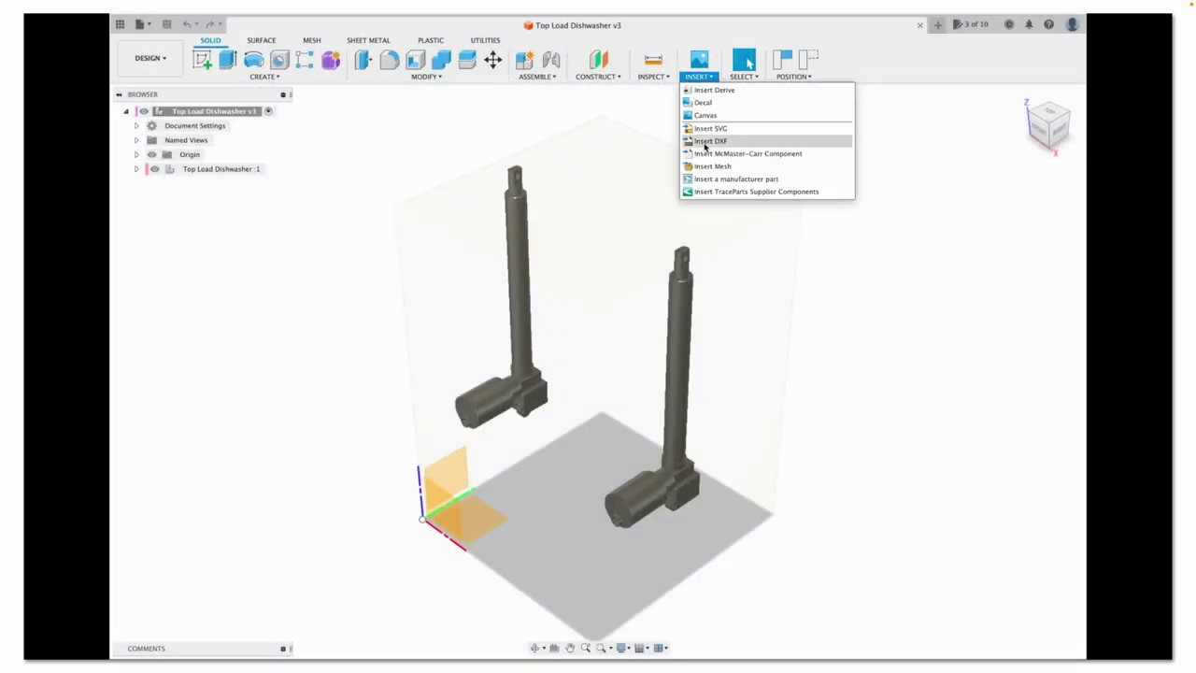
pyautogui.click(715, 153)
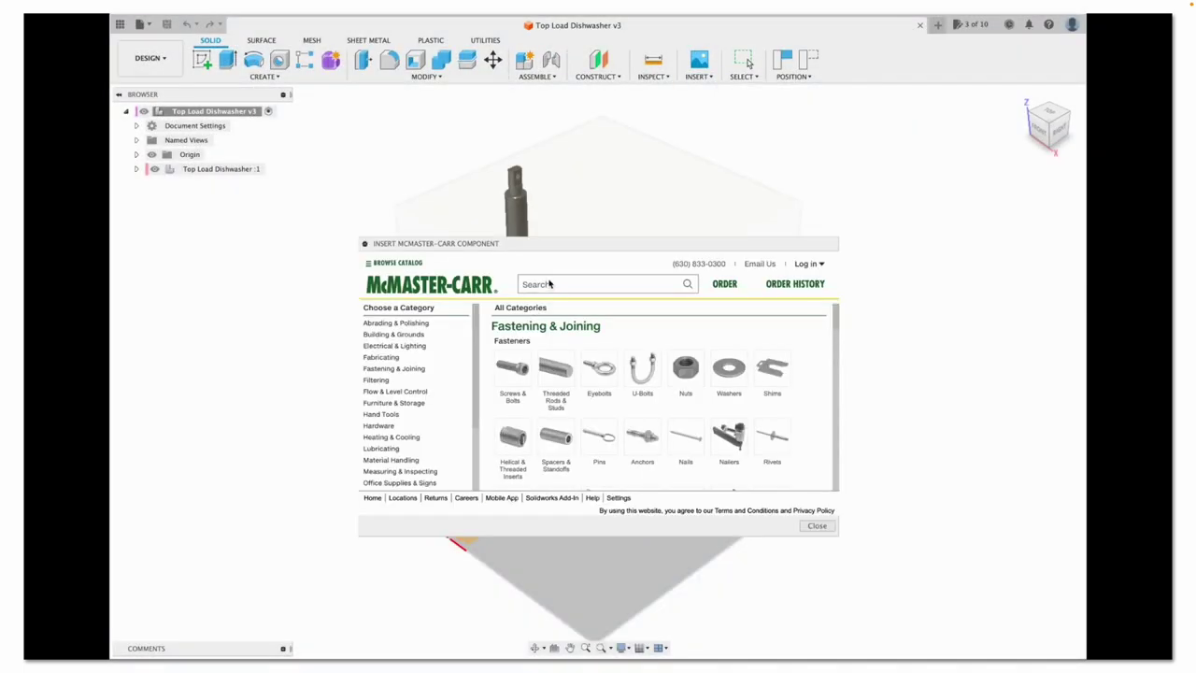
pyautogui.write('3-way valves')
pyautogui.press('Return')
# Filter the valves to water service and L-pattern flow, then open the threaded solenoid diverting valve
pyautogui.click(390, 417)
pyautogui.scroll(-3, 383, 392)
pyautogui.click(386, 463)
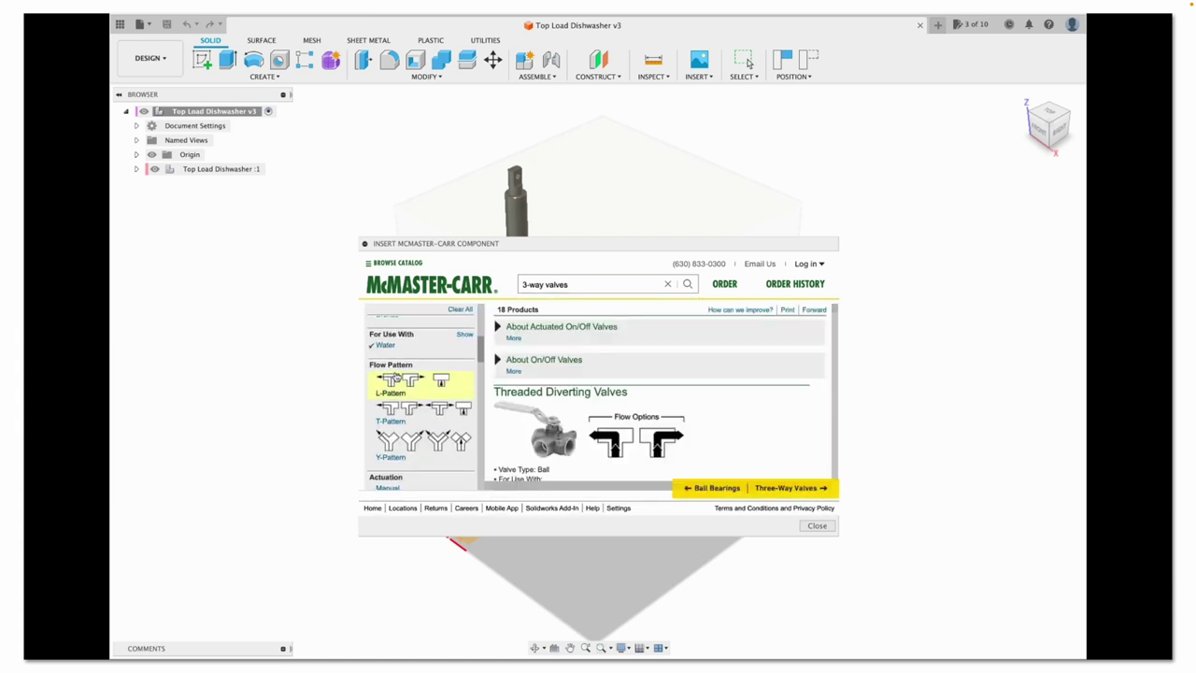
pyautogui.click(399, 379)
pyautogui.click(474, 430)
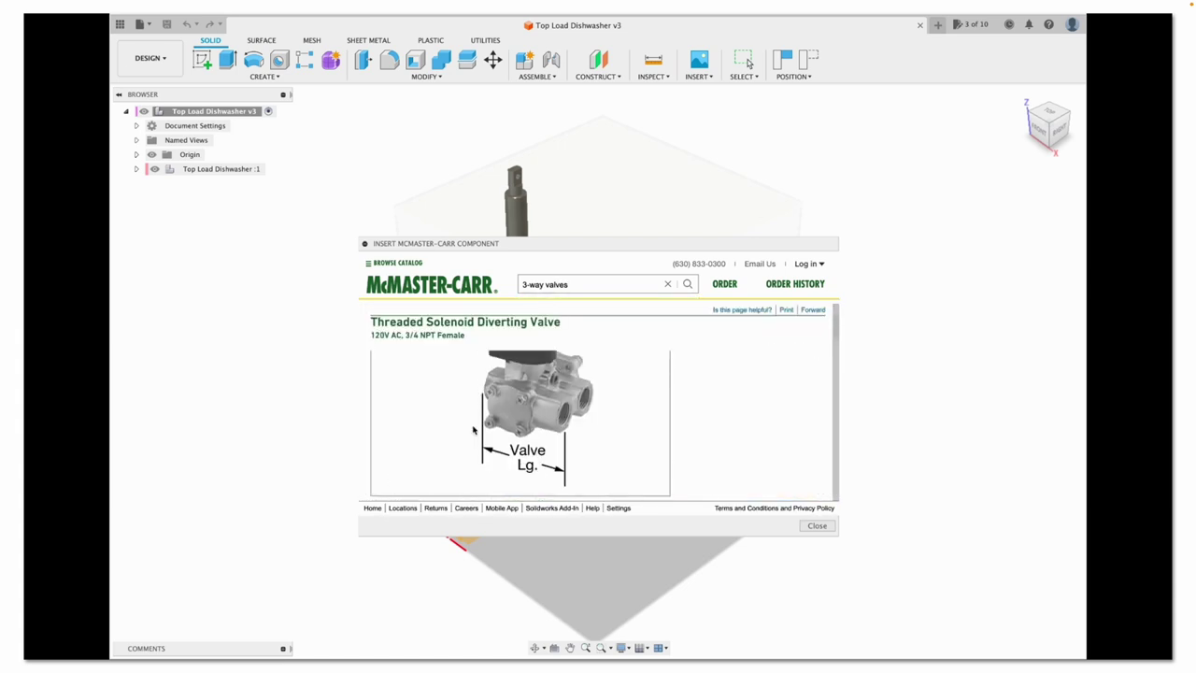
# Download the 2558N13 valve as a 3-D model into the design
pyautogui.scroll(-3, 512, 449)
pyautogui.click(548, 378)
pyautogui.click(566, 355)
pyautogui.click(515, 377)
pyautogui.click(458, 411)
pyautogui.click(548, 377)
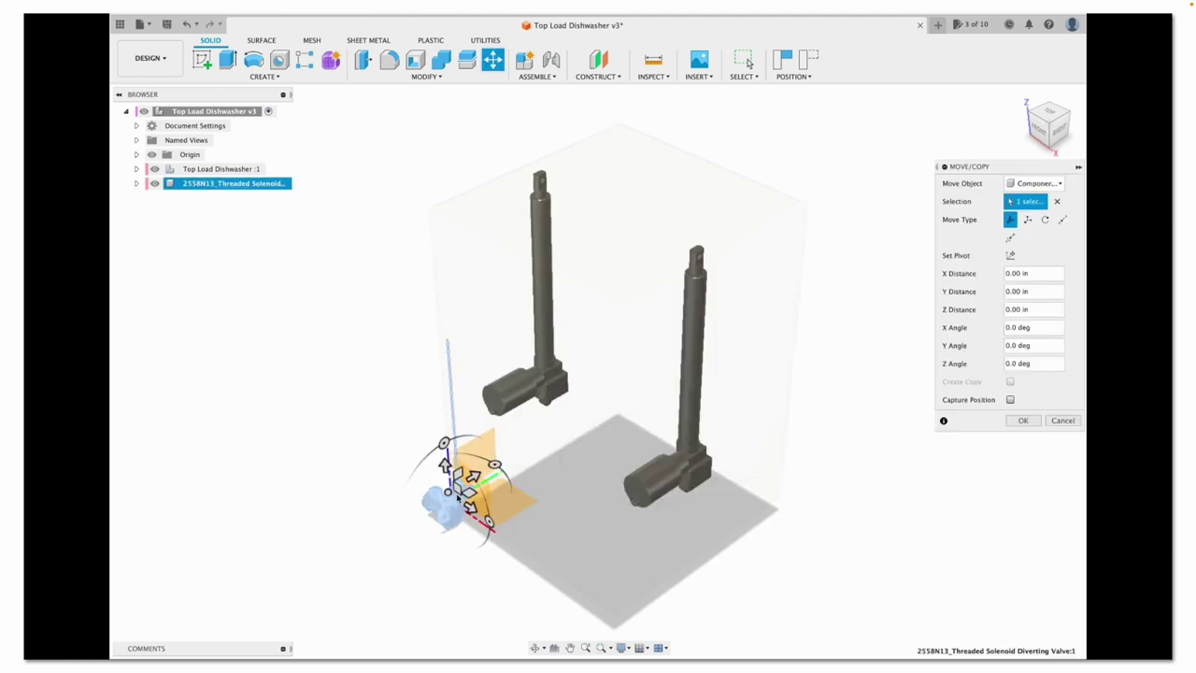
# Move the valve -3.421 in along Y and rotate it 90° about X
pyautogui.scroll(3, 458, 495)
pyautogui.moveTo(457, 495); pyautogui.dragTo(468, 526)
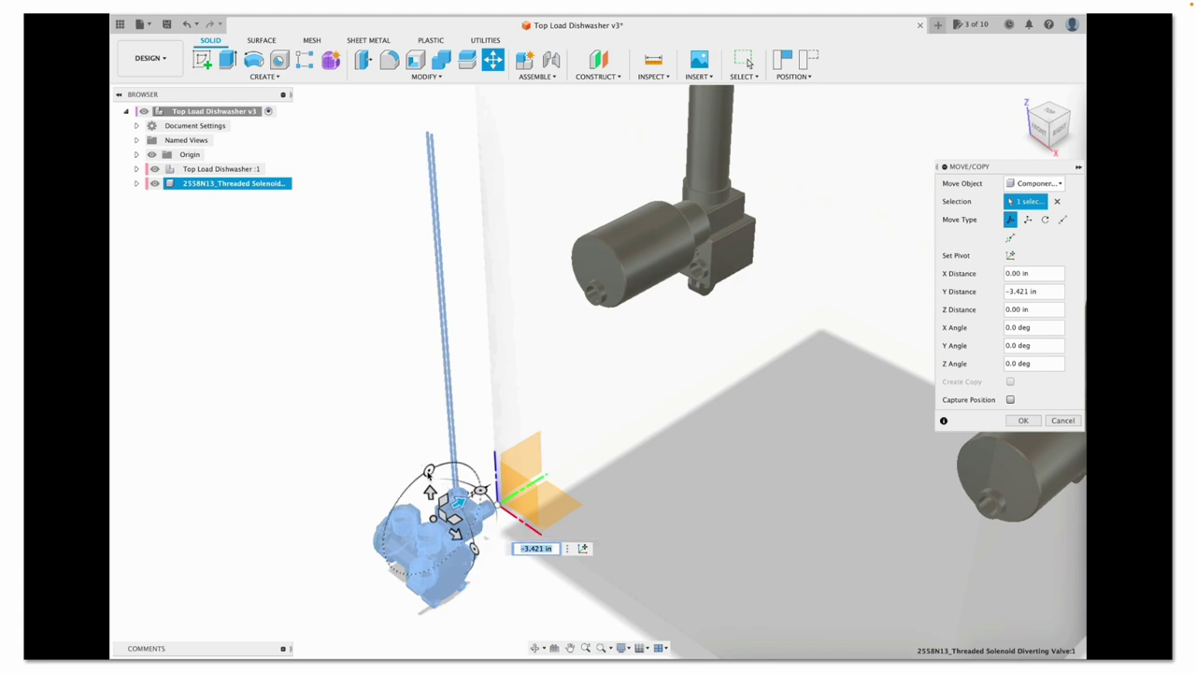
pyautogui.moveTo(429, 490); pyautogui.dragTo(390, 548)
pyautogui.write('90')
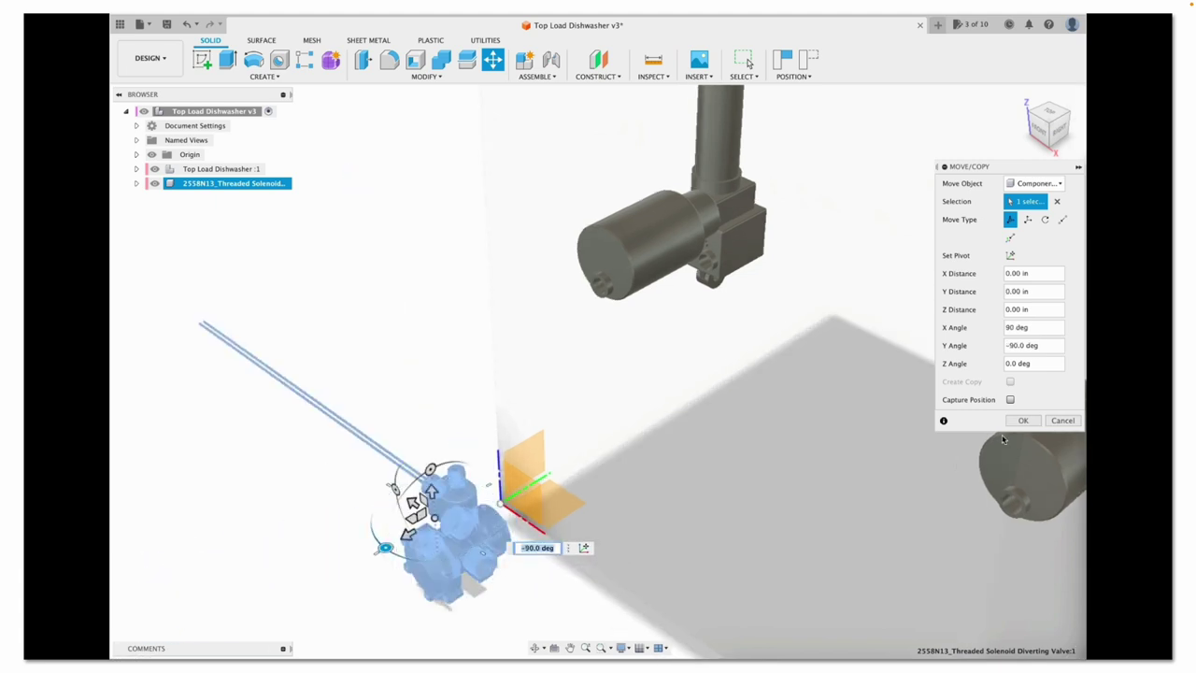
pyautogui.click(1022, 420)
pyautogui.keyDown('shift'); pyautogui.moveTo(664, 326); pyautogui.dragTo(1006, 118, button='middle'); pyautogui.keyUp('shift')
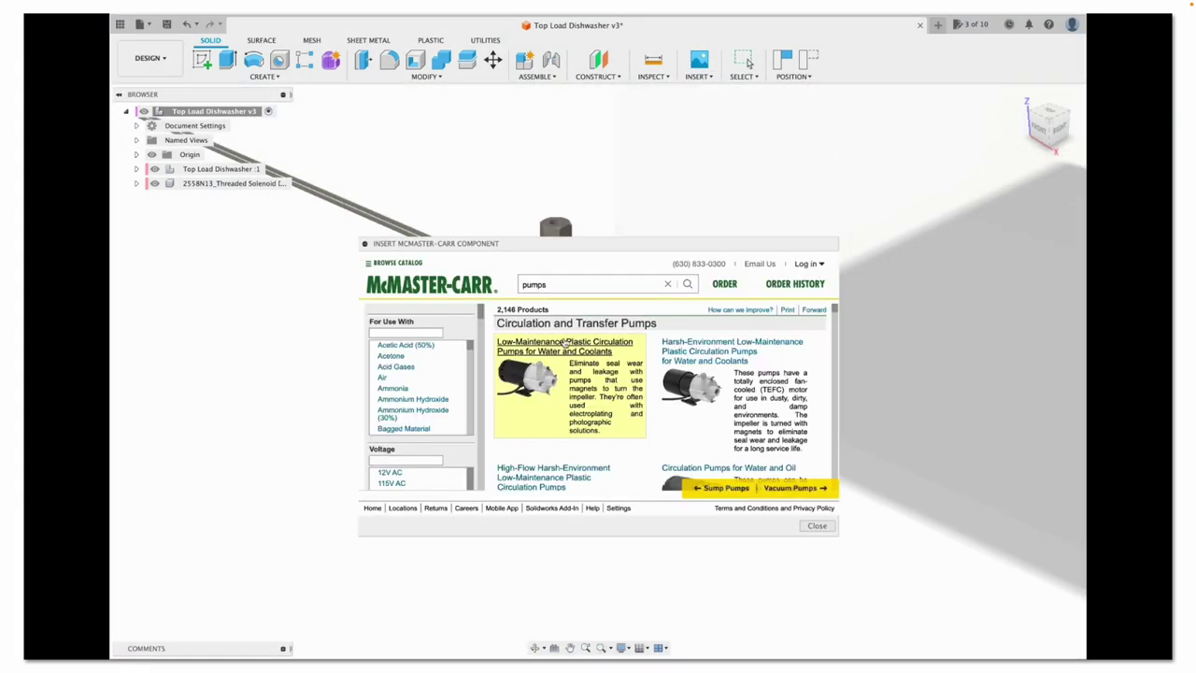
# Filter the pumps to water service with 3/4 discharge and open the circulation pump
pyautogui.scroll(-3, 420, 393)
pyautogui.click(402, 411)
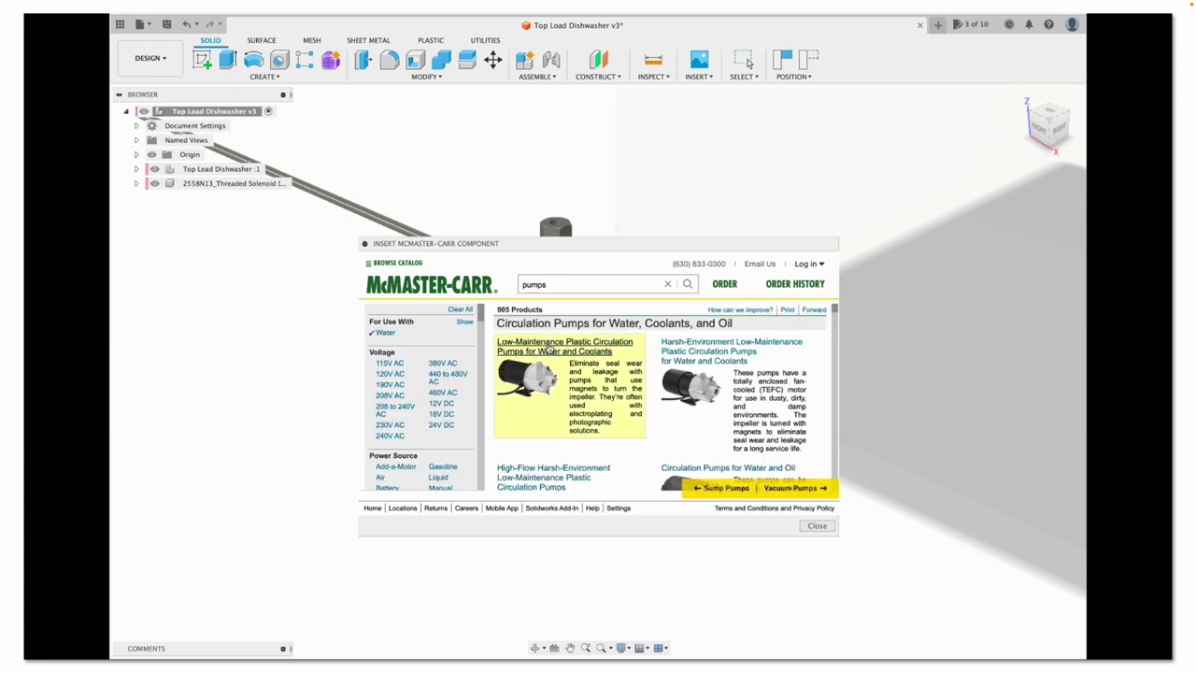
pyautogui.click(440, 444)
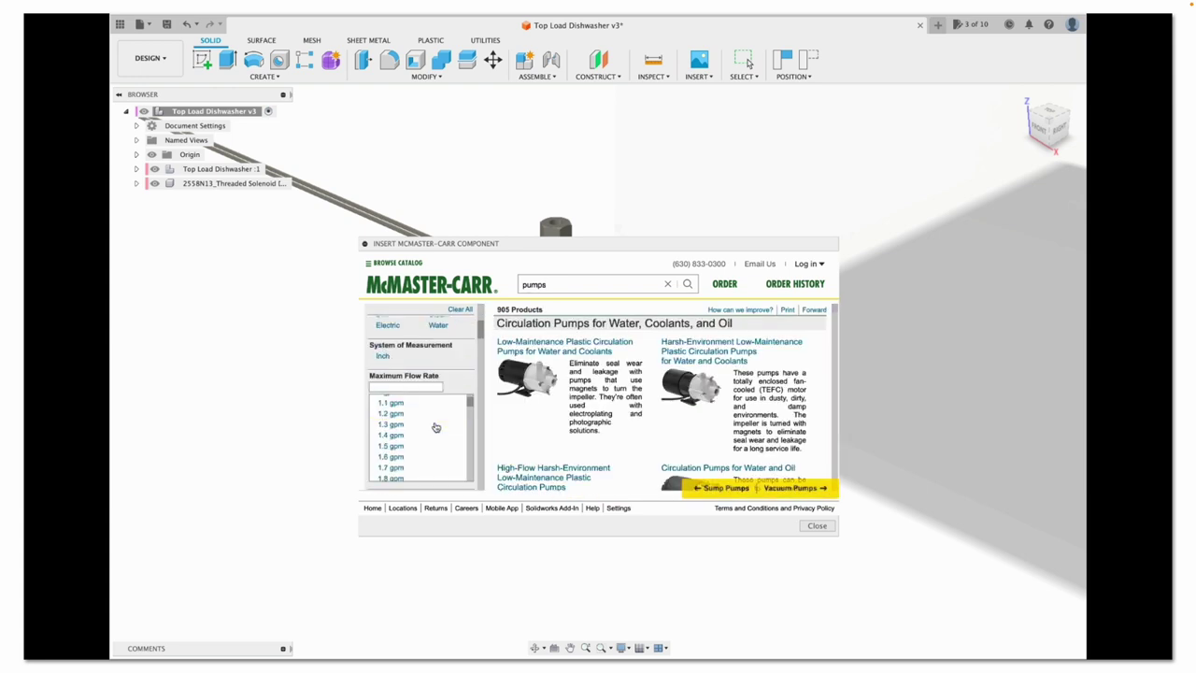
pyautogui.scroll(-3, 435, 427)
pyautogui.click(436, 427)
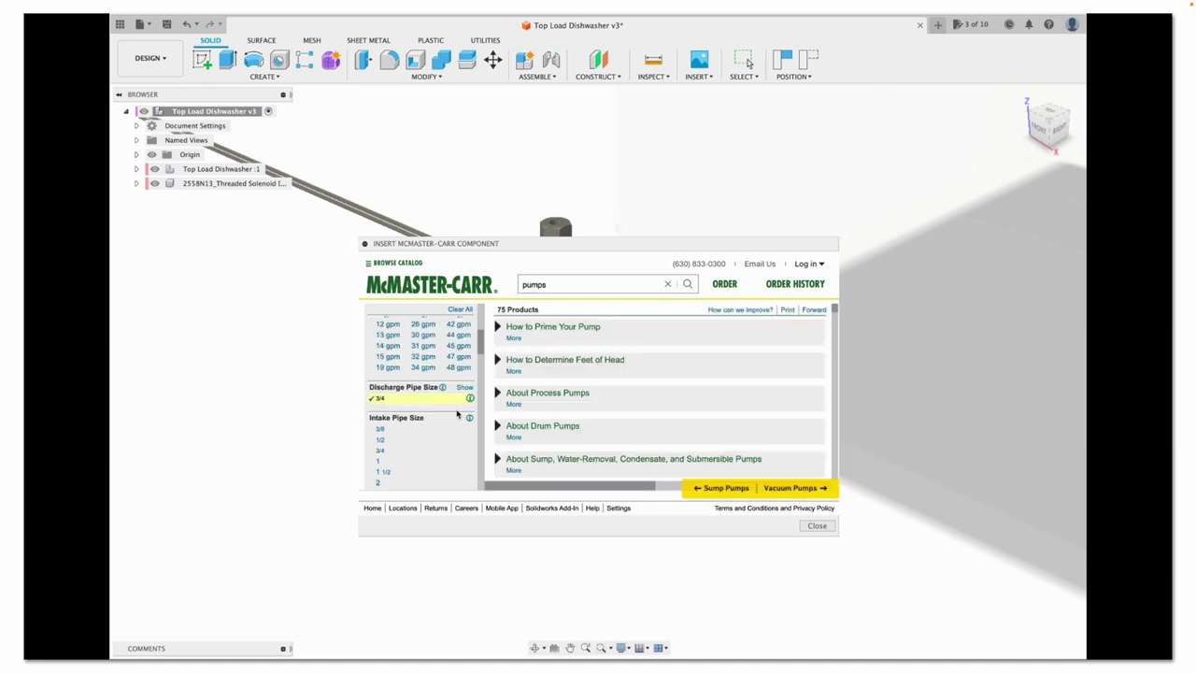
pyautogui.click(761, 411)
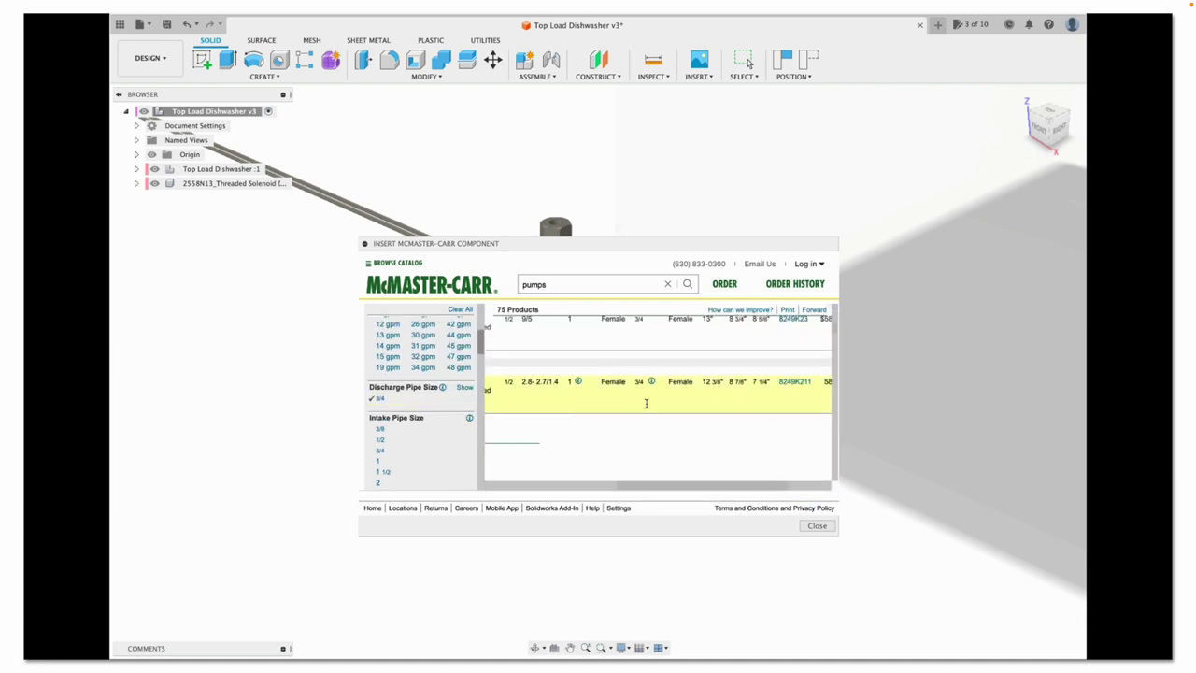
# Insert the 8249K23 circulation pump beside the valve and view the model from the front
pyautogui.click(585, 407)
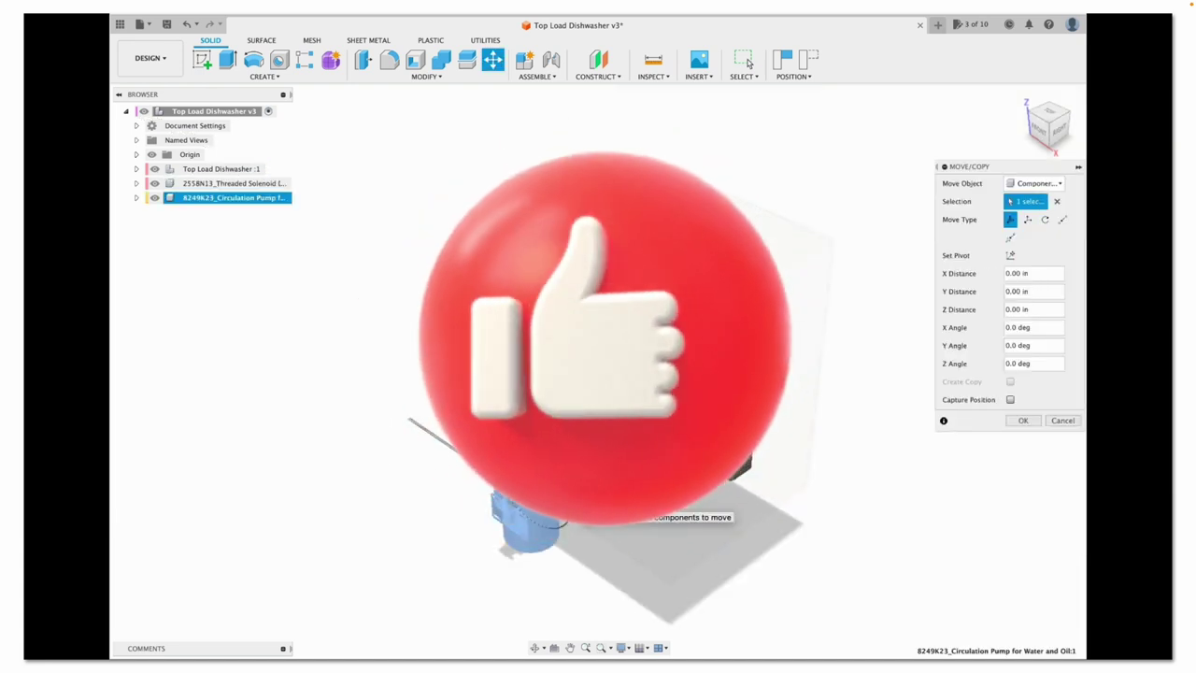
pyautogui.click(1022, 420)
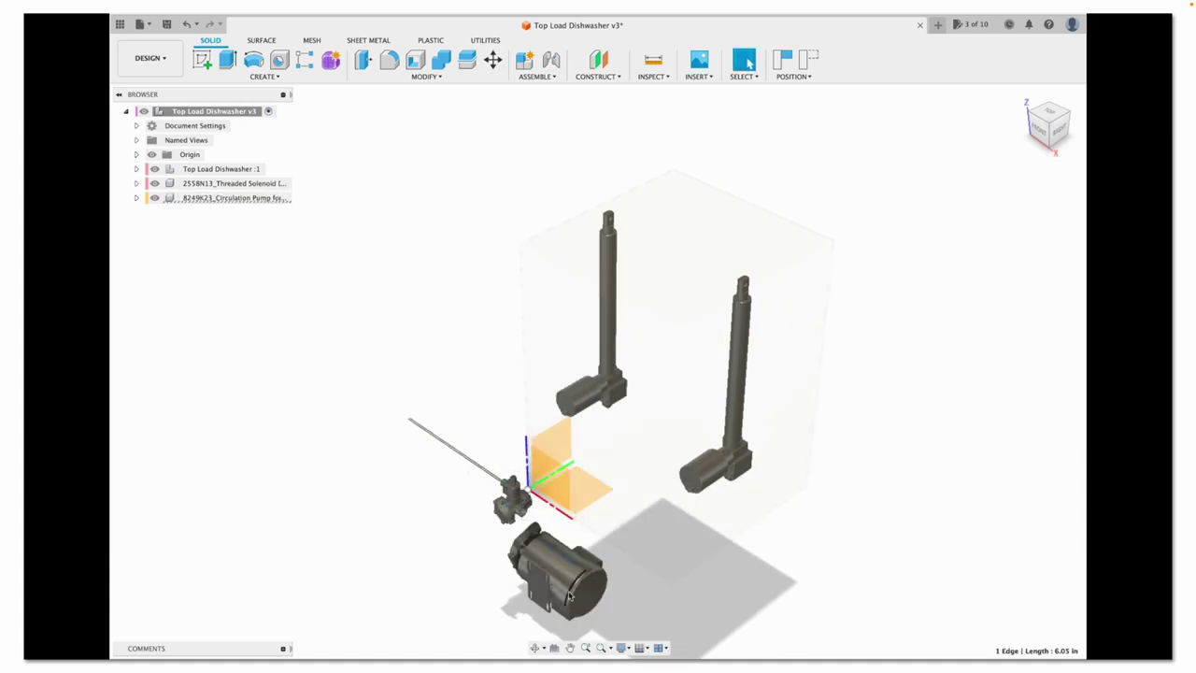
pyautogui.click(492, 60)
pyautogui.press('Escape')
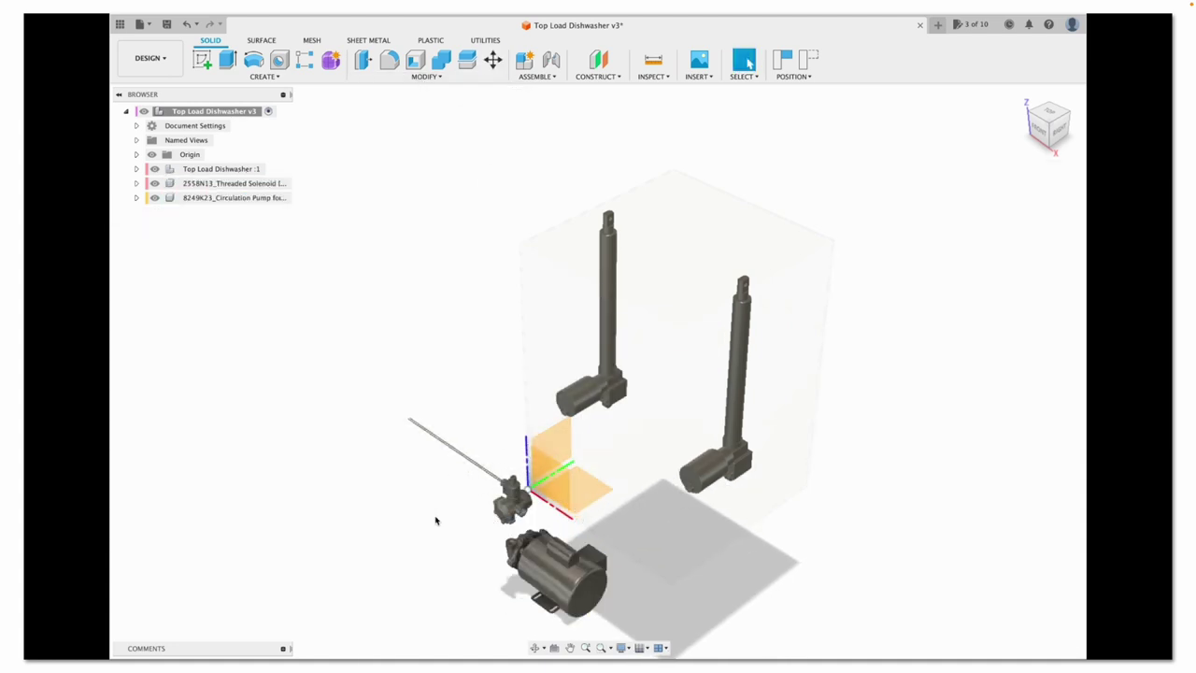
pyautogui.click(1037, 136)
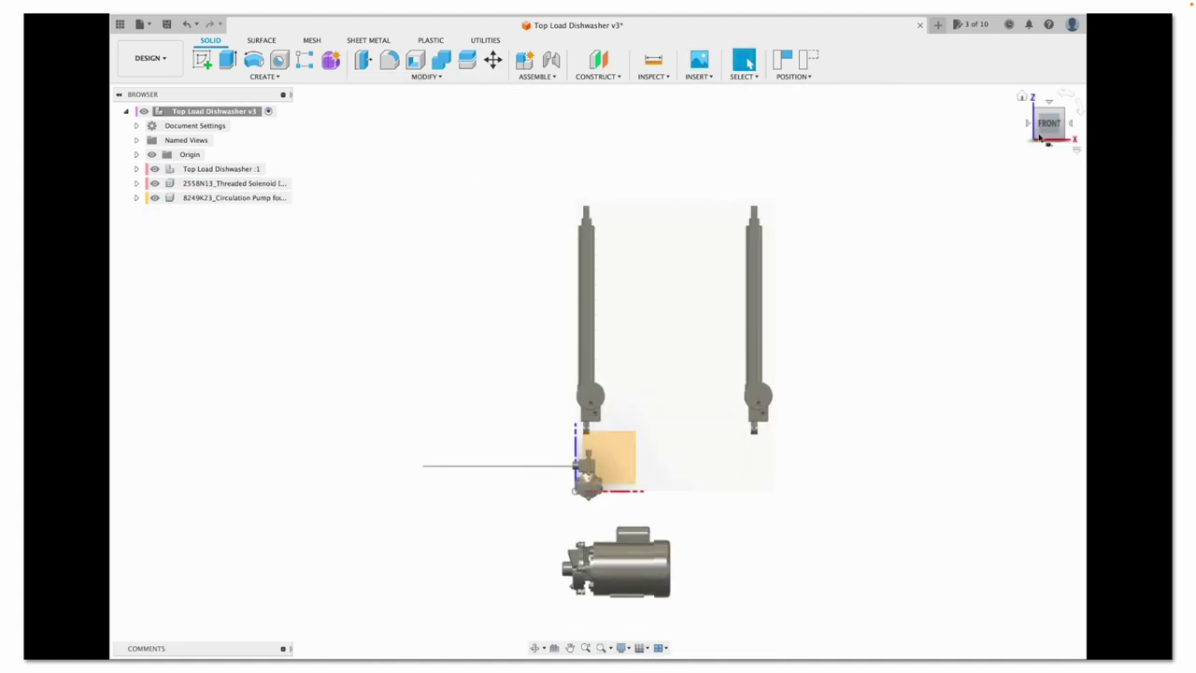
# Insert McMaster-Carr stainless, fully threaded NPT pipe nipple 4830K191 into the design
pyautogui.click(698, 71)
pyautogui.click(720, 152)
pyautogui.click(553, 283)
pyautogui.write('pipe nipples')
pyautogui.press('Return')
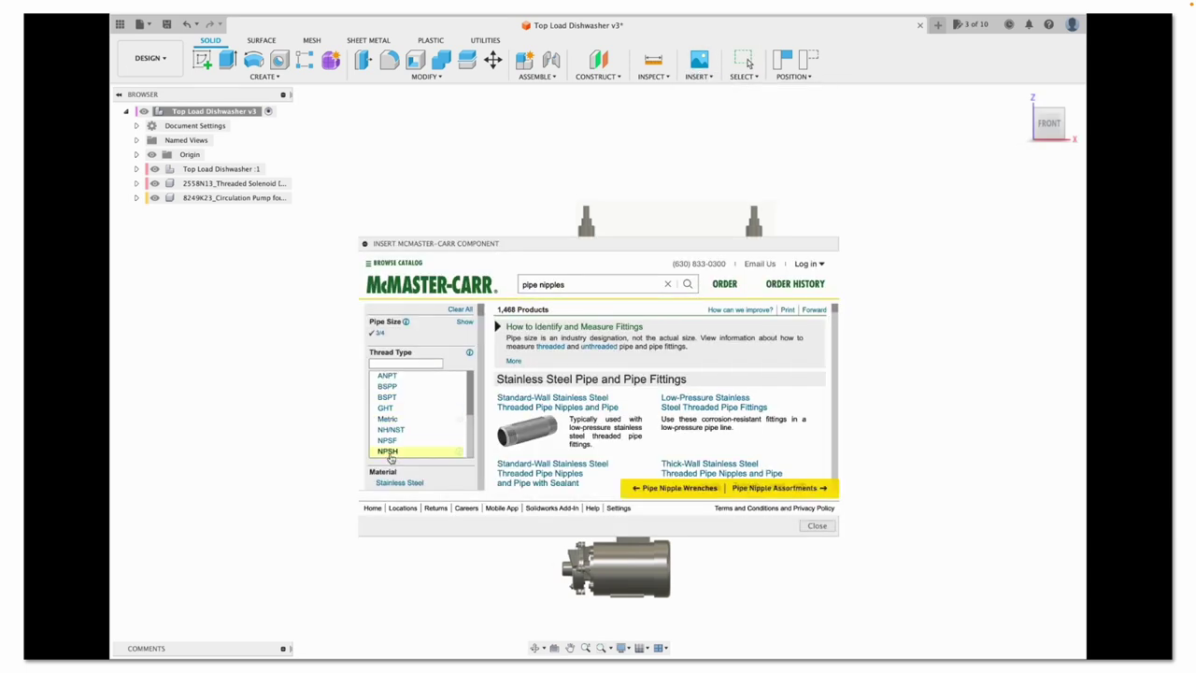
pyautogui.click(384, 444)
pyautogui.click(420, 411)
pyautogui.click(394, 451)
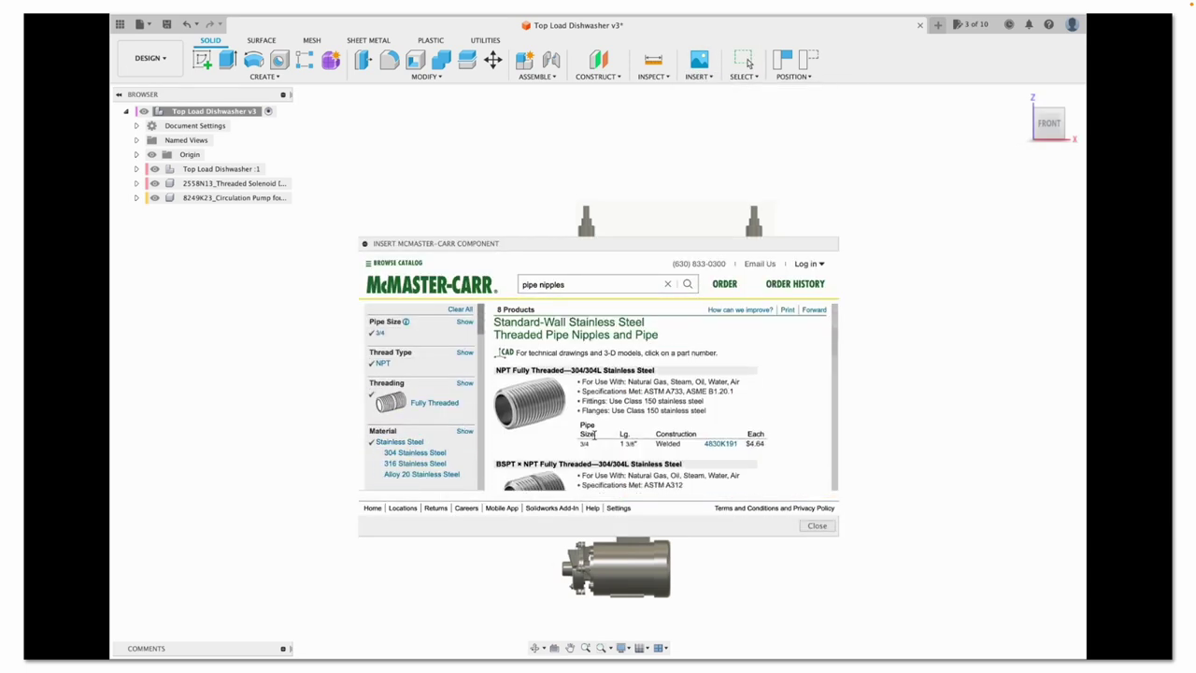
pyautogui.click(720, 431)
pyautogui.click(738, 471)
# Rotate the pipe nipple and seat it on the pump's port using front and top views
pyautogui.scroll(5, 551, 448)
pyautogui.moveTo(574, 411); pyautogui.dragTo(593, 459)
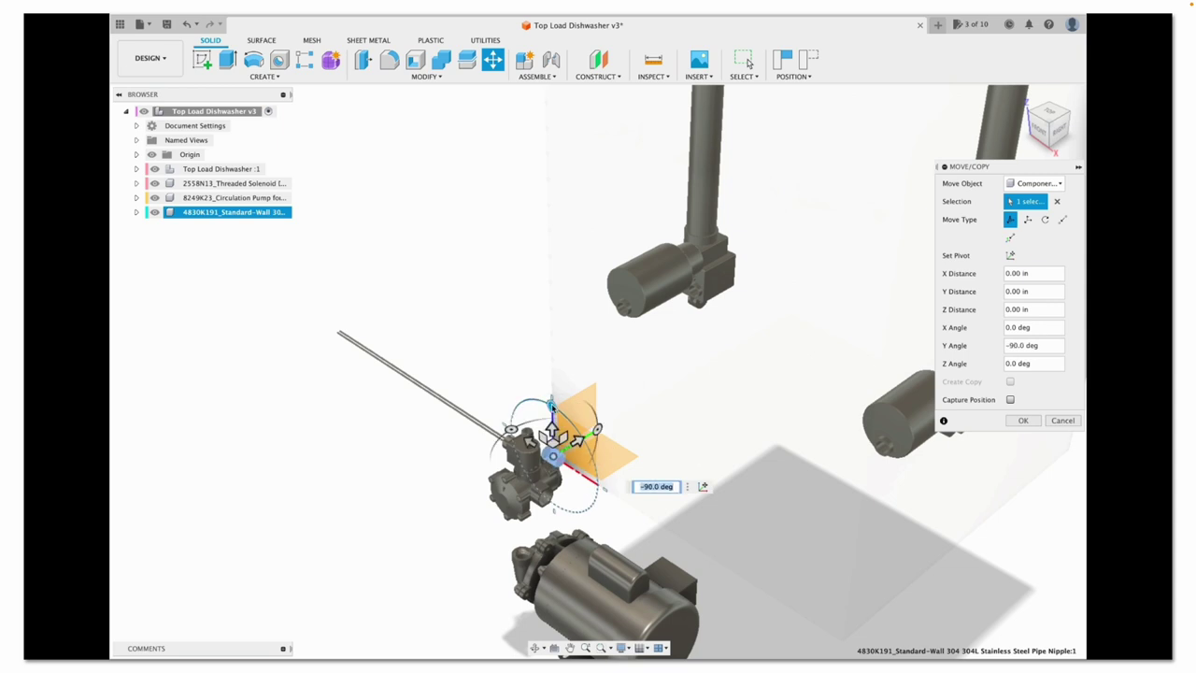
pyautogui.click(1038, 131)
pyautogui.moveTo(579, 600); pyautogui.dragTo(510, 628)
pyautogui.scroll(5, 508, 628)
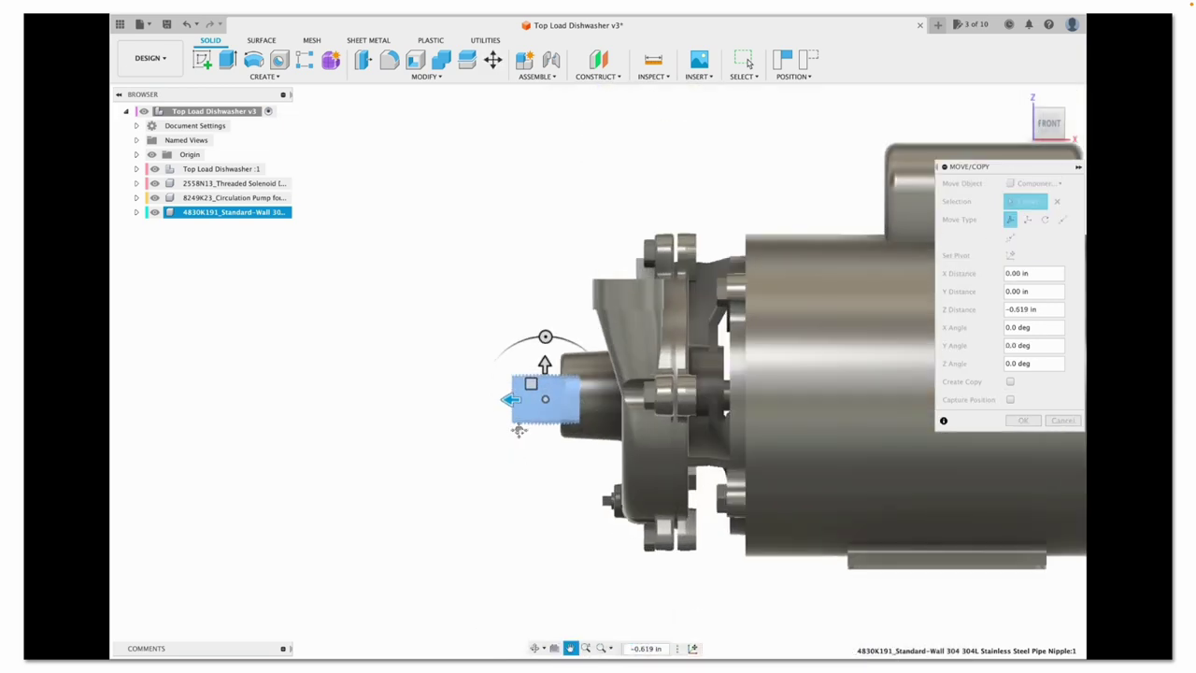
pyautogui.moveTo(536, 385); pyautogui.dragTo(528, 385)
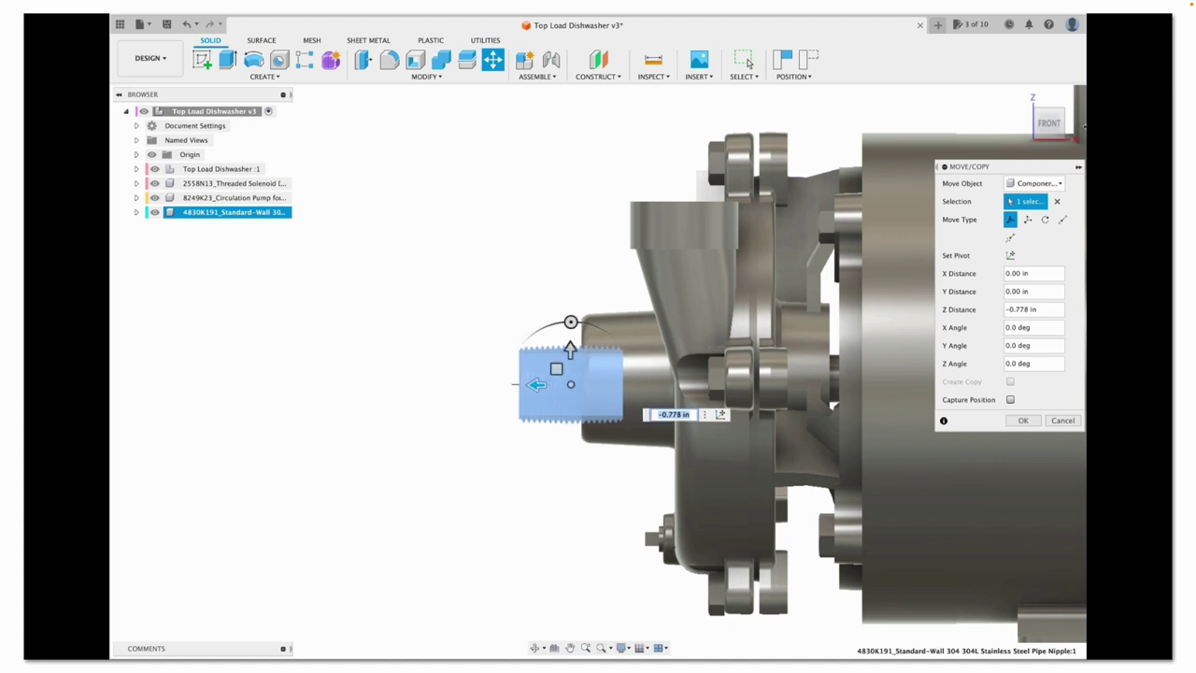
pyautogui.keyDown('shift'); pyautogui.moveTo(535, 384); pyautogui.dragTo(422, 349, button='middle'); pyautogui.keyUp('shift')
pyautogui.moveTo(526, 336); pyautogui.dragTo(527, 377)
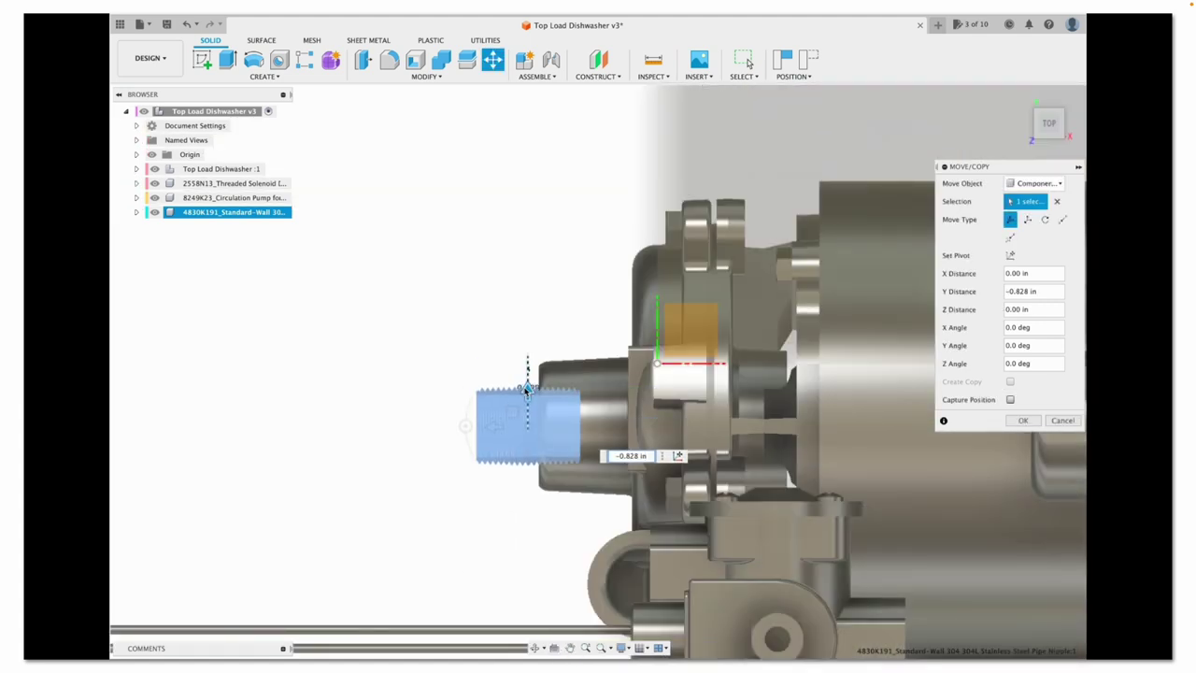
pyautogui.click(1021, 98)
pyautogui.click(1023, 420)
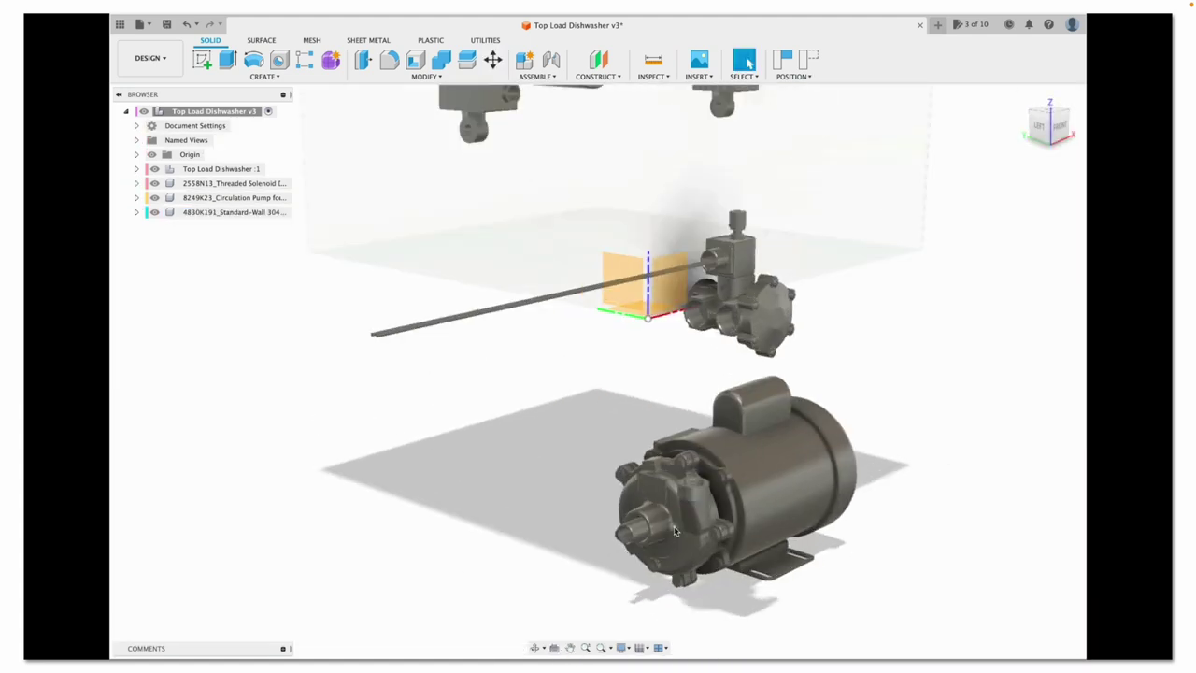
pyautogui.scroll(3, 654, 420)
# Insert McMaster-Carr stainless steel NPT pipe bushing 4464K276 into the design
pyautogui.click(698, 66)
pyautogui.click(710, 229)
pyautogui.click(546, 283)
pyautogui.write('b')
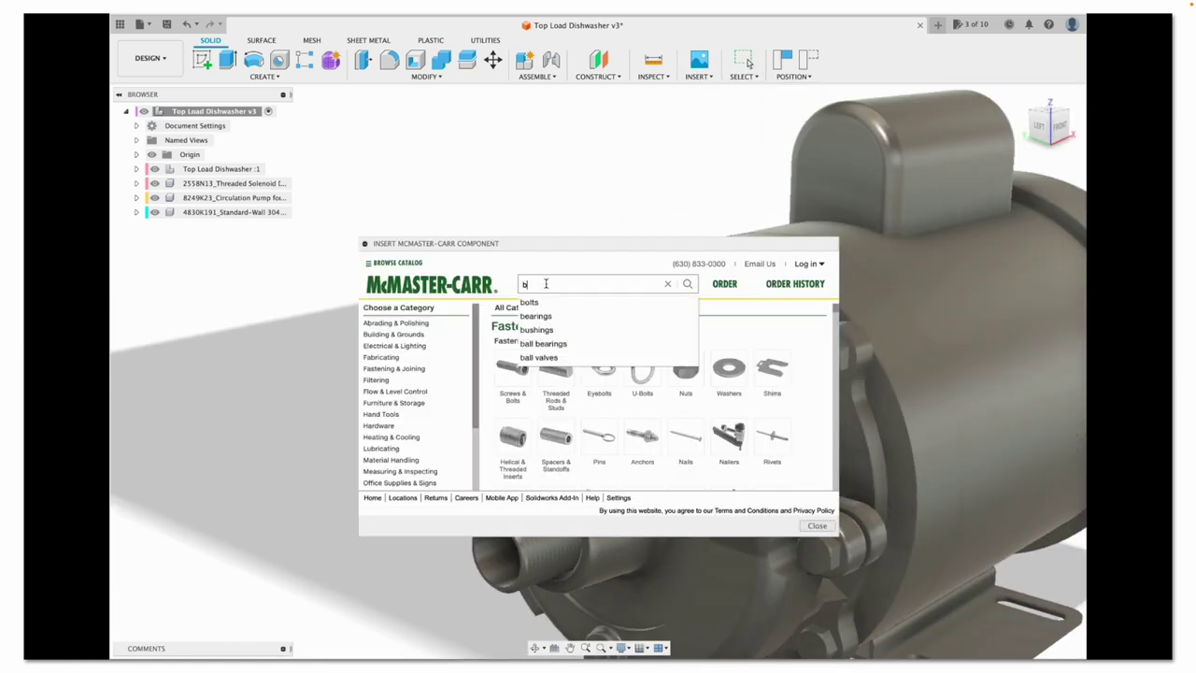
pyautogui.click(536, 329)
pyautogui.scroll(-3, 654, 401)
pyautogui.scroll(3, 654, 401)
pyautogui.click(505, 352)
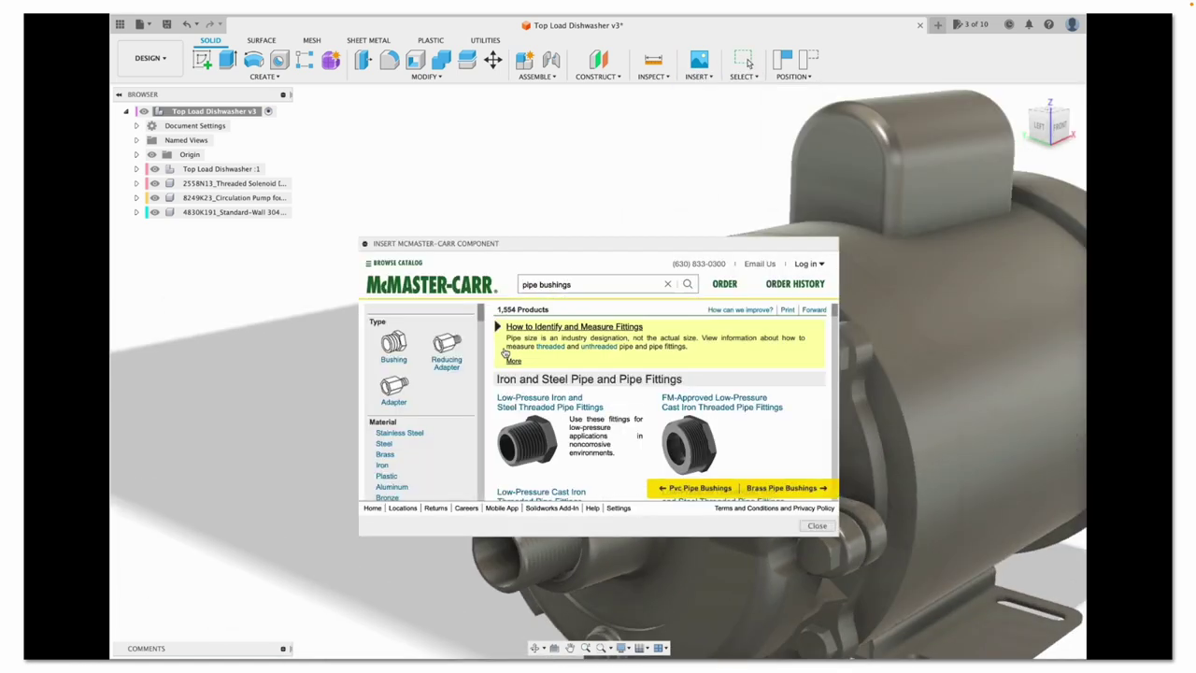
pyautogui.click(399, 432)
pyautogui.click(378, 463)
pyautogui.click(383, 491)
pyautogui.click(720, 454)
pyautogui.click(762, 471)
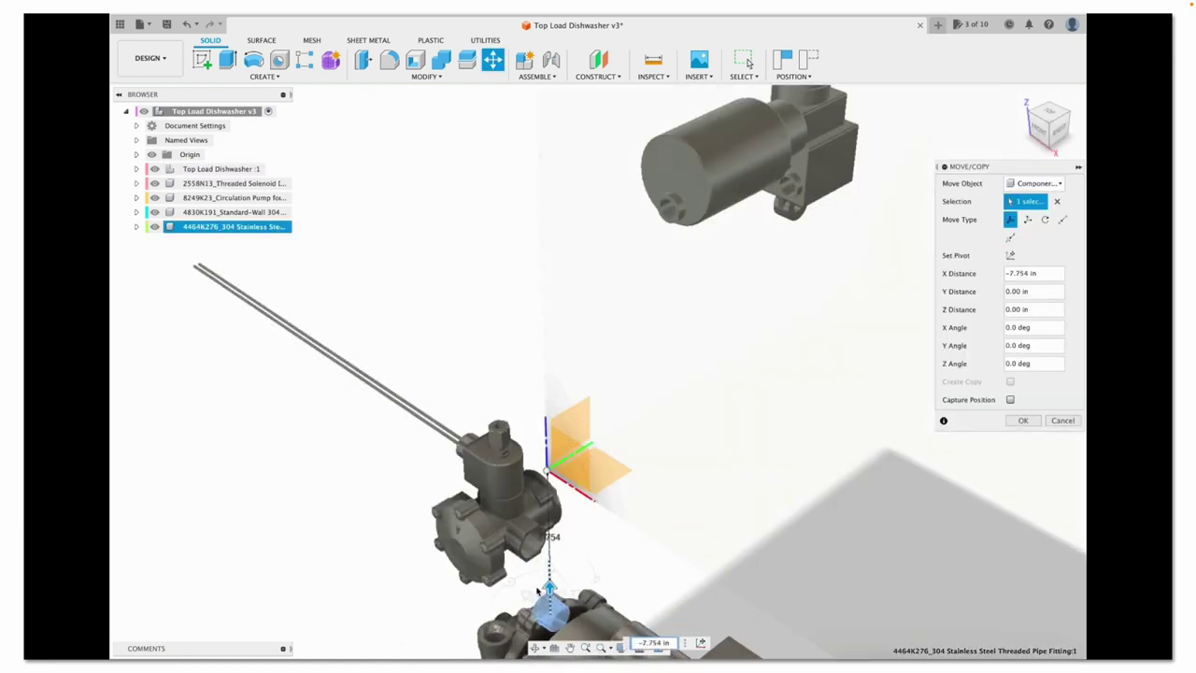
# Slide the bushing onto the pump port from the front view and inspect its fit
pyautogui.click(1039, 136)
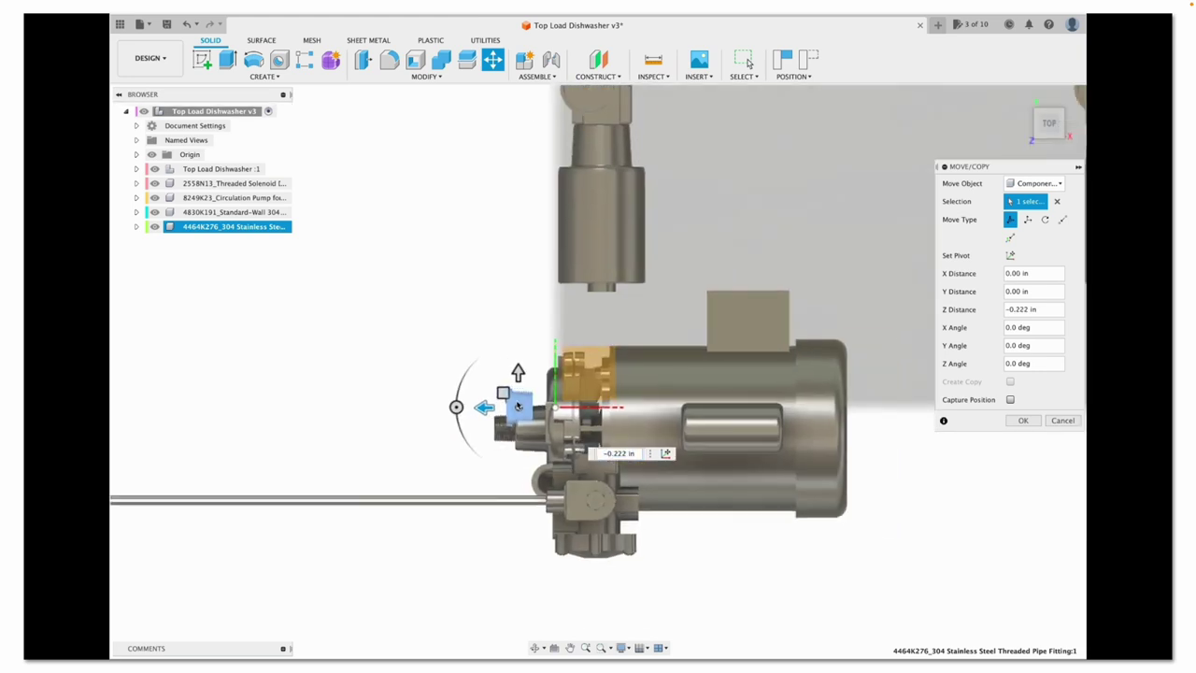
pyautogui.moveTo(514, 411); pyautogui.dragTo(511, 422)
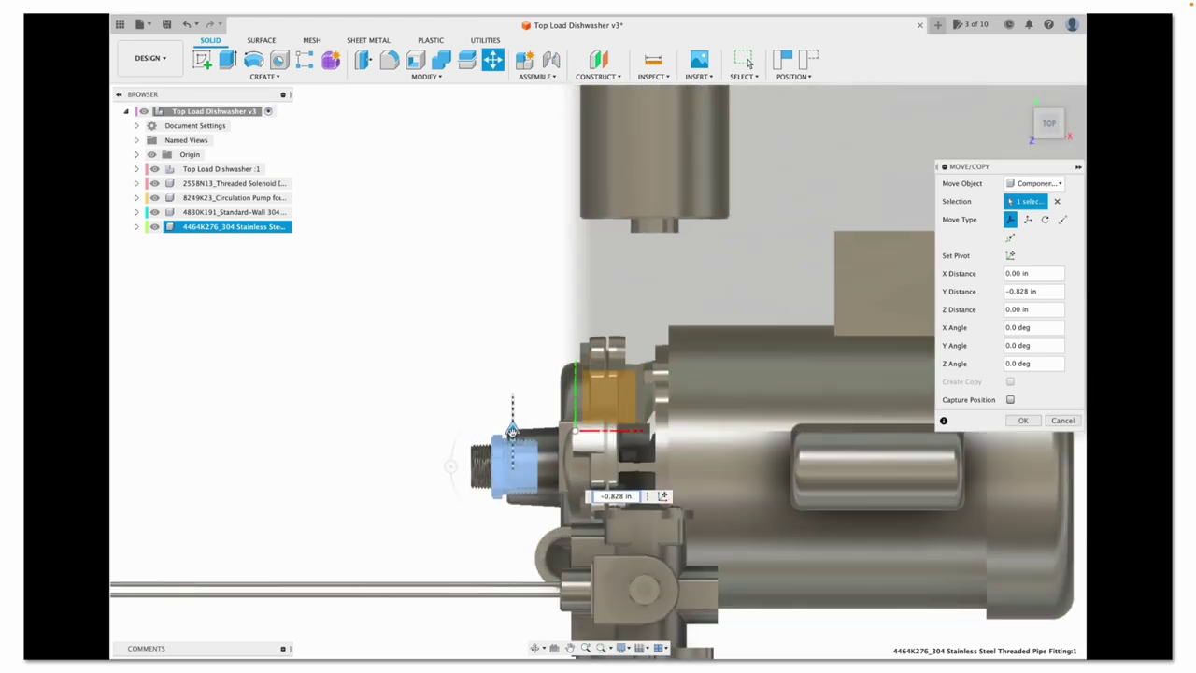
pyautogui.scroll(-5, 511, 430)
pyautogui.keyDown('shift'); pyautogui.moveTo(560, 420); pyautogui.dragTo(835, 414, button='middle'); pyautogui.keyUp('shift')
pyautogui.scroll(8, 760, 461)
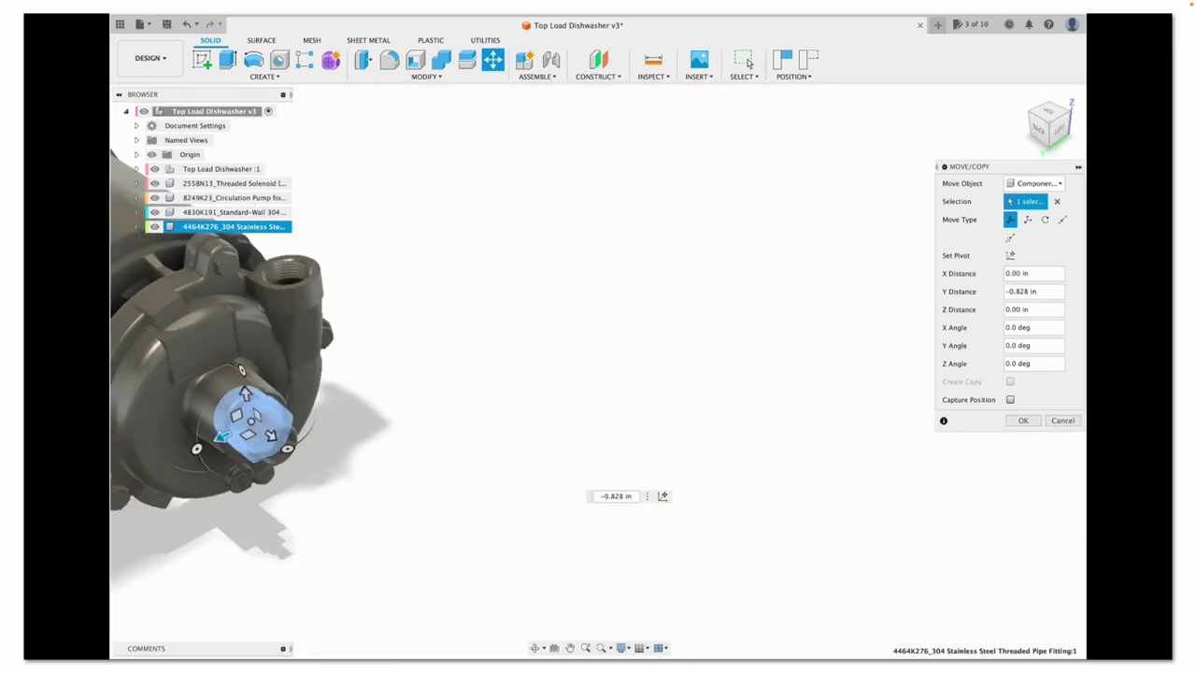
pyautogui.scroll(-5, 990, 427)
# Shift the pipe nipple along its axis against the pump from the front view
pyautogui.press('Return')
pyautogui.moveTo(654, 402); pyautogui.dragTo(452, 371, button='middle')
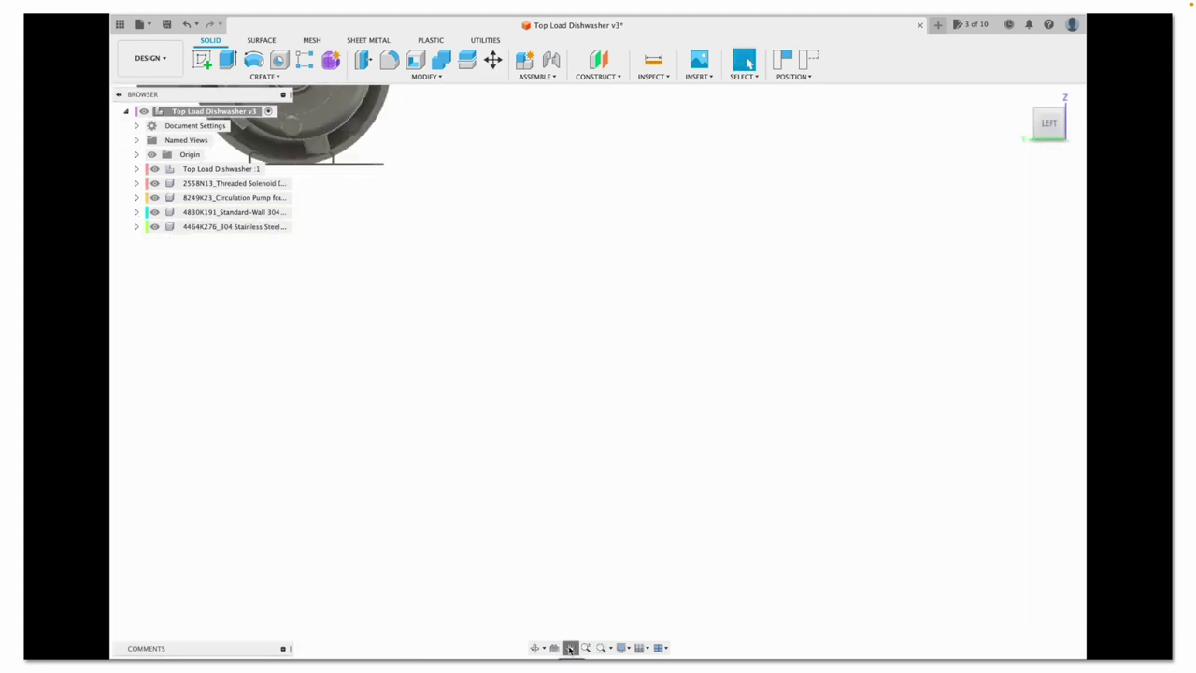
pyautogui.moveTo(451, 372); pyautogui.dragTo(582, 368)
pyautogui.click(631, 310)
pyautogui.press('m')
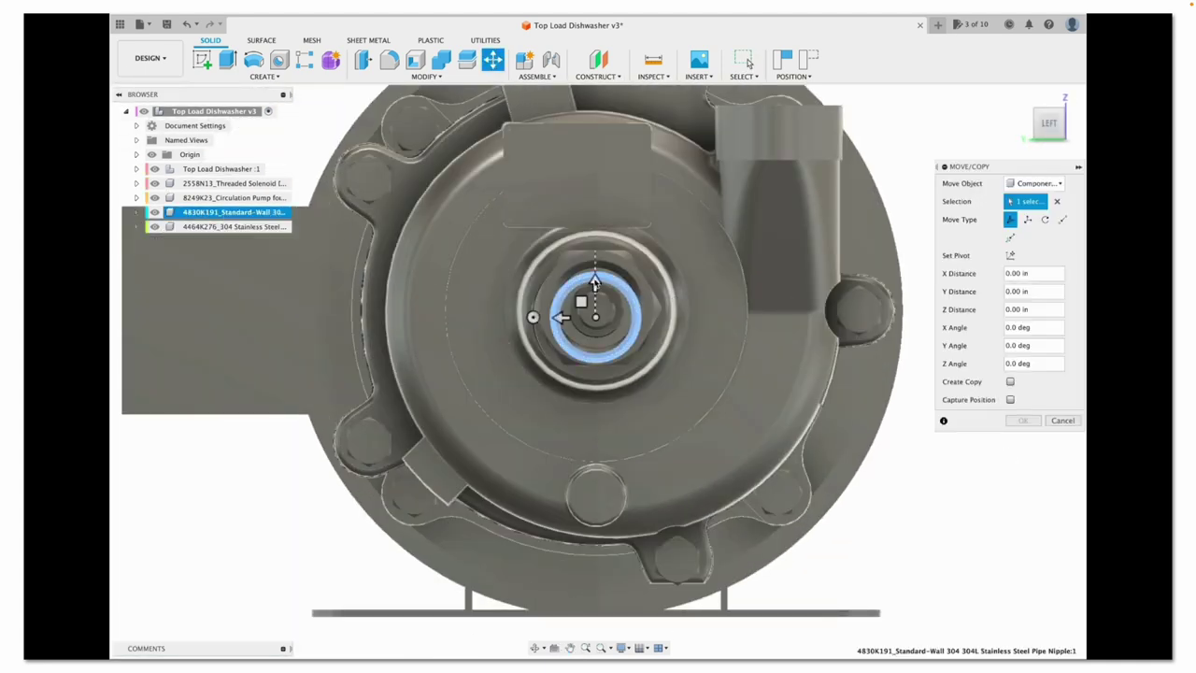
pyautogui.click(1045, 122)
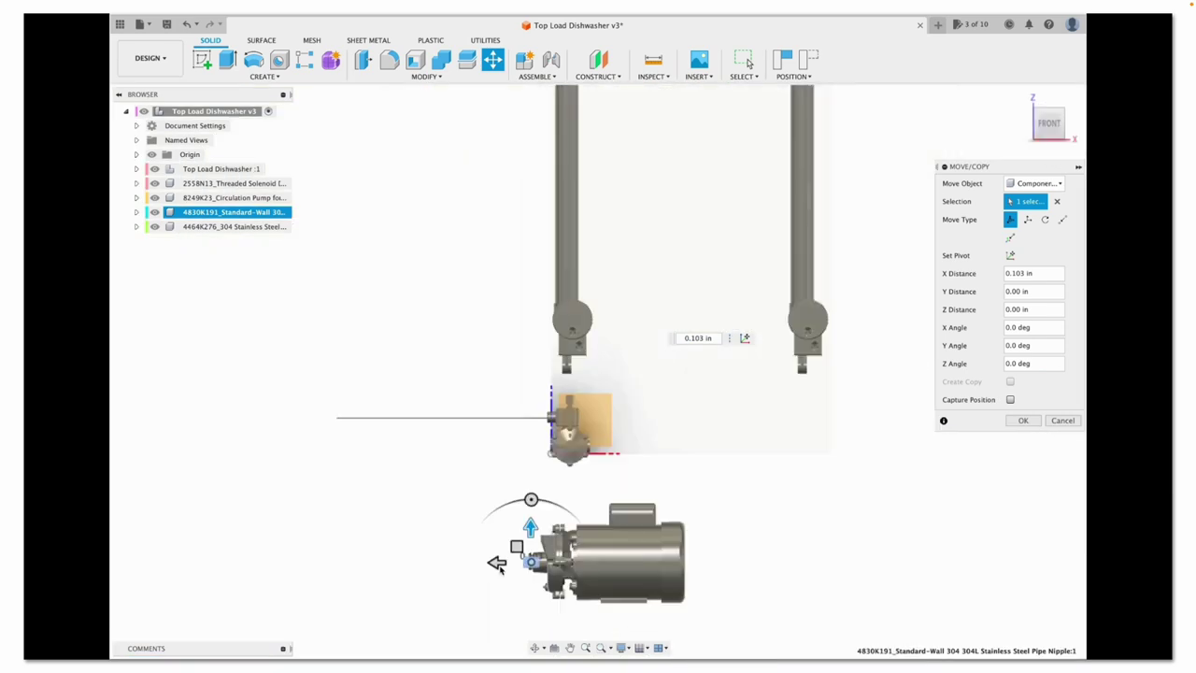
pyautogui.moveTo(493, 561); pyautogui.dragTo(495, 547)
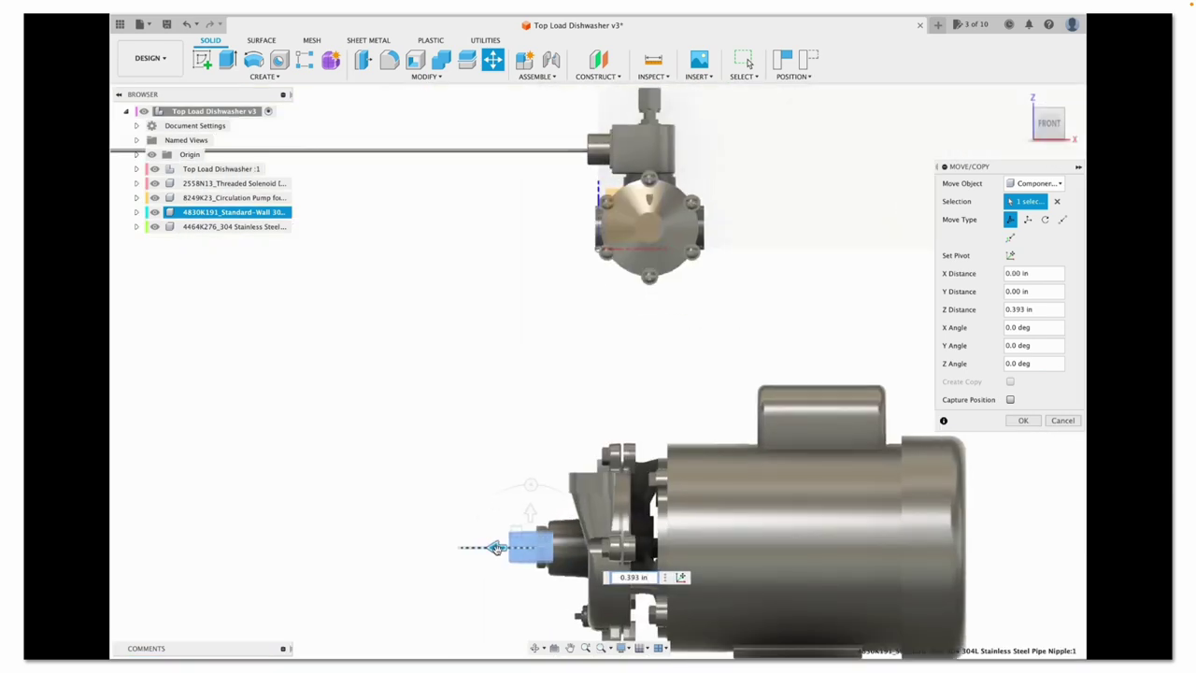
pyautogui.press('Return')
# Move the solenoid diverting valve onto the pump's fitting using front and top views
pyautogui.keyDown('shift'); pyautogui.moveTo(838, 432); pyautogui.dragTo(472, 126, button='middle'); pyautogui.keyUp('shift')
pyautogui.click(234, 183)
pyautogui.press('m')
pyautogui.click(1046, 122)
pyautogui.moveTo(561, 411); pyautogui.dragTo(420, 483)
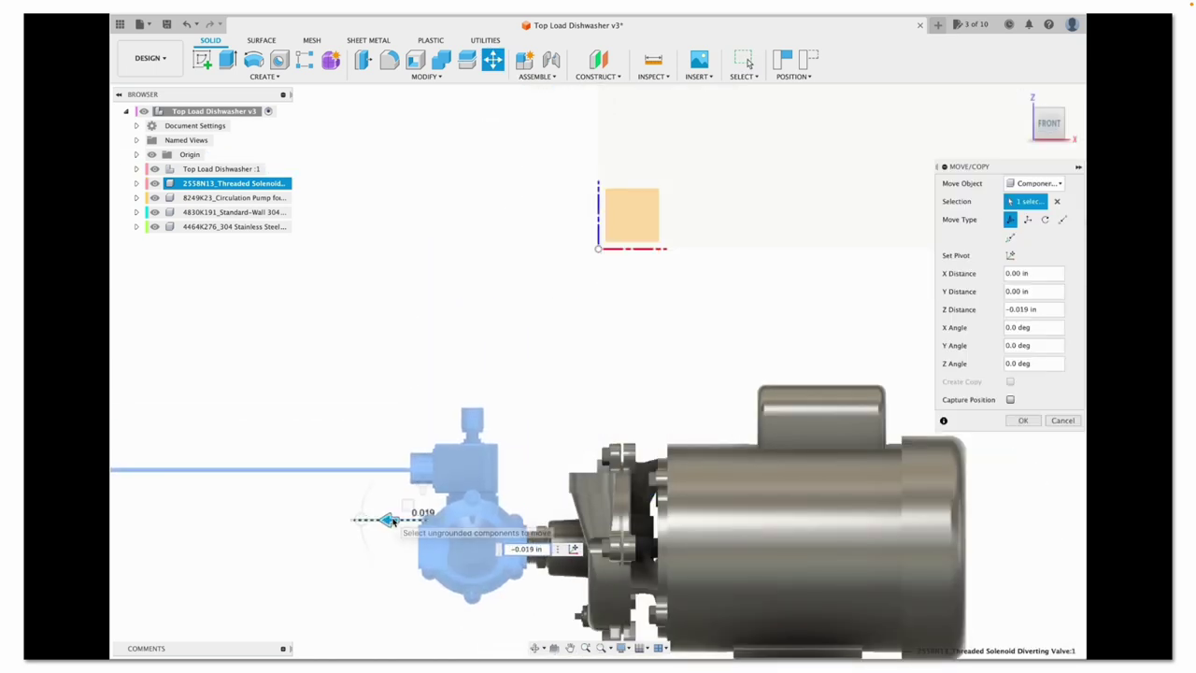
pyautogui.click(1048, 117)
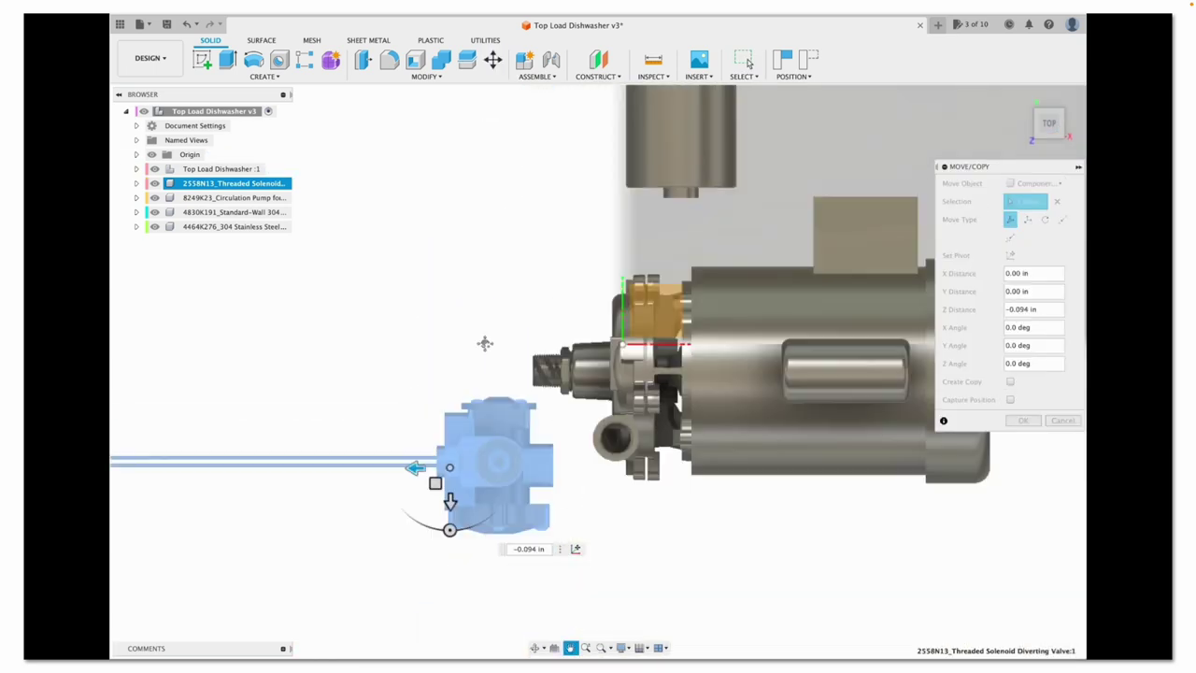
pyautogui.moveTo(449, 523); pyautogui.dragTo(449, 403)
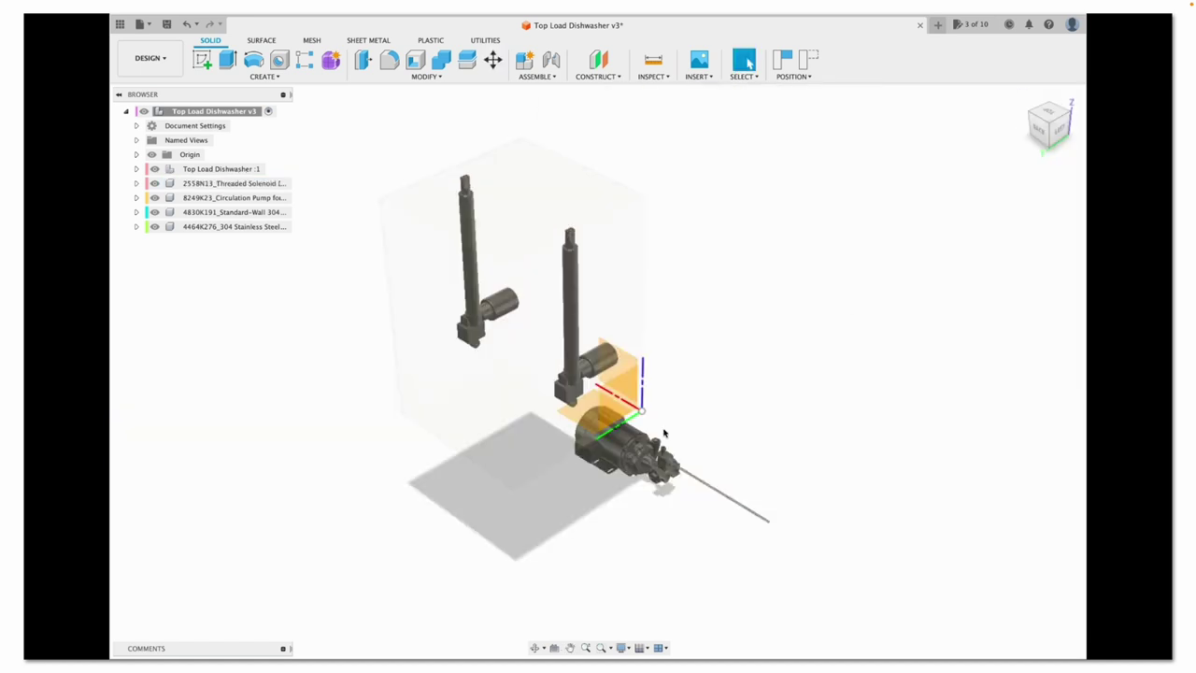
# Try moving the pump parts onto the orange box, then cancel so the pump stays put
pyautogui.click(1048, 121)
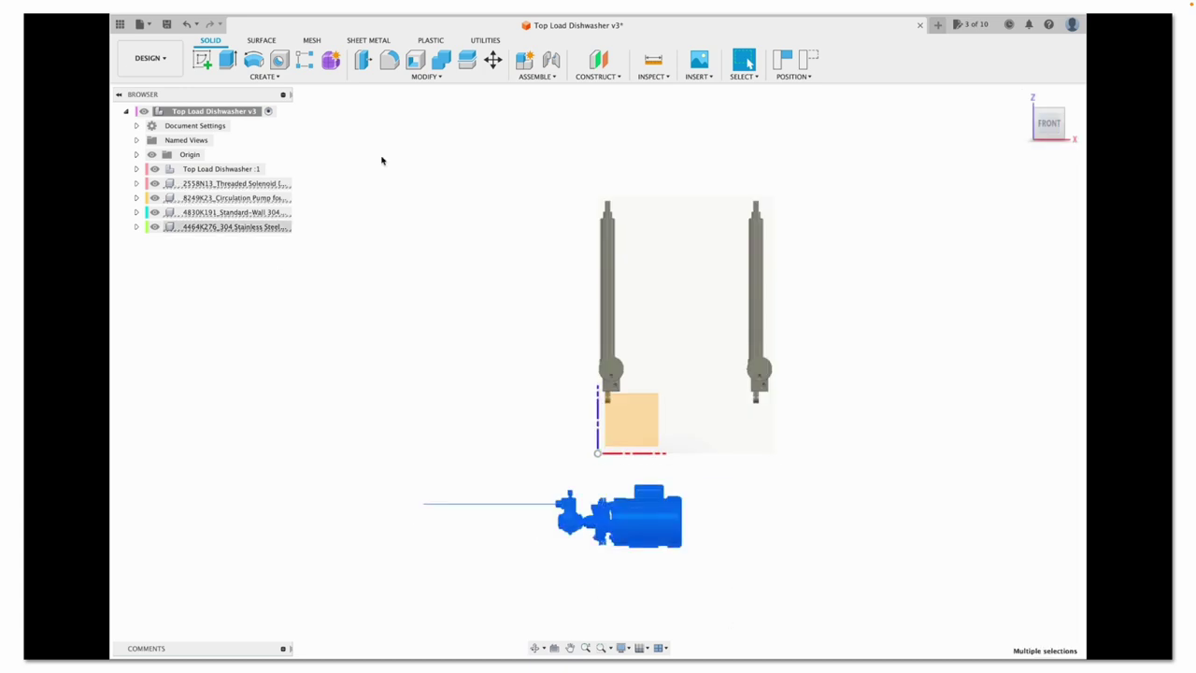
pyautogui.press('m')
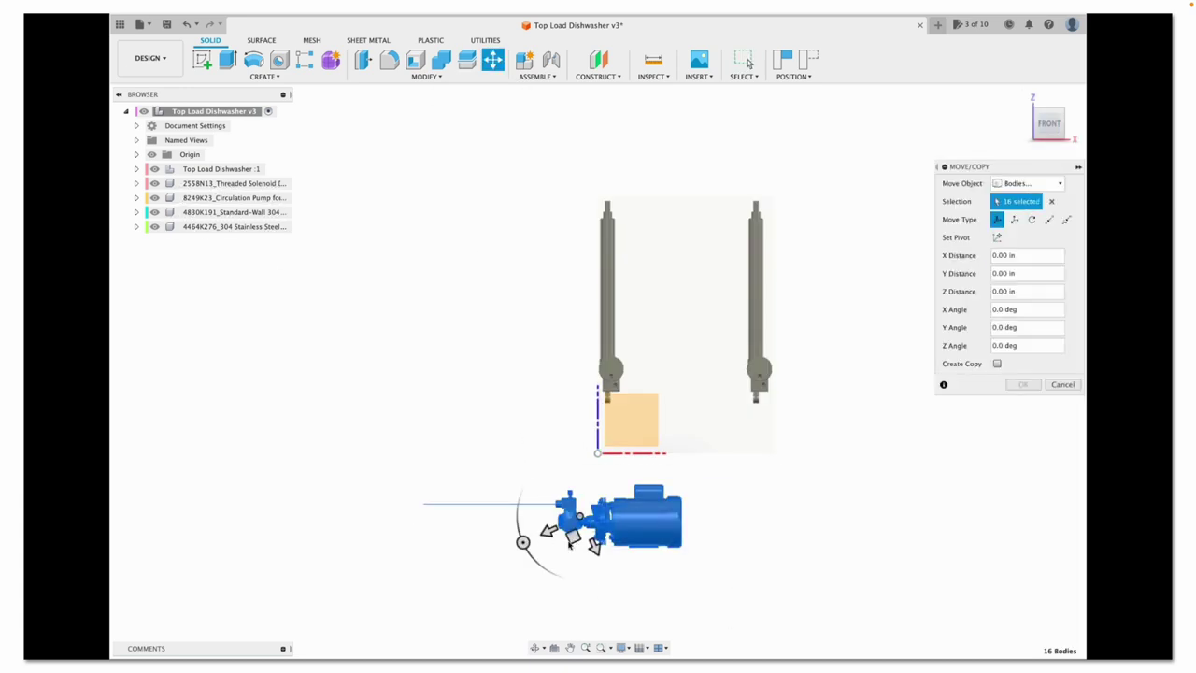
pyautogui.moveTo(572, 542); pyautogui.dragTo(643, 435)
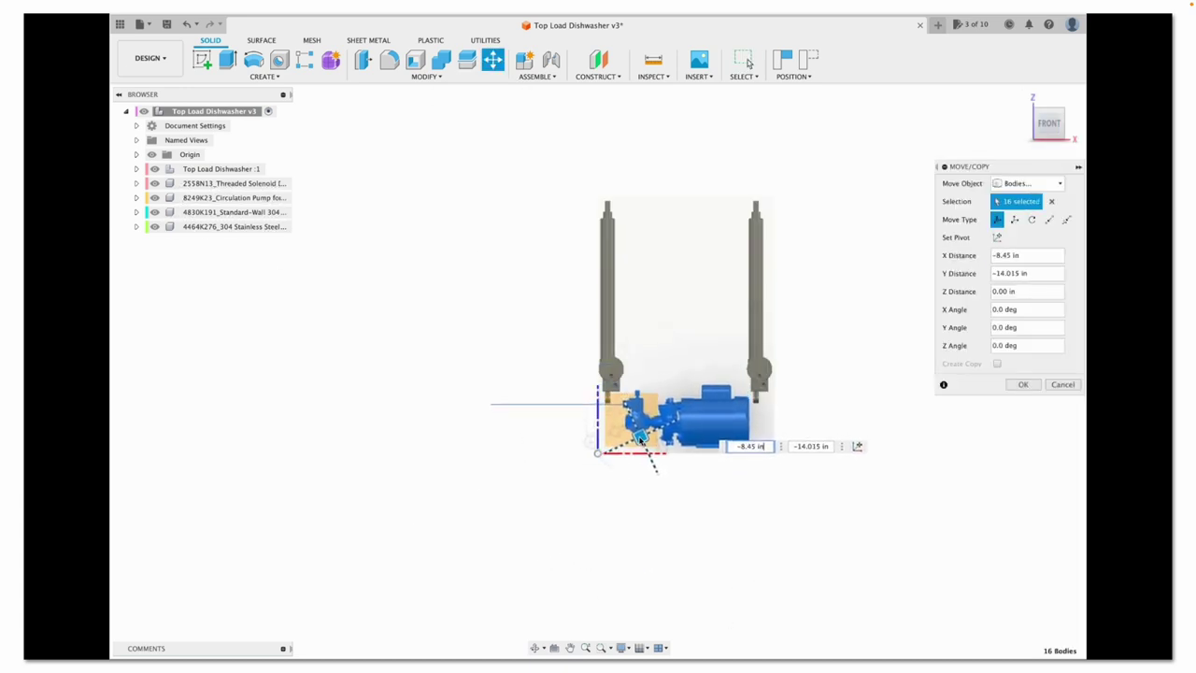
pyautogui.press('Escape')
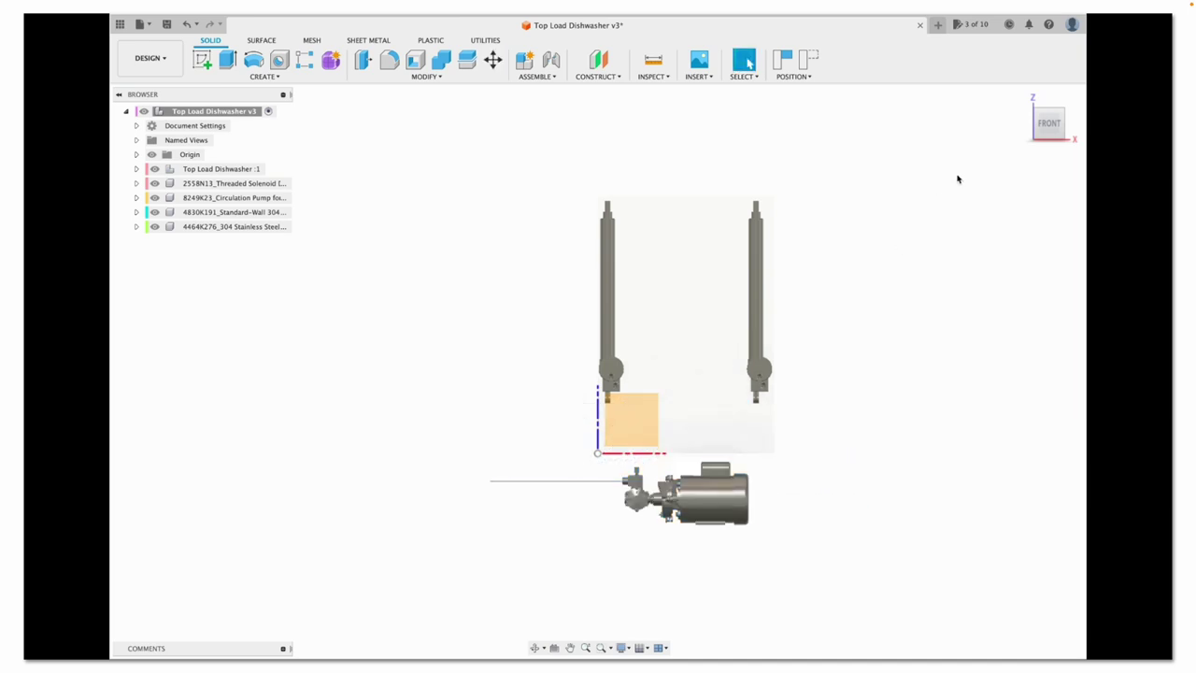
# Insert a 3/4 normally closed McMaster-Carr solenoid valve, 4738K157, into the design
pyautogui.click(706, 78)
pyautogui.click(747, 179)
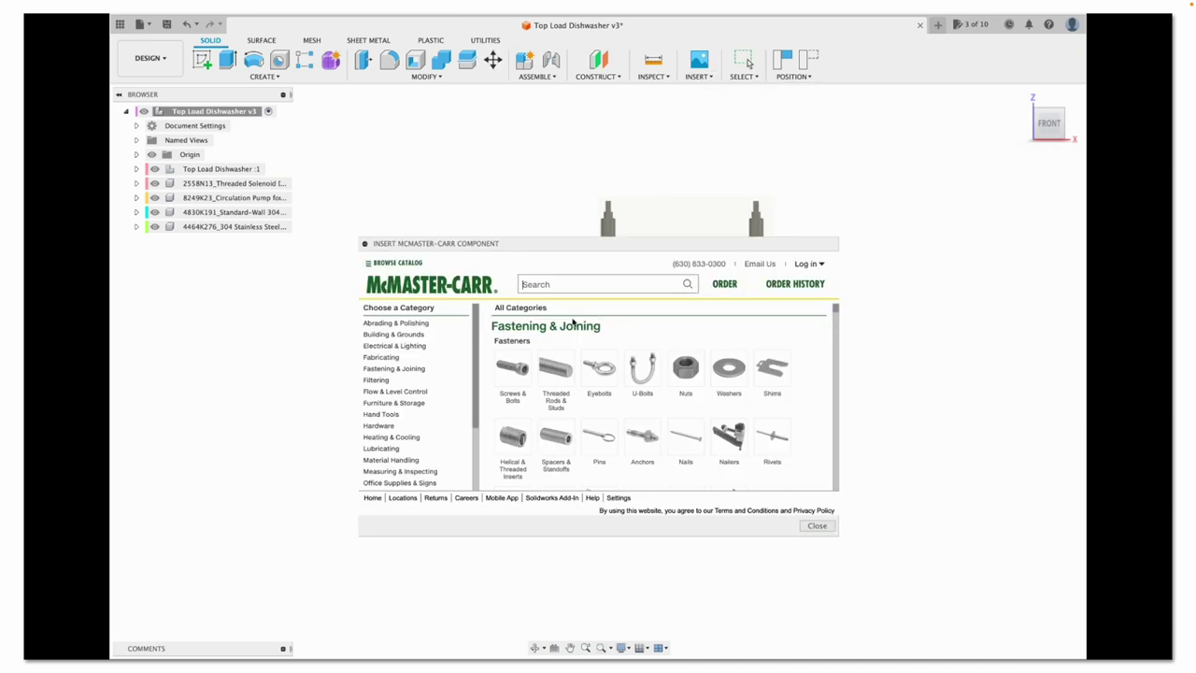
pyautogui.press('Return')
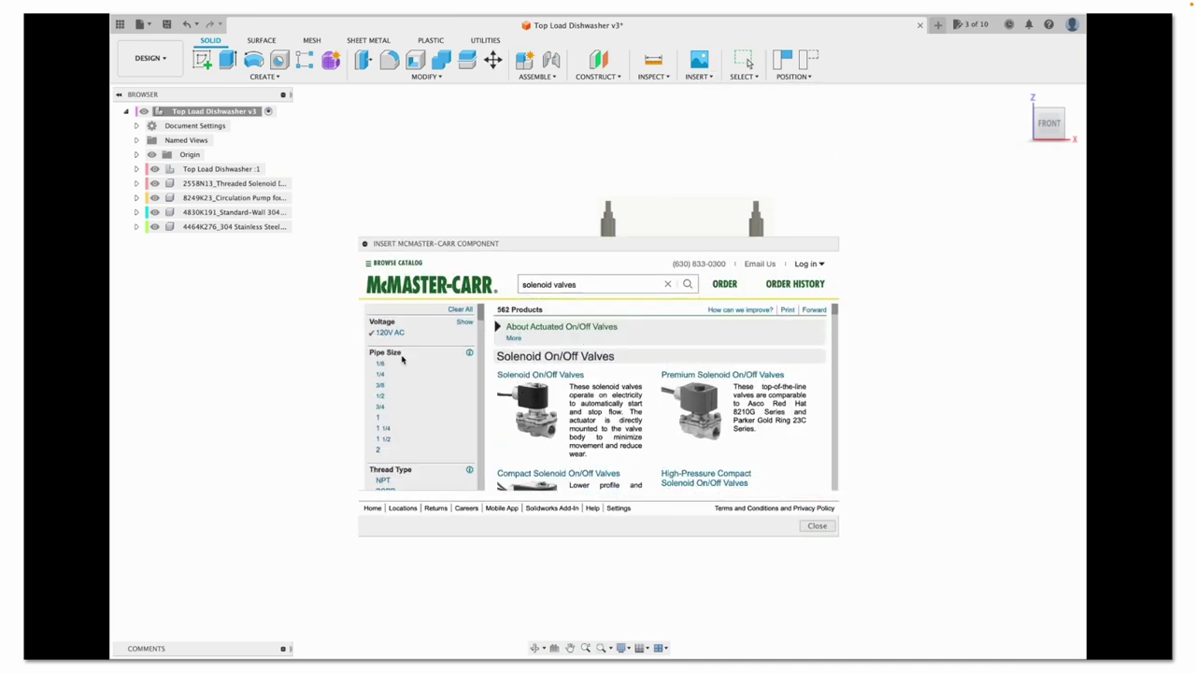
pyautogui.click(383, 404)
pyautogui.click(400, 435)
pyautogui.scroll(-3, 411, 392)
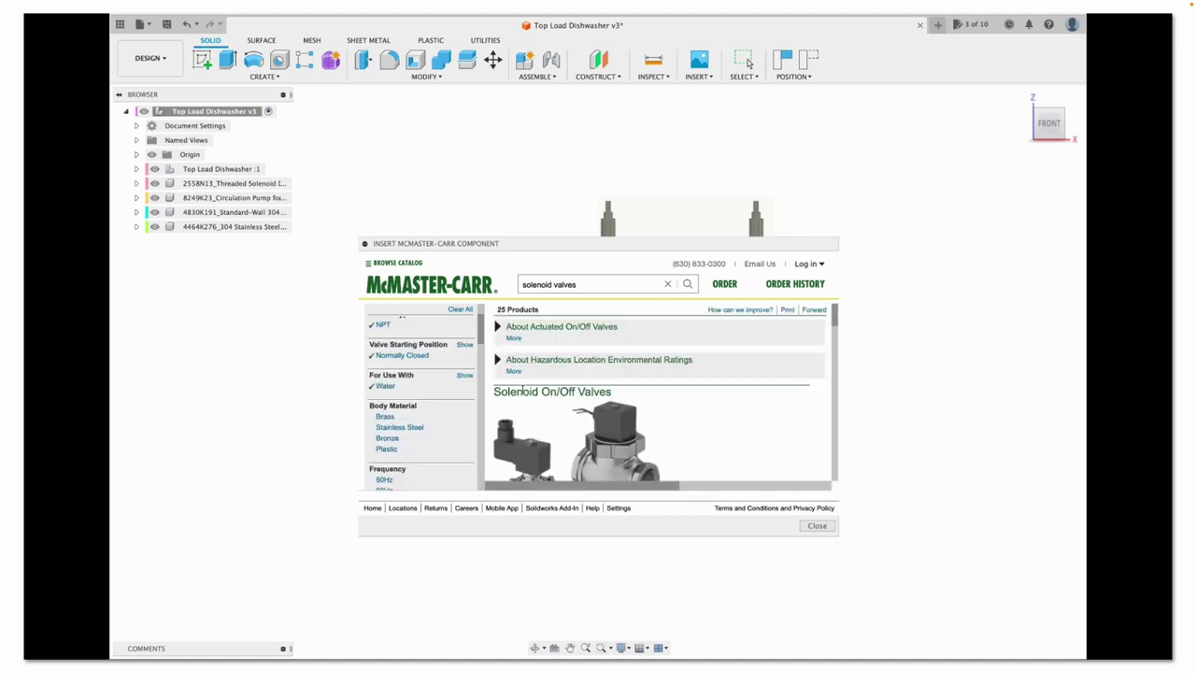
pyautogui.scroll(-10, 521, 391)
pyautogui.click(641, 398)
pyautogui.click(800, 483)
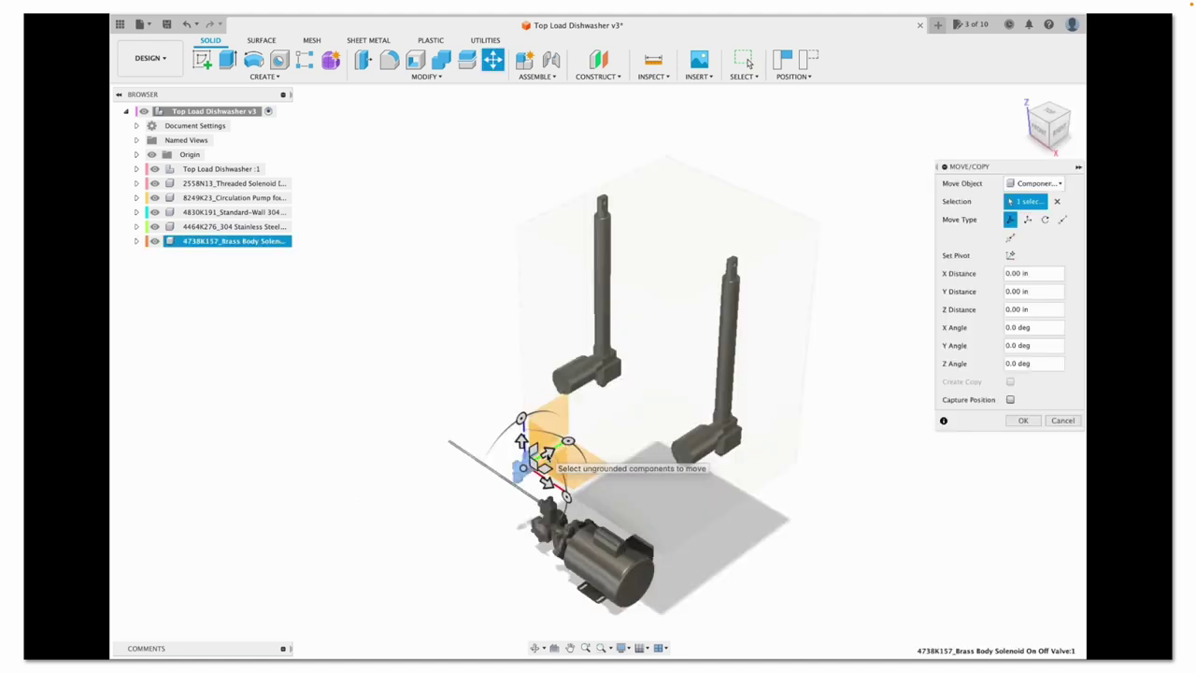
# Rotate the new solenoid valve about 93 degrees and confirm
pyautogui.scroll(5, 545, 455)
pyautogui.moveTo(555, 439); pyautogui.dragTo(405, 462)
pyautogui.click(1021, 420)
pyautogui.scroll(-5, 438, 569)
# Switch to the Render workspace and apply glossy black enamel paint to the model
pyautogui.click(149, 58)
pyautogui.click(158, 130)
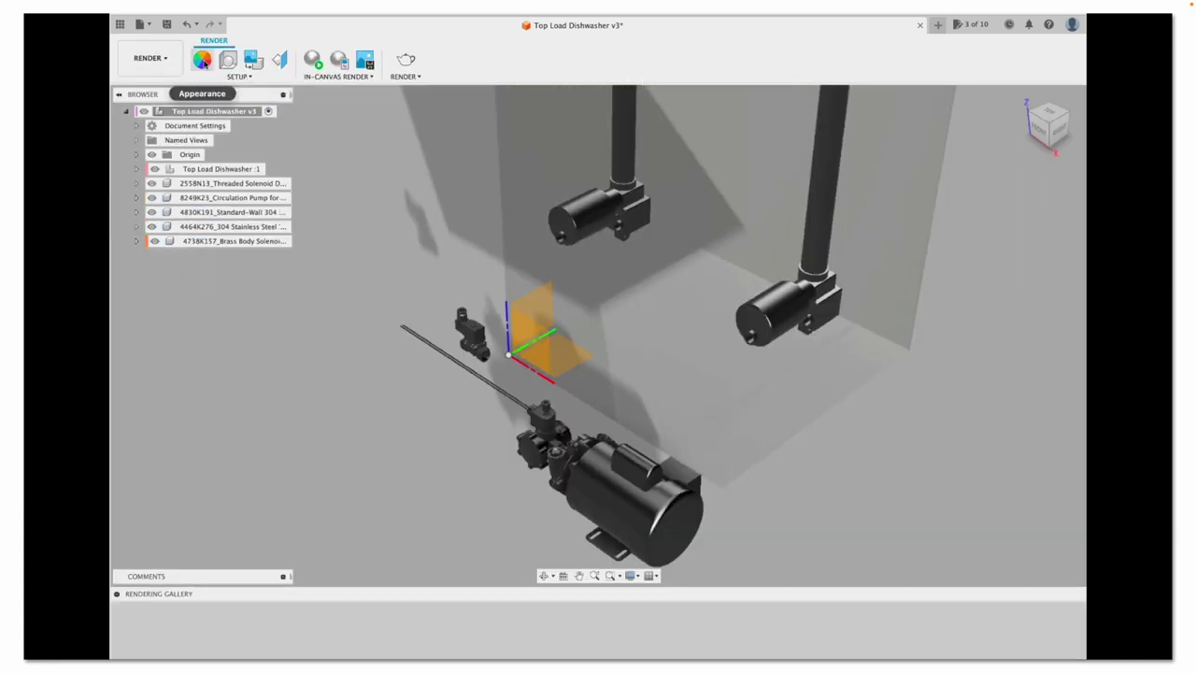
pyautogui.click(202, 59)
pyautogui.scroll(-3, 857, 476)
pyautogui.click(858, 478)
pyautogui.click(873, 490)
pyautogui.moveTo(897, 411); pyautogui.dragTo(631, 155)
# Paint the pipe in glossy black enamel and the pump in glossy blue enamel
pyautogui.click(138, 169)
pyautogui.click(147, 197)
pyautogui.moveTo(869, 411); pyautogui.dragTo(789, 235)
pyautogui.moveTo(869, 443); pyautogui.dragTo(565, 456)
pyautogui.scroll(-3, 931, 448)
pyautogui.scroll(3, 931, 453)
pyautogui.scroll(-3, 931, 452)
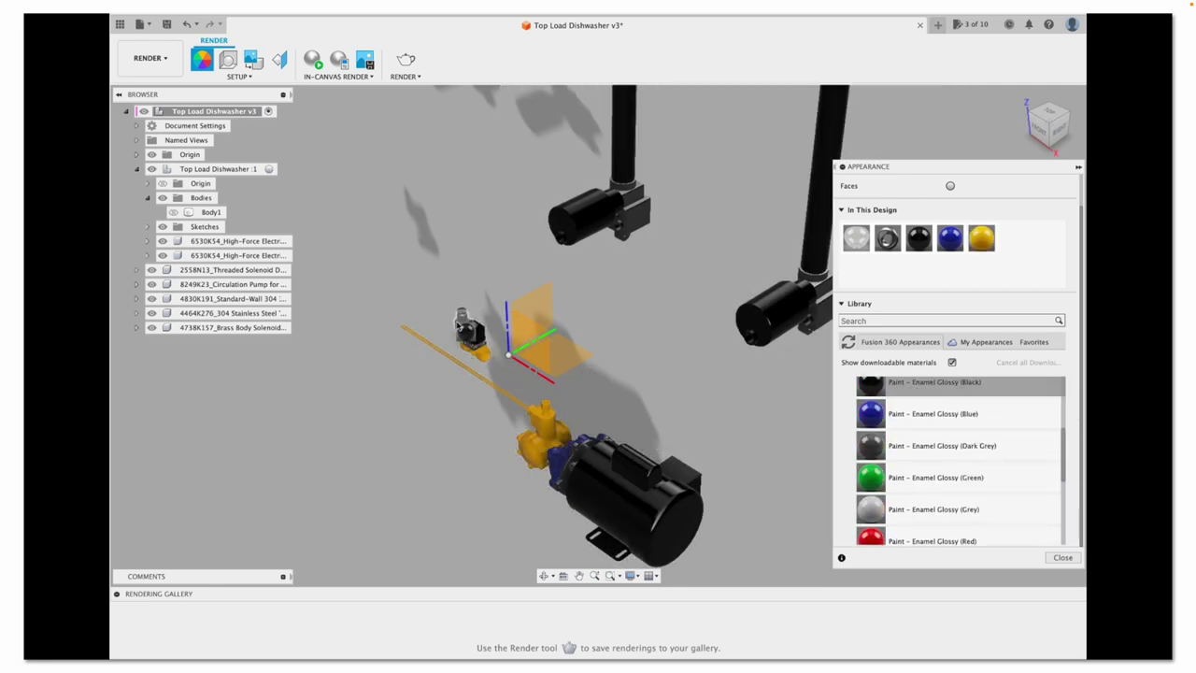
pyautogui.scroll(1, 910, 427)
pyautogui.scroll(-5, 896, 467)
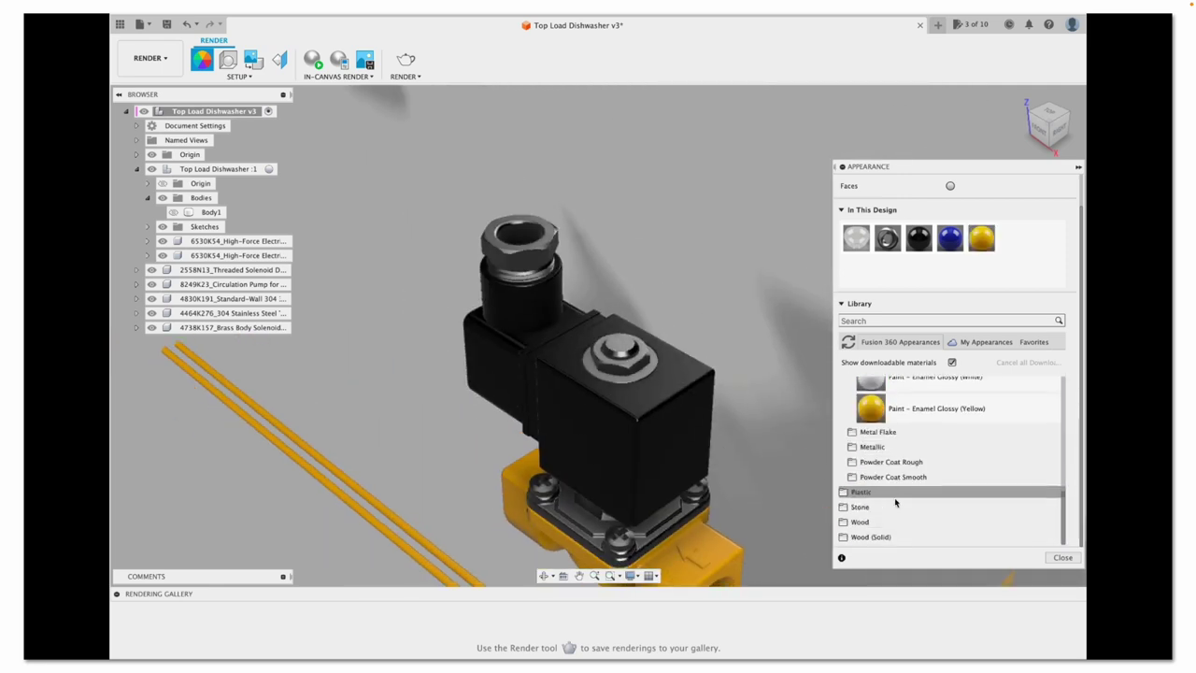
pyautogui.scroll(5, 887, 467)
# Apply the Brass - Polished metal appearance to the valves and long rod
pyautogui.click(860, 448)
pyautogui.click(868, 486)
pyautogui.moveTo(897, 469); pyautogui.dragTo(707, 525)
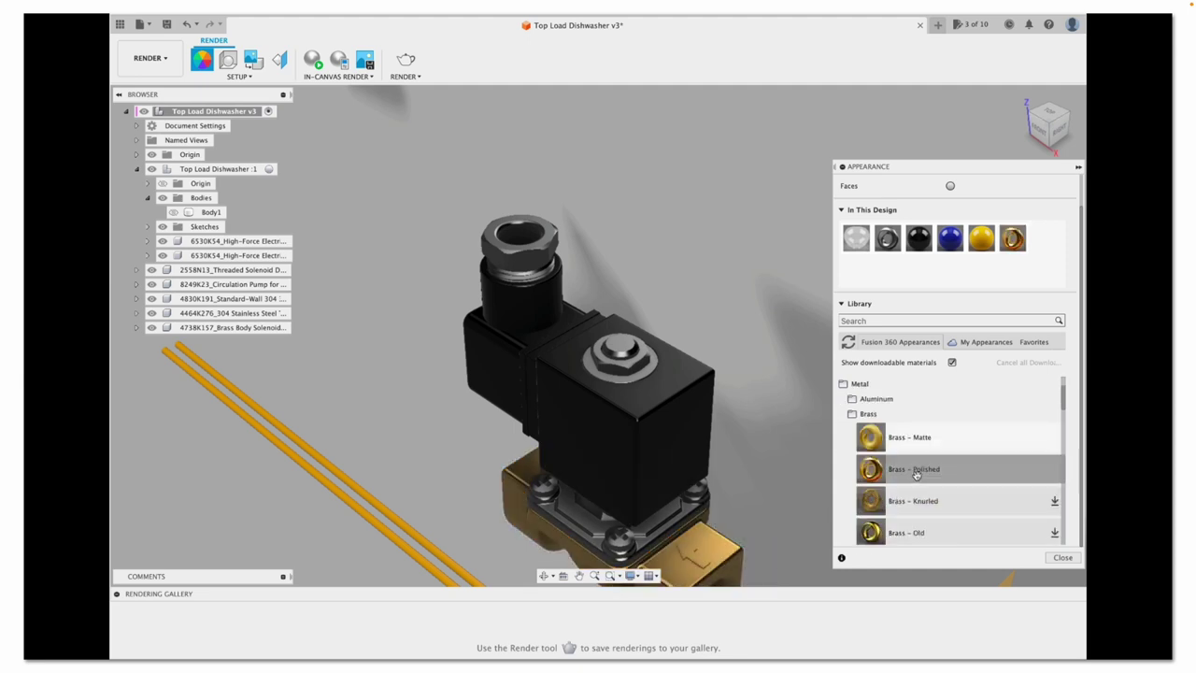
pyautogui.scroll(-10, 804, 426)
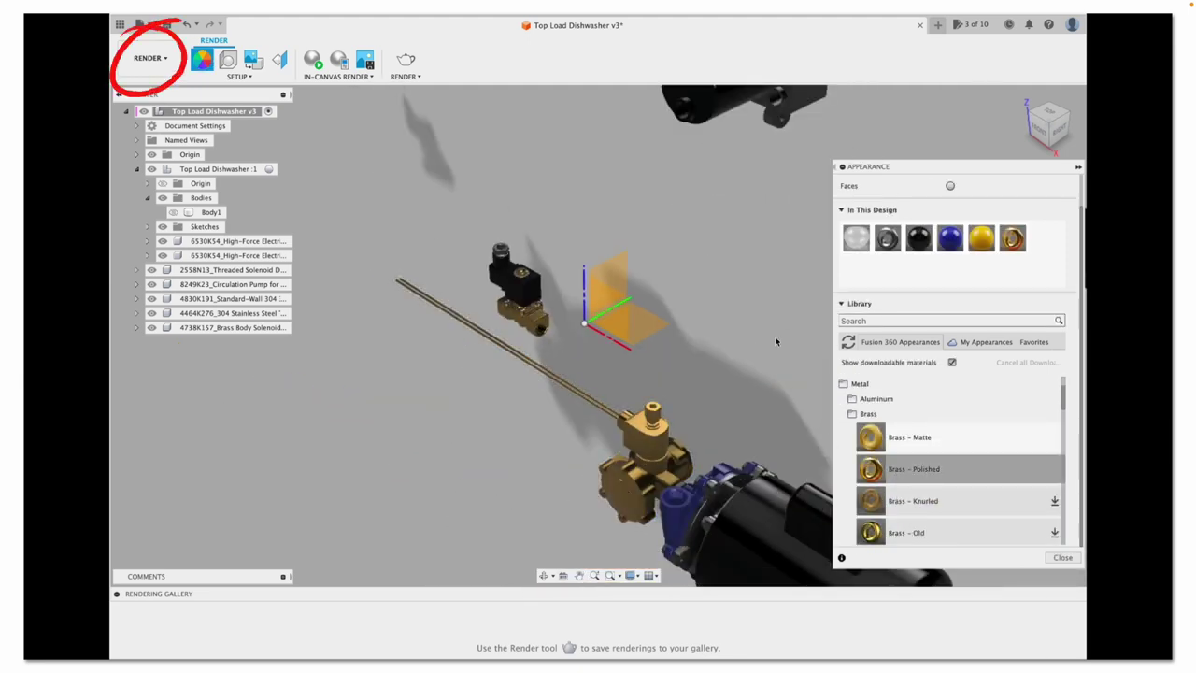
pyautogui.scroll(10, 562, 262)
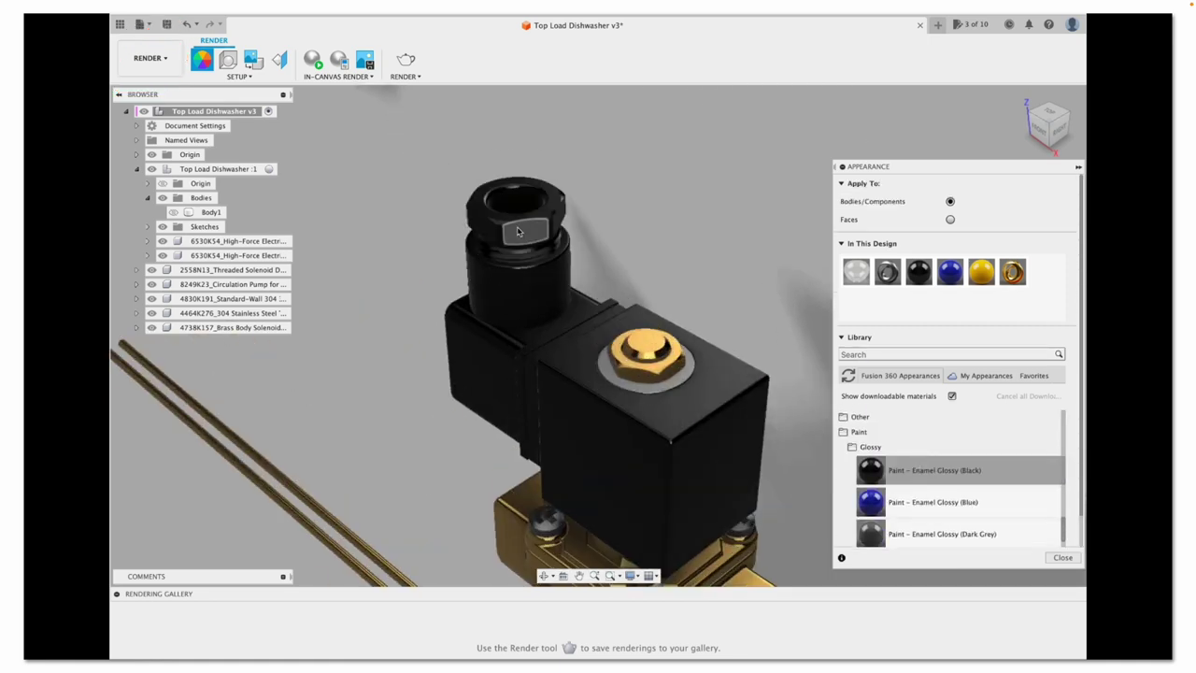
pyautogui.scroll(-5, 894, 459)
# Apply Stainless Steel - Polished to a valve part and check it from top and home views
pyautogui.click(876, 486)
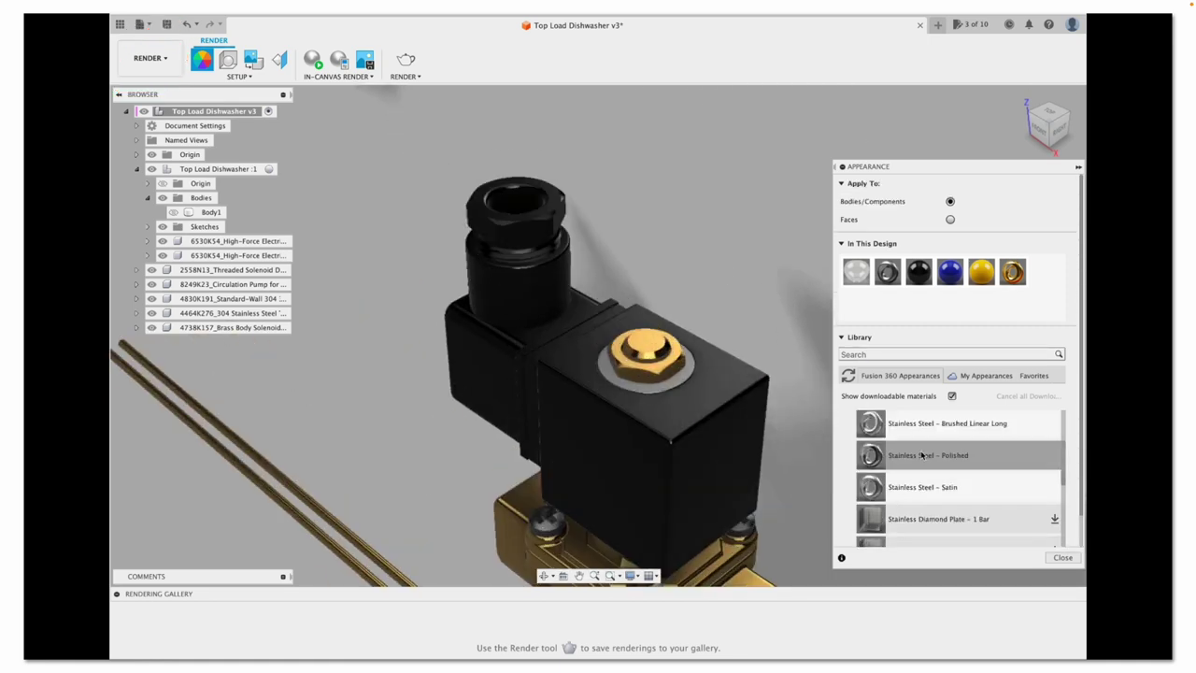
pyautogui.moveTo(883, 455); pyautogui.dragTo(736, 537)
pyautogui.scroll(-3, 433, 452)
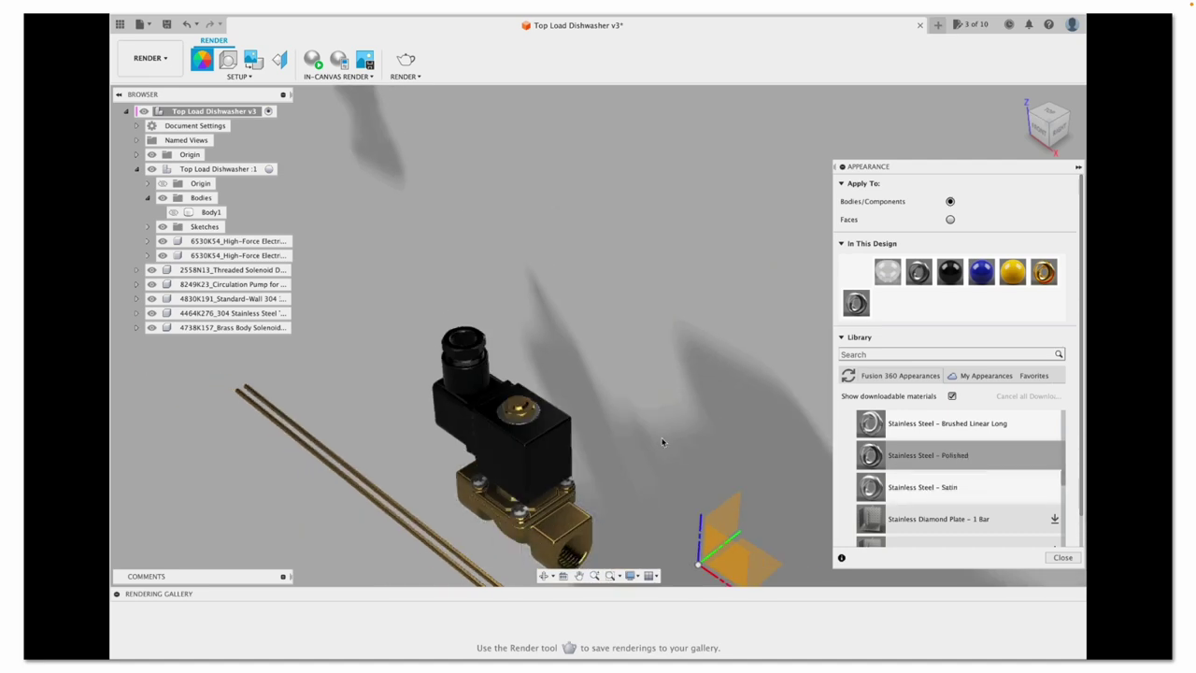
pyautogui.click(1046, 110)
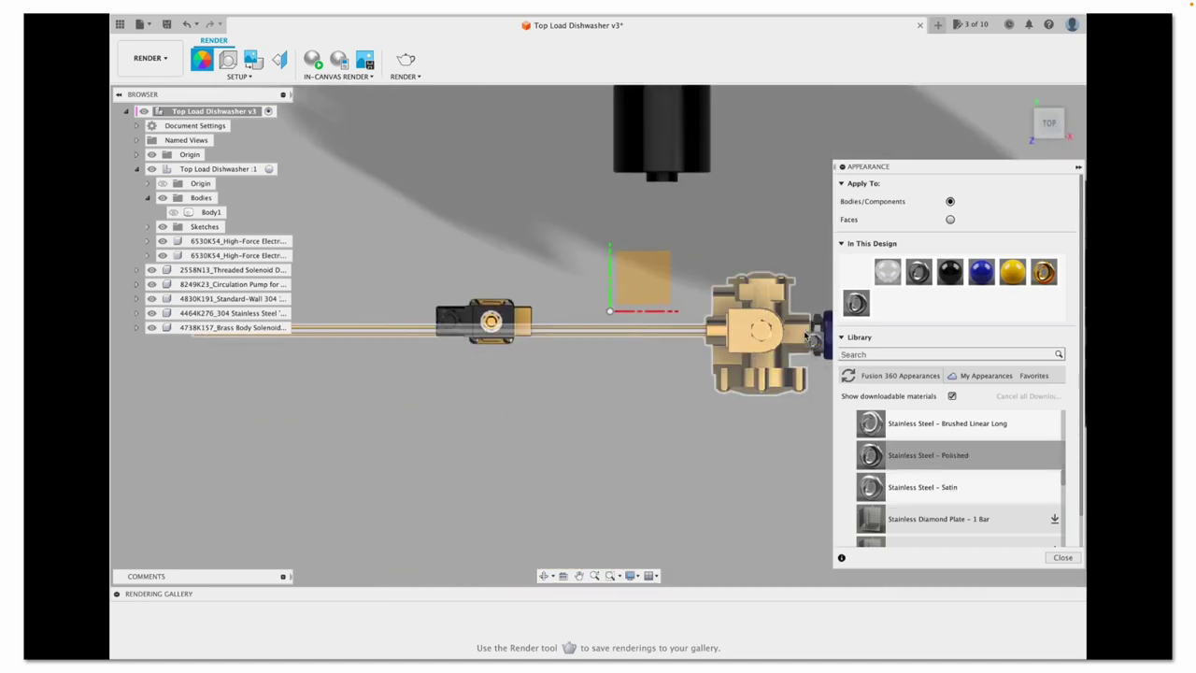
pyautogui.scroll(5, 822, 342)
pyautogui.click(1022, 94)
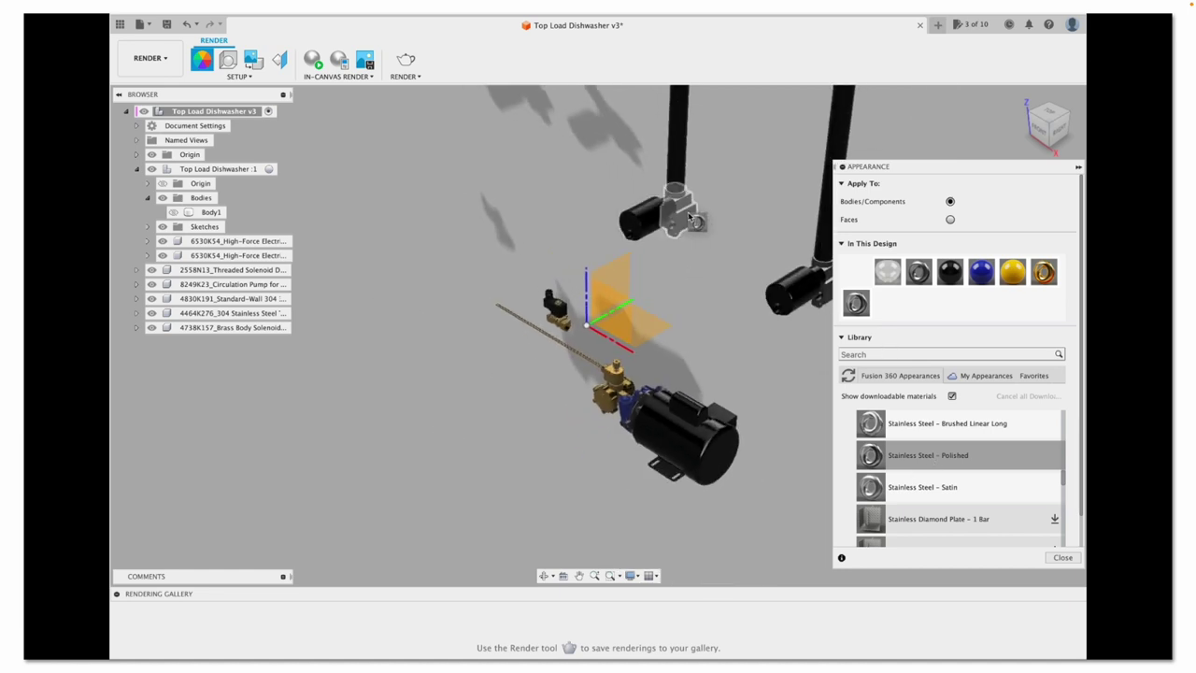
# Return to the Design workspace, show Body1, and save a version with an 'Added Pump' milestone
pyautogui.click(149, 58)
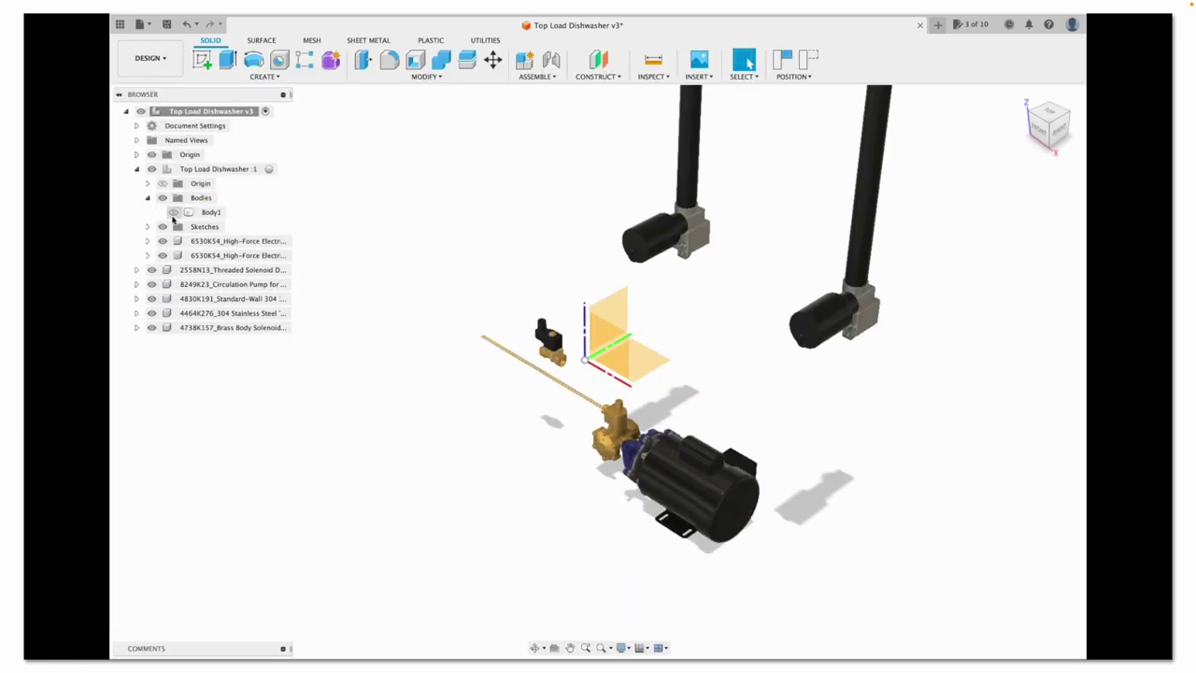
pyautogui.click(174, 212)
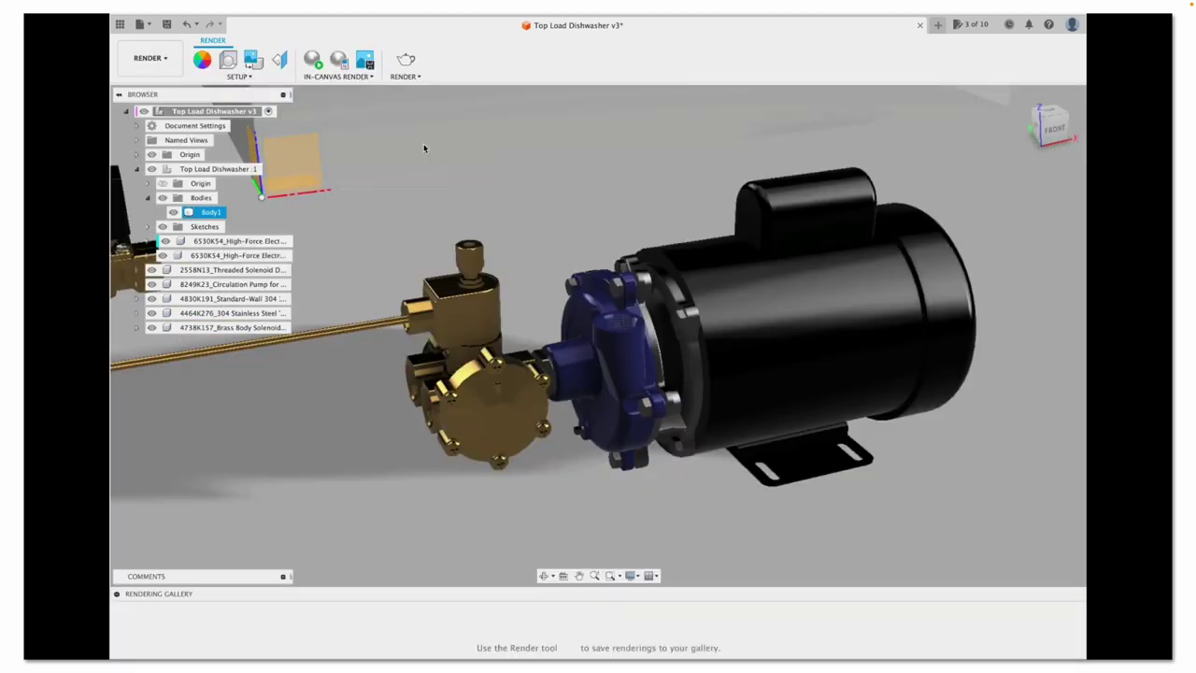
pyautogui.press('a')
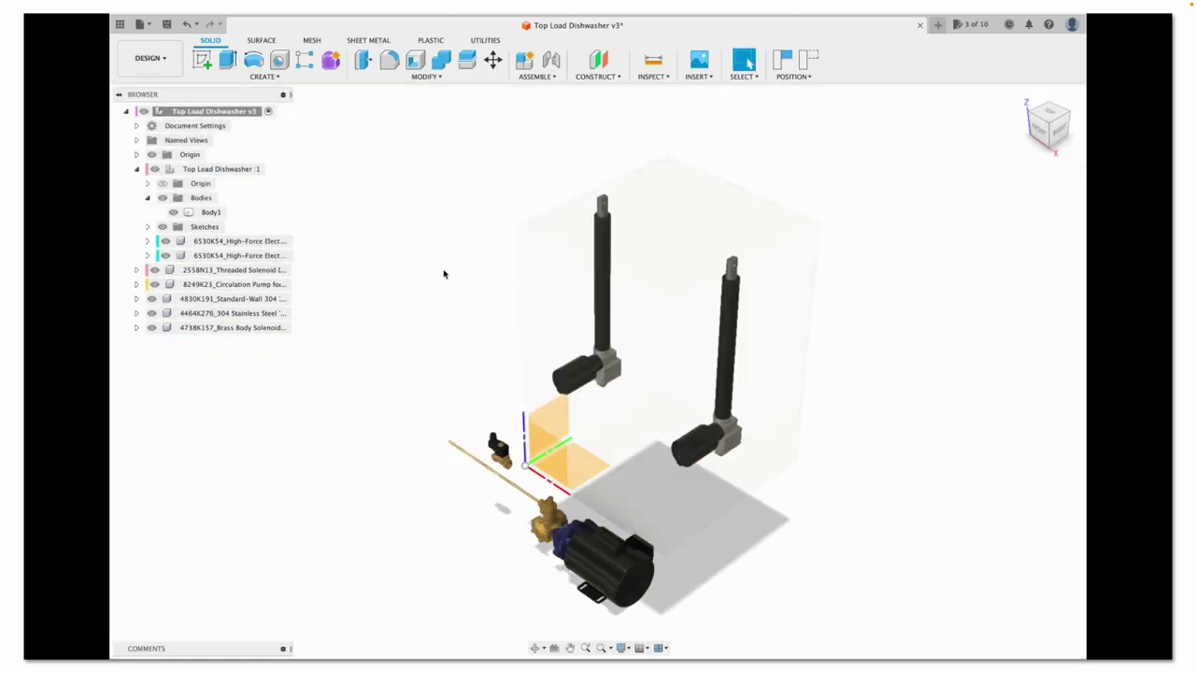
pyautogui.press('super+s')
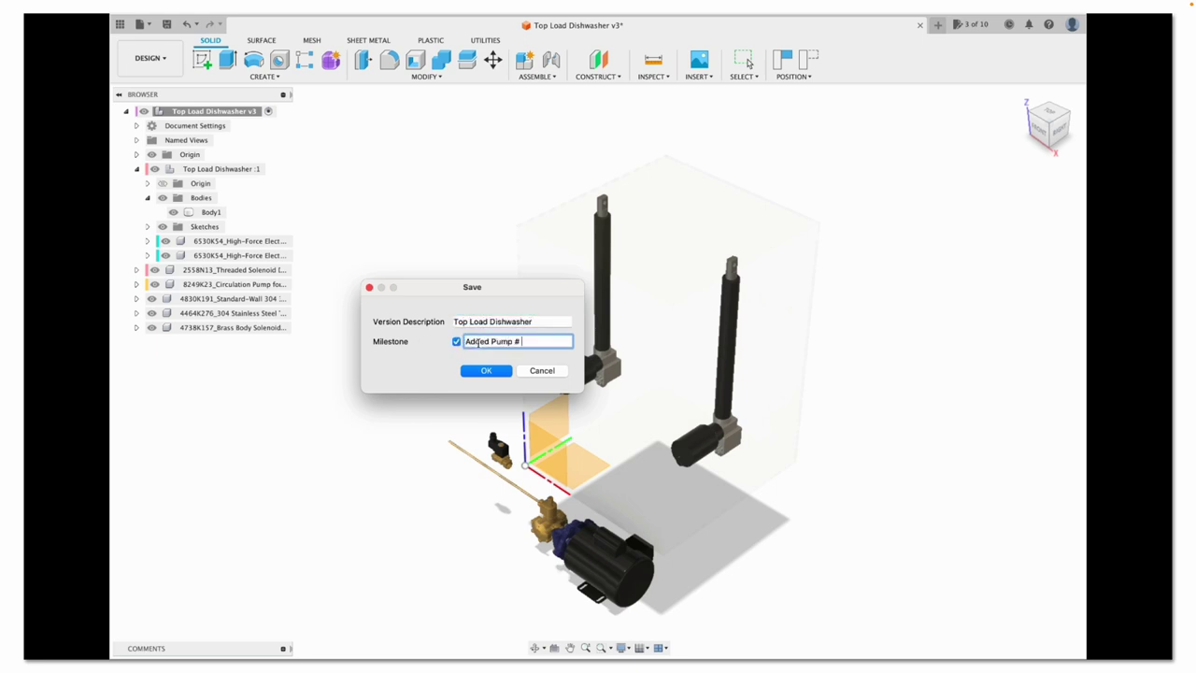
pyautogui.click(489, 373)
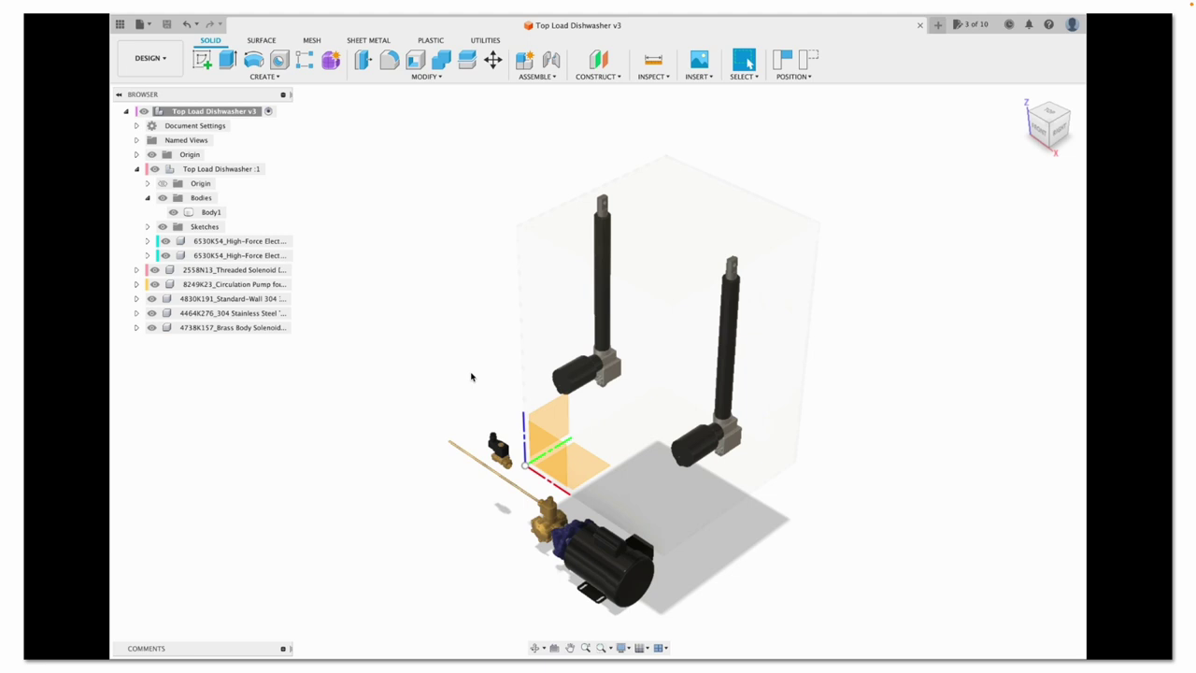
# Search the McMaster-Carr catalog for 'float switches'
pyautogui.click(697, 76)
pyautogui.click(710, 152)
pyautogui.write('float switches')
pyautogui.press('Return')
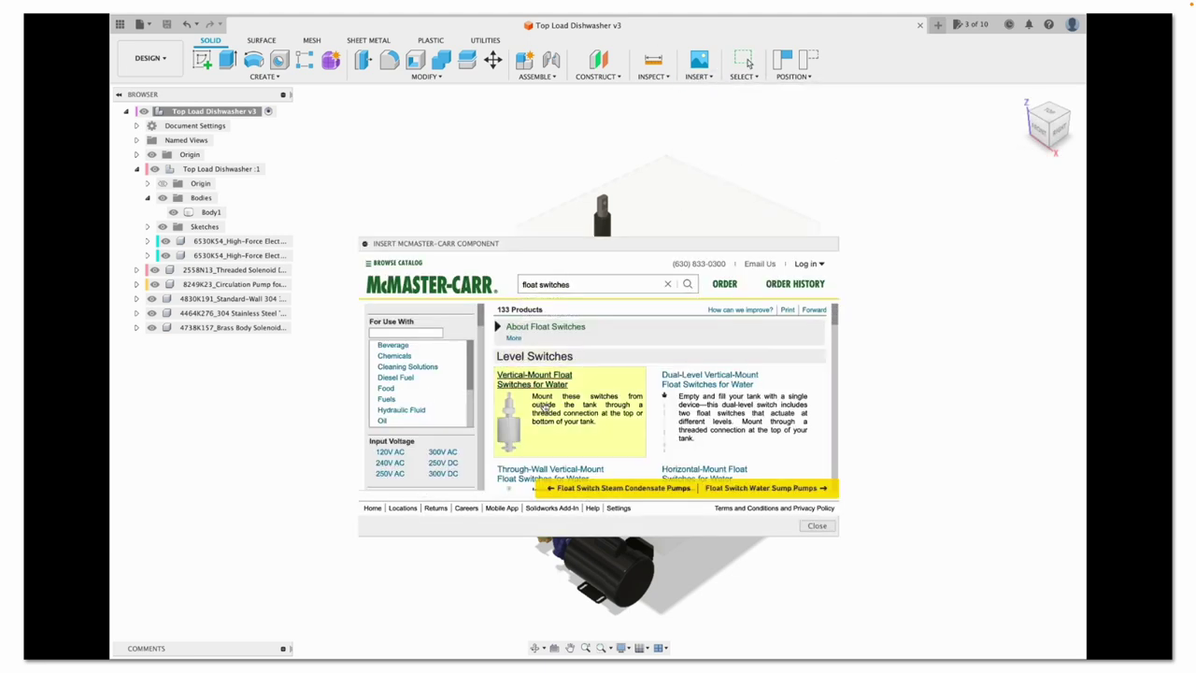
# Browse the vertical-mount float switches for water
pyautogui.click(540, 394)
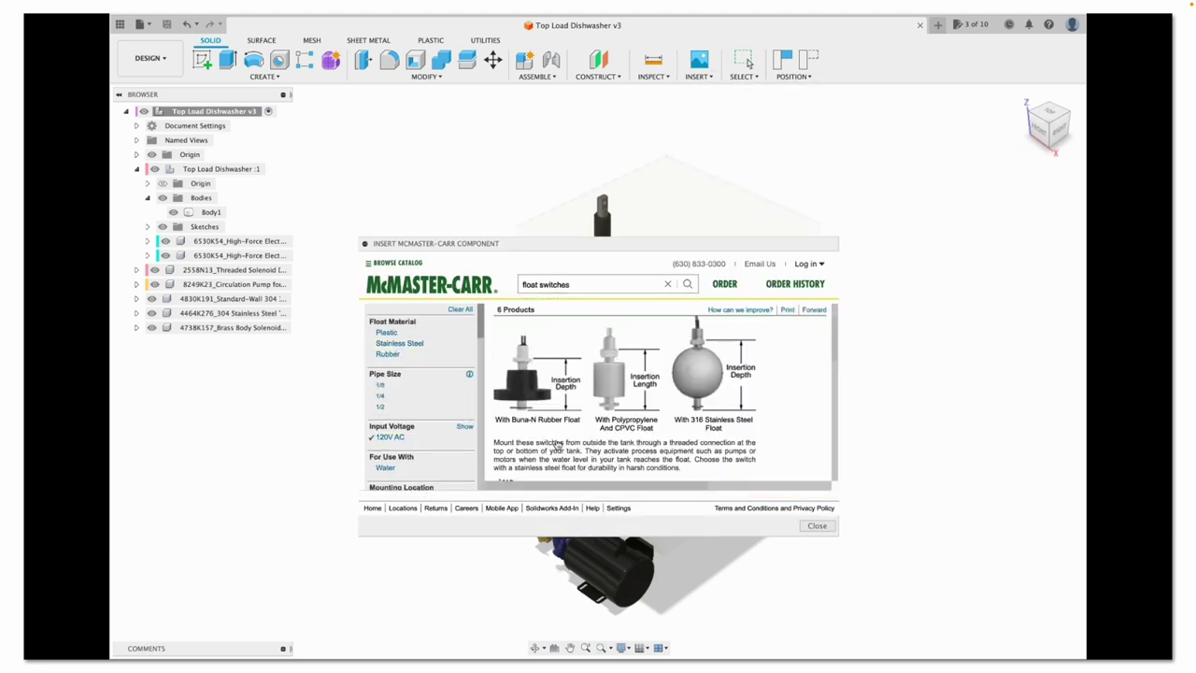
pyautogui.scroll(-3, 394, 409)
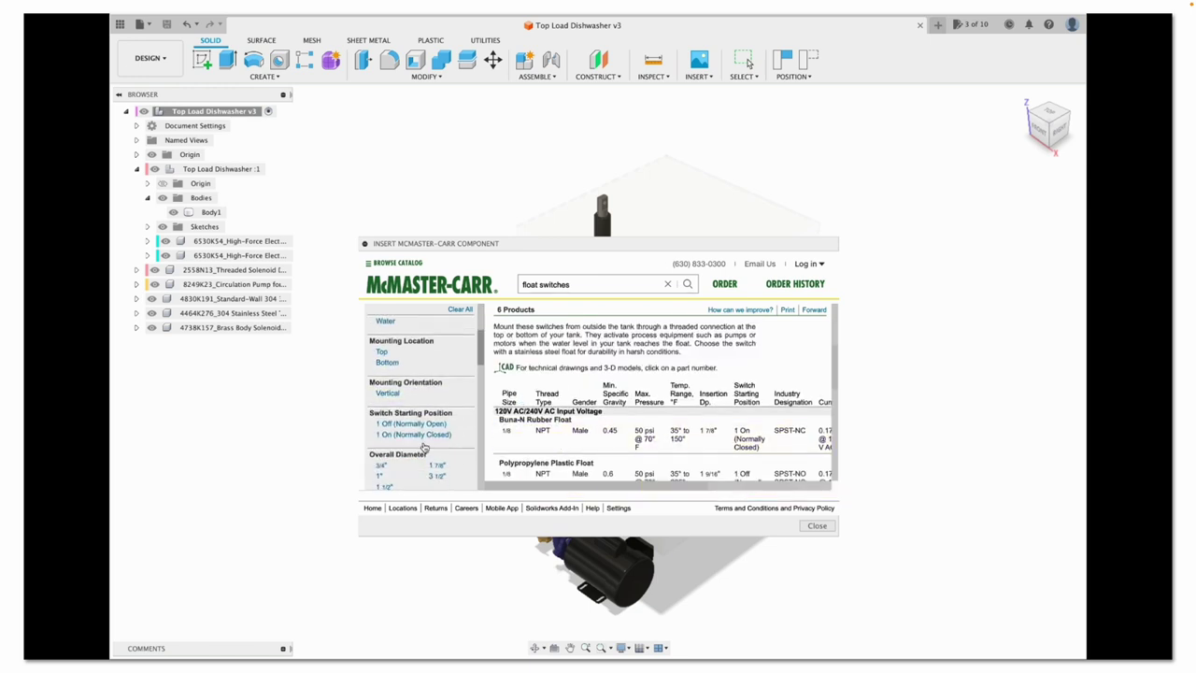
pyautogui.scroll(-5, 594, 436)
pyautogui.scroll(3, 594, 437)
pyautogui.scroll(-3, 635, 373)
# Review the CPVC plastic 5127K21 float switch drawing, then return to the float switch listing
pyautogui.click(645, 368)
pyautogui.click(518, 395)
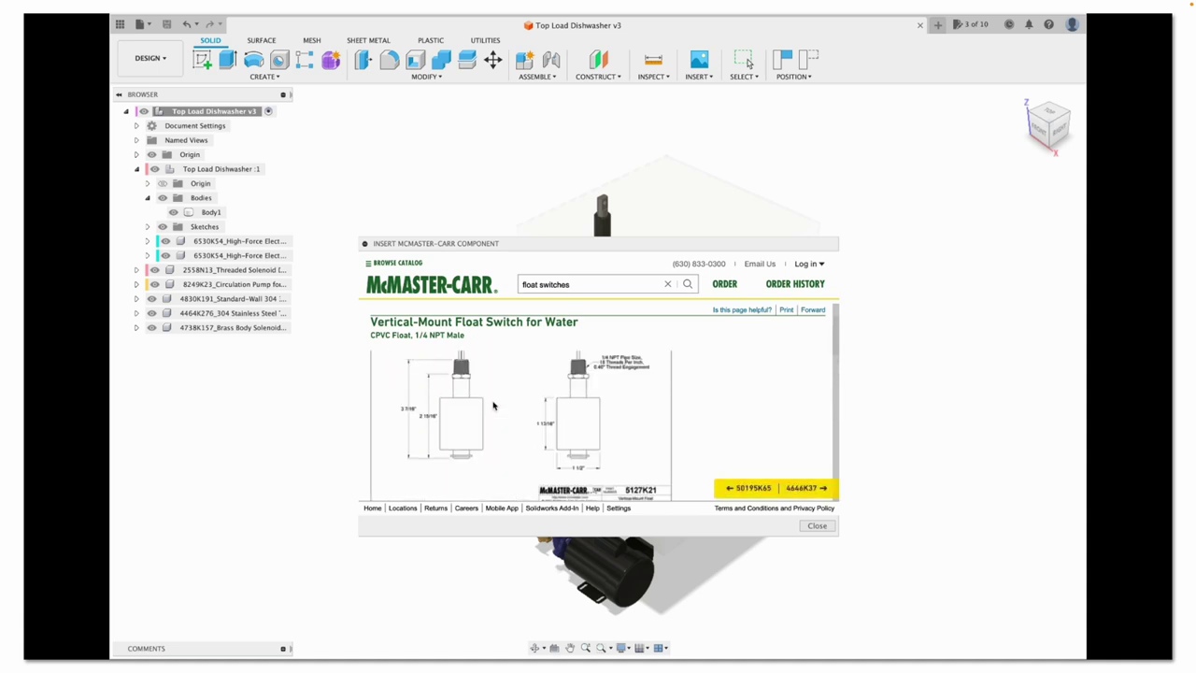
pyautogui.scroll(1, 493, 405)
pyautogui.scroll(-5, 486, 421)
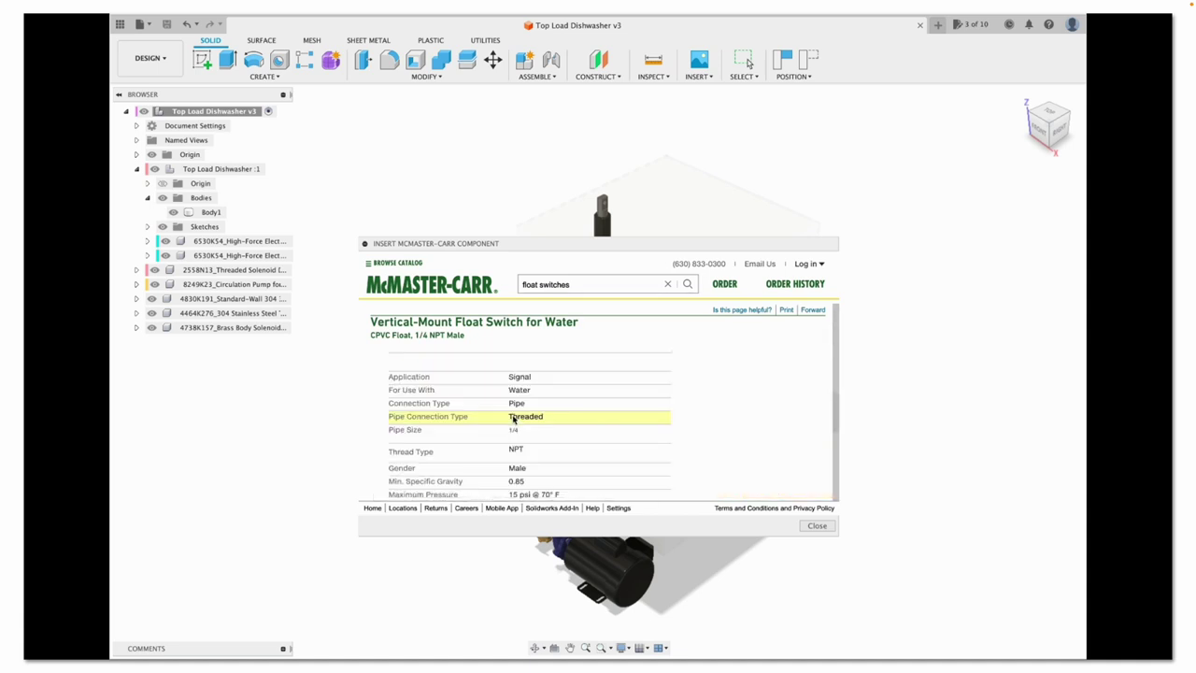
pyautogui.scroll(-4, 481, 434)
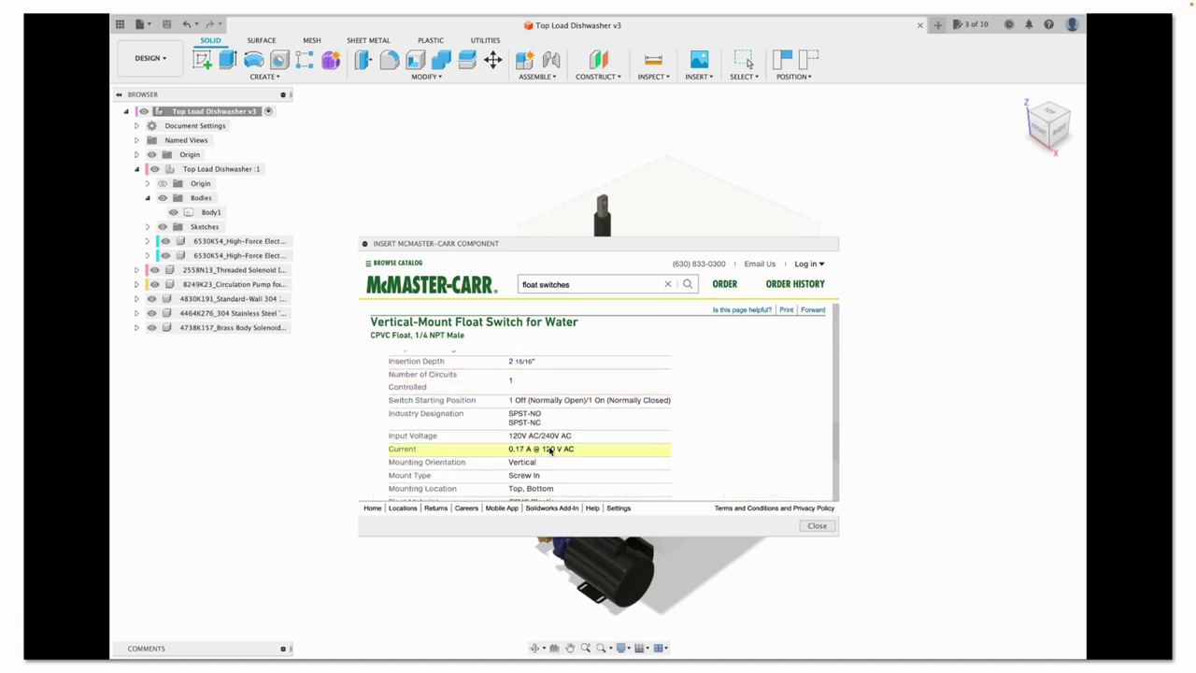
pyautogui.scroll(5, 556, 469)
pyautogui.hotkey('alt', 'Left')
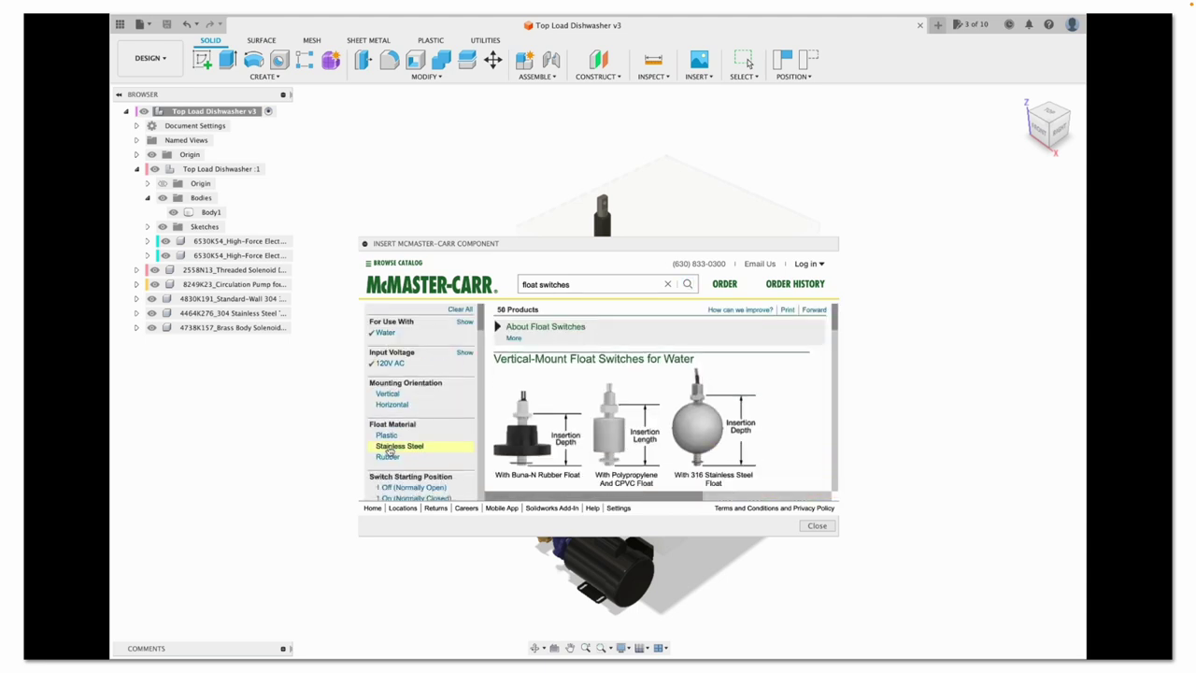
pyautogui.scroll(-3, 421, 458)
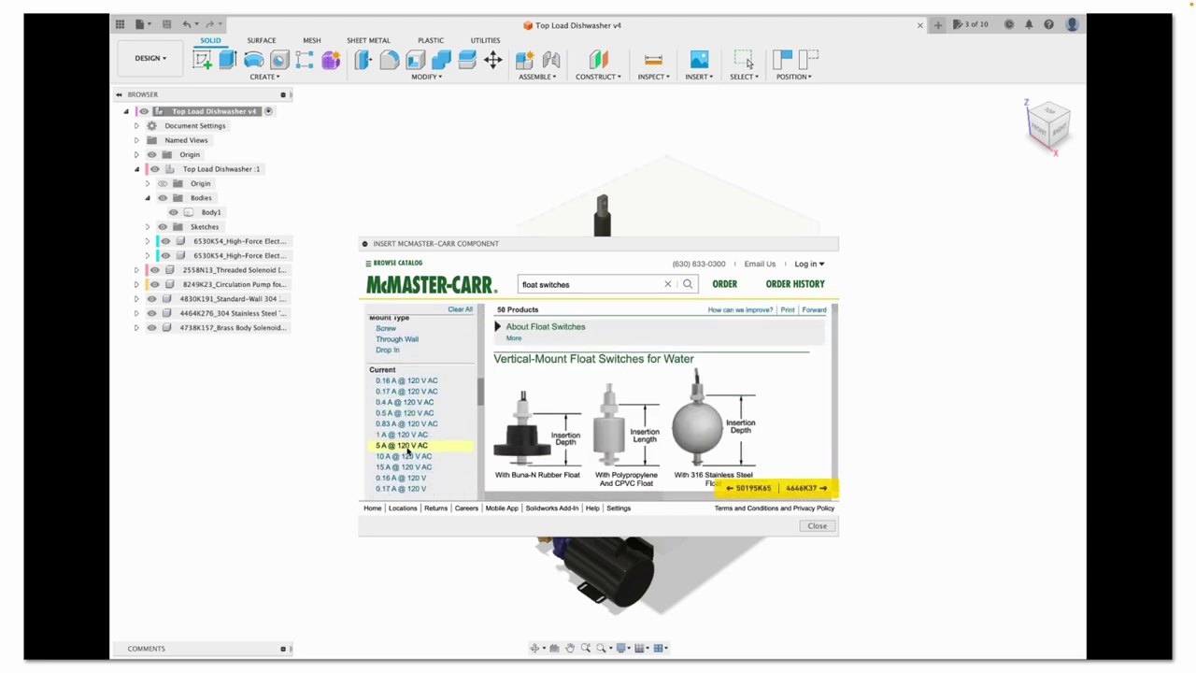
# Filter to 5 A @ 120 V AC and check the horizontal-mount float switch details
pyautogui.click(409, 465)
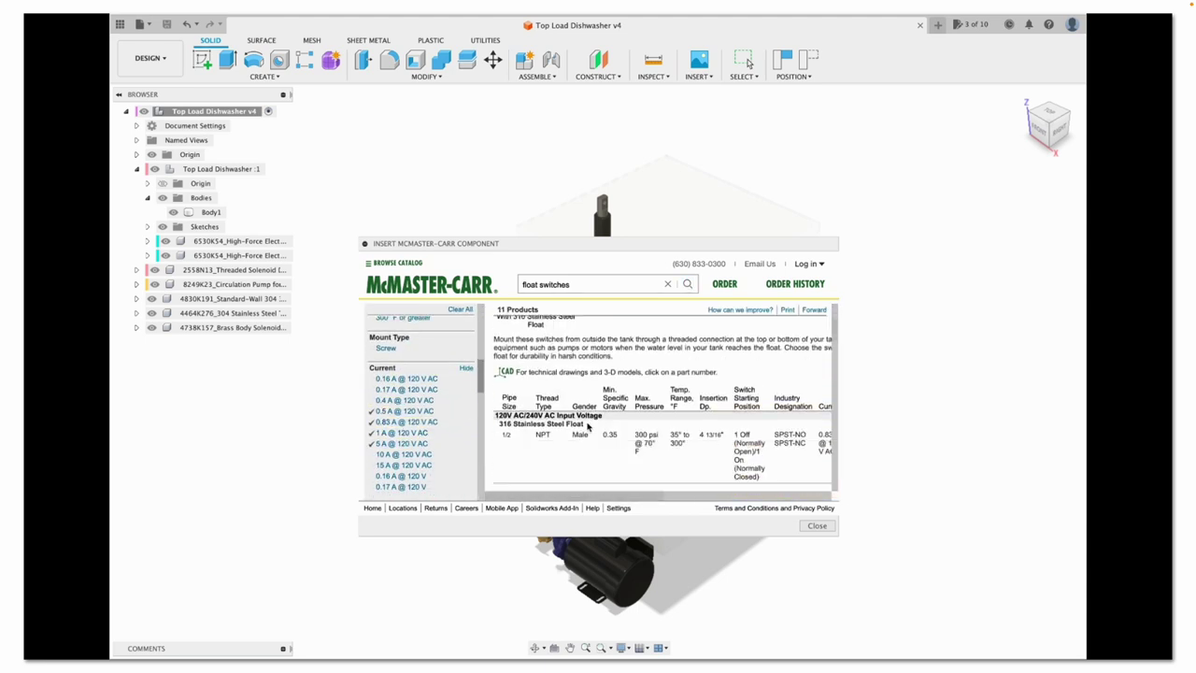
pyautogui.scroll(-5, 588, 427)
pyautogui.scroll(-3, 587, 427)
pyautogui.click(708, 456)
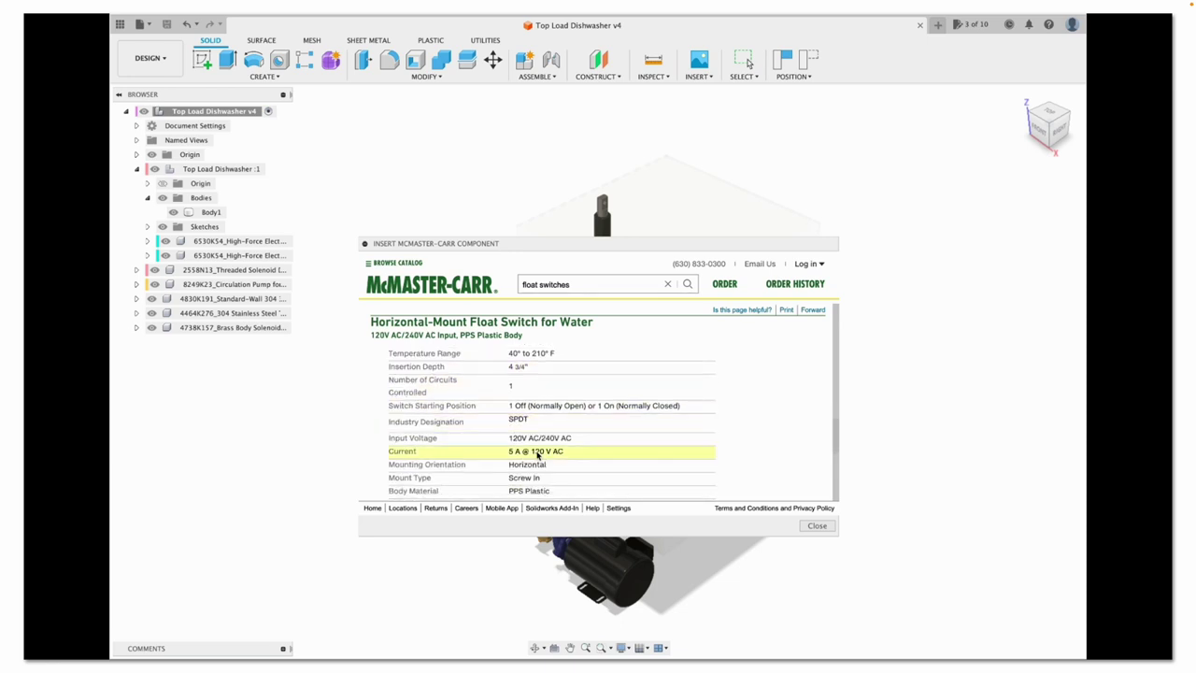
pyautogui.scroll(5, 532, 465)
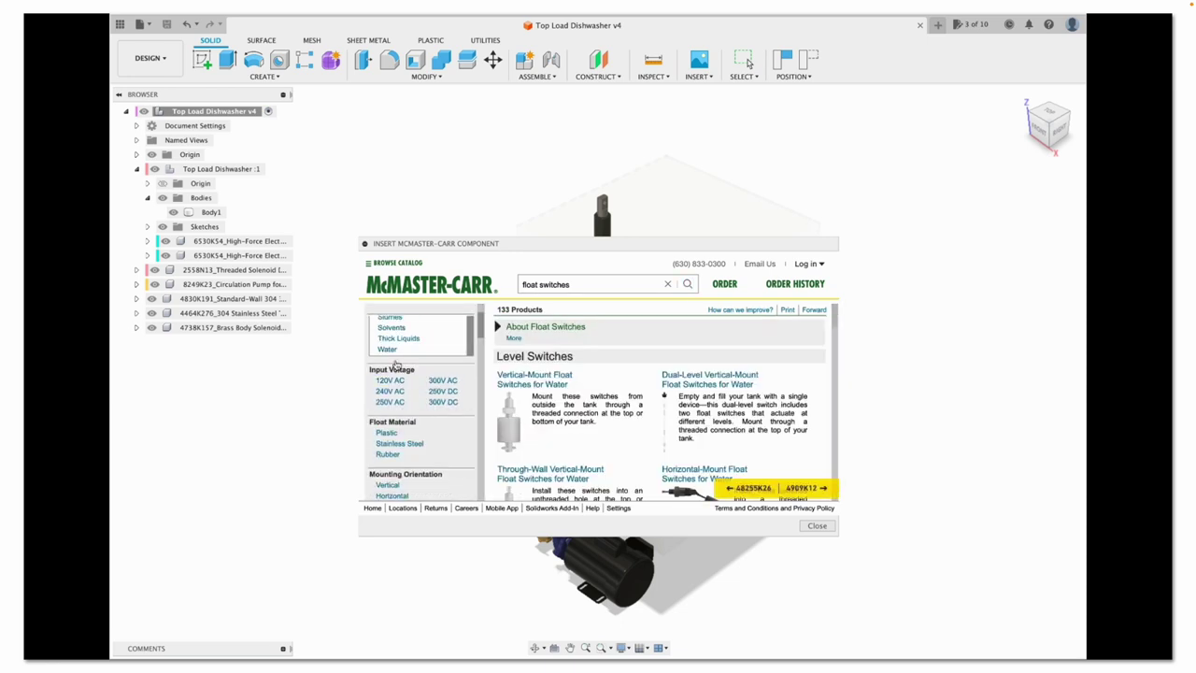
pyautogui.click(387, 434)
# Narrow by mount type and current, view the 316 stainless vertical-mount switch, then reset filters to water and 120V AC
pyautogui.scroll(-3, 407, 460)
pyautogui.click(386, 453)
pyautogui.click(401, 488)
pyautogui.click(538, 412)
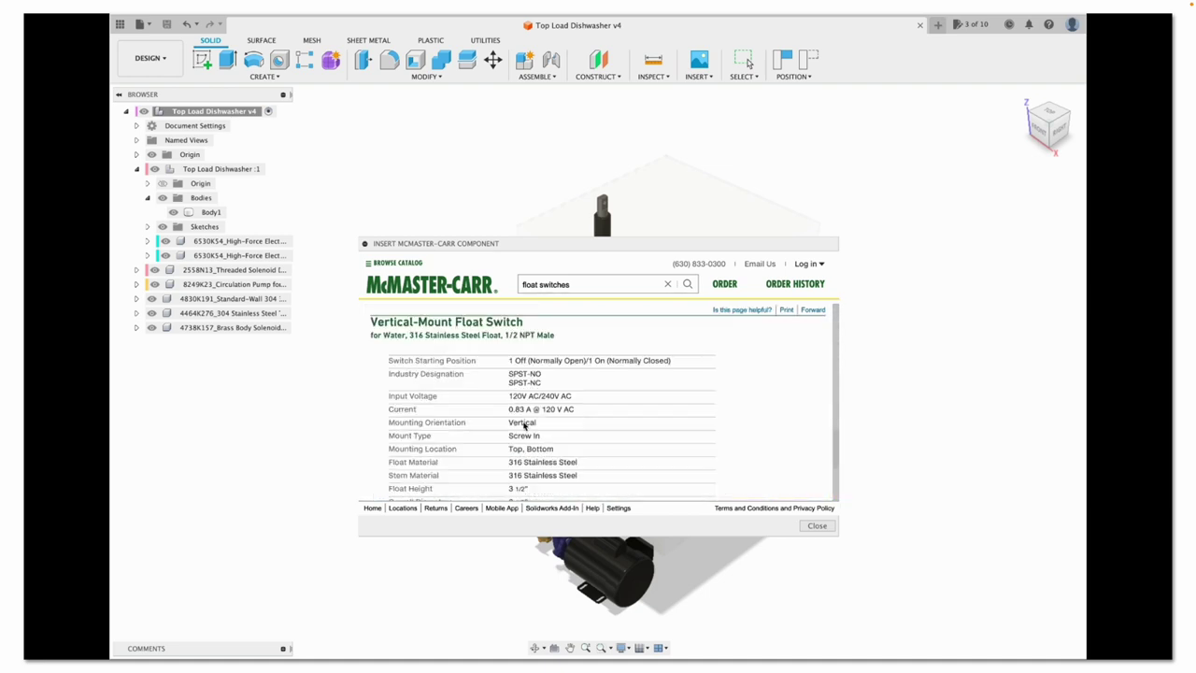
pyautogui.scroll(5, 524, 425)
pyautogui.scroll(-2, 524, 425)
pyautogui.scroll(2, 524, 425)
pyautogui.click(439, 412)
# Add 0.5 A and 1 A @ 120 V AC filters and open the 120V AC/240V AC PPS switch
pyautogui.hscroll(1, 713, 415)
pyautogui.scroll(-3, 423, 426)
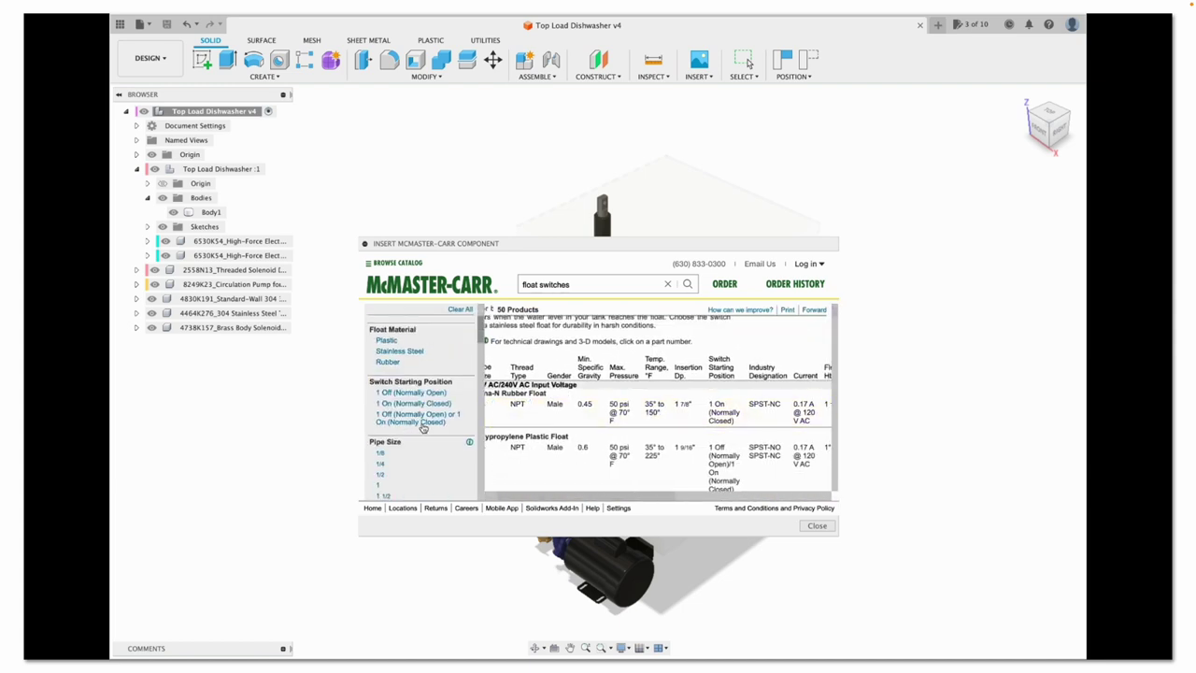
pyautogui.click(416, 441)
pyautogui.click(405, 470)
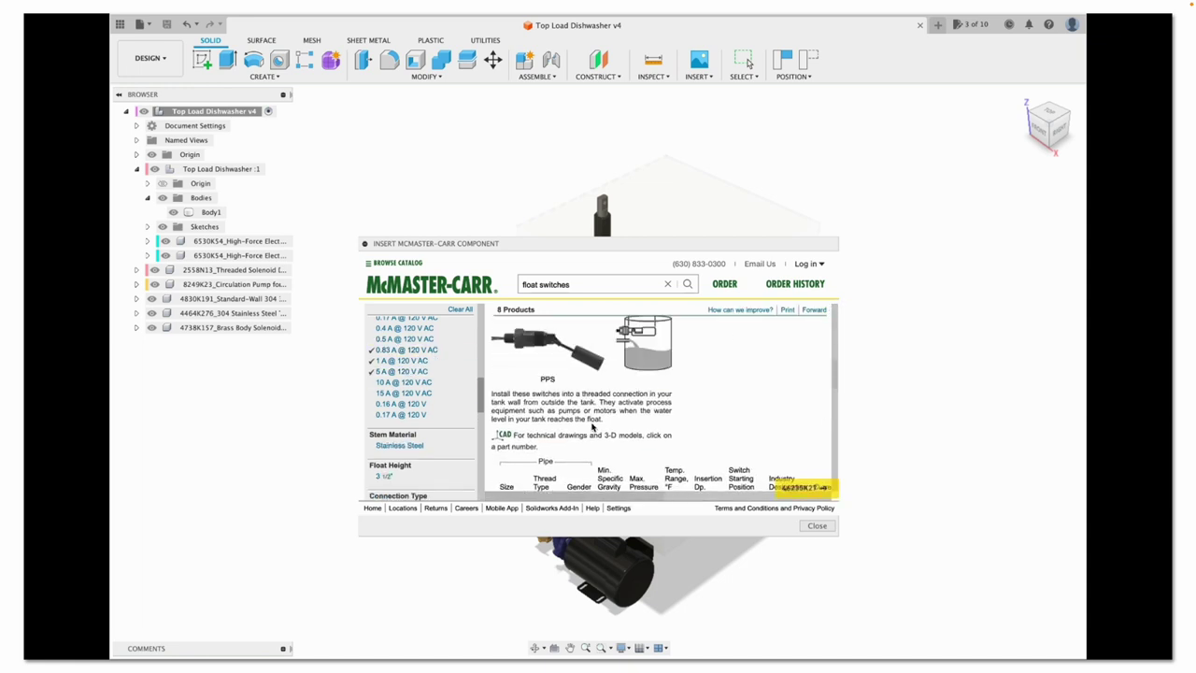
pyautogui.scroll(-10, 592, 426)
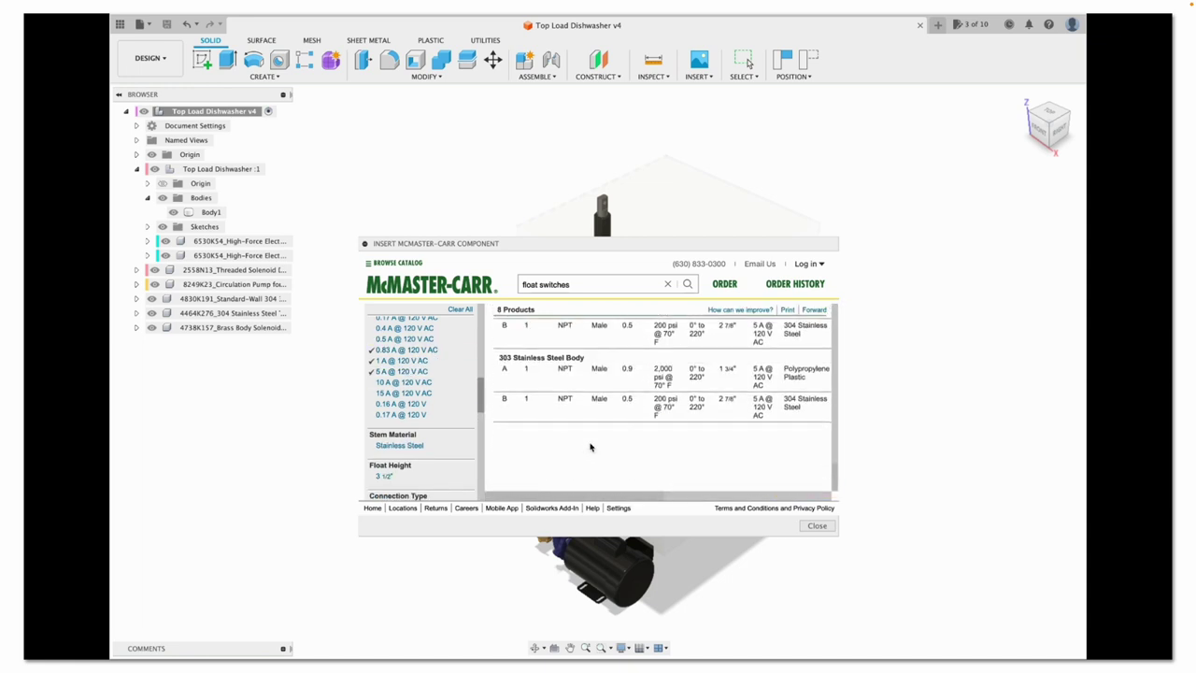
pyautogui.scroll(10, 590, 447)
pyautogui.scroll(-6, 617, 438)
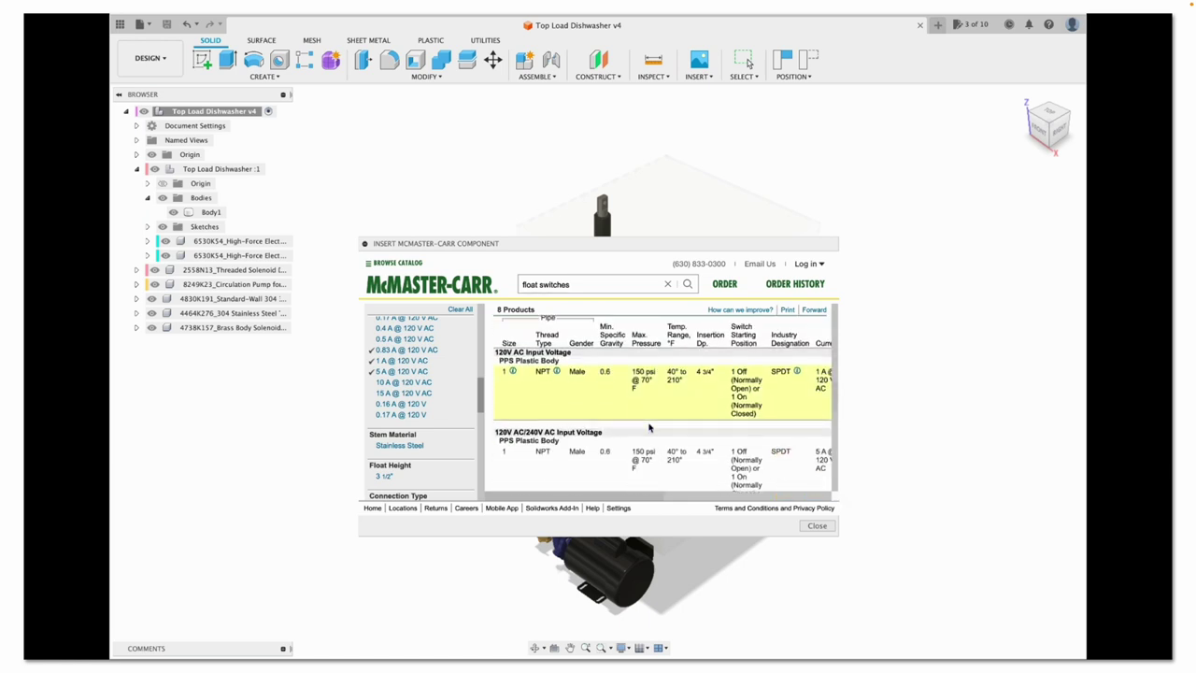
pyautogui.click(701, 452)
# Insert the float switch and rotate it 90° about Z to lie horizontally
pyautogui.click(729, 472)
pyautogui.scroll(5, 560, 439)
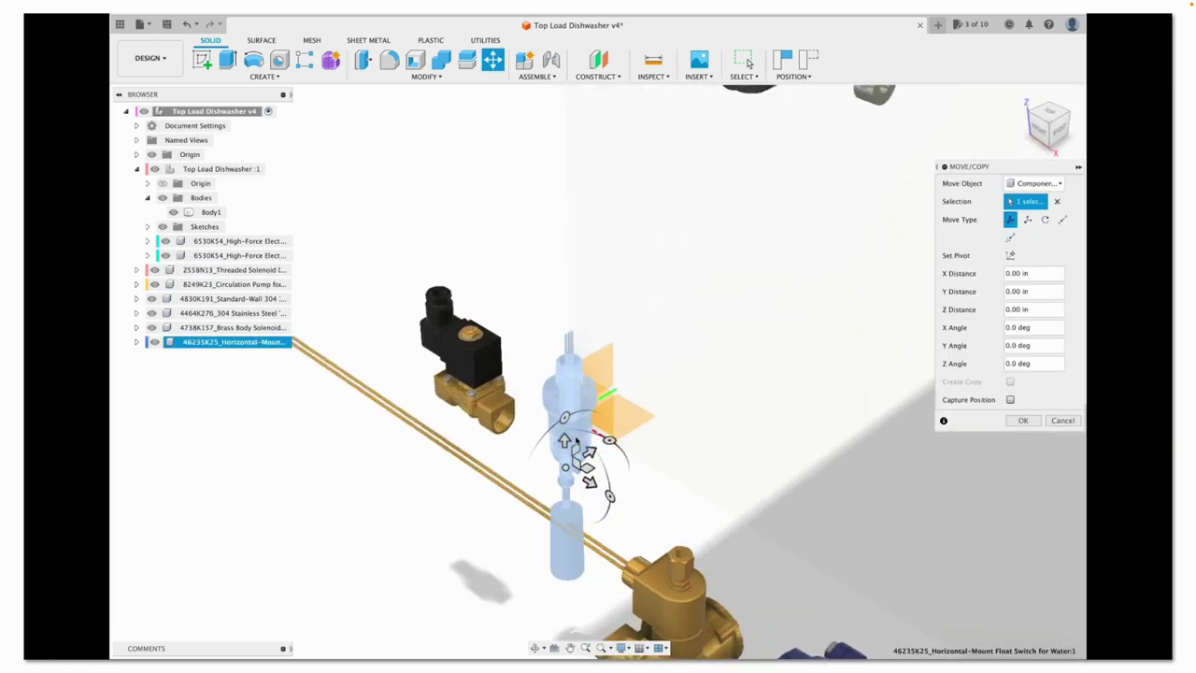
pyautogui.moveTo(586, 448); pyautogui.dragTo(446, 602)
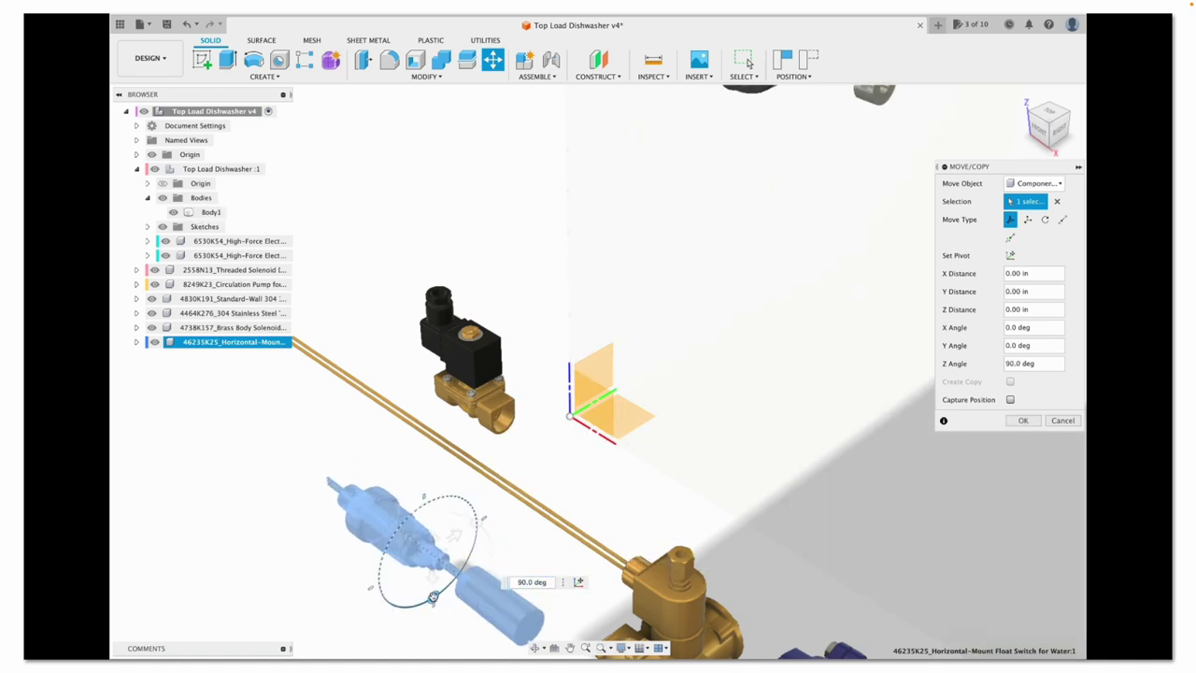
pyautogui.press('Return')
pyautogui.scroll(10, 387, 582)
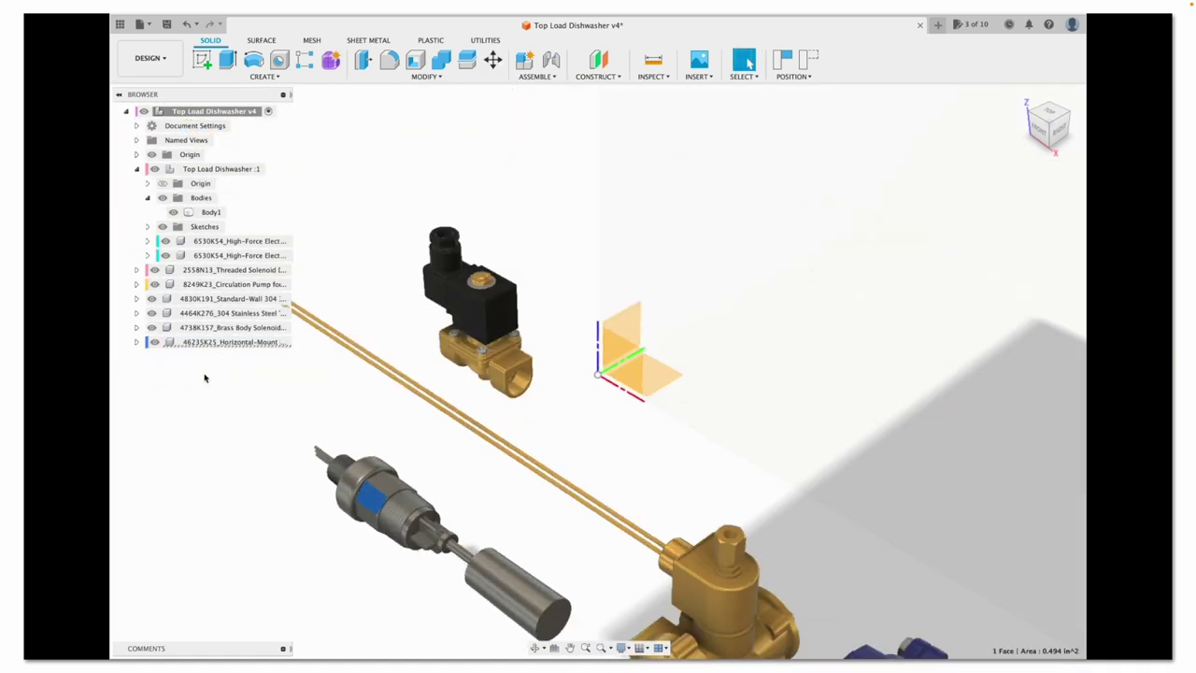
pyautogui.press('m')
pyautogui.moveTo(447, 523); pyautogui.dragTo(402, 575)
pyautogui.press('Return')
pyautogui.scroll(5, 262, 539)
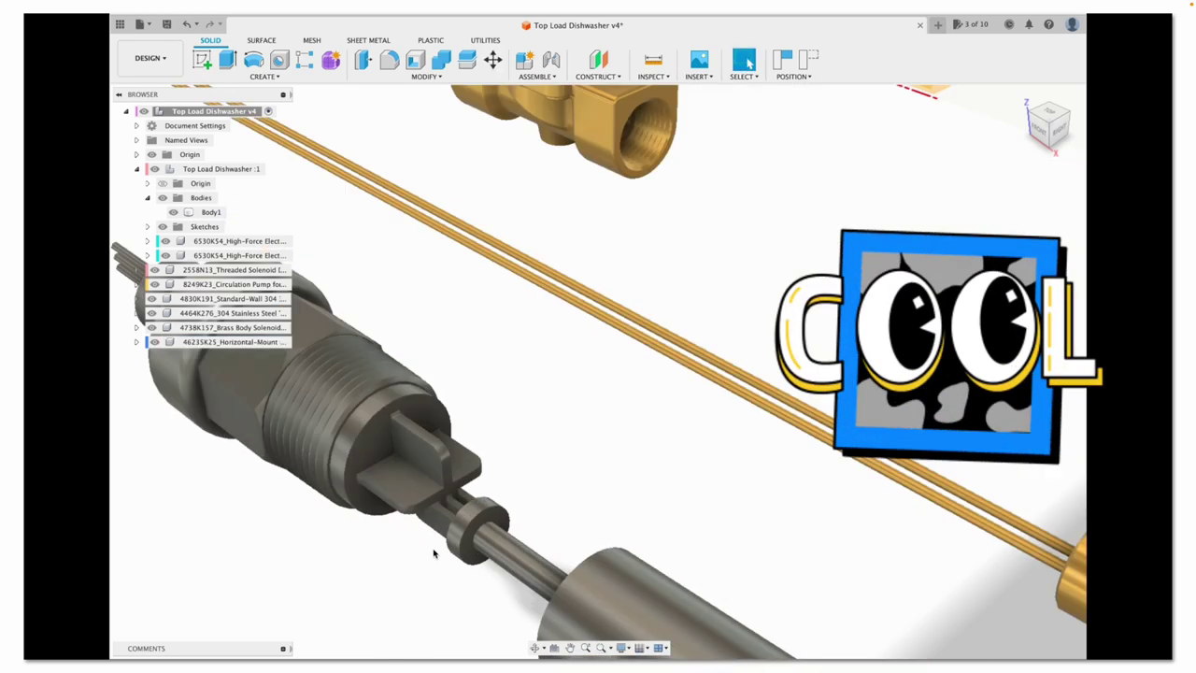
pyautogui.scroll(-5, 436, 552)
# Paint the float switch with Paint – Enamel Glossy white in the Render workspace
pyautogui.click(150, 58)
pyautogui.click(146, 134)
pyautogui.press('a')
pyautogui.scroll(3, 848, 459)
pyautogui.scroll(-10, 911, 493)
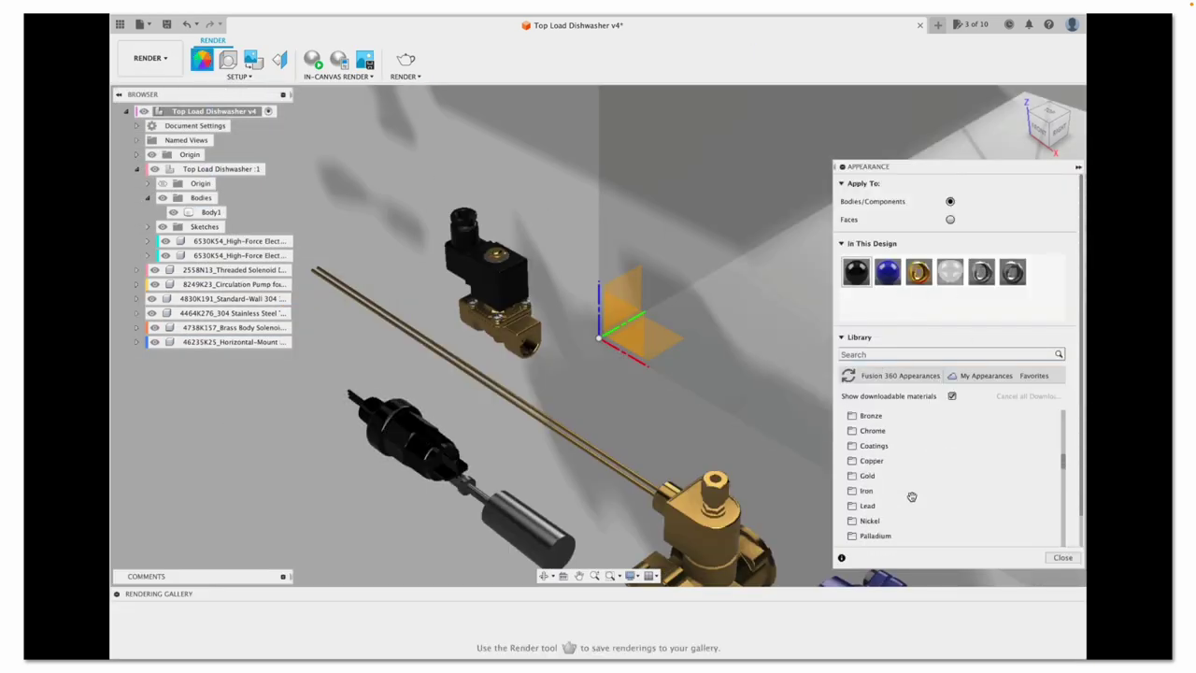
pyautogui.scroll(-10, 910, 493)
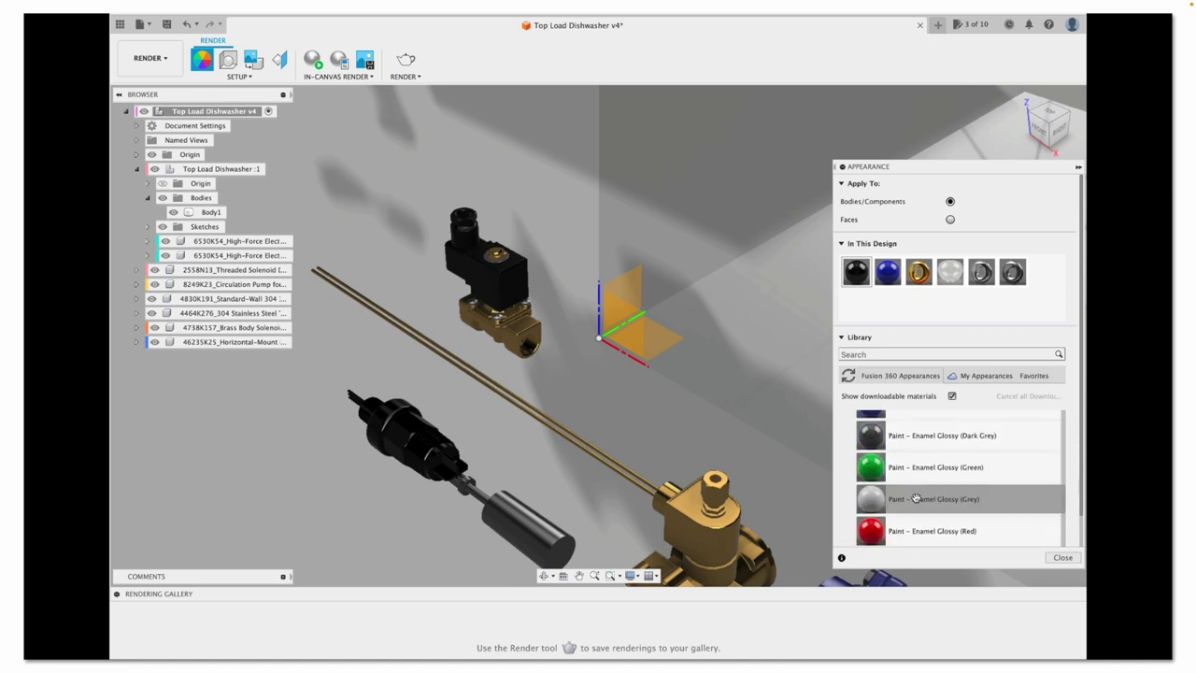
pyautogui.moveTo(870, 535); pyautogui.dragTo(457, 357)
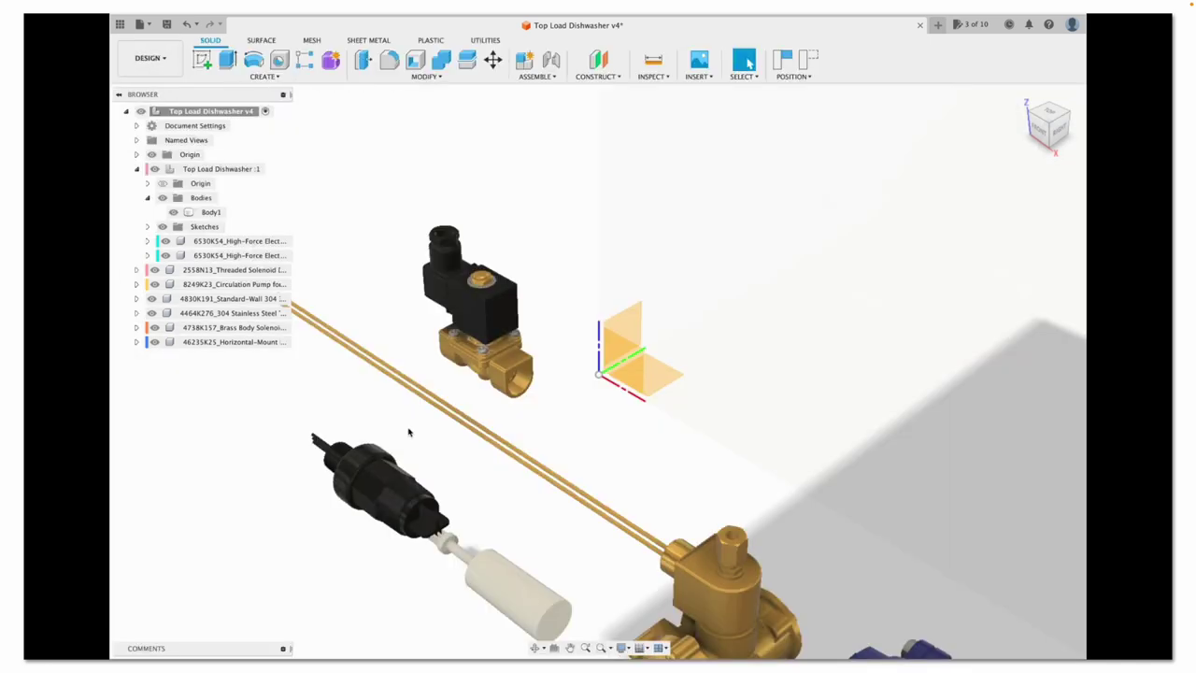
pyautogui.click(1023, 100)
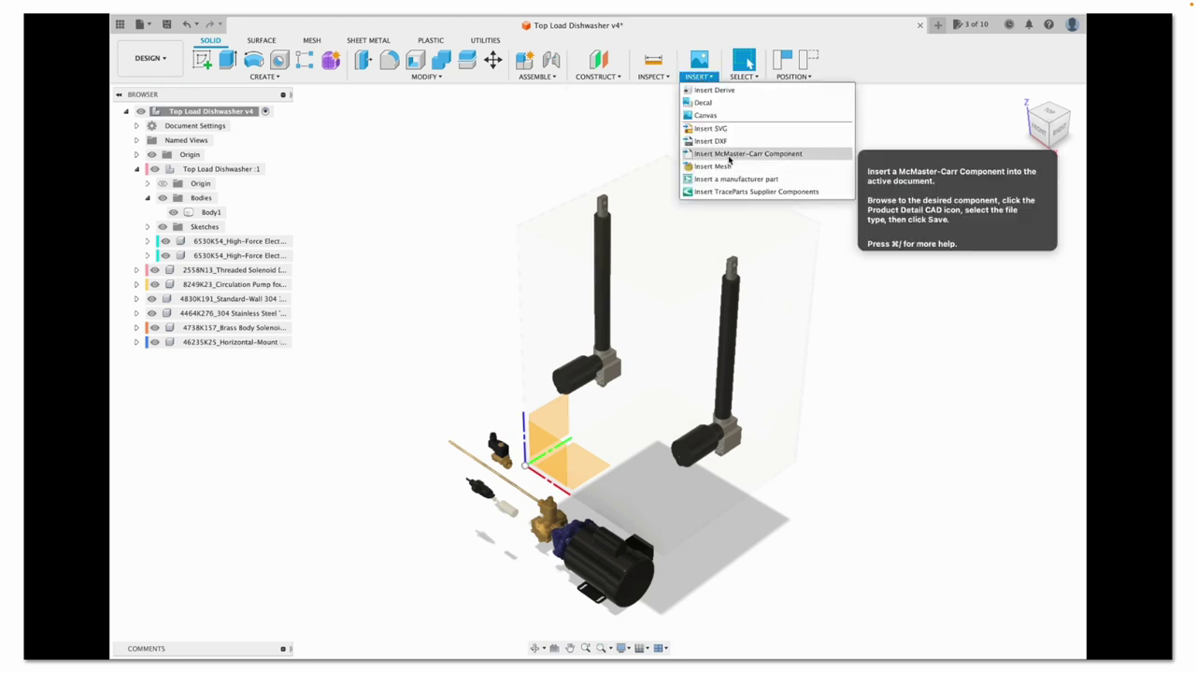
# Search 'power terminals', filter to screw-clamp distribution blocks, and compare the 335A and 310A blocks
pyautogui.click(542, 285)
pyautogui.write('power terminals')
pyautogui.press('Return')
pyautogui.scroll(-10, 508, 409)
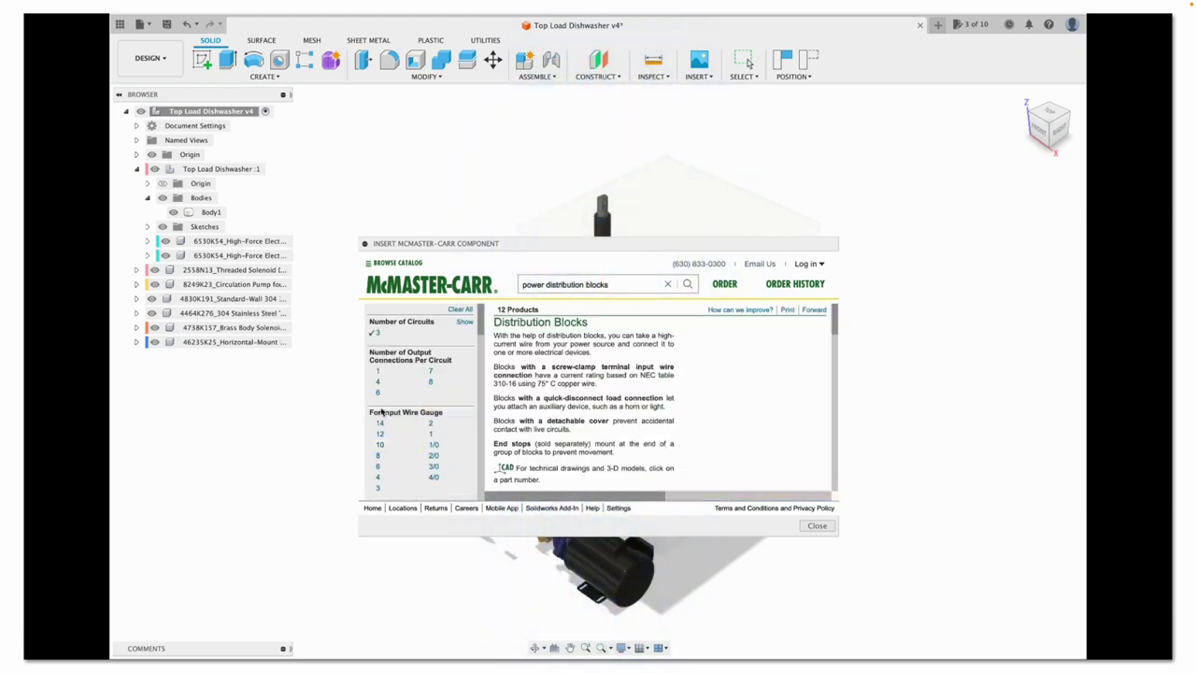
pyautogui.scroll(-3, 479, 446)
pyautogui.scroll(-5, 433, 439)
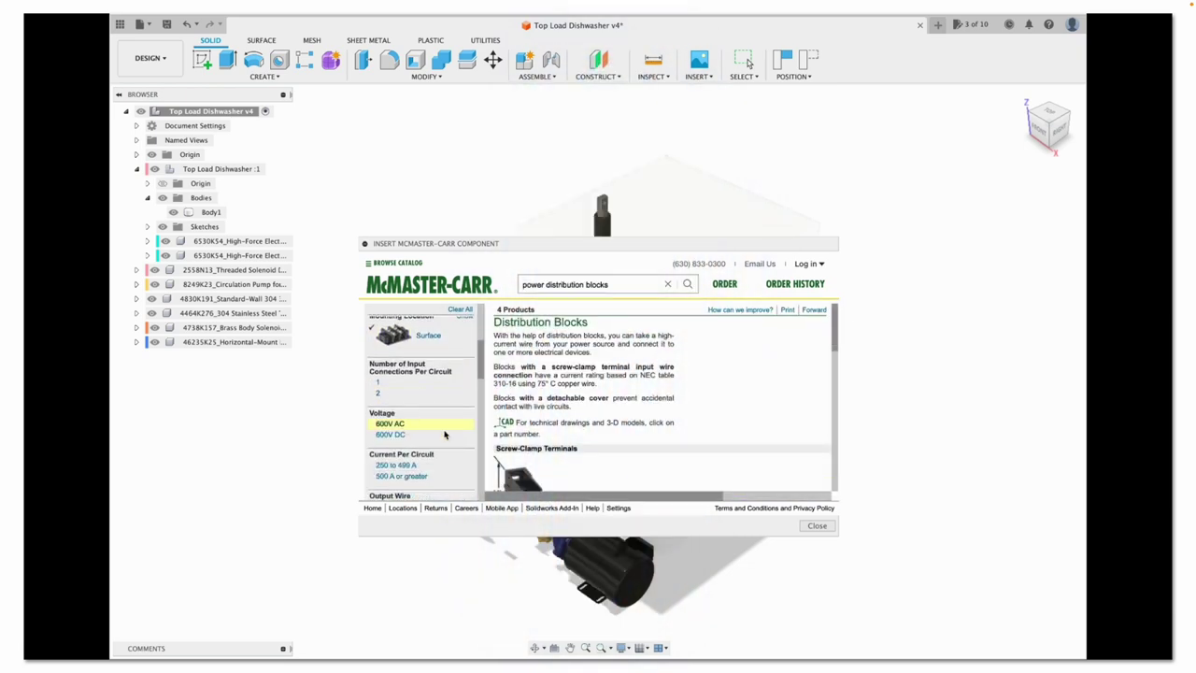
pyautogui.click(413, 409)
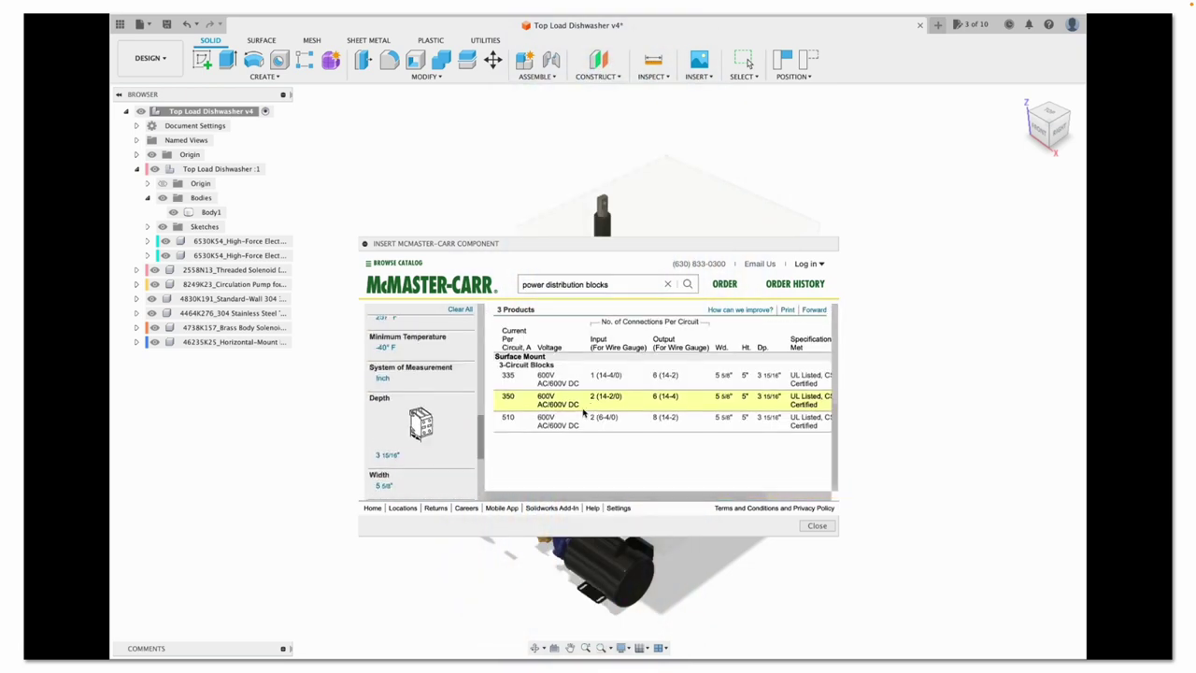
pyautogui.click(560, 385)
pyautogui.press('BackSpace')
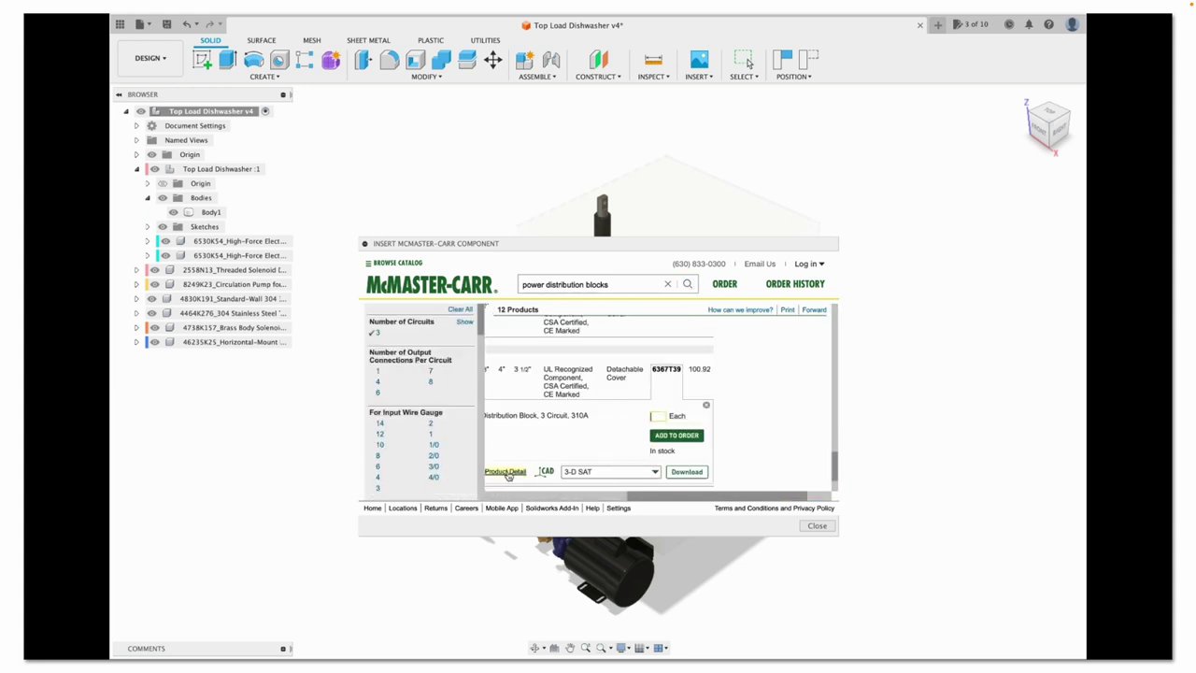
pyautogui.click(507, 475)
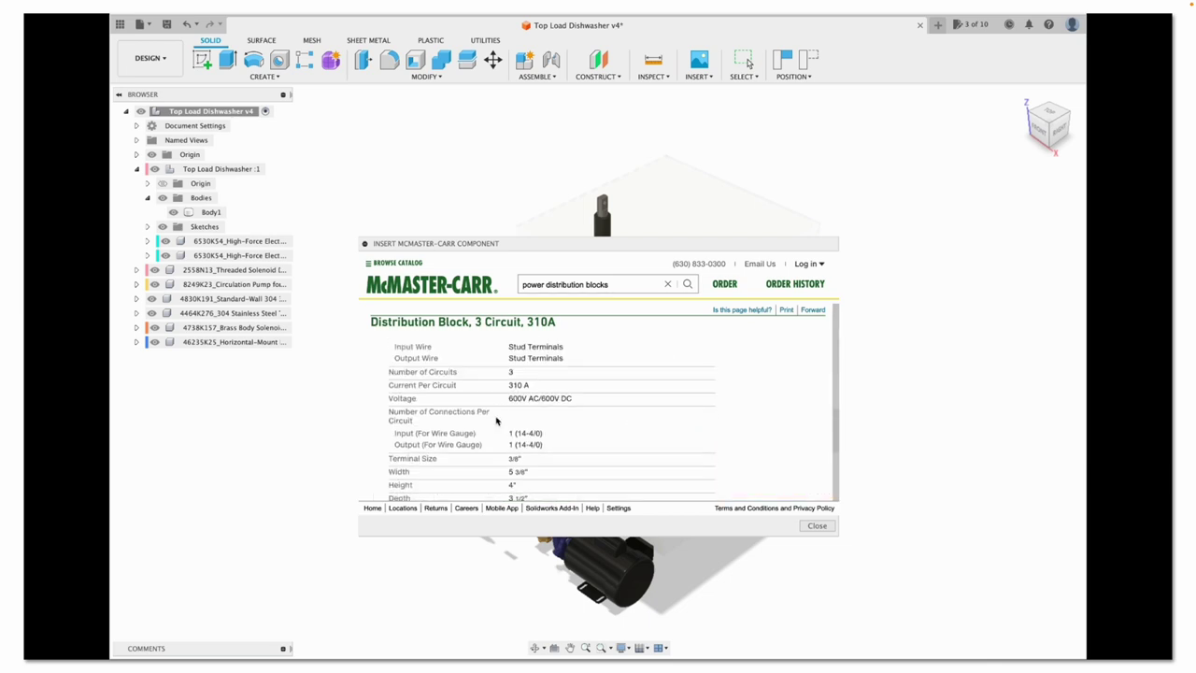
pyautogui.scroll(-10, 491, 459)
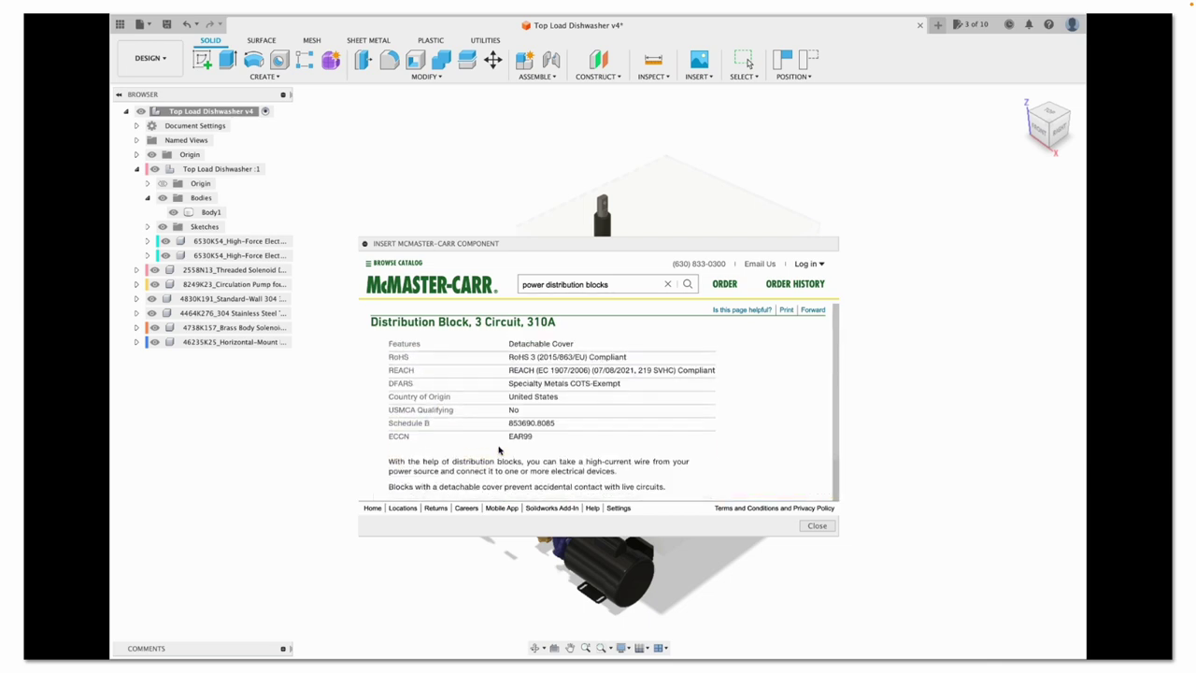
# Search 'terminal blocks', view the 300V AC/300V DC block, and try the inline fuse holder filter
pyautogui.click(667, 284)
pyautogui.write('terminal blocks')
pyautogui.press('Return')
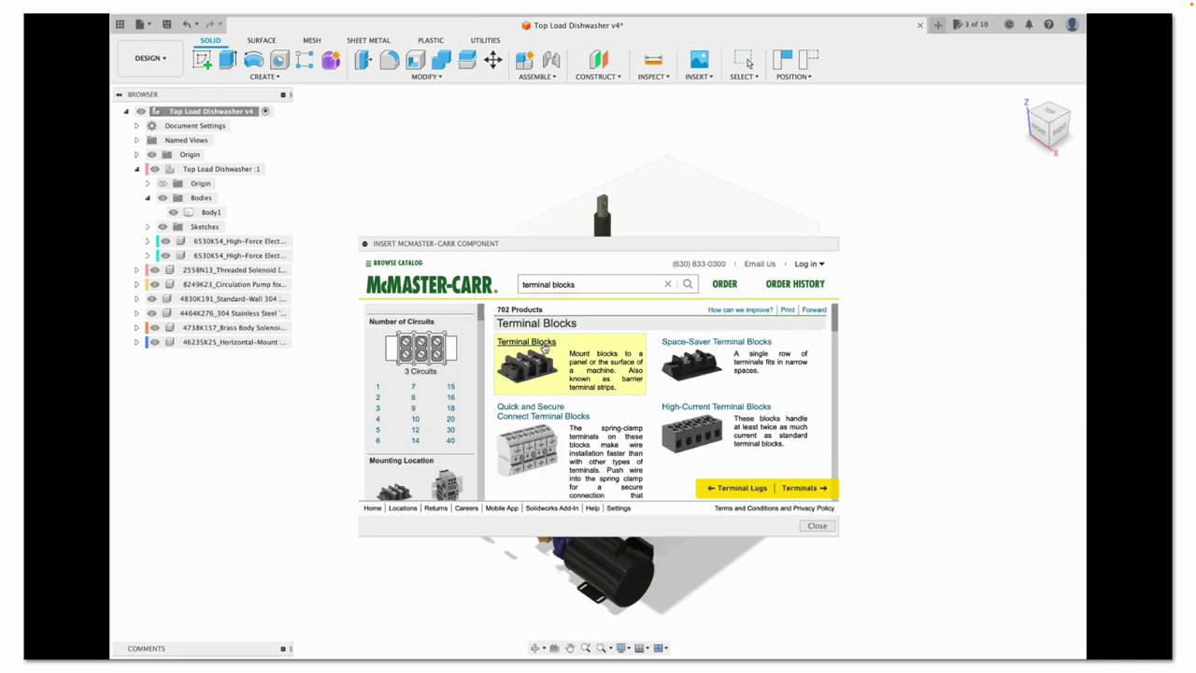
pyautogui.scroll(-10, 547, 409)
pyautogui.click(517, 425)
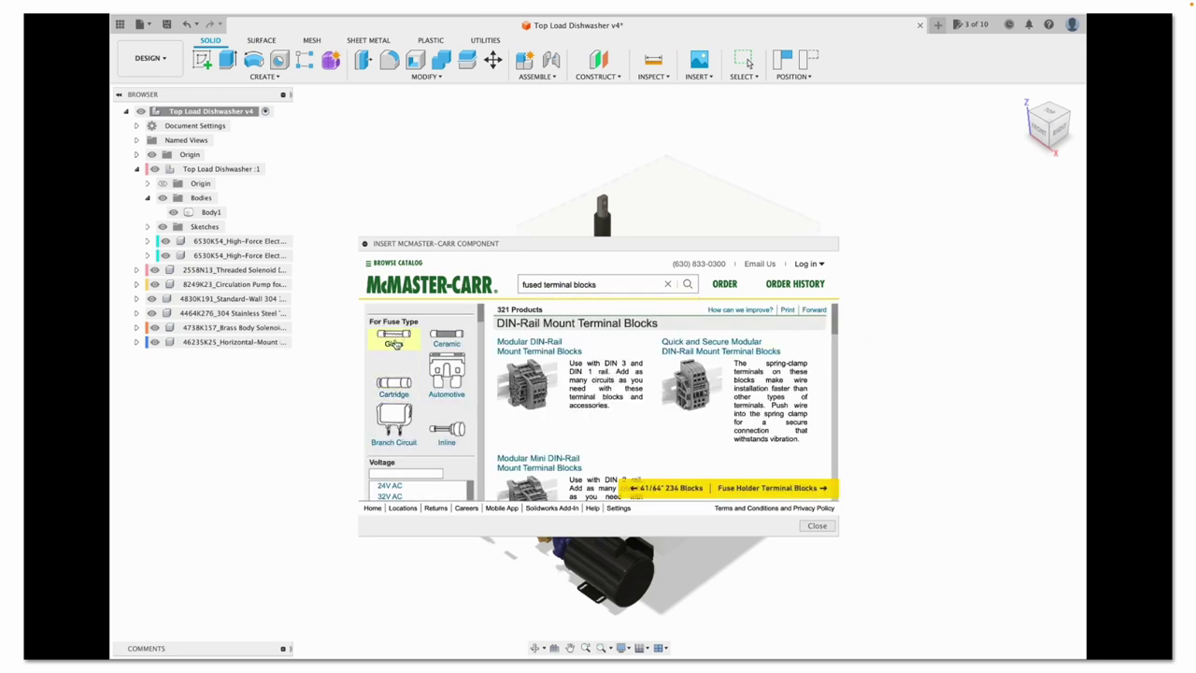
pyautogui.click(400, 346)
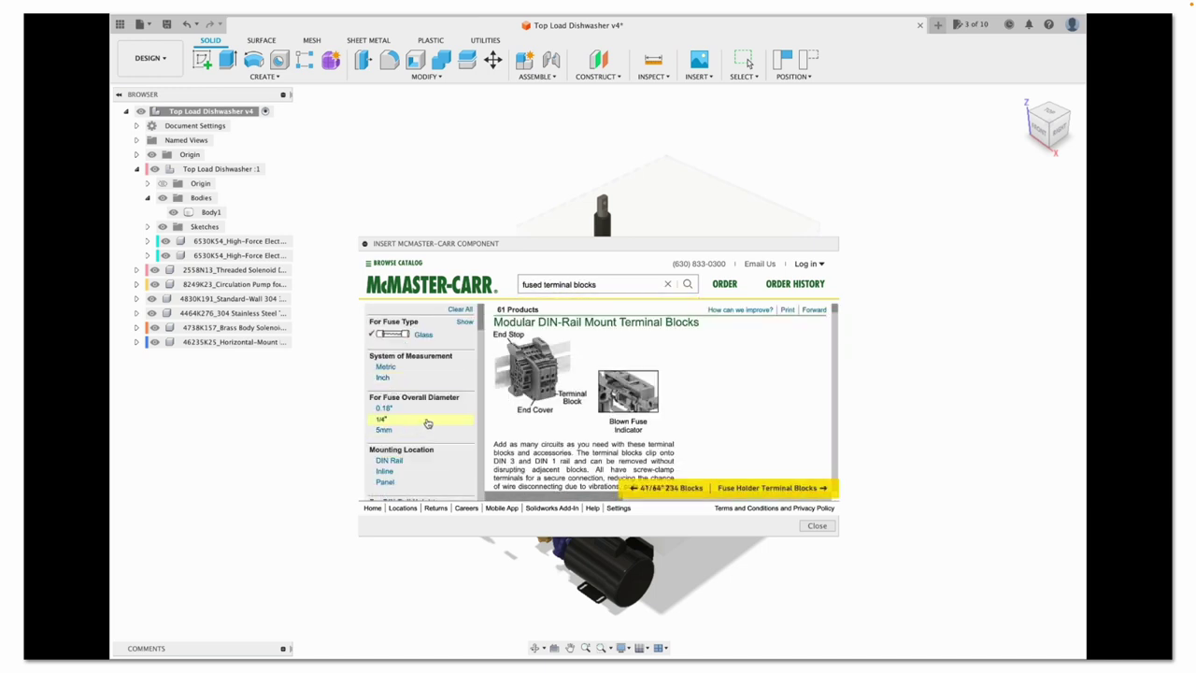
pyautogui.click(392, 480)
# Search 'terminal blocks' again and filter the results to Screw Terminals
pyautogui.tripleClick(579, 284)
pyautogui.write('terminal blocks')
pyautogui.press('Return')
pyautogui.click(393, 448)
pyautogui.scroll(-5, 415, 423)
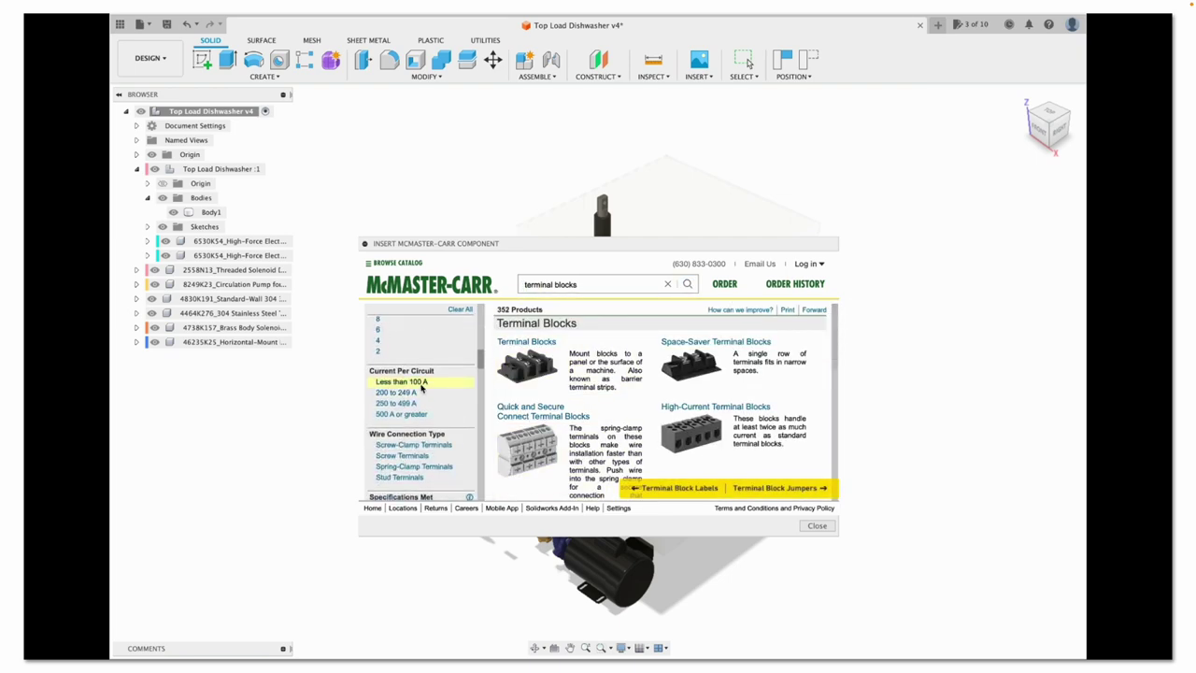
pyautogui.click(403, 455)
pyautogui.scroll(-10, 439, 439)
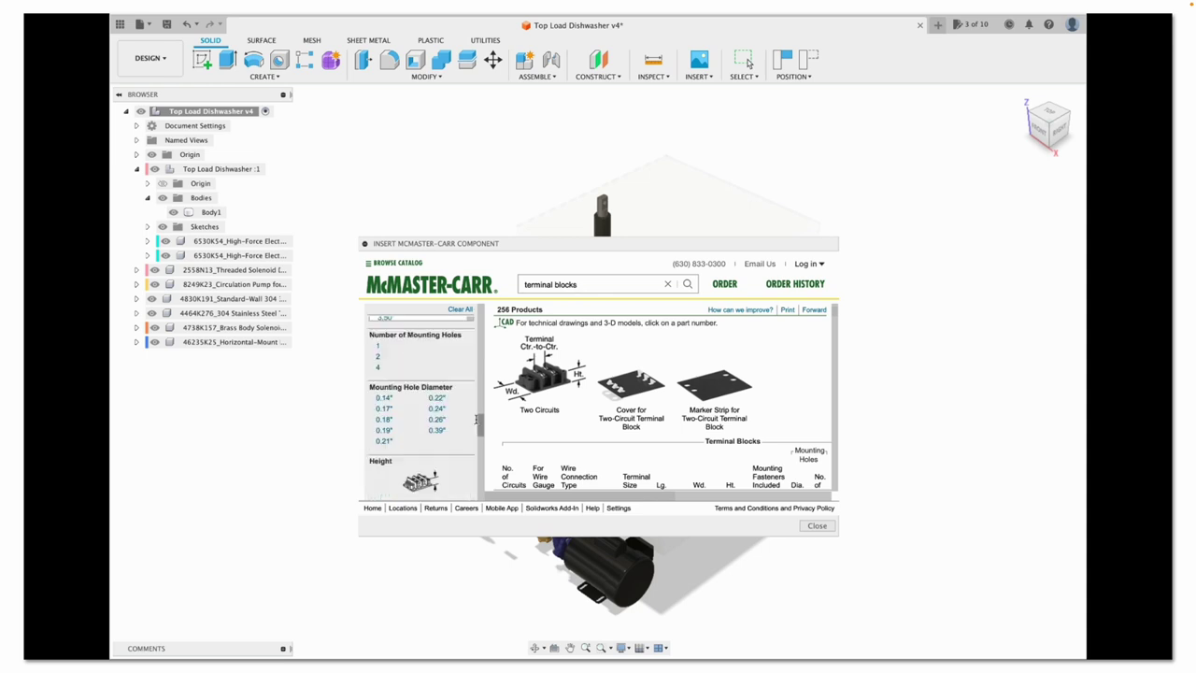
pyautogui.scroll(-3, 458, 439)
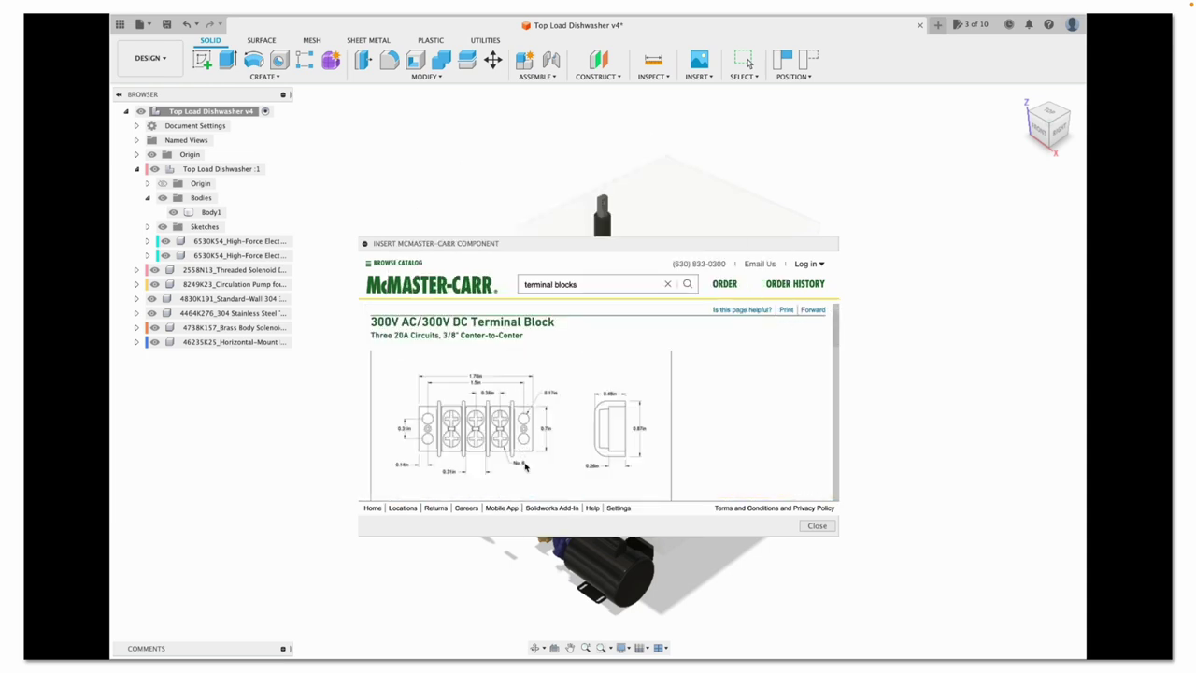
pyautogui.scroll(-10, 525, 467)
# Insert the 7527K43 terminal block and rotate it 90° about Y
pyautogui.click(547, 395)
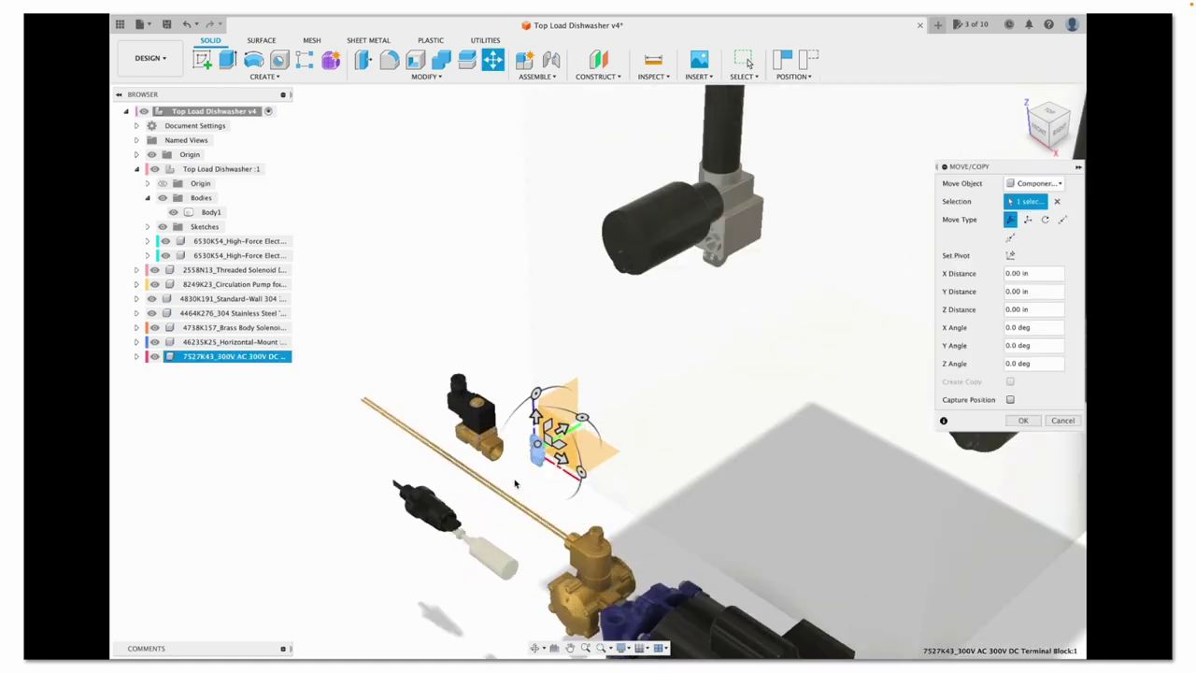
pyautogui.scroll(2, 532, 439)
pyautogui.moveTo(540, 383); pyautogui.dragTo(546, 390)
# Confirm the terminal block's rotation and give it a stainless steel finish
pyautogui.scroll(2, 547, 390)
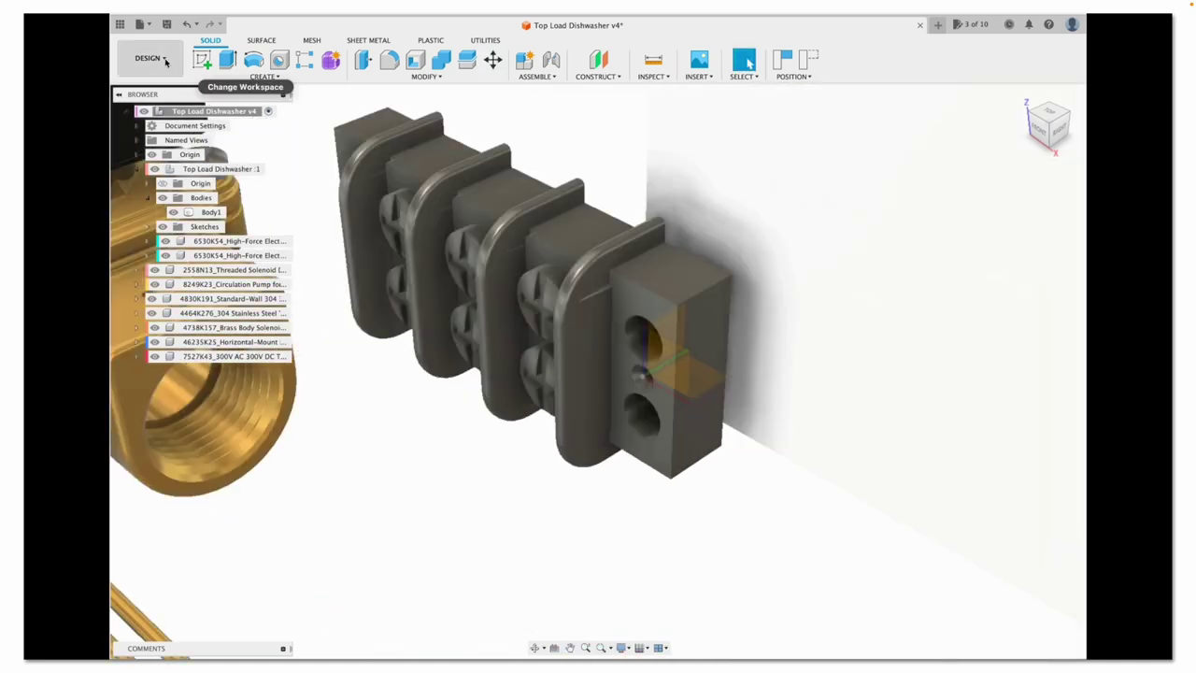
pyautogui.click(149, 58)
pyautogui.press('a')
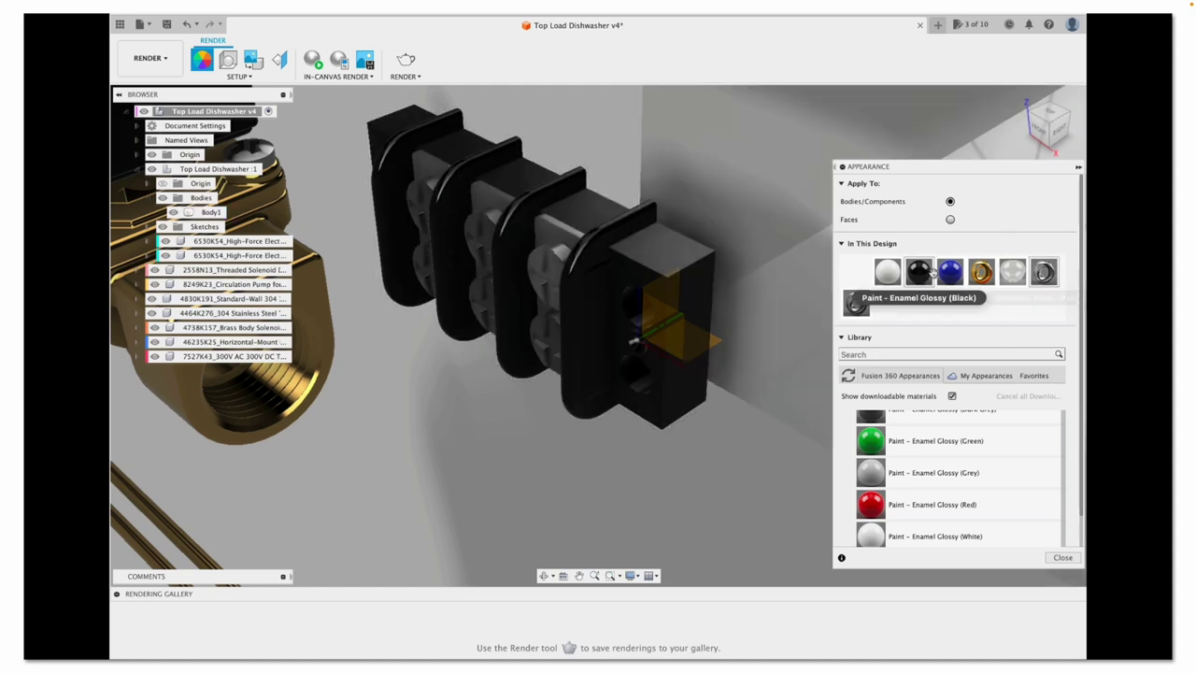
pyautogui.moveTo(1044, 271); pyautogui.dragTo(421, 290)
# Return to the Design workspace and save the dishwasher design as version 4
pyautogui.click(150, 58)
pyautogui.click(149, 120)
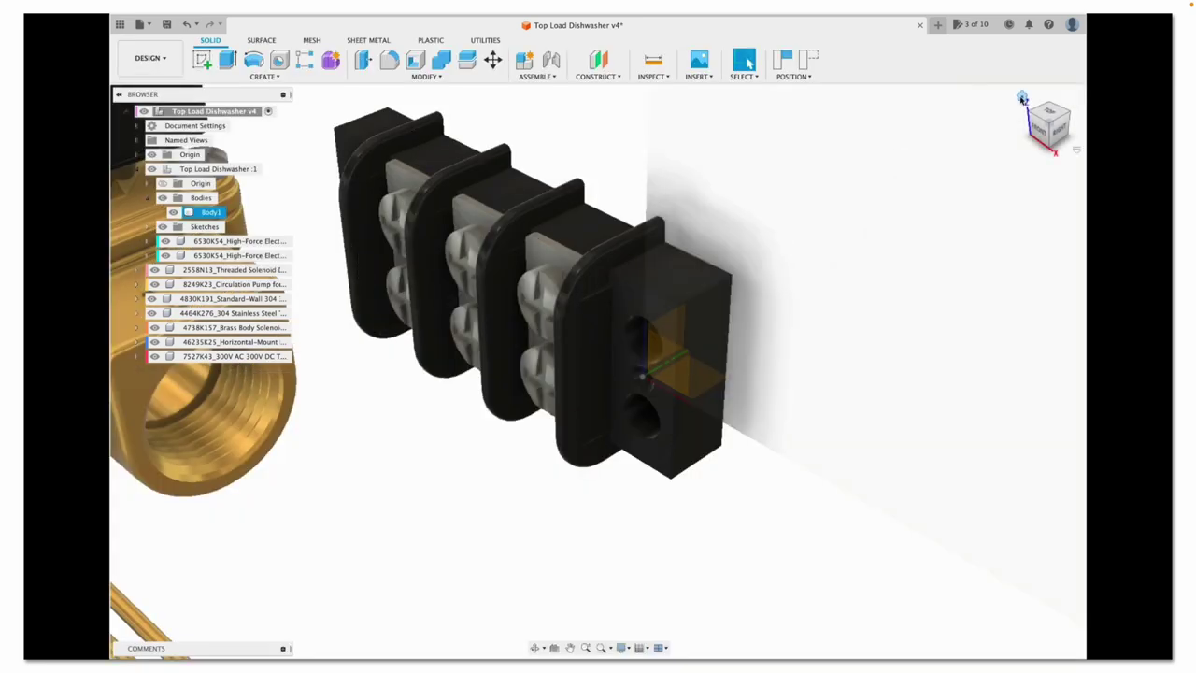
pyautogui.press('super+s')
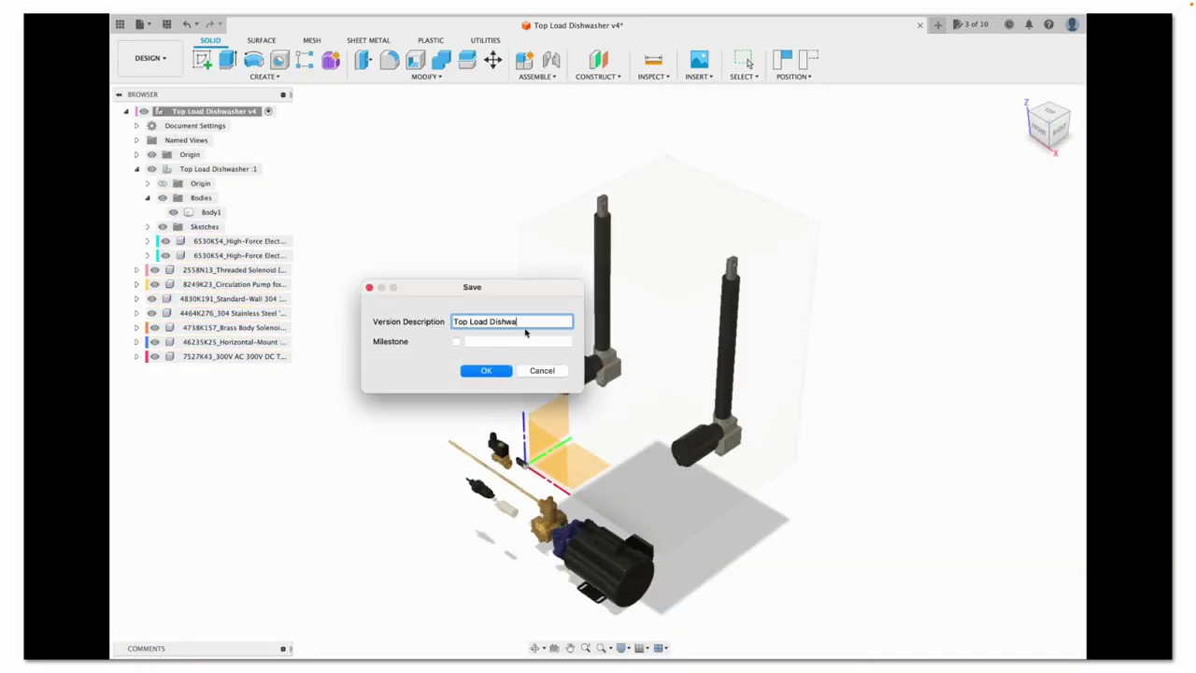
pyautogui.click(485, 371)
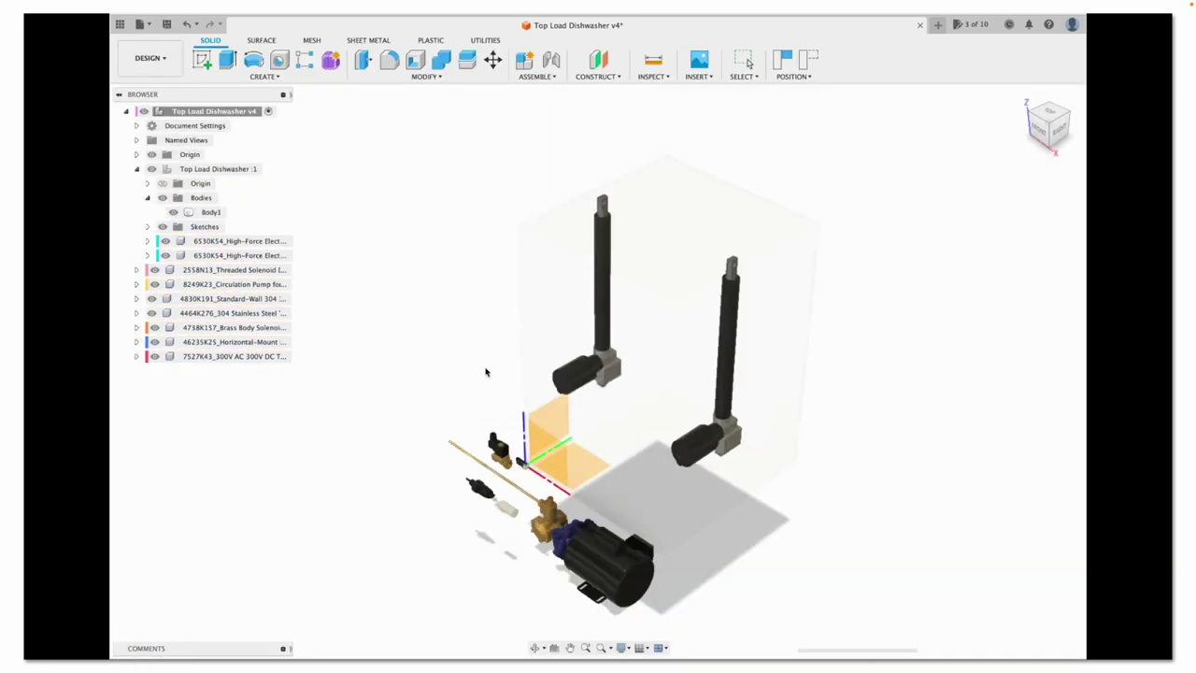
pyautogui.scroll(5, 466, 476)
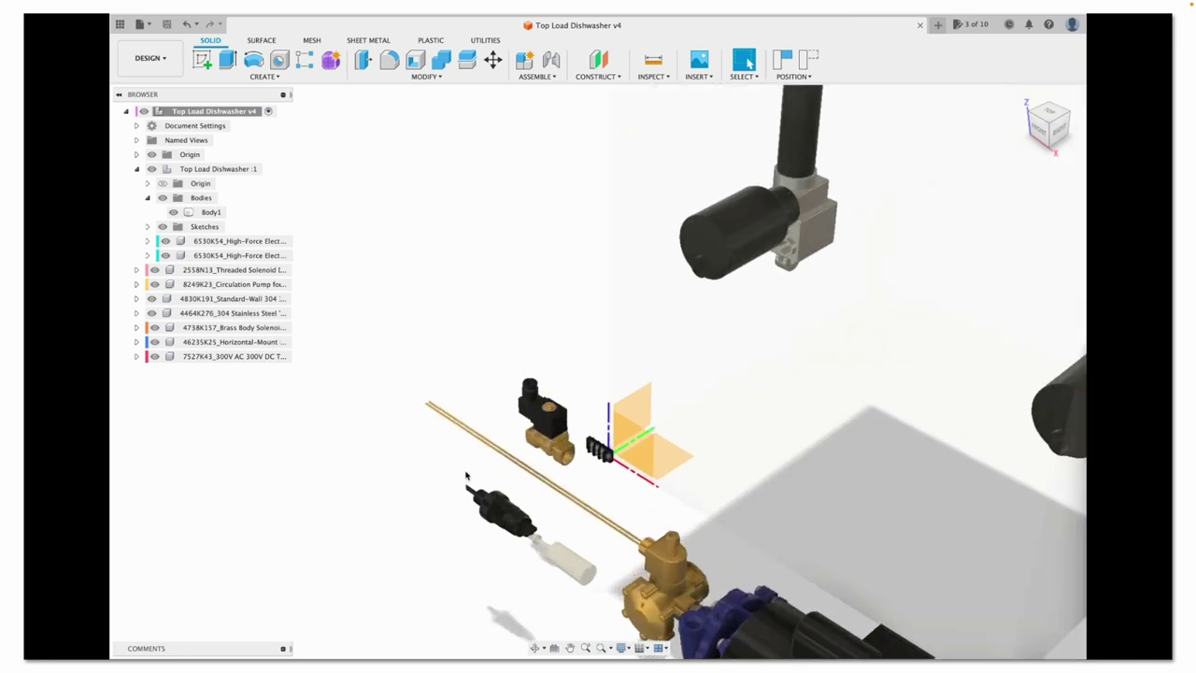
pyautogui.scroll(-8, 563, 350)
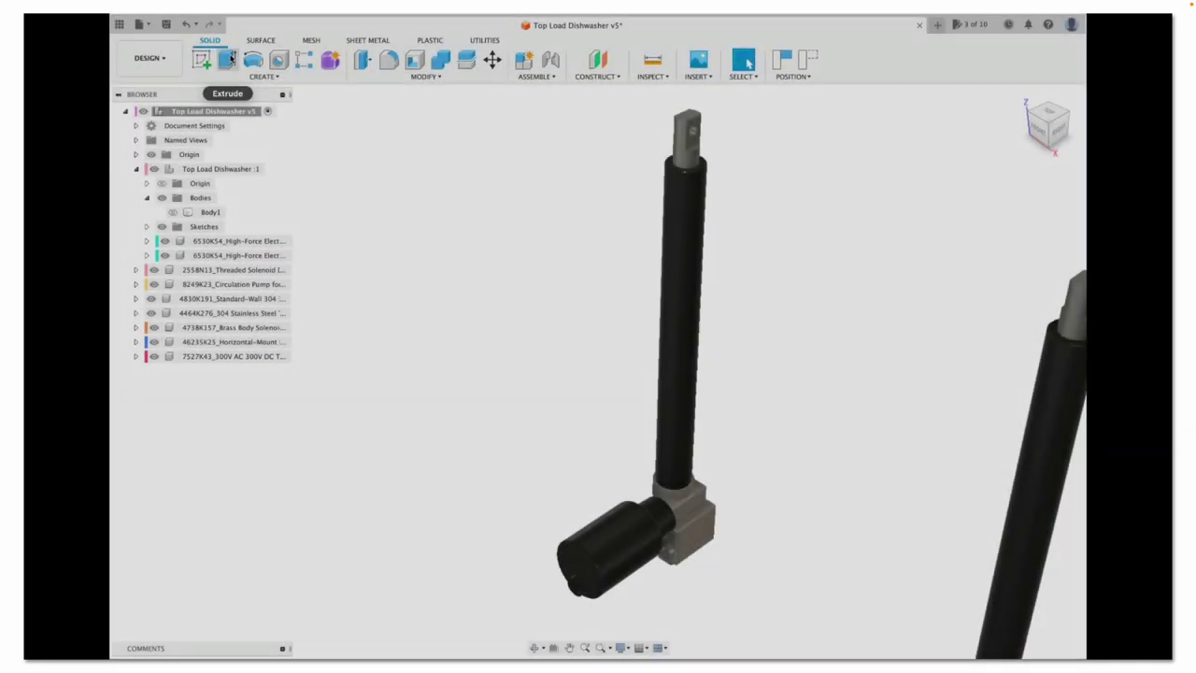
# Extrude-cut the rod-top profile down into the actuator rod and orbit onto the rod top
pyautogui.press('e')
pyautogui.press('Return')
pyautogui.click(688, 136)
pyautogui.moveTo(687, 131); pyautogui.dragTo(689, 141)
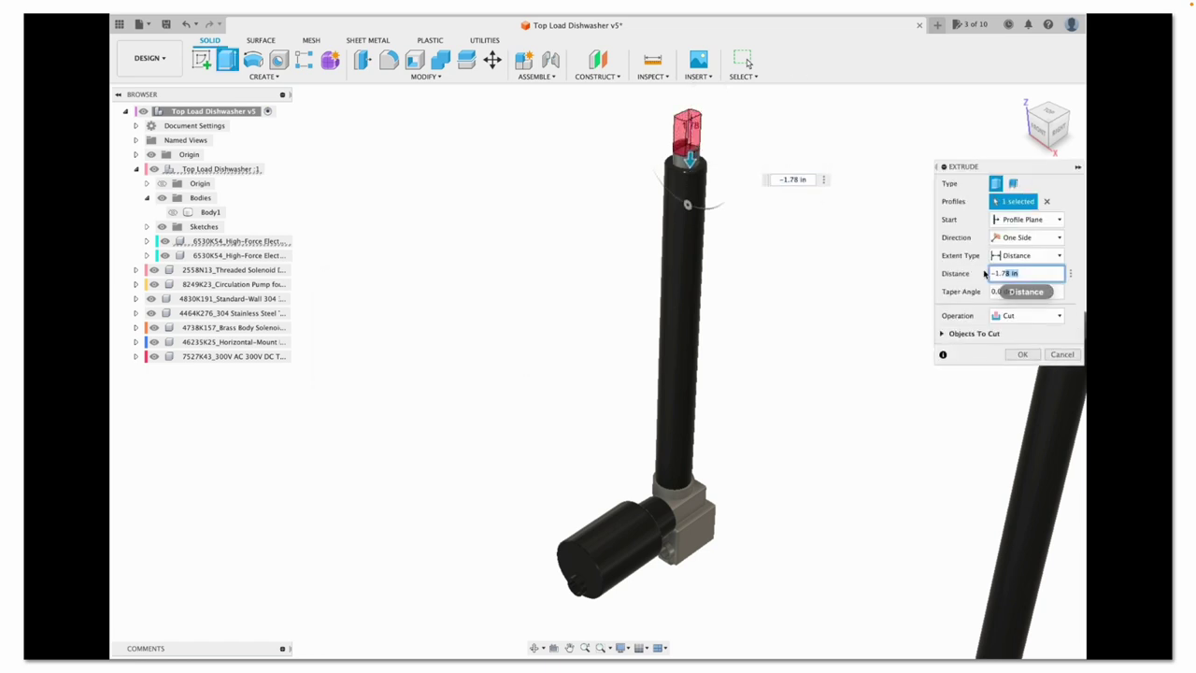
pyautogui.click(1022, 354)
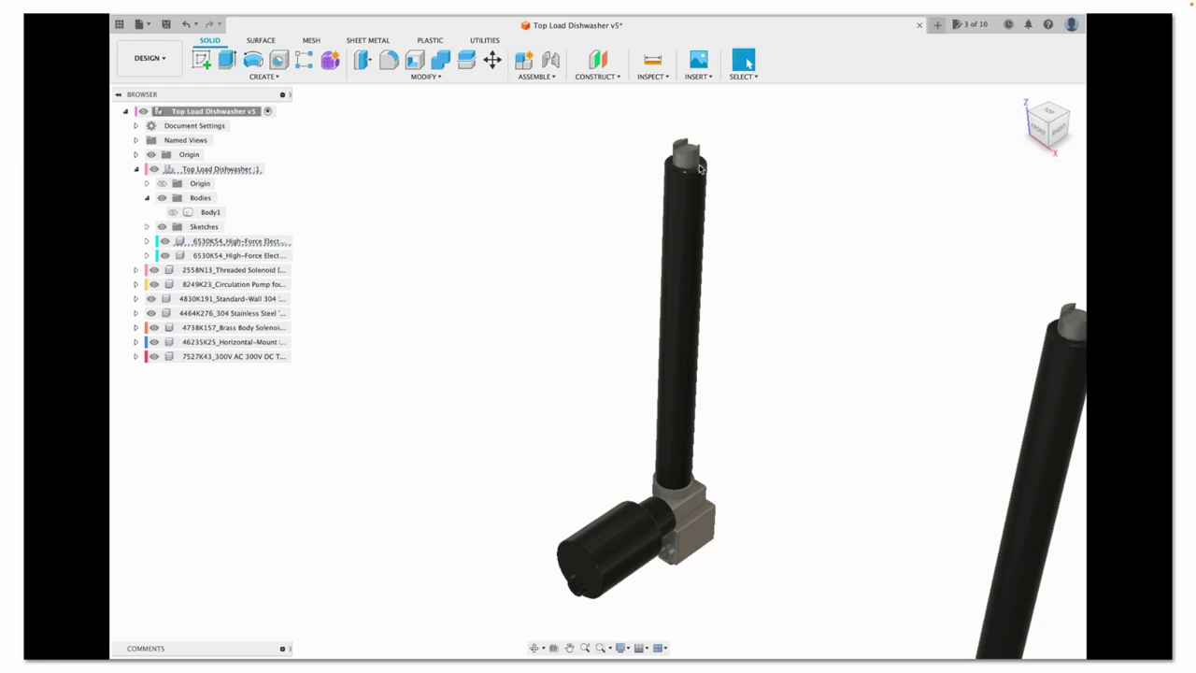
pyautogui.scroll(5, 671, 146)
pyautogui.click(570, 647)
pyautogui.moveTo(579, 429); pyautogui.dragTo(627, 341)
# Try cutting both rod-top halves a quarter inch, cancel it, and start a new sketch
pyautogui.press('e')
pyautogui.click(822, 271)
pyautogui.click(911, 387)
pyautogui.moveTo(910, 374); pyautogui.dragTo(910, 388)
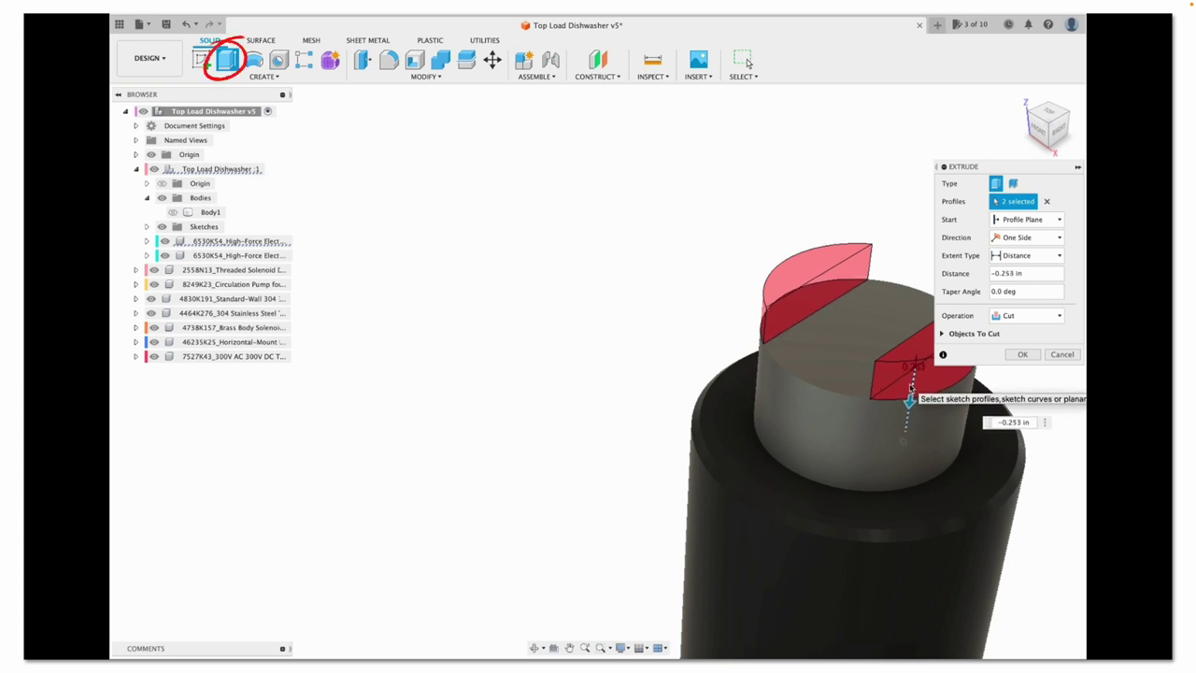
pyautogui.press('Escape')
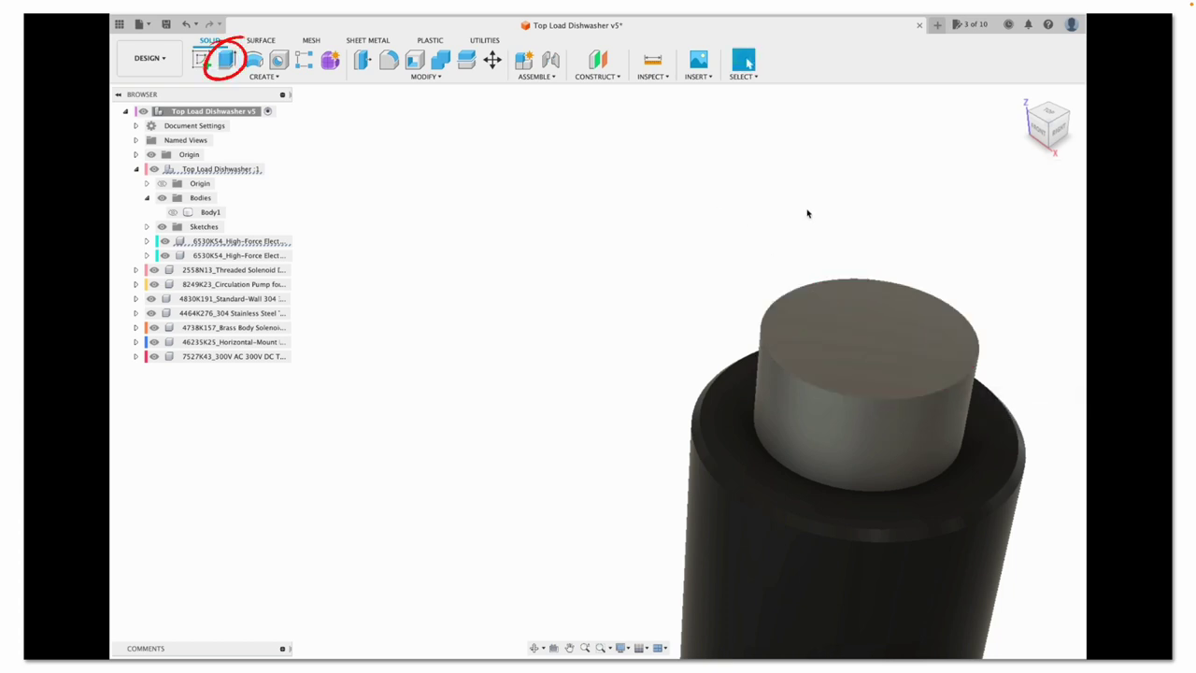
pyautogui.click(197, 61)
# Start a sketch on the flat face and draw a 4 × 8 in centre rectangle
pyautogui.click(846, 350)
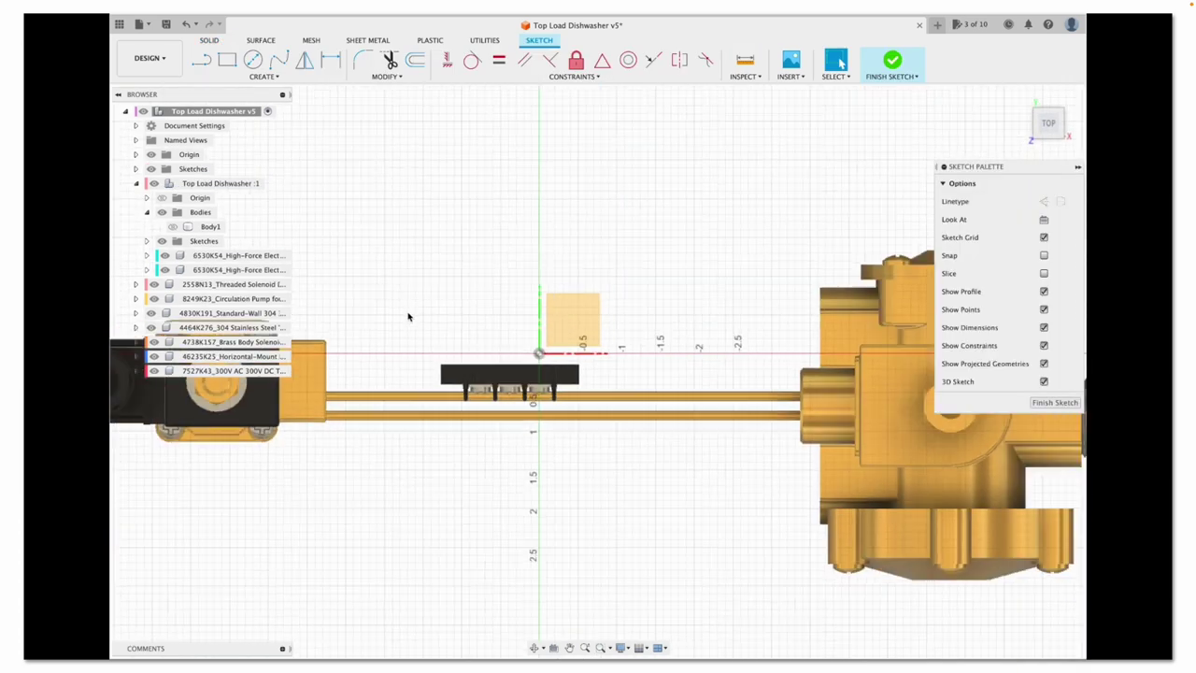
pyautogui.scroll(5, 458, 337)
pyautogui.moveTo(459, 336); pyautogui.dragTo(464, 281, button='middle')
pyautogui.click(263, 75)
pyautogui.moveTo(224, 105)
pyautogui.click(332, 138)
pyautogui.click(561, 266)
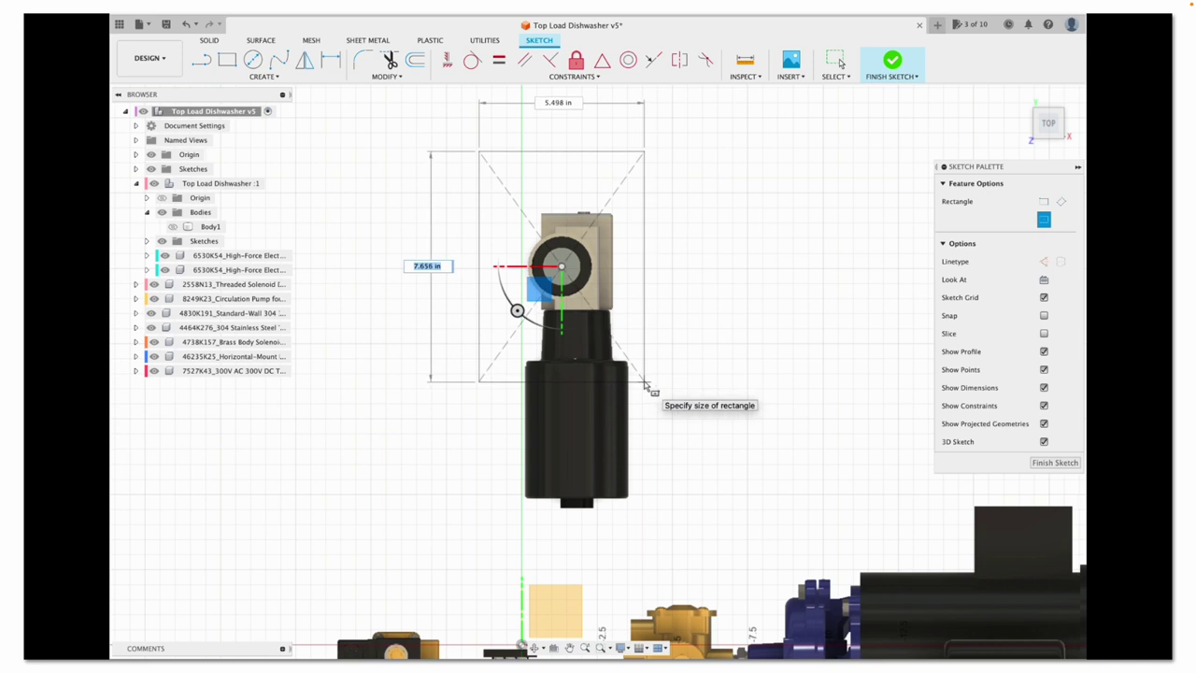
pyautogui.write('6')
pyautogui.press('Tab')
pyautogui.write('8')
pyautogui.press('Tab')
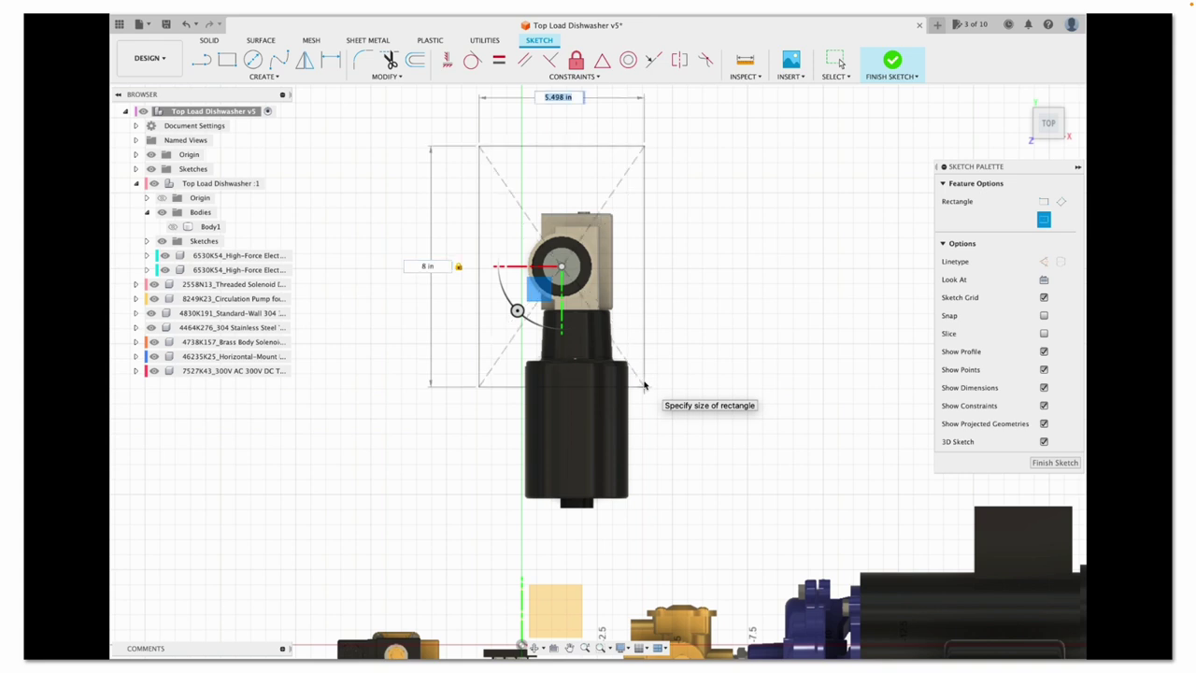
pyautogui.write('4')
pyautogui.press('Return')
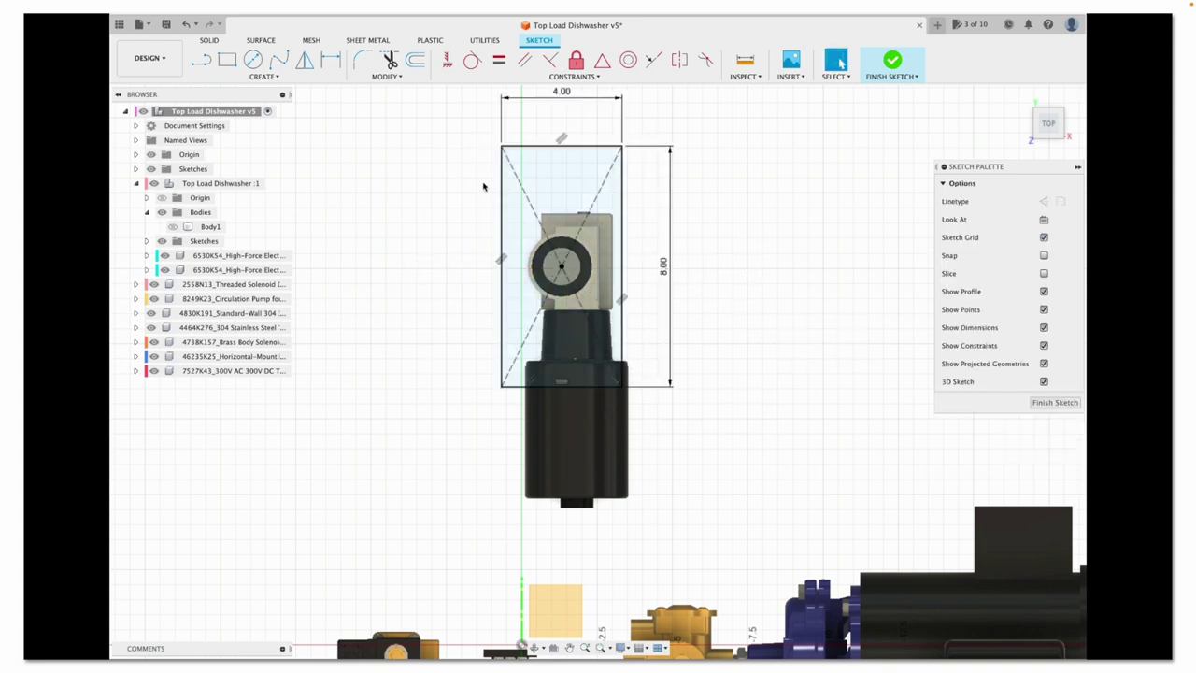
# Draw a 2.5 × 6.5 in centre rectangle inside the plate outline
pyautogui.scroll(2, 482, 181)
pyautogui.click(241, 77)
pyautogui.moveTo(215, 102)
pyautogui.click(339, 128)
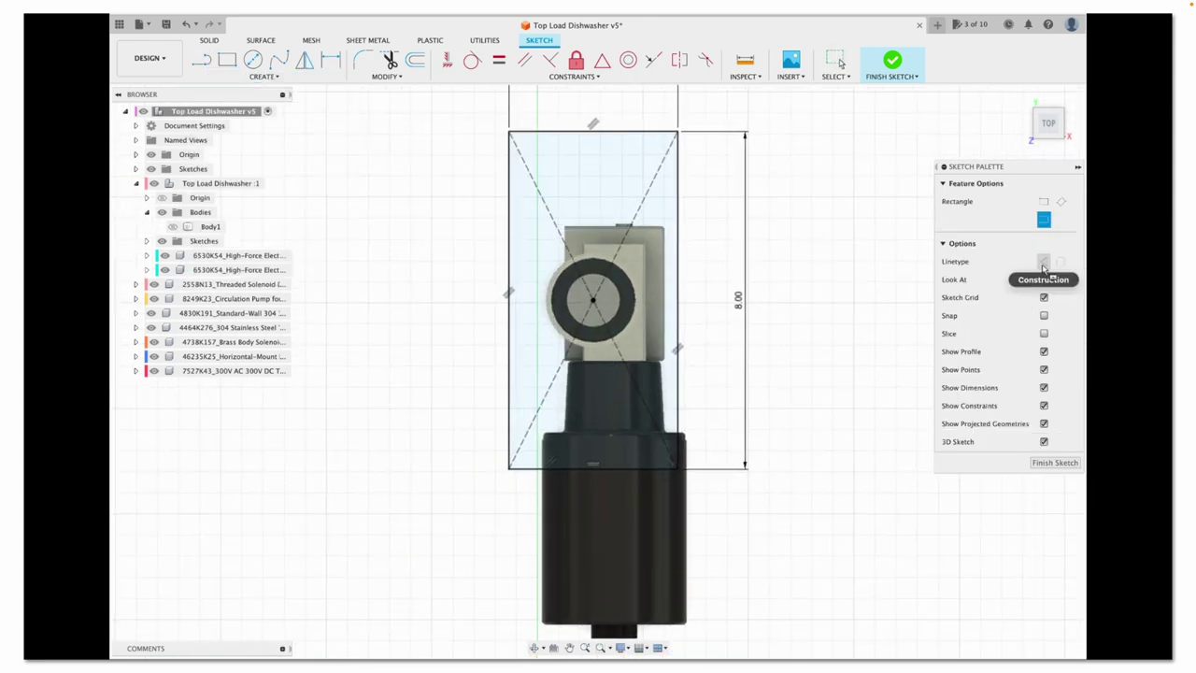
pyautogui.click(595, 301)
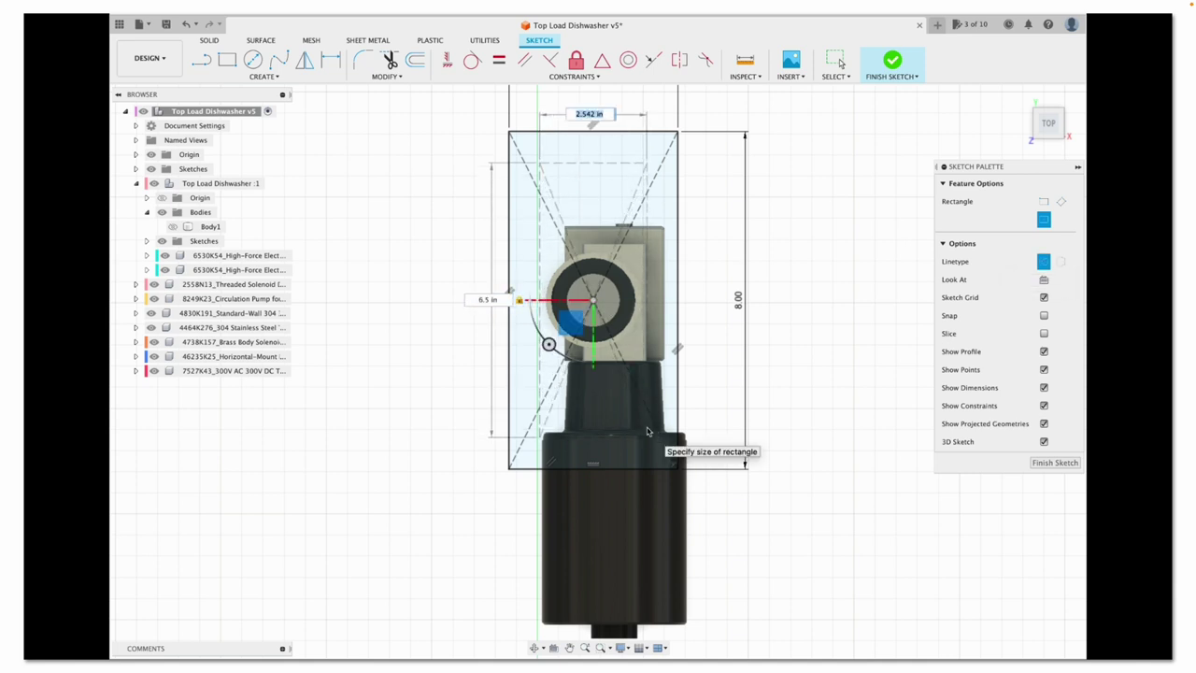
pyautogui.write('2.5')
pyautogui.press('Tab')
pyautogui.press('Return')
# Add 0.375 in circles at the rectangle's top-left and top-right corners
pyautogui.click(253, 61)
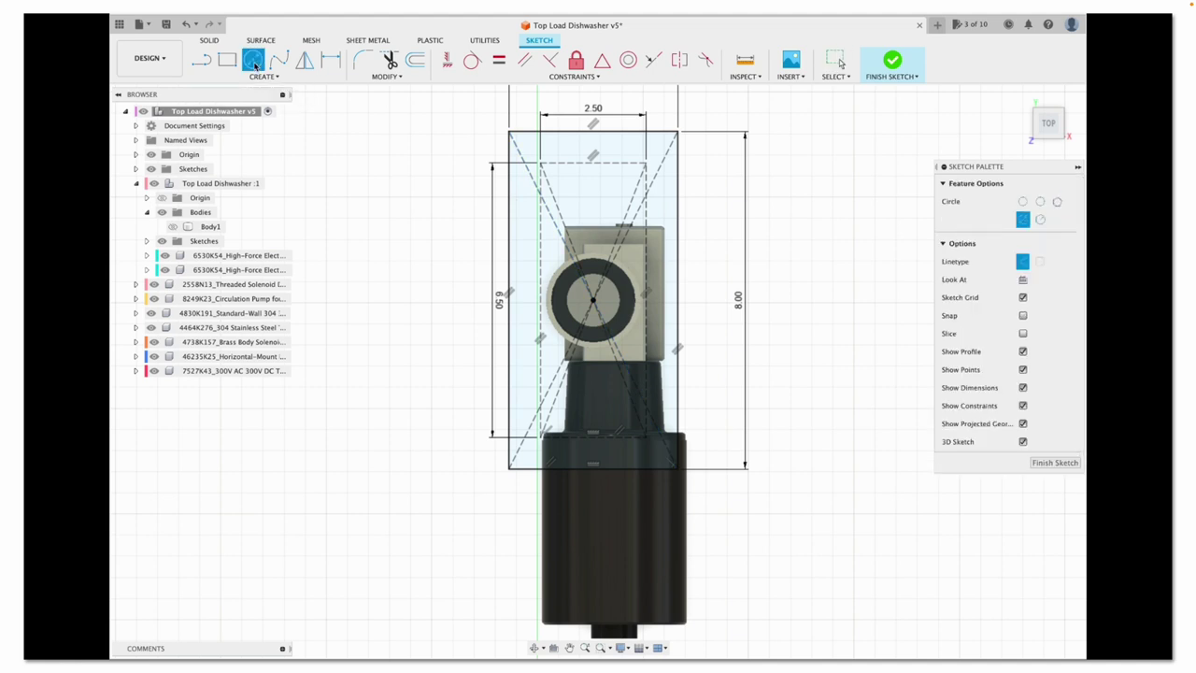
pyautogui.scroll(3, 537, 169)
pyautogui.click(539, 165)
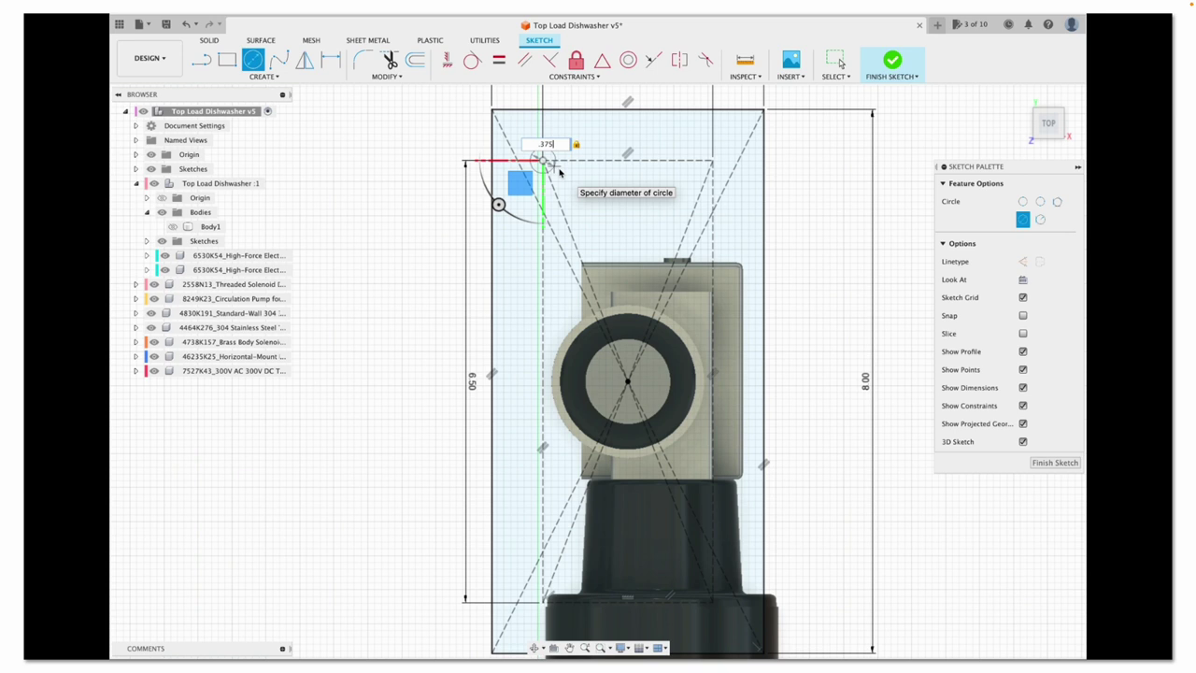
pyautogui.write('.375')
pyautogui.press('Return')
pyautogui.click(265, 75)
pyautogui.moveTo(271, 114)
pyautogui.click(337, 112)
pyautogui.write('.375')
pyautogui.press('Return')
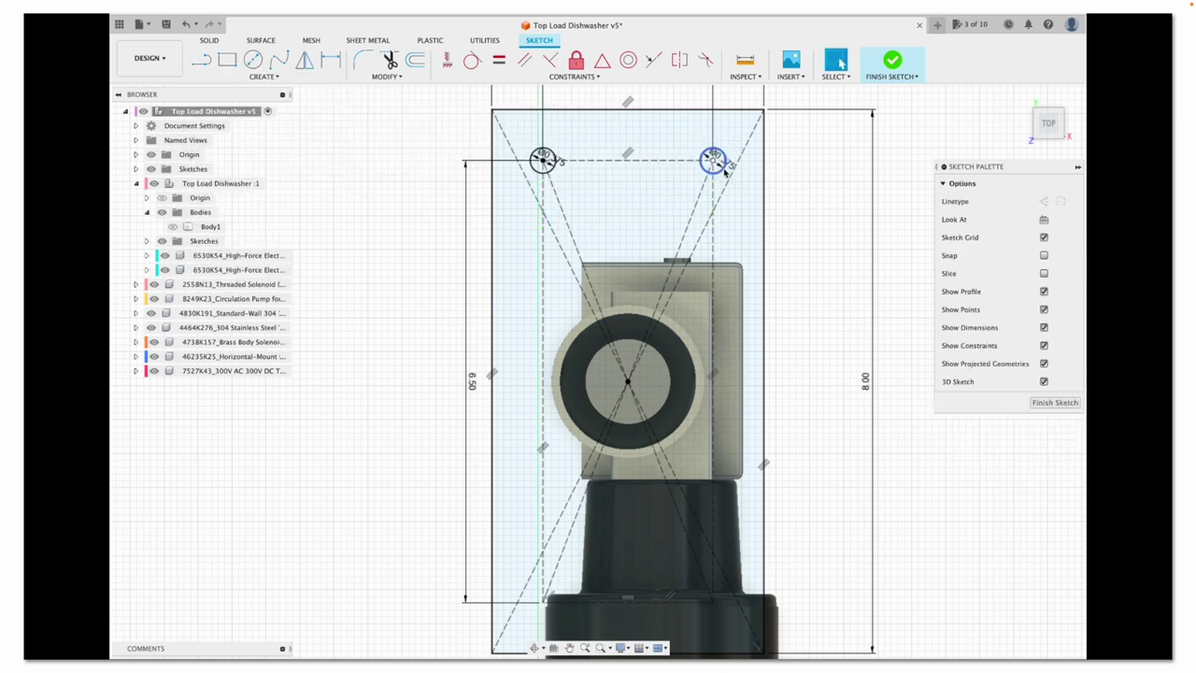
# Add 0.375 in circles at the bottom corners and finish the plate sketch
pyautogui.click(252, 60)
pyautogui.click(498, 644)
pyautogui.write('.375')
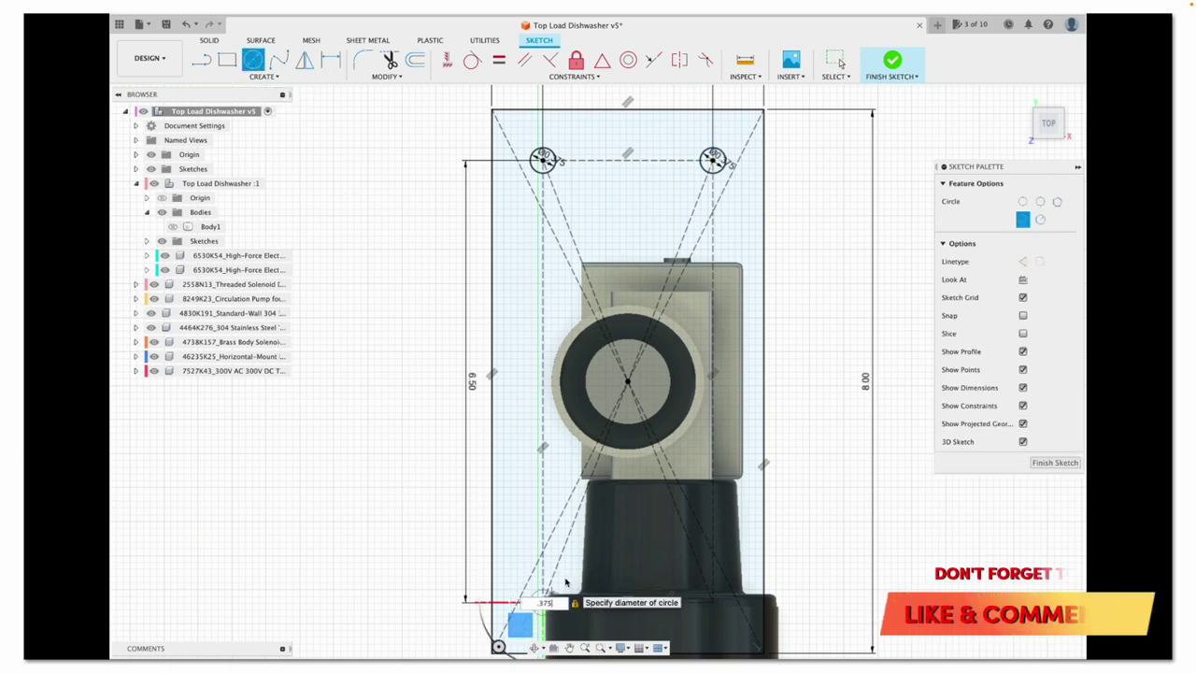
pyautogui.press('Return')
pyautogui.click(252, 60)
pyautogui.write('.375')
pyautogui.press('Return')
pyautogui.press('Escape')
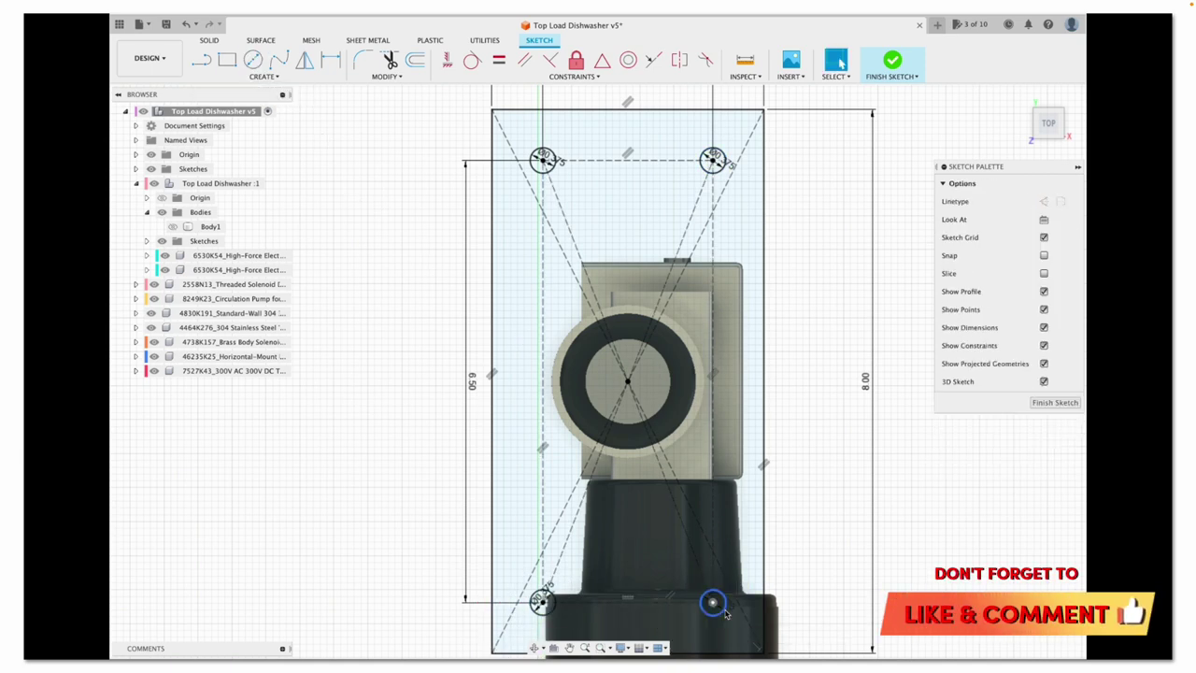
pyautogui.click(523, 231)
pyautogui.click(1063, 123)
pyautogui.click(892, 61)
# Extrude both plate profiles 0.25 in thick as a new body
pyautogui.click(1067, 140)
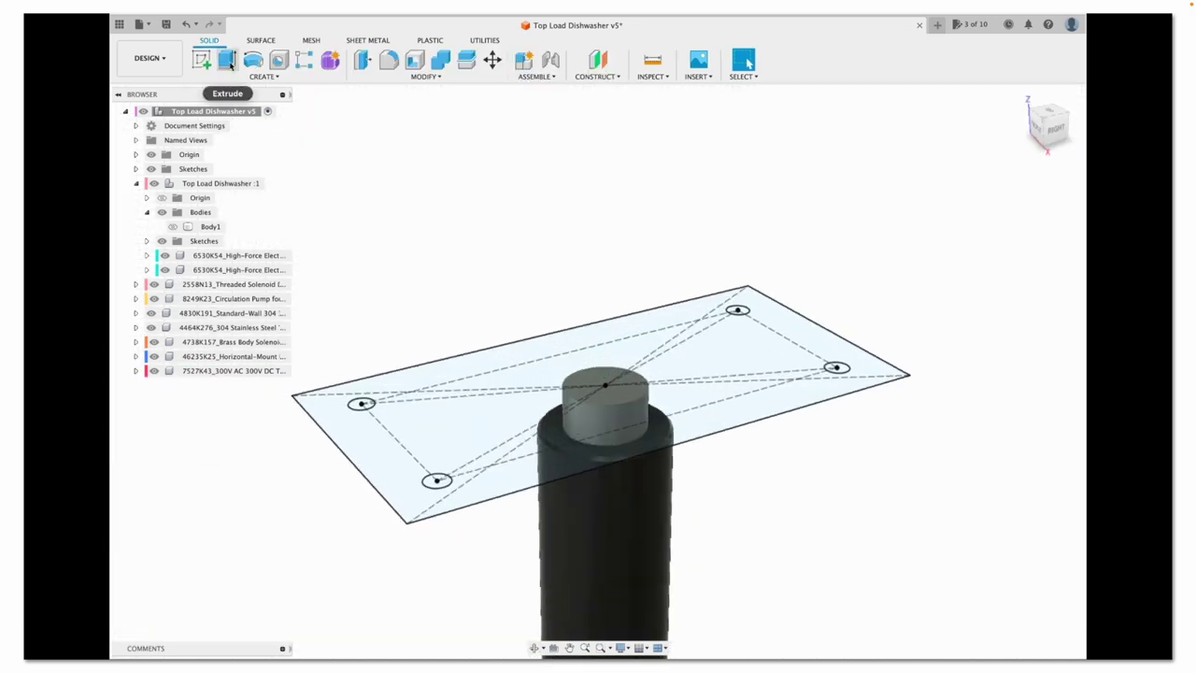
pyautogui.press('e')
pyautogui.click(523, 355)
pyautogui.click(605, 383)
pyautogui.moveTo(604, 353); pyautogui.dragTo(608, 336)
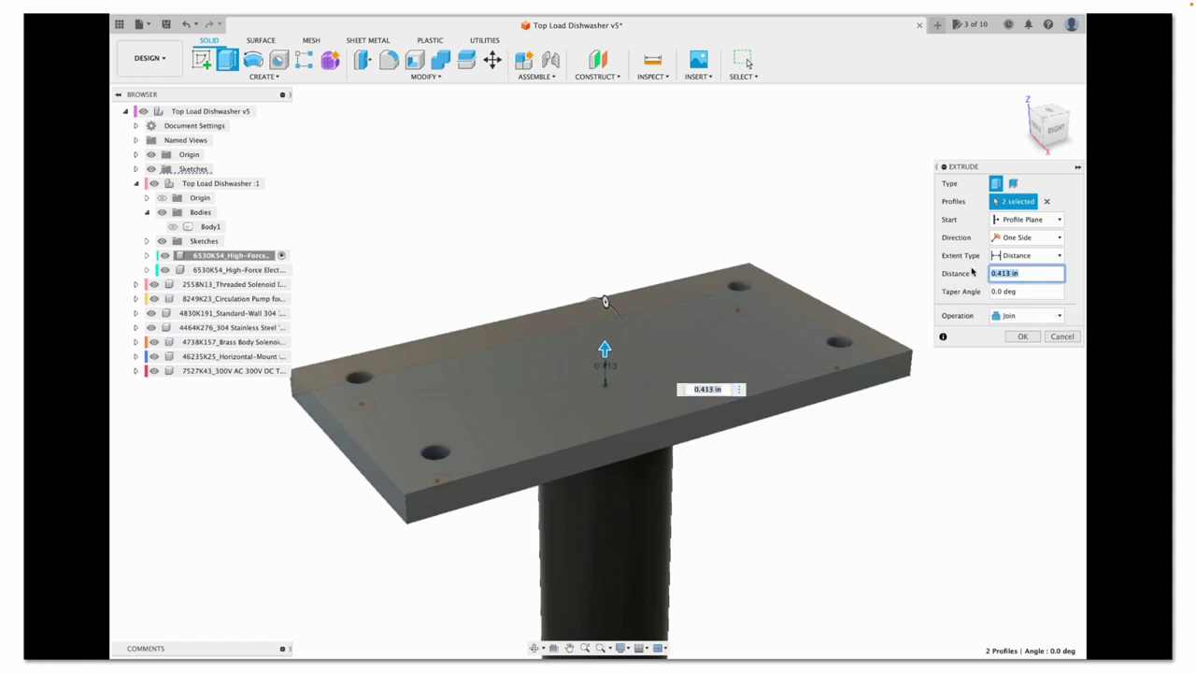
pyautogui.write('.25')
pyautogui.click(1027, 315)
pyautogui.click(1015, 369)
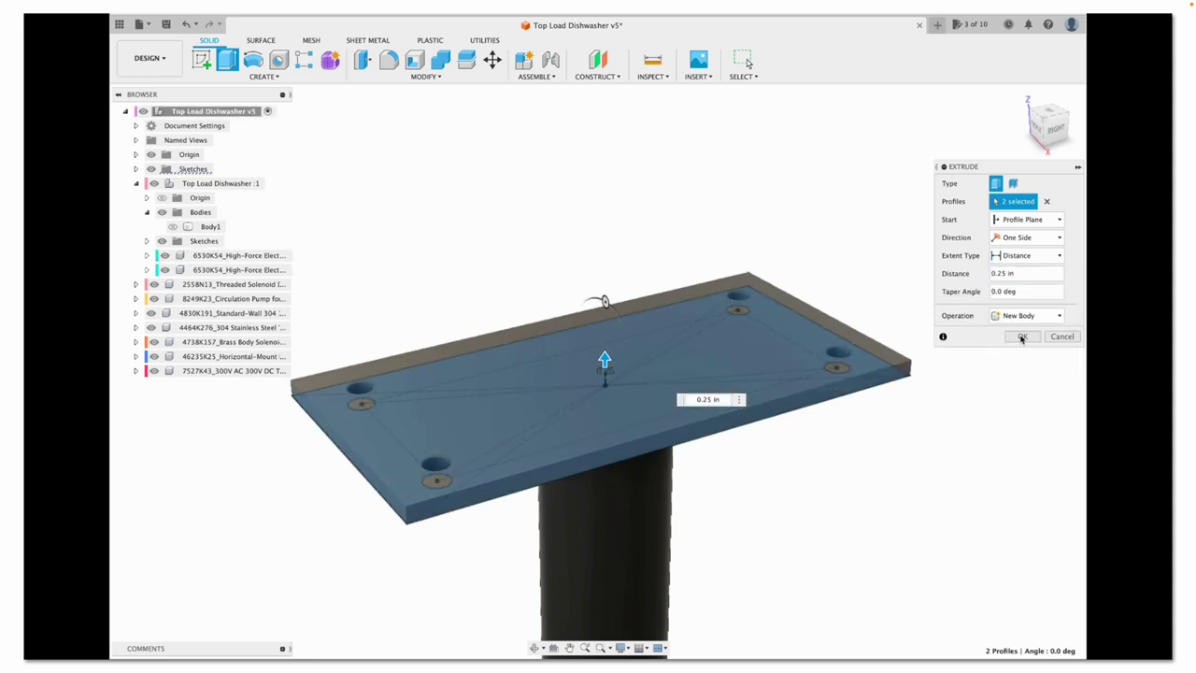
pyautogui.click(1021, 336)
pyautogui.scroll(-5, 745, 224)
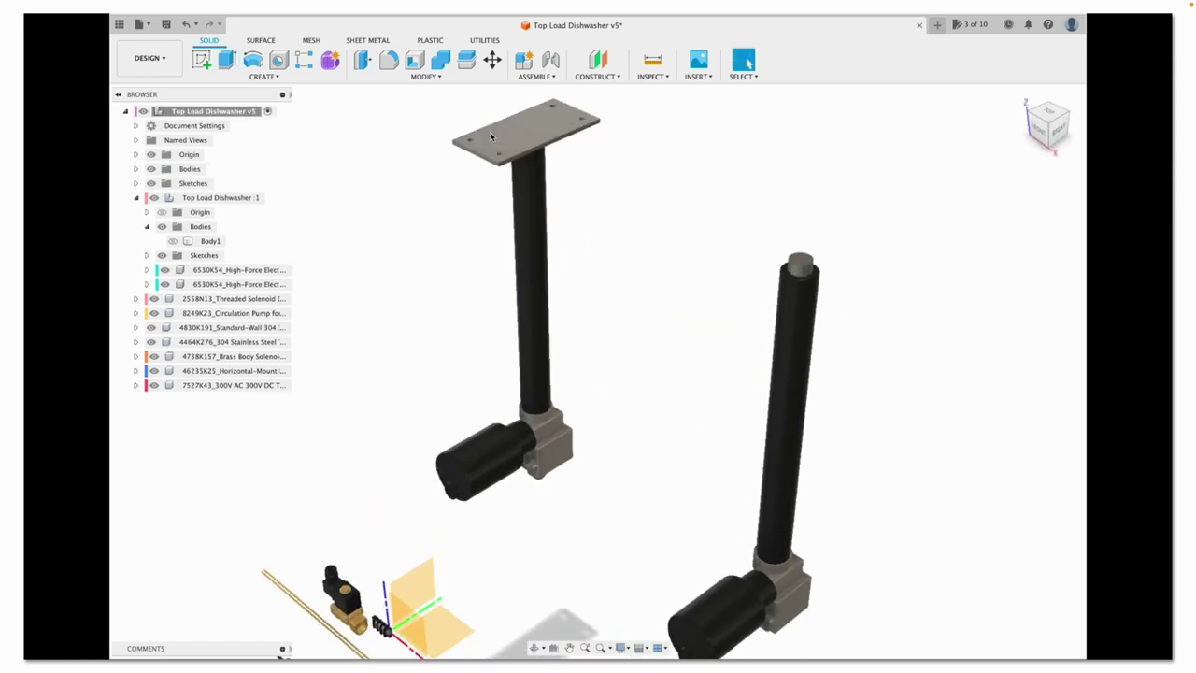
pyautogui.click(491, 136)
pyautogui.click(492, 59)
pyautogui.press('Escape')
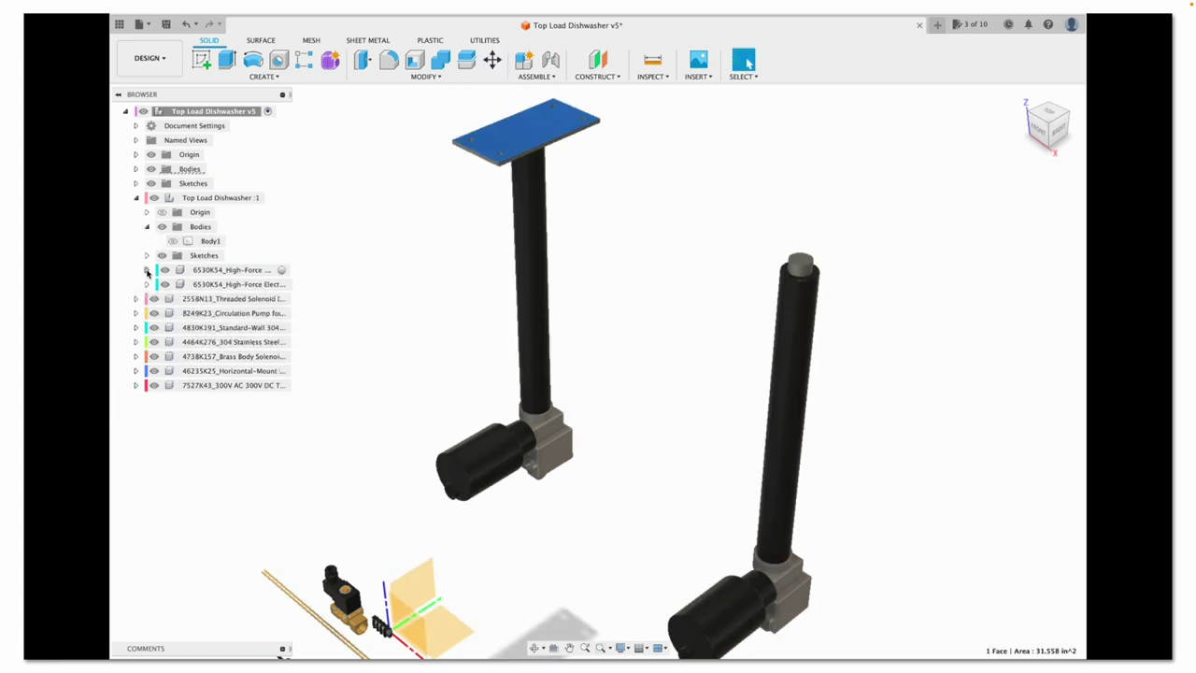
# Expand the 6530K54 actuator components and the root Bodies folder, selecting Body1
pyautogui.click(146, 270)
pyautogui.click(157, 298)
pyautogui.click(217, 357)
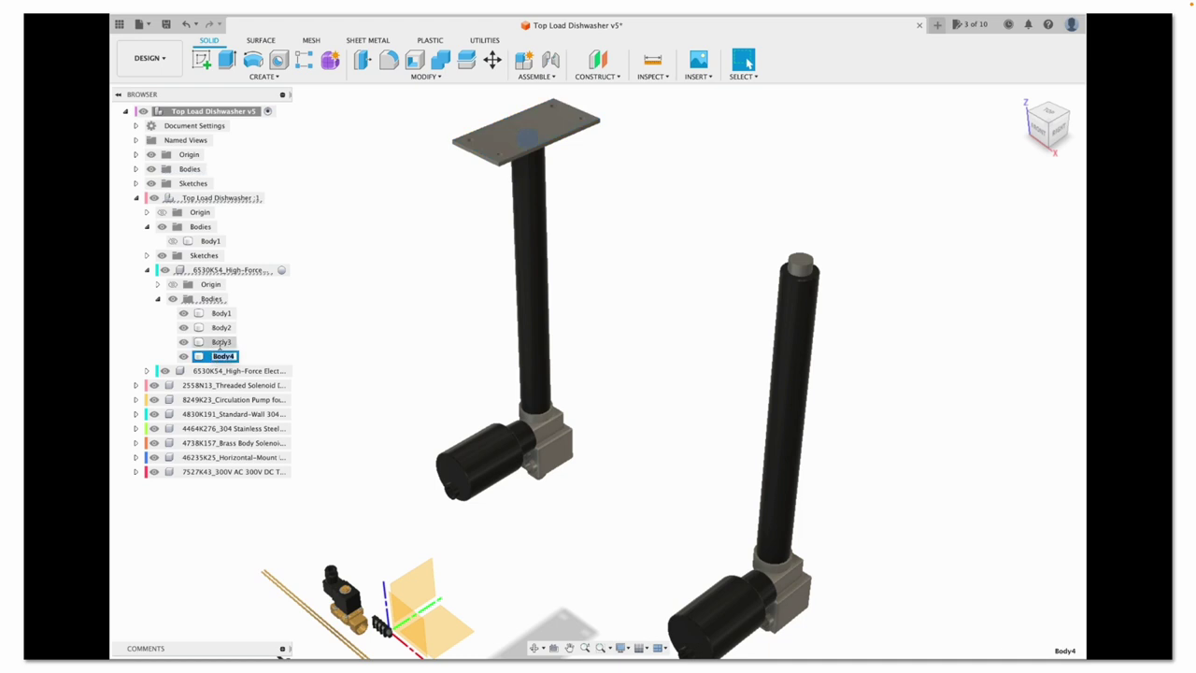
pyautogui.click(146, 371)
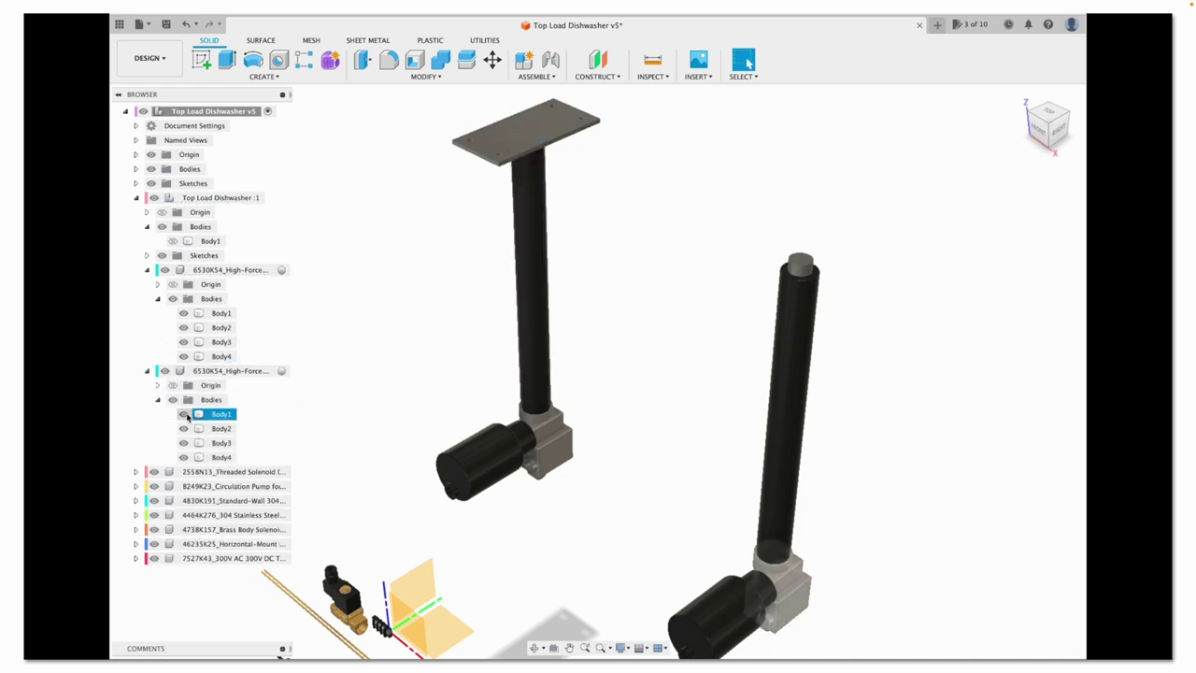
pyautogui.click(522, 147)
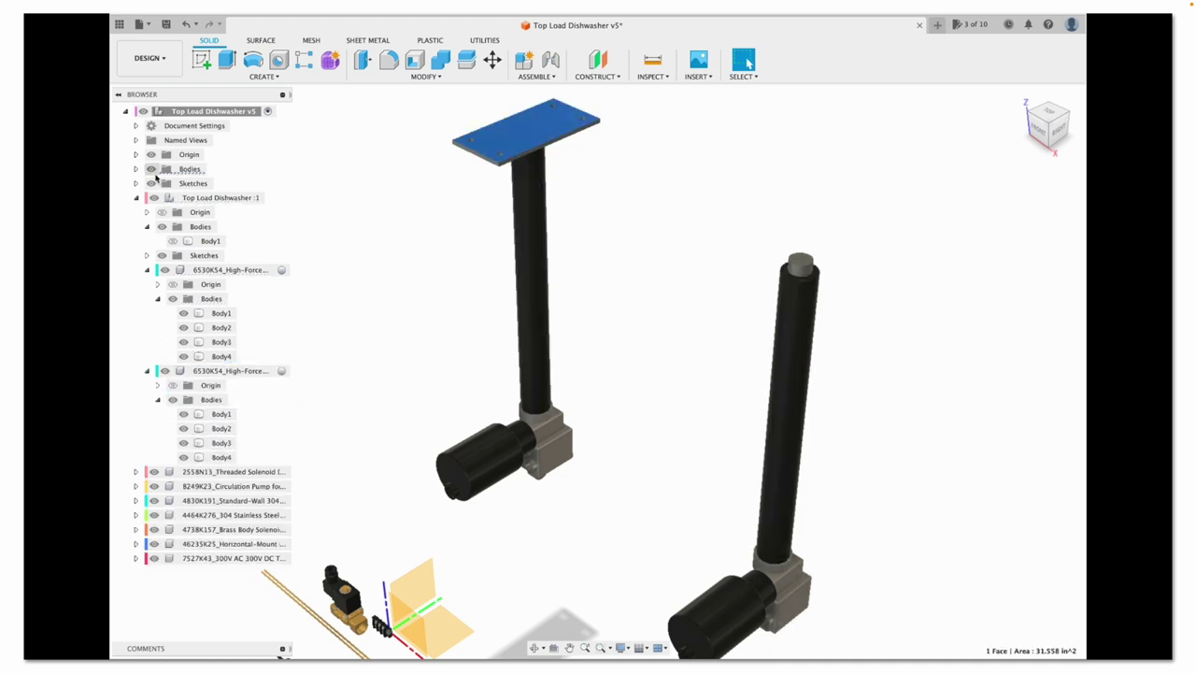
pyautogui.click(137, 169)
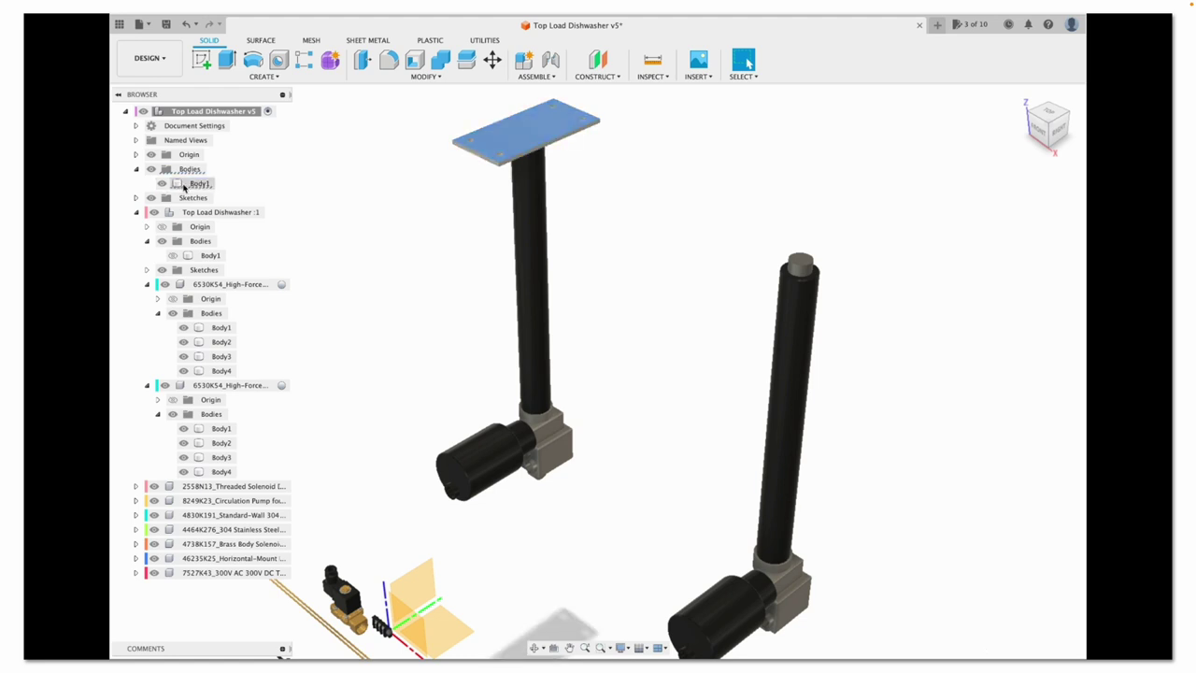
pyautogui.click(199, 184)
# Copy and paste Body1, sliding the copy over the second actuator
pyautogui.hotkey('ctrl', 'c')
pyautogui.hotkey('ctrl', 'v')
pyautogui.click(1048, 116)
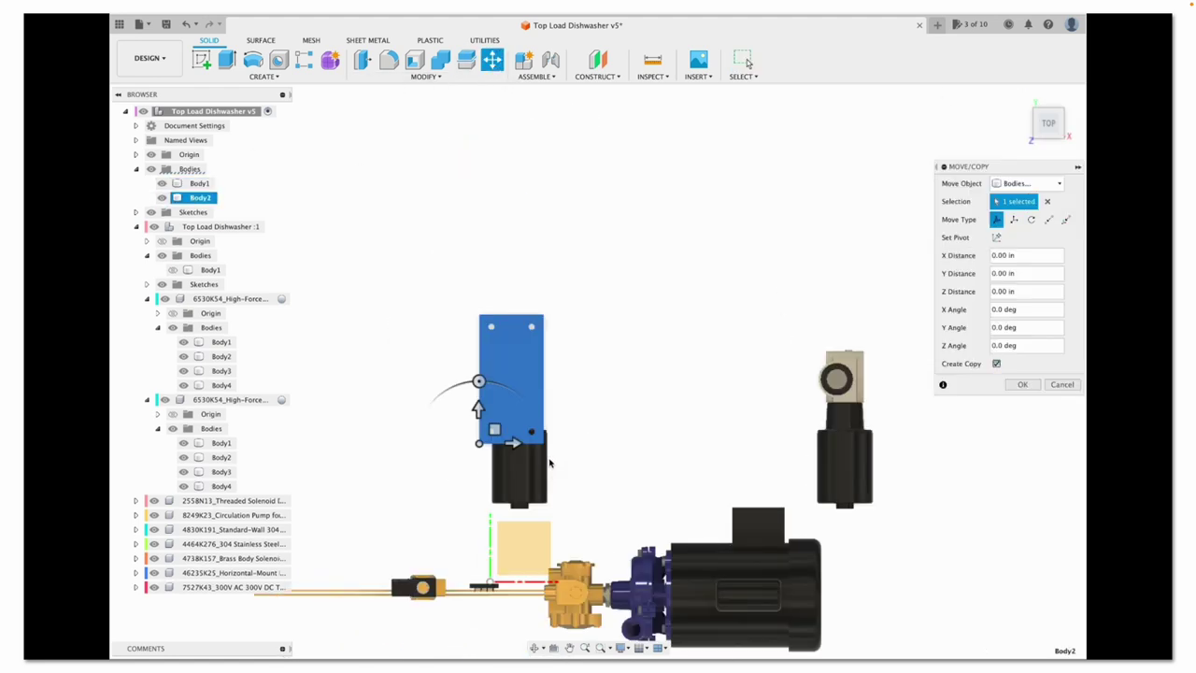
pyautogui.moveTo(515, 446); pyautogui.dragTo(857, 453)
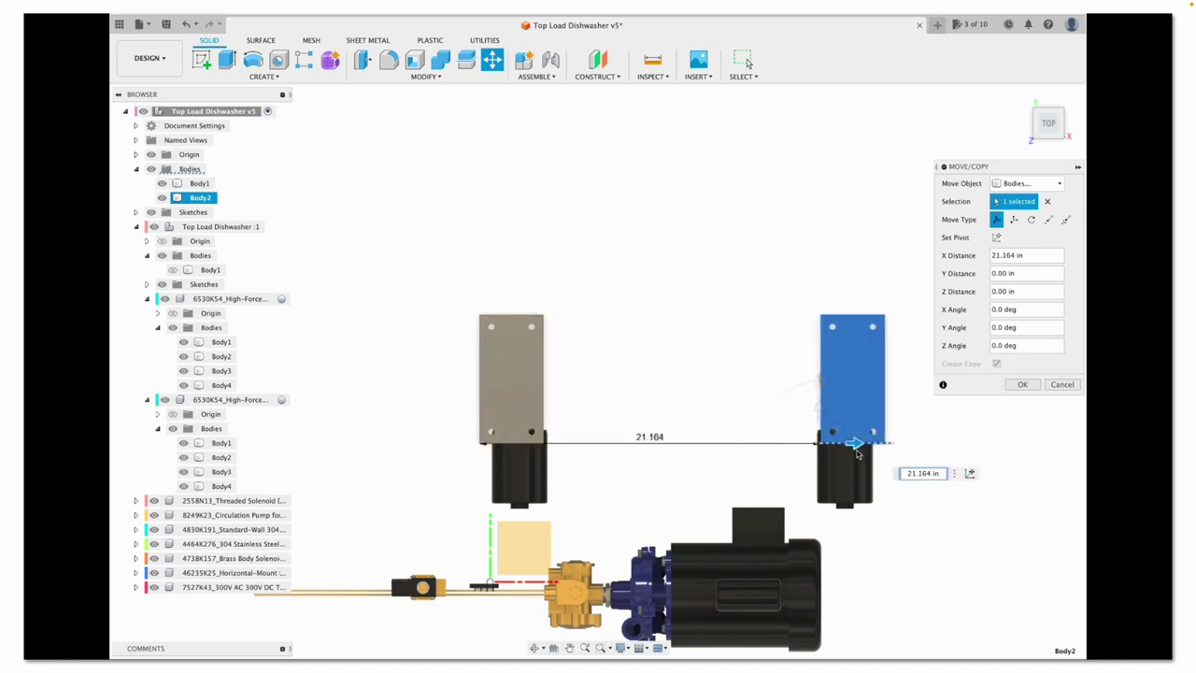
pyautogui.click(1020, 385)
# Move Body2 twice along X to line it up with the second post
pyautogui.click(1046, 137)
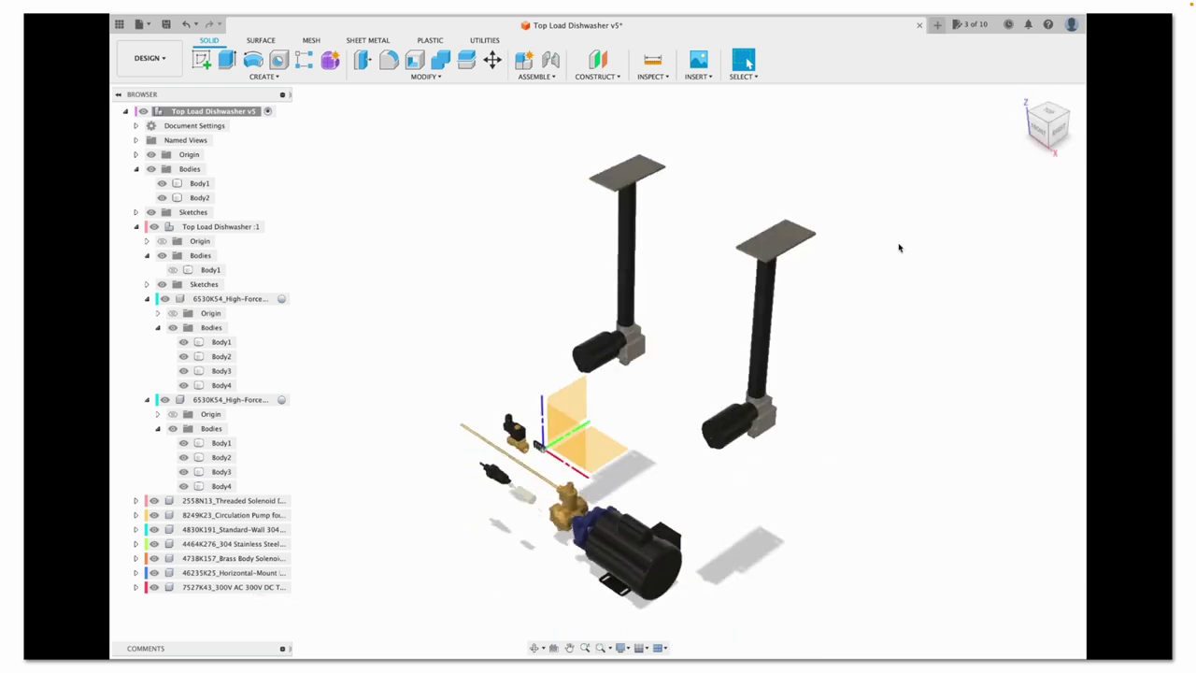
pyautogui.click(878, 179)
pyautogui.press('m')
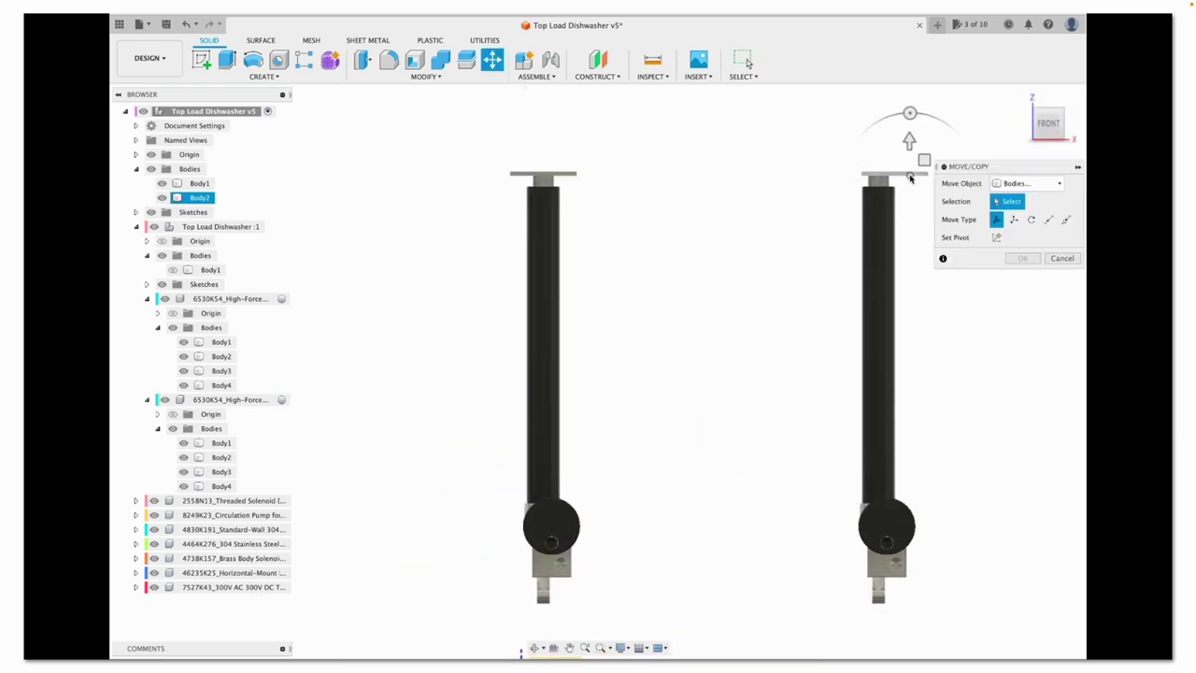
pyautogui.moveTo(923, 171); pyautogui.dragTo(911, 171)
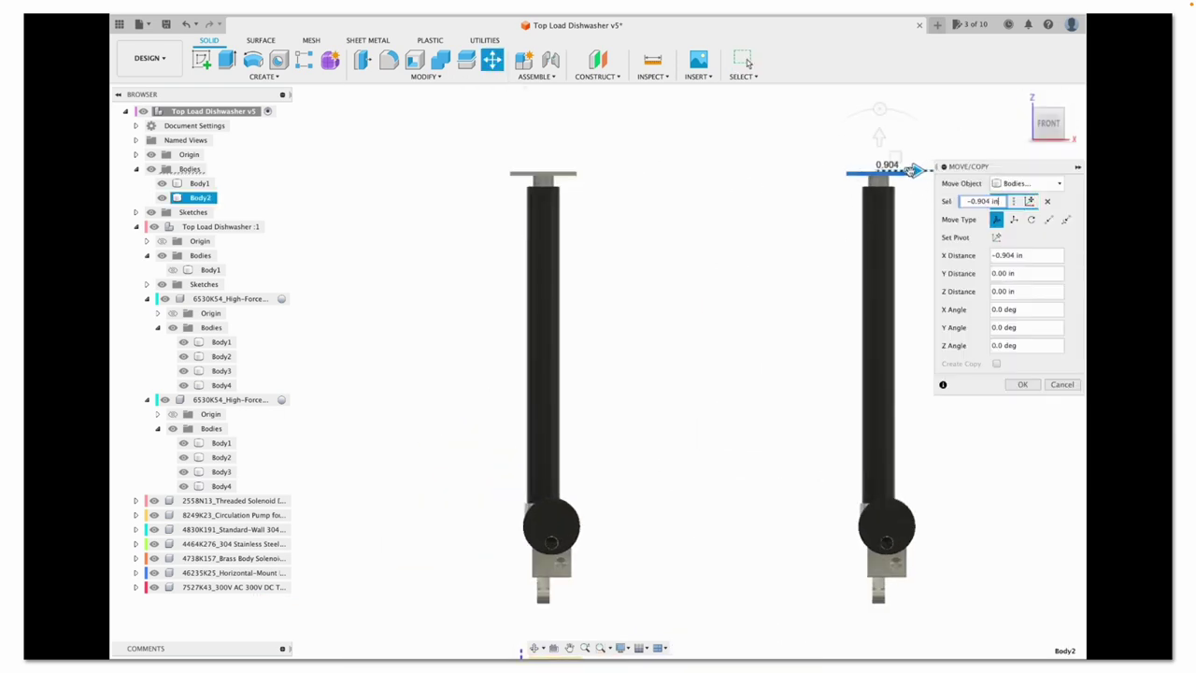
pyautogui.click(1007, 382)
pyautogui.scroll(5, 822, 206)
pyautogui.click(841, 139)
pyautogui.press('m')
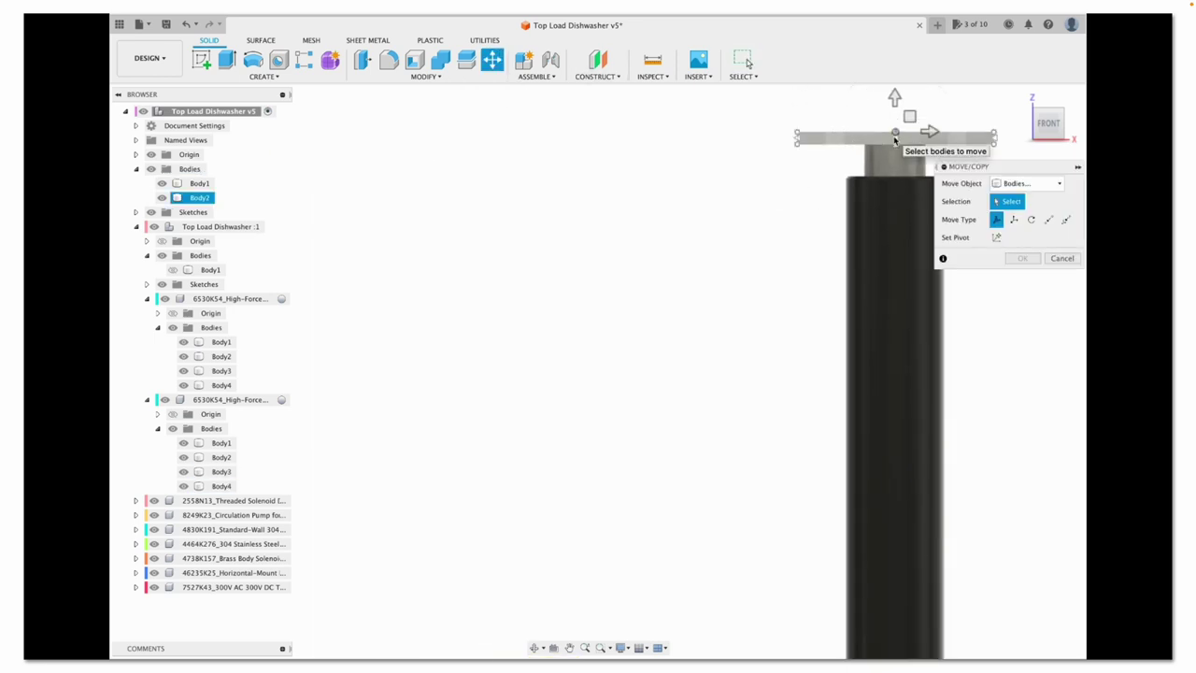
pyautogui.moveTo(926, 130); pyautogui.dragTo(930, 129)
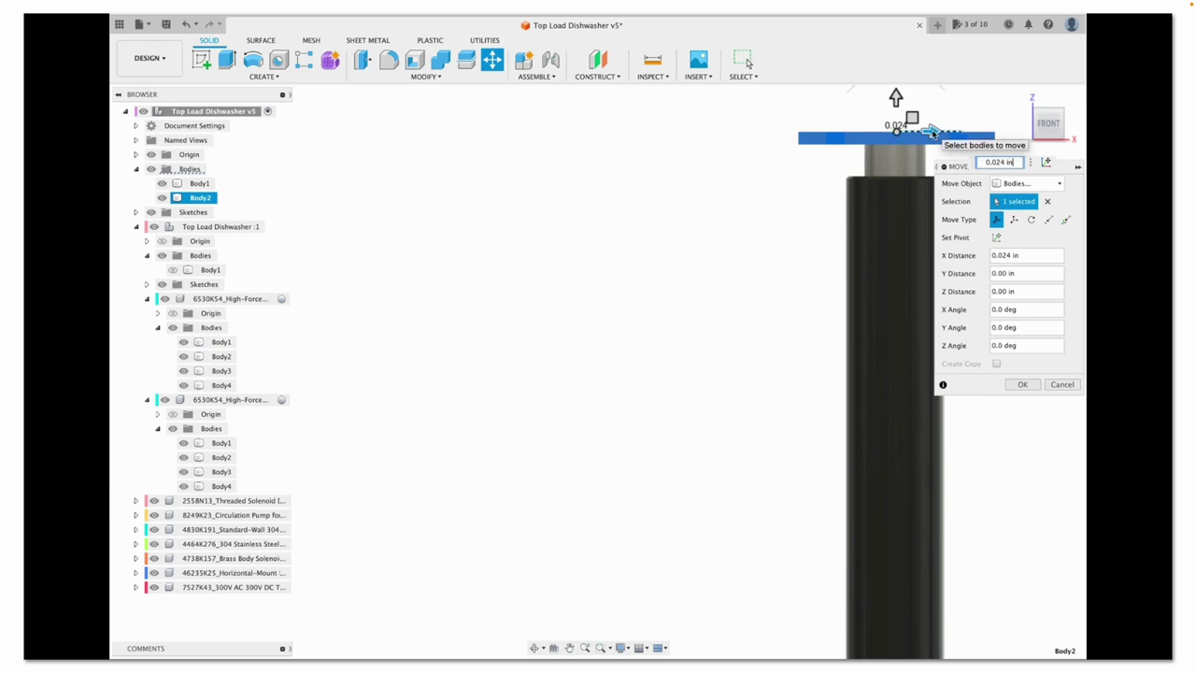
pyautogui.click(1022, 383)
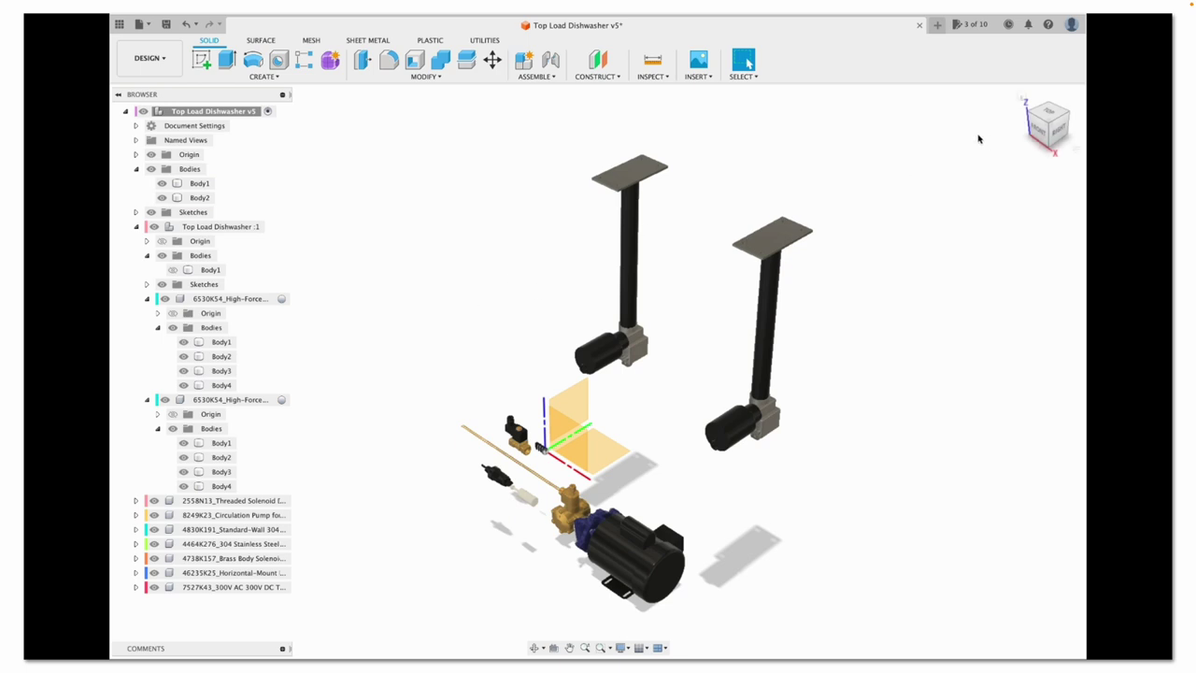
pyautogui.scroll(5, 664, 192)
# Sketch a rectangle along the plate's edge on the plane beside it
pyautogui.moveTo(598, 370)
pyautogui.keyDown('shift'); pyautogui.mouseDown(button='middle')
pyautogui.moveTo(633, 360)
pyautogui.moveTo(673, 411)
pyautogui.moveTo(658, 393)
pyautogui.moveTo(626, 391)
pyautogui.moveTo(579, 416)
pyautogui.mouseUp(button='middle'); pyautogui.keyUp('shift')
pyautogui.click(200, 60)
pyautogui.click(604, 215)
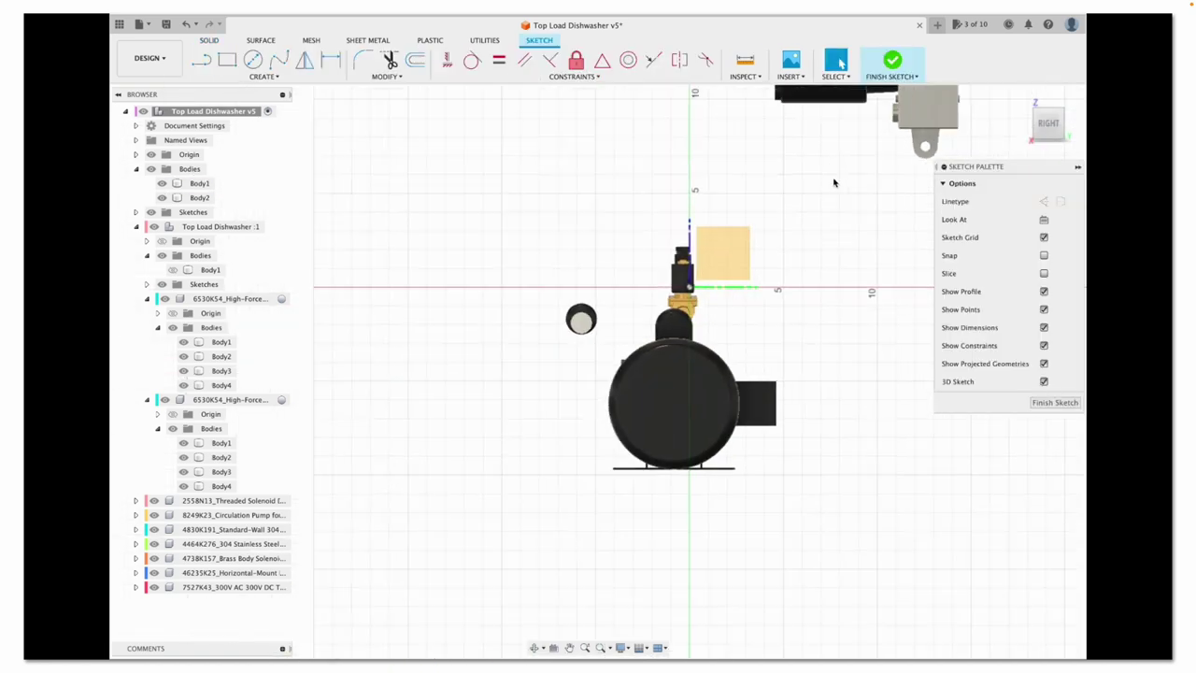
pyautogui.click(227, 60)
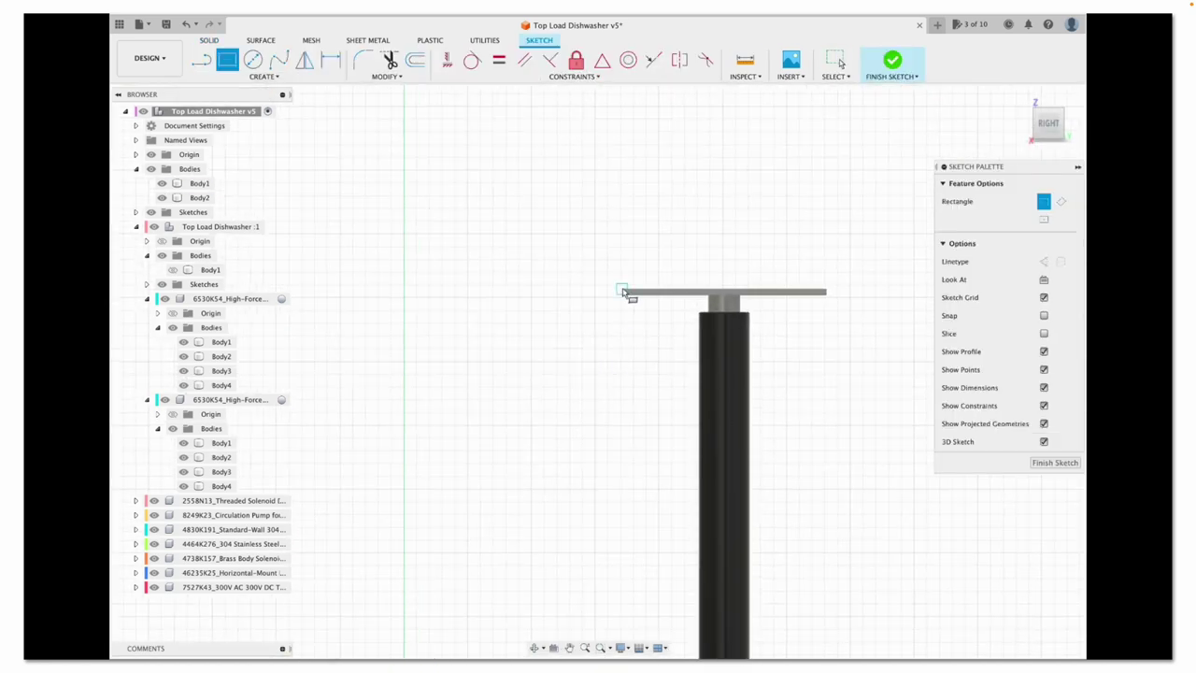
pyautogui.click(624, 290)
pyautogui.click(828, 293)
# Extrude the rectangle about 16.226 in with Join to bridge both plates
pyautogui.press('e')
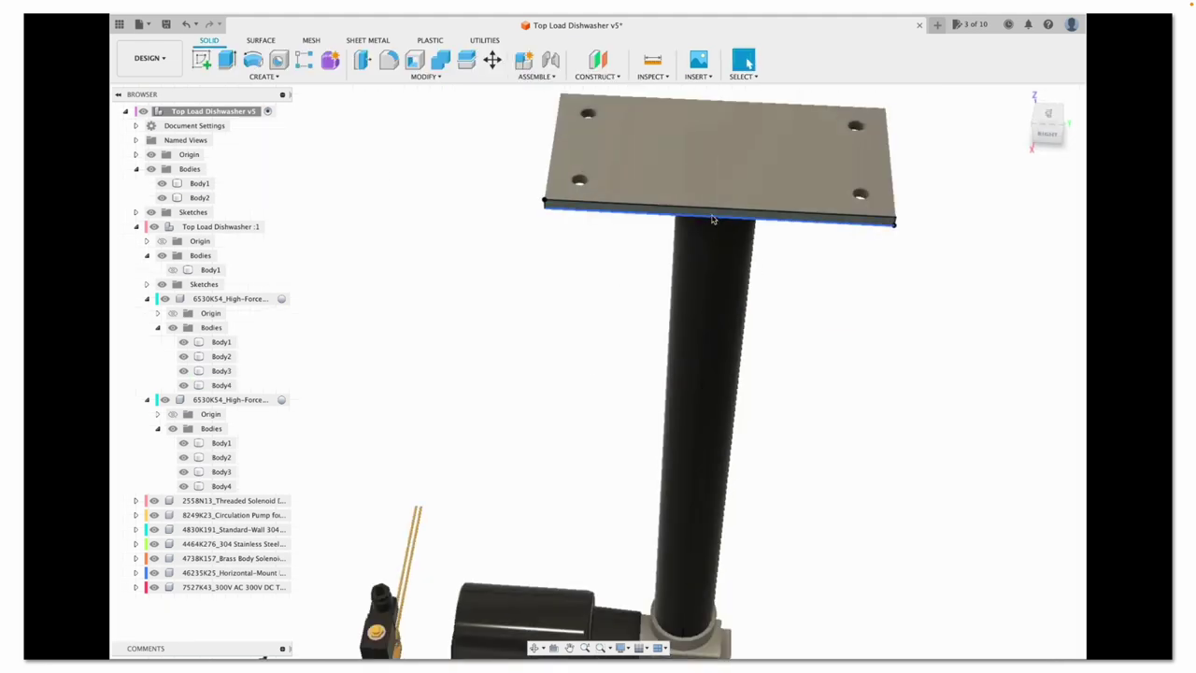
pyautogui.click(1046, 126)
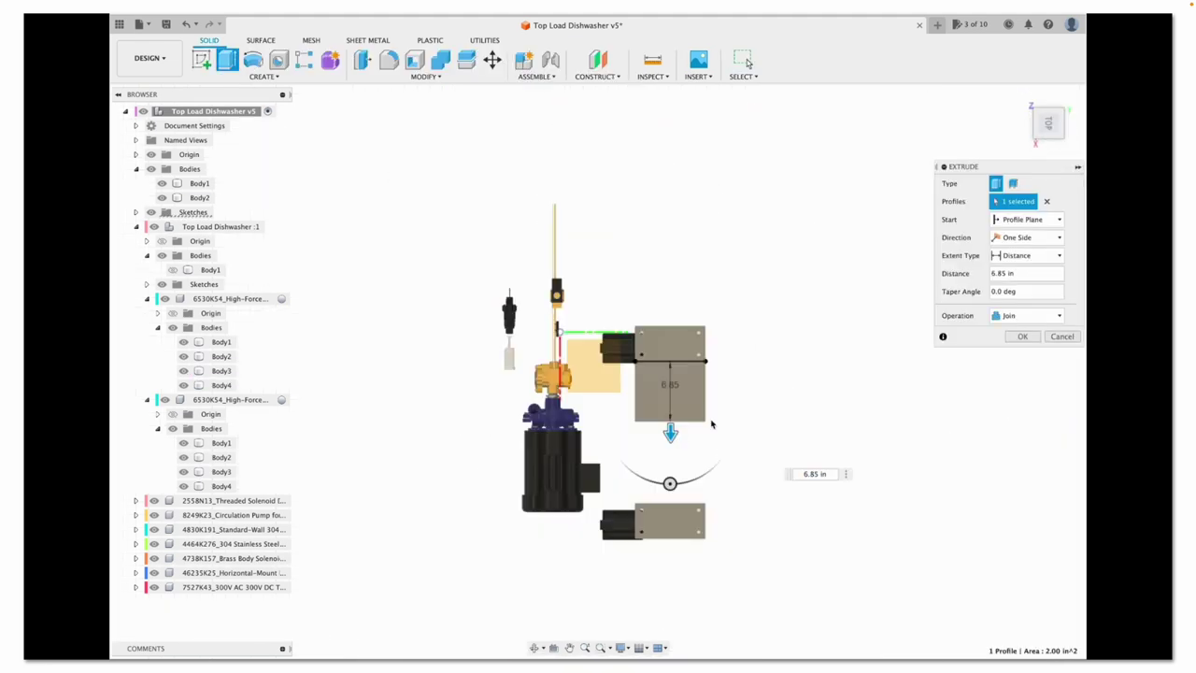
pyautogui.moveTo(669, 426); pyautogui.dragTo(669, 497)
pyautogui.scroll(5, 669, 511)
pyautogui.click(1053, 322)
pyautogui.click(1010, 332)
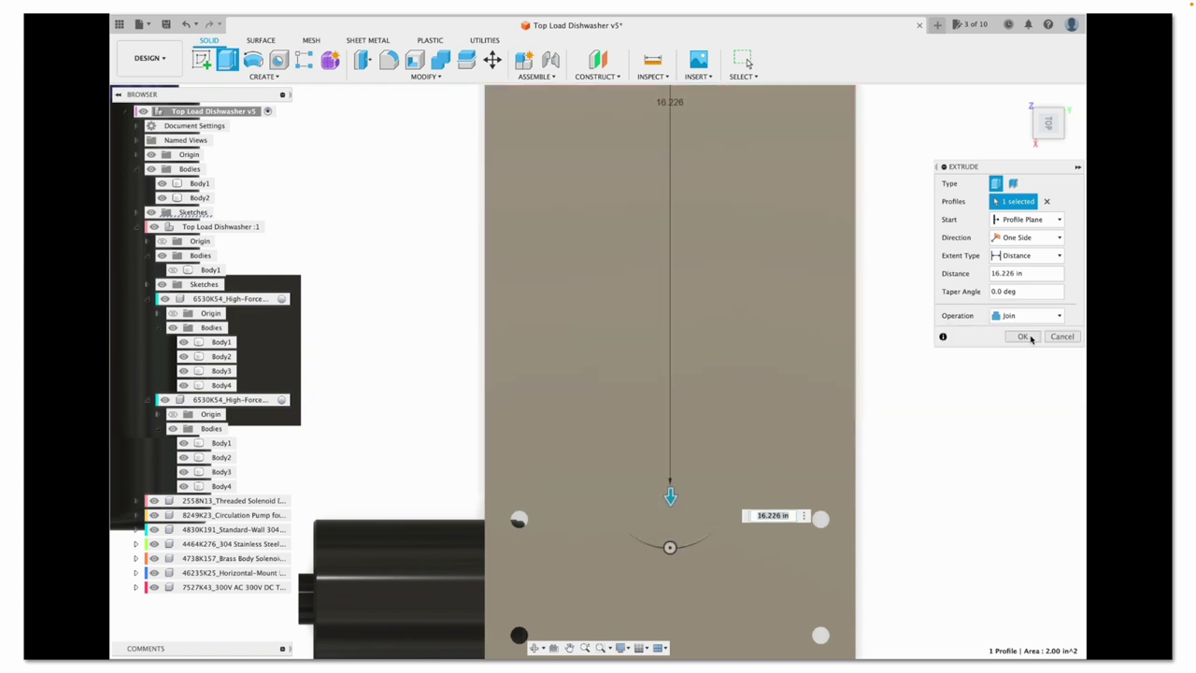
pyautogui.click(1023, 339)
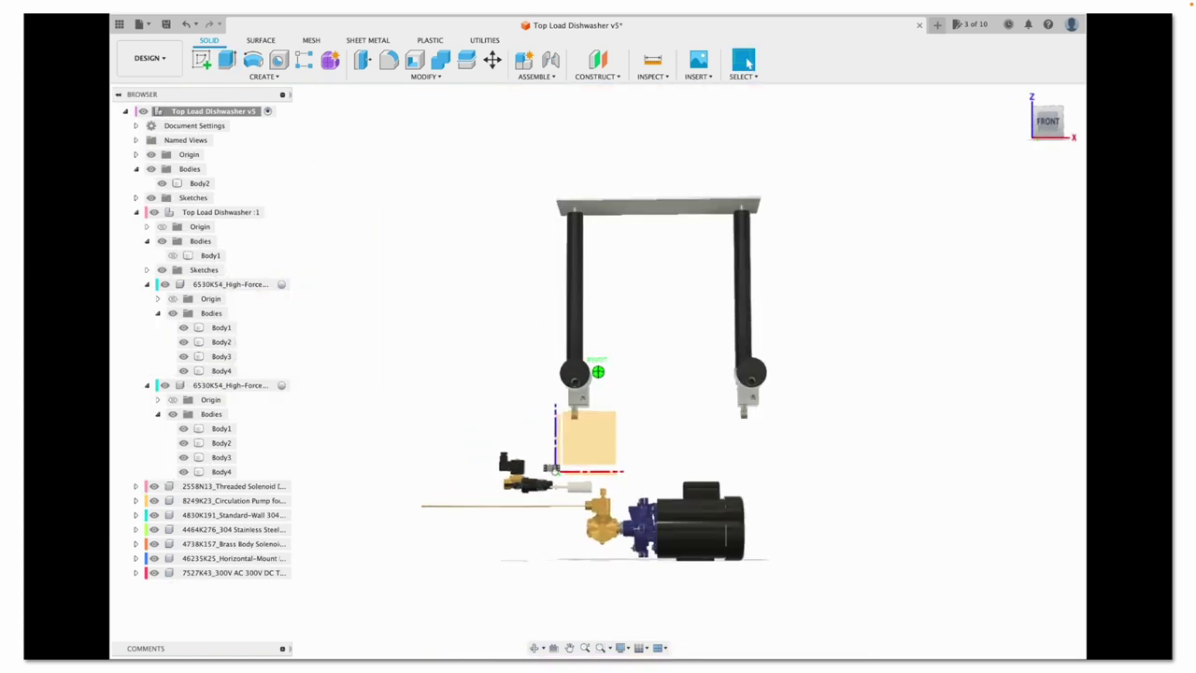
pyautogui.scroll(5, 666, 233)
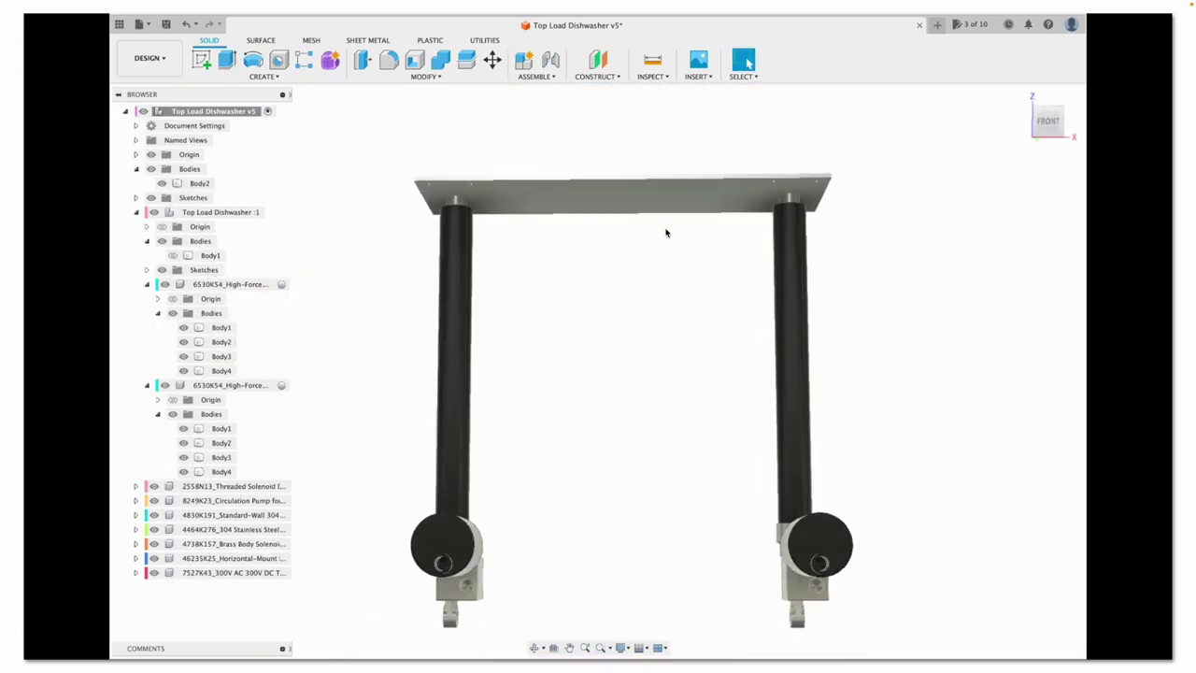
# Start a sketch on the plate underside and draw a construction centreline
pyautogui.click(201, 59)
pyautogui.click(611, 234)
pyautogui.moveTo(796, 521); pyautogui.dragTo(508, 258, button='middle')
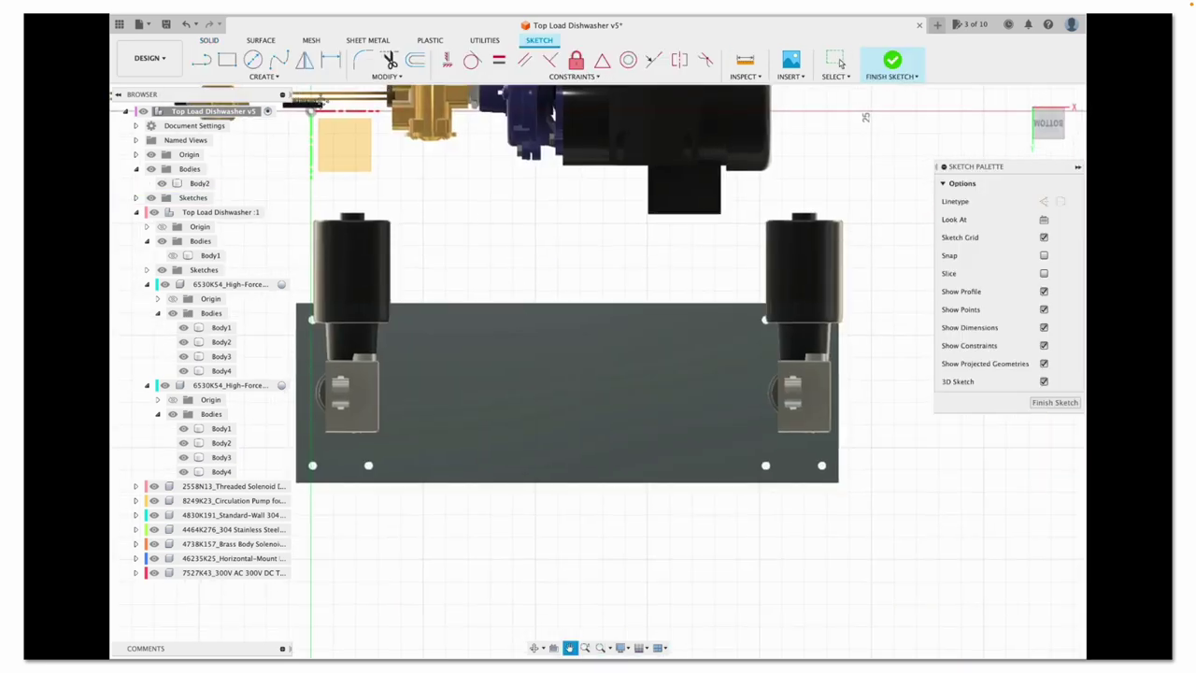
pyautogui.click(201, 60)
pyautogui.click(1045, 203)
pyautogui.click(560, 298)
pyautogui.click(561, 478)
# Draw a 2 in circle on the centreline and a 6 in rectangle, then finish
pyautogui.click(253, 60)
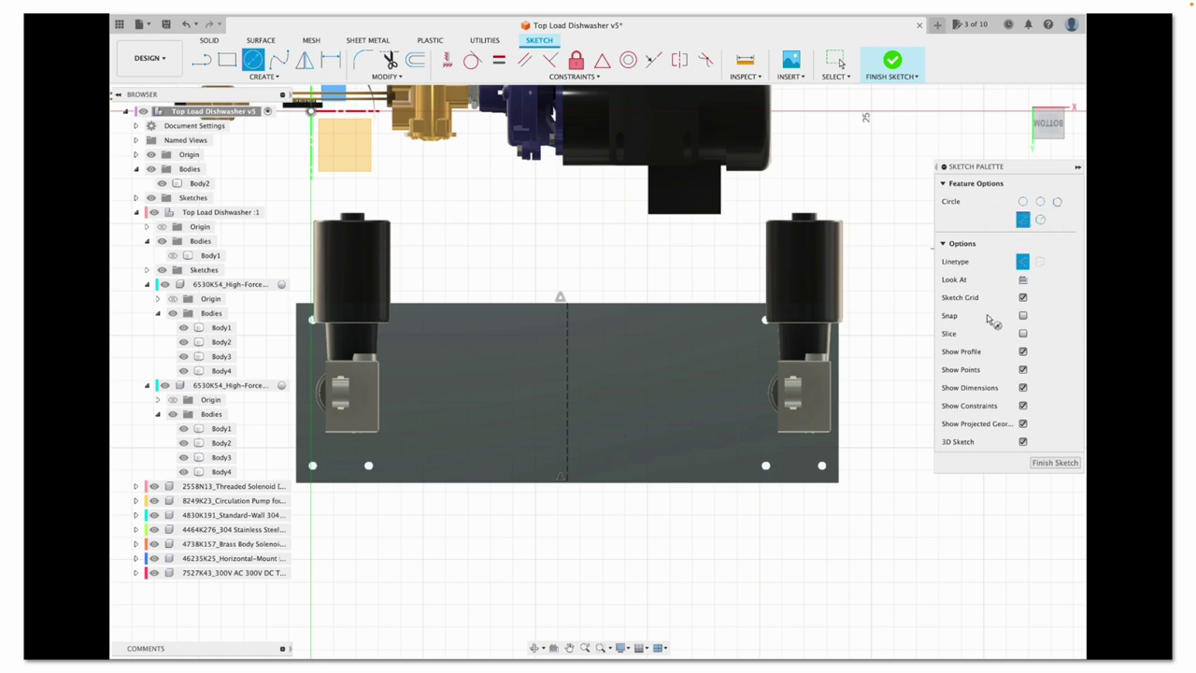
pyautogui.click(567, 391)
pyautogui.write('2')
pyautogui.press('Return')
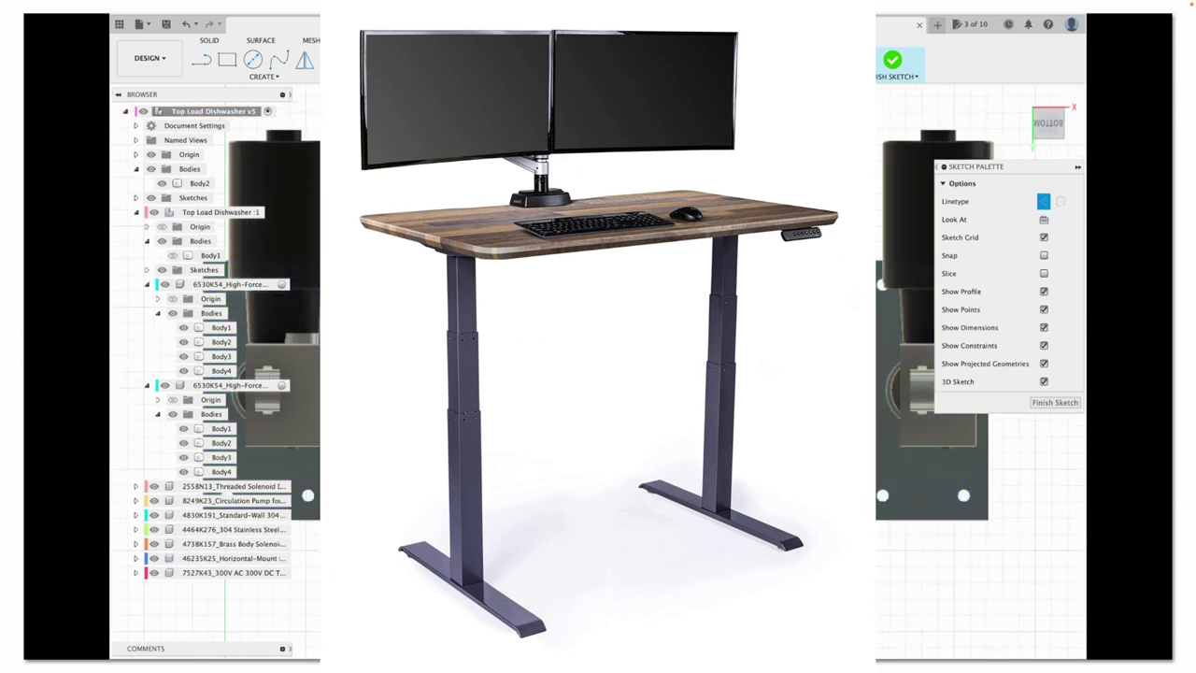
pyautogui.click(265, 76)
pyautogui.click(238, 102)
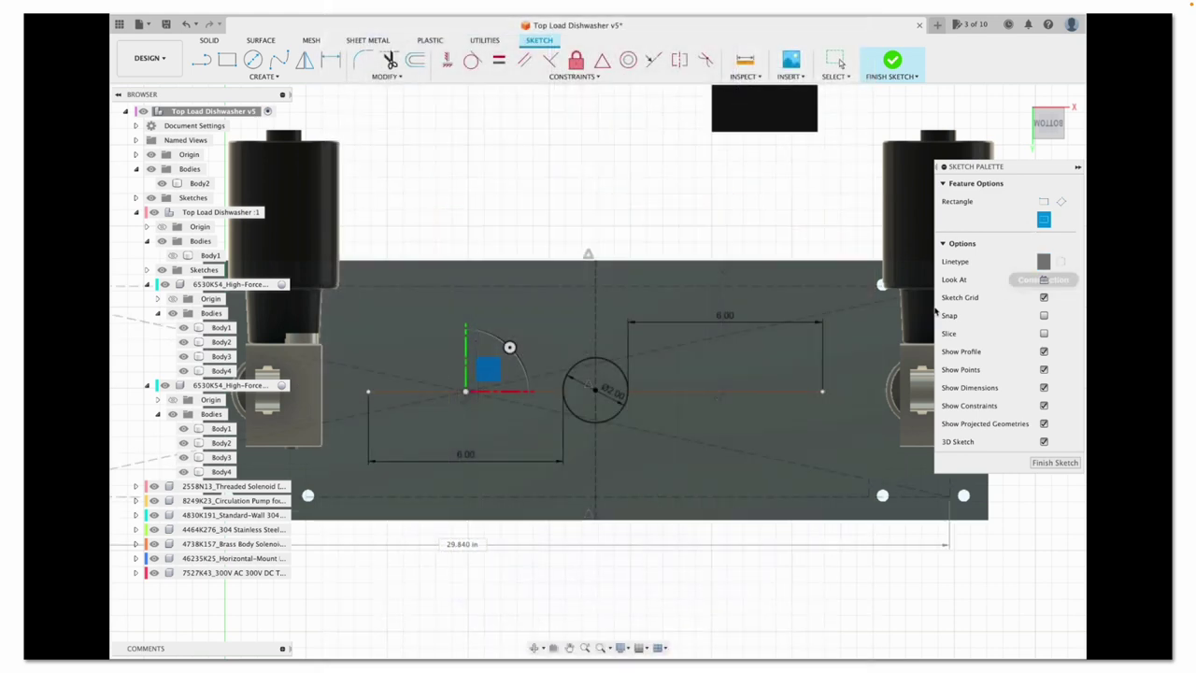
pyautogui.click(368, 392)
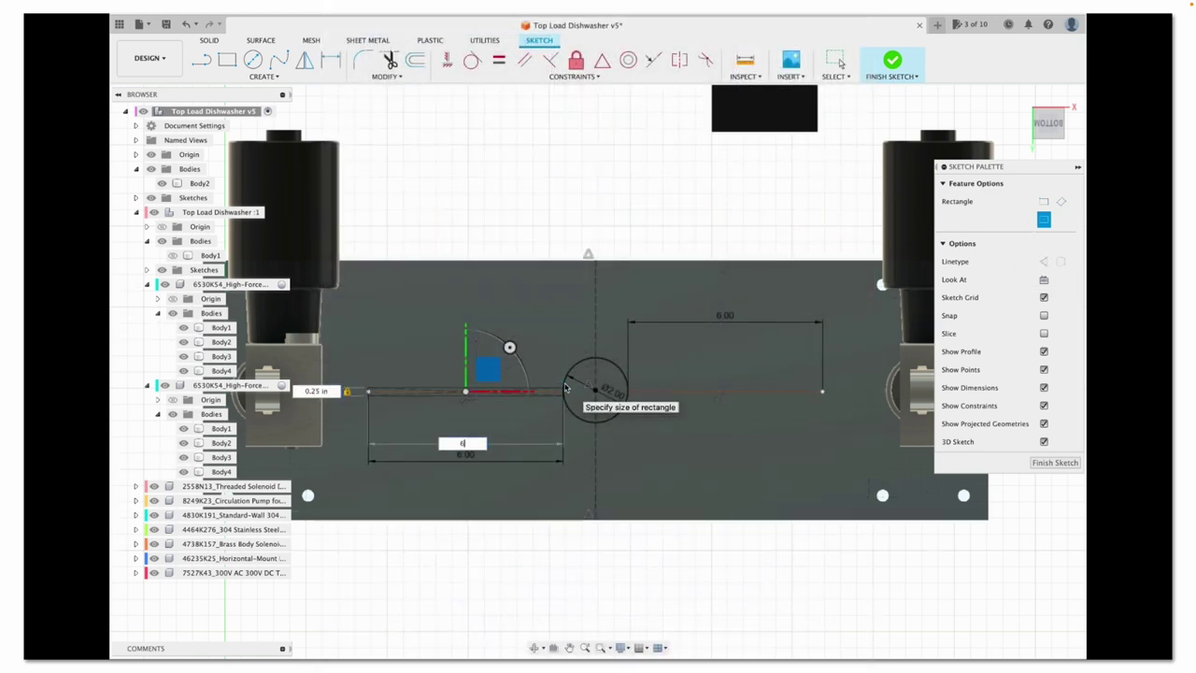
pyautogui.press('Return')
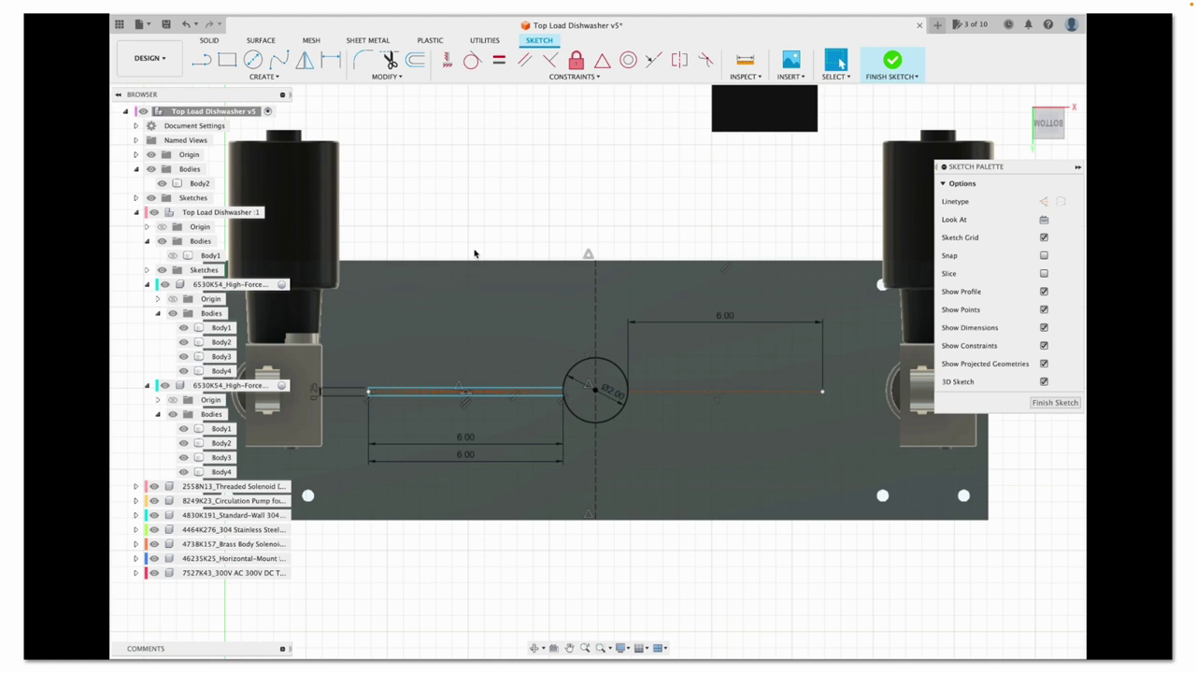
pyautogui.click(1055, 403)
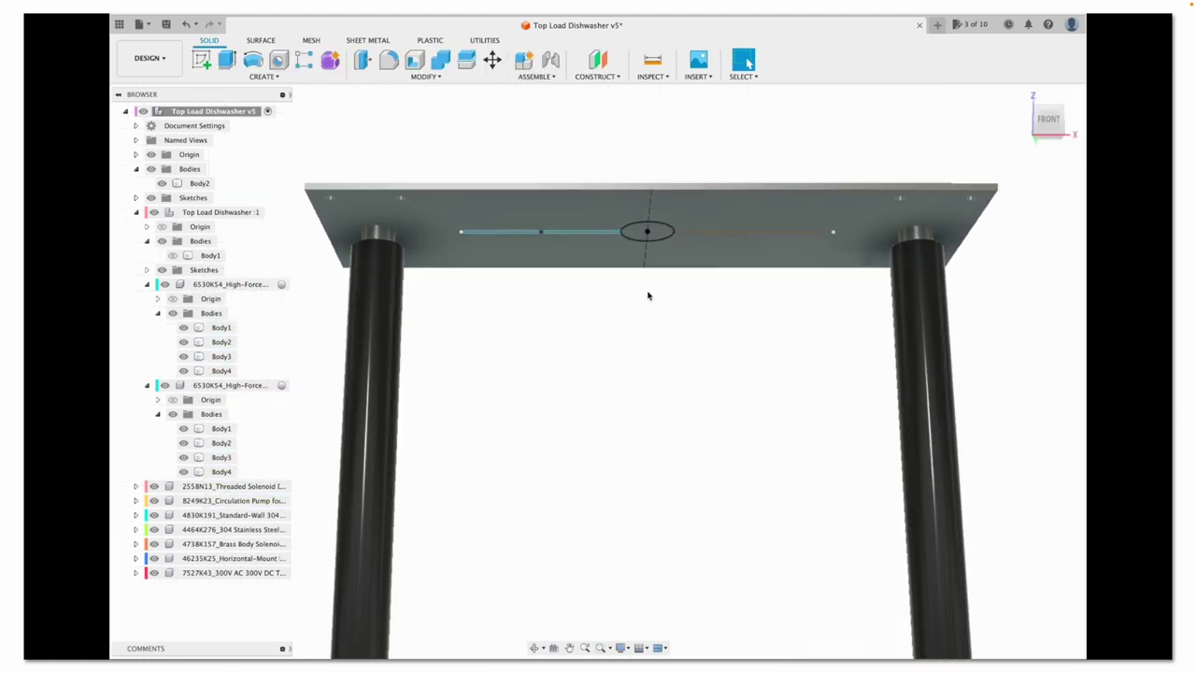
# Extrude the Ø2 in circle downward as a new body to about 22 in
pyautogui.click(227, 59)
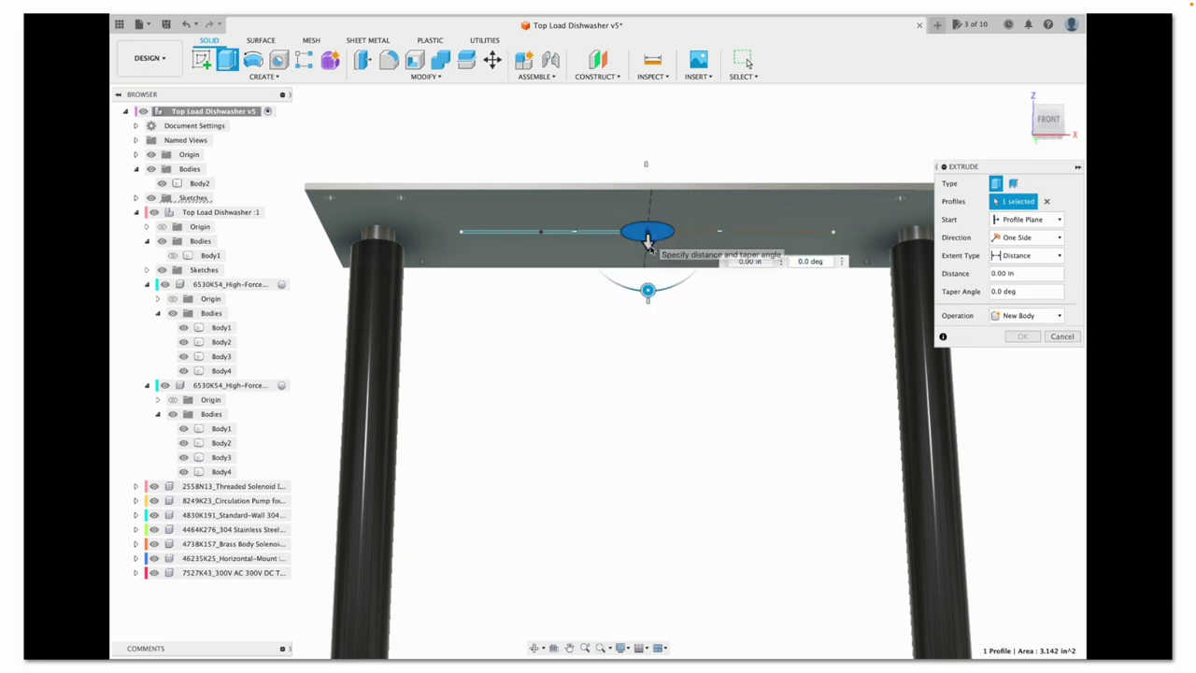
pyautogui.write('18')
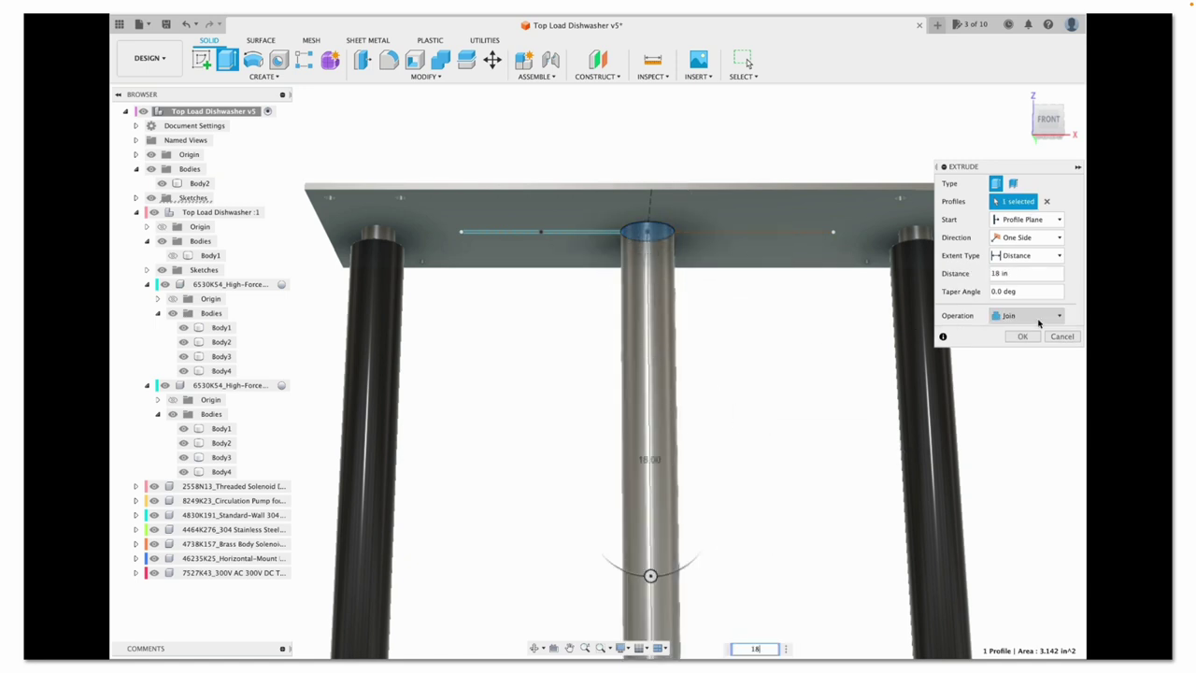
pyautogui.click(1038, 322)
pyautogui.click(1018, 368)
pyautogui.click(1019, 97)
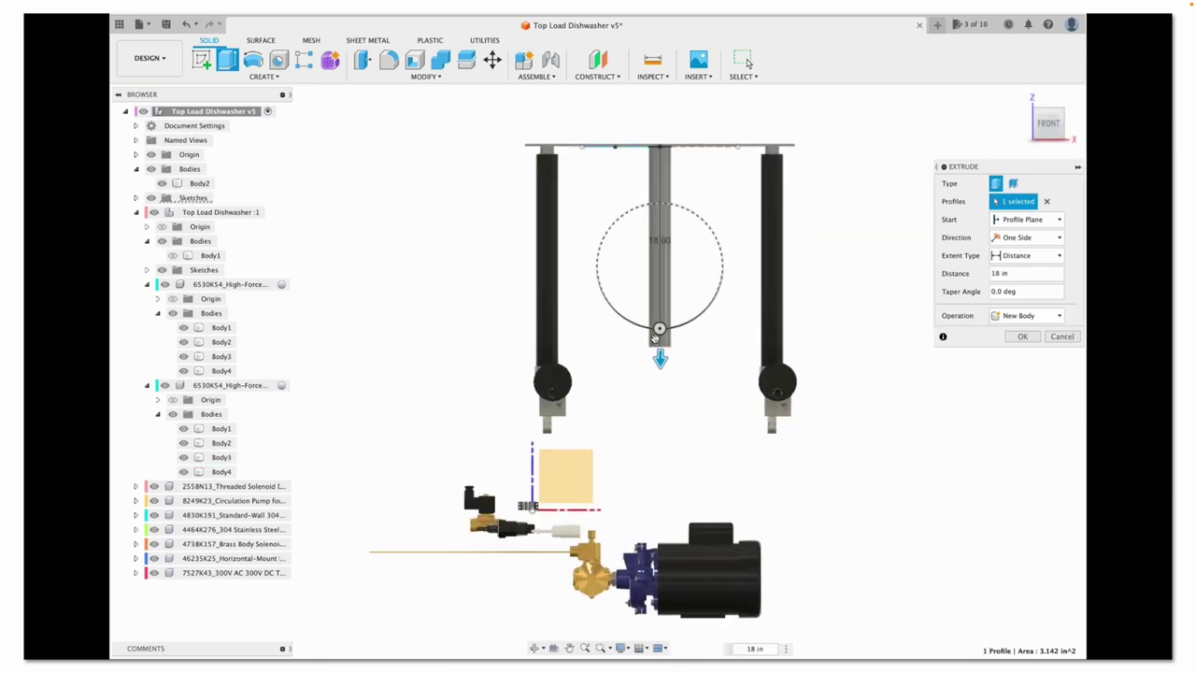
pyautogui.scroll(2, 658, 342)
pyautogui.moveTo(659, 359); pyautogui.dragTo(660, 387)
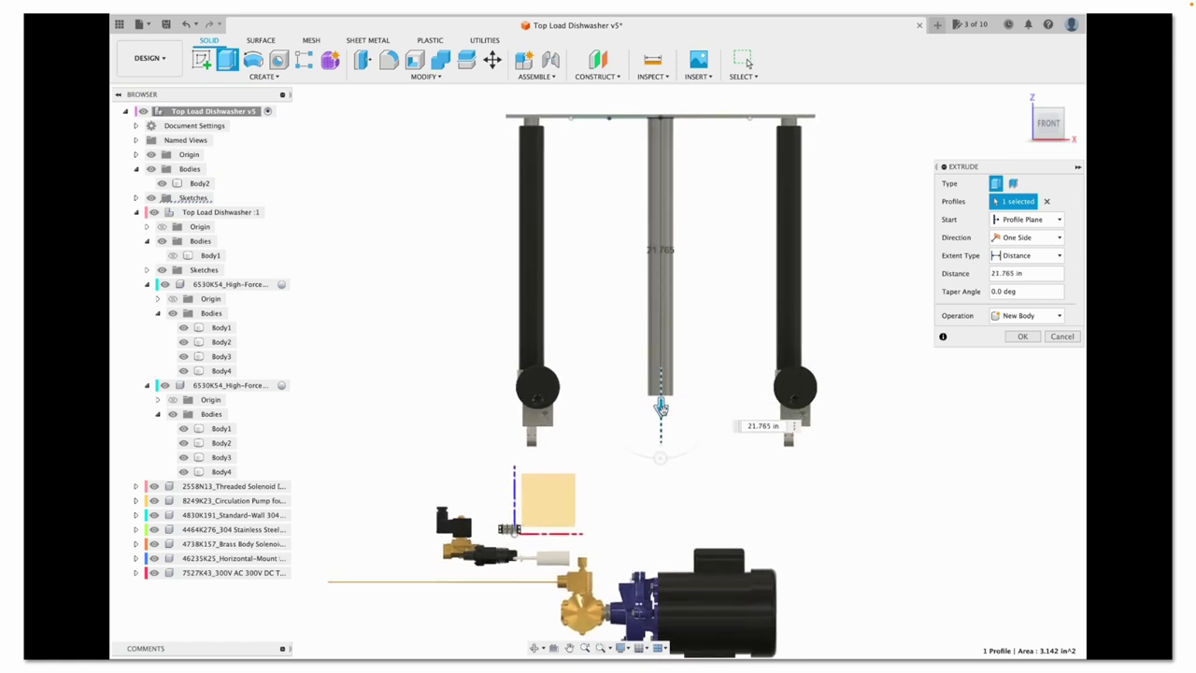
pyautogui.moveTo(660, 407); pyautogui.dragTo(660, 411)
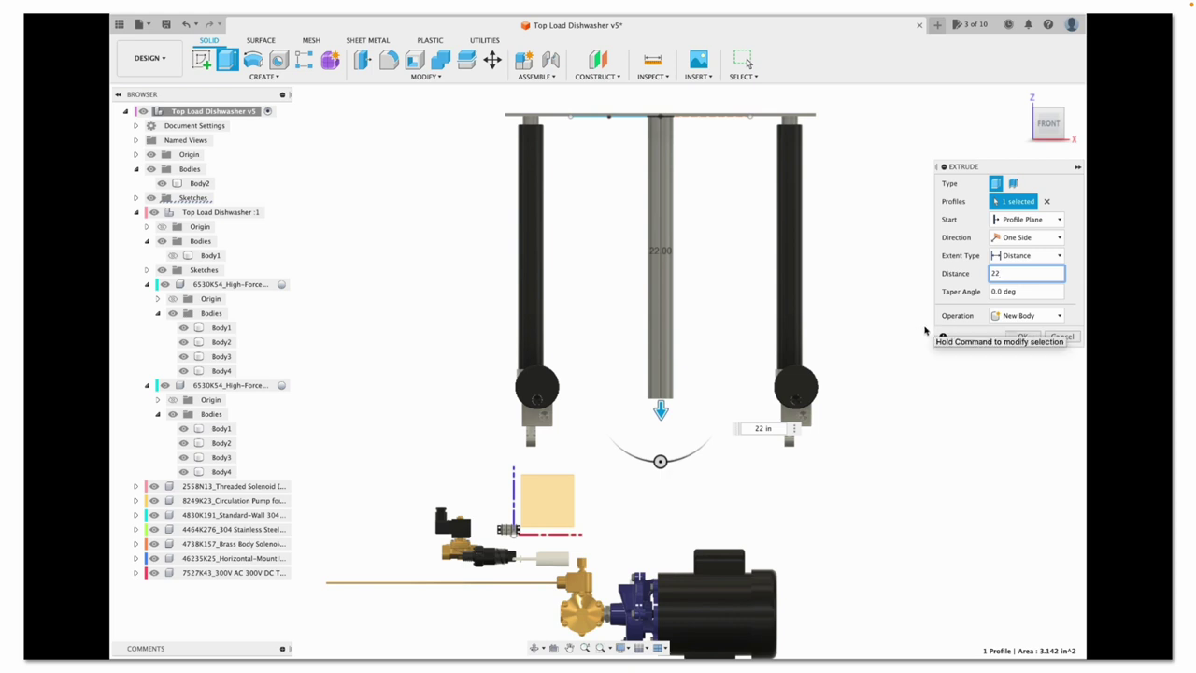
# Confirm the 22 in rod and make Sketch3 visible on the plate
pyautogui.click(1024, 336)
pyautogui.click(1021, 95)
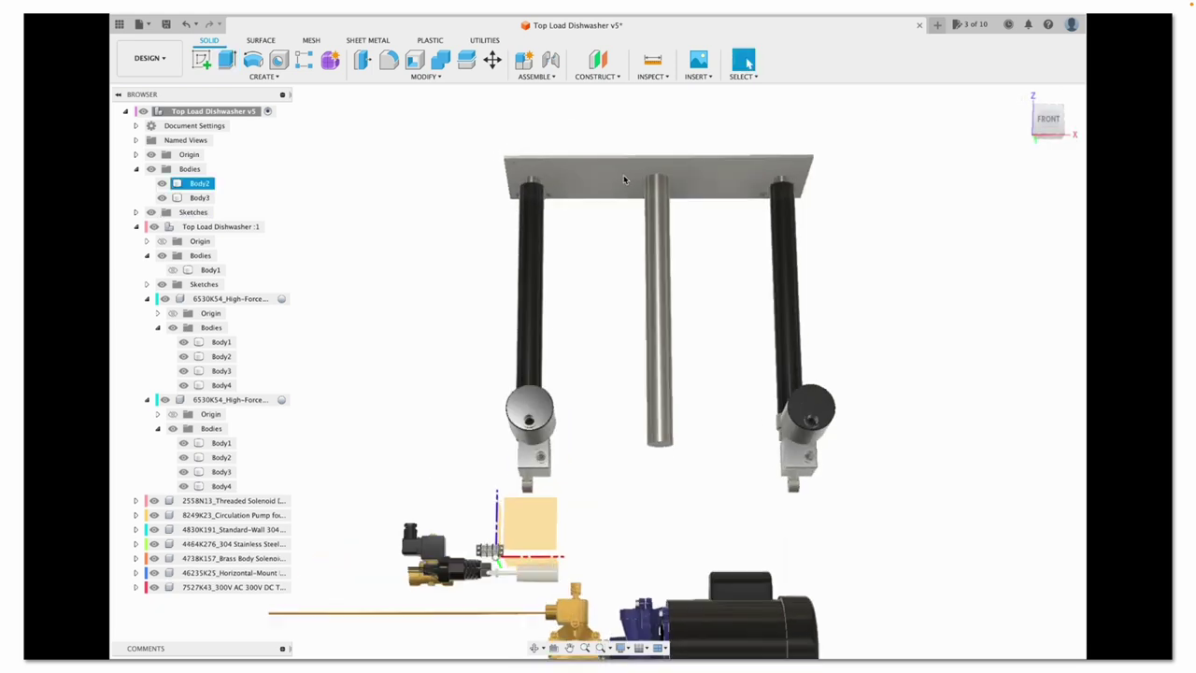
pyautogui.click(136, 212)
pyautogui.click(161, 256)
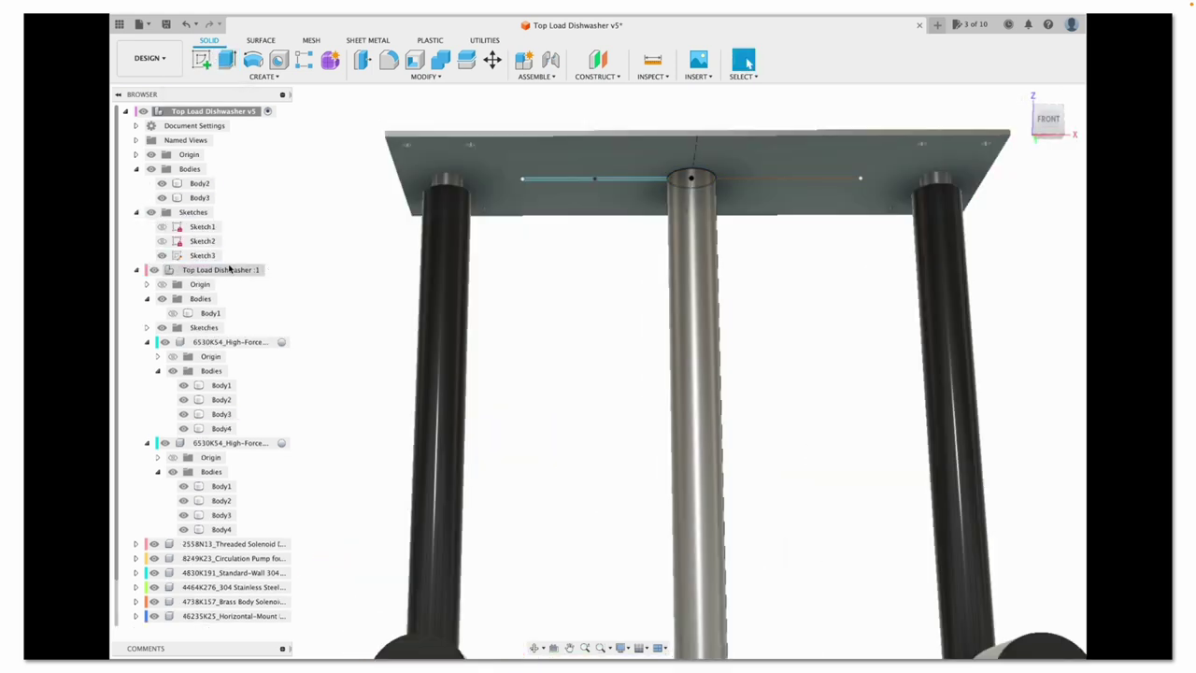
# Extrude the Sketch3 profile 2 in under the plate as a new body
pyautogui.press('e')
pyautogui.click(579, 182)
pyautogui.moveTo(630, 233); pyautogui.dragTo(631, 308)
pyautogui.click(1026, 315)
pyautogui.click(1018, 365)
pyautogui.click(1014, 273)
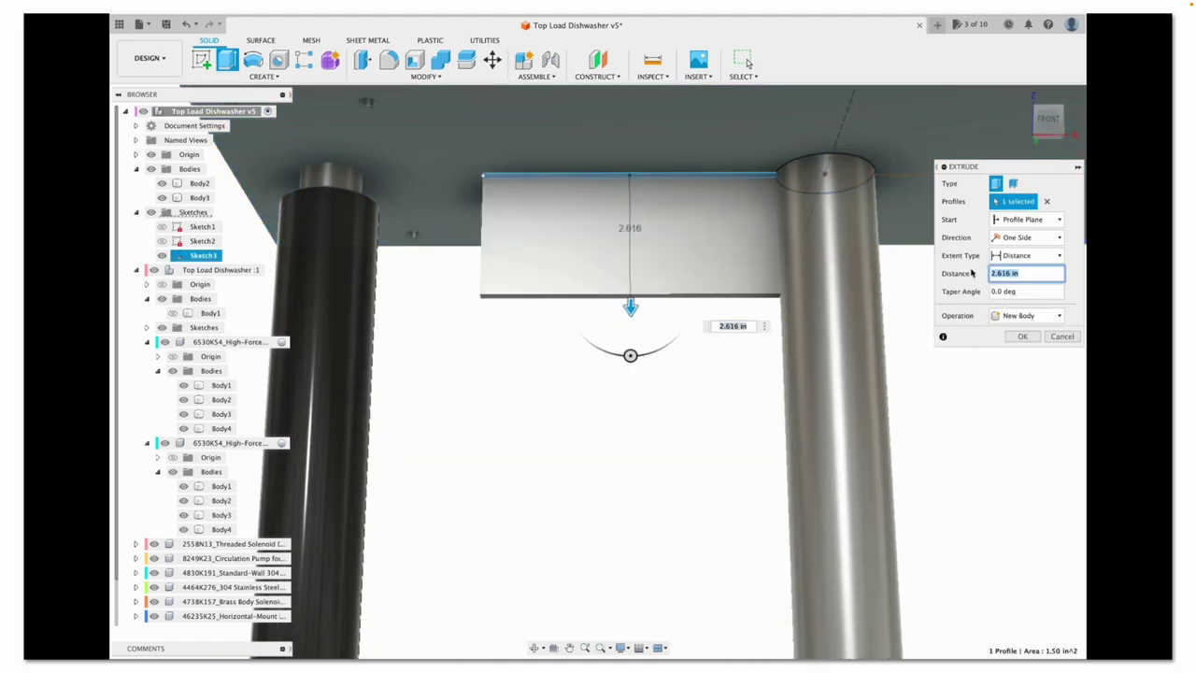
pyautogui.write('2')
pyautogui.click(1021, 337)
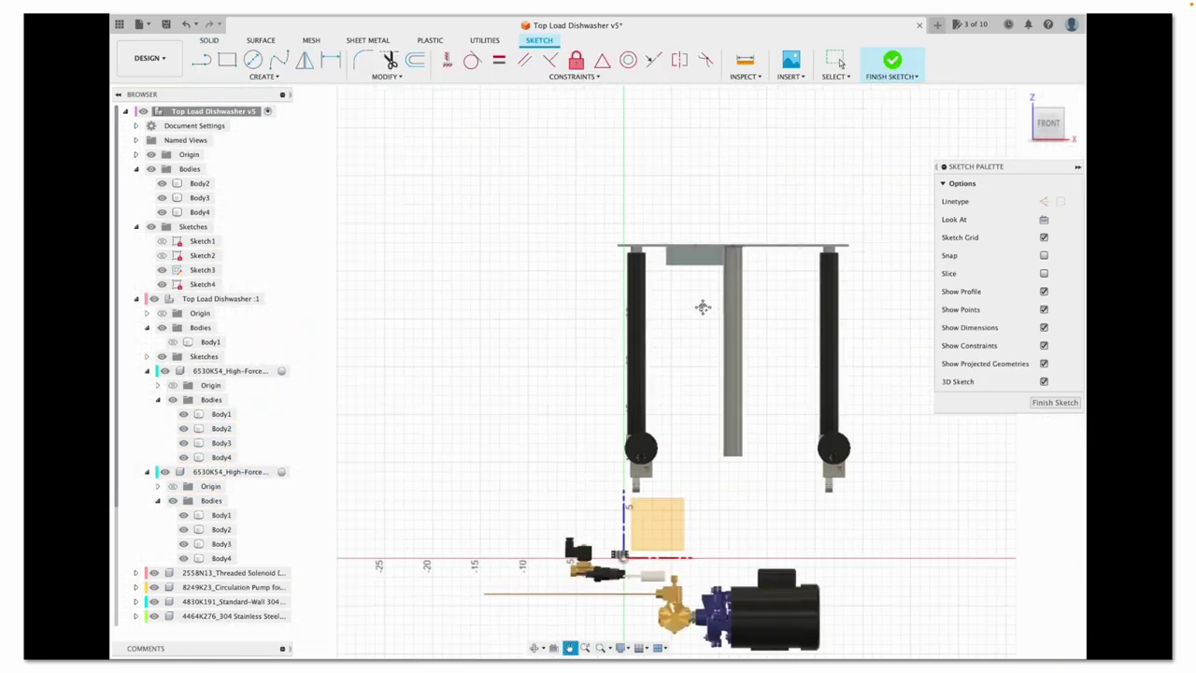
# Sketch a diagonal across the block and cut it to leave a triangular gusset
pyautogui.scroll(5, 702, 306)
pyautogui.click(585, 299)
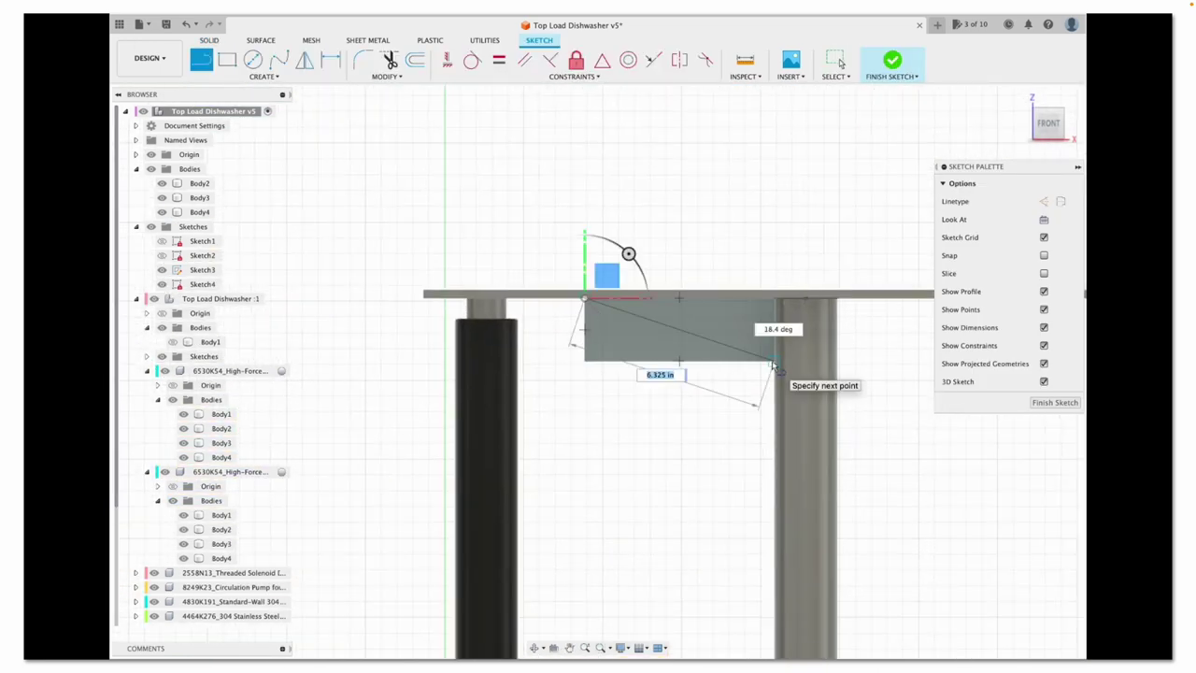
pyautogui.click(1054, 402)
pyautogui.press('e')
pyautogui.moveTo(624, 198); pyautogui.dragTo(628, 230)
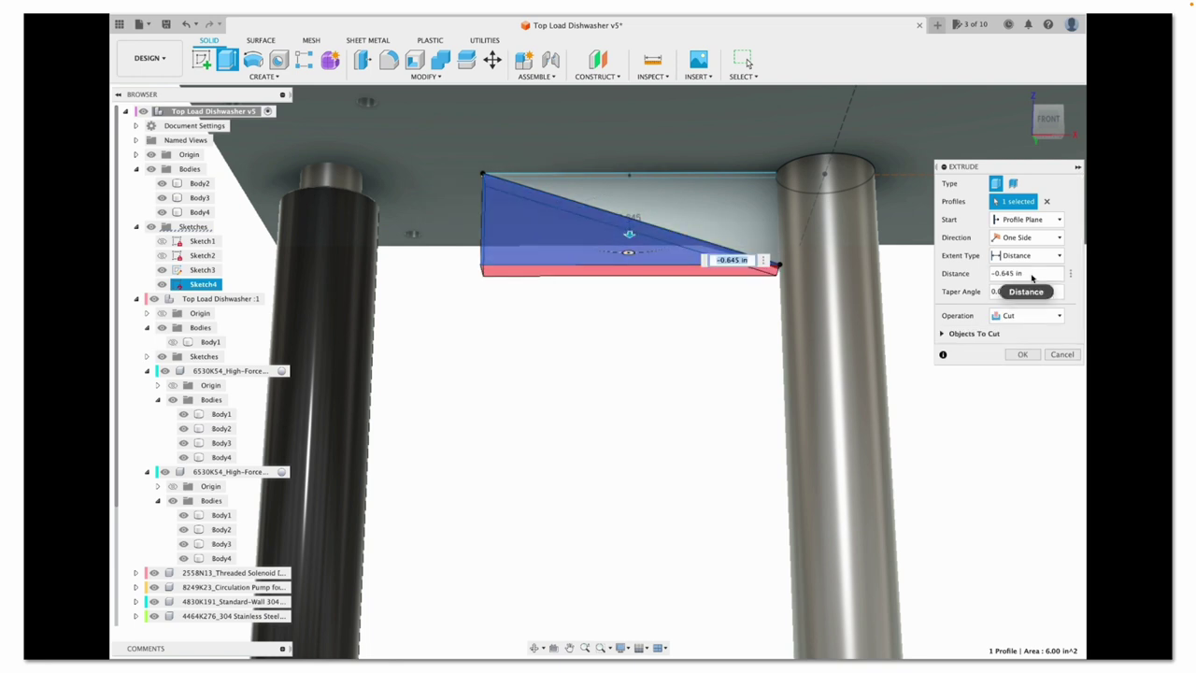
pyautogui.press('Return')
pyautogui.scroll(5, 873, 300)
pyautogui.scroll(-5, 931, 355)
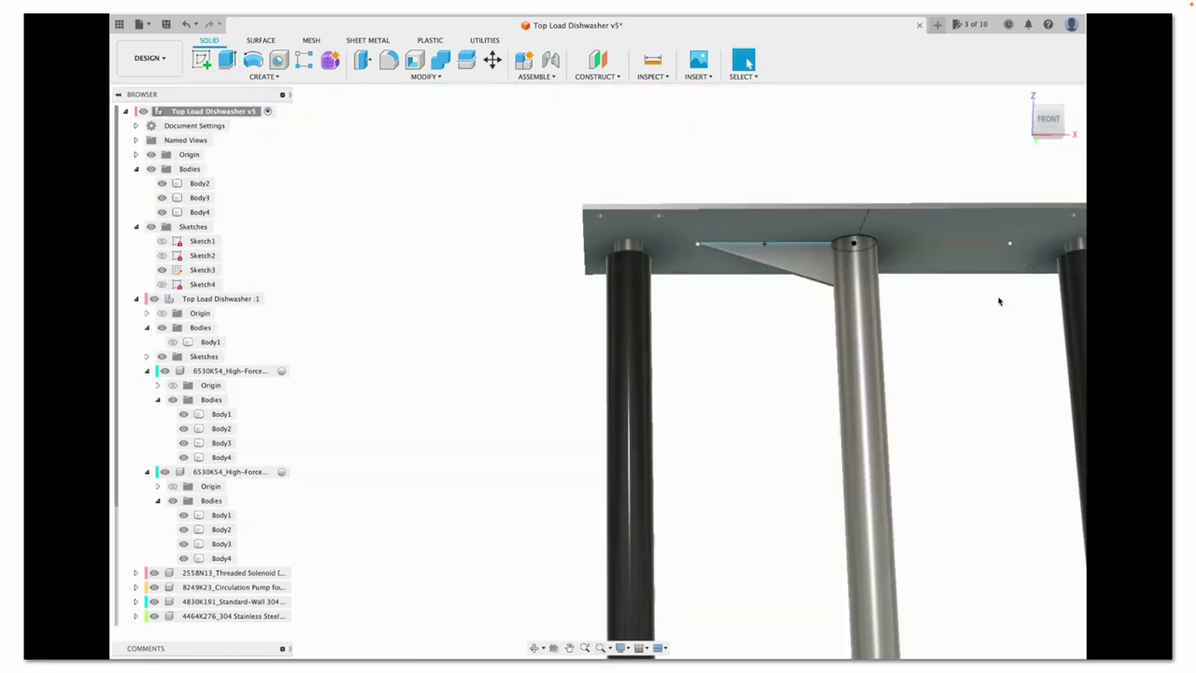
pyautogui.scroll(2, 744, 283)
# Try mirroring the triangular gusset, then cancel the Mirror command
pyautogui.click(569, 647)
pyautogui.moveTo(523, 90); pyautogui.dragTo(440, 112)
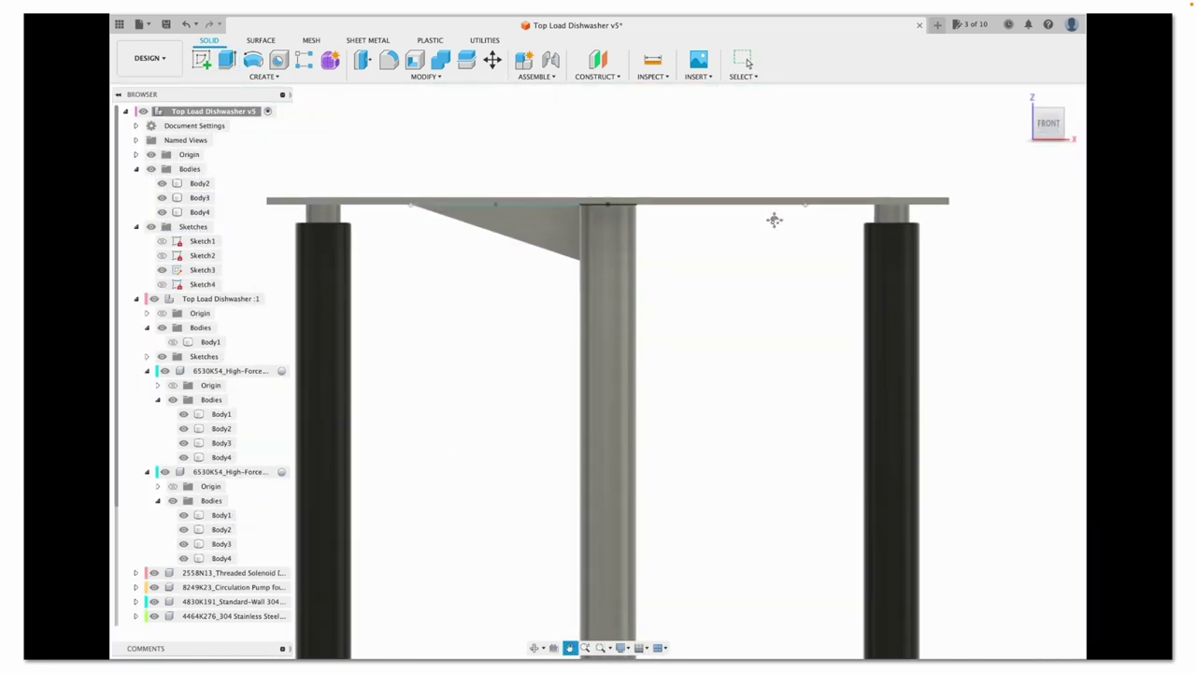
pyautogui.click(492, 59)
pyautogui.click(560, 238)
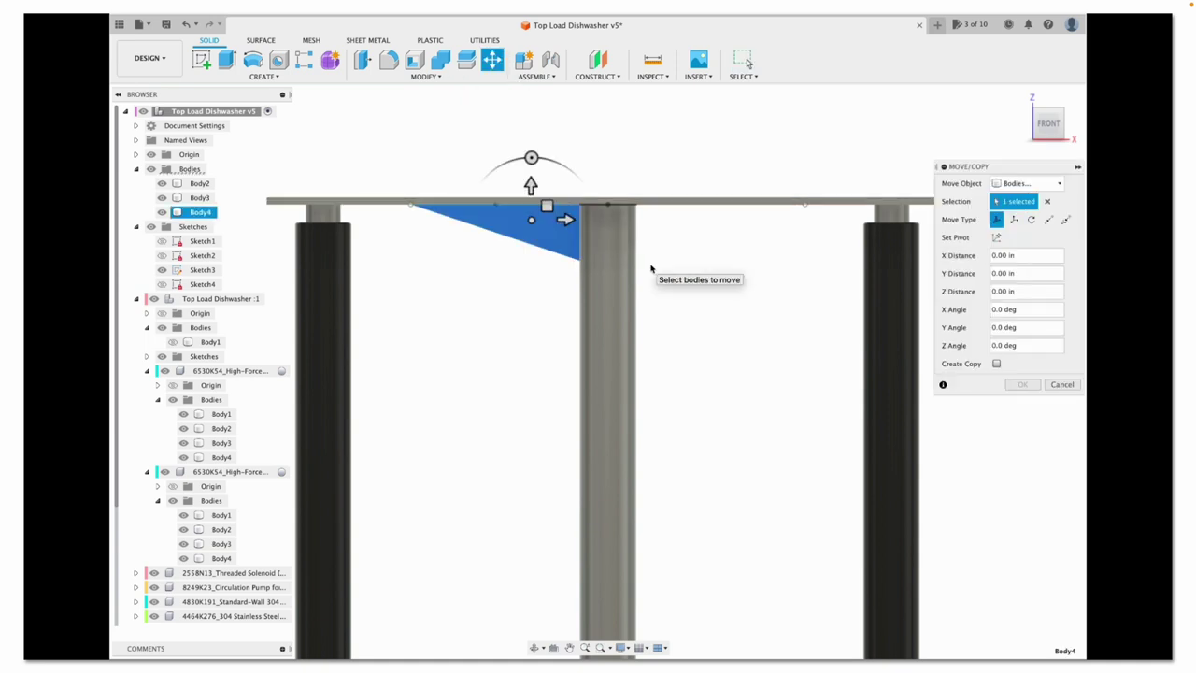
pyautogui.click(264, 76)
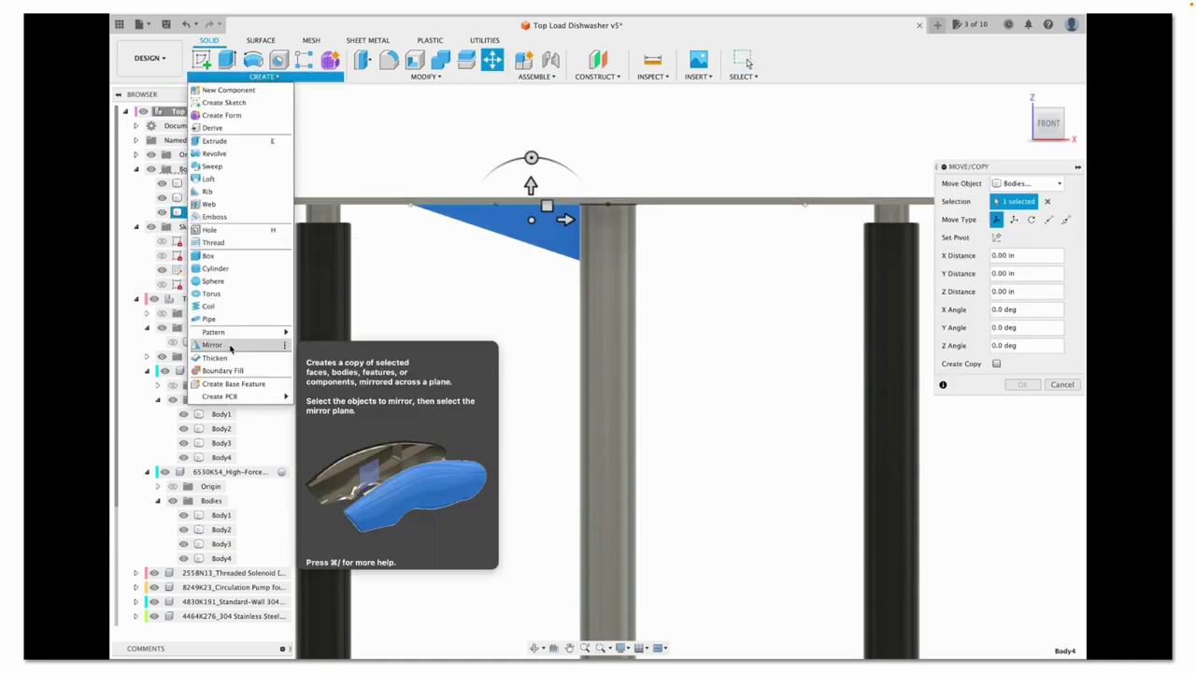
pyautogui.click(213, 345)
pyautogui.click(549, 241)
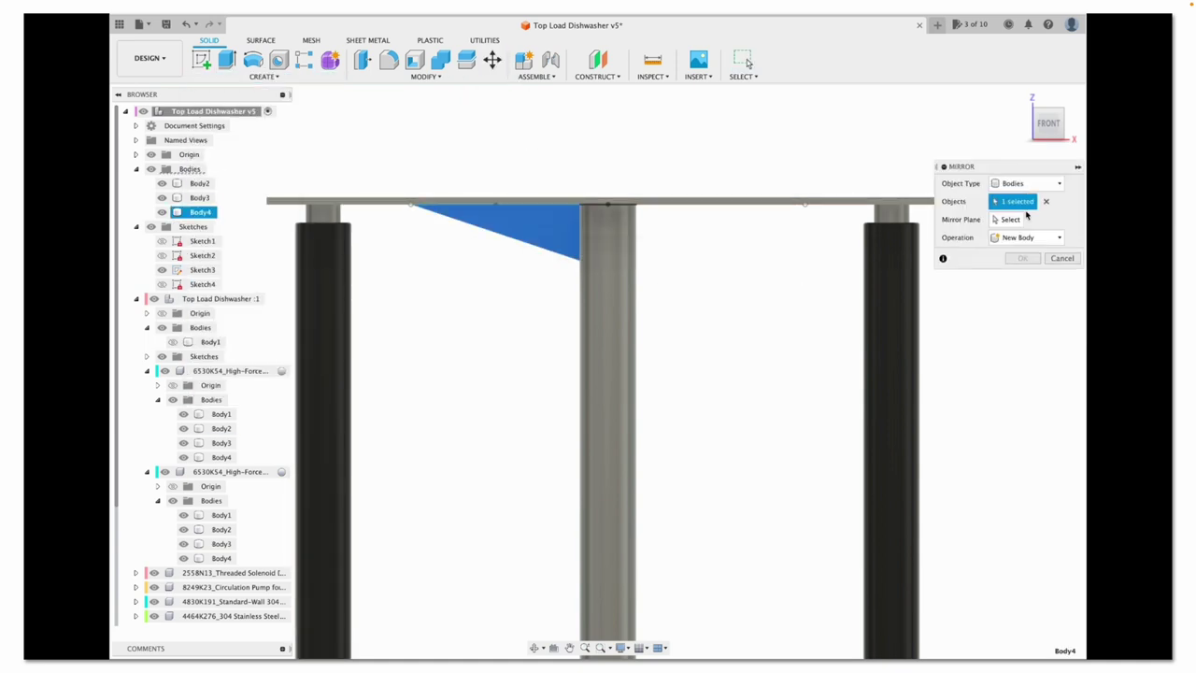
pyautogui.click(1021, 98)
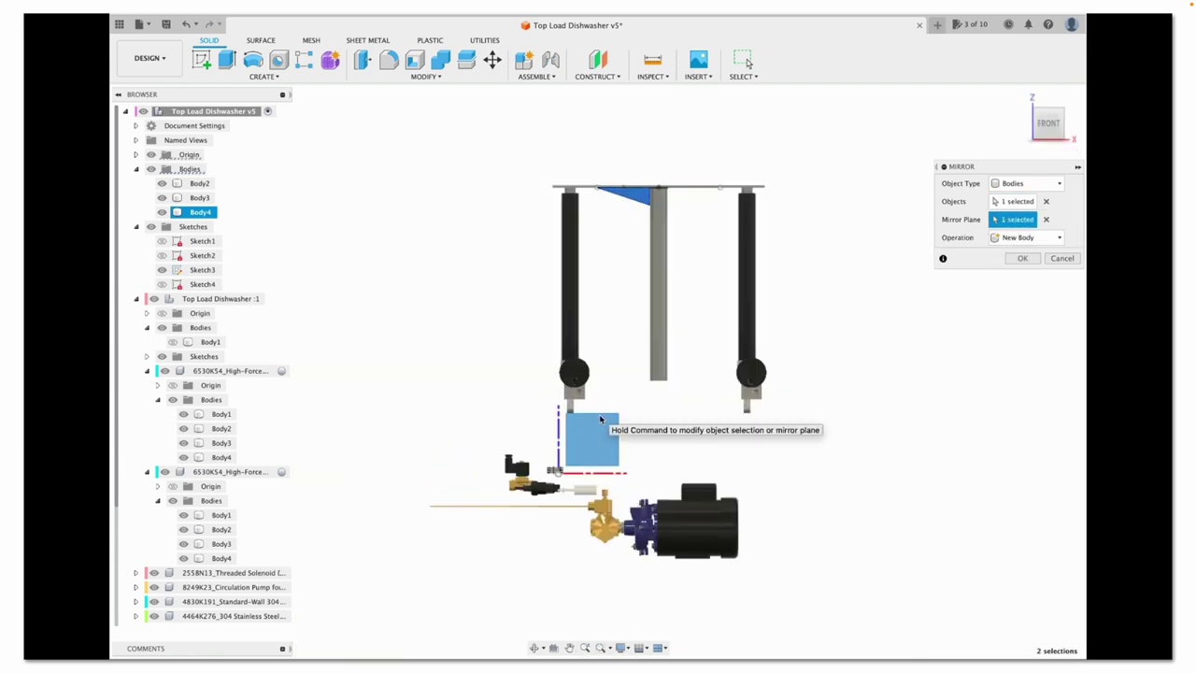
pyautogui.click(1061, 259)
# Copy the gusset as Body5, rotate it 180° about Y and slide it across the post
pyautogui.scroll(5, 630, 210)
pyautogui.press('m')
pyautogui.click(638, 169)
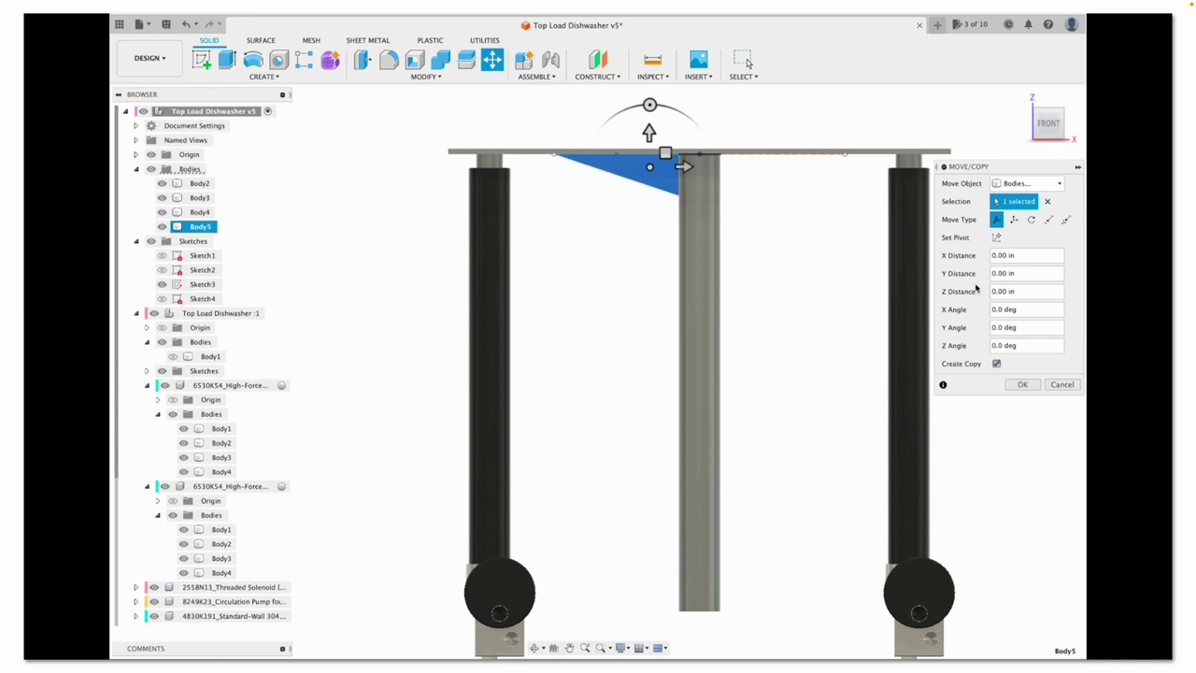
pyautogui.click(1051, 147)
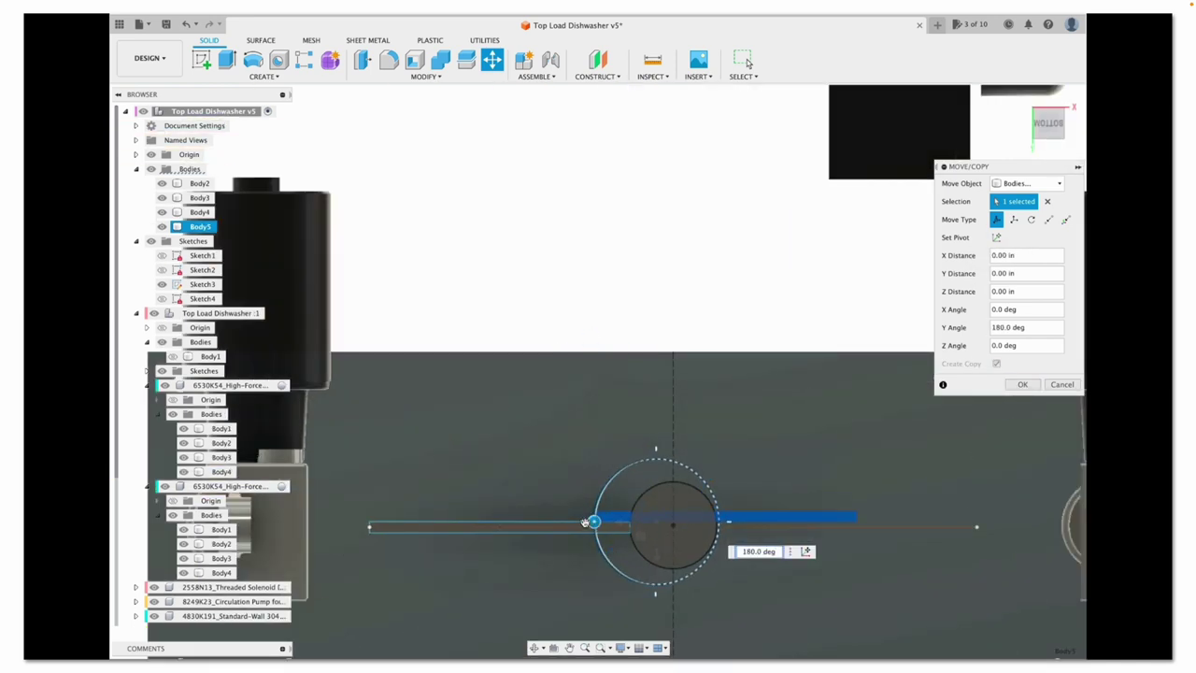
pyautogui.scroll(4, 752, 521)
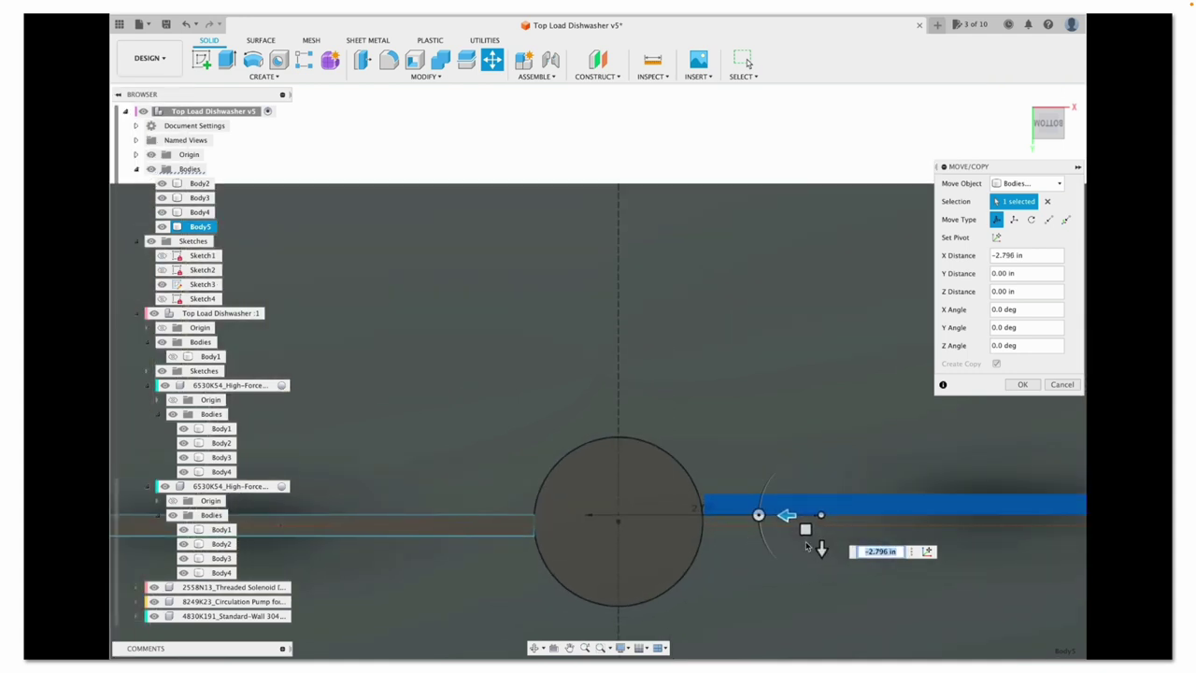
pyautogui.moveTo(819, 555); pyautogui.dragTo(821, 561)
pyautogui.scroll(2, 756, 581)
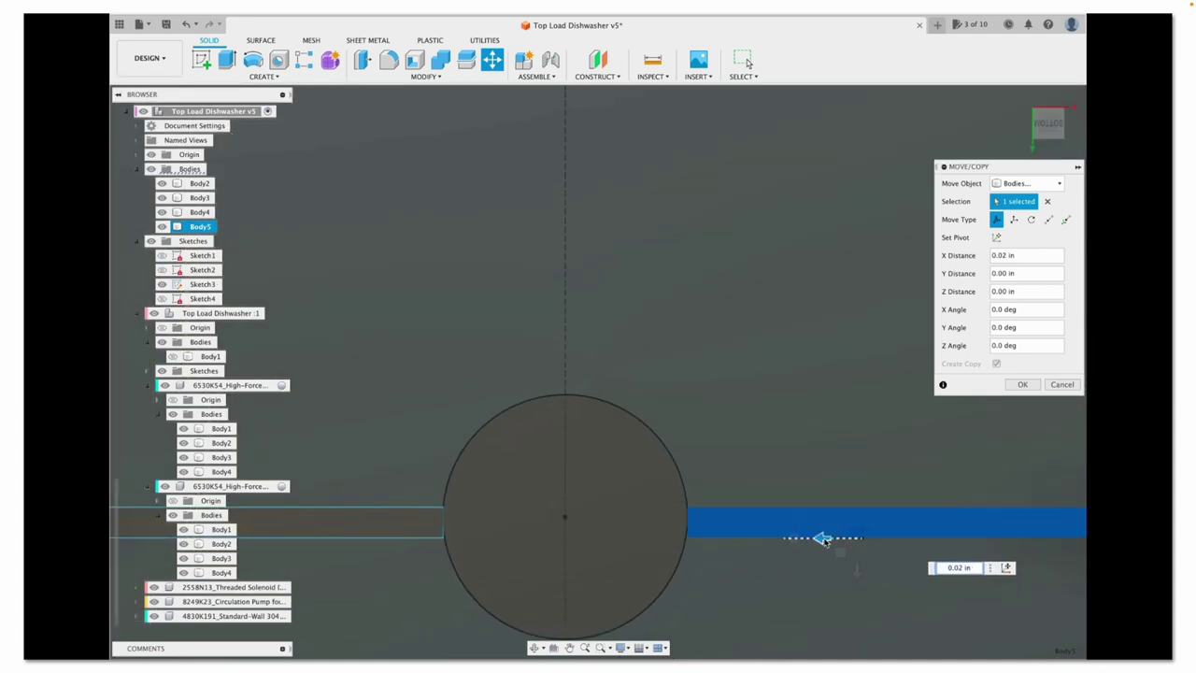
pyautogui.click(1021, 384)
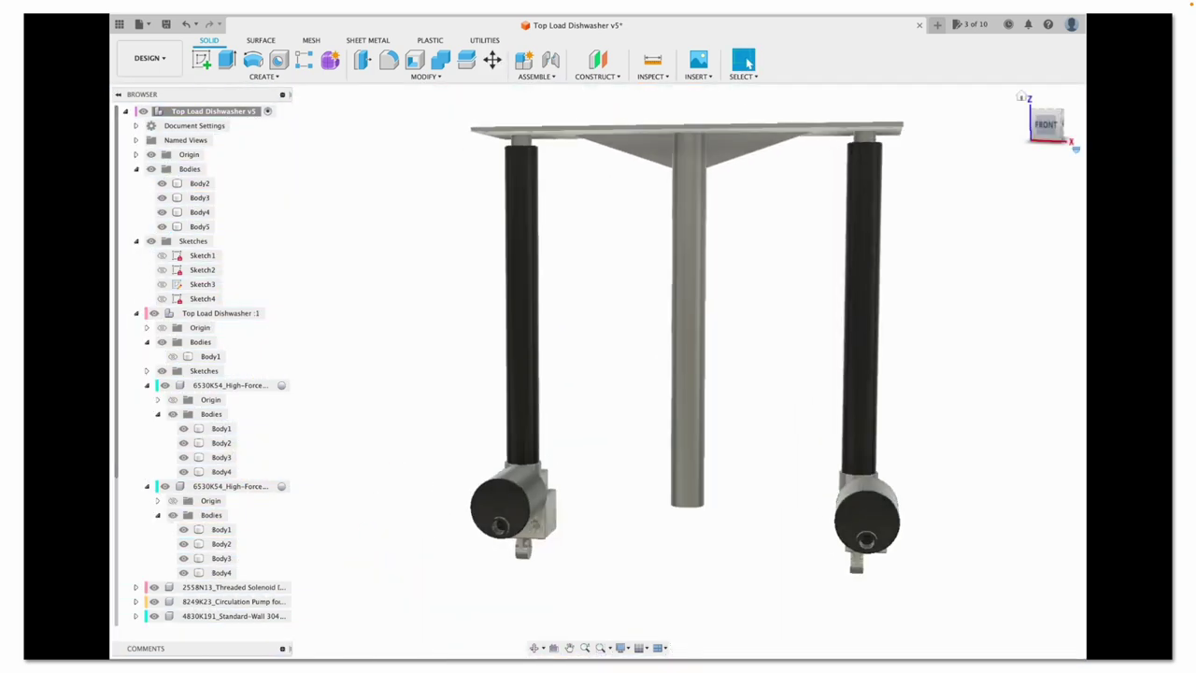
# Shell the centre post's end face with a 0.125 in inside wall thickness
pyautogui.click(1048, 142)
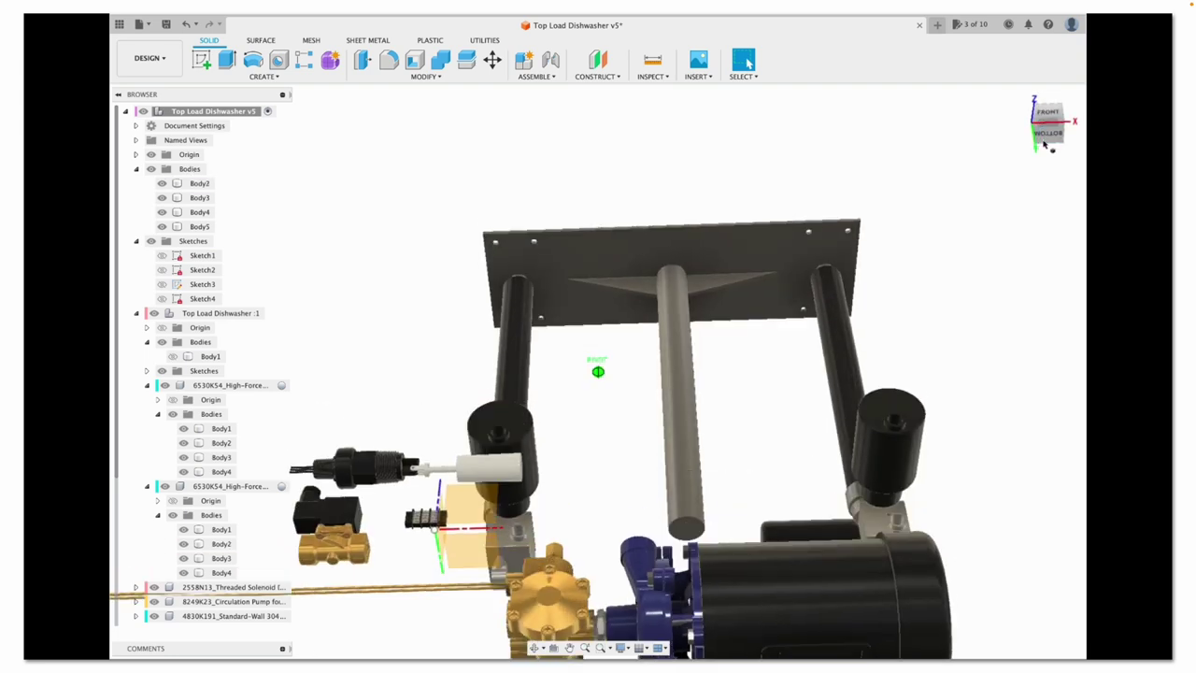
pyautogui.press('s')
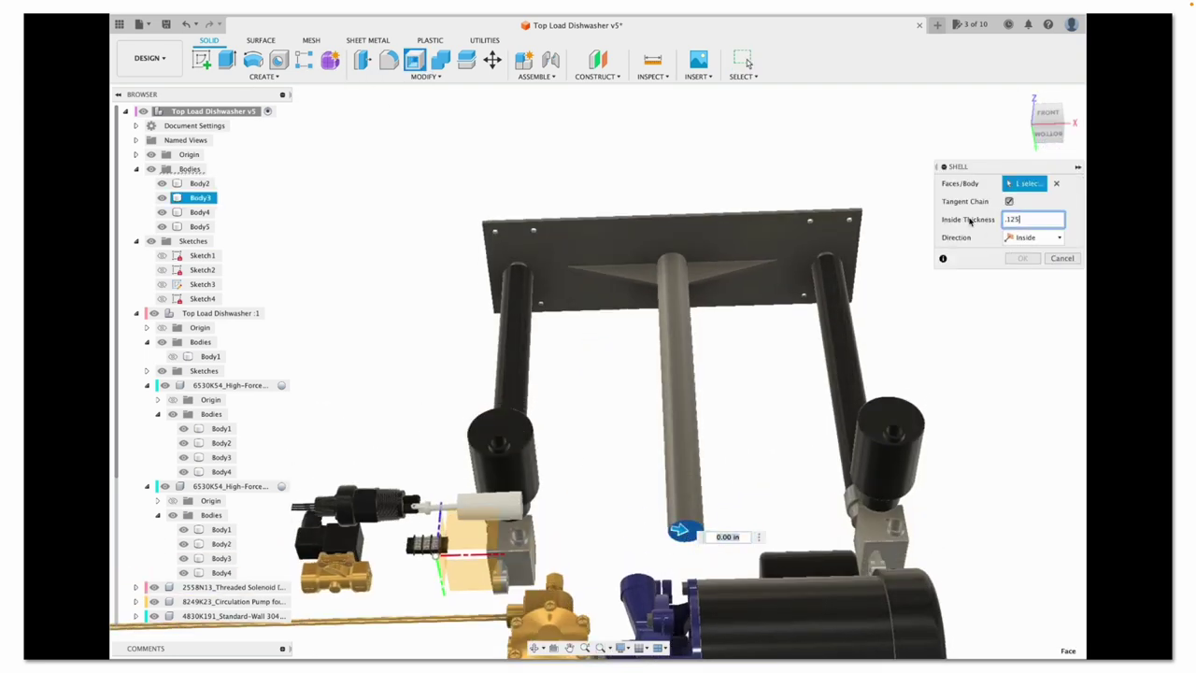
pyautogui.press('Return')
pyautogui.click(1048, 113)
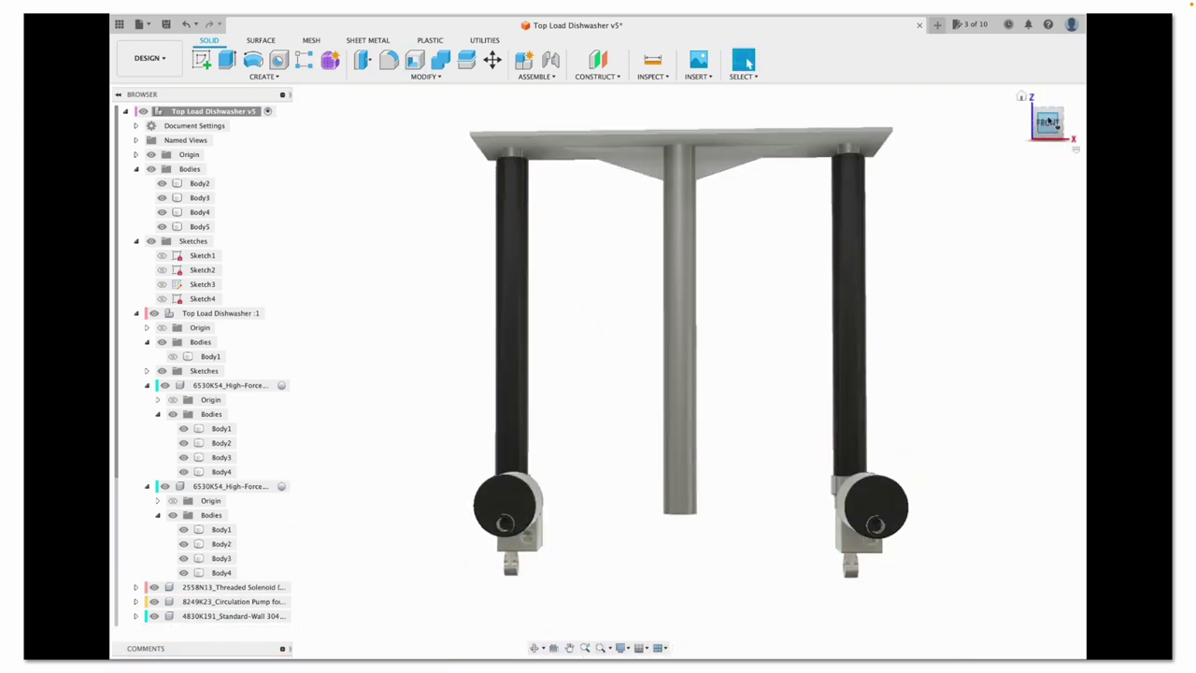
pyautogui.click(1021, 96)
pyautogui.keyDown('shift'); pyautogui.moveTo(598, 372); pyautogui.dragTo(664, 374, button='middle'); pyautogui.keyUp('shift')
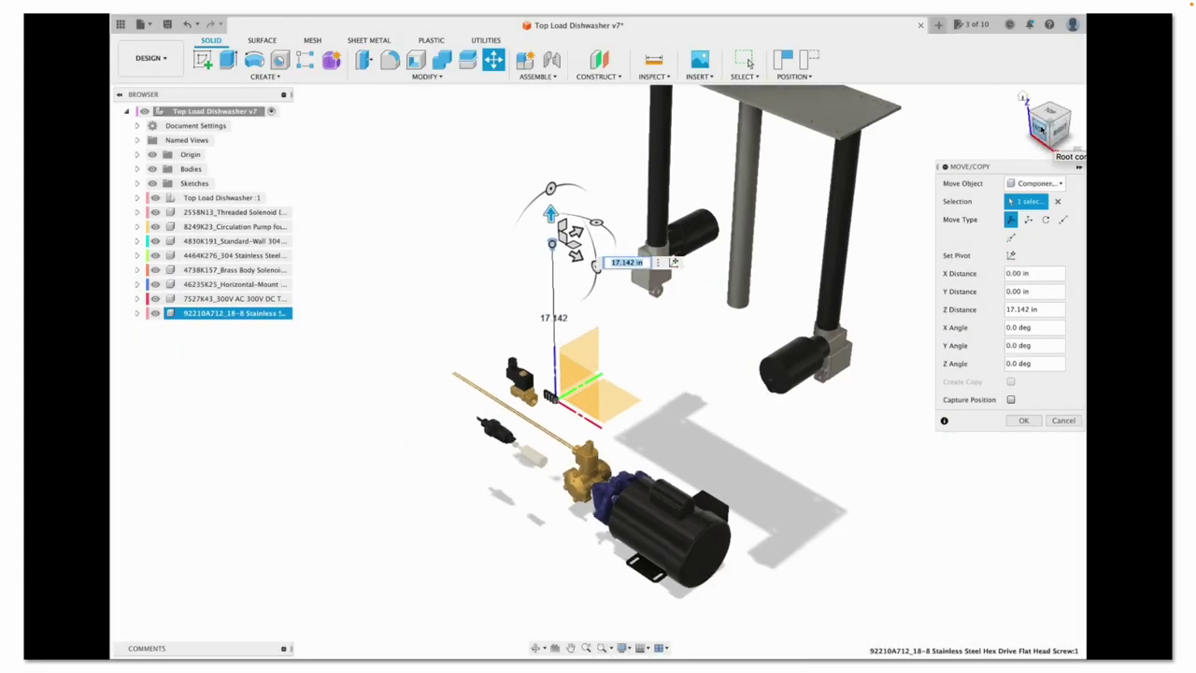
# Raise the flat head screw, centre it over the leg and seat it into the plate hole
pyautogui.click(1051, 126)
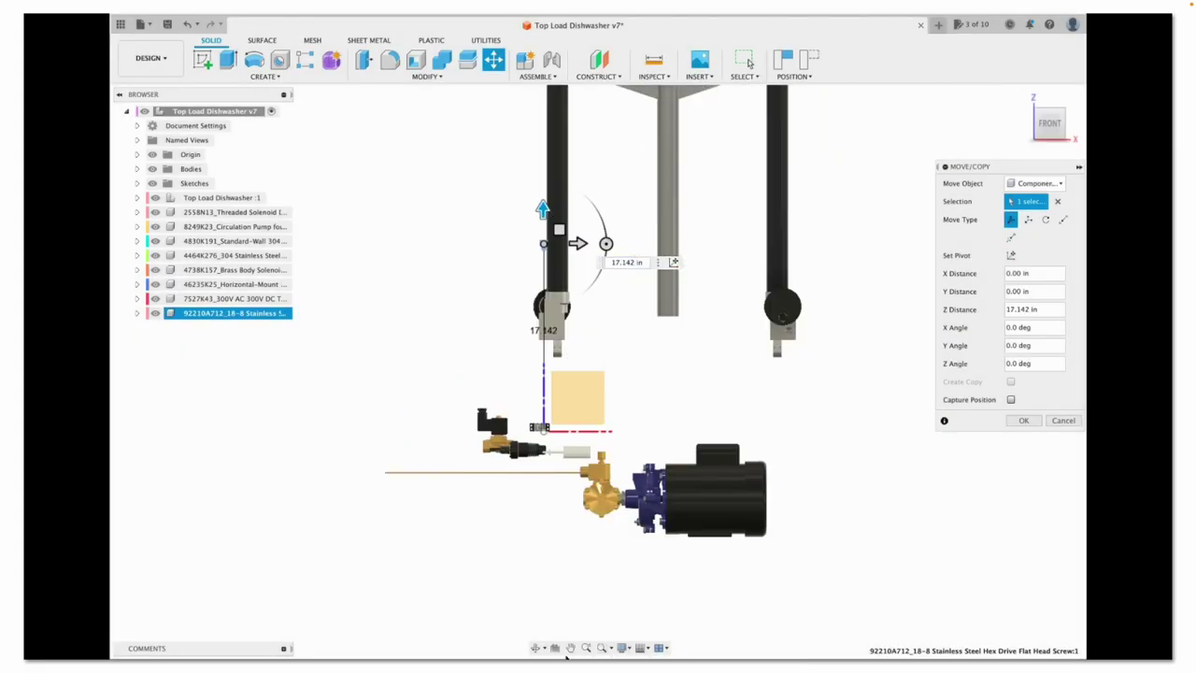
pyautogui.scroll(10, 454, 406)
pyautogui.moveTo(547, 504); pyautogui.dragTo(507, 129)
pyautogui.moveTo(544, 166); pyautogui.dragTo(656, 169)
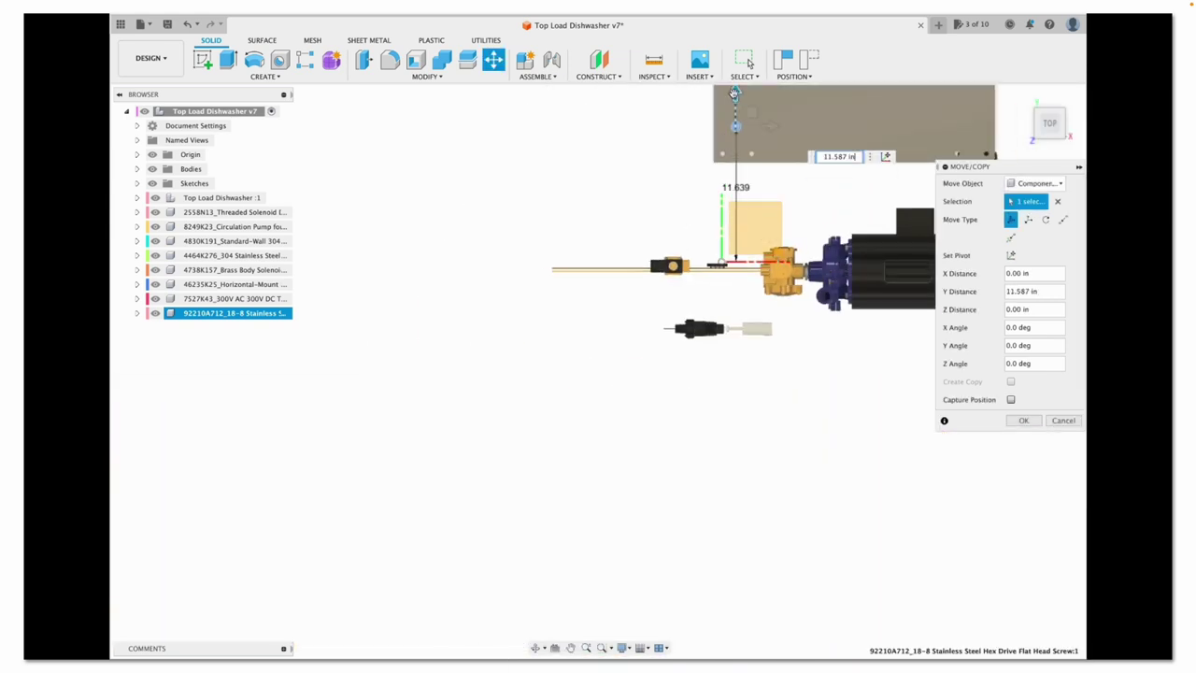
pyautogui.scroll(3, 654, 336)
pyautogui.moveTo(612, 338); pyautogui.dragTo(607, 341)
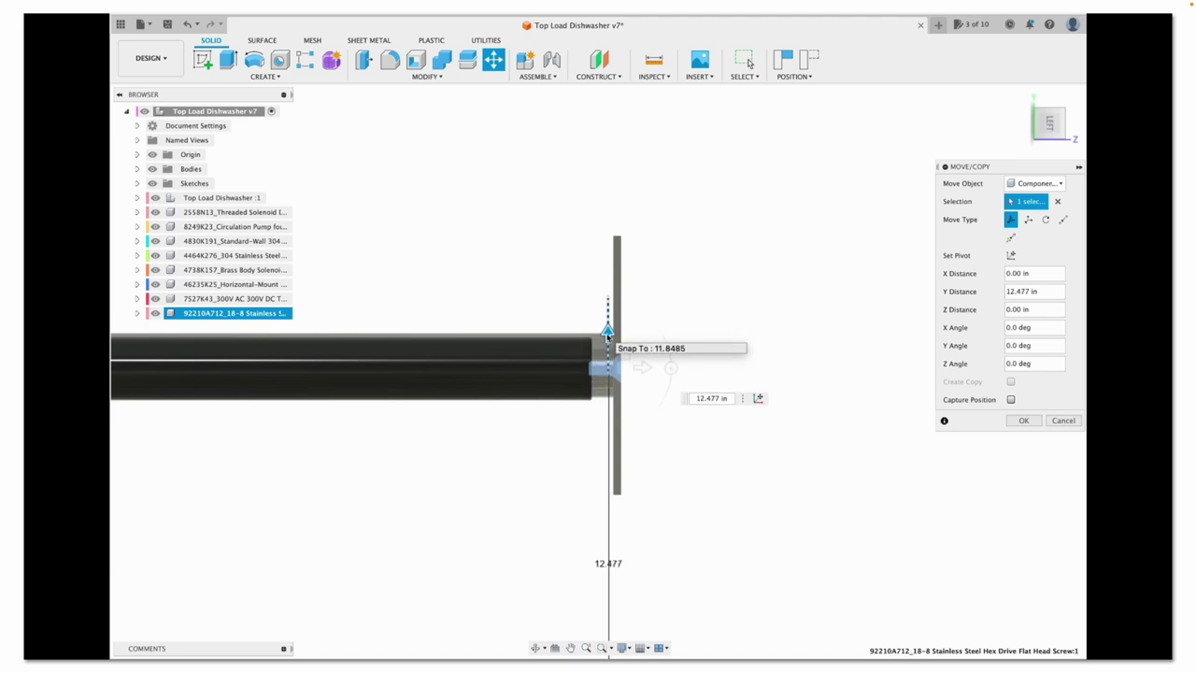
pyautogui.press('Return')
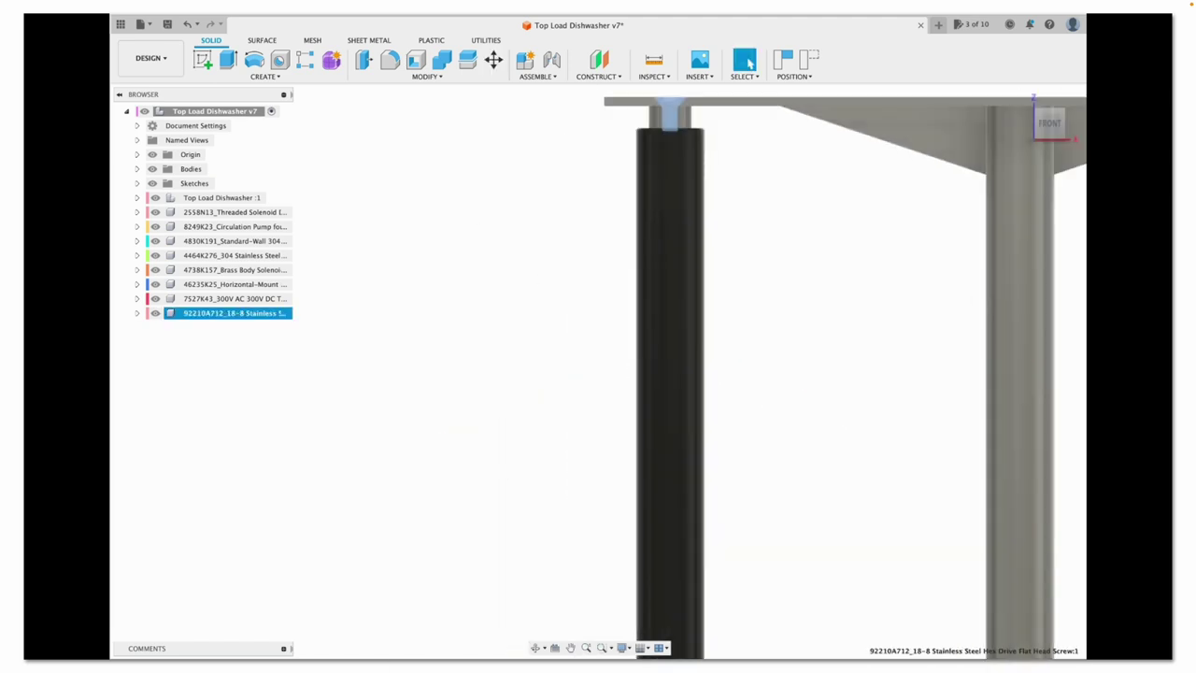
# Reposition the flat head screw component again and make a second copy of it
pyautogui.press('m')
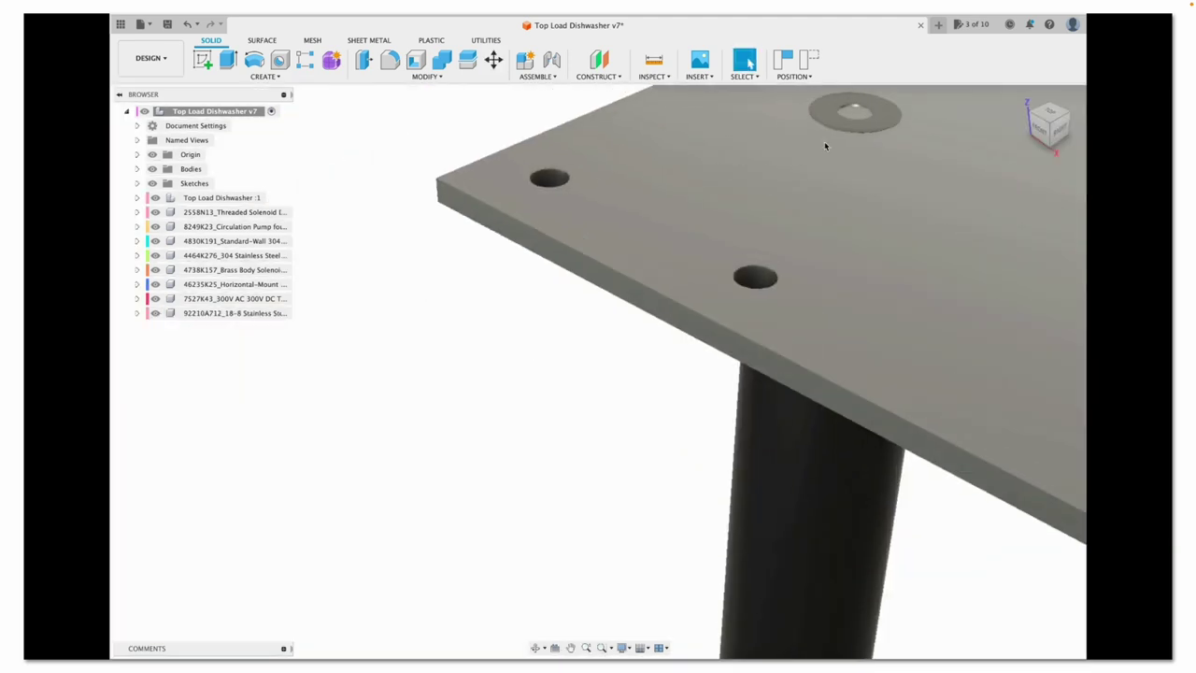
pyautogui.click(1048, 114)
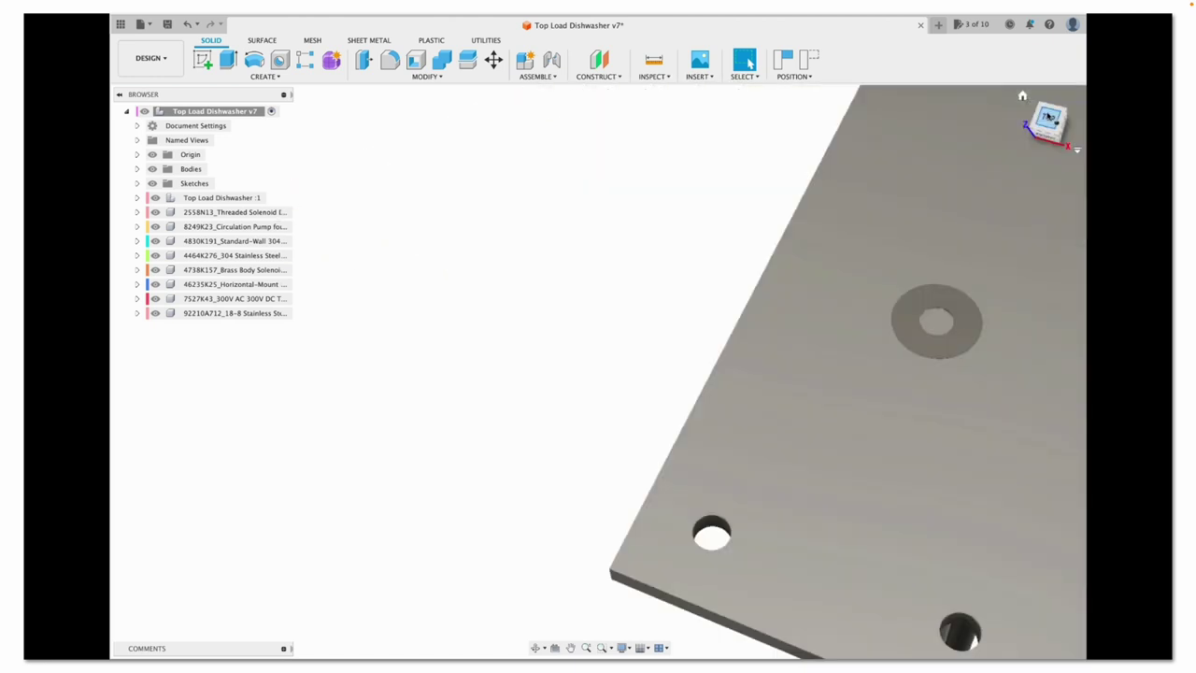
pyautogui.click(150, 58)
pyautogui.click(139, 130)
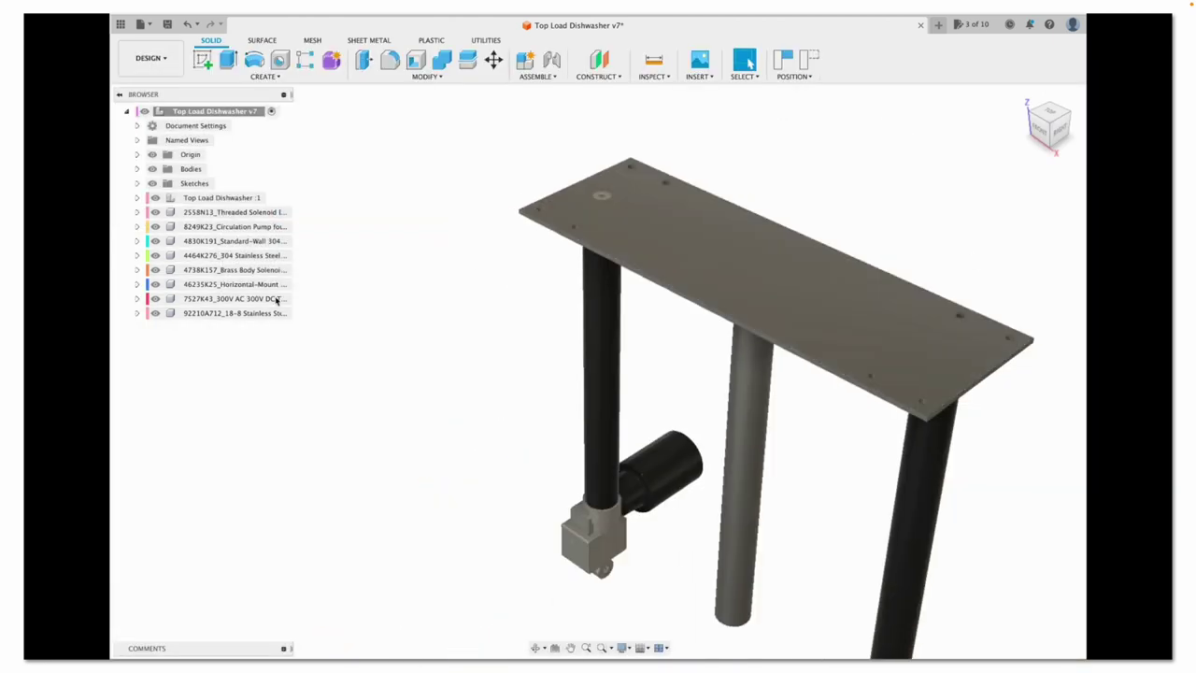
pyautogui.click(233, 312)
pyautogui.press('m')
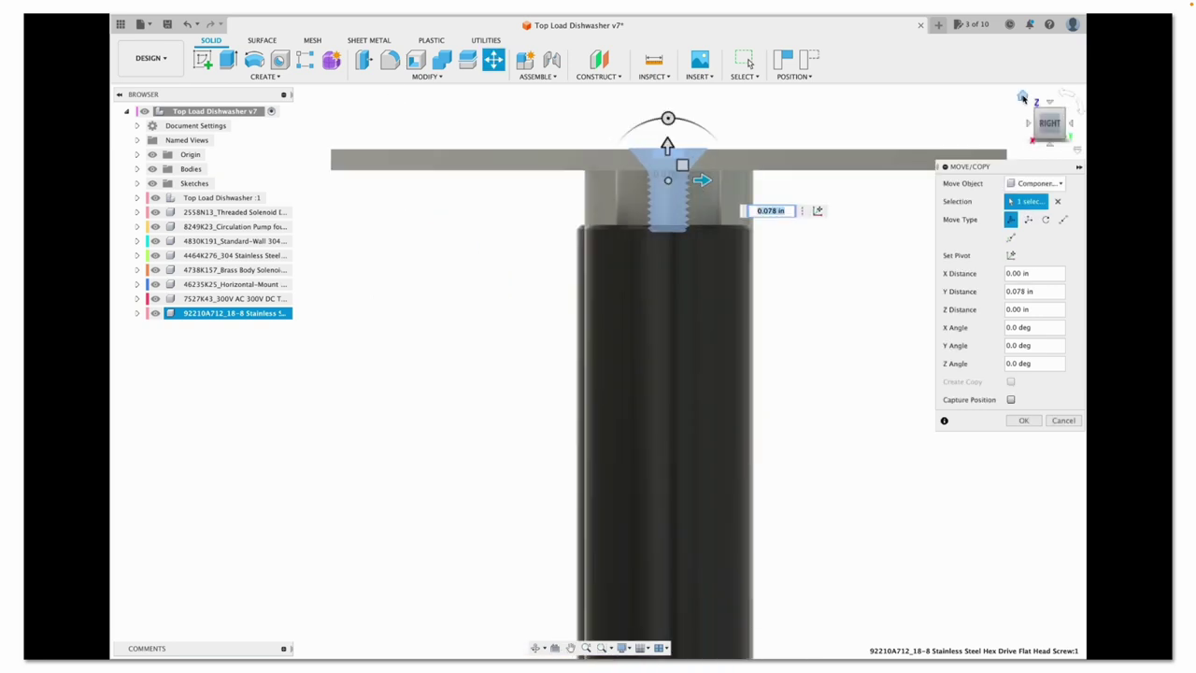
pyautogui.click(1024, 421)
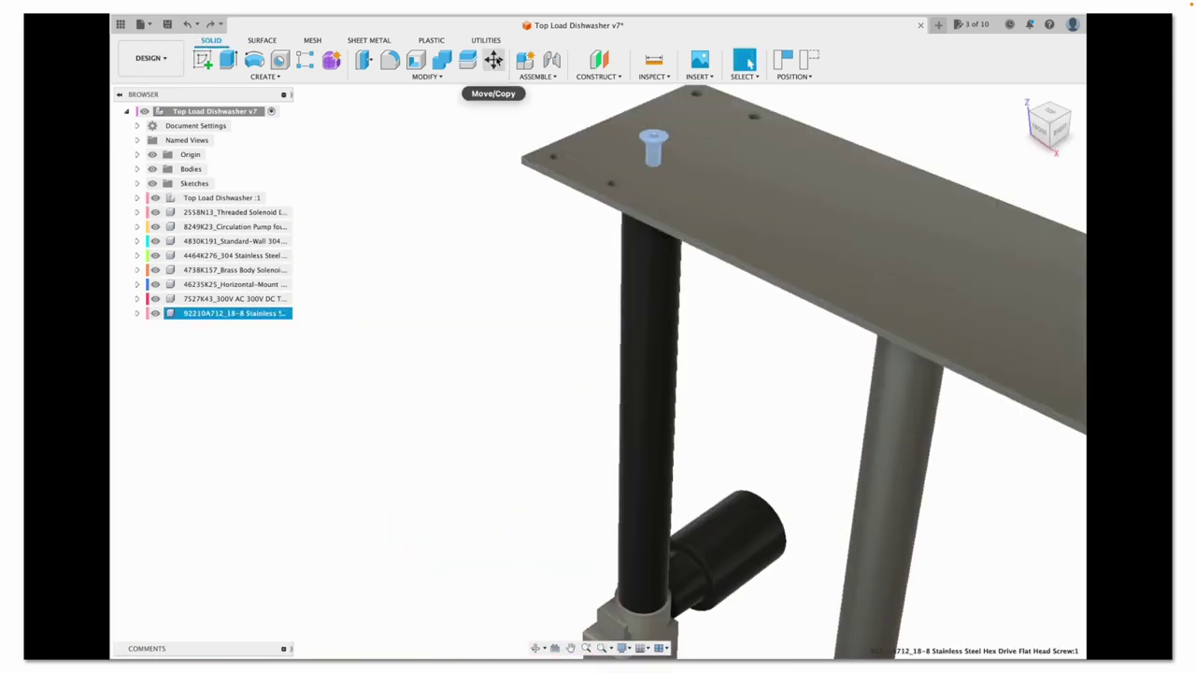
pyautogui.click(493, 59)
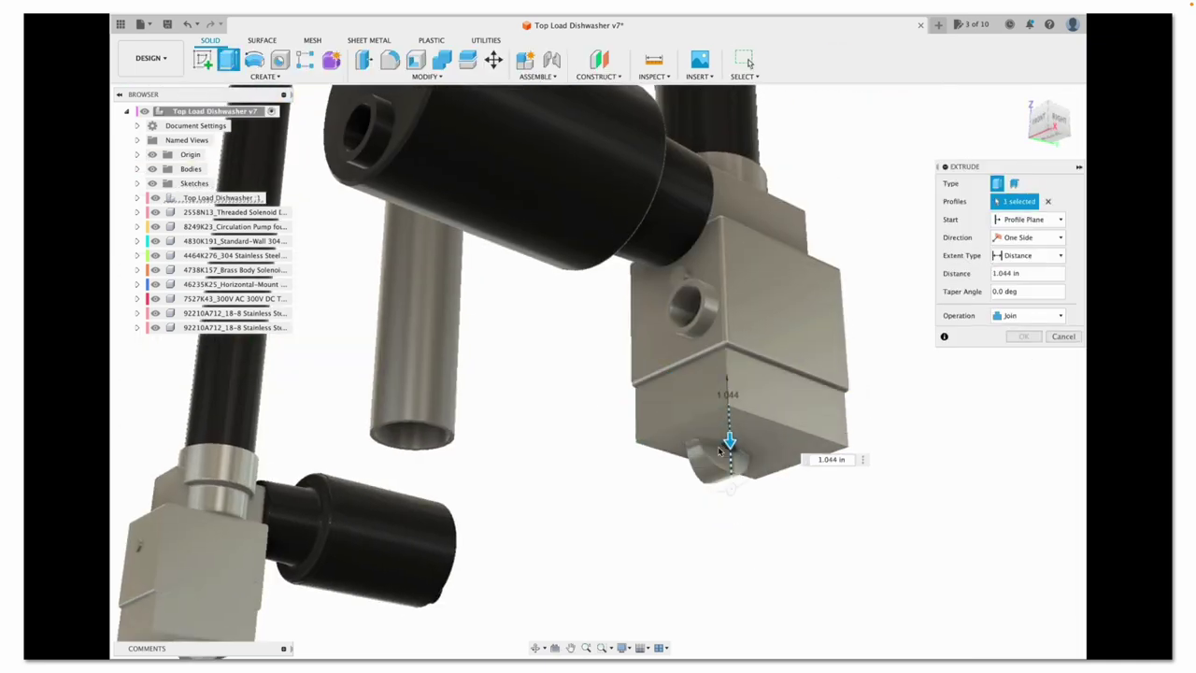
# Extrude the actuator block's bottom face, then cut a sketched rectangle upward to remove the eyelet
pyautogui.moveTo(726, 440); pyautogui.dragTo(731, 500)
pyautogui.click(1024, 337)
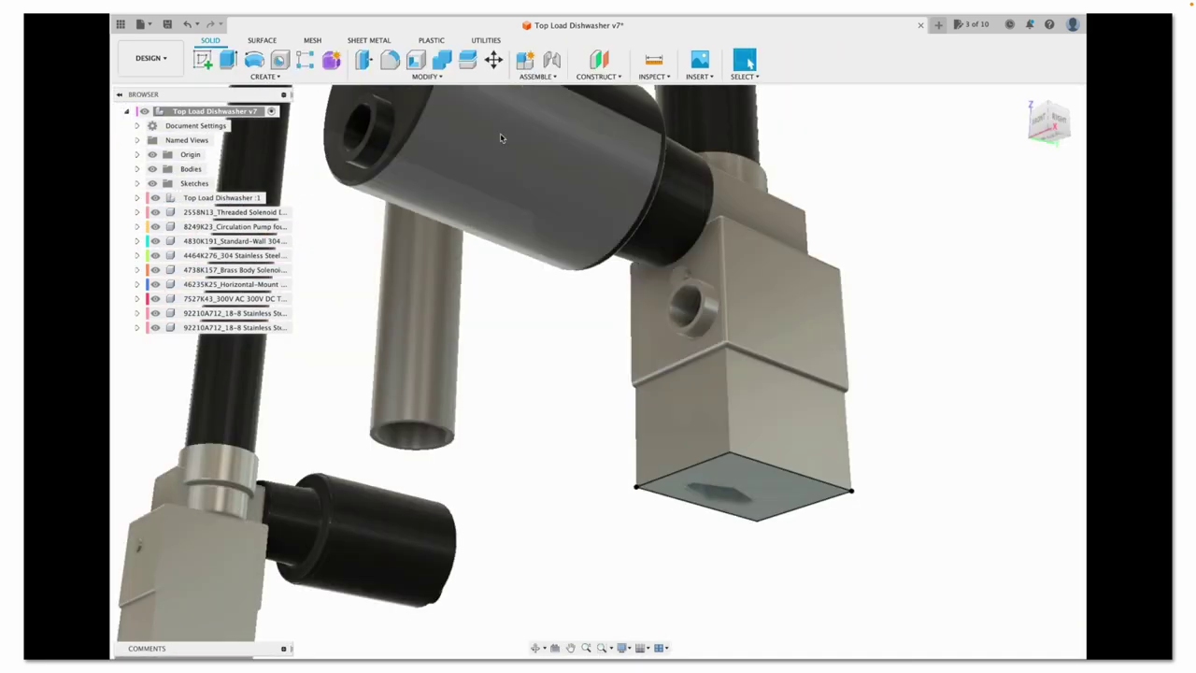
pyautogui.press('e')
pyautogui.moveTo(729, 481); pyautogui.dragTo(721, 411)
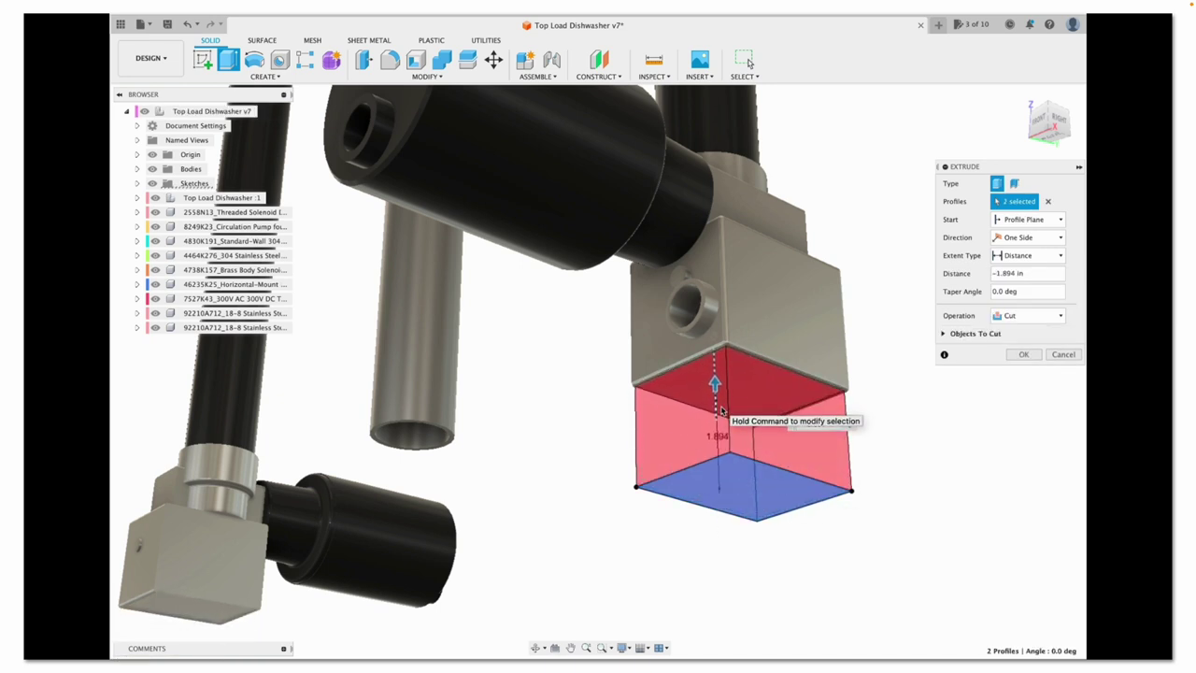
pyautogui.press('Return')
# Save a new version of the design described as Top Load Dishwasher
pyautogui.press('super+s')
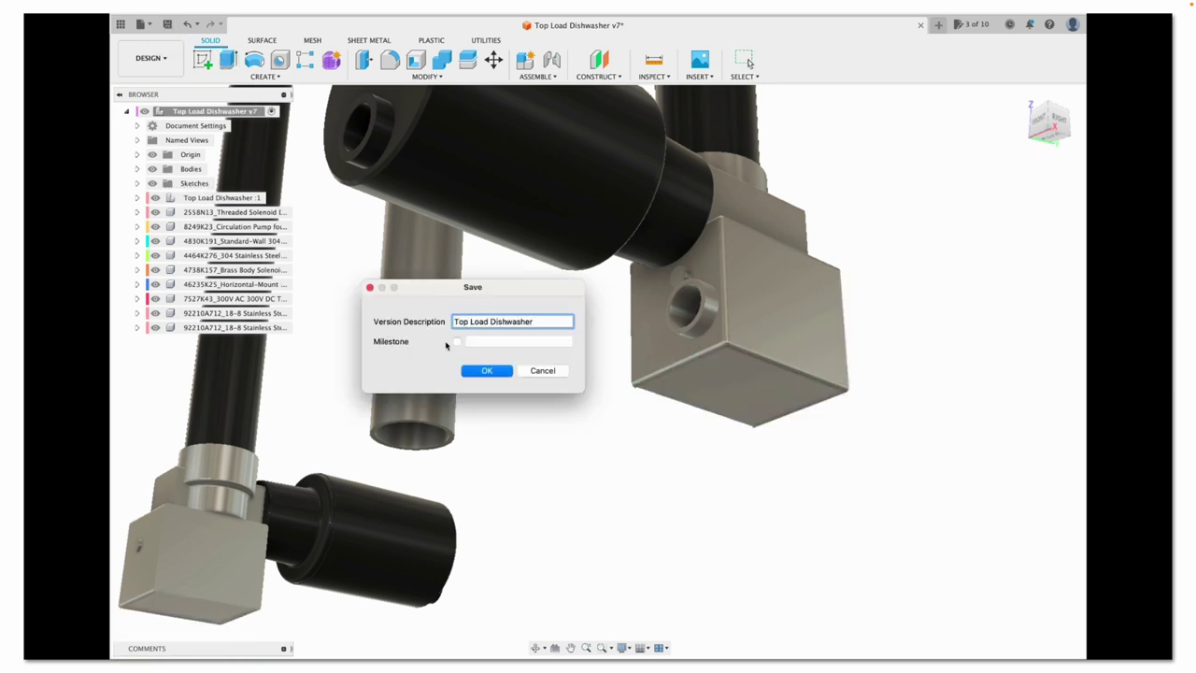
pyautogui.click(484, 370)
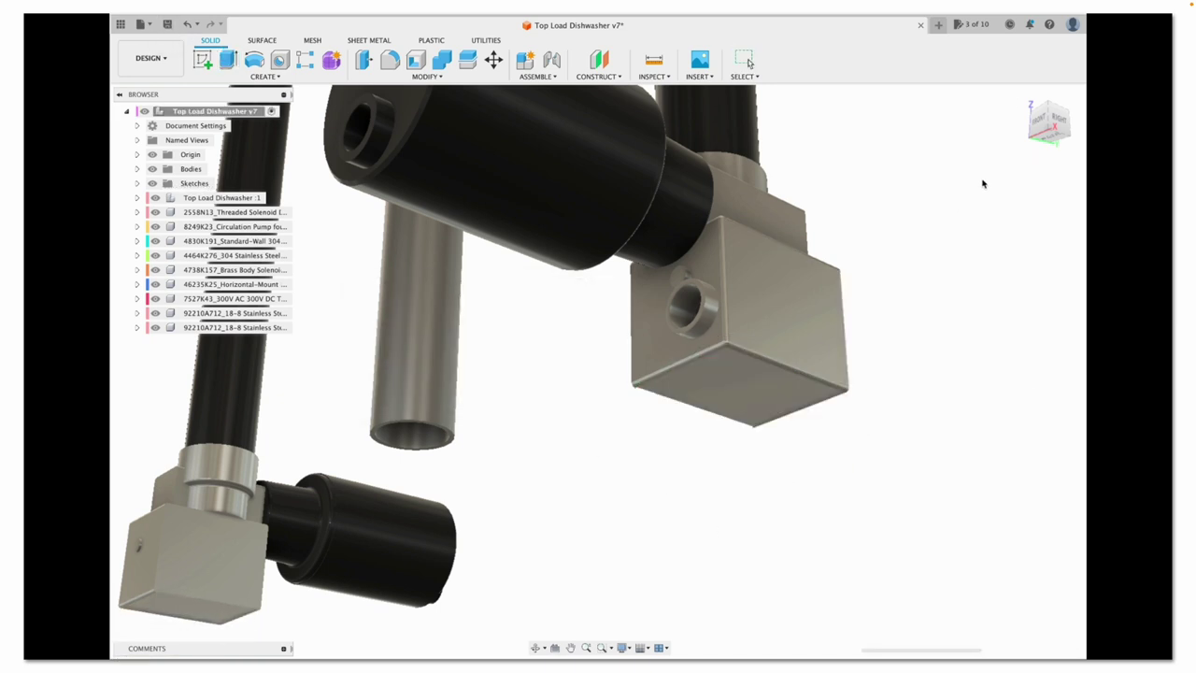
pyautogui.click(1024, 97)
pyautogui.click(1046, 127)
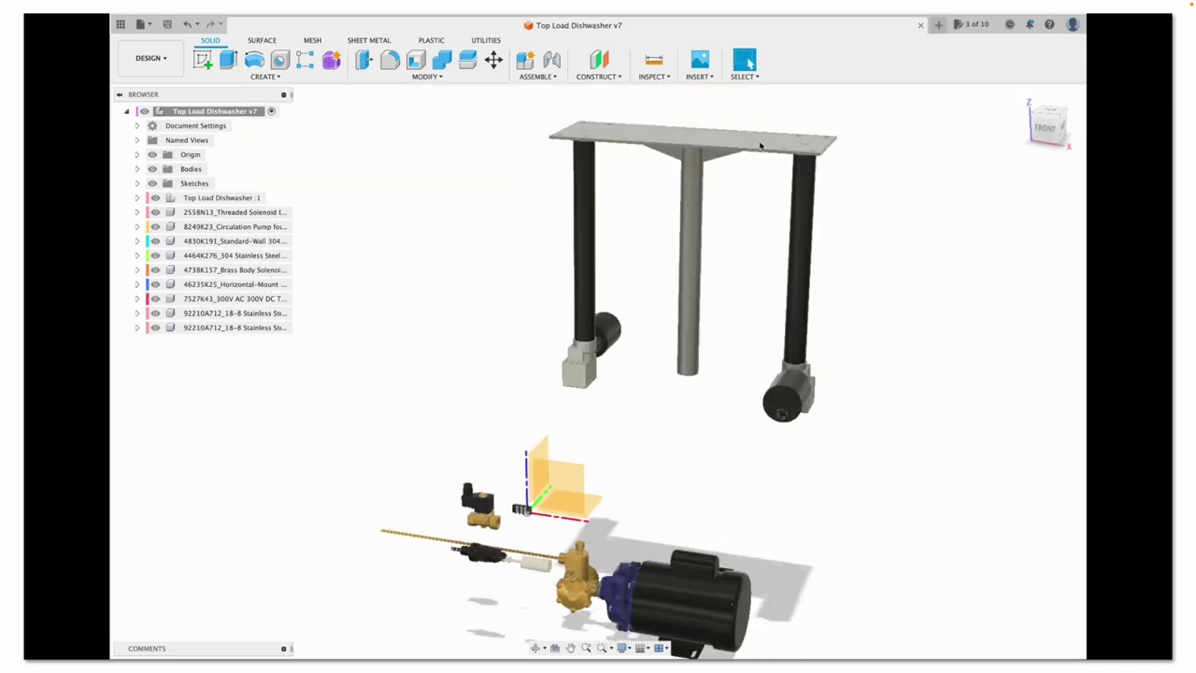
# Copy-paste the top plate and lower the copy about -24.43 in to the leg bottoms
pyautogui.click(137, 169)
pyautogui.press('super+c')
pyautogui.press('super+v')
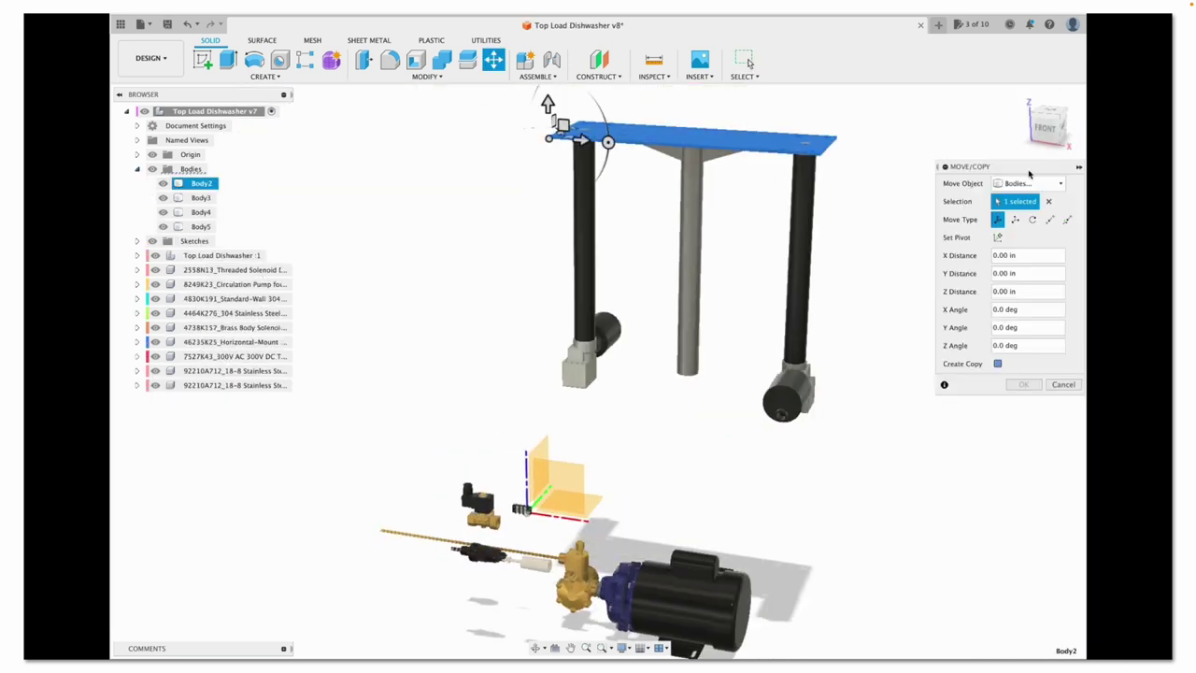
pyautogui.scroll(5, 608, 139)
pyautogui.moveTo(608, 140); pyautogui.dragTo(447, 455)
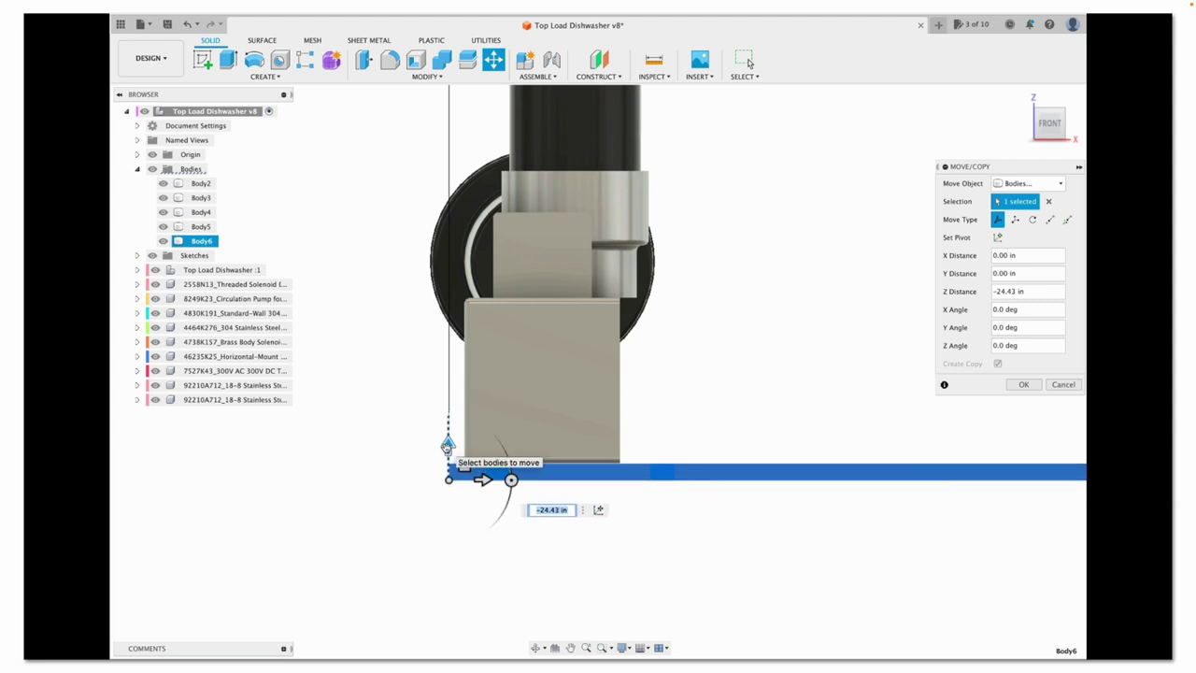
pyautogui.click(1023, 383)
pyautogui.click(1022, 96)
pyautogui.click(1045, 128)
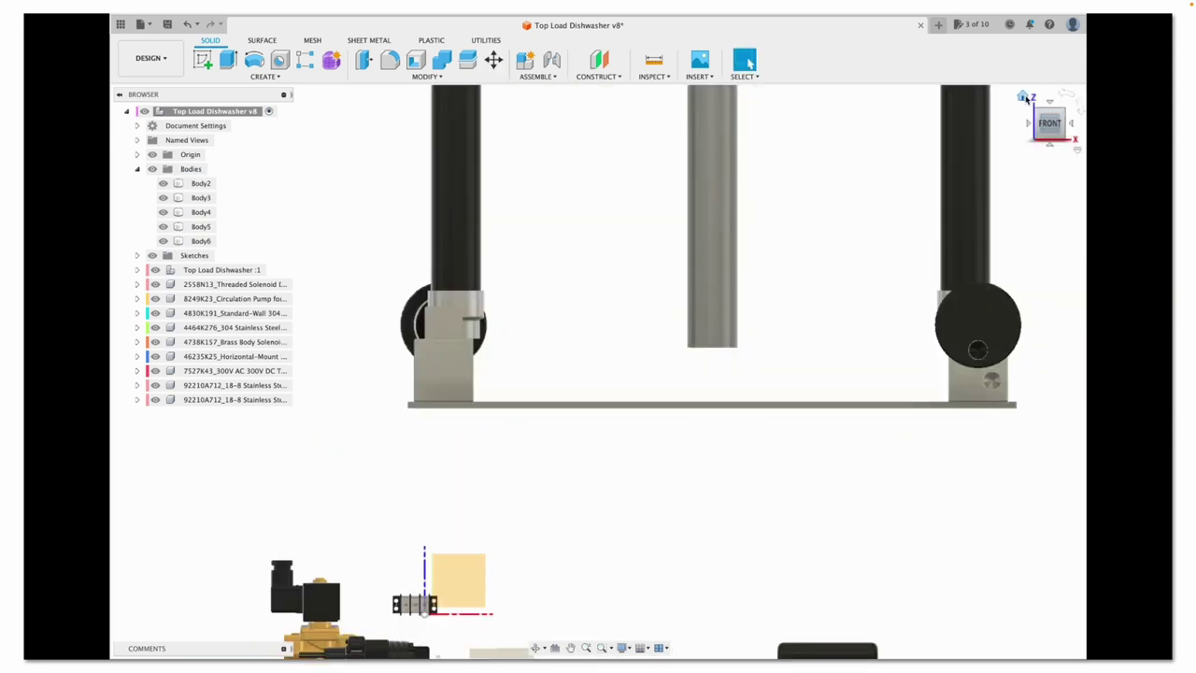
pyautogui.click(1022, 96)
# Sketch a rectangle on the underside and extrude it 0.125 in as a new body
pyautogui.click(1075, 97)
pyautogui.press('super+z')
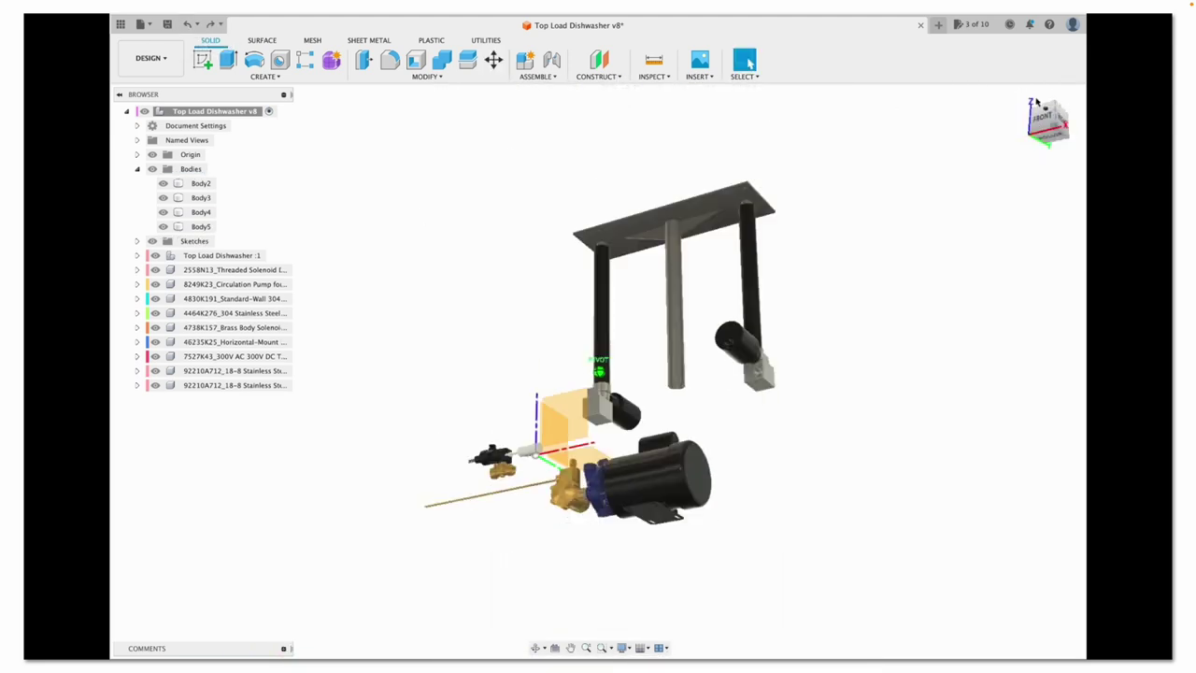
pyautogui.press('r')
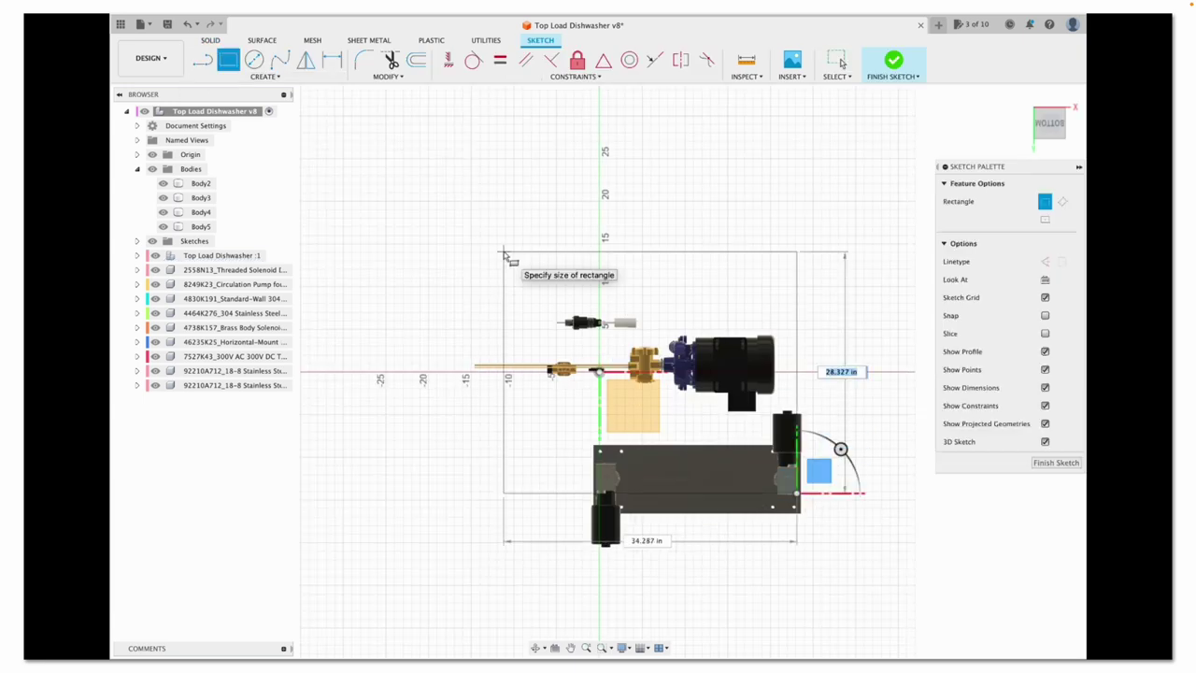
pyautogui.press('Return')
pyautogui.press('e')
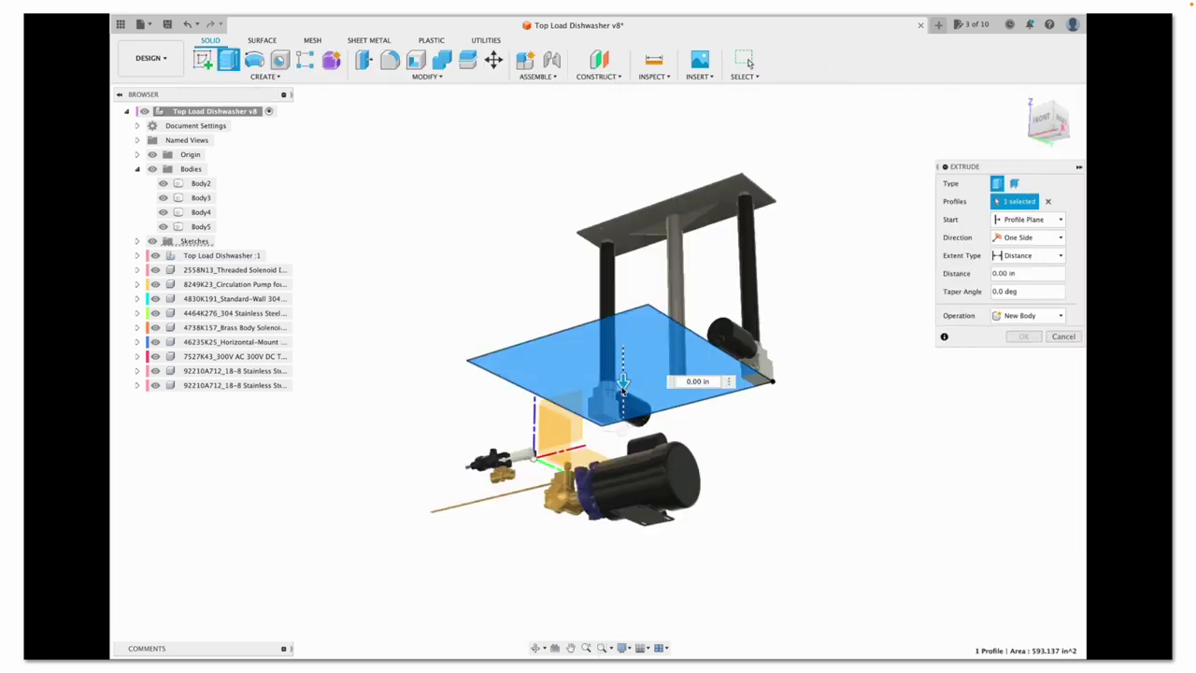
pyautogui.click(1057, 316)
pyautogui.click(1026, 372)
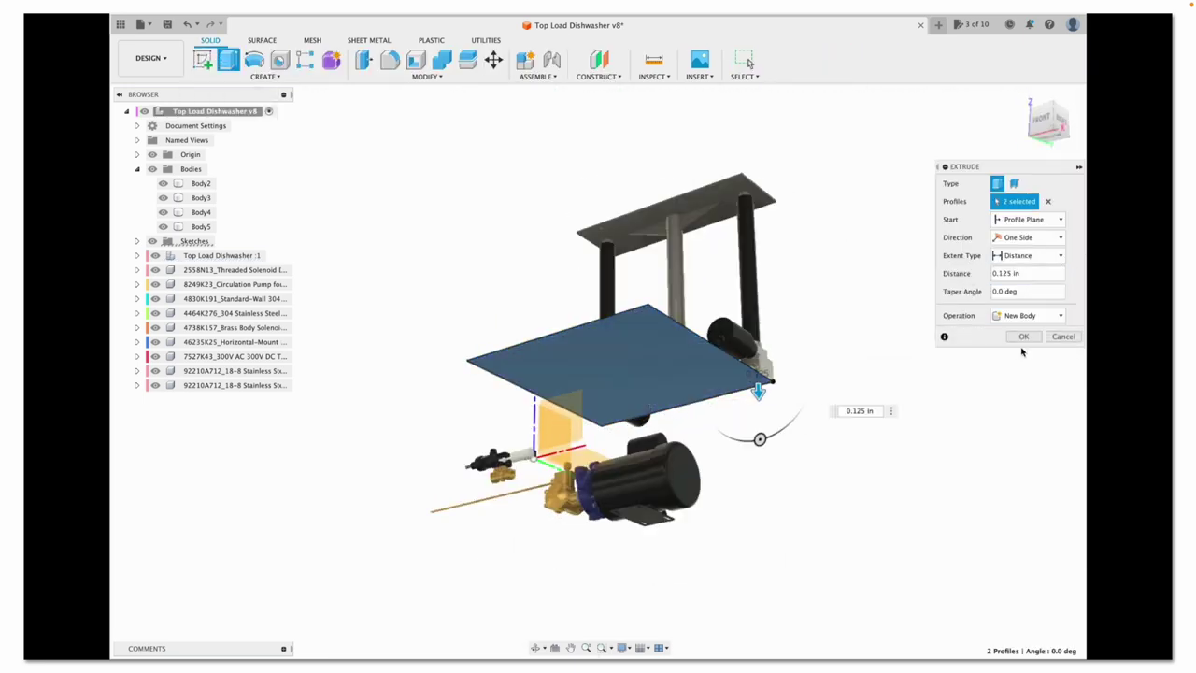
# Shift Body6 0.274 in along X to line up with the frame
pyautogui.click(1023, 354)
pyautogui.press('m')
pyautogui.click(1067, 130)
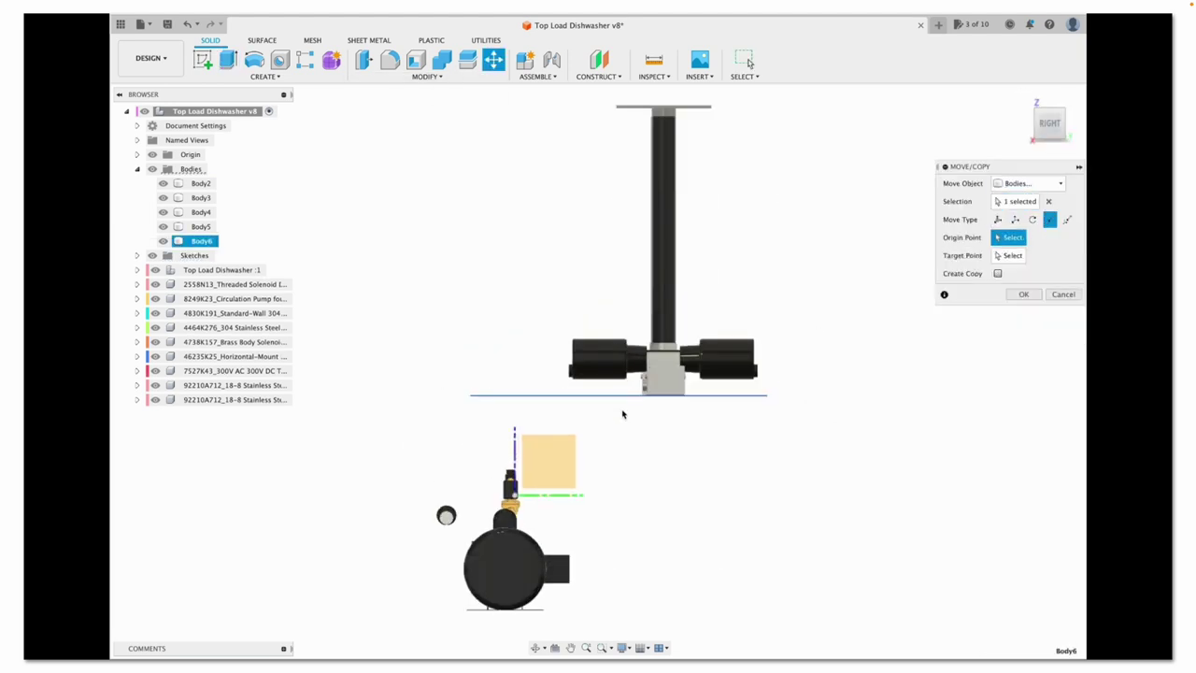
pyautogui.scroll(5, 710, 392)
pyautogui.click(1063, 294)
pyautogui.scroll(-3, 770, 383)
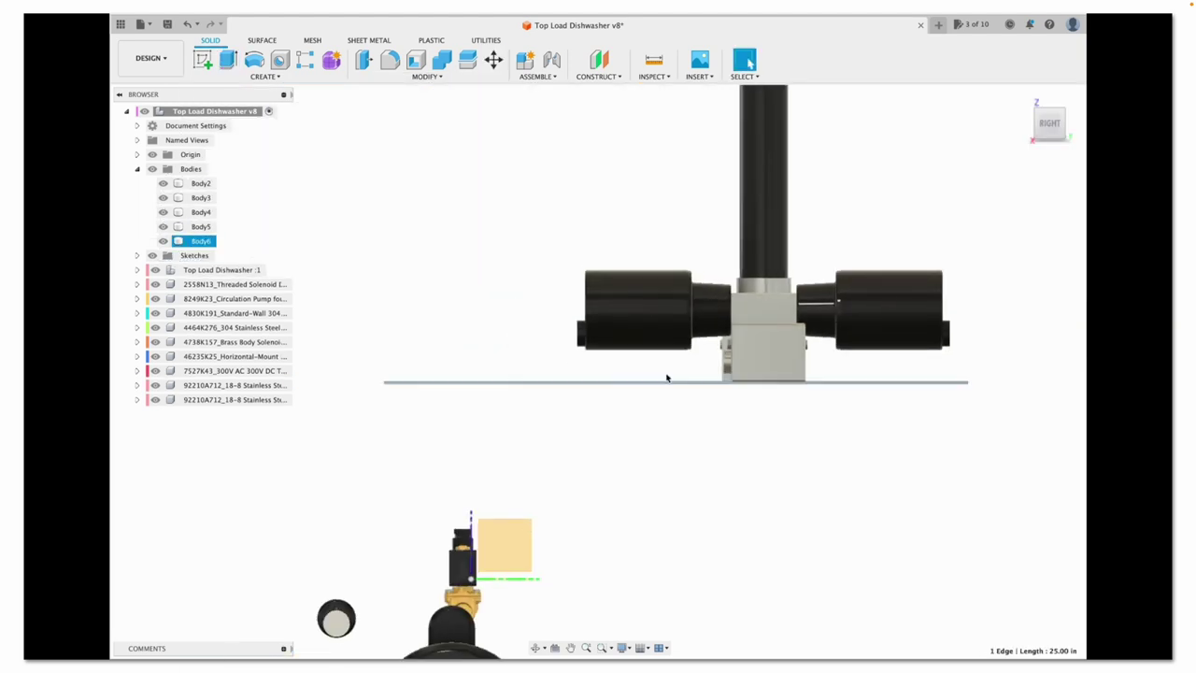
pyautogui.click(492, 60)
pyautogui.moveTo(422, 382); pyautogui.dragTo(463, 387)
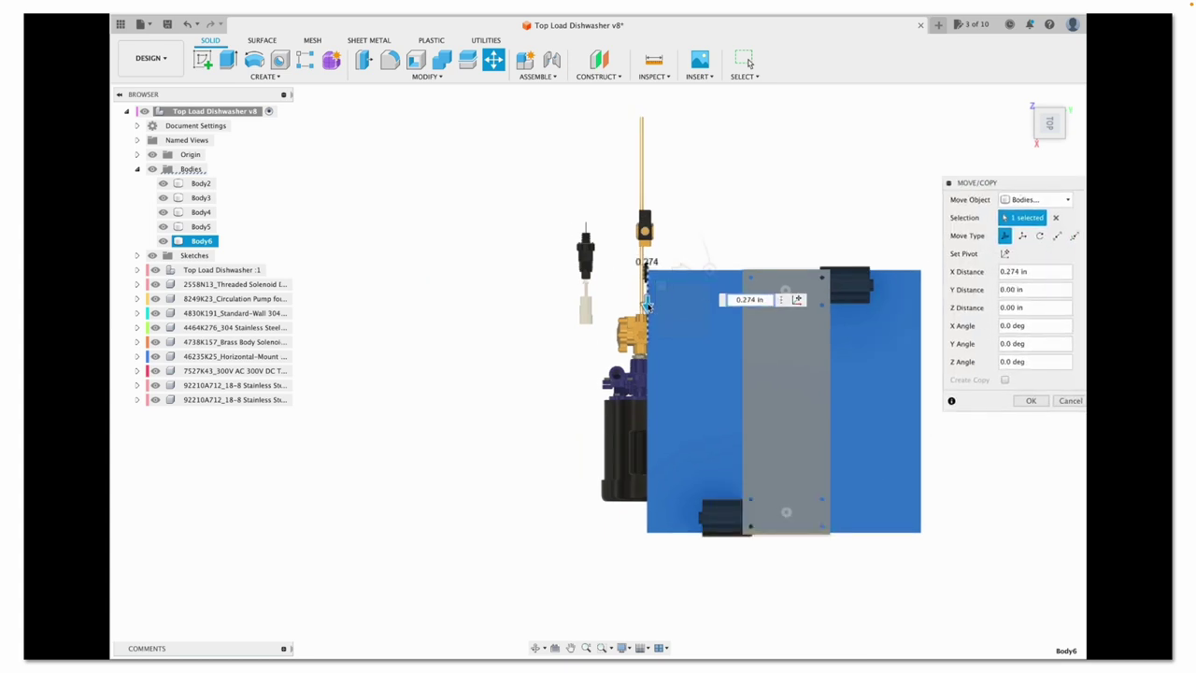
pyautogui.click(1030, 400)
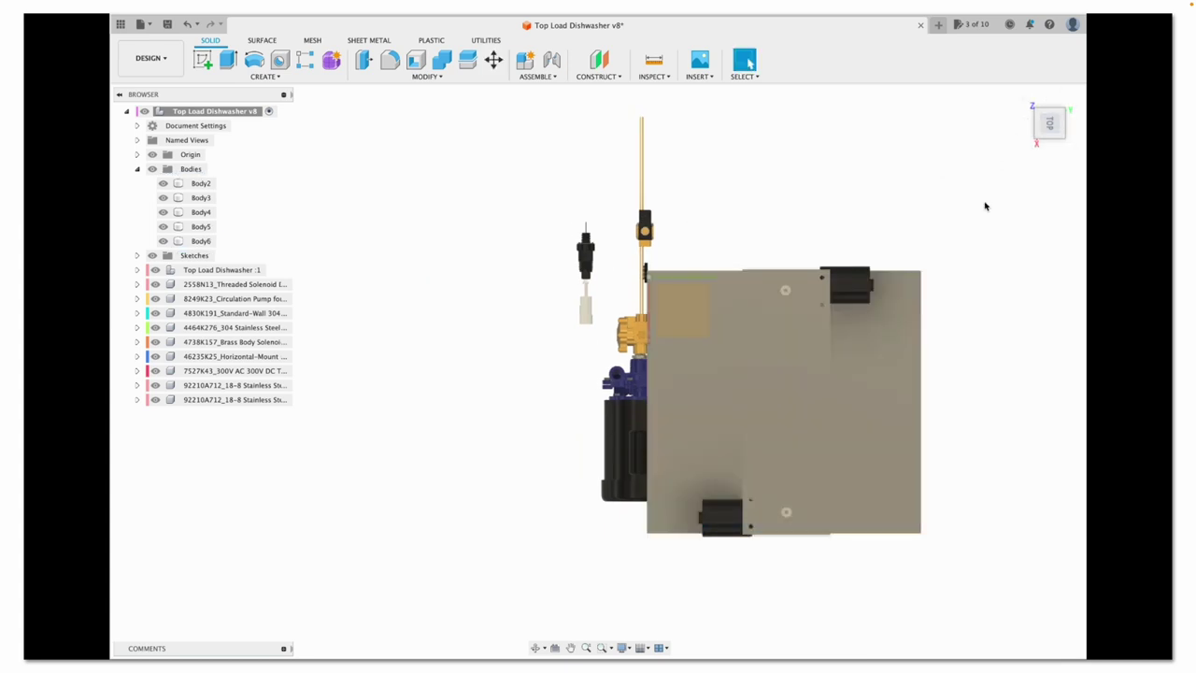
pyautogui.click(1023, 98)
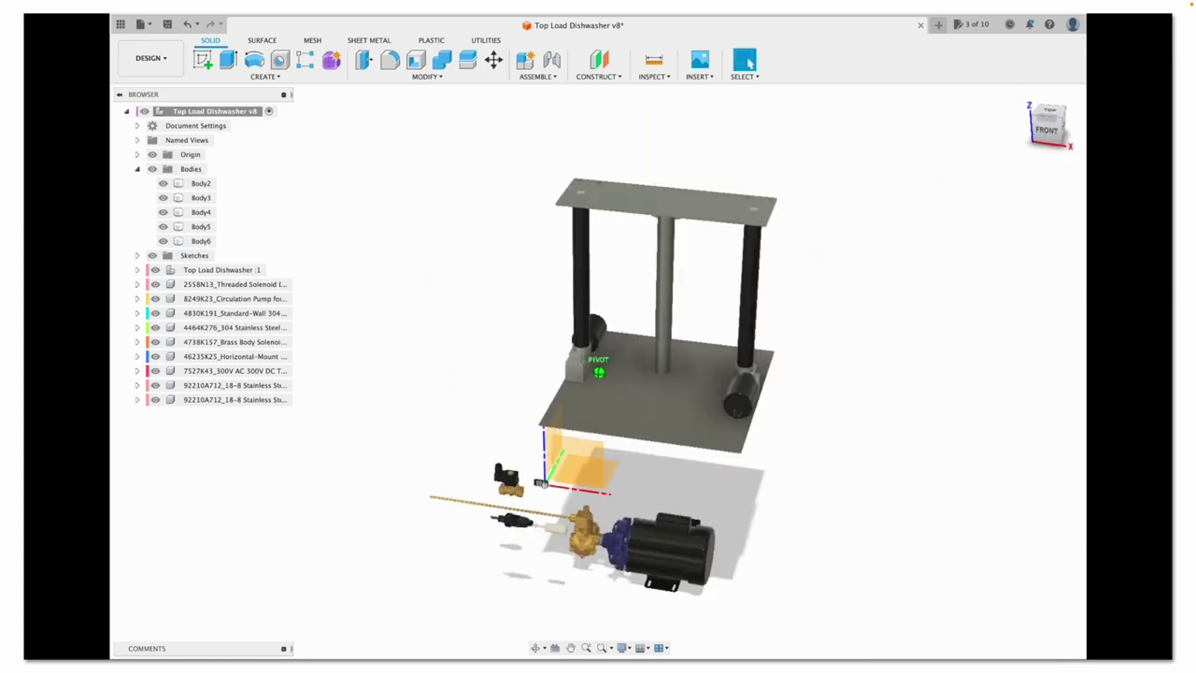
pyautogui.click(1036, 126)
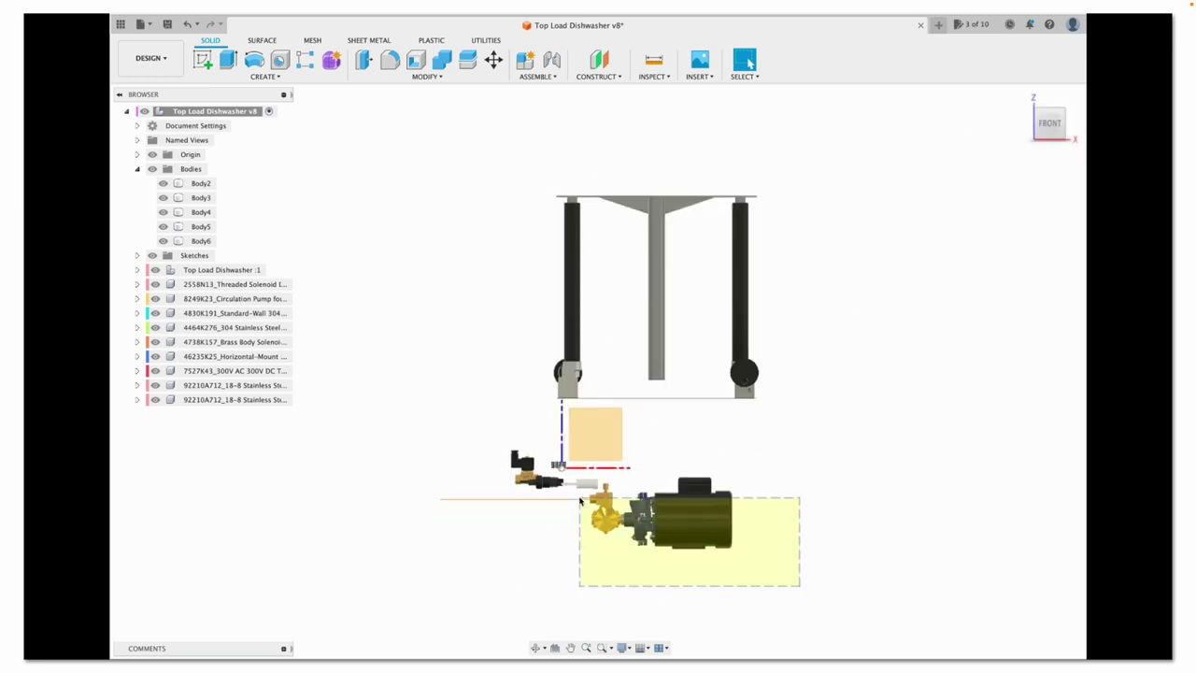
# Window-select the pump parts and lift them to base plate level over the plate
pyautogui.press('m')
pyautogui.moveTo(577, 495); pyautogui.dragTo(654, 374)
pyautogui.scroll(5, 512, 161)
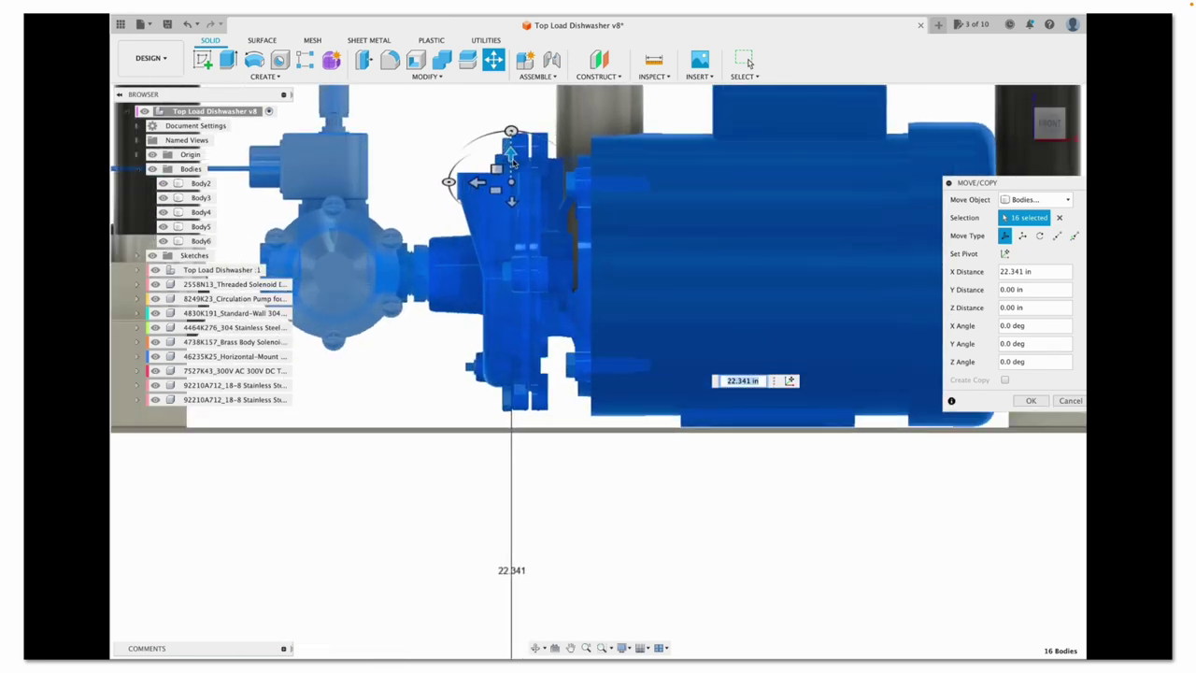
pyautogui.keyDown('shift'); pyautogui.moveTo(512, 161); pyautogui.dragTo(683, 350, button='middle'); pyautogui.keyUp('shift')
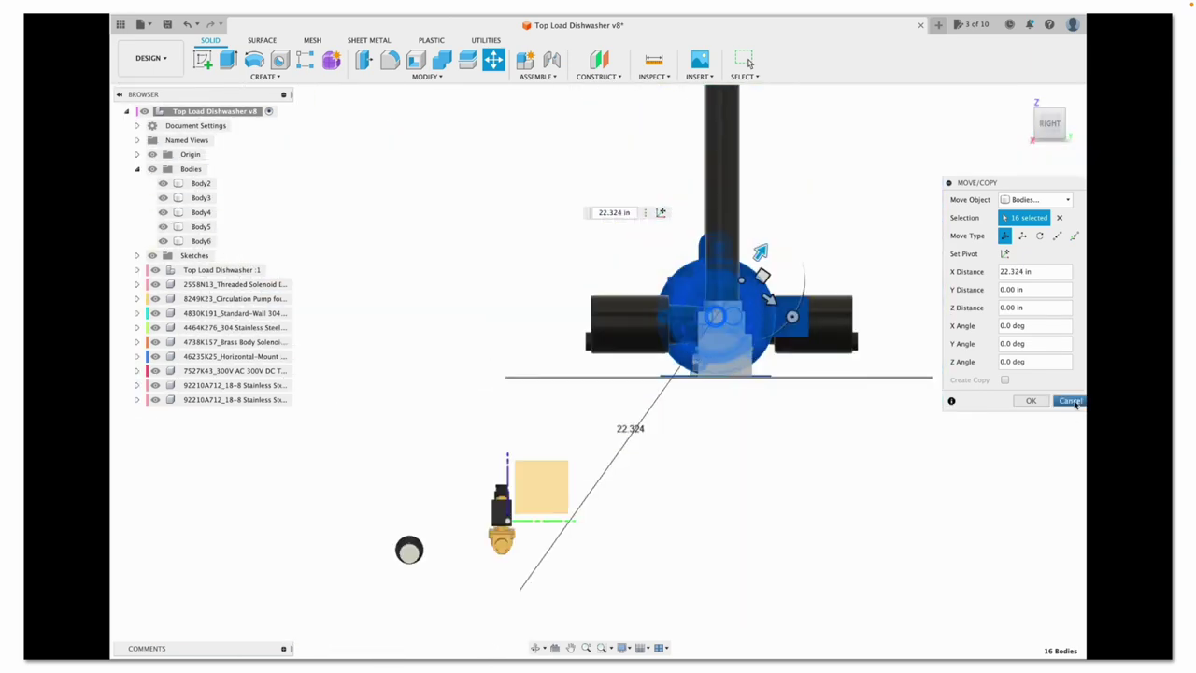
pyautogui.moveTo(761, 276); pyautogui.dragTo(869, 277)
pyautogui.keyDown('shift'); pyautogui.moveTo(869, 277); pyautogui.dragTo(616, 486, button='middle'); pyautogui.keyUp('shift')
pyautogui.moveTo(617, 486); pyautogui.dragTo(642, 243)
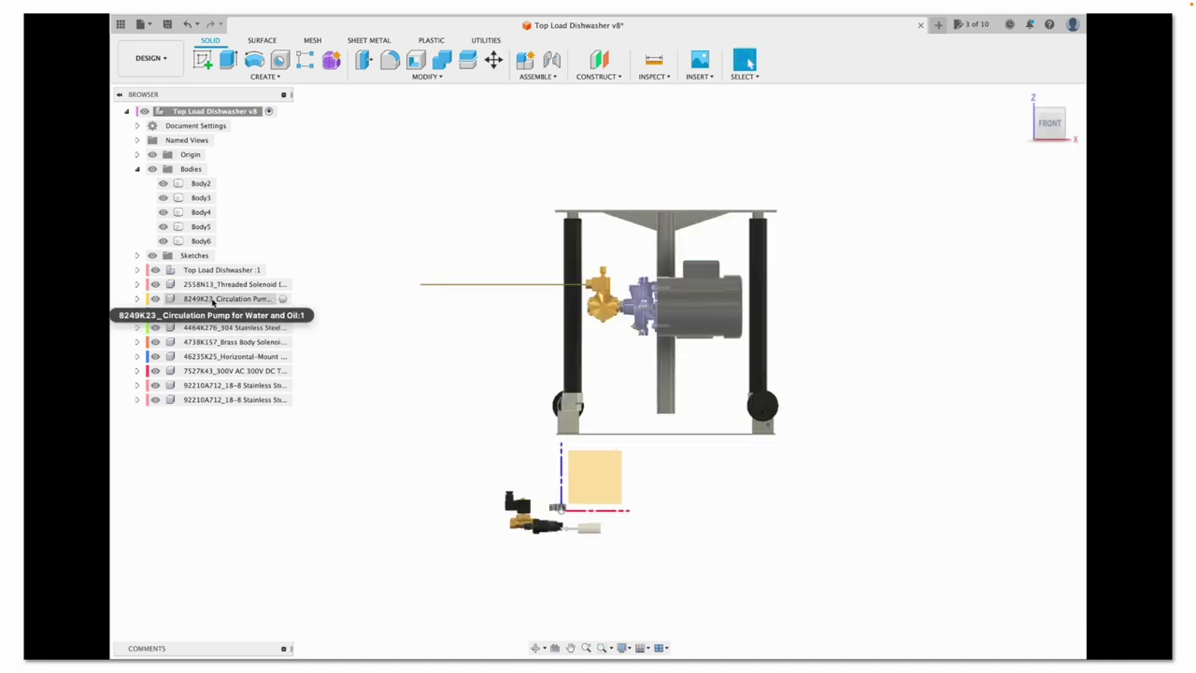
# Reselect the circulation pump parts and set them on the plate beside the central column
pyautogui.click(227, 298)
pyautogui.keyDown('shift'); pyautogui.click(222, 315); pyautogui.keyUp('shift')
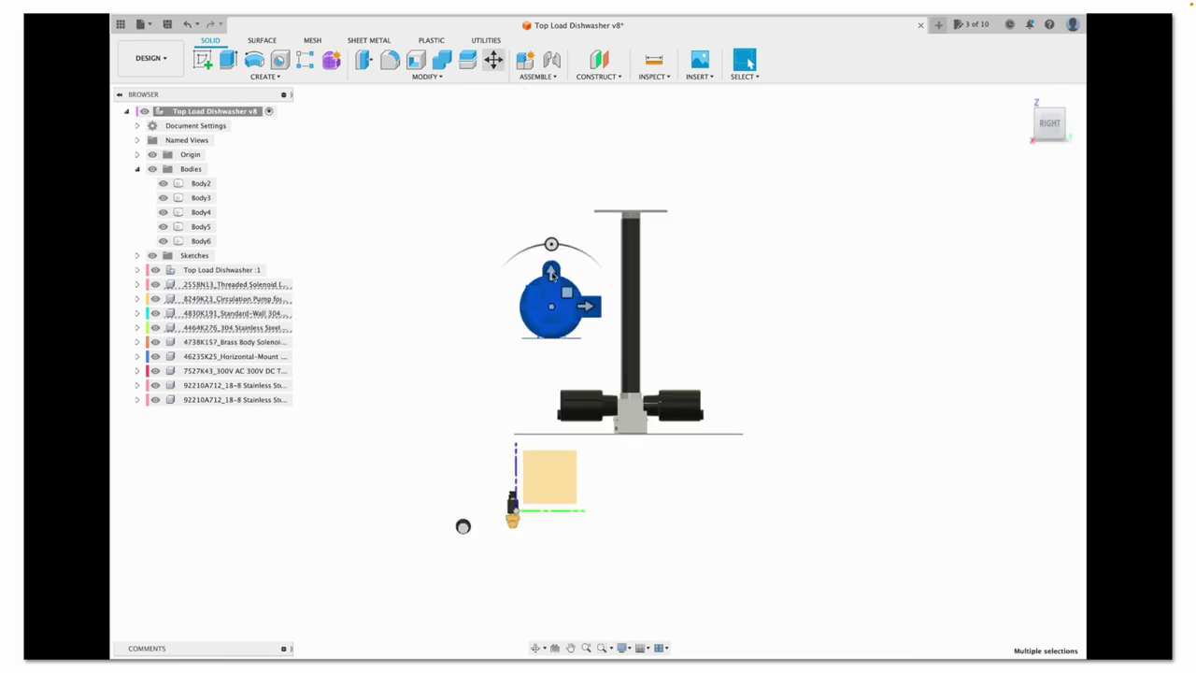
pyautogui.moveTo(561, 411); pyautogui.dragTo(612, 435)
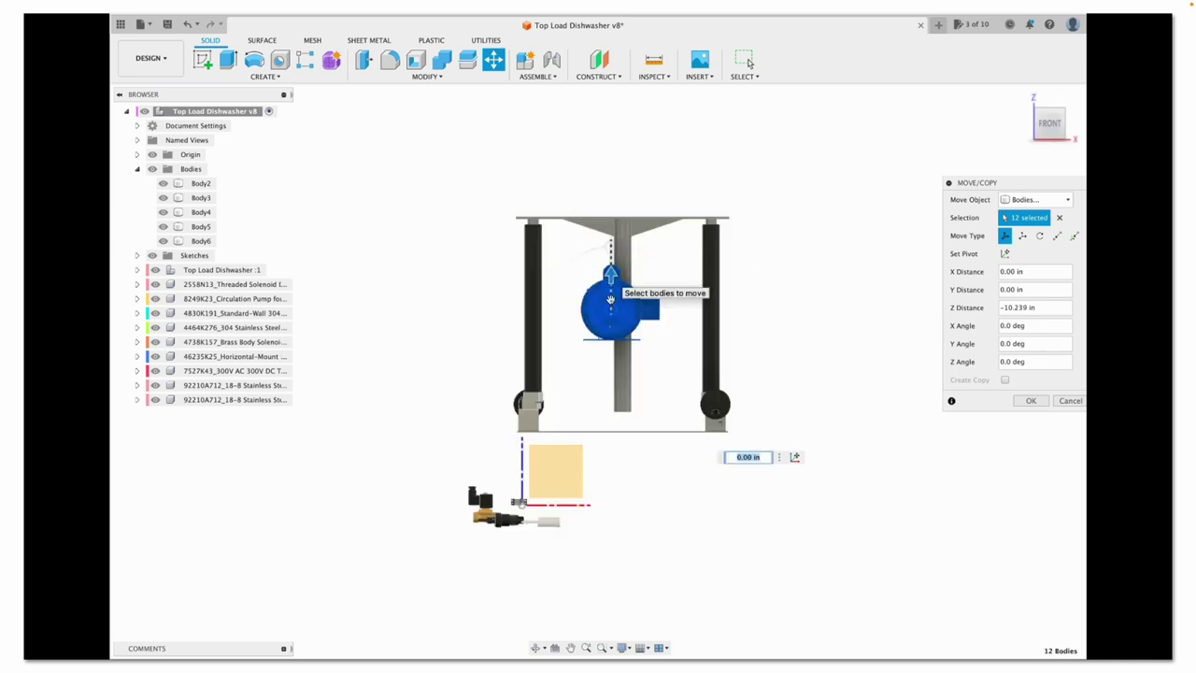
pyautogui.scroll(5, 616, 392)
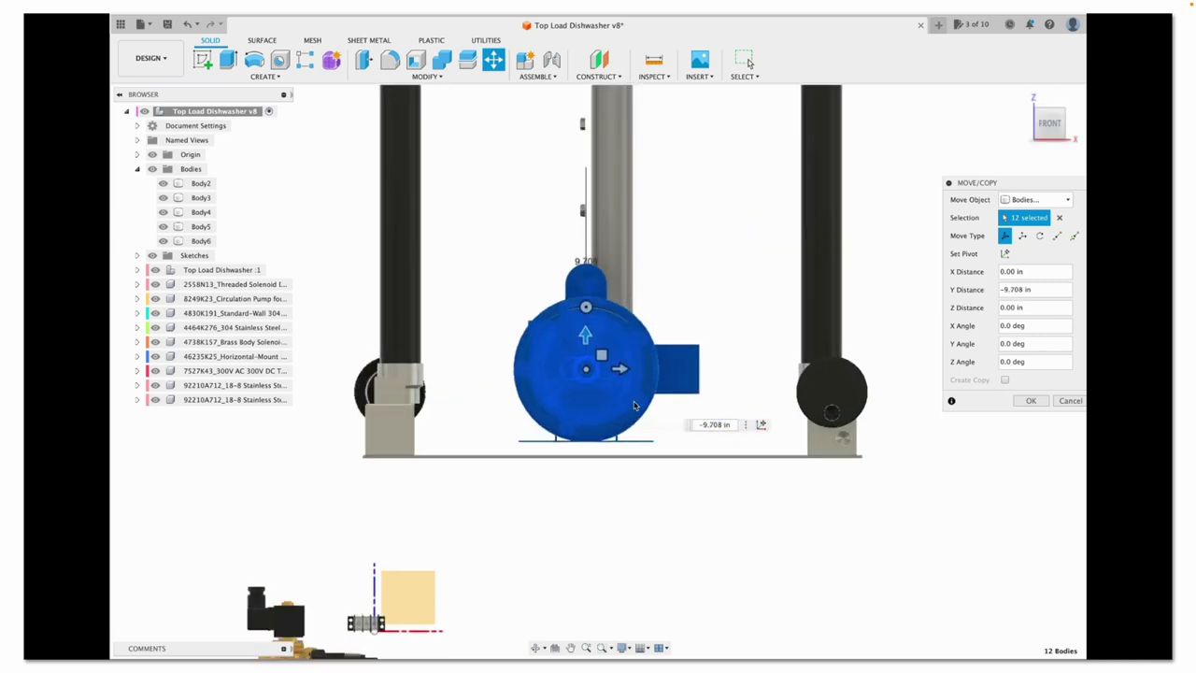
pyautogui.moveTo(555, 342); pyautogui.dragTo(441, 378)
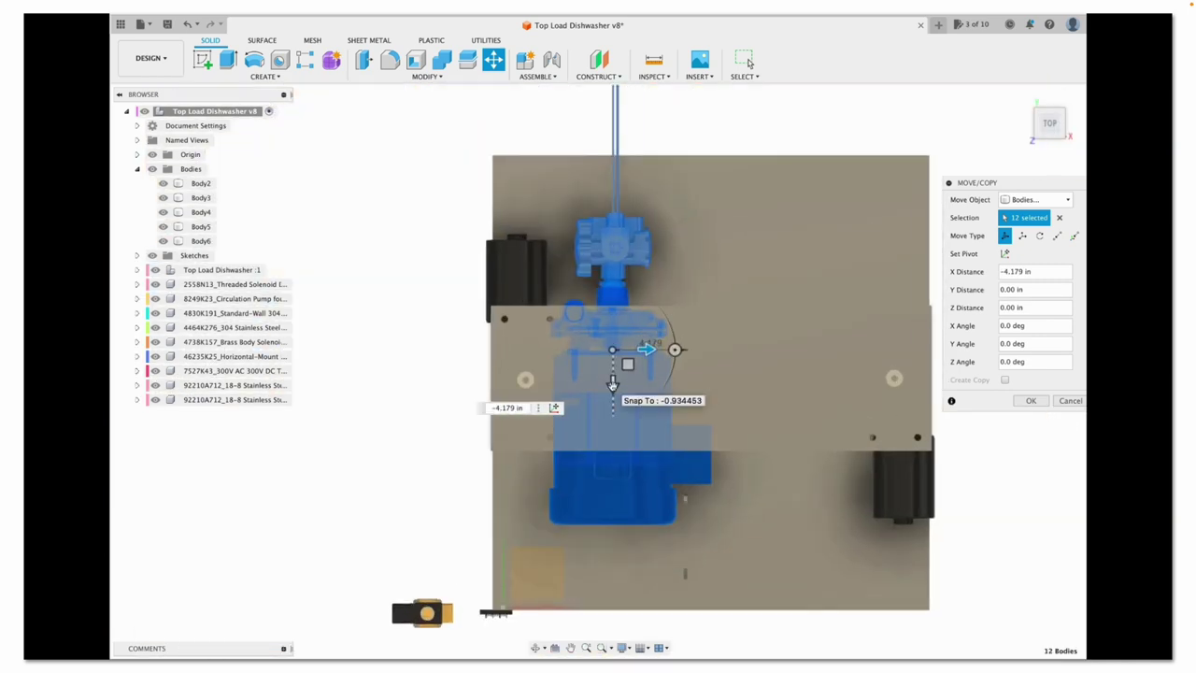
pyautogui.moveTo(612, 383); pyautogui.dragTo(608, 413)
pyautogui.keyDown('shift'); pyautogui.moveTo(611, 406); pyautogui.dragTo(1028, 404, button='middle'); pyautogui.keyUp('shift')
# Confirm the pump placement and move the four small parts down
pyautogui.click(1029, 402)
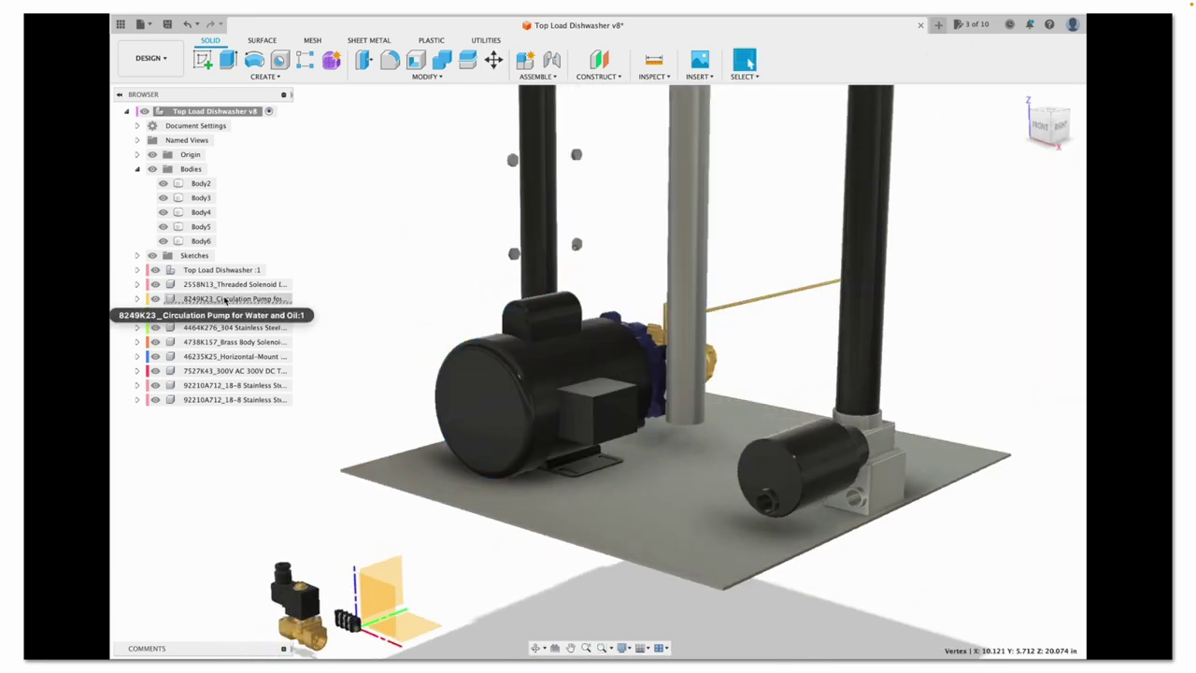
pyautogui.scroll(4, 480, 224)
pyautogui.press('m')
pyautogui.moveTo(598, 248); pyautogui.dragTo(586, 469)
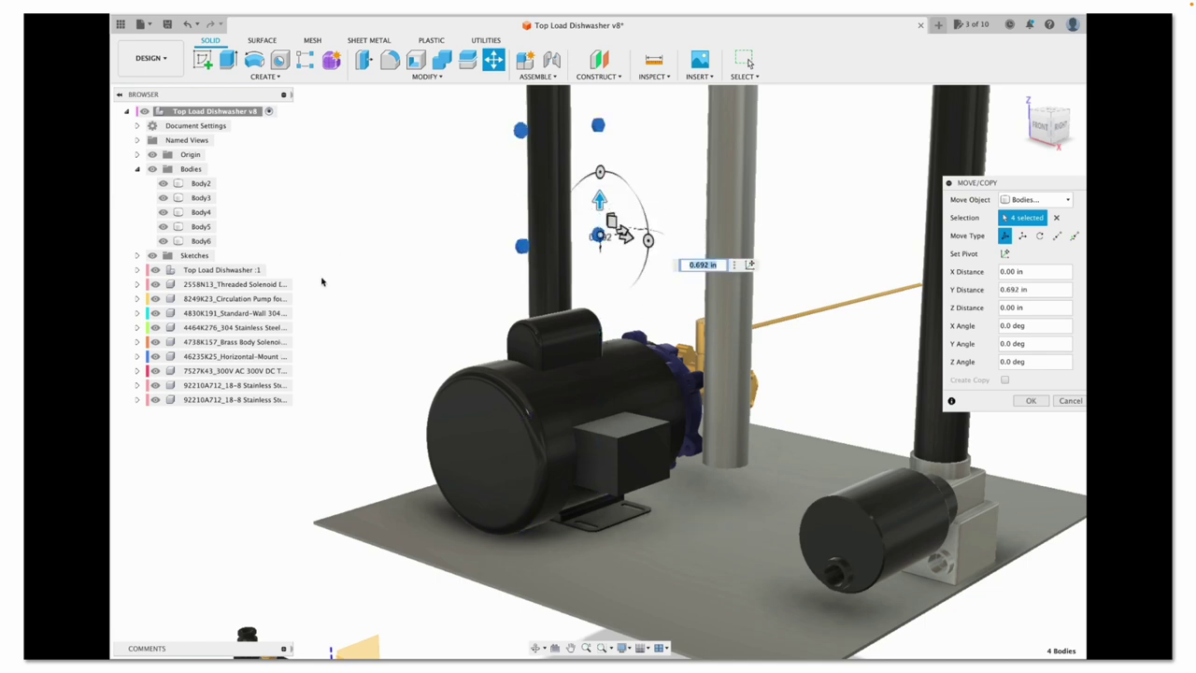
pyautogui.click(138, 298)
pyautogui.press('Escape')
# Raise the brass solenoid valve toward the frame and shift it sideways
pyautogui.click(1032, 103)
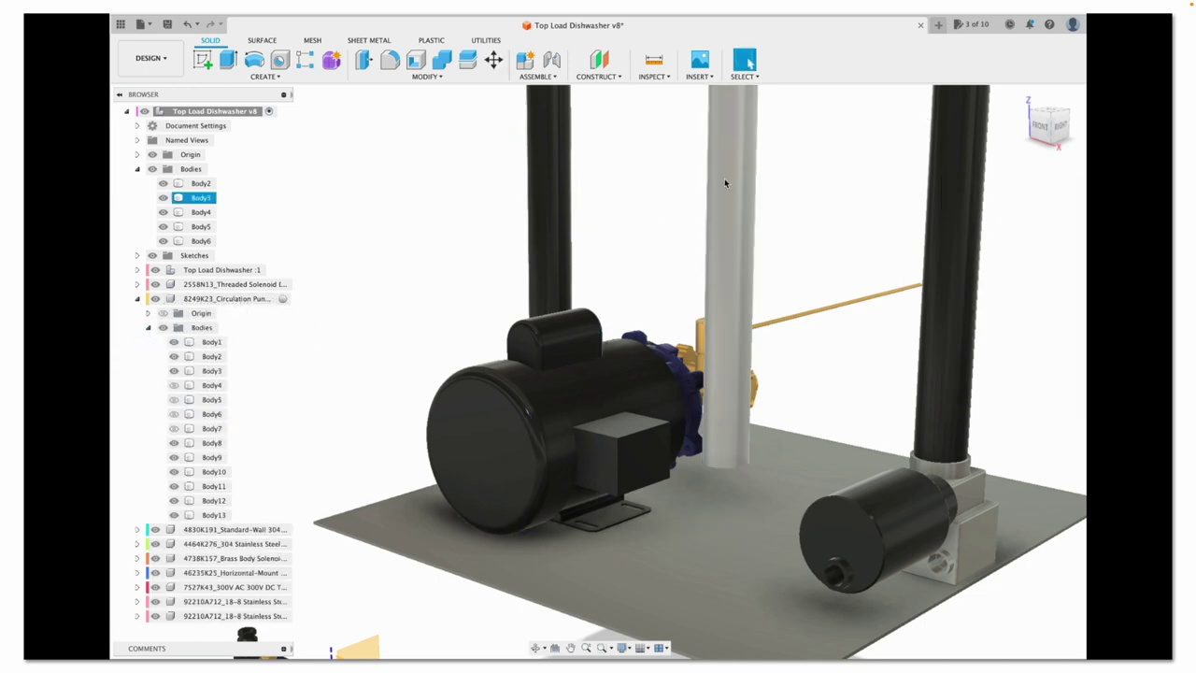
pyautogui.moveTo(974, 128)
pyautogui.keyDown('shift'); pyautogui.mouseDown(button='middle')
pyautogui.moveTo(913, 120)
pyautogui.moveTo(615, 462)
pyautogui.moveTo(915, 140)
pyautogui.moveTo(234, 497)
pyautogui.mouseUp(button='middle'); pyautogui.keyUp('shift')
pyautogui.scroll(5, 614, 462)
pyautogui.scroll(-3, 615, 461)
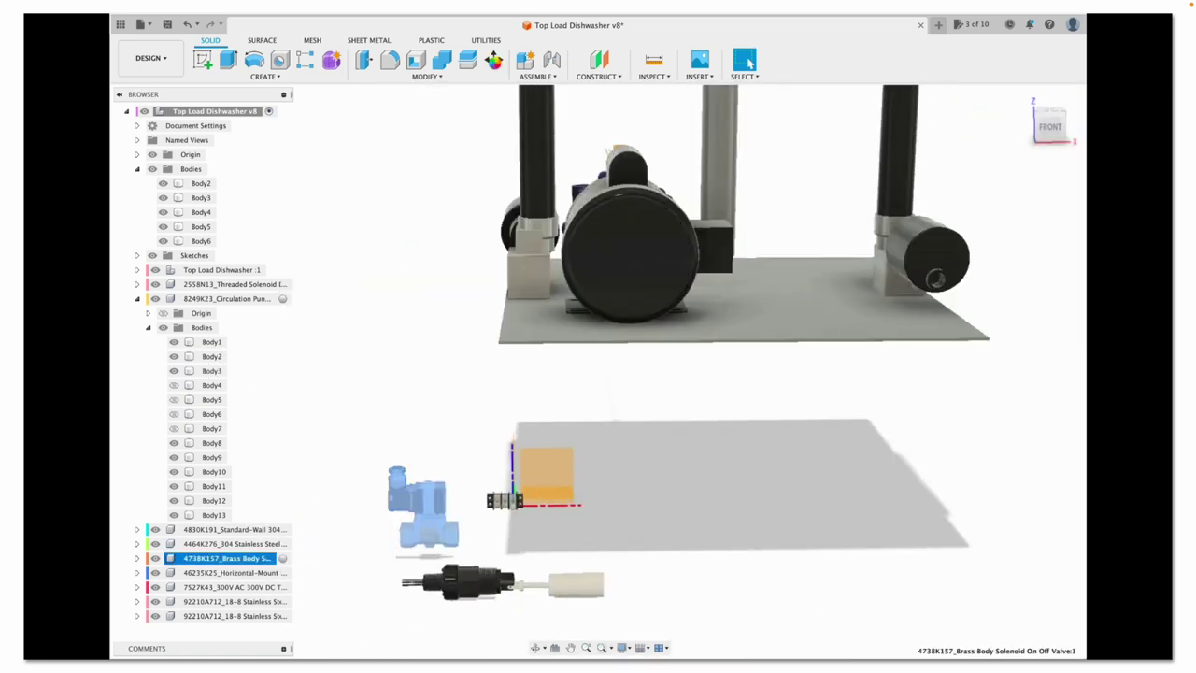
pyautogui.press('m')
pyautogui.moveTo(417, 458); pyautogui.dragTo(450, 215)
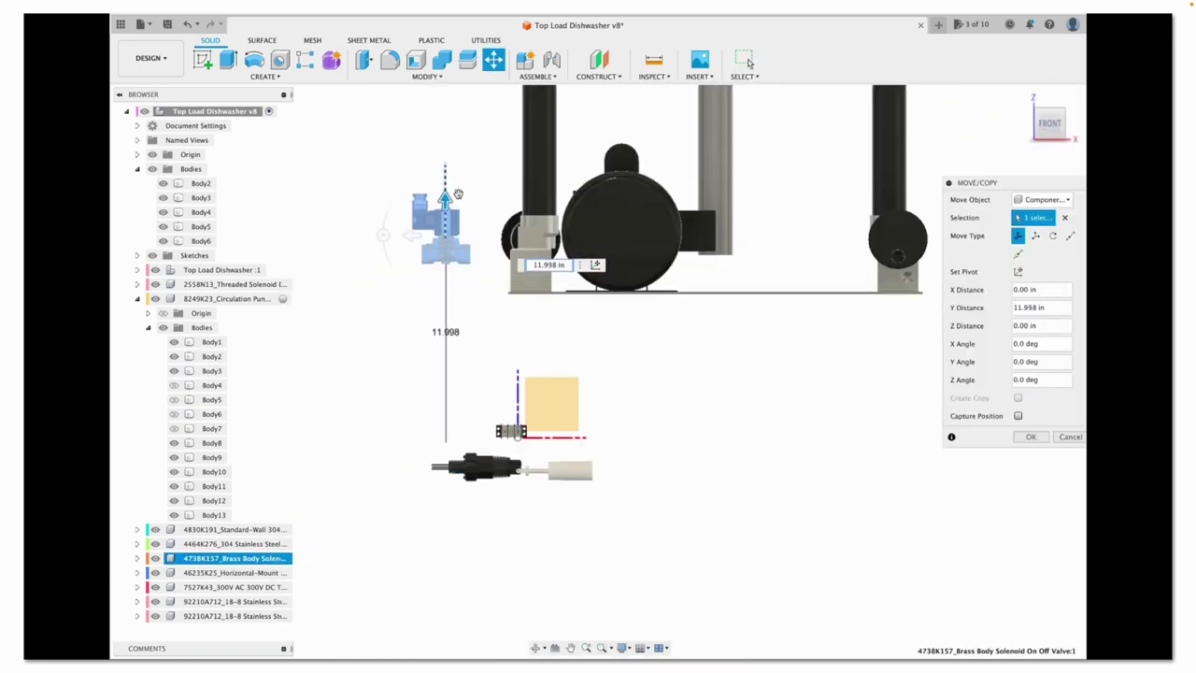
pyautogui.moveTo(459, 168); pyautogui.dragTo(760, 164)
pyautogui.click(1049, 94)
pyautogui.click(1065, 93)
pyautogui.click(1049, 108)
pyautogui.press('Return')
# Move the terminal block up between the centre post and right leg, beside the valve
pyautogui.press('m')
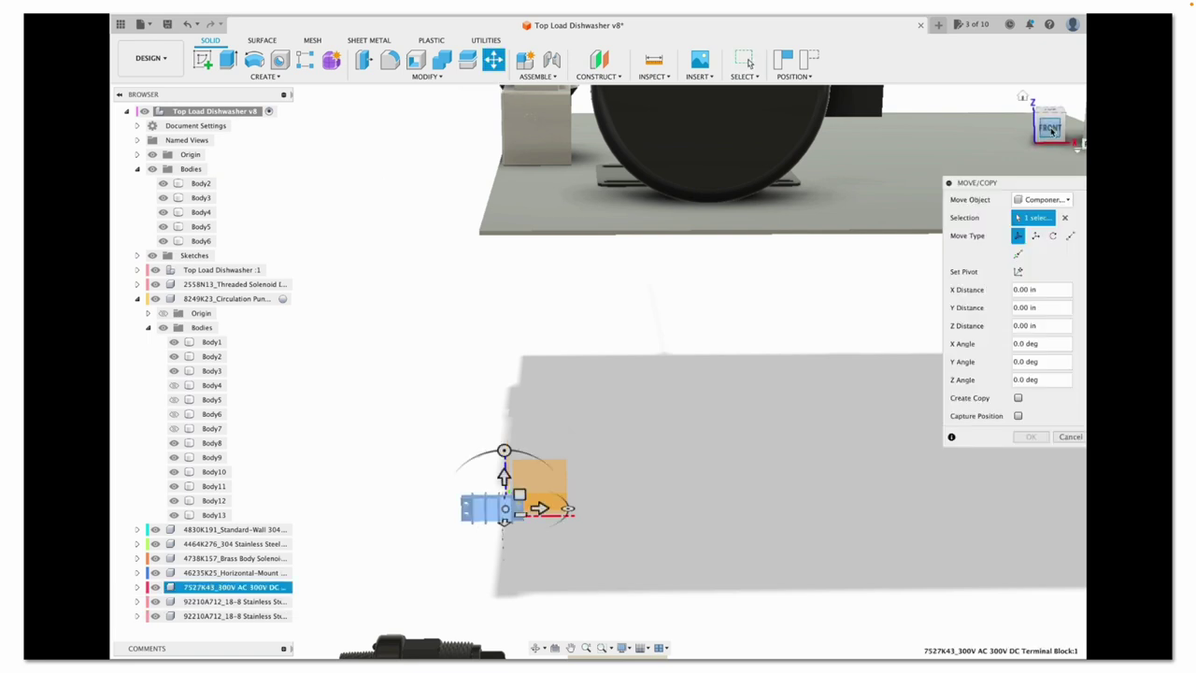
pyautogui.moveTo(833, 222); pyautogui.dragTo(535, 635)
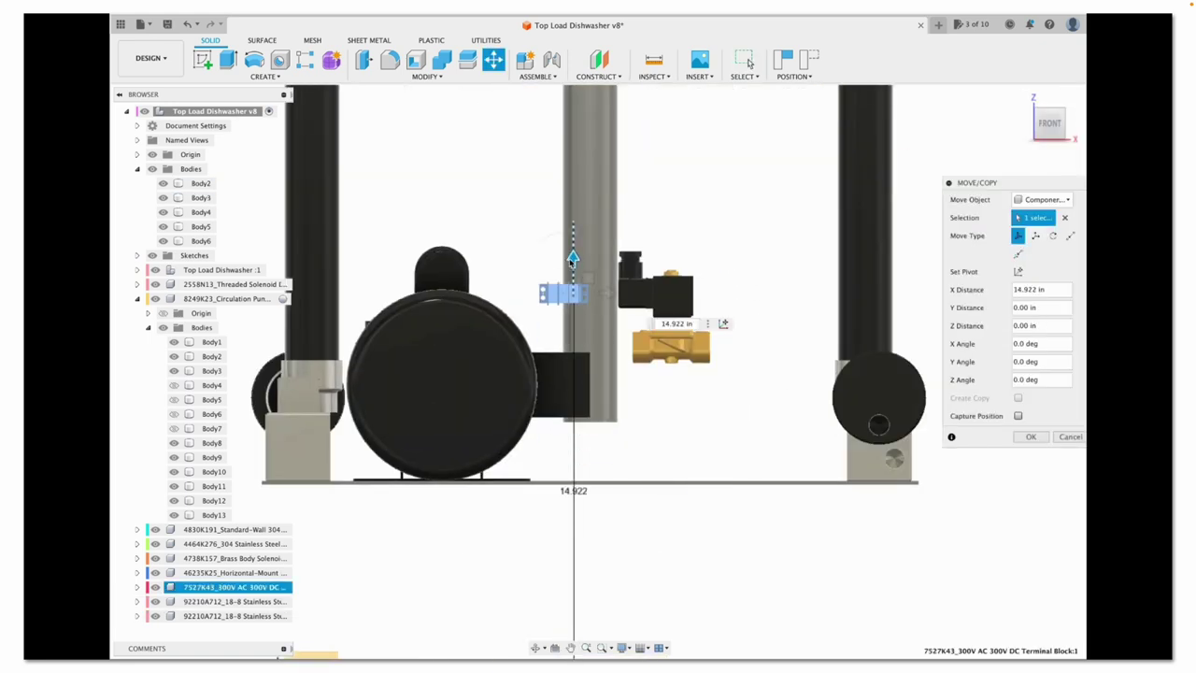
pyautogui.scroll(-3, 722, 322)
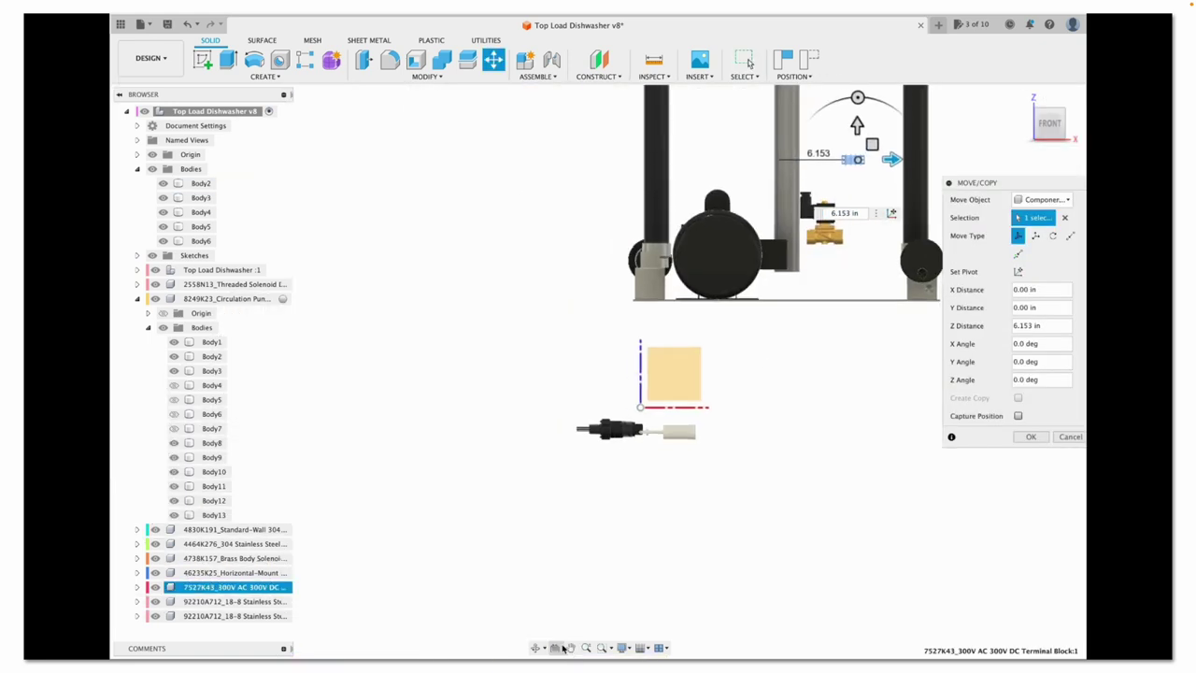
pyautogui.keyDown('shift'); pyautogui.moveTo(720, 277); pyautogui.dragTo(724, 561, button='middle'); pyautogui.keyUp('shift')
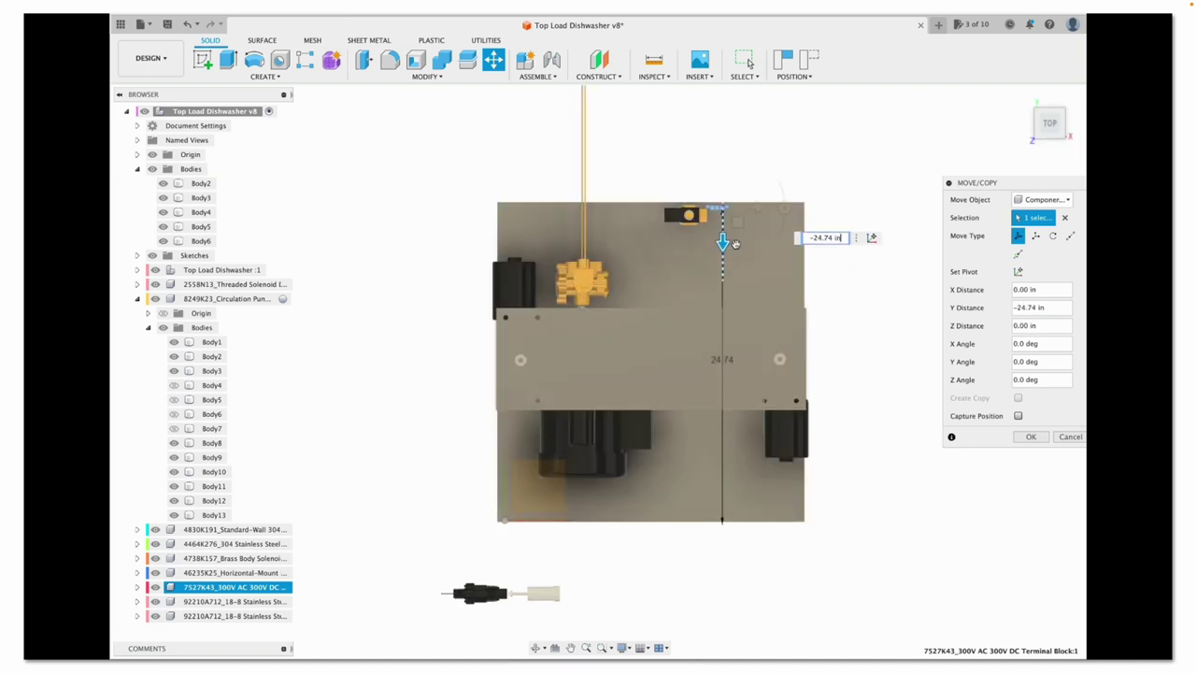
pyautogui.press('Return')
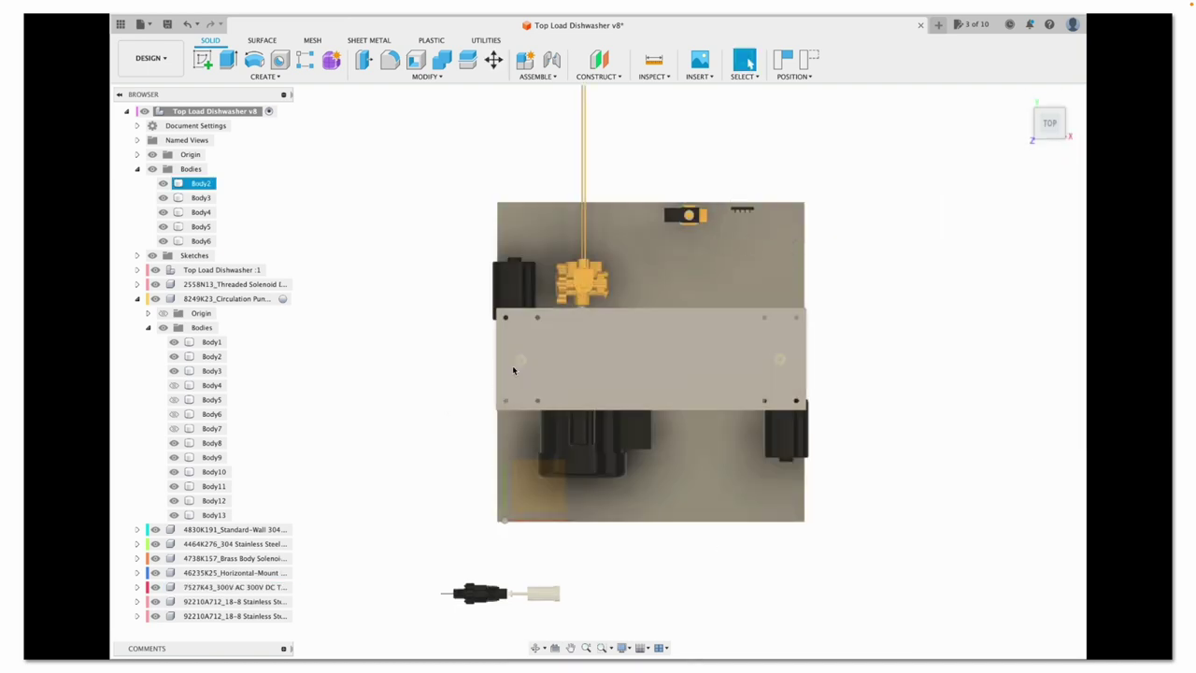
# Lower the two 92210A712 screws about -2.2 in along Z to the pump base
pyautogui.click(234, 601)
pyautogui.keyDown('shift'); pyautogui.click(234, 615); pyautogui.keyUp('shift')
pyautogui.click(493, 60)
pyautogui.keyDown('shift'); pyautogui.moveTo(494, 74); pyautogui.dragTo(520, 150, button='middle'); pyautogui.keyUp('shift')
pyautogui.moveTo(533, 505); pyautogui.dragTo(534, 510)
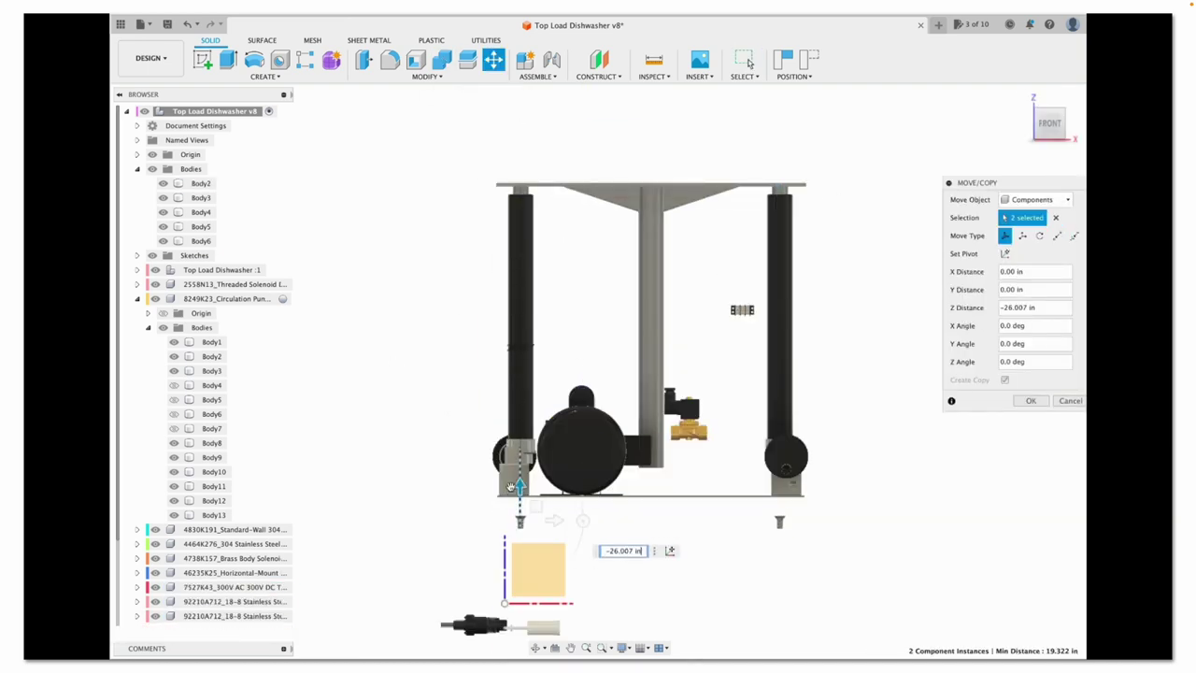
pyautogui.scroll(4, 620, 479)
pyautogui.scroll(4, 623, 518)
pyautogui.moveTo(586, 551); pyautogui.dragTo(591, 500)
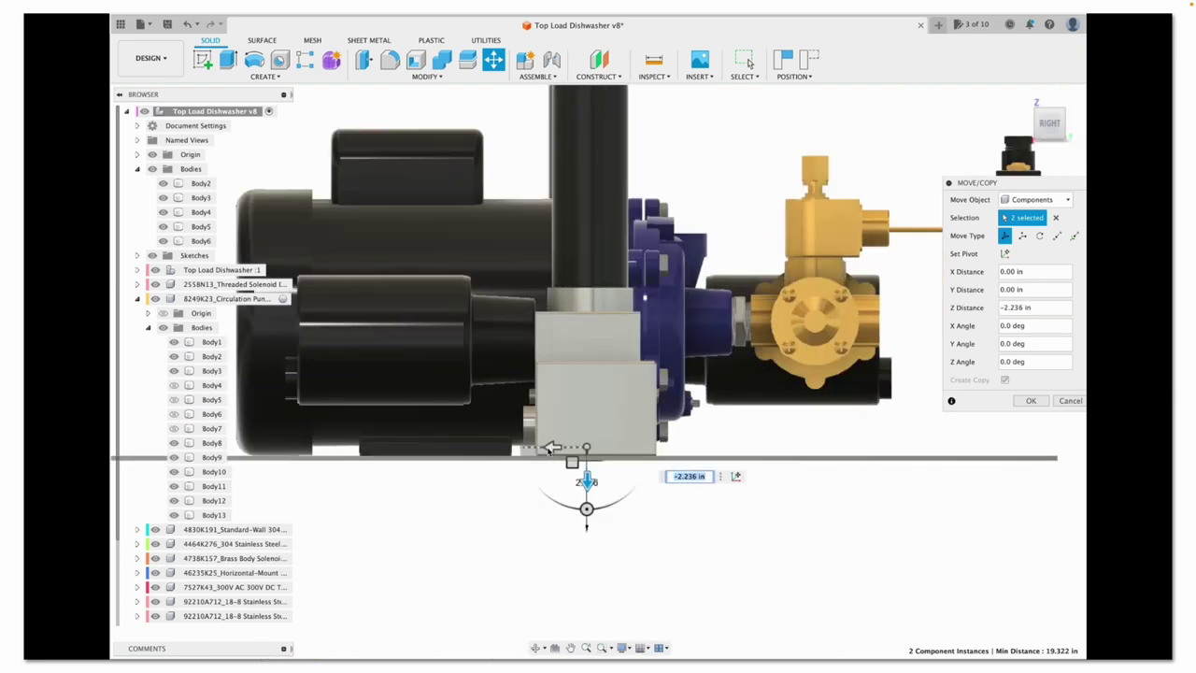
pyautogui.press('Return')
pyautogui.press('F6')
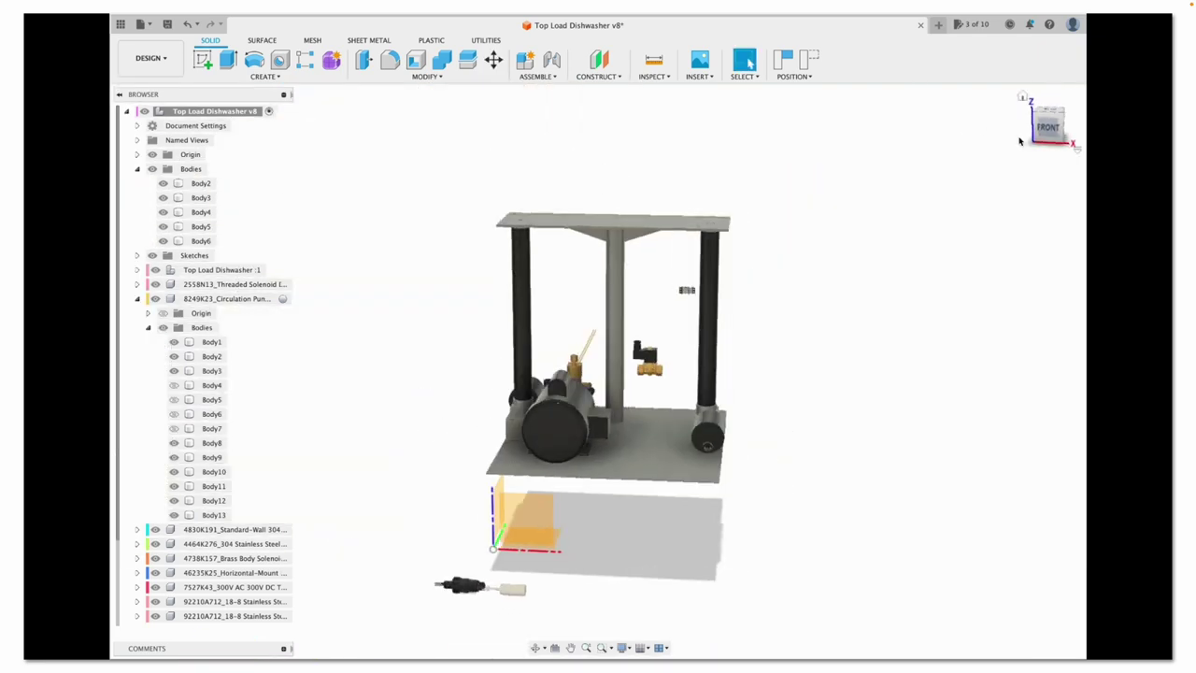
# Sketch a thin rectangle along the base plate's rear edge
pyautogui.scroll(3, 619, 367)
pyautogui.click(619, 367)
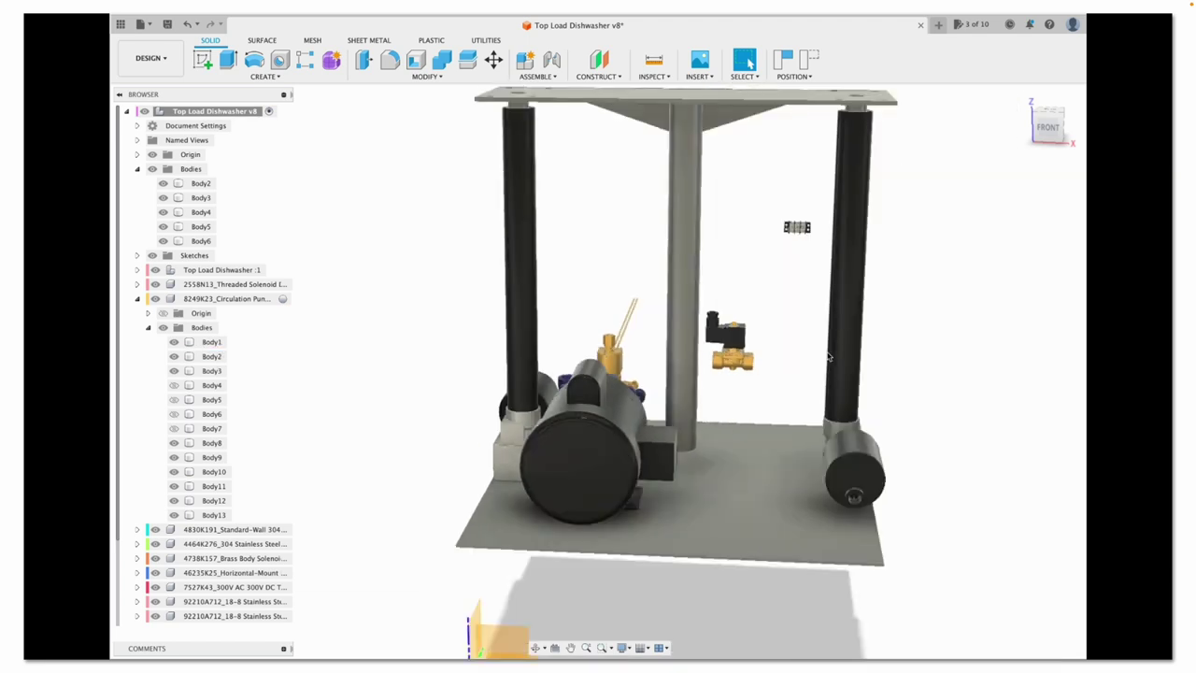
pyautogui.click(202, 59)
pyautogui.click(680, 493)
pyautogui.click(499, 365)
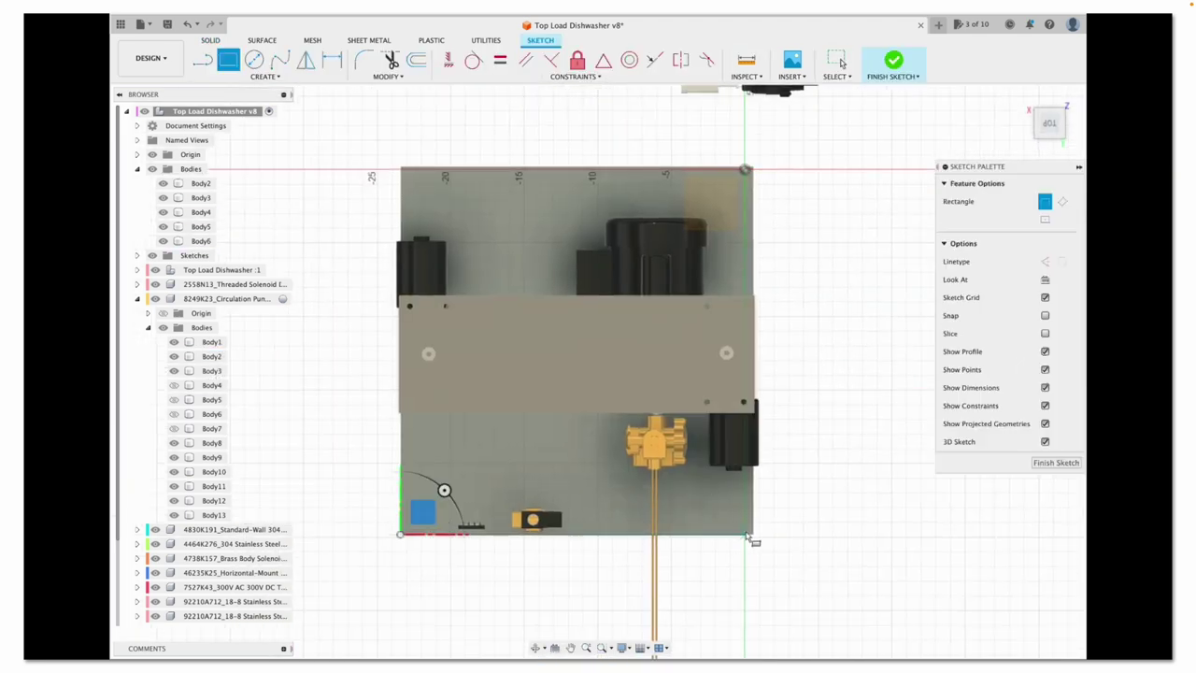
pyautogui.click(755, 530)
# Extrude the rectangle about 23 in as a new body, Body7, forming the back wall
pyautogui.press('e')
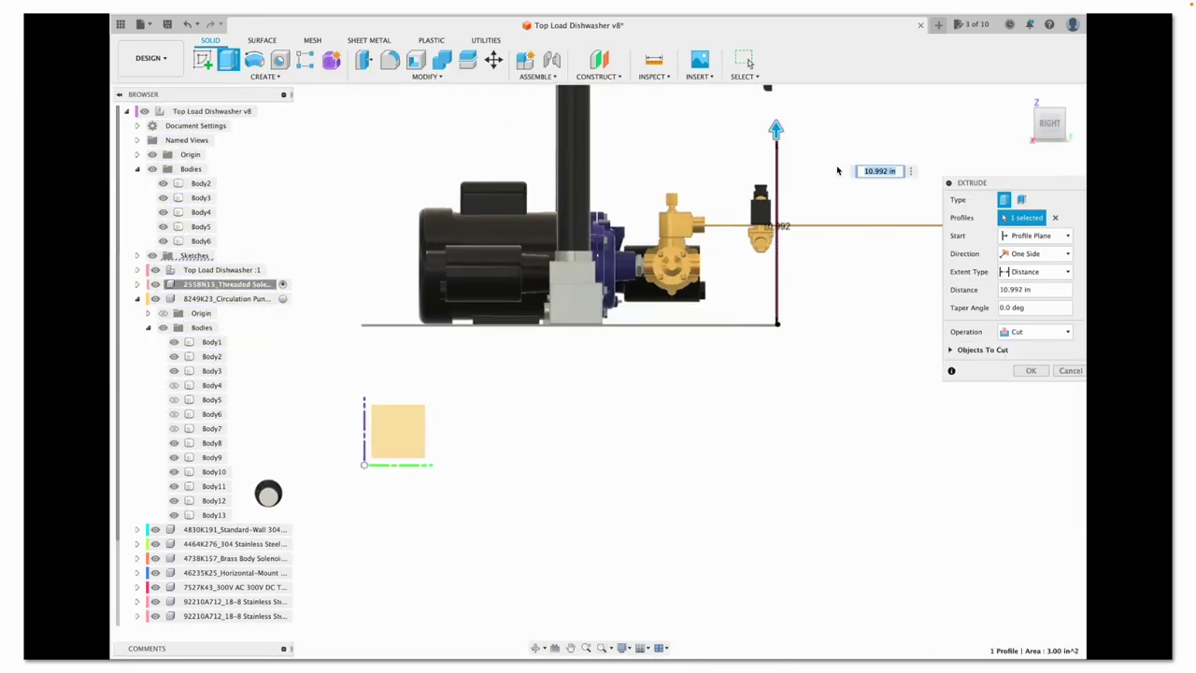
pyautogui.moveTo(837, 170); pyautogui.dragTo(699, 452, button='middle')
pyautogui.scroll(3, 685, 278)
pyautogui.scroll(-2, 766, 346)
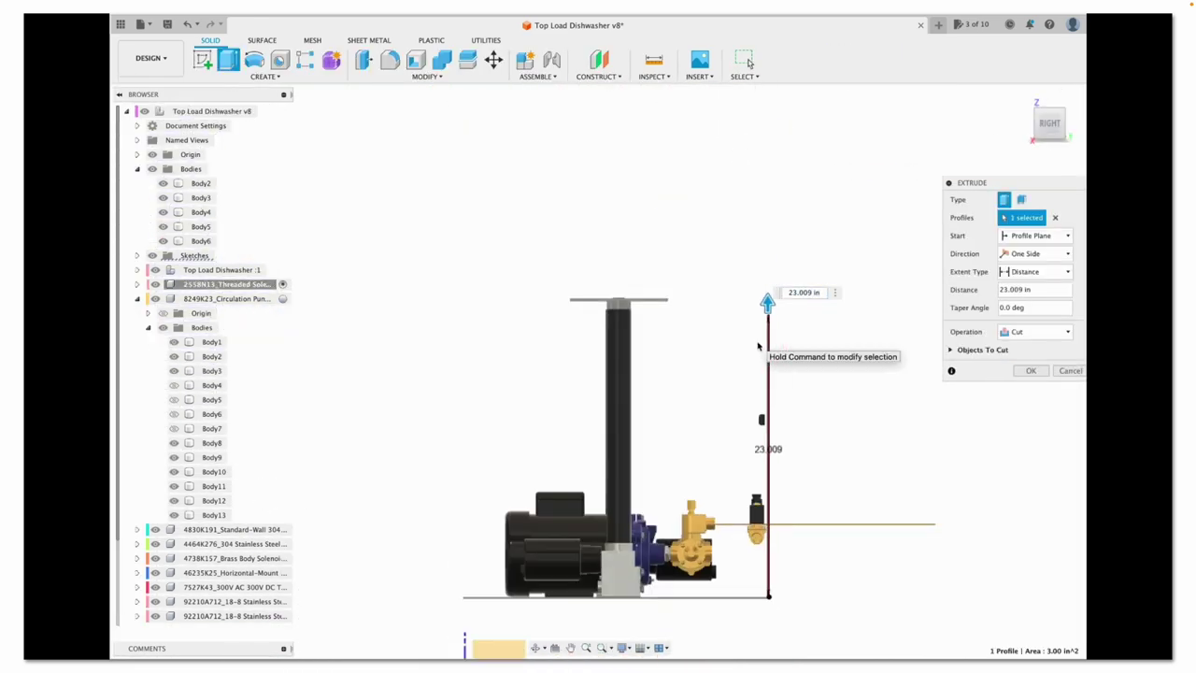
pyautogui.scroll(3, 768, 308)
pyautogui.moveTo(789, 257); pyautogui.dragTo(790, 238)
pyautogui.click(1028, 354)
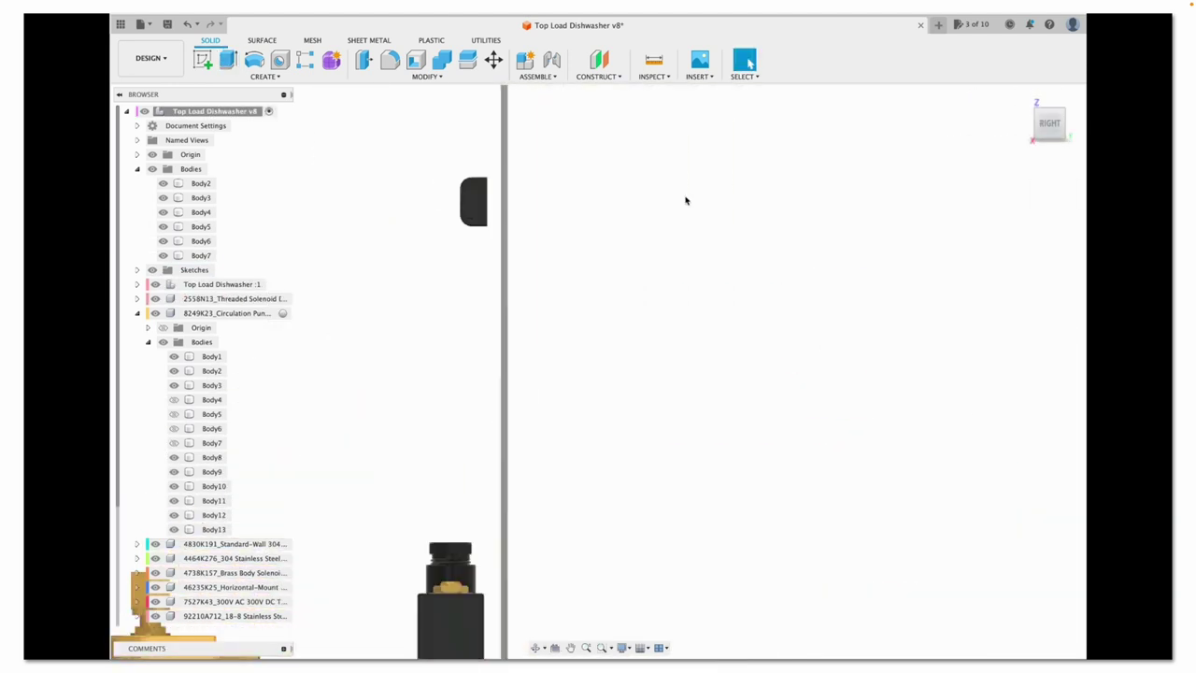
# Nudge the 7527K43 component slightly with Move
pyautogui.click(148, 341)
pyautogui.click(229, 414)
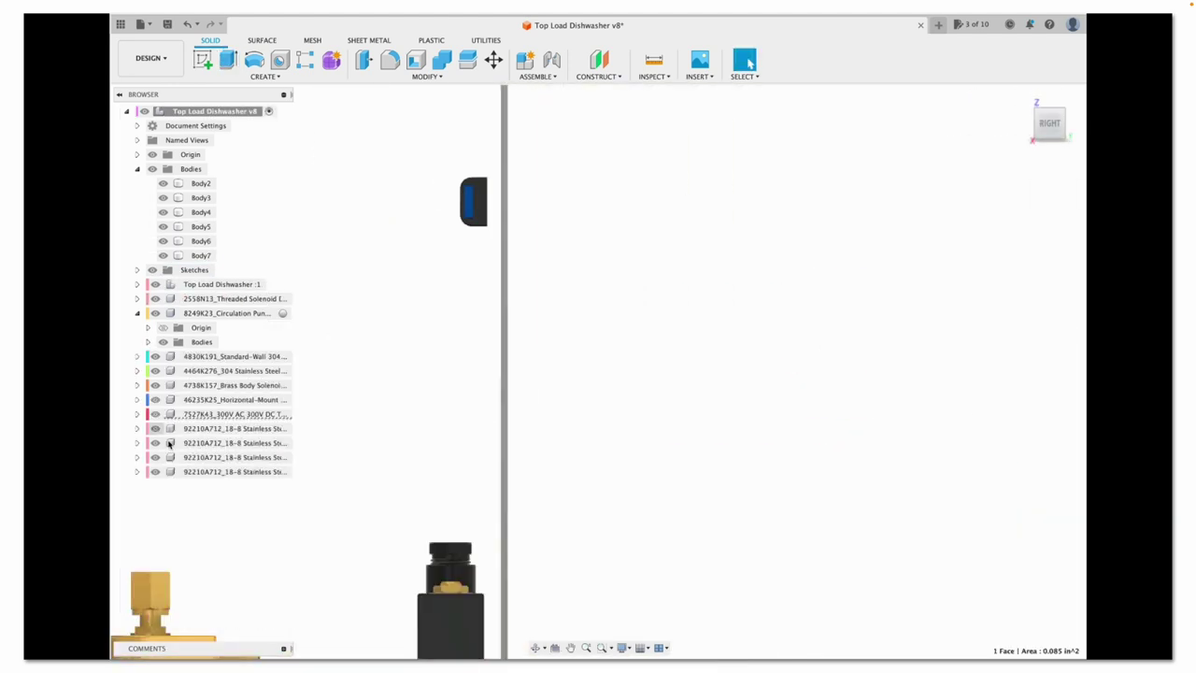
pyautogui.press('m')
pyautogui.click(1031, 436)
# Extrude-cut the brass rod end profiles so the rods stop at the wall panel
pyautogui.keyDown('shift'); pyautogui.moveTo(992, 208); pyautogui.dragTo(563, 547, button='middle'); pyautogui.keyUp('shift')
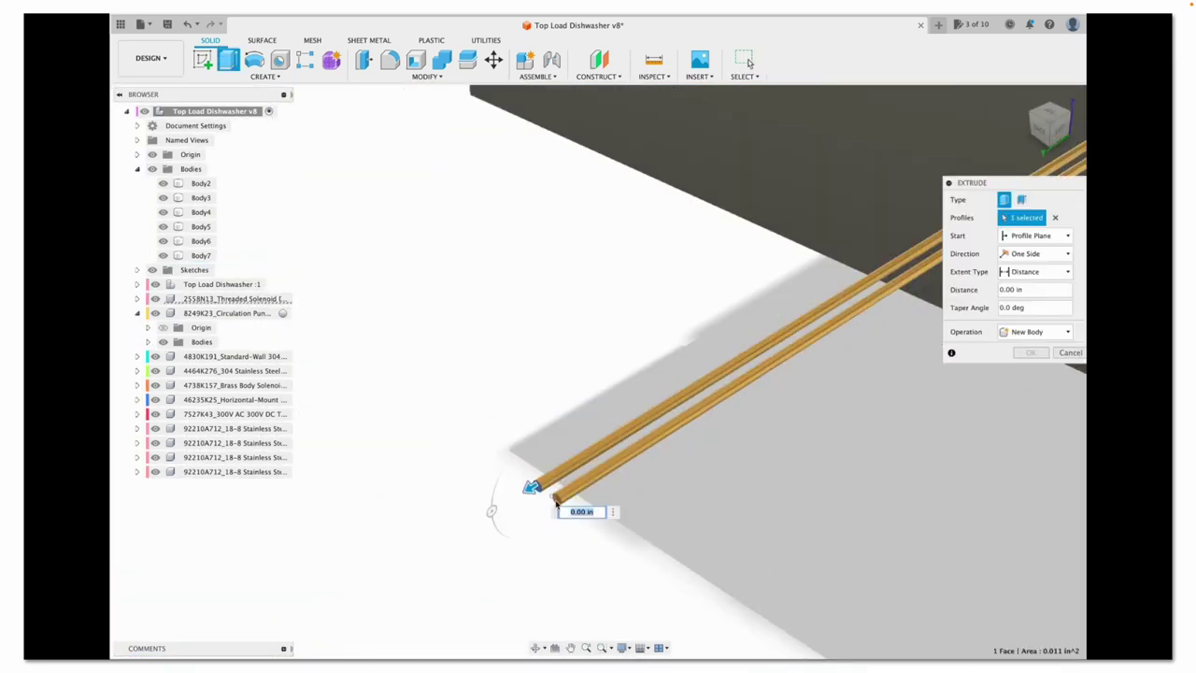
pyautogui.moveTo(840, 274); pyautogui.dragTo(906, 217)
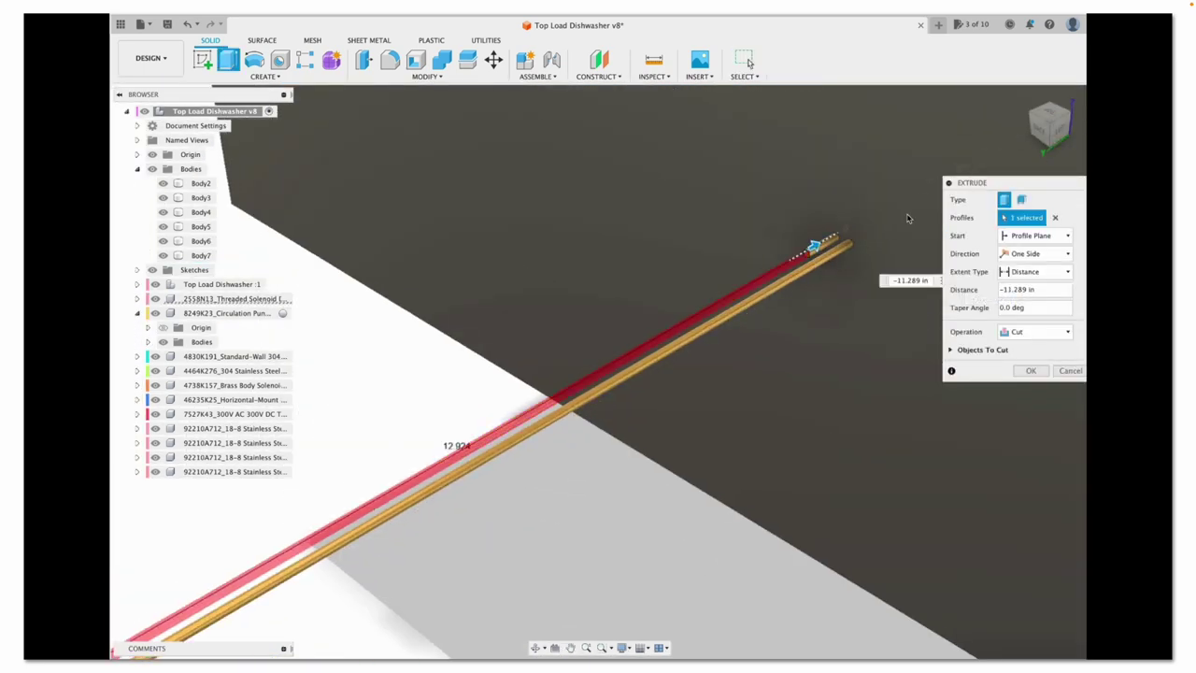
pyautogui.click(1028, 371)
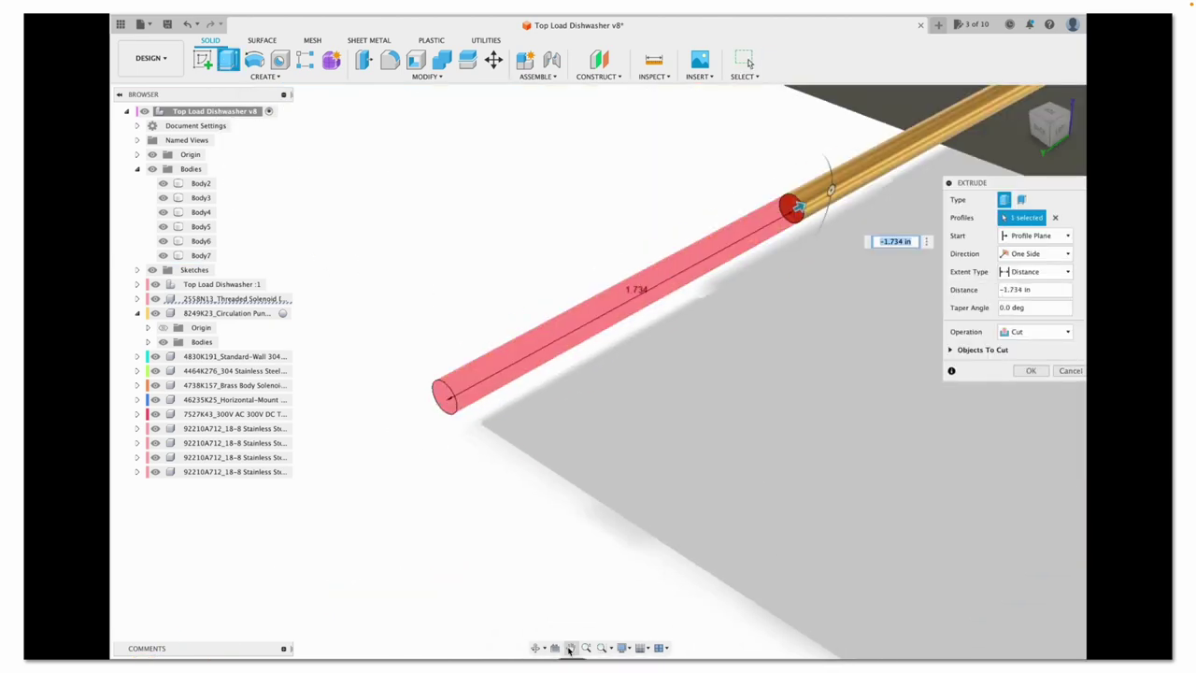
pyautogui.click(569, 647)
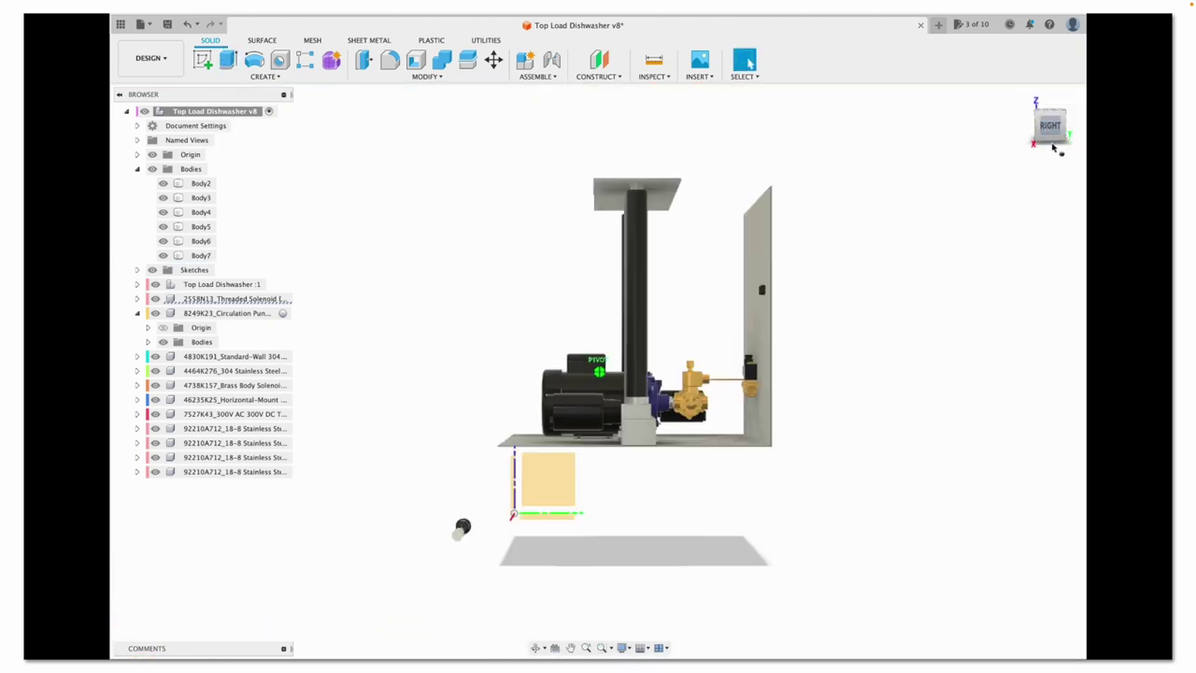
pyautogui.click(1040, 115)
pyautogui.moveTo(1040, 115); pyautogui.dragTo(1063, 154)
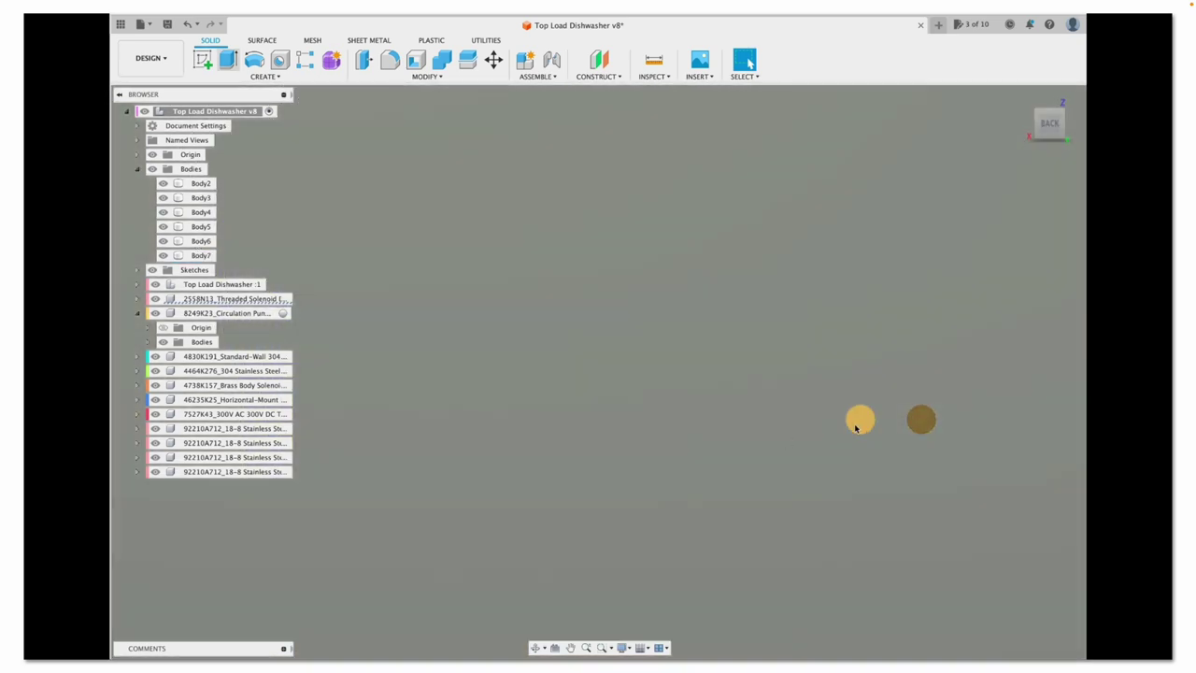
pyautogui.click(921, 420)
pyautogui.press('e')
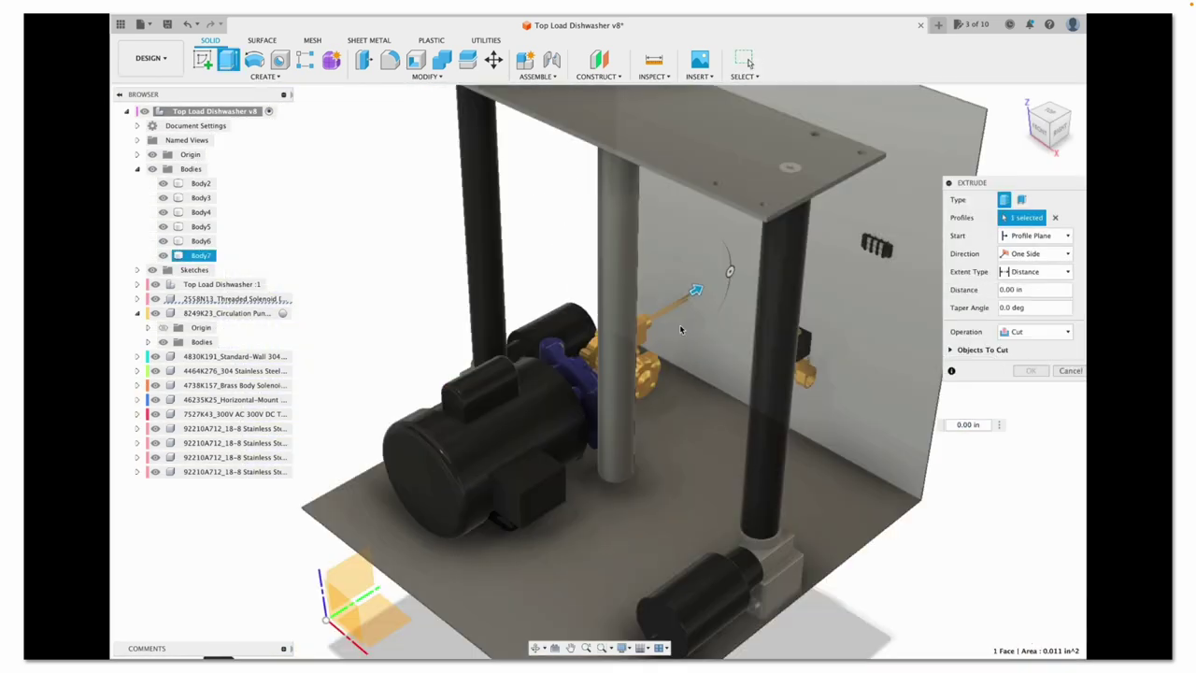
pyautogui.moveTo(537, 322); pyautogui.dragTo(875, 599)
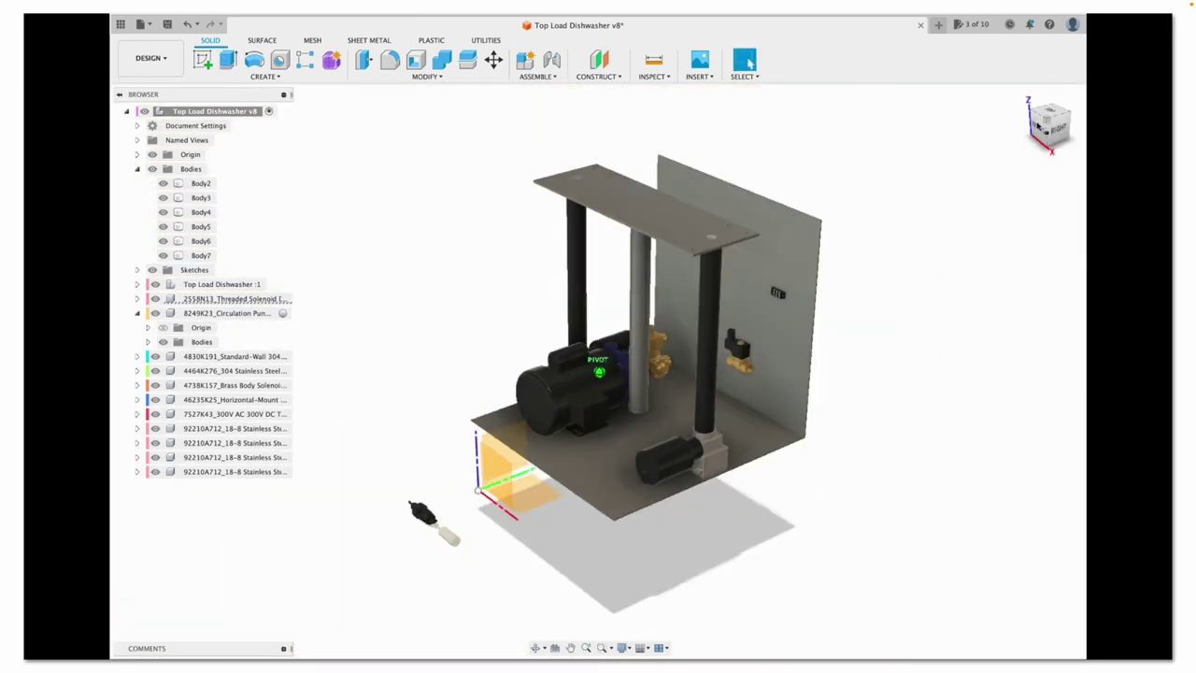
pyautogui.click(1037, 127)
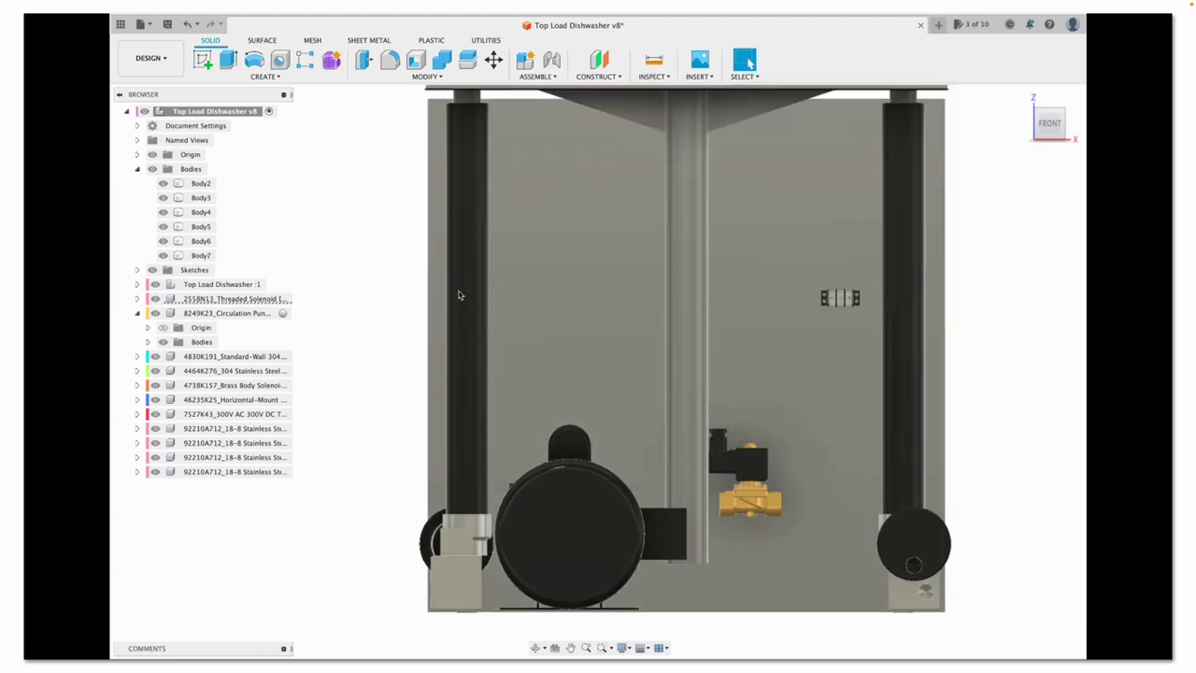
# Measure the frame's leg length and its height up to the frame top
pyautogui.press('i')
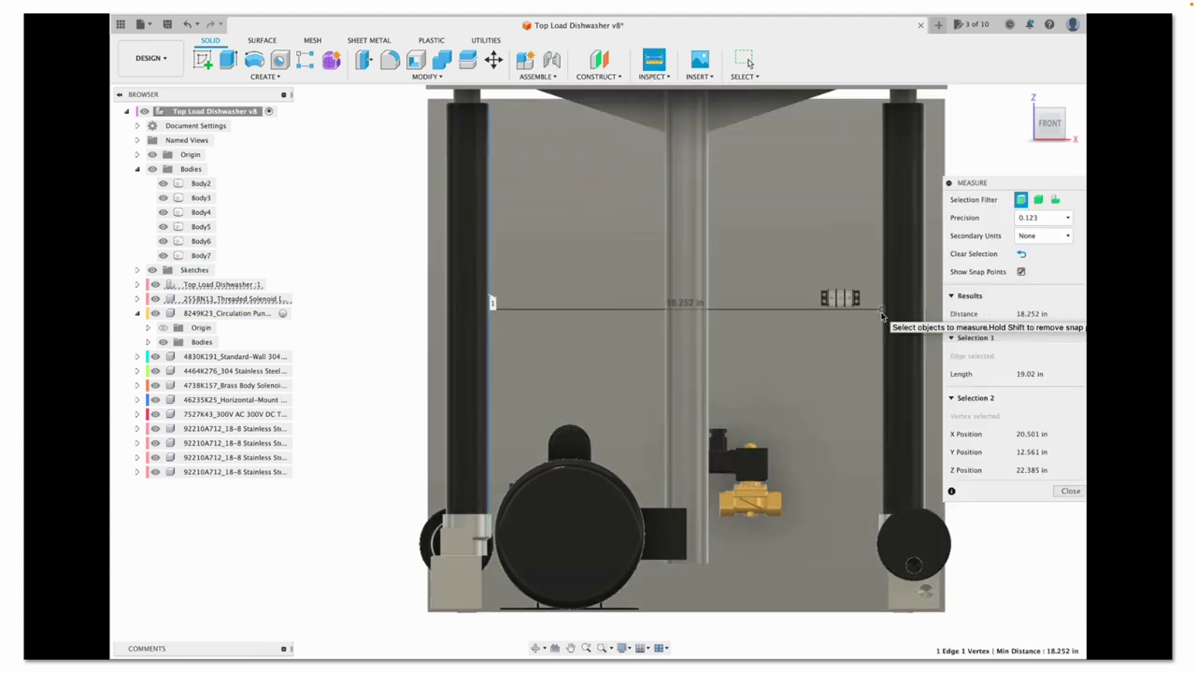
pyautogui.press('Escape')
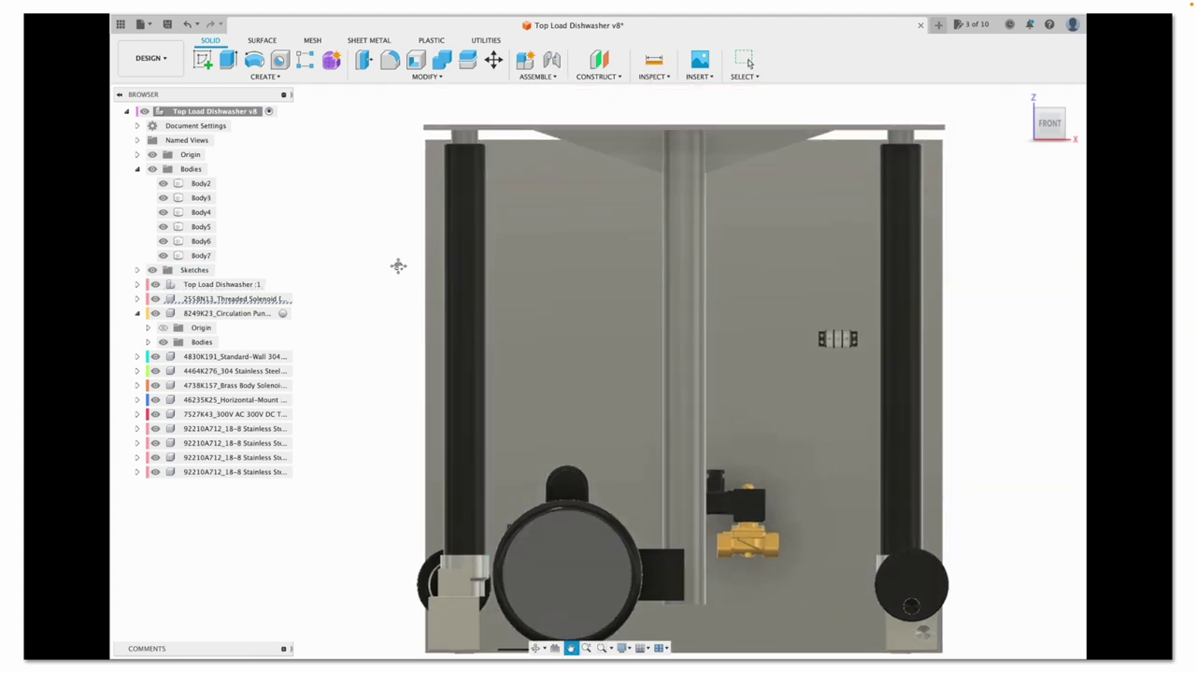
pyautogui.click(654, 60)
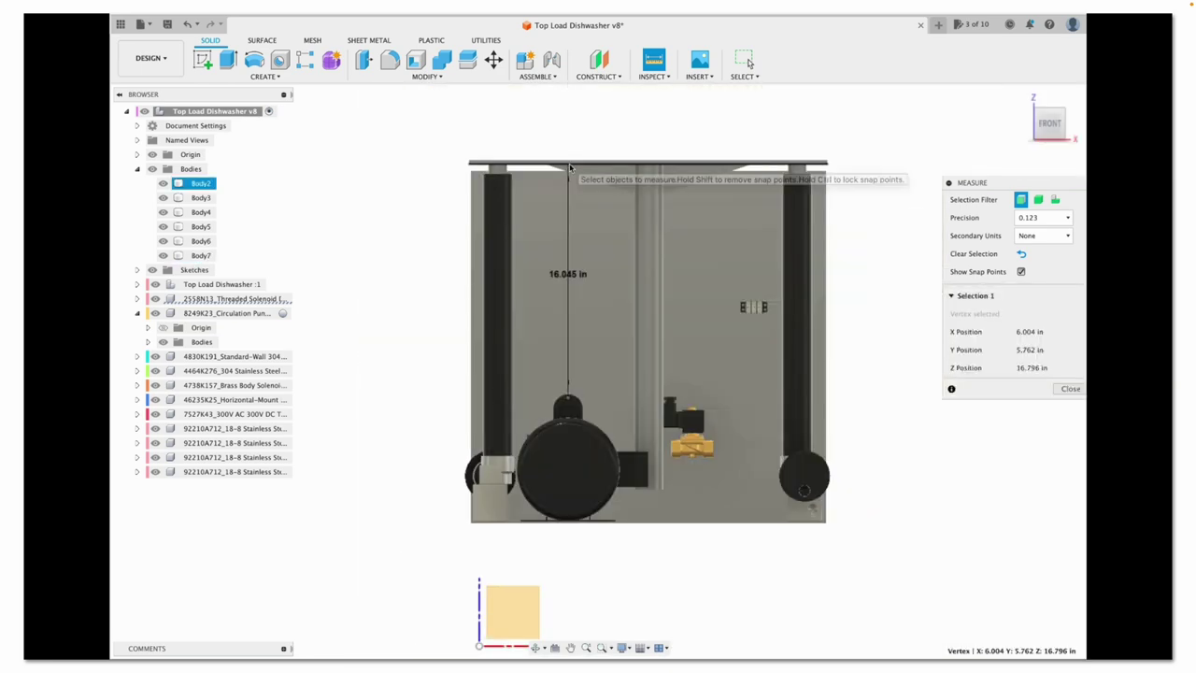
pyautogui.click(687, 242)
pyautogui.press('Escape')
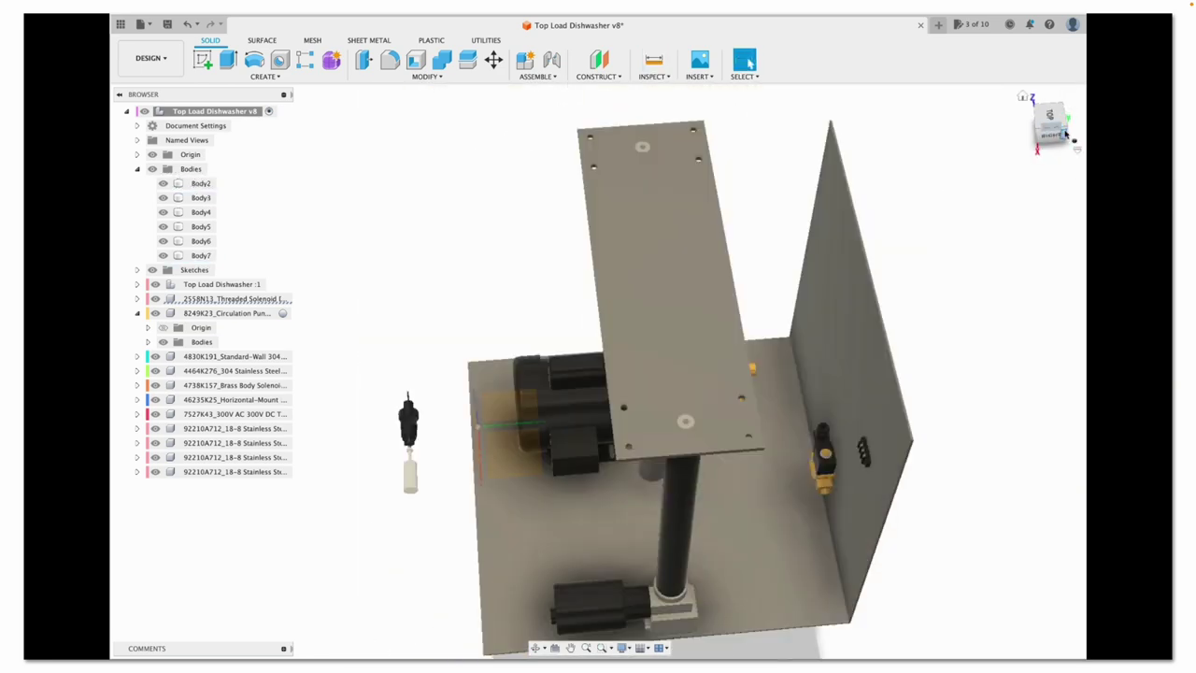
# Start a new sketch on the frame's top plate using the 2-Point Rectangle tool
pyautogui.click(627, 240)
pyautogui.click(268, 77)
pyautogui.moveTo(214, 104)
pyautogui.click(336, 104)
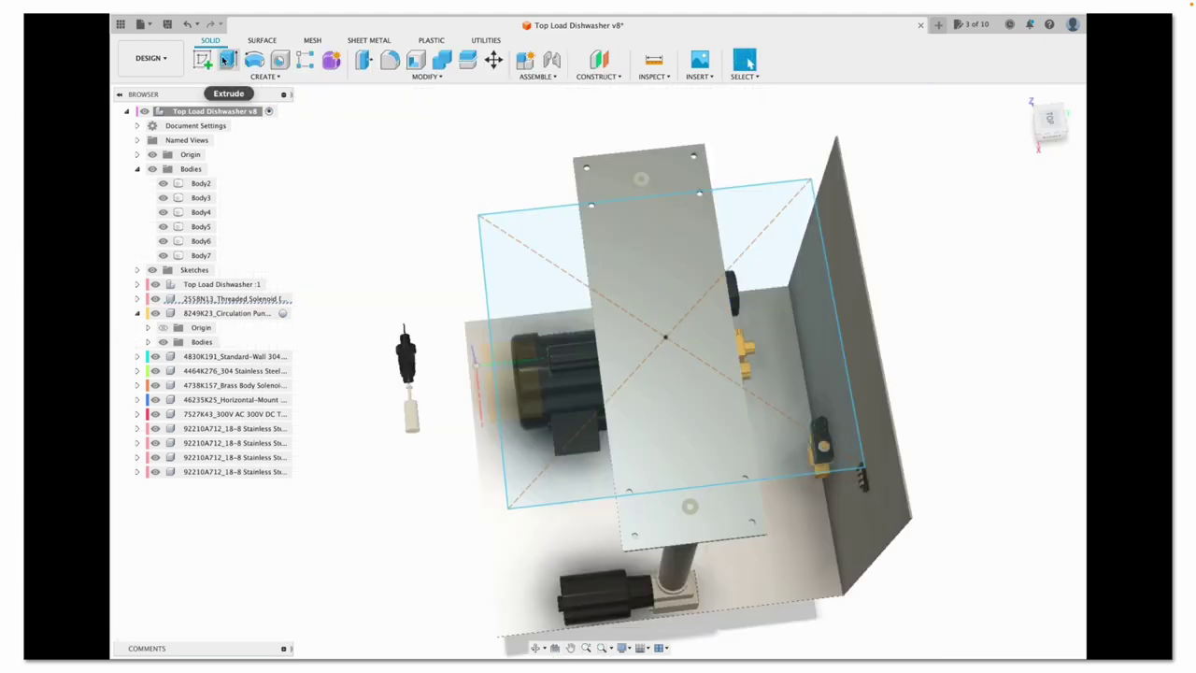
# Extrude the 20 in rectangle profiles up 7.868 in and fillet the box's vertical corners
pyautogui.press('e')
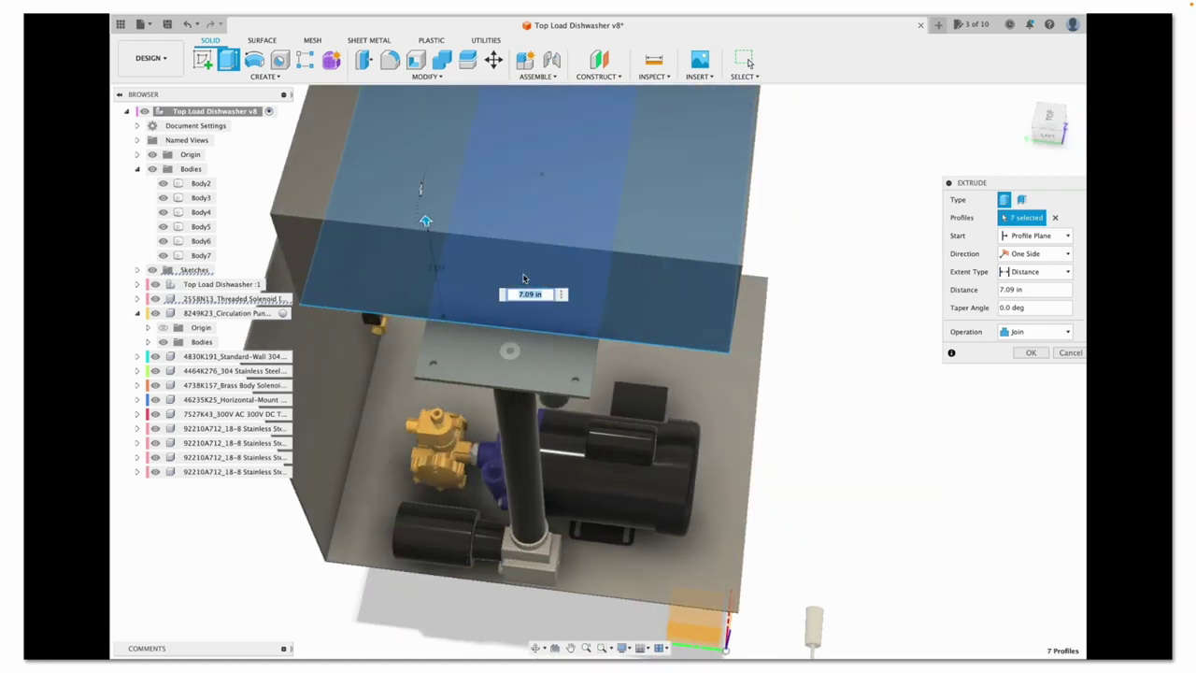
pyautogui.keyDown('shift'); pyautogui.moveTo(526, 309); pyautogui.dragTo(487, 220, button='middle'); pyautogui.keyUp('shift')
pyautogui.press('Return')
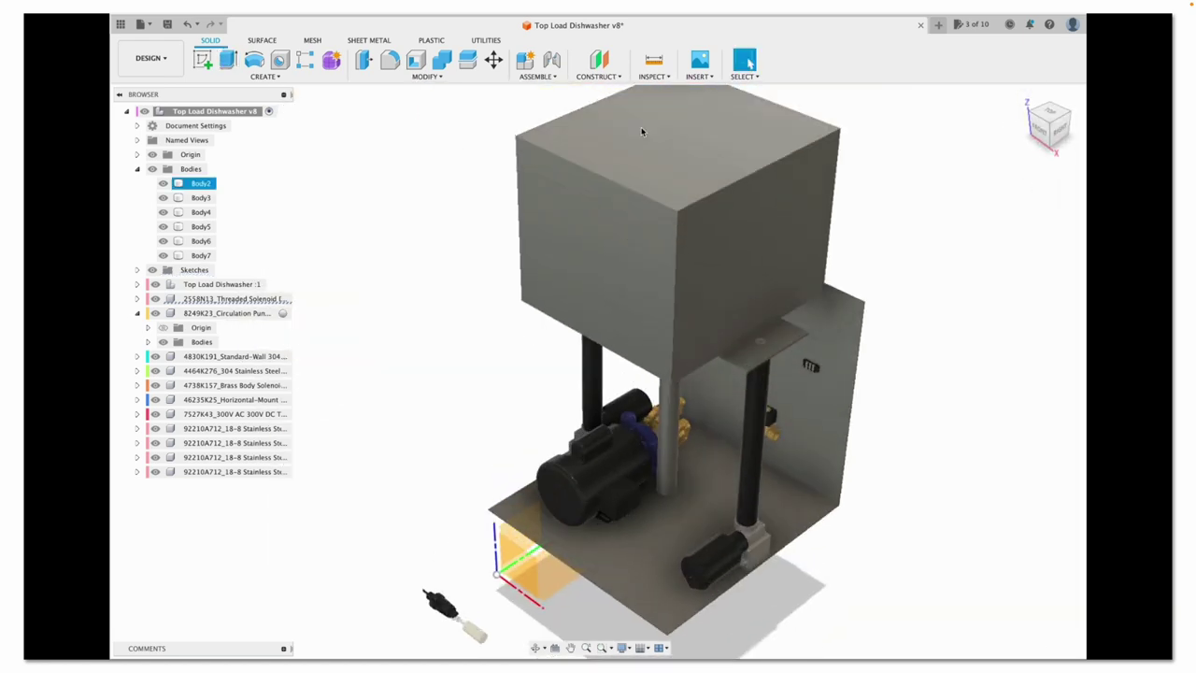
pyautogui.press('f')
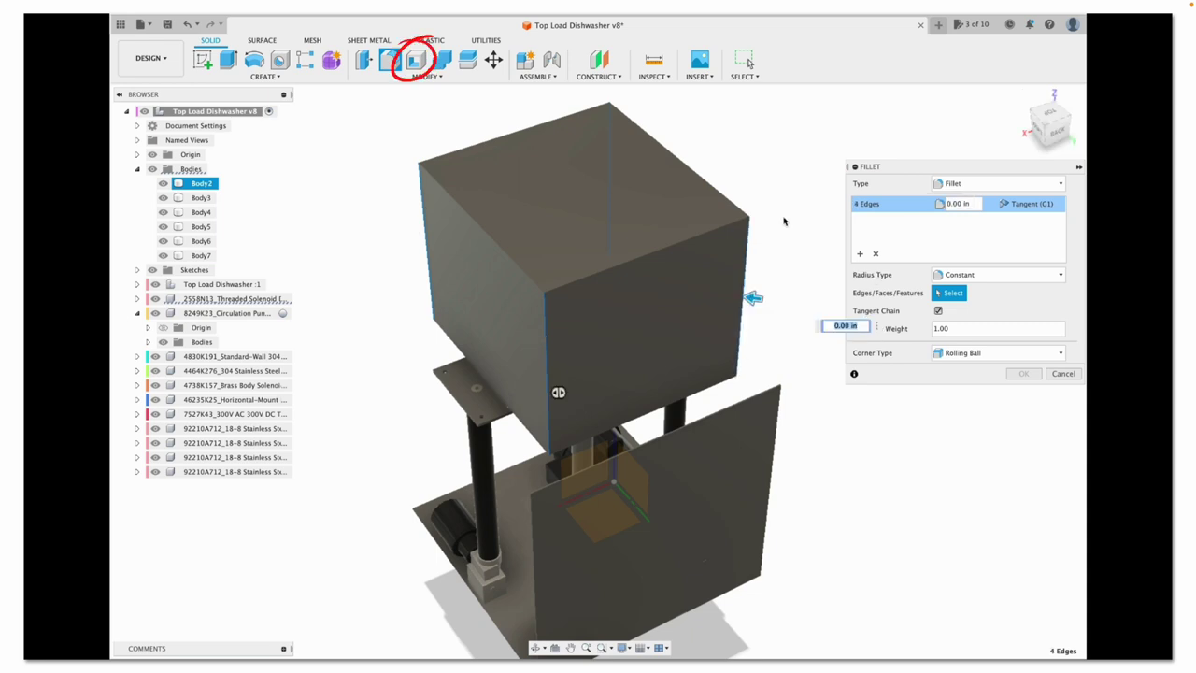
pyautogui.moveTo(624, 142); pyautogui.dragTo(609, 123)
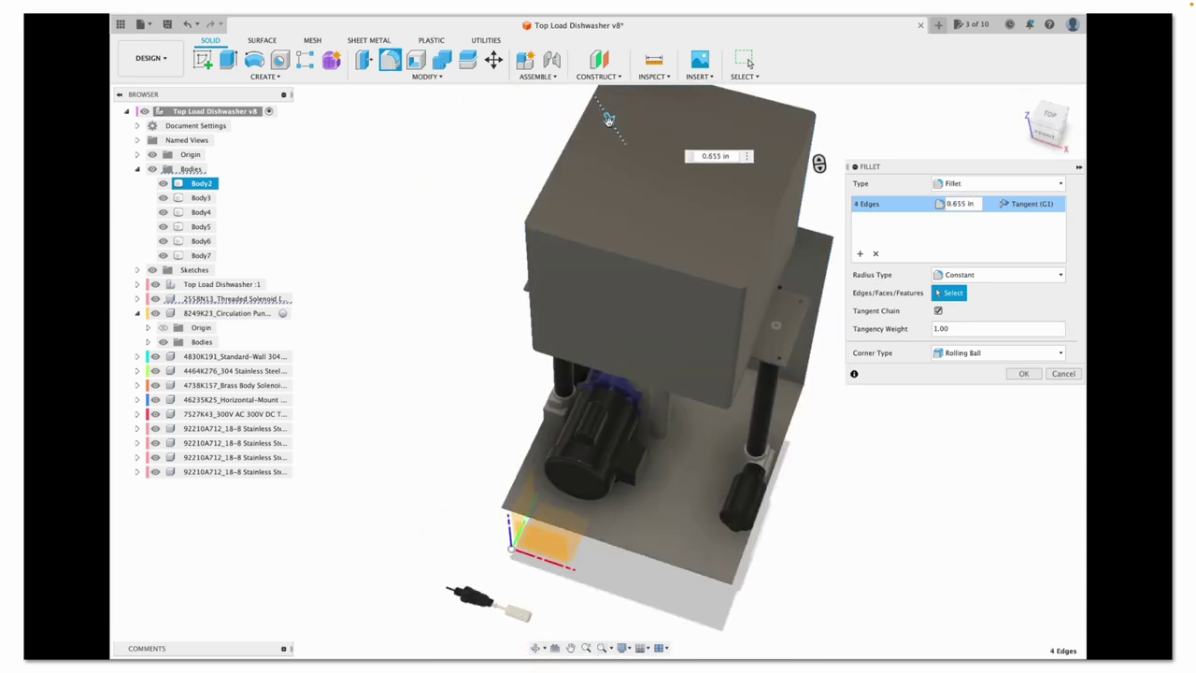
# Shell the box with the top face removed (value 25), then switch to the Render workspace
pyautogui.press('Return')
pyautogui.click(708, 142)
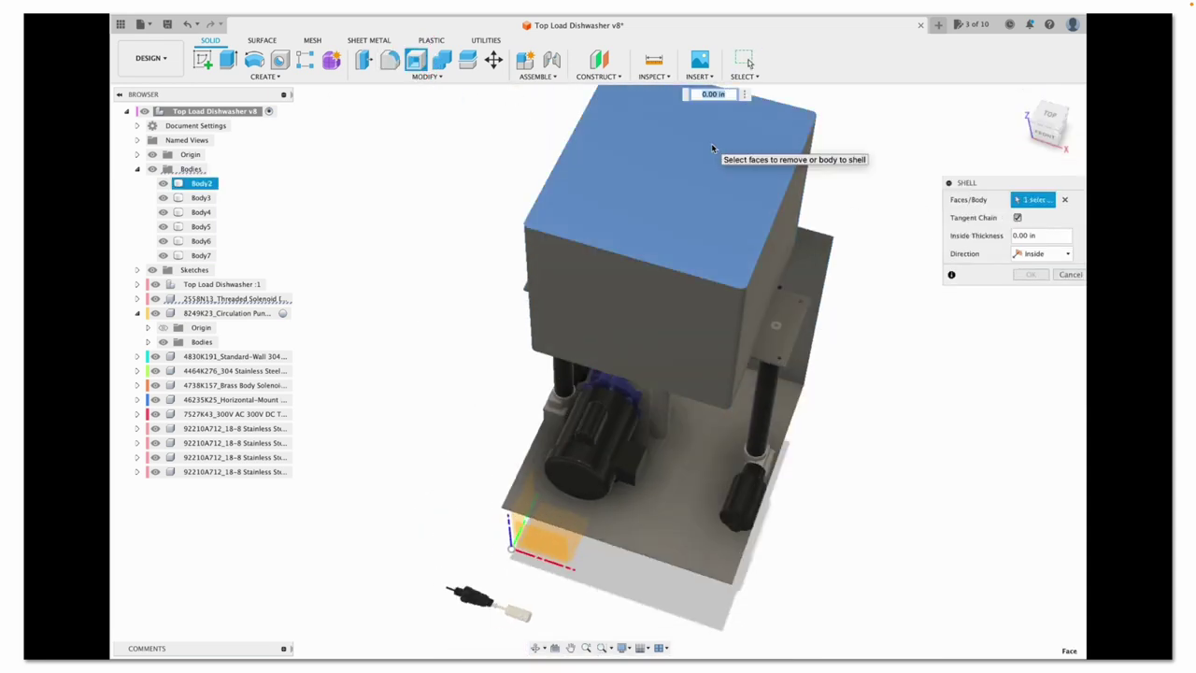
pyautogui.write('25')
pyautogui.click(1030, 274)
pyautogui.click(149, 58)
pyautogui.click(149, 128)
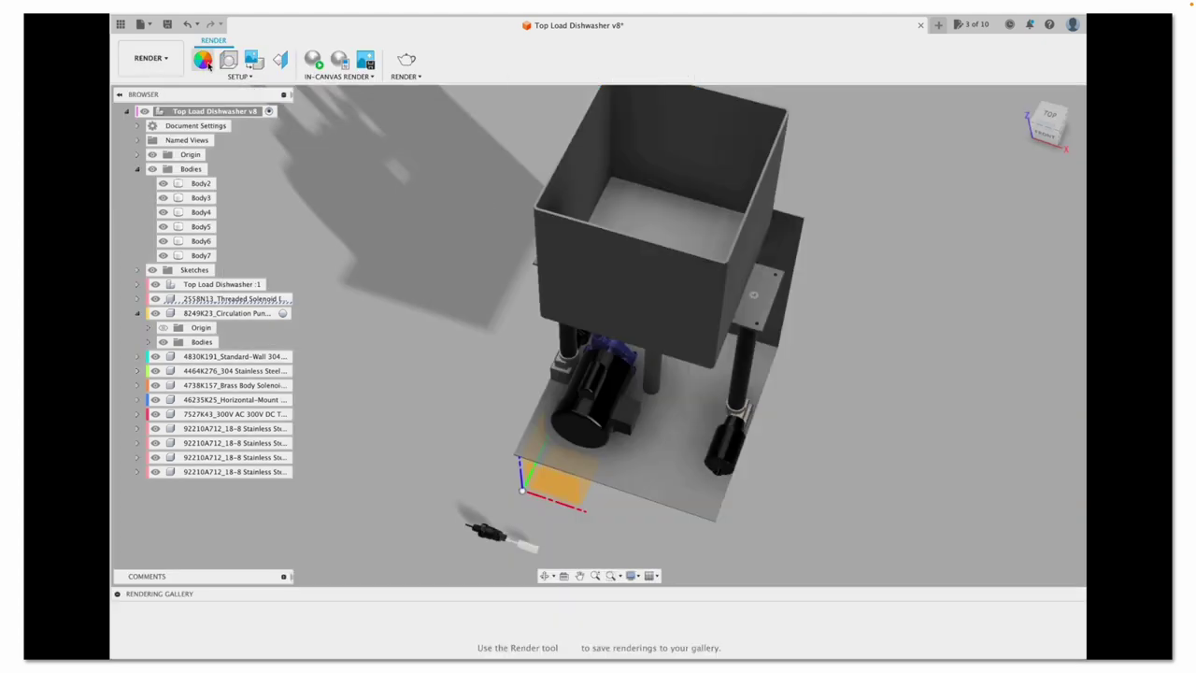
# Return to the Design workspace and lower the tub toward the frame
pyautogui.press('a')
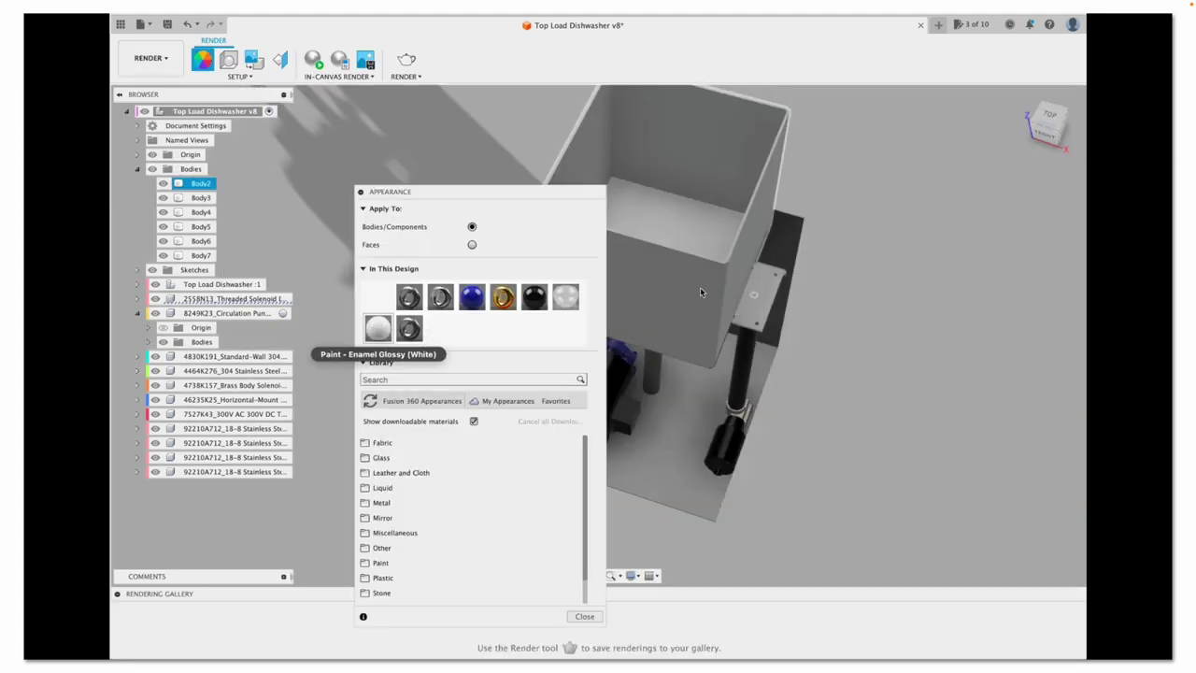
pyautogui.click(150, 58)
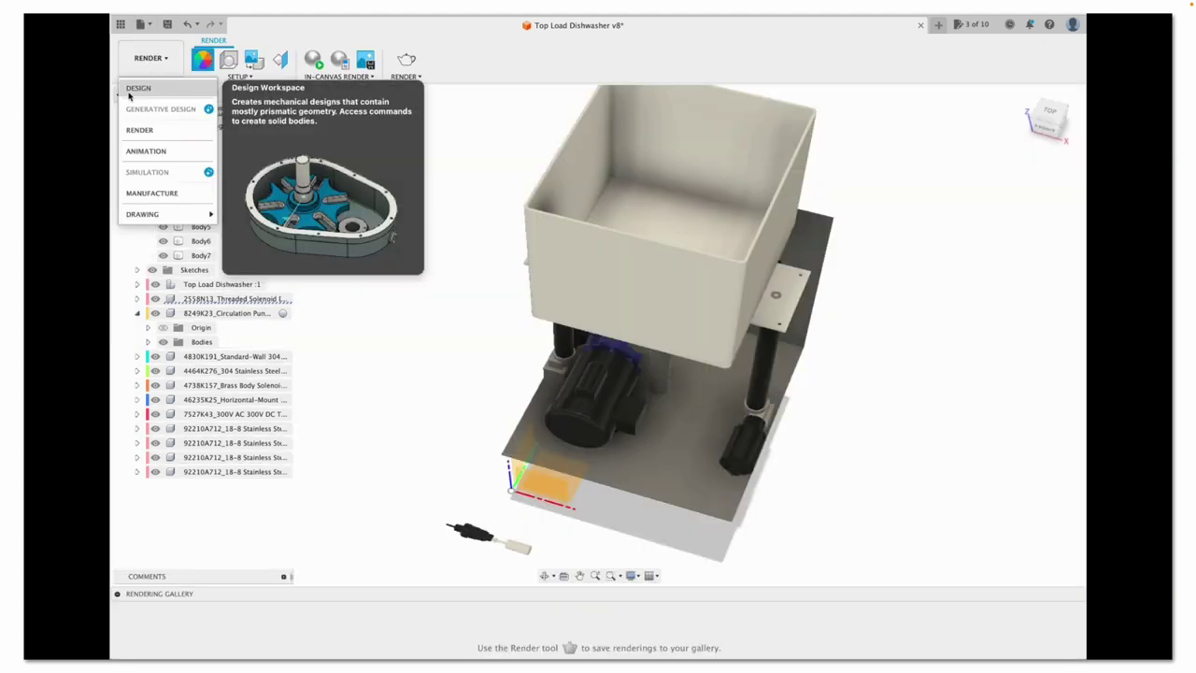
pyautogui.click(140, 108)
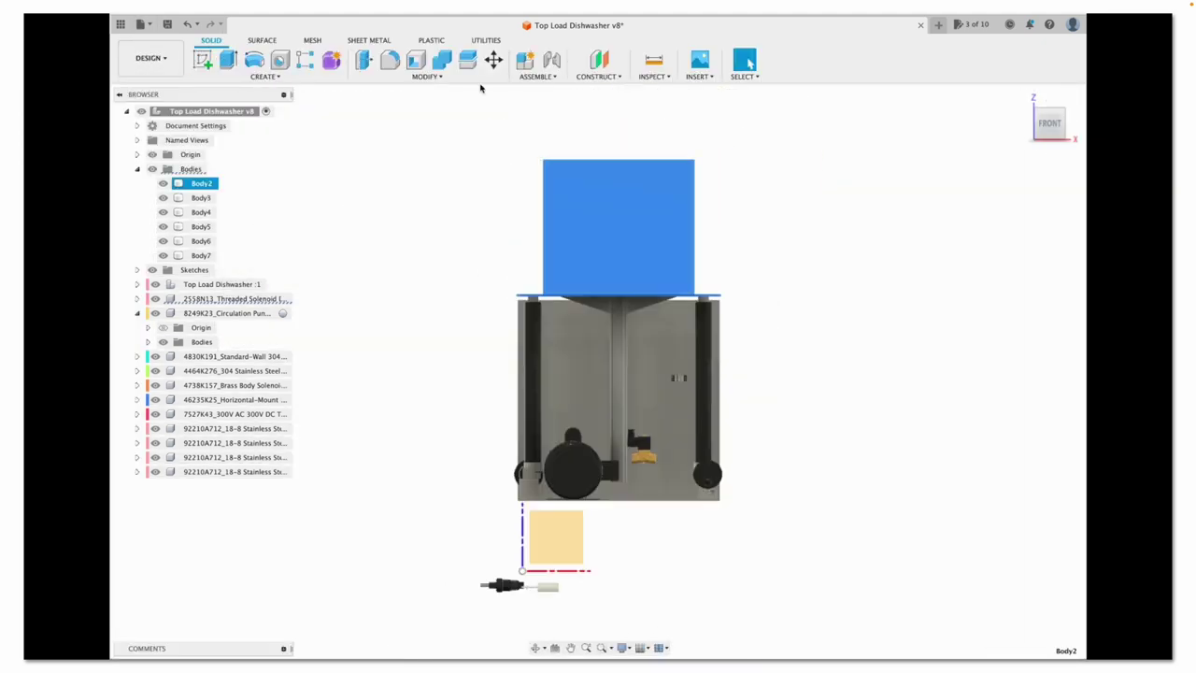
pyautogui.click(493, 60)
pyautogui.moveTo(519, 280); pyautogui.dragTo(519, 392)
pyautogui.scroll(5, 519, 449)
pyautogui.click(1044, 130)
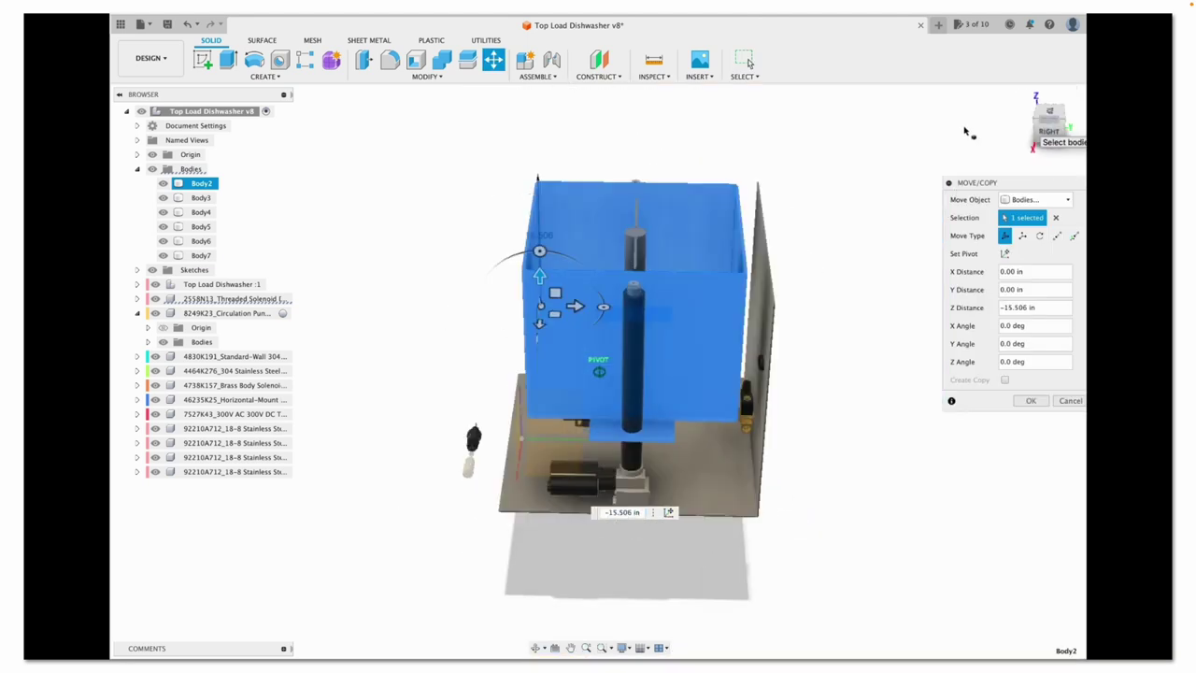
pyautogui.click(1046, 142)
pyautogui.press('Escape')
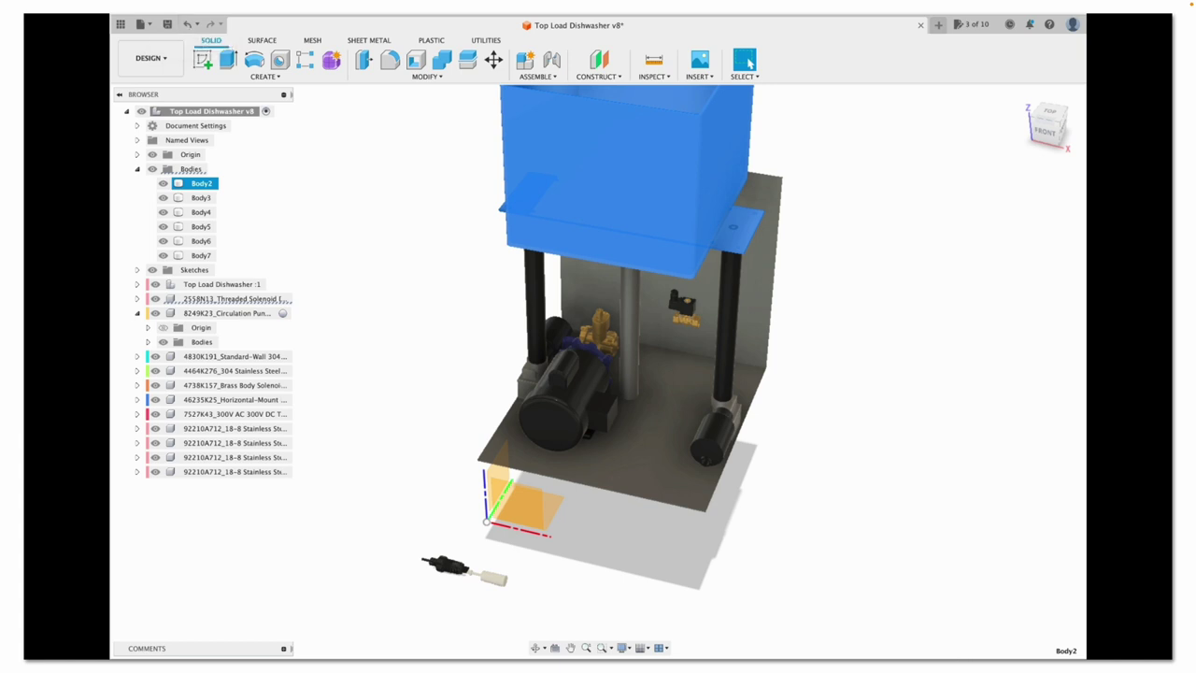
# Extrude the tub outline profile from the right-click menu to create Body8
pyautogui.rightClick(974, 534)
pyautogui.click(1040, 566)
pyautogui.press('Return')
pyautogui.click(200, 269)
pyautogui.press('m')
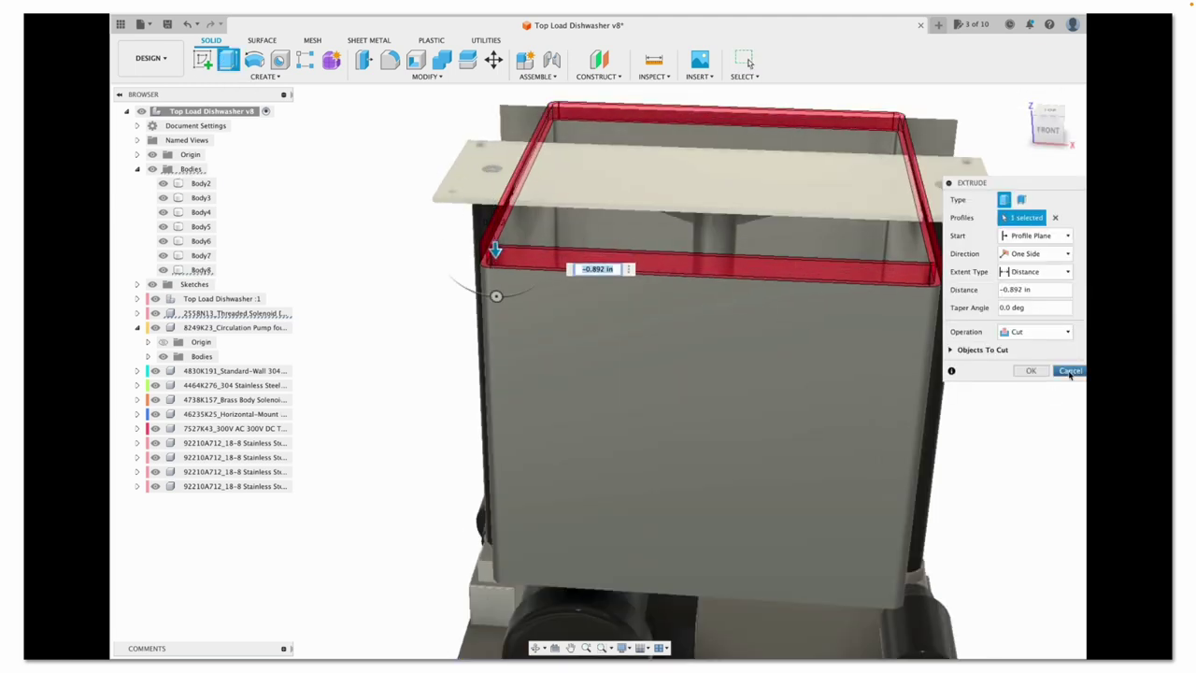
# Cancel the rim cut and reopen the tub's extrusion for editing
pyautogui.click(1064, 371)
pyautogui.rightClick(200, 269)
pyautogui.rightClick(1004, 601)
pyautogui.click(1027, 616)
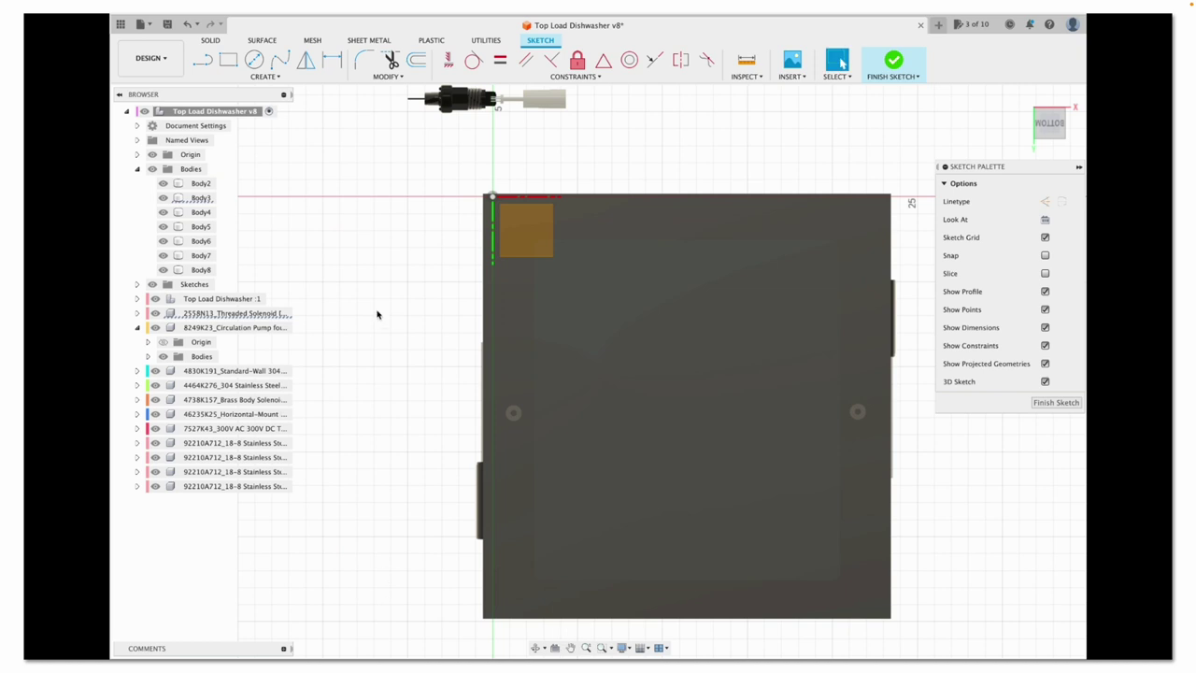
# Sketch a 16.5 × 14.5 in center rectangle and extrude it as Body9
pyautogui.click(265, 76)
pyautogui.moveTo(243, 101)
pyautogui.click(314, 128)
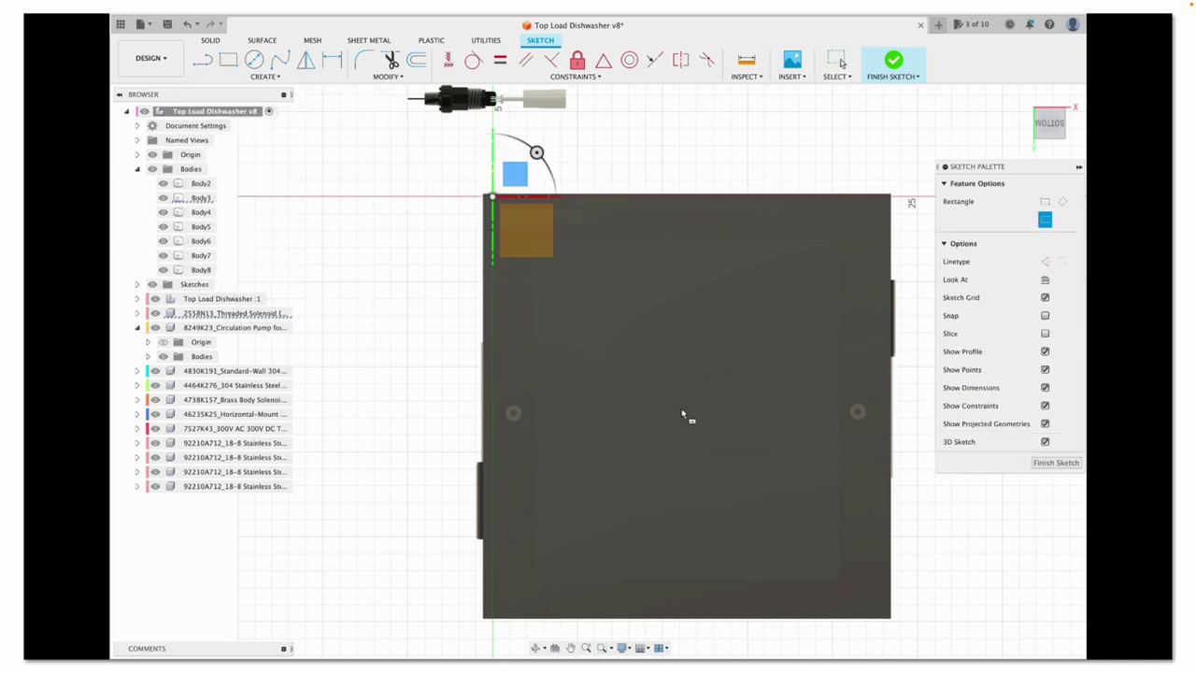
pyautogui.click(265, 76)
pyautogui.click(314, 128)
pyautogui.click(686, 410)
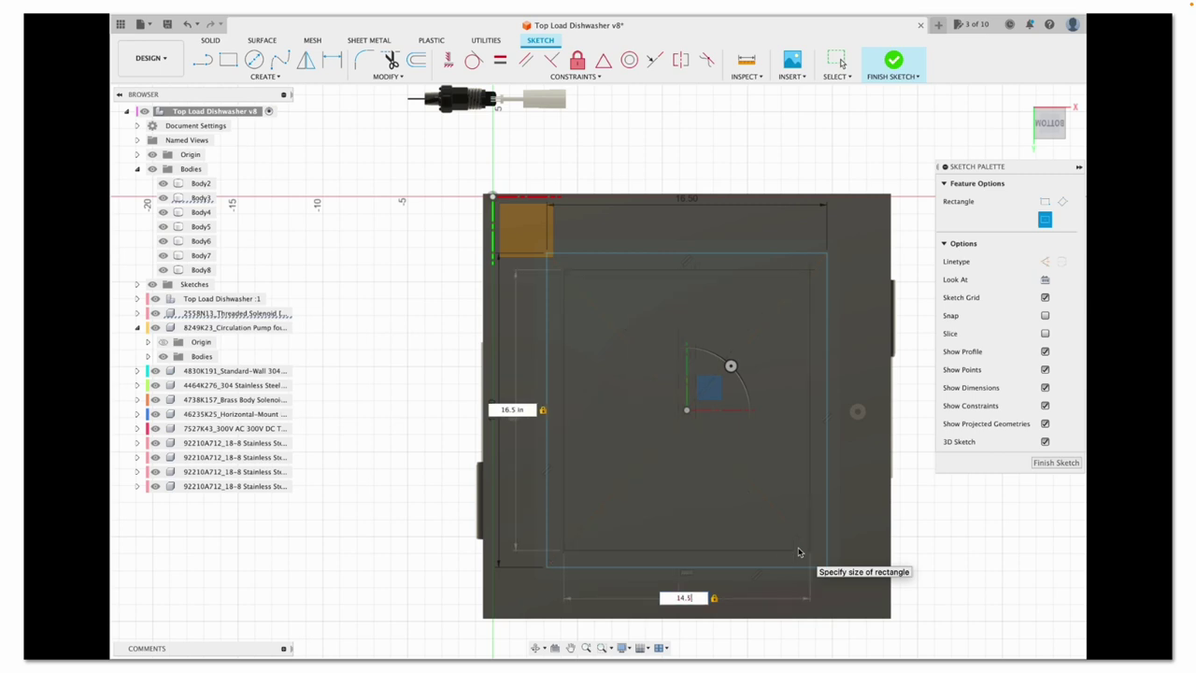
pyautogui.press('e')
pyautogui.press('Return')
pyautogui.keyDown('shift'); pyautogui.moveTo(933, 287); pyautogui.dragTo(598, 379, button='middle'); pyautogui.keyUp('shift')
# Sketch a 1.50 in diameter circle and extrude it into the round post Body10
pyautogui.click(224, 342)
pyautogui.moveTo(654, 281)
pyautogui.keyDown('shift'); pyautogui.mouseDown(button='middle')
pyautogui.moveTo(1009, 112)
pyautogui.moveTo(940, 80)
pyautogui.moveTo(981, 123)
pyautogui.mouseUp(button='middle'); pyautogui.keyUp('shift')
pyautogui.press('c')
pyautogui.click(253, 58)
pyautogui.scroll(2, 681, 461)
pyautogui.click(677, 453)
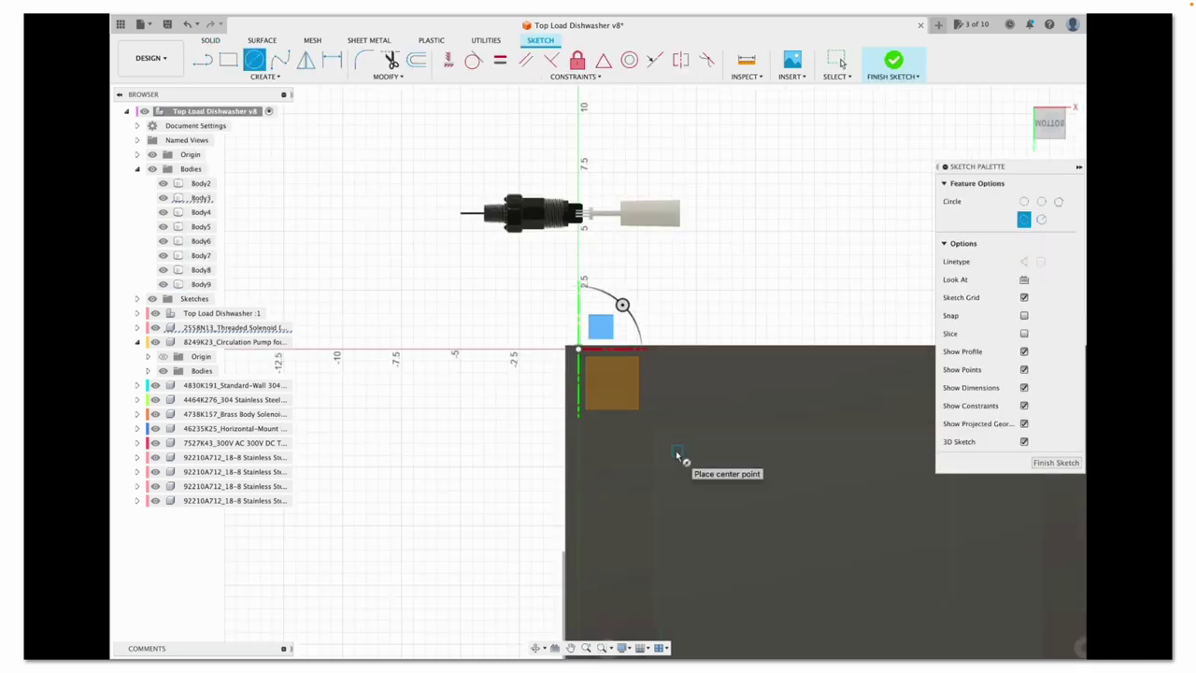
pyautogui.write('1.50')
pyautogui.press('Return')
pyautogui.press('Escape')
pyautogui.keyDown('shift'); pyautogui.moveTo(689, 464); pyautogui.dragTo(722, 393, button='middle'); pyautogui.keyUp('shift')
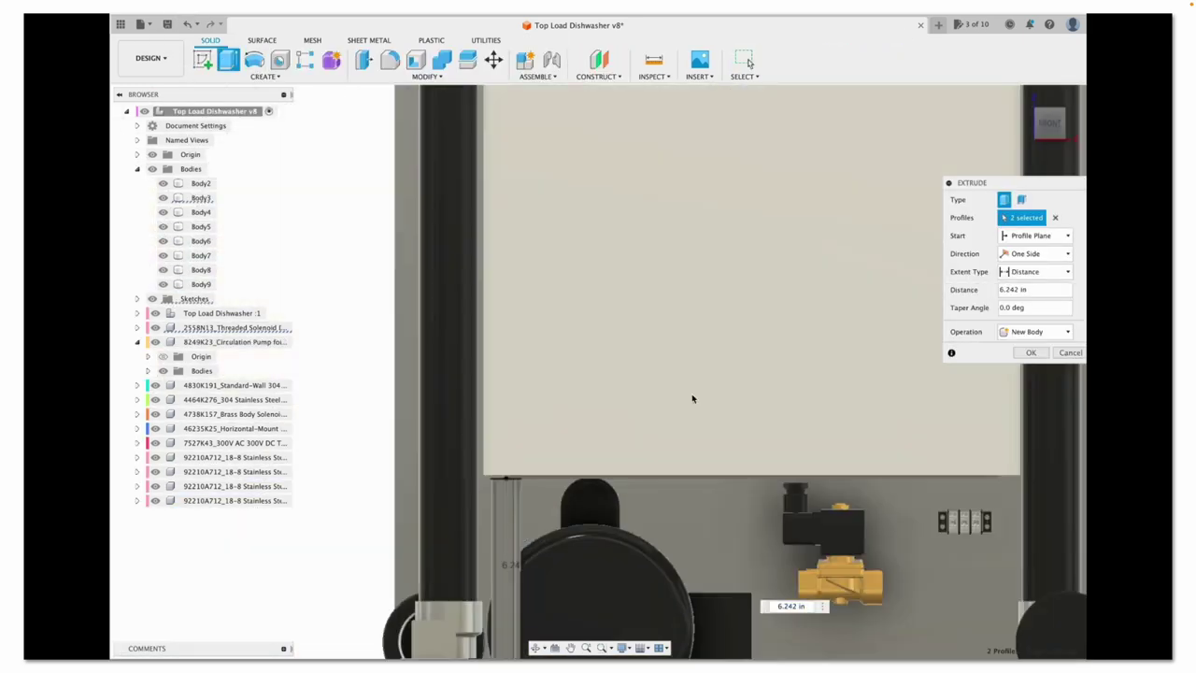
pyautogui.scroll(5, 467, 608)
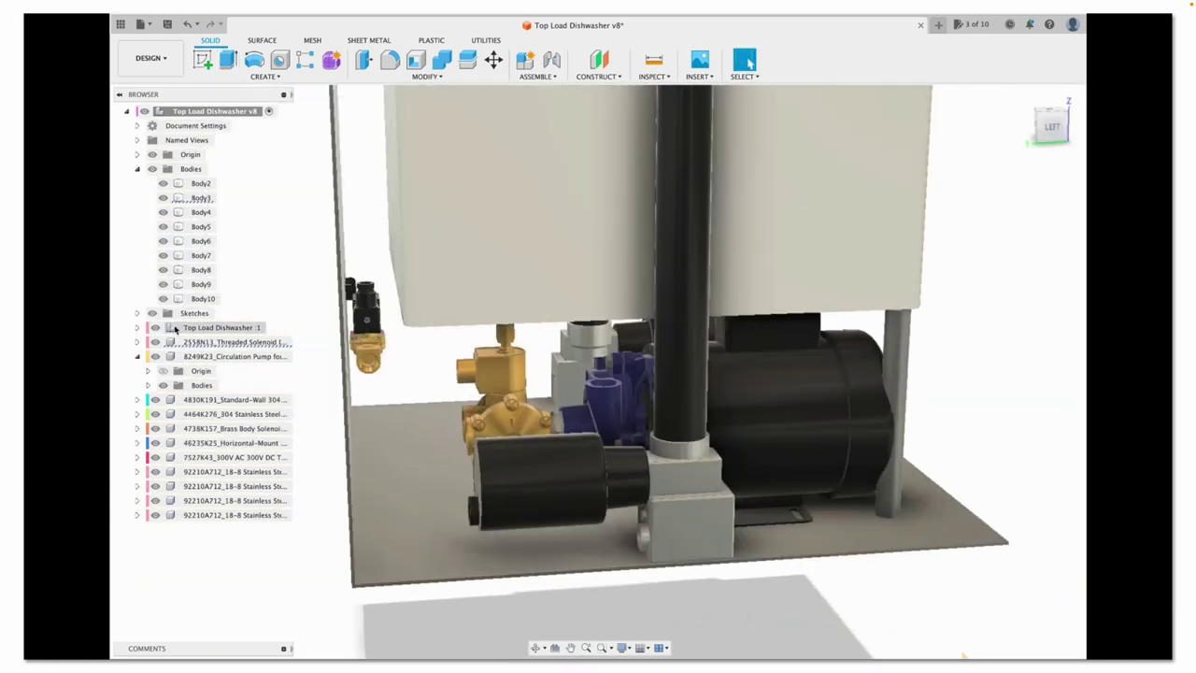
# Reposition the threaded solenoid and circulation pump components with Move
pyautogui.click(339, 361)
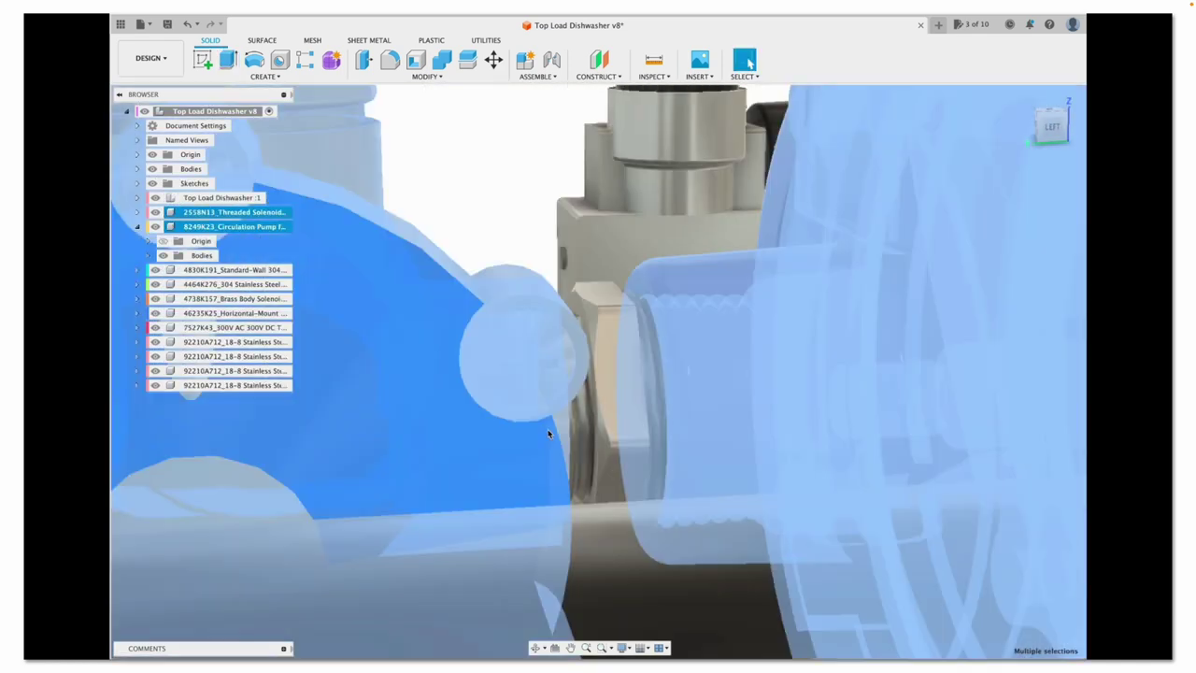
pyautogui.press('m')
pyautogui.click(1030, 436)
# Move the round post up to meet the tub's underside, fine-tuned to -0.101 in
pyautogui.press('m')
pyautogui.keyDown('shift'); pyautogui.moveTo(918, 472); pyautogui.dragTo(734, 401, button='middle'); pyautogui.keyUp('shift')
pyautogui.moveTo(549, 571); pyautogui.dragTo(549, 600)
pyautogui.scroll(5, 536, 562)
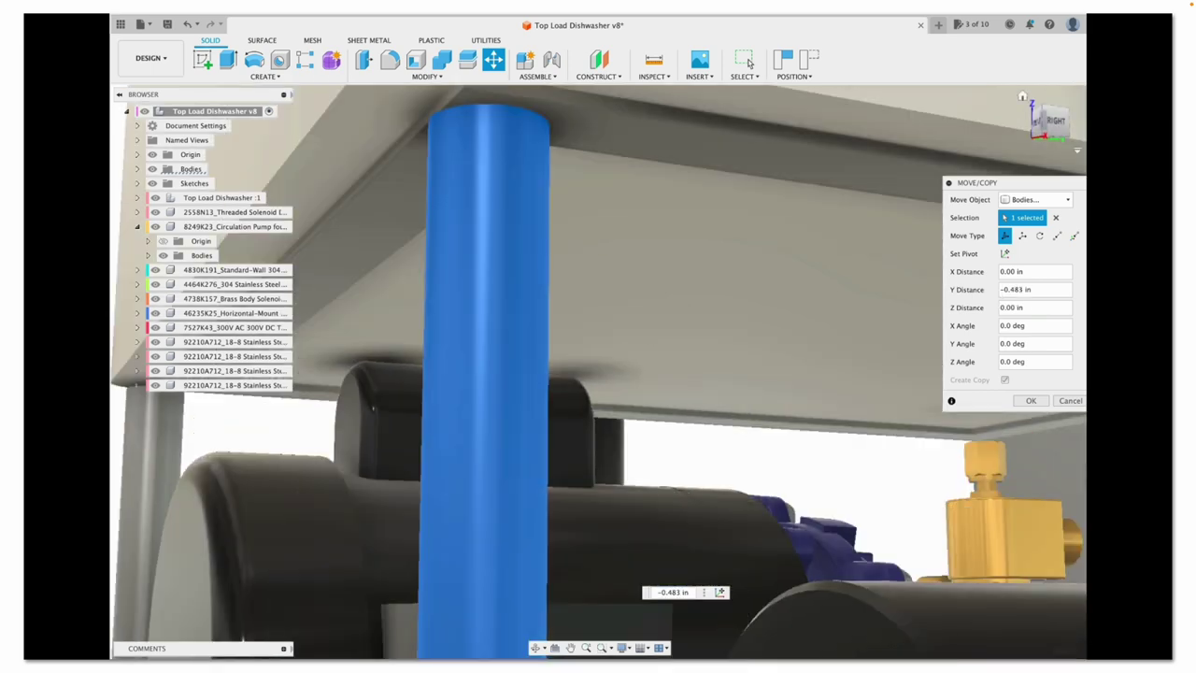
pyautogui.moveTo(536, 562); pyautogui.dragTo(776, 280, button='middle')
pyautogui.moveTo(775, 166); pyautogui.dragTo(775, 159)
pyautogui.click(1035, 122)
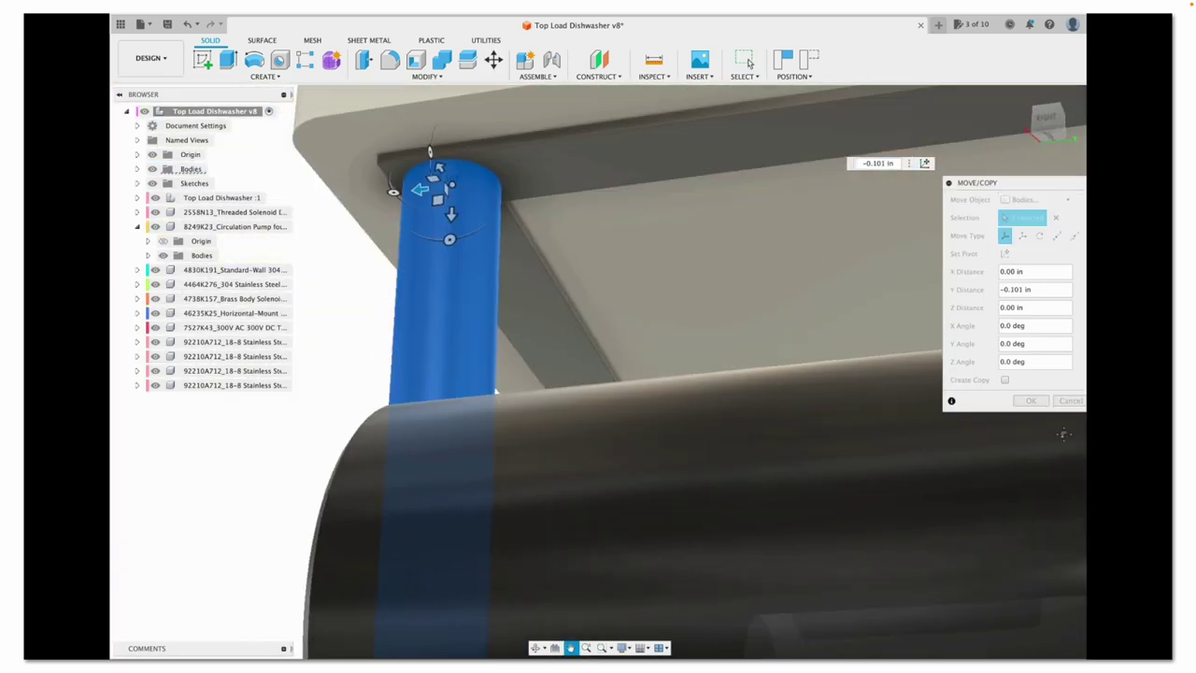
pyautogui.scroll(5, 371, 170)
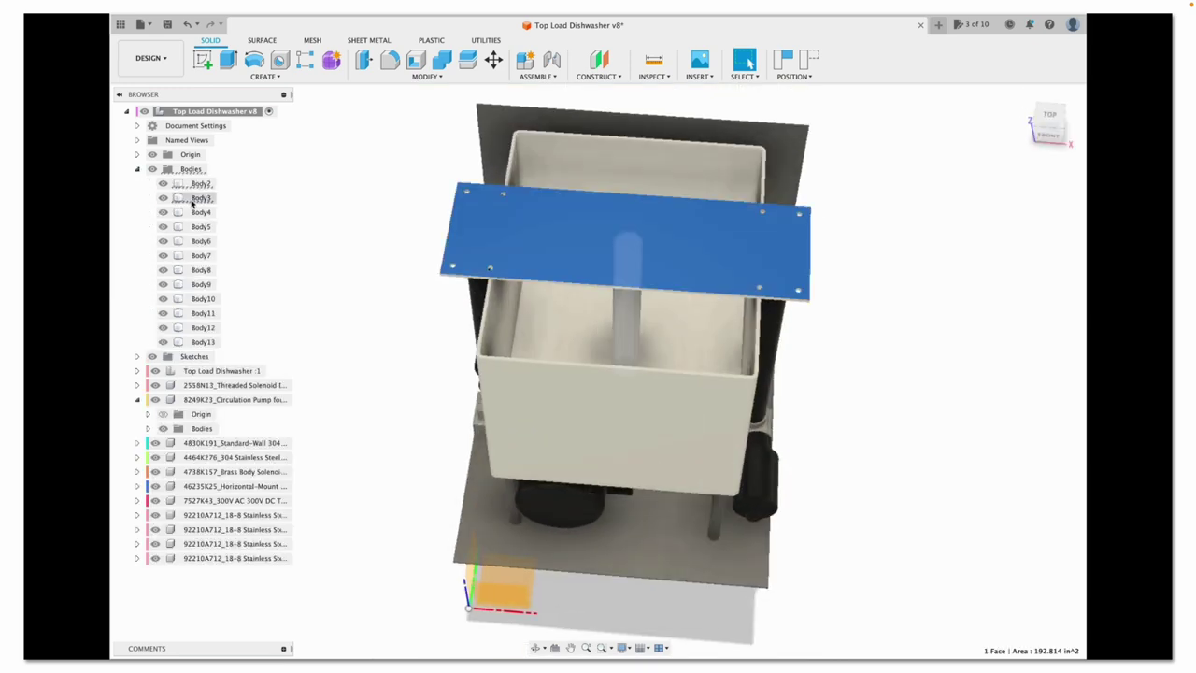
# Sketch a center rectangle on the tub floor reaching near the tub walls
pyautogui.click(203, 59)
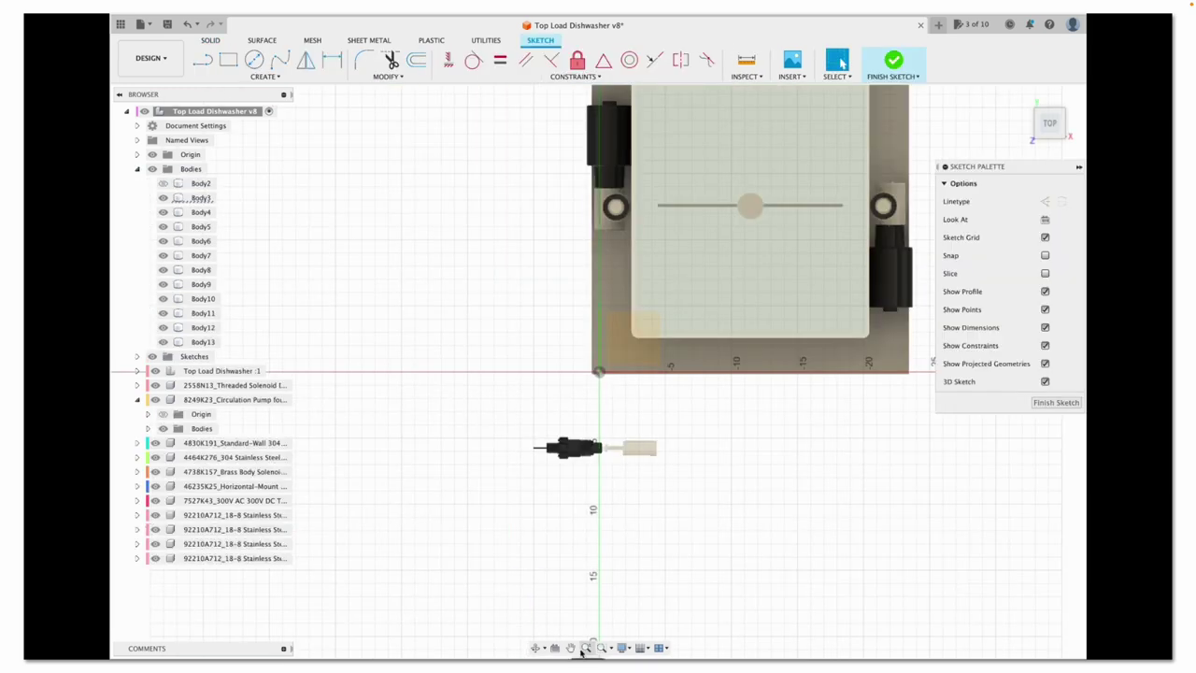
pyautogui.click(264, 75)
pyautogui.click(308, 106)
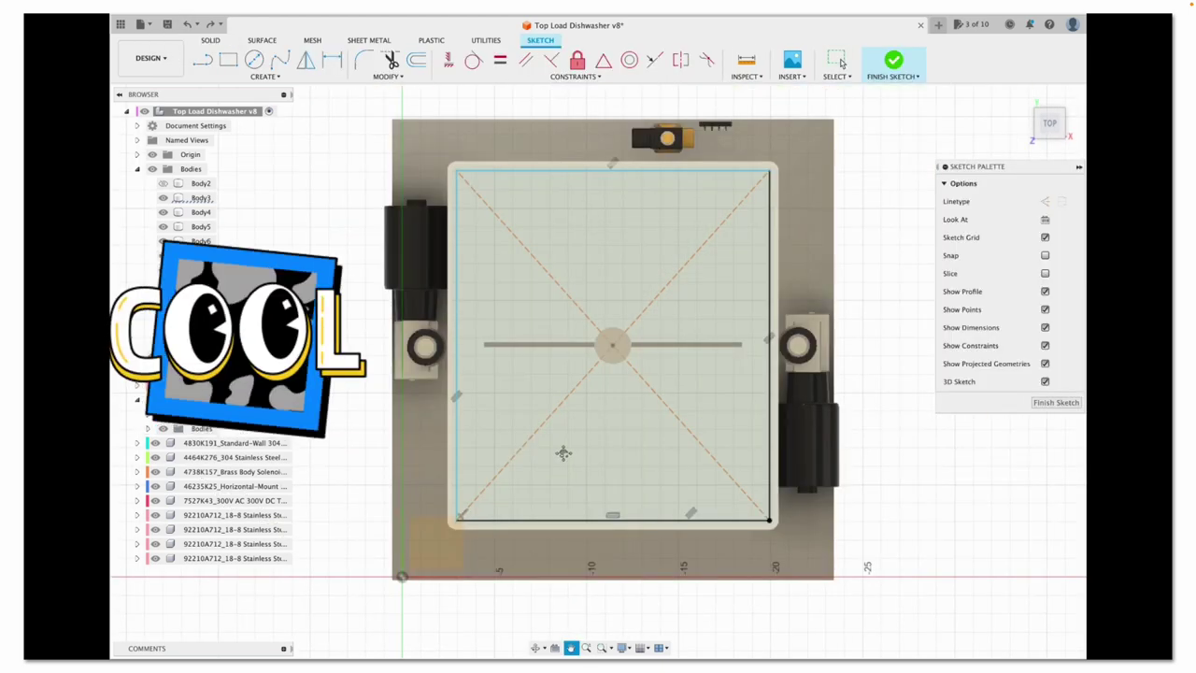
pyautogui.click(626, 336)
pyautogui.click(455, 540)
pyautogui.scroll(2, 443, 160)
# Rectangular-pattern the rectangle's side line 9 times across the rectangle
pyautogui.click(264, 76)
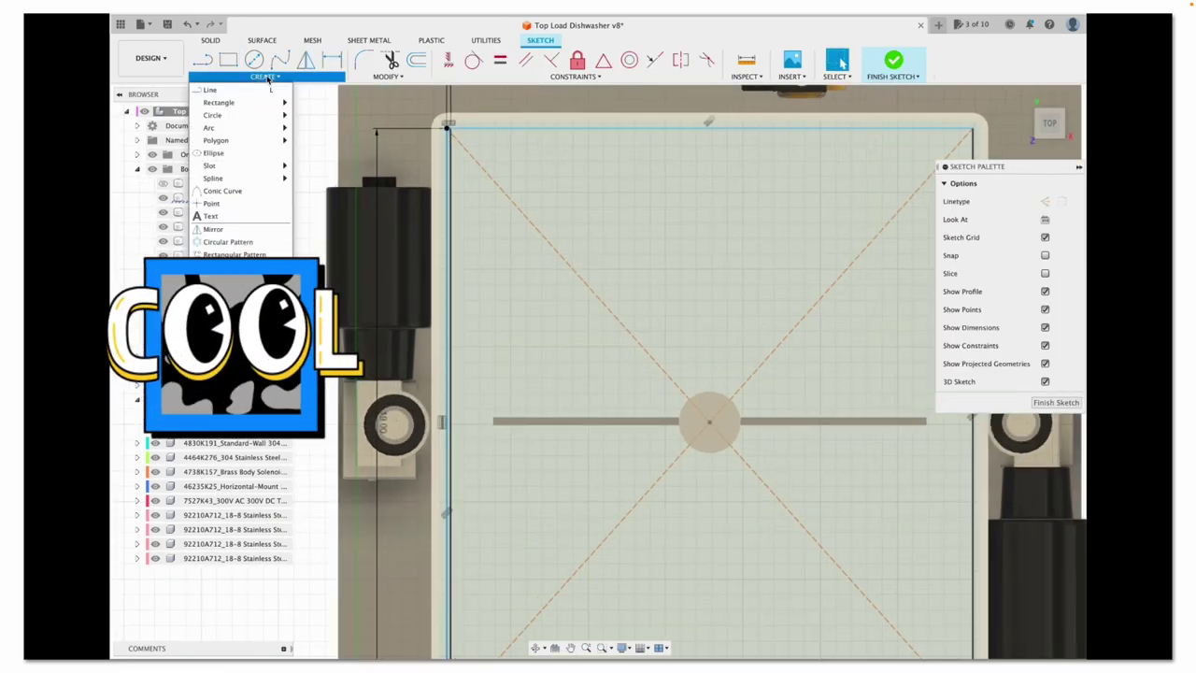
pyautogui.click(214, 234)
pyautogui.scroll(1, 451, 201)
pyautogui.click(449, 201)
pyautogui.scroll(-5, 729, 458)
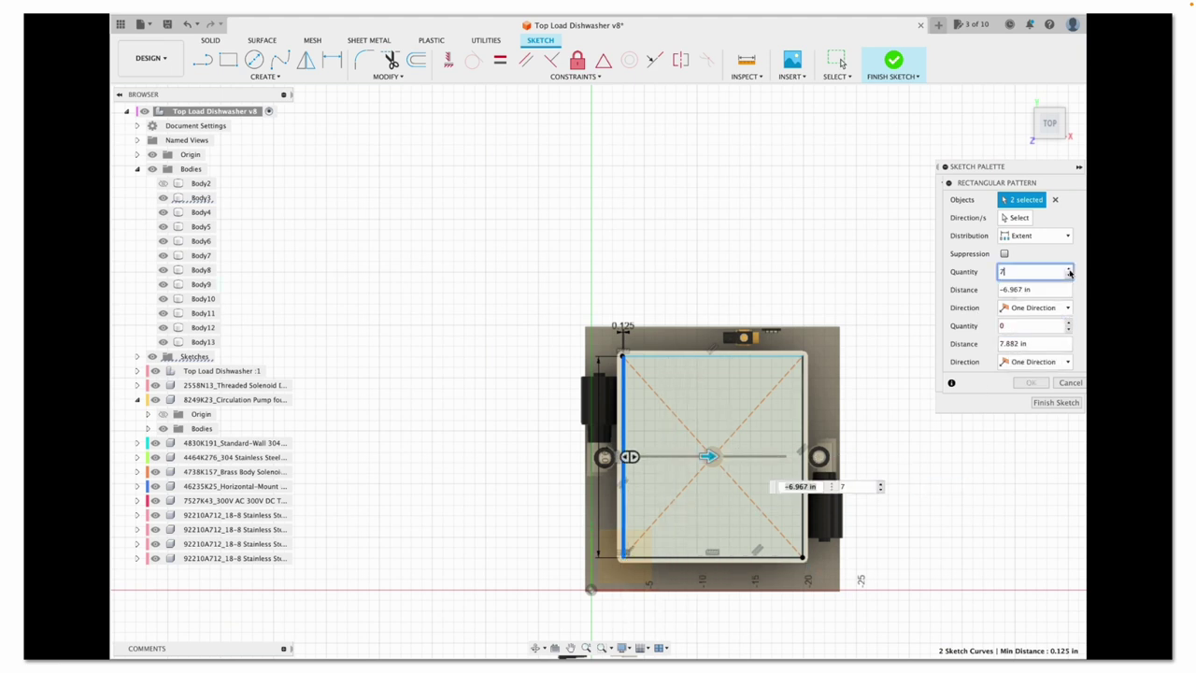
pyautogui.scroll(4, 623, 374)
pyautogui.click(259, 75)
pyautogui.click(624, 346)
pyautogui.scroll(-4, 801, 488)
pyautogui.write('9')
pyautogui.scroll(1, 427, 408)
pyautogui.moveTo(864, 325); pyautogui.dragTo(889, 325)
pyautogui.press('Return')
# Add a second rectangular pattern of lines in the other direction, raising its count
pyautogui.press('r')
pyautogui.scroll(4, 617, 110)
pyautogui.scroll(-3, 707, 134)
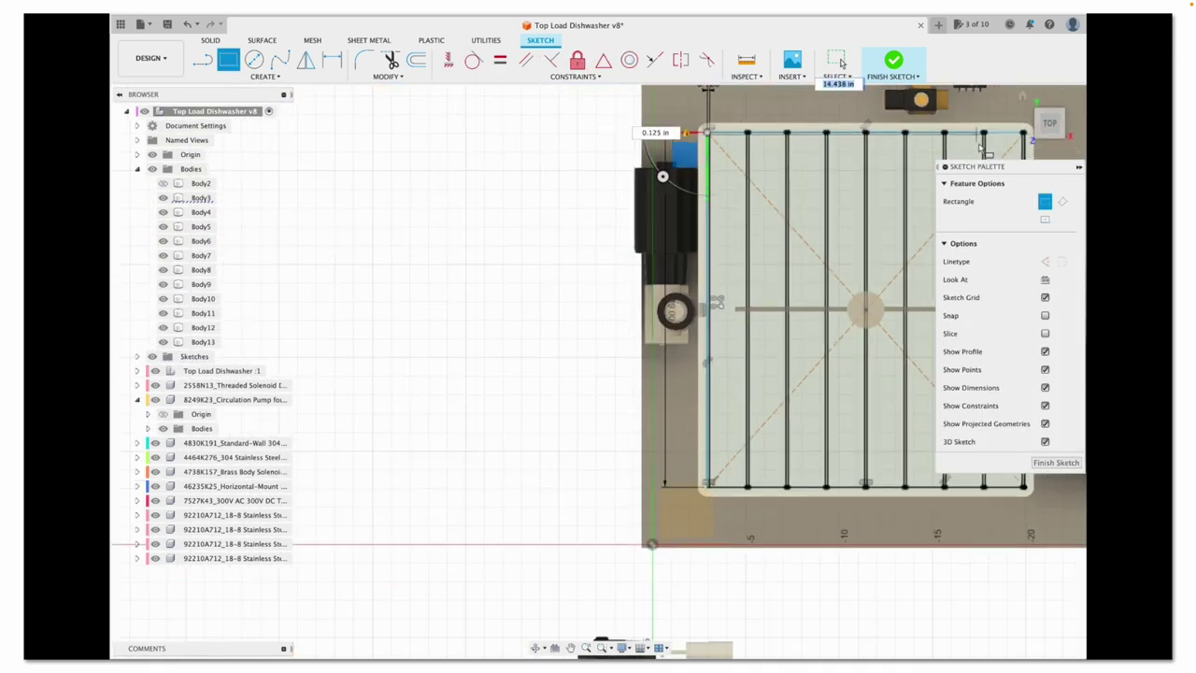
pyautogui.scroll(4, 769, 138)
pyautogui.scroll(-4, 840, 187)
pyautogui.click(262, 76)
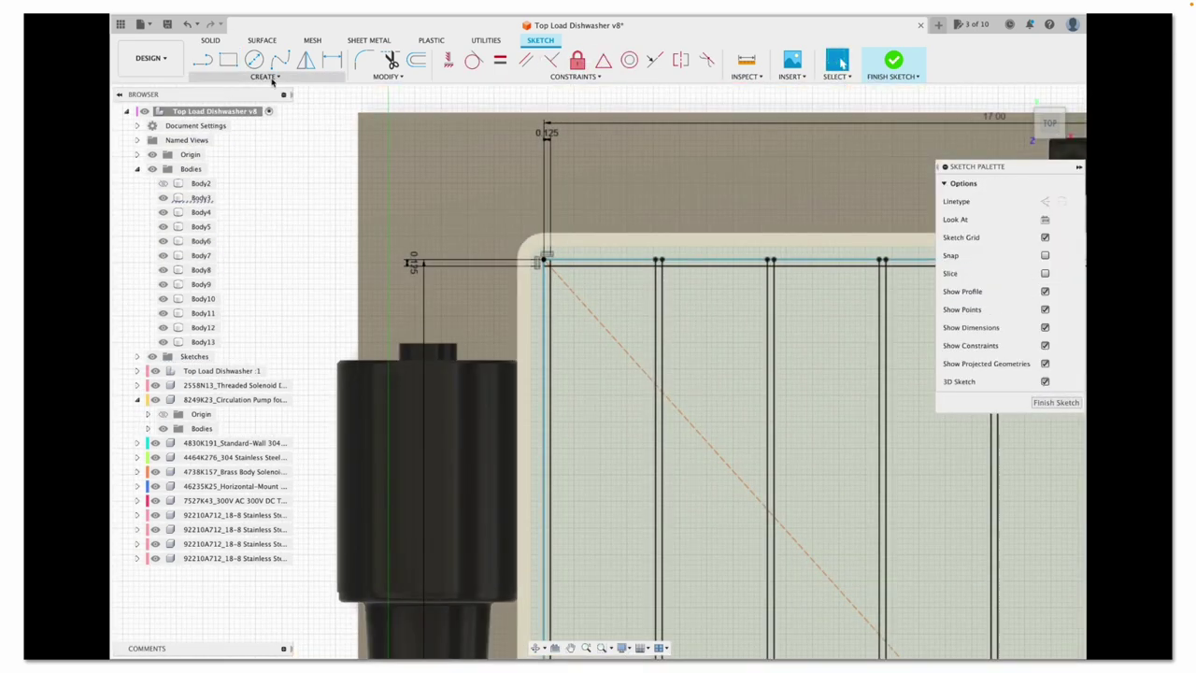
pyautogui.click(280, 251)
pyautogui.scroll(4, 761, 299)
pyautogui.scroll(-5, 760, 299)
pyautogui.click(1069, 268)
pyautogui.click(1068, 322)
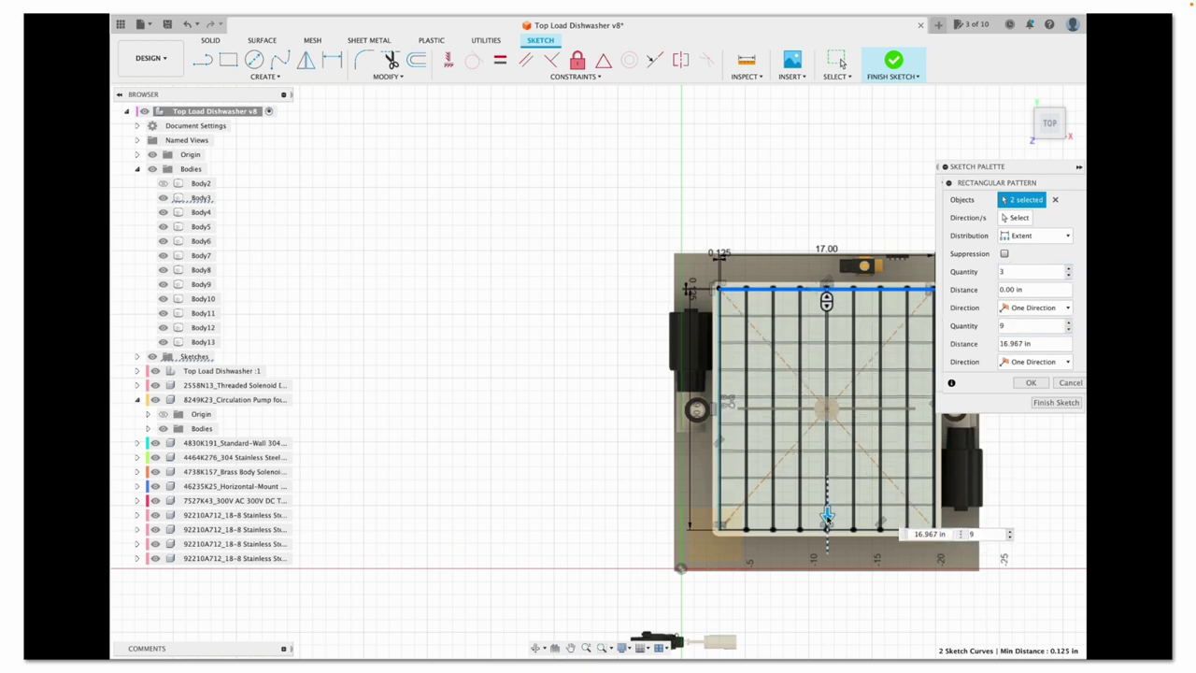
pyautogui.scroll(3, 827, 411)
# Finish the grid sketch and extrude all the thin grid bar profiles into Body14, the dish rack
pyautogui.click(1027, 382)
pyautogui.press('e')
pyautogui.keyDown('shift'); pyautogui.moveTo(654, 374); pyautogui.dragTo(560, 280, button='middle'); pyautogui.keyUp('shift')
pyautogui.click(547, 134)
pyautogui.click(402, 142)
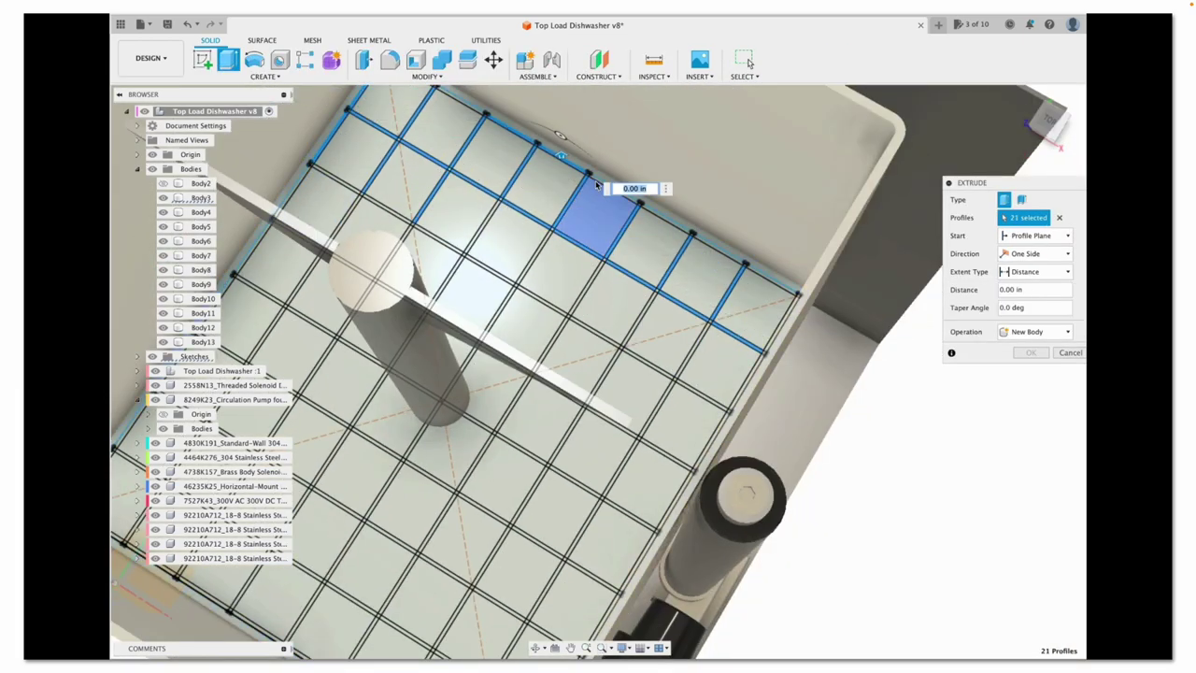
pyautogui.keyDown('shift'); pyautogui.moveTo(781, 323); pyautogui.dragTo(530, 196, button='middle'); pyautogui.keyUp('shift')
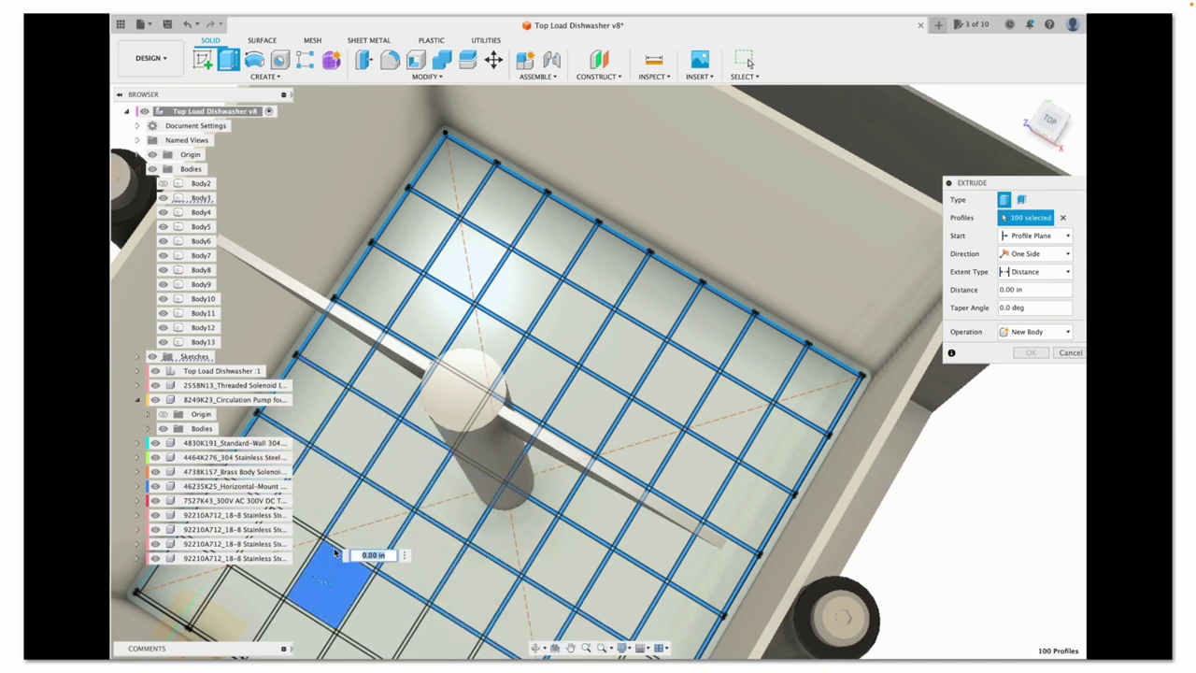
pyautogui.keyDown('shift'); pyautogui.moveTo(564, 654); pyautogui.dragTo(583, 319, button='middle'); pyautogui.keyUp('shift')
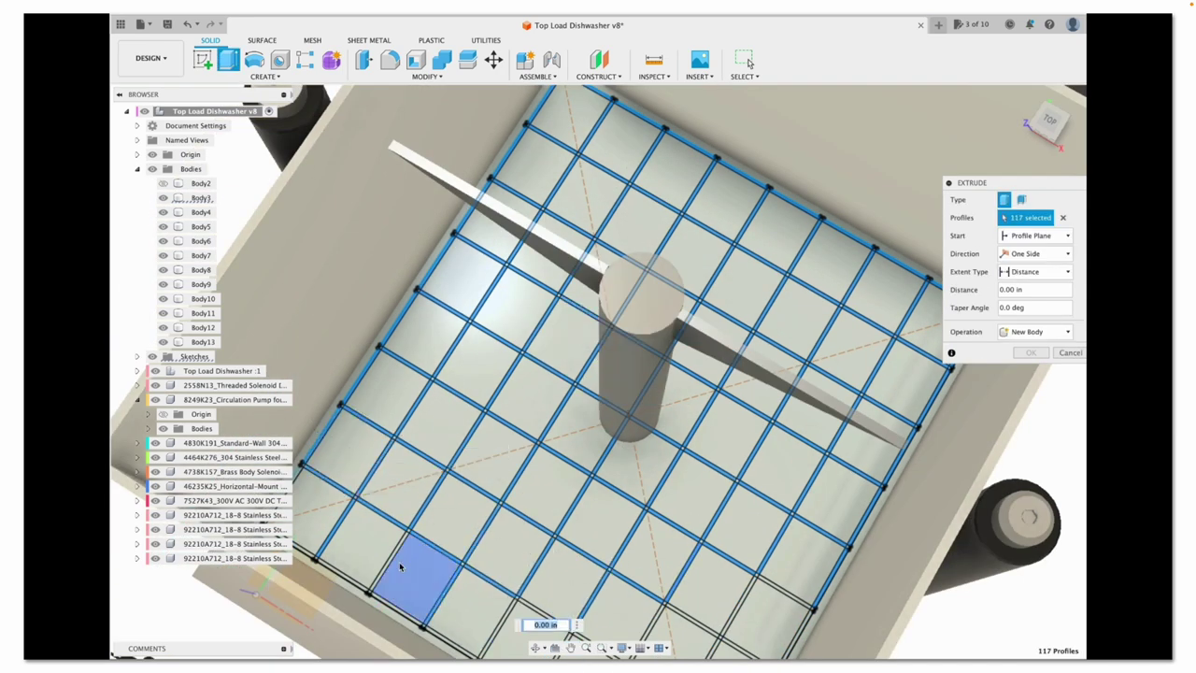
pyautogui.keyDown('shift'); pyautogui.moveTo(704, 633); pyautogui.dragTo(802, 537, button='middle'); pyautogui.keyUp('shift')
pyautogui.click(801, 537)
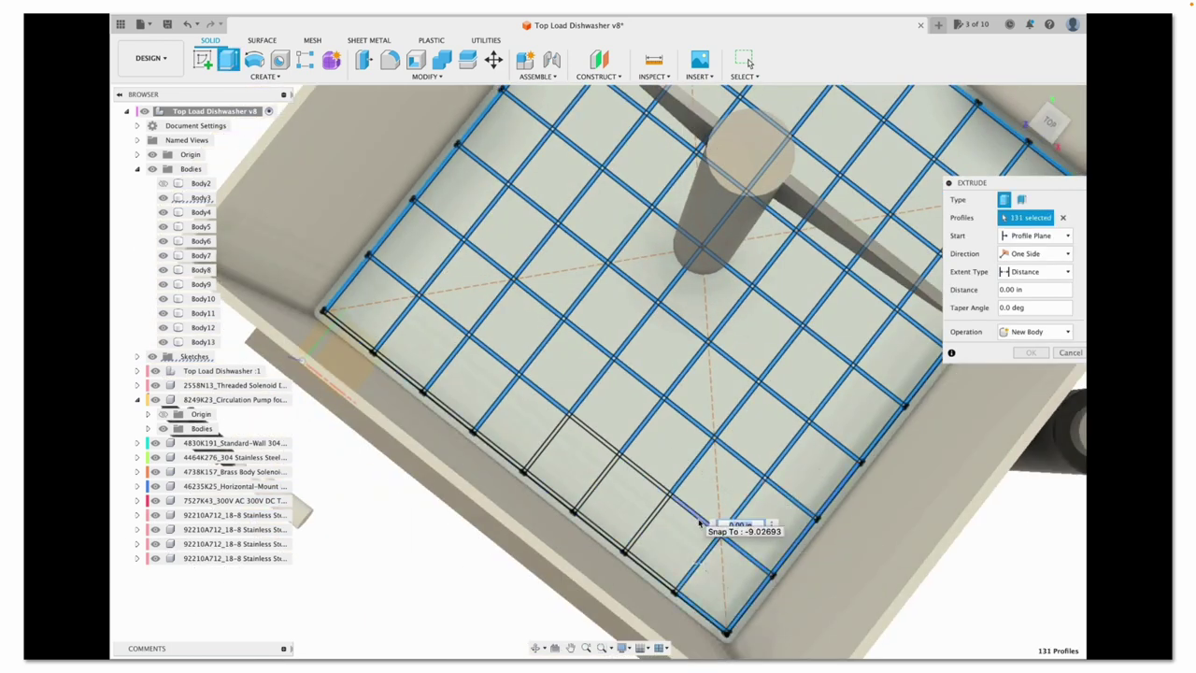
pyautogui.keyDown('shift'); pyautogui.moveTo(645, 276); pyautogui.dragTo(516, 303, button='middle'); pyautogui.keyUp('shift')
pyautogui.press('Return')
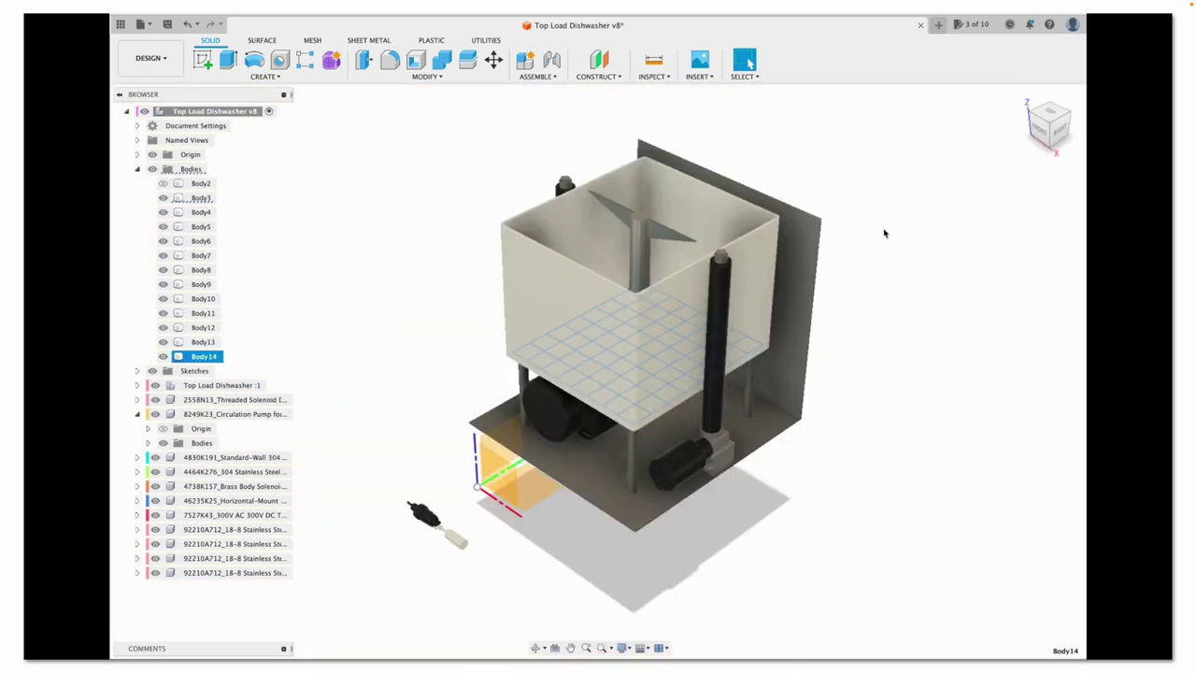
# Select the remaining Dish Rack grid profiles for extrusion, working across the whole grid
pyautogui.click(921, 379)
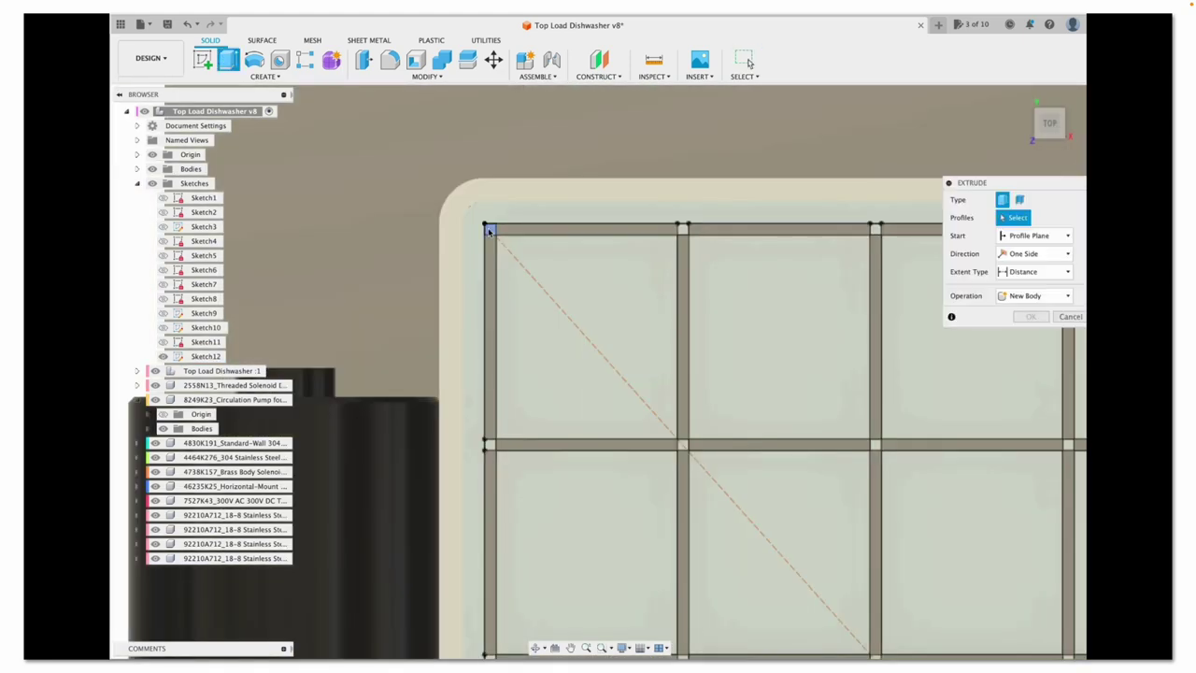
pyautogui.click(800, 536)
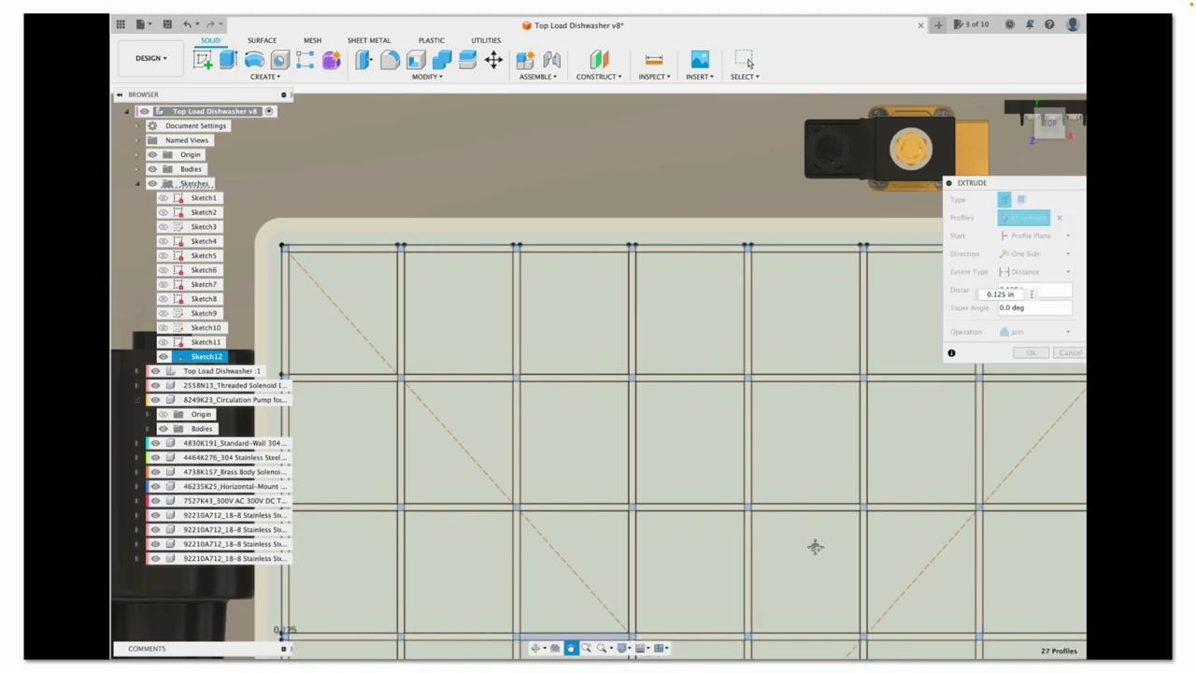
pyautogui.scroll(5, 758, 545)
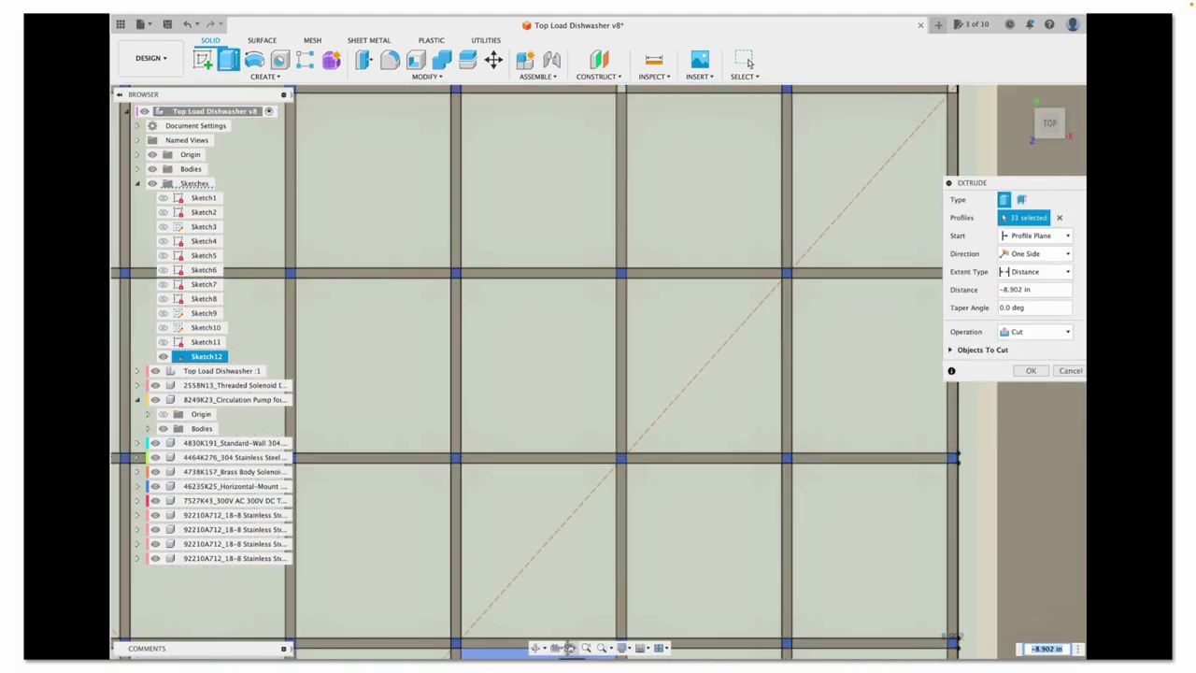
pyautogui.click(569, 647)
pyautogui.moveTo(554, 304); pyautogui.dragTo(501, 222)
pyautogui.press('Escape')
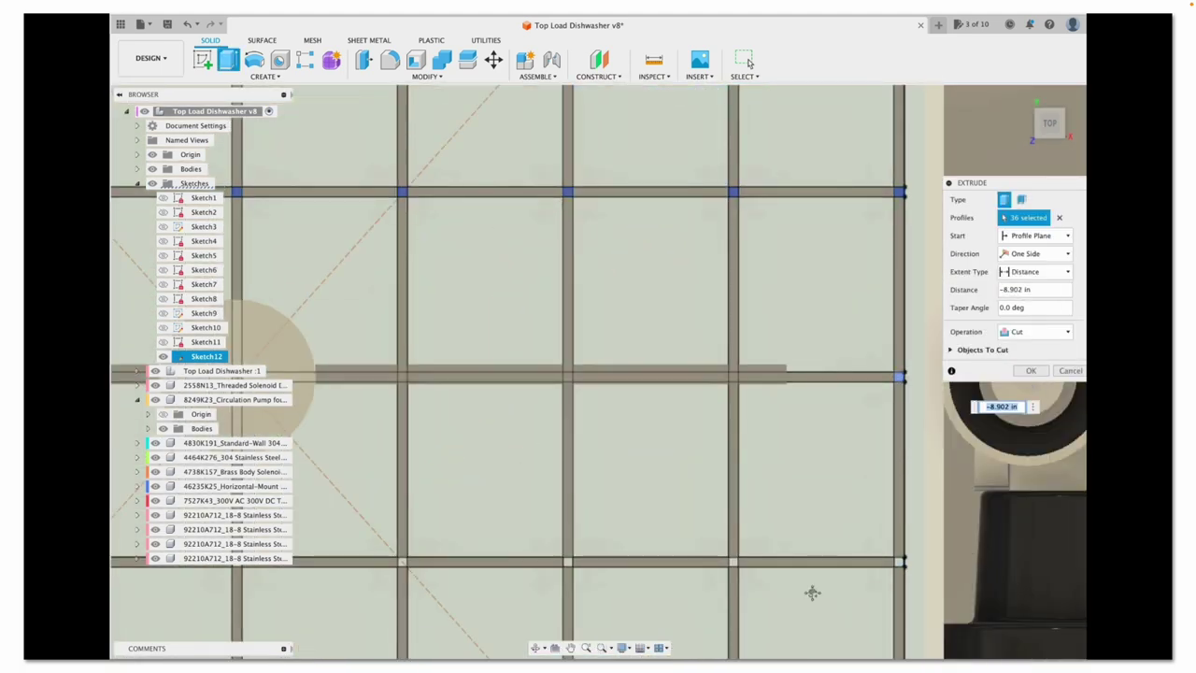
pyautogui.click(468, 299)
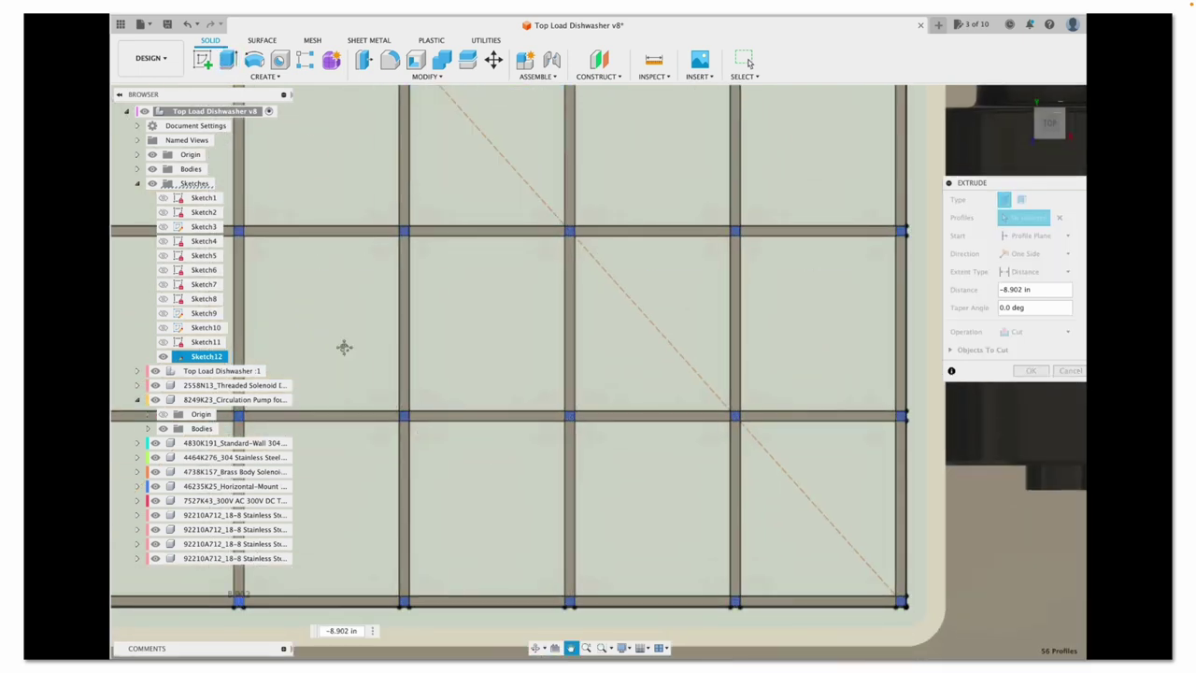
pyautogui.moveTo(344, 347); pyautogui.dragTo(428, 335)
pyautogui.press('Escape')
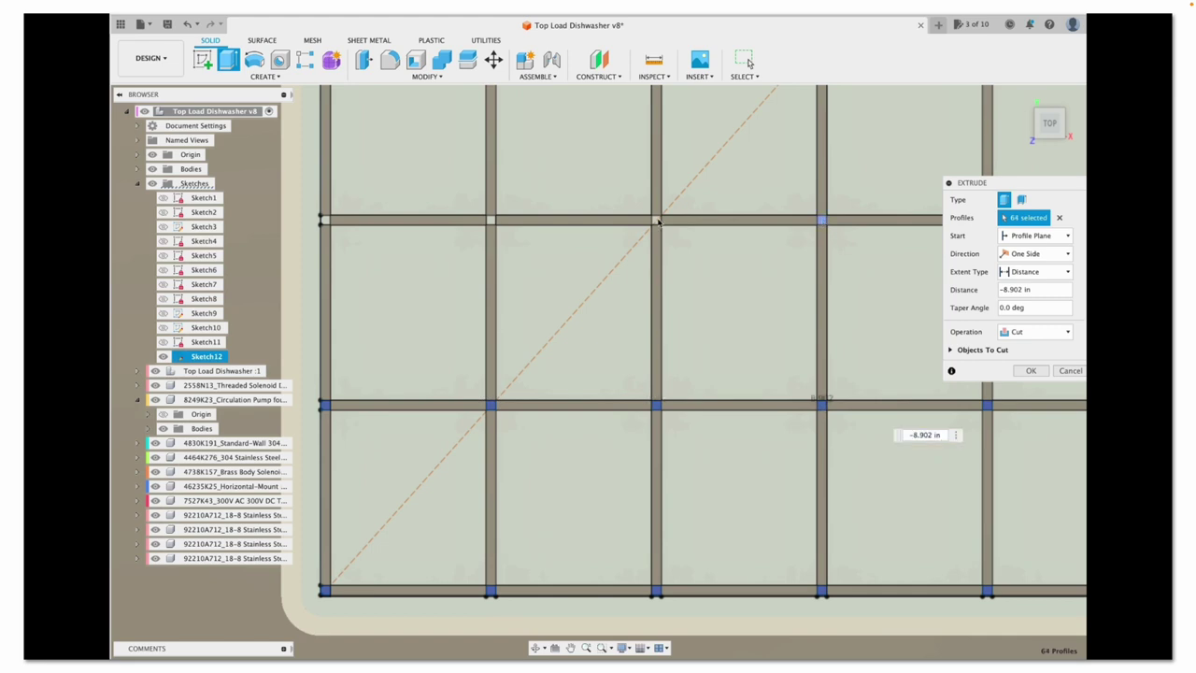
pyautogui.click(495, 398)
pyautogui.moveTo(495, 399); pyautogui.dragTo(210, 593, button='middle')
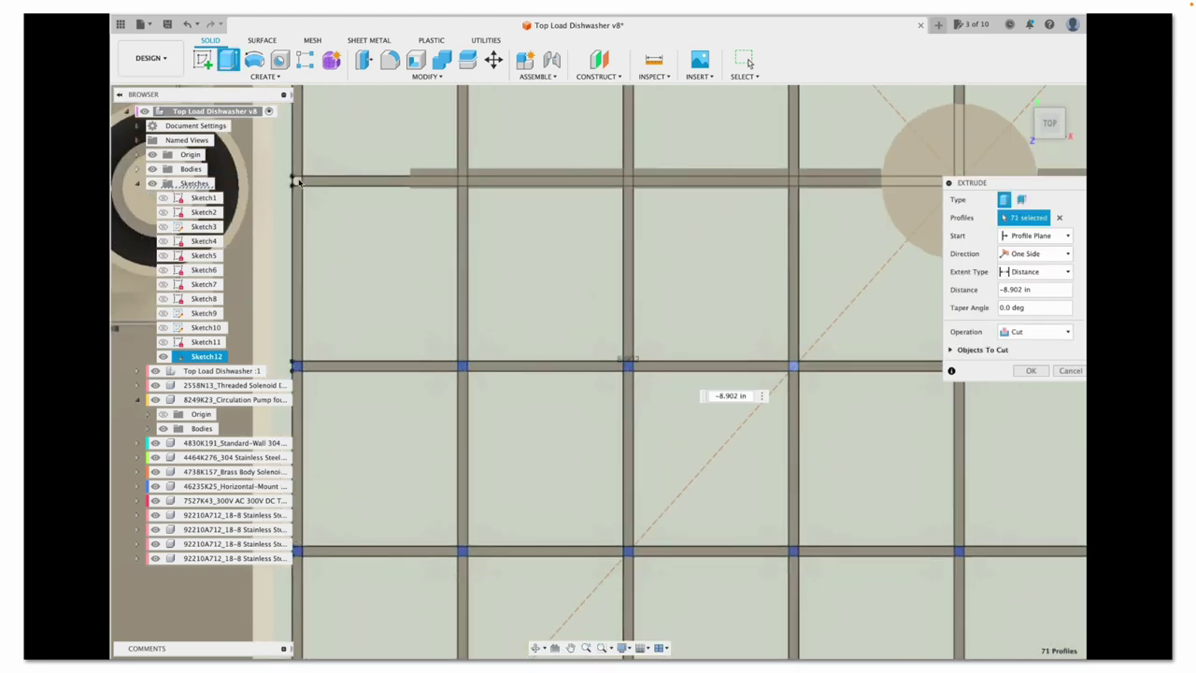
pyautogui.click(520, 368)
pyautogui.keyDown('shift'); pyautogui.moveTo(520, 368); pyautogui.dragTo(632, 387, button='middle'); pyautogui.keyUp('shift')
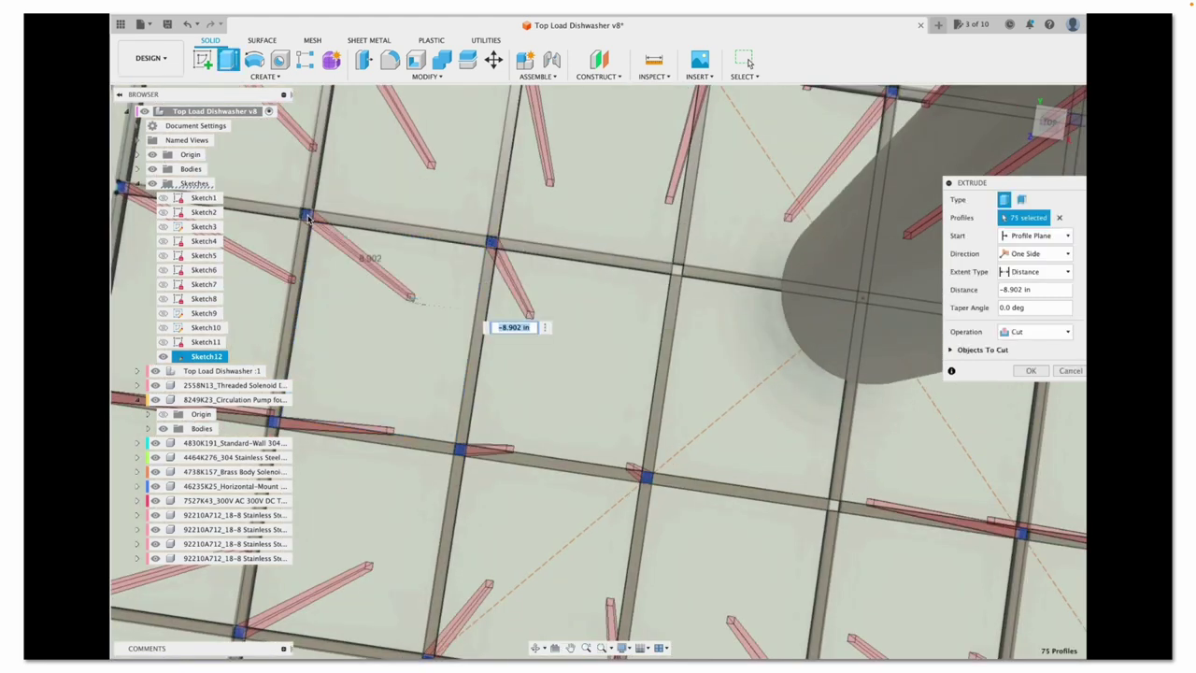
pyautogui.keyDown('shift'); pyautogui.moveTo(691, 271); pyautogui.dragTo(835, 507, button='middle'); pyautogui.keyUp('shift')
pyautogui.click(1048, 120)
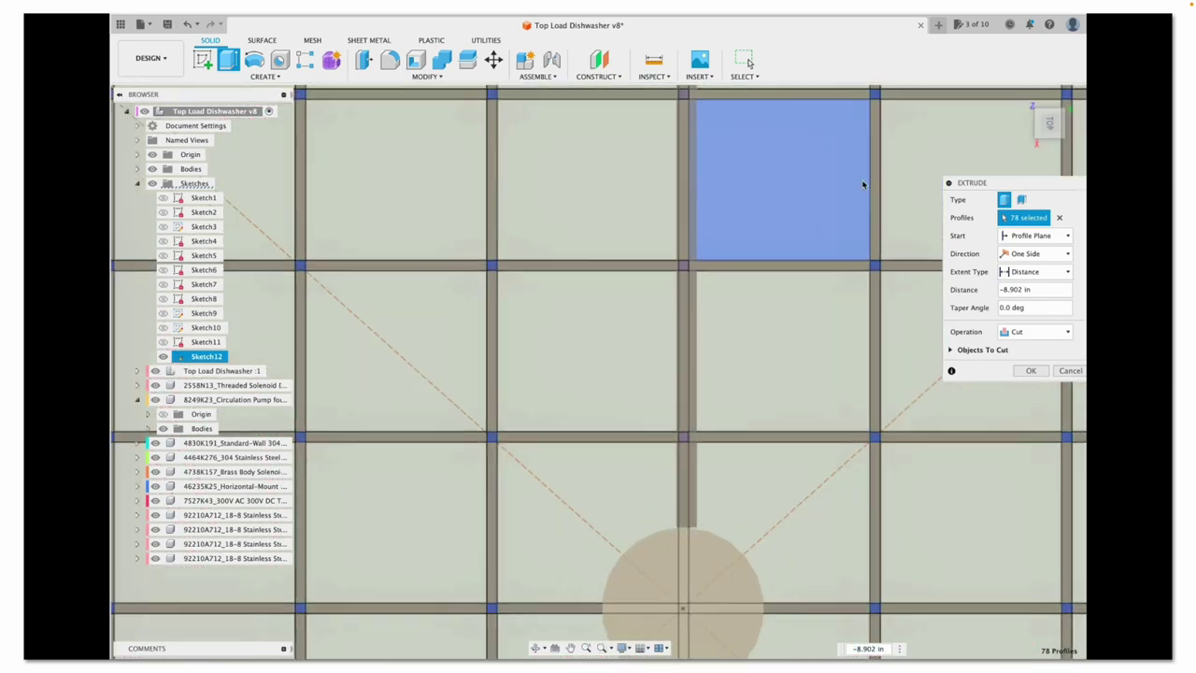
pyautogui.keyDown('shift'); pyautogui.moveTo(863, 184); pyautogui.dragTo(844, 368, button='middle'); pyautogui.keyUp('shift')
# Extrude the selected grid profiles upward as new bodies, forming 5 in pegs
pyautogui.moveTo(552, 481); pyautogui.dragTo(550, 425)
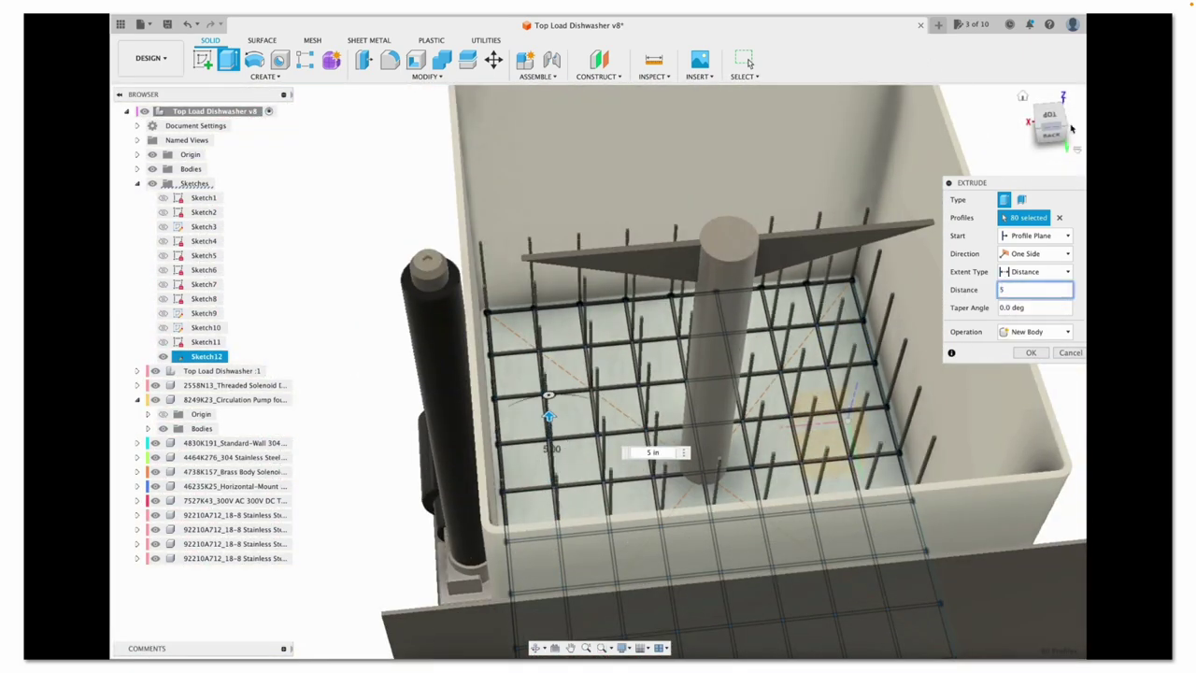
pyautogui.keyDown('shift'); pyautogui.moveTo(1047, 118); pyautogui.dragTo(1028, 337, button='middle'); pyautogui.keyUp('shift')
pyautogui.click(1030, 352)
pyautogui.keyDown('shift'); pyautogui.moveTo(934, 355); pyautogui.dragTo(608, 317, button='middle'); pyautogui.keyUp('shift')
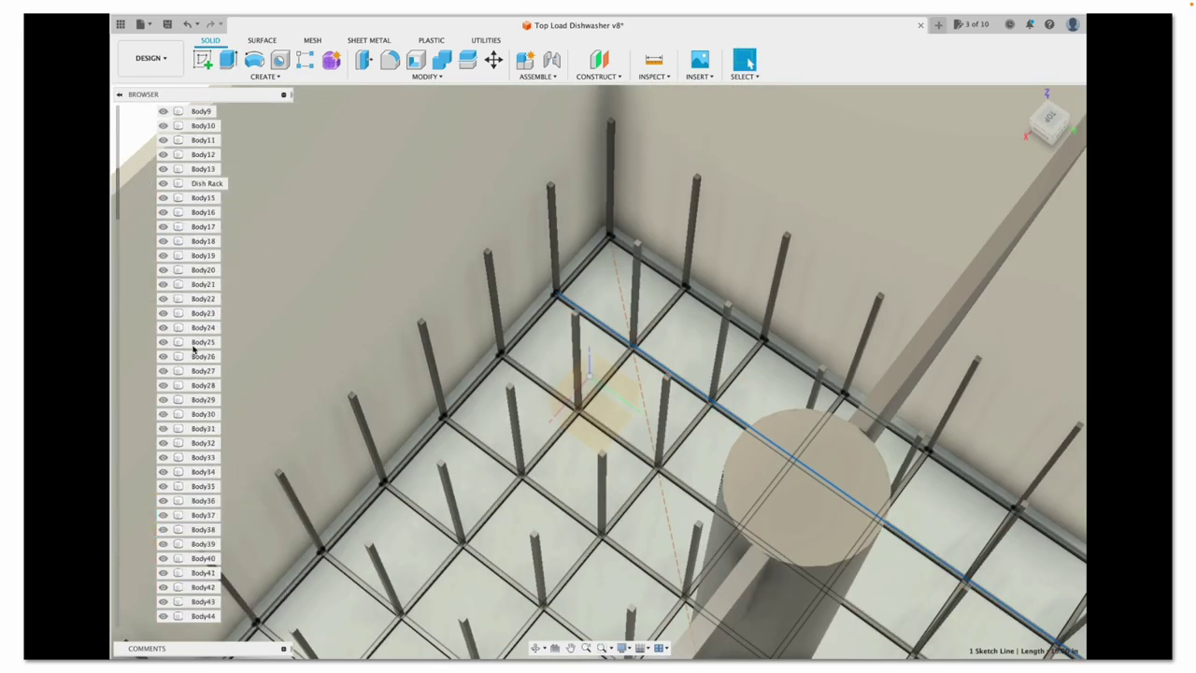
pyautogui.scroll(5, 194, 348)
# Hide Body3, try lifting the rack 4.583 in with Move/Copy, then undo it
pyautogui.click(162, 198)
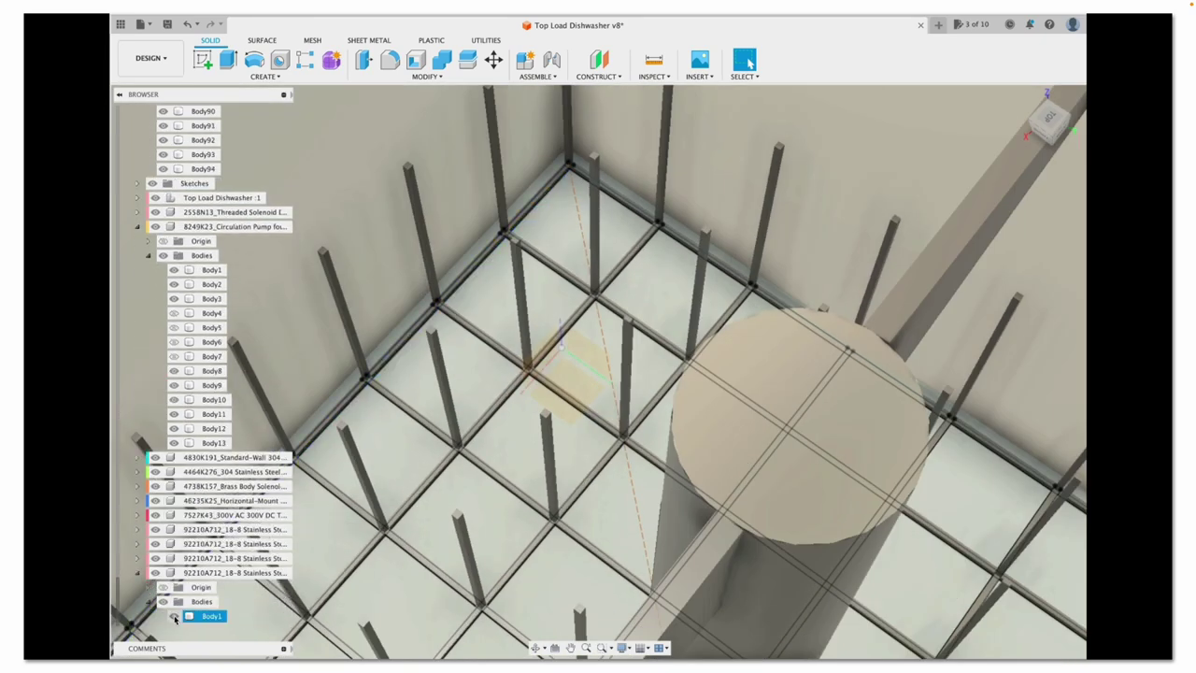
pyautogui.click(493, 59)
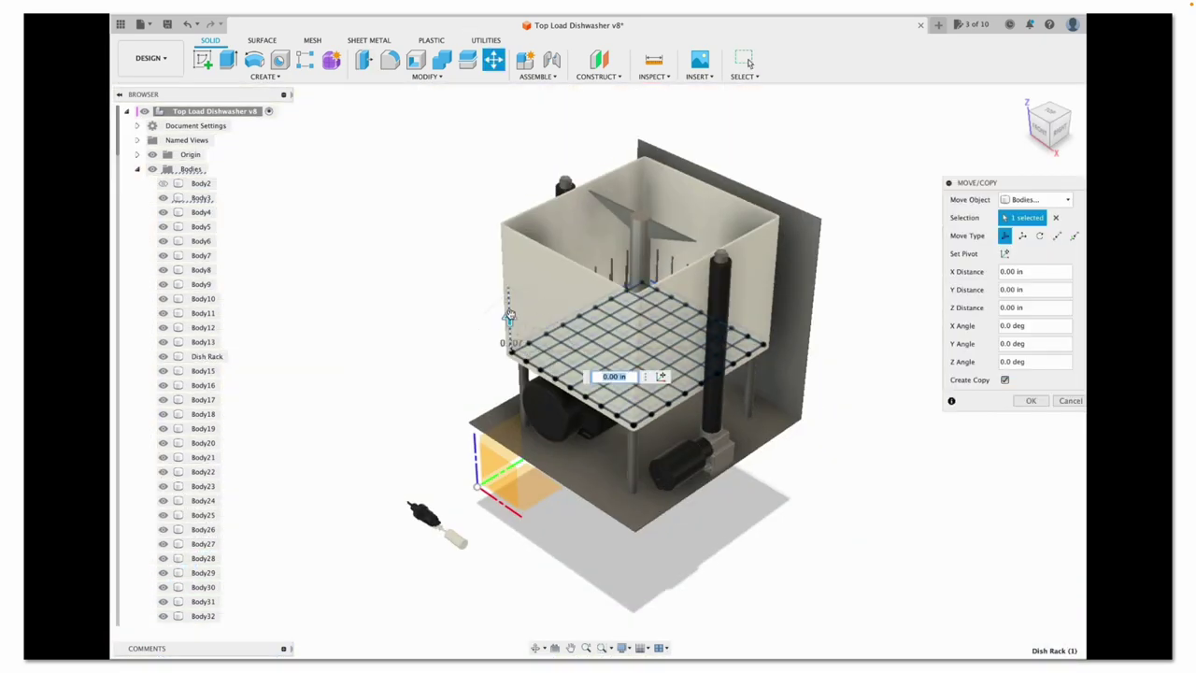
pyautogui.moveTo(509, 314); pyautogui.dragTo(387, 355)
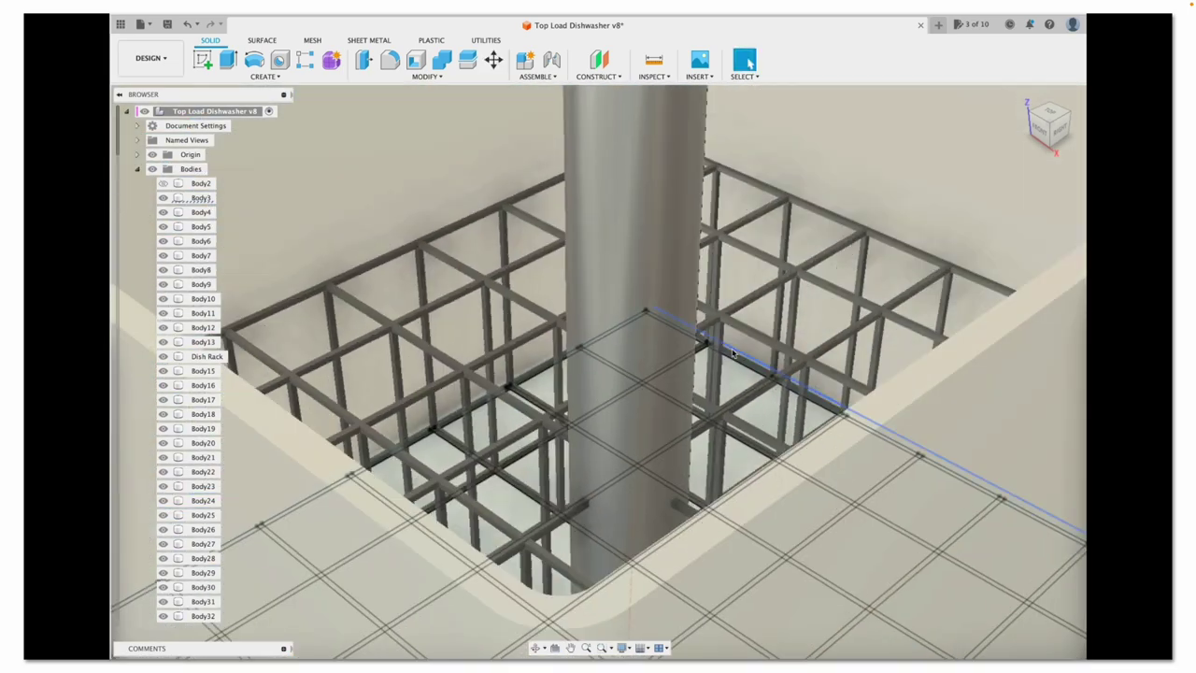
pyautogui.scroll(-10, 195, 315)
pyautogui.scroll(3, 195, 315)
pyautogui.click(187, 25)
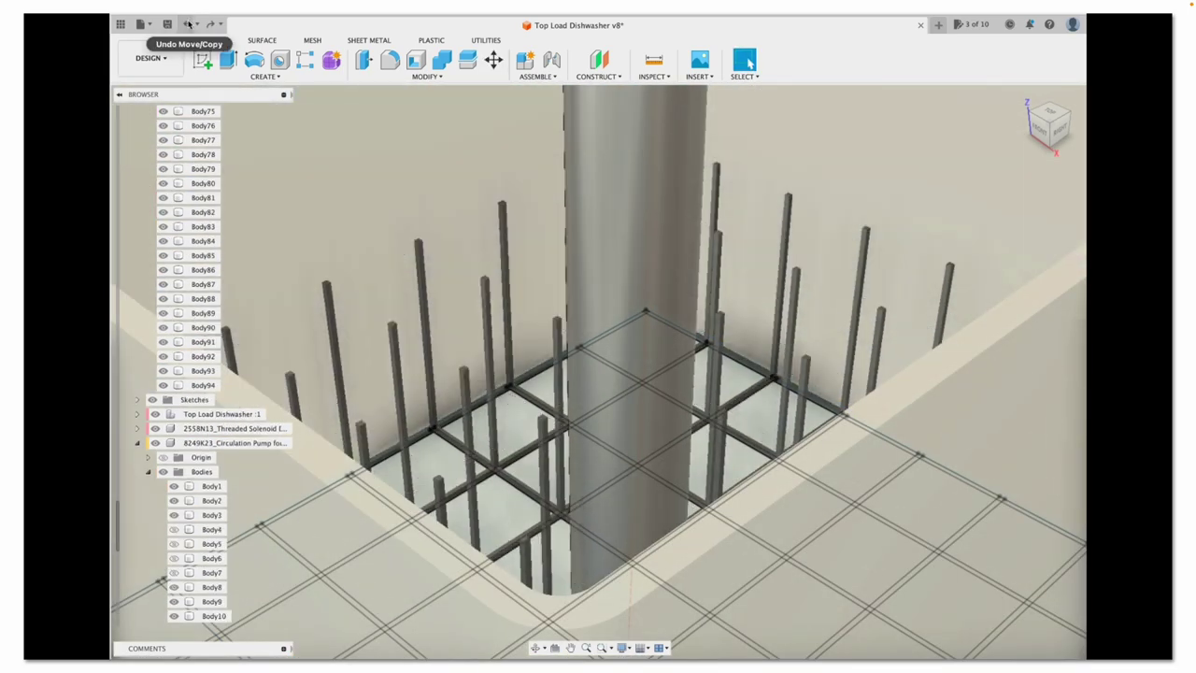
pyautogui.scroll(-5, 198, 340)
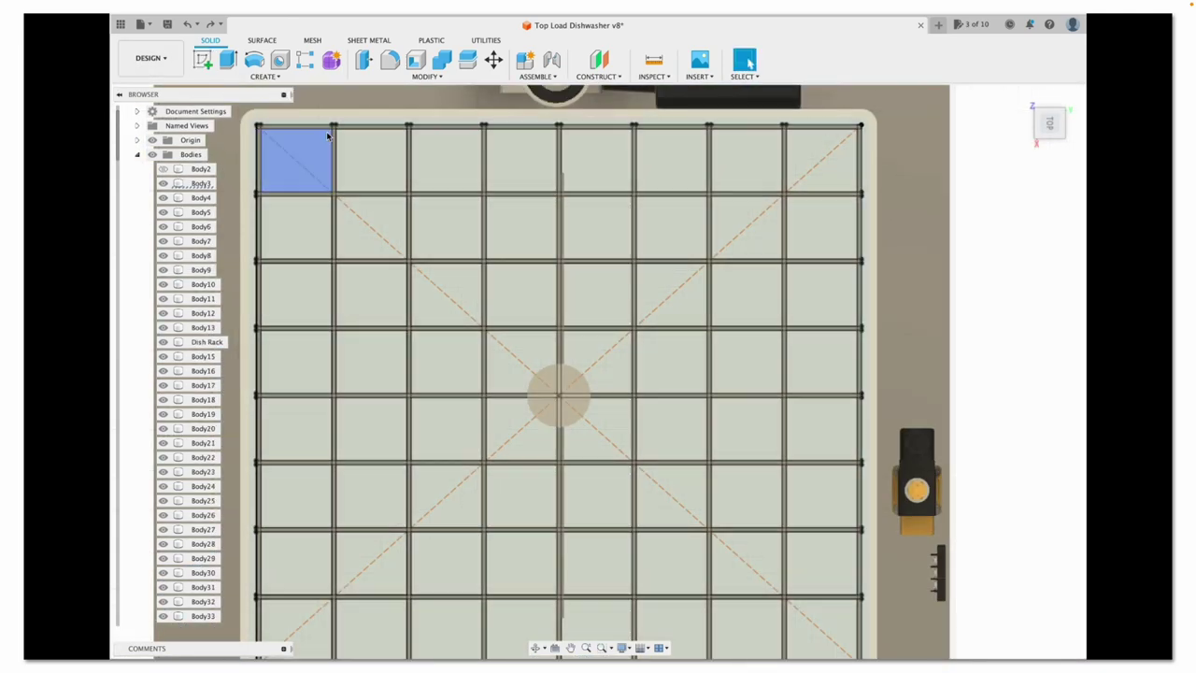
pyautogui.scroll(5, 363, 253)
# Sketch a small rectangle at the rack's top corner and start extruding its edge profiles
pyautogui.click(362, 253)
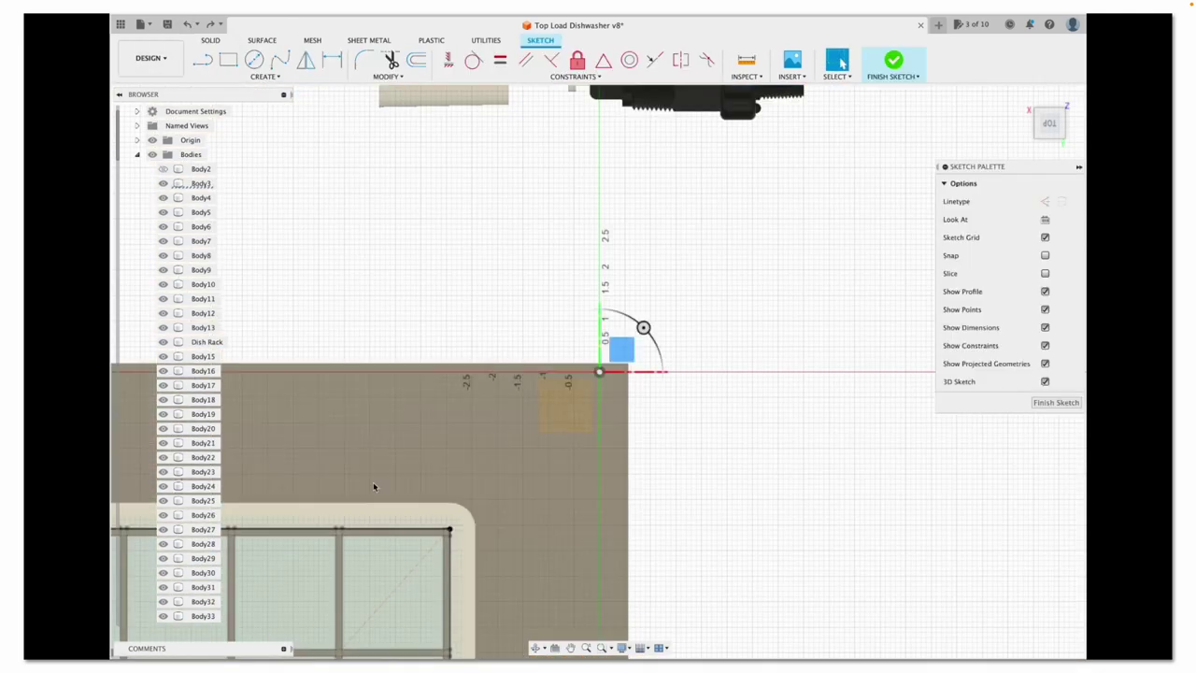
pyautogui.click(445, 537)
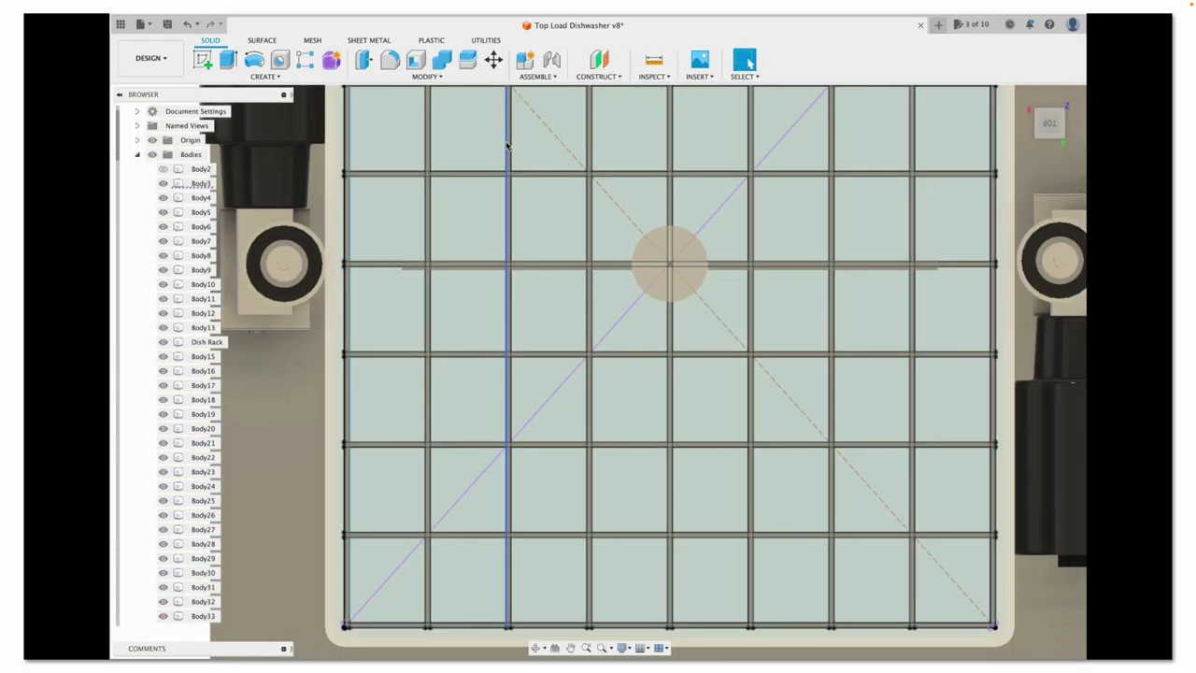
pyautogui.press('e')
pyautogui.scroll(5, 360, 385)
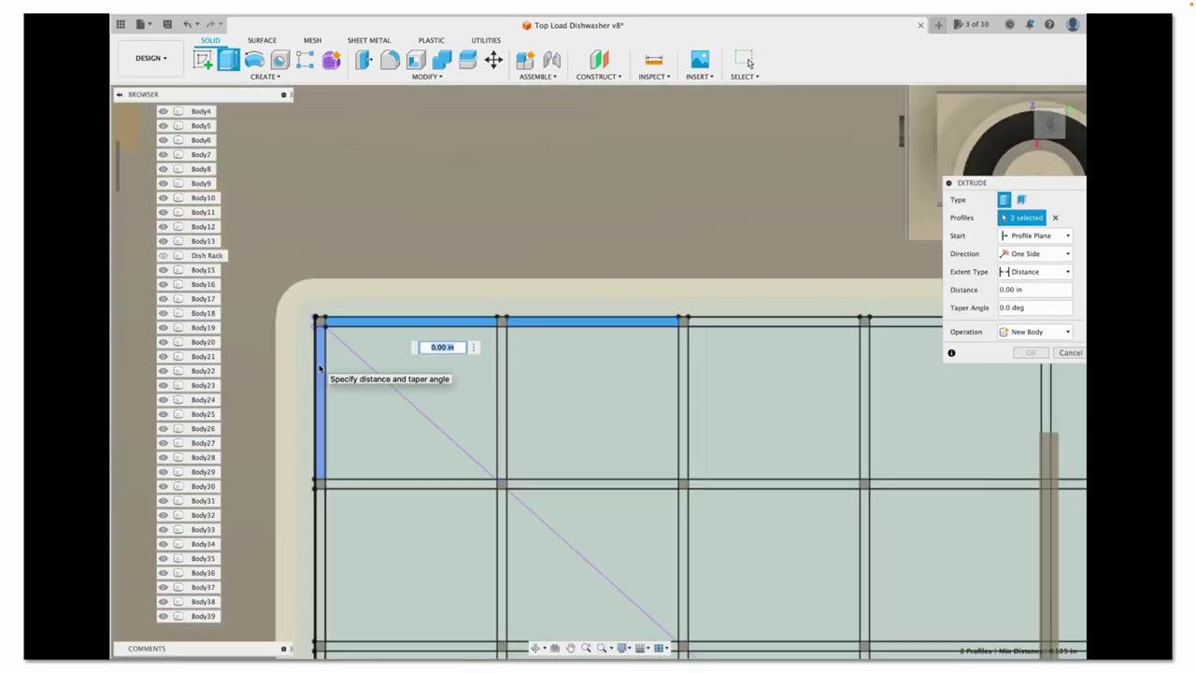
# Select the rack-edge profiles with Sketch12 visible and set the extrusion to New Body
pyautogui.click(972, 638)
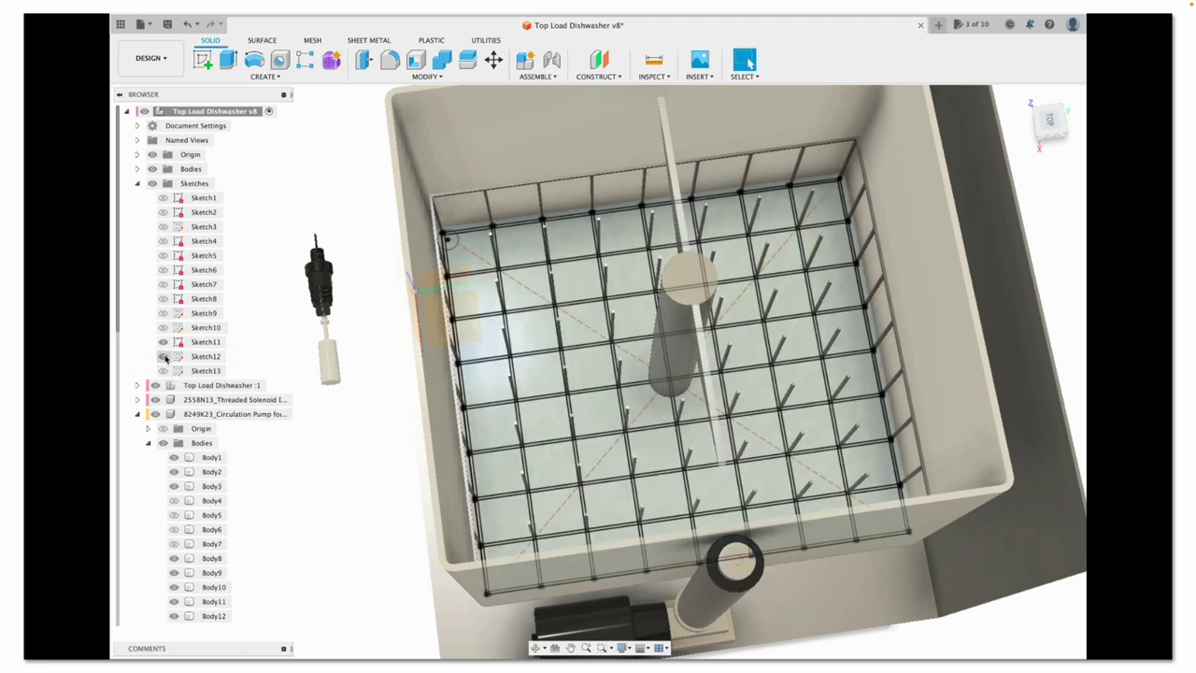
pyautogui.click(162, 355)
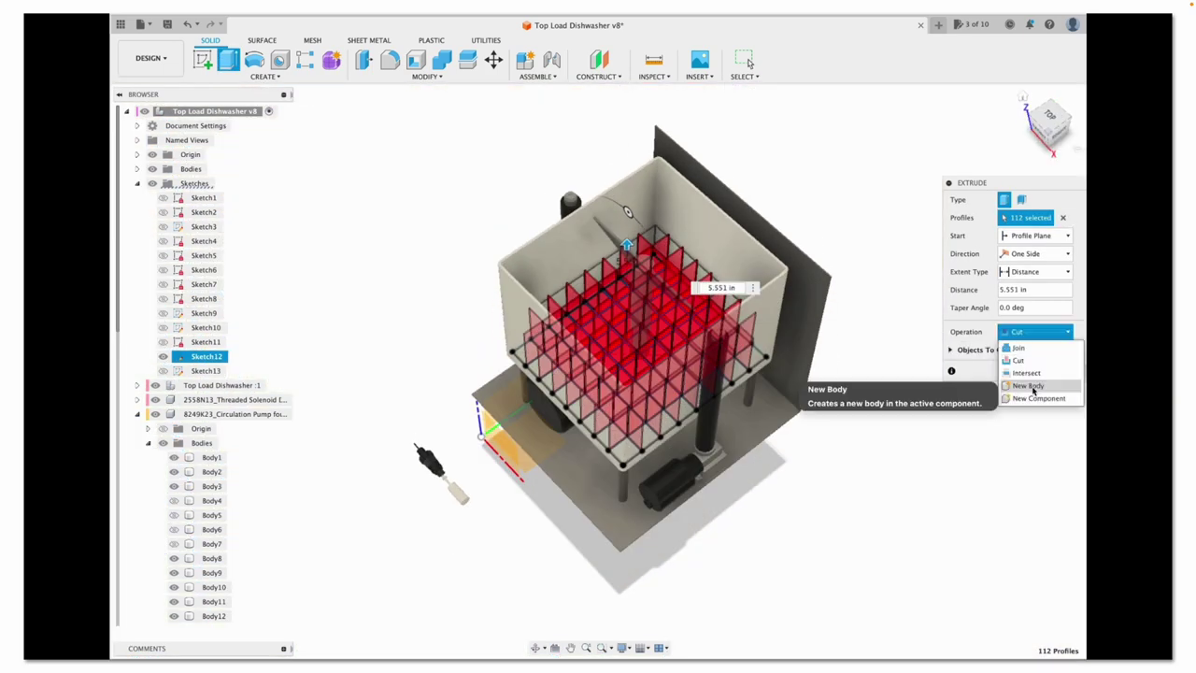
pyautogui.click(1023, 379)
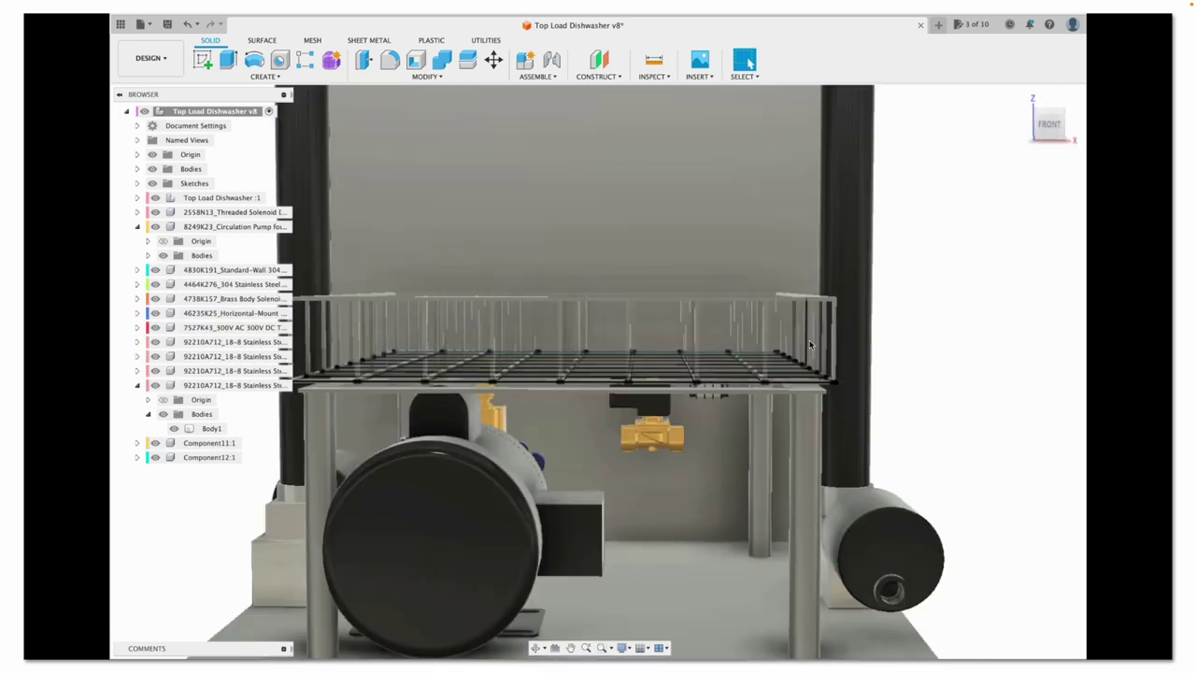
# Move the wire basket up 8.167 in, then 1.922 in to stack it, and save a new version
pyautogui.press('m')
pyautogui.click(872, 245)
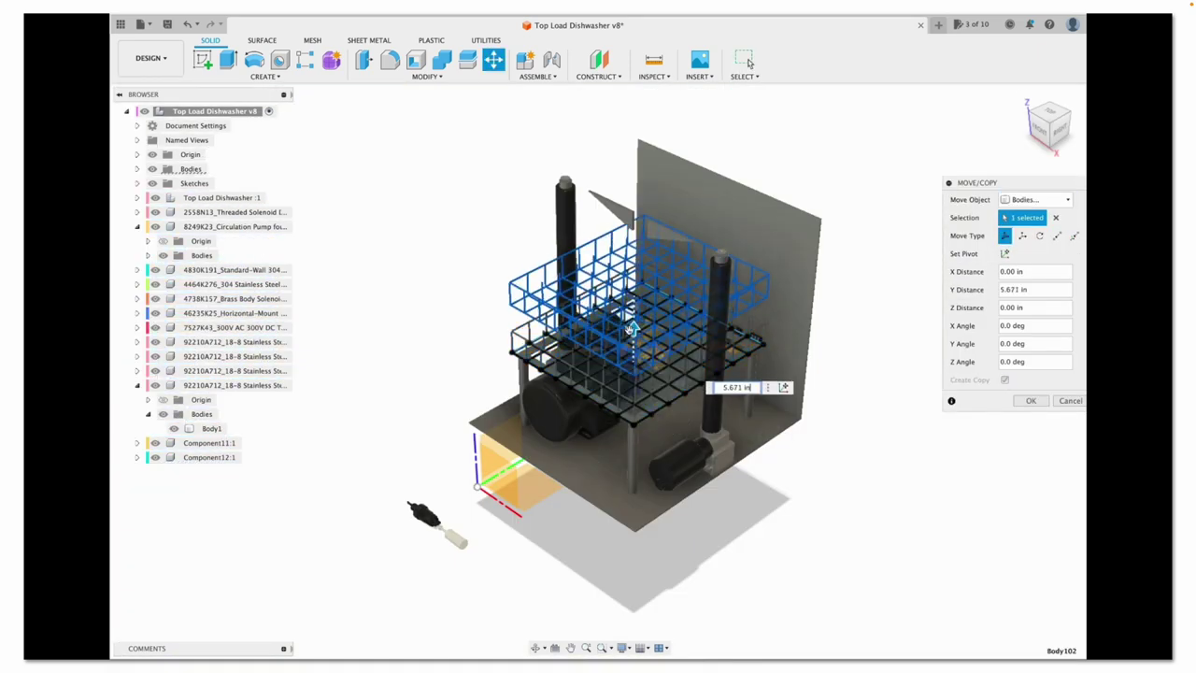
pyautogui.moveTo(705, 371); pyautogui.dragTo(705, 211)
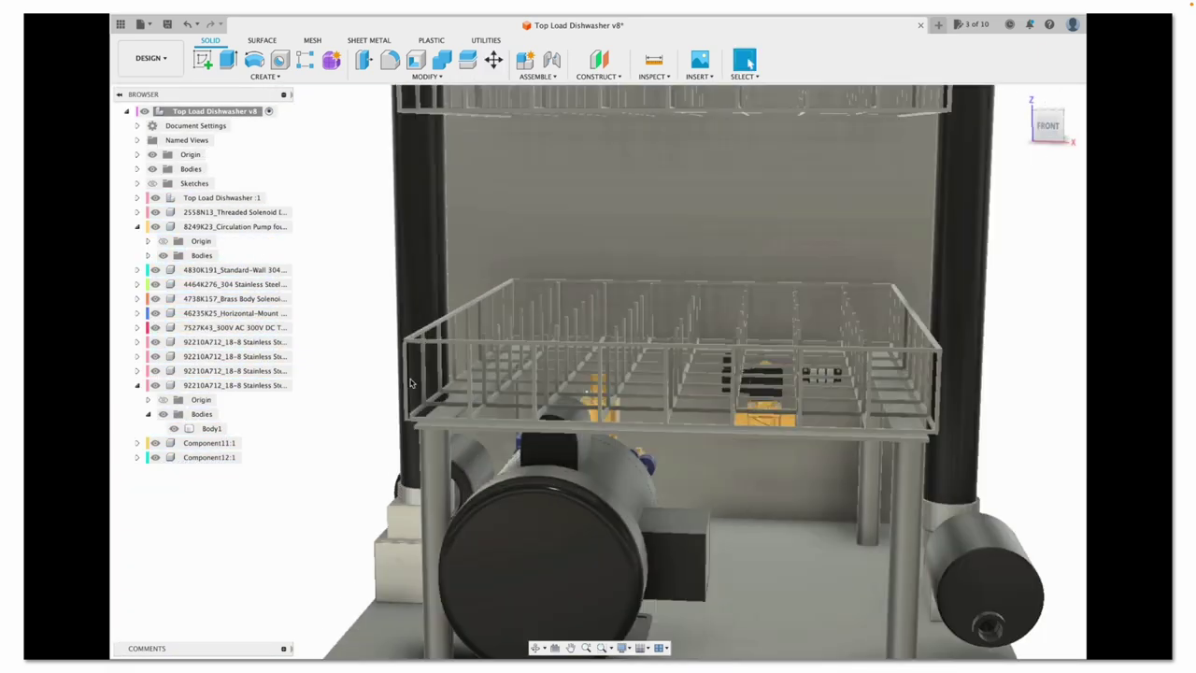
pyautogui.press('m')
pyautogui.click(435, 299)
pyautogui.moveTo(434, 280); pyautogui.dragTo(432, 251)
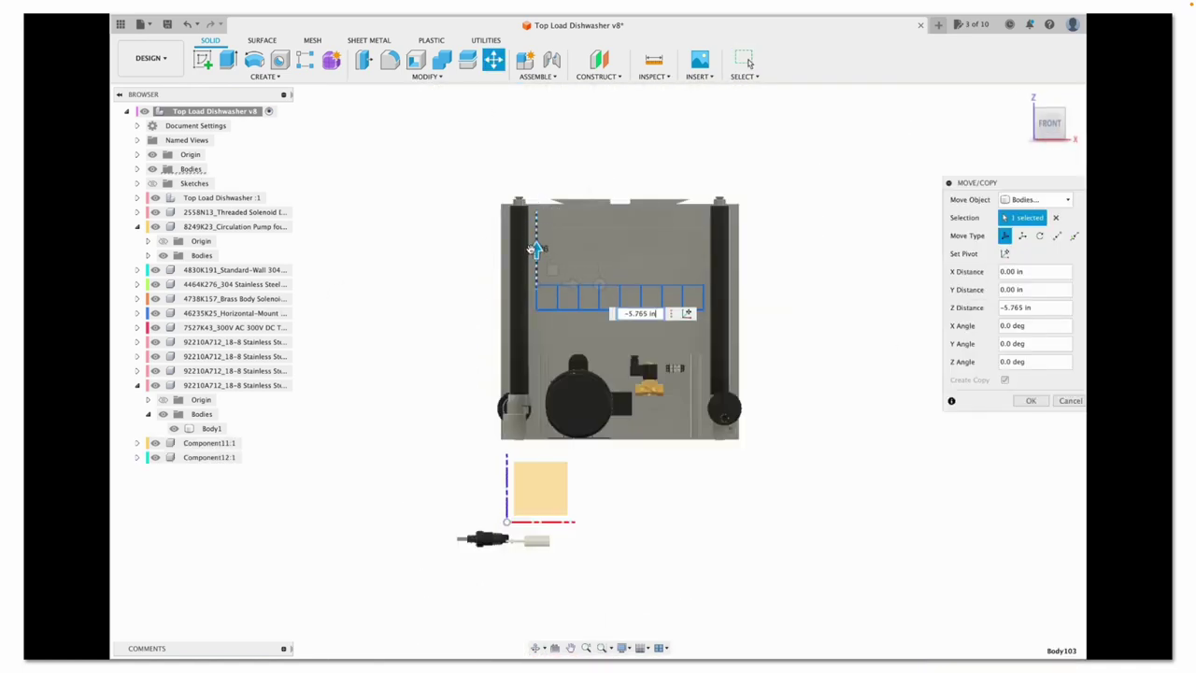
pyautogui.click(1030, 400)
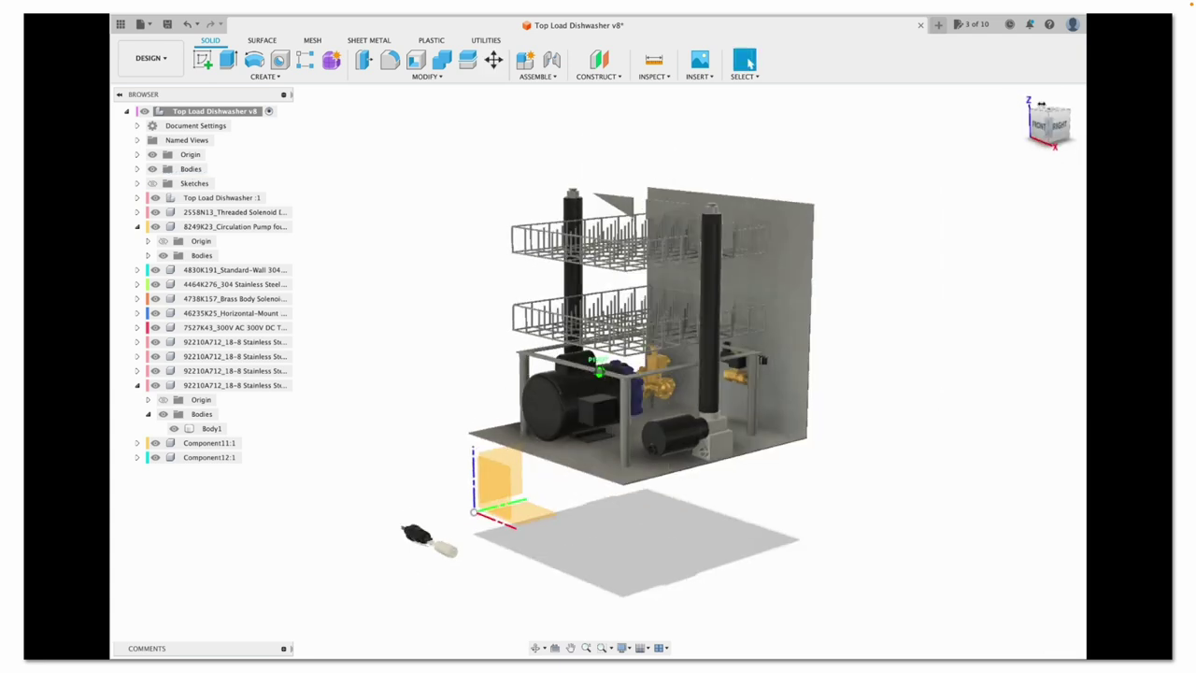
pyautogui.press('super+s')
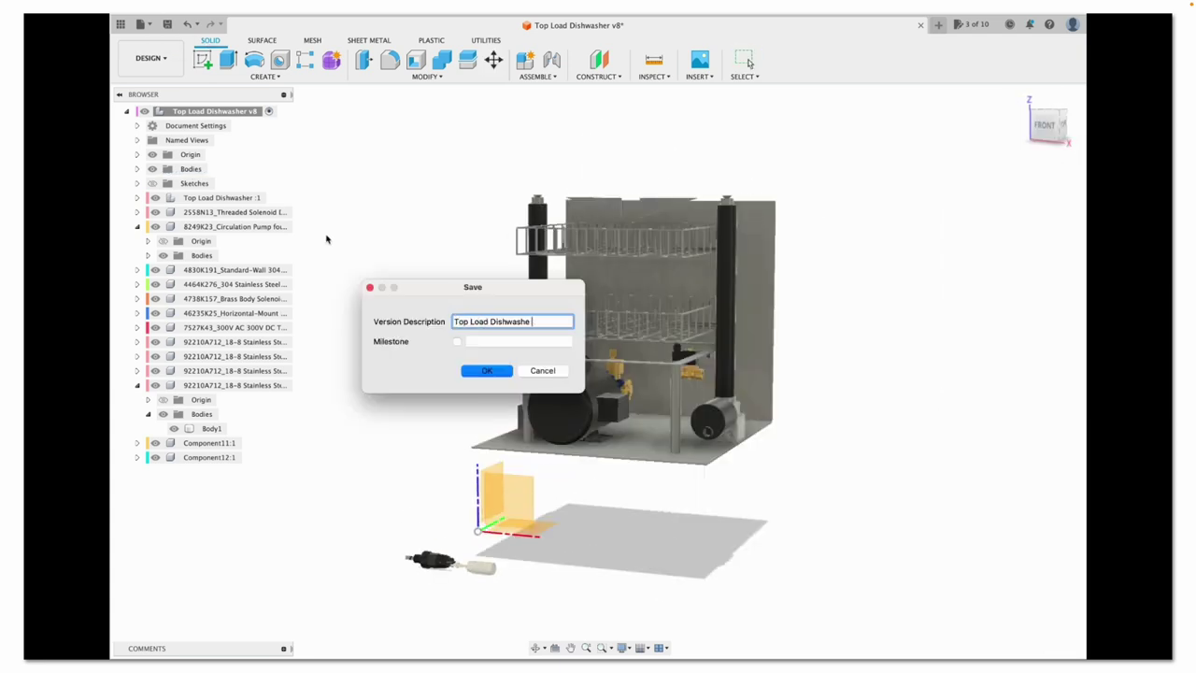
pyautogui.press('Return')
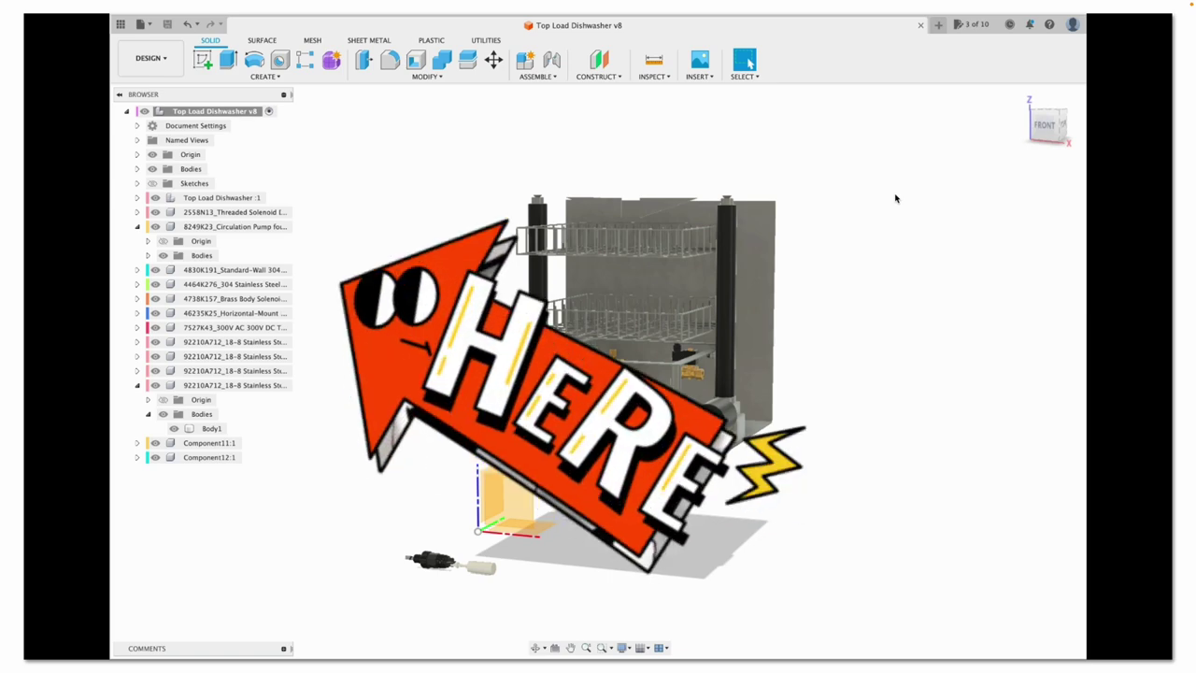
# After cancelling a failed shell, draw a 14.75 in rectangle across the tub centre
pyautogui.click(137, 169)
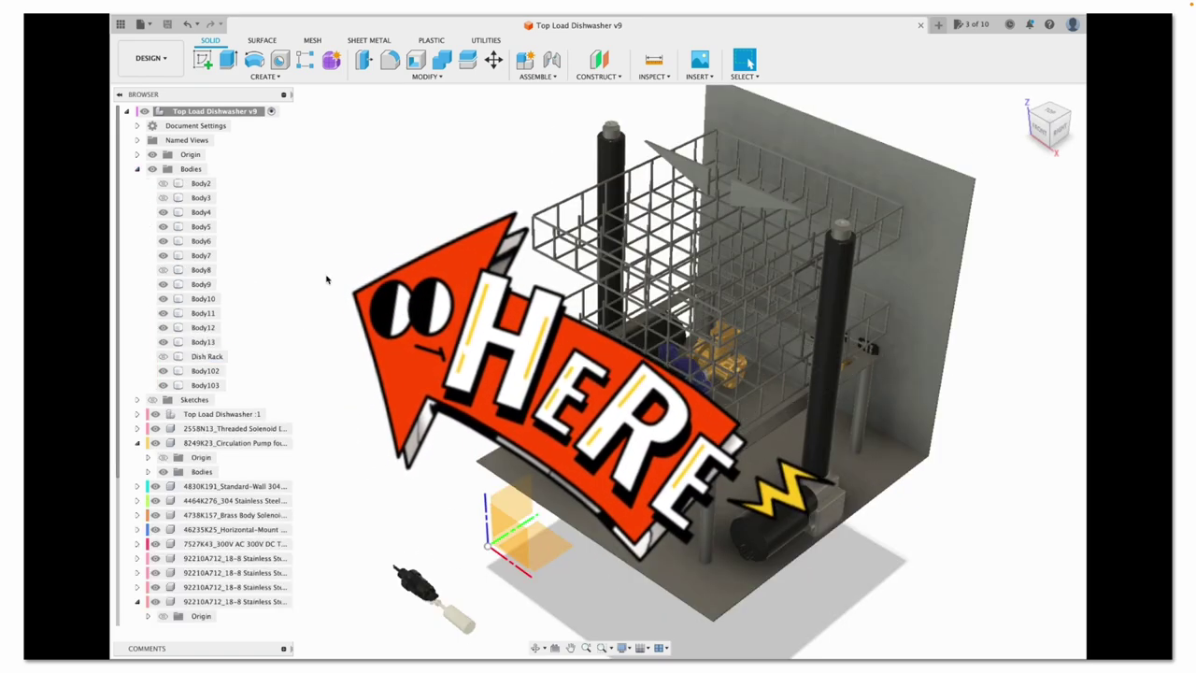
pyautogui.click(775, 408)
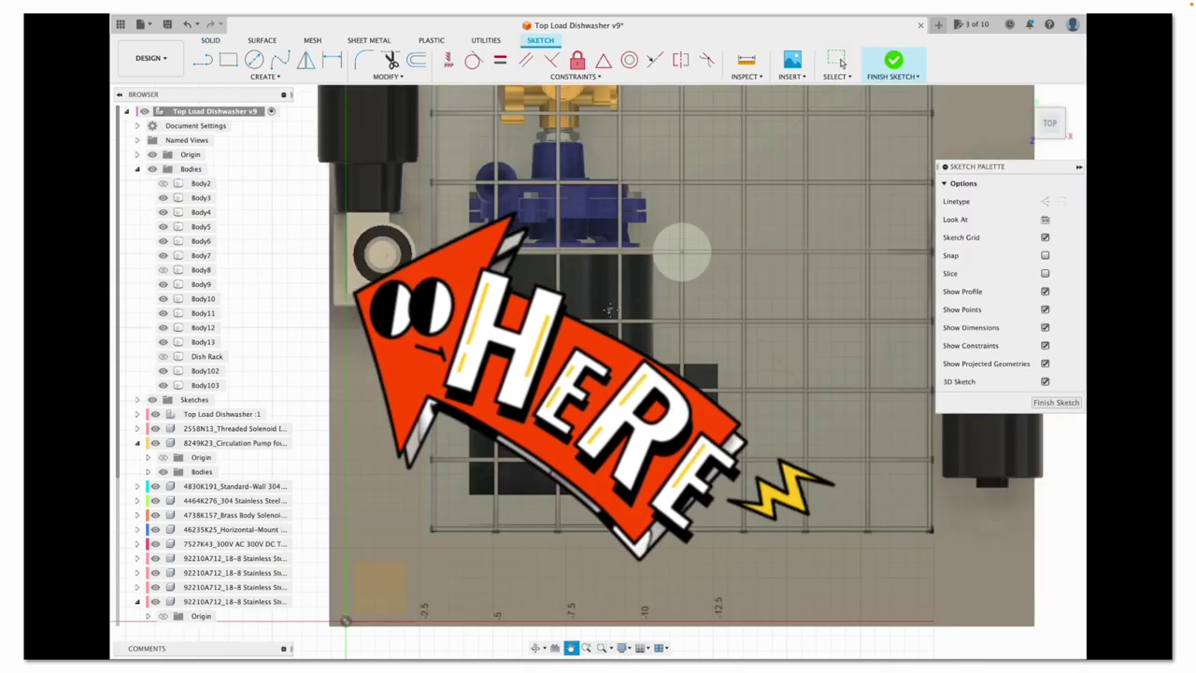
pyautogui.click(264, 75)
pyautogui.click(659, 270)
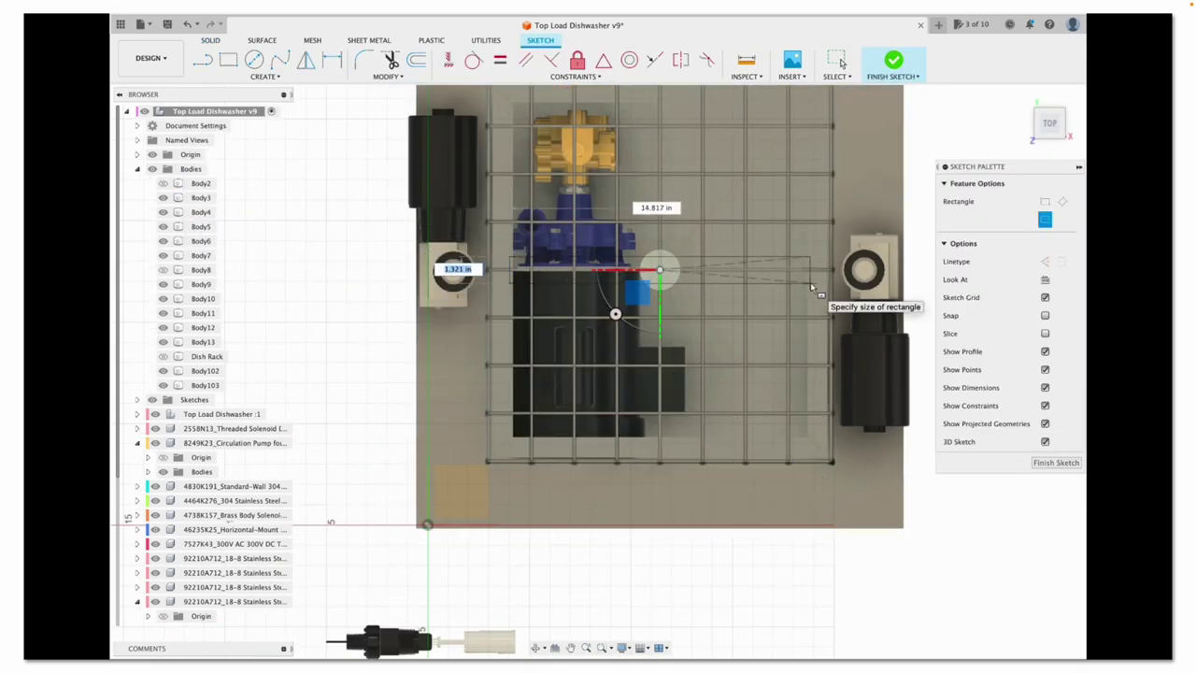
pyautogui.write('14.75')
pyautogui.press('Return')
pyautogui.scroll(3, 546, 280)
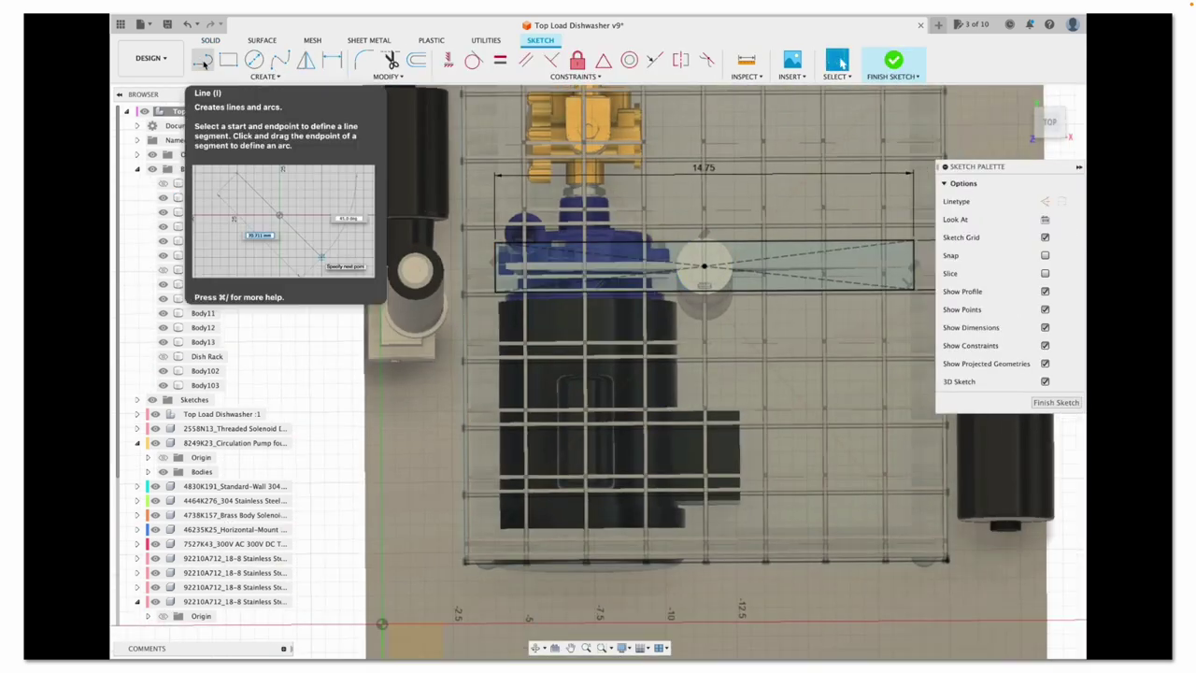
# Add a midpoint line and a 0.50 in circle, then pattern the circle into 5 copies
pyautogui.click(203, 62)
pyautogui.click(495, 266)
pyautogui.scroll(1, 706, 268)
pyautogui.write('.50')
pyautogui.press('Return')
pyautogui.scroll(5, 501, 271)
pyautogui.click(264, 76)
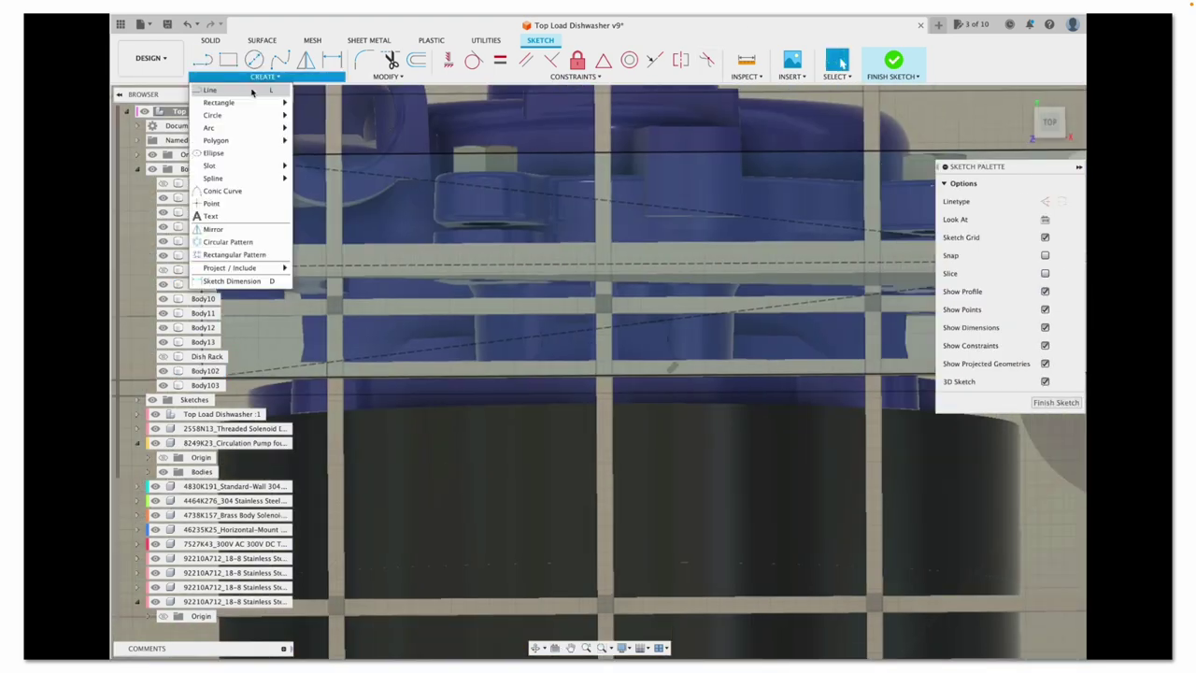
pyautogui.click(191, 229)
pyautogui.press('Escape')
pyautogui.click(264, 76)
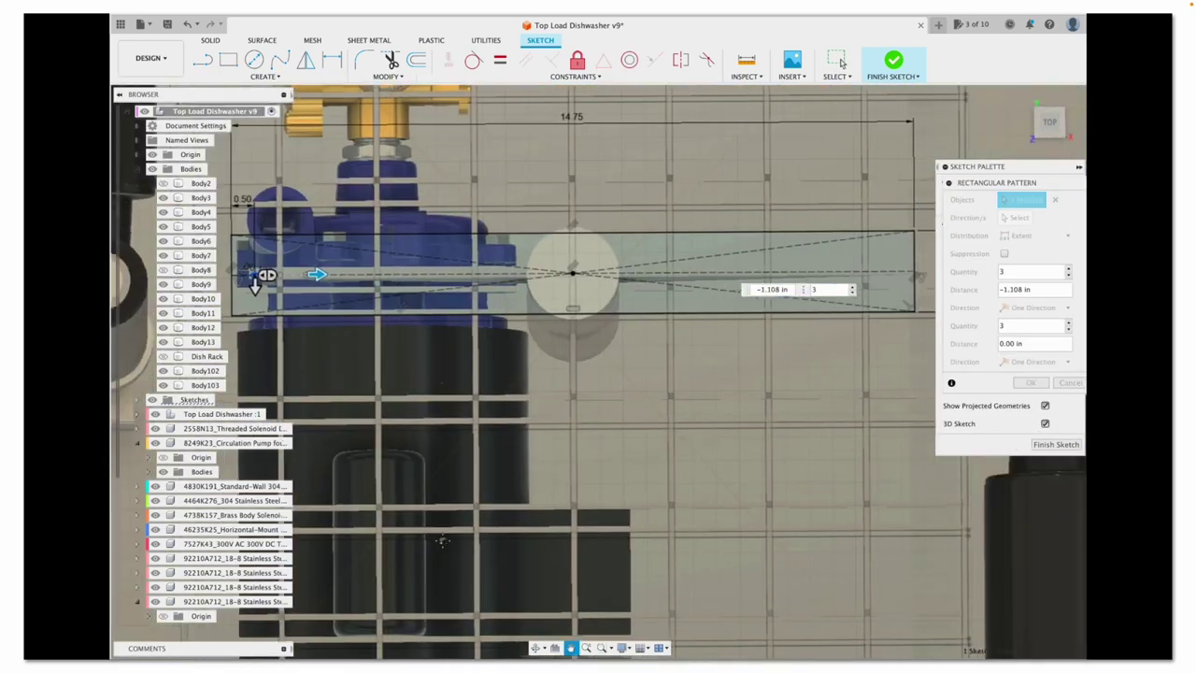
pyautogui.write('5')
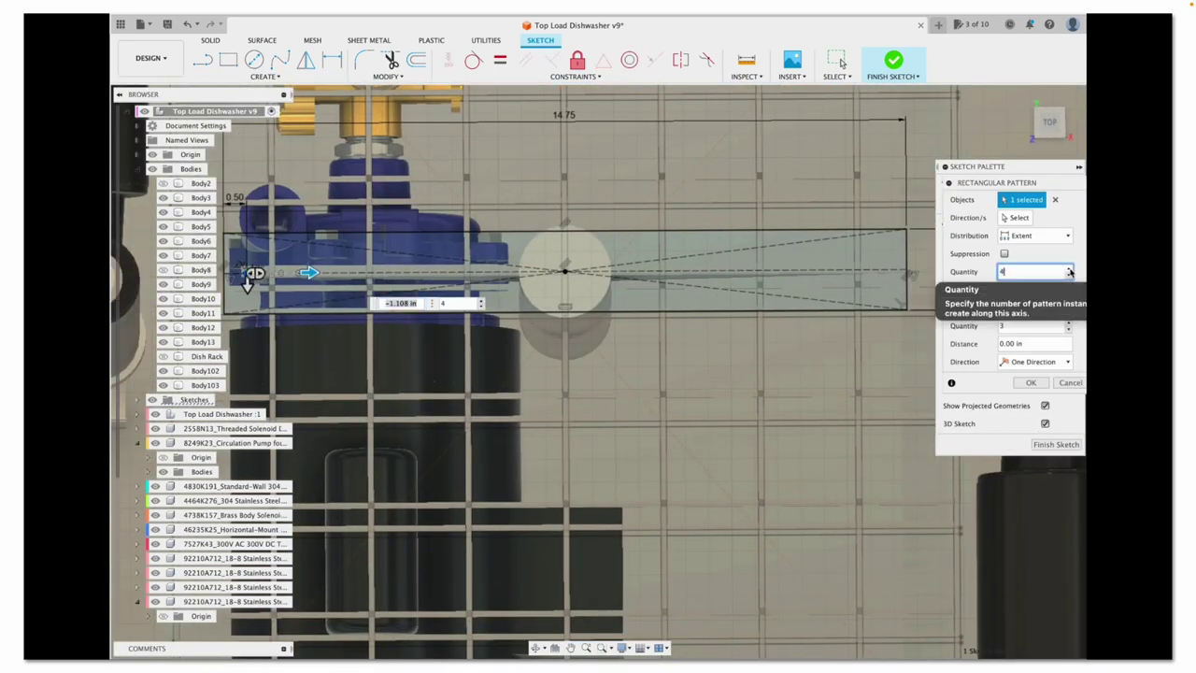
pyautogui.press('Return')
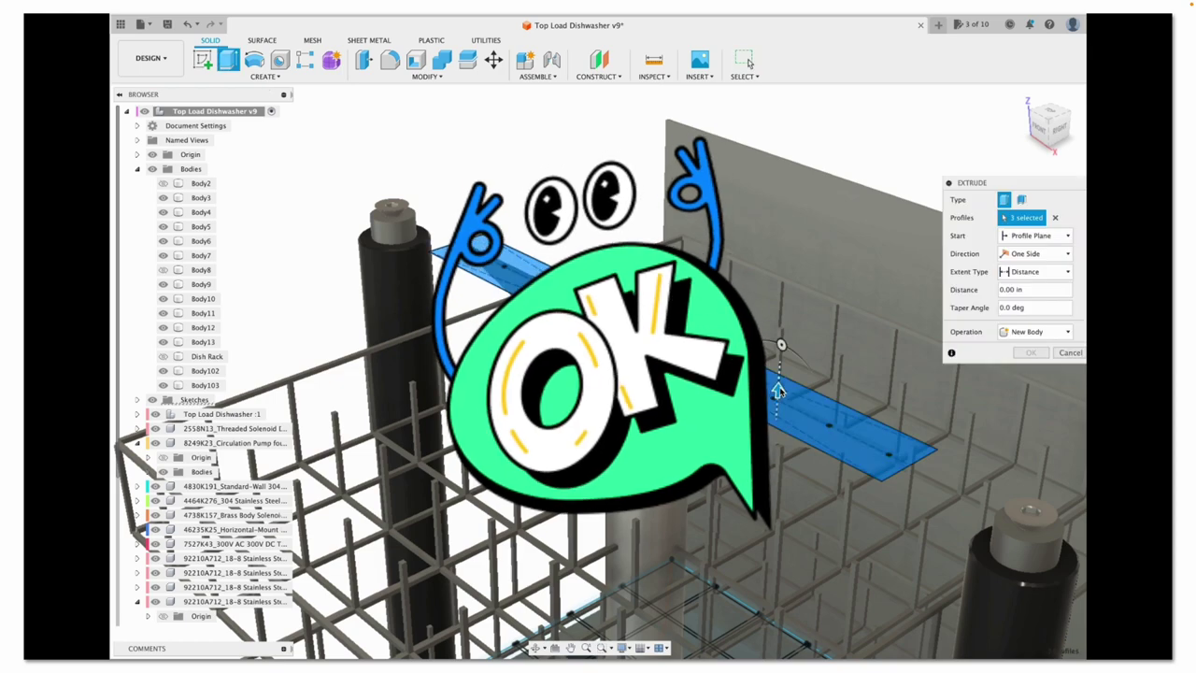
# Extrude the bar profiles 1.363 in upward and fillet the bar's end edges
pyautogui.moveTo(777, 390); pyautogui.dragTo(781, 332)
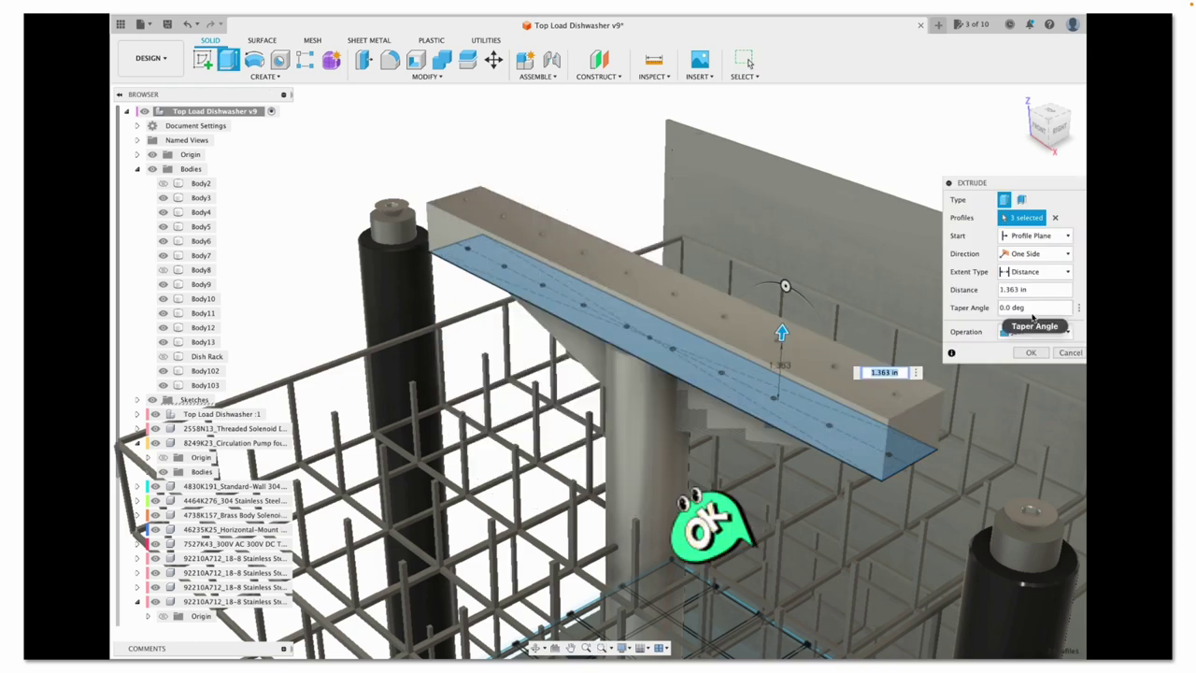
pyautogui.click(1030, 353)
pyautogui.press('f')
pyautogui.click(920, 446)
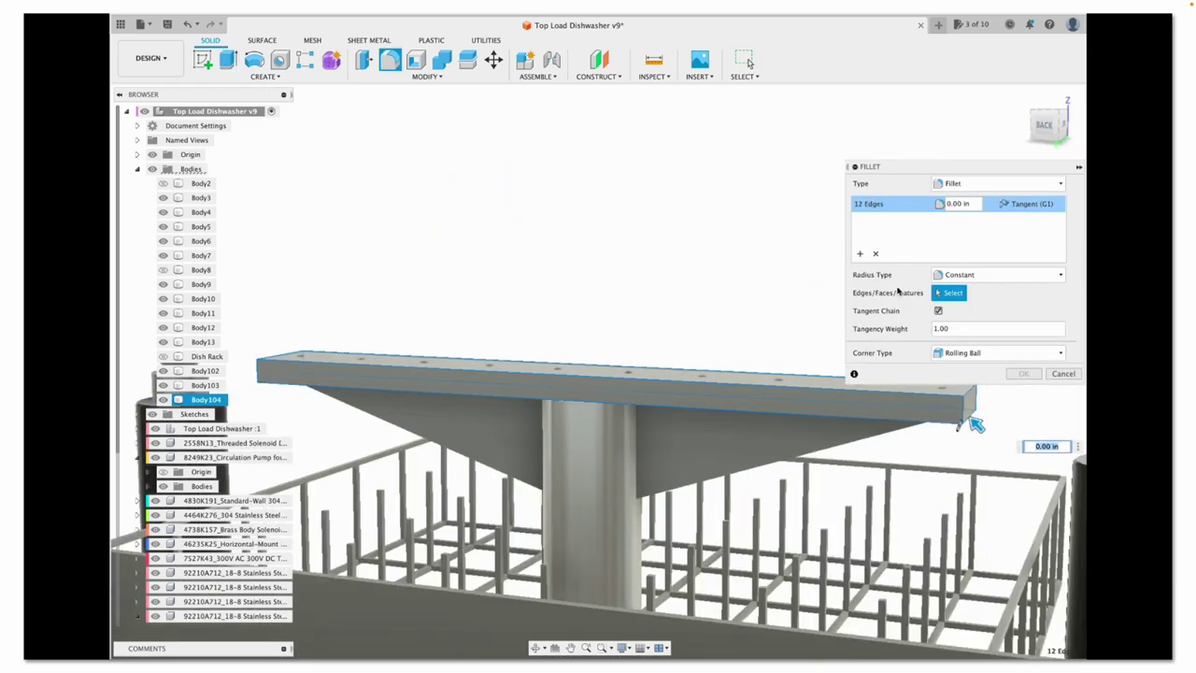
pyautogui.press('Return')
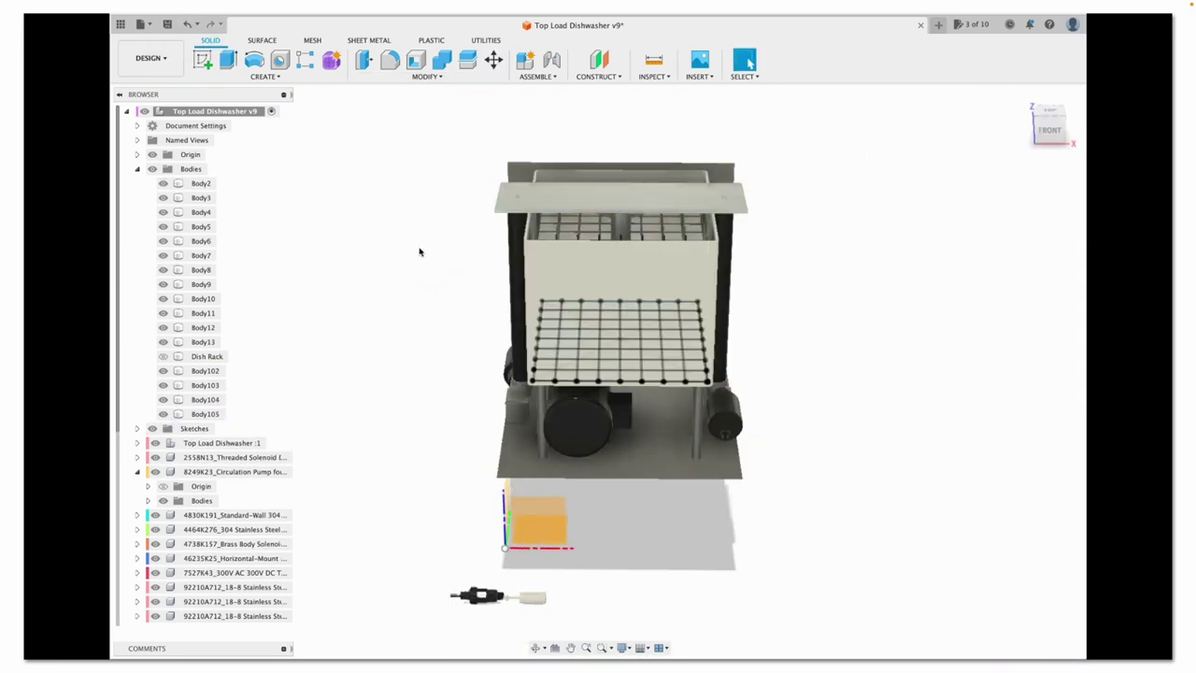
# Move the float switch to 20.449 in so it mounts through the tub wall
pyautogui.keyDown('shift'); pyautogui.moveTo(420, 251); pyautogui.dragTo(560, 228, button='middle'); pyautogui.keyUp('shift')
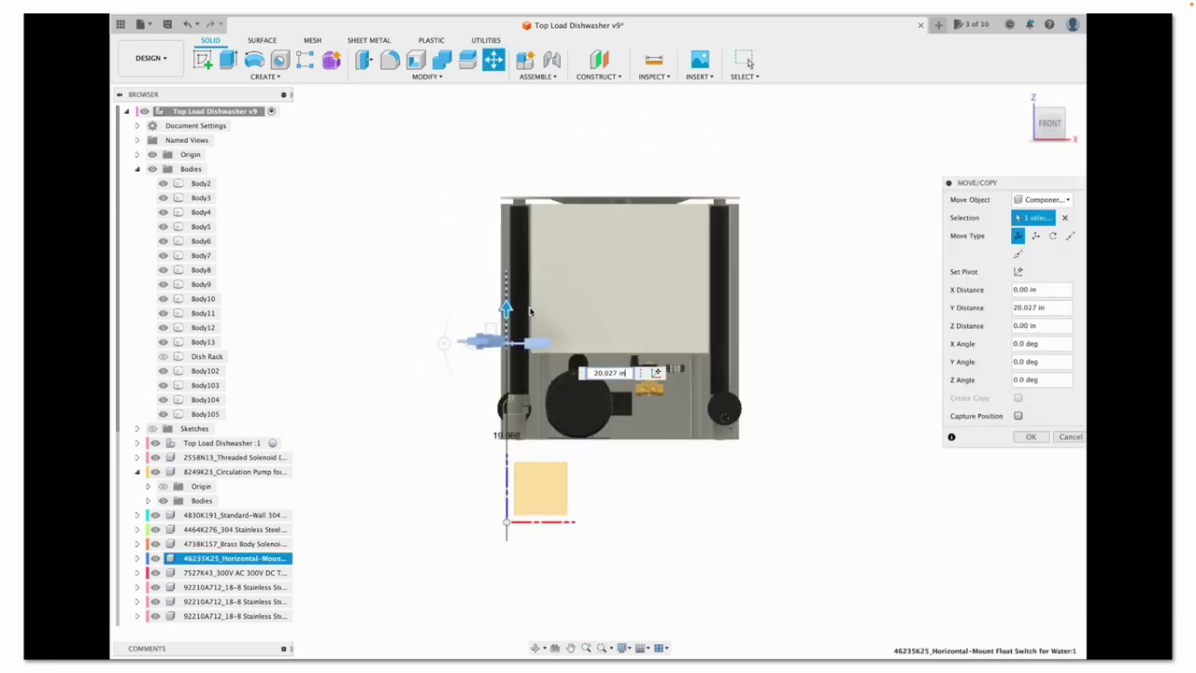
pyautogui.moveTo(529, 311); pyautogui.dragTo(516, 361)
pyautogui.scroll(3, 515, 360)
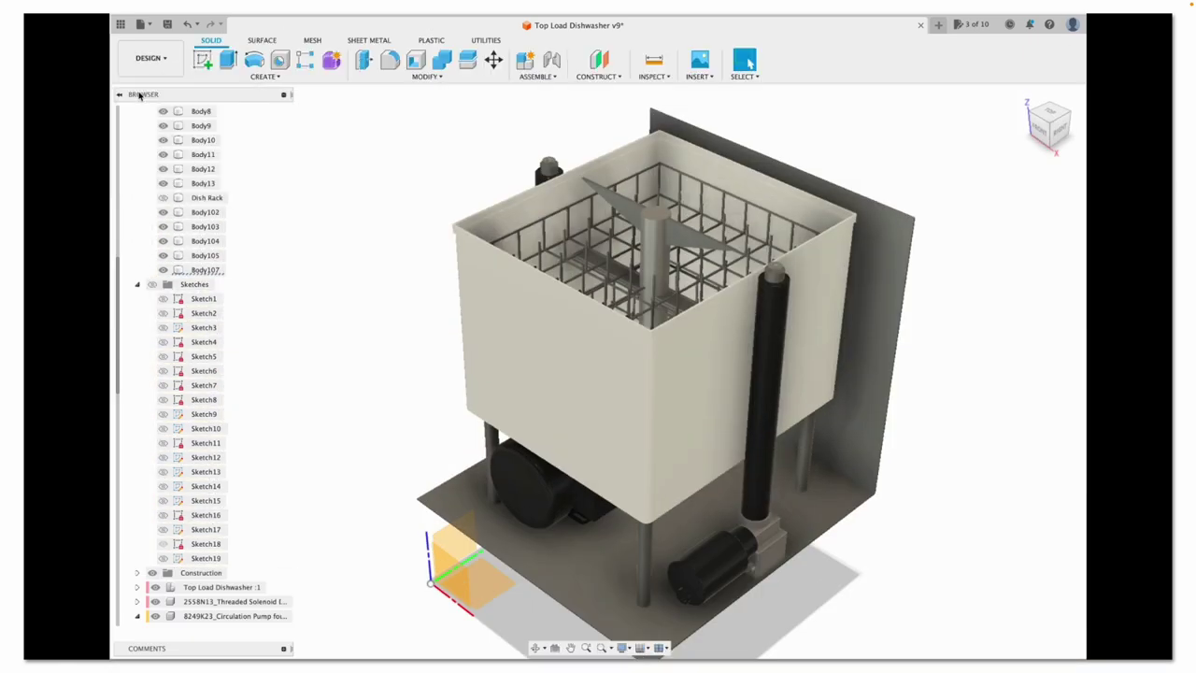
# Insert the McMaster-Carr 46885K262 polypropylene NPT bushing from the plastic fittings catalogue
pyautogui.keyDown('shift'); pyautogui.moveTo(598, 374); pyautogui.dragTo(162, 274, button='middle'); pyautogui.keyUp('shift')
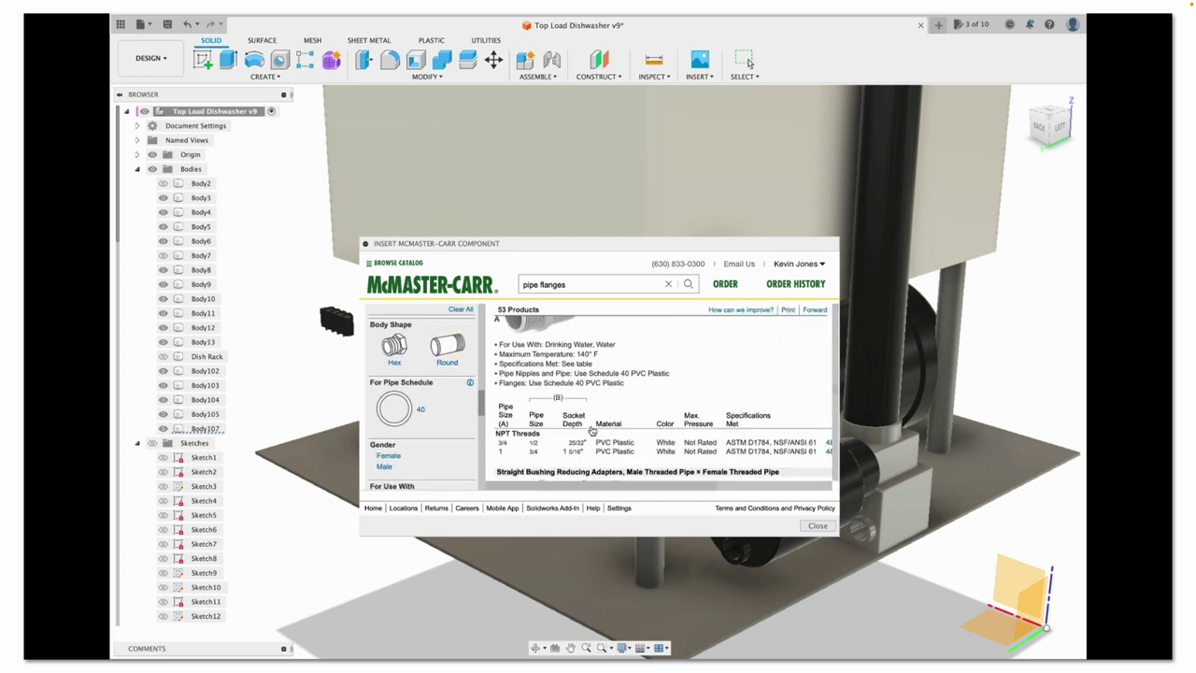
pyautogui.click(387, 426)
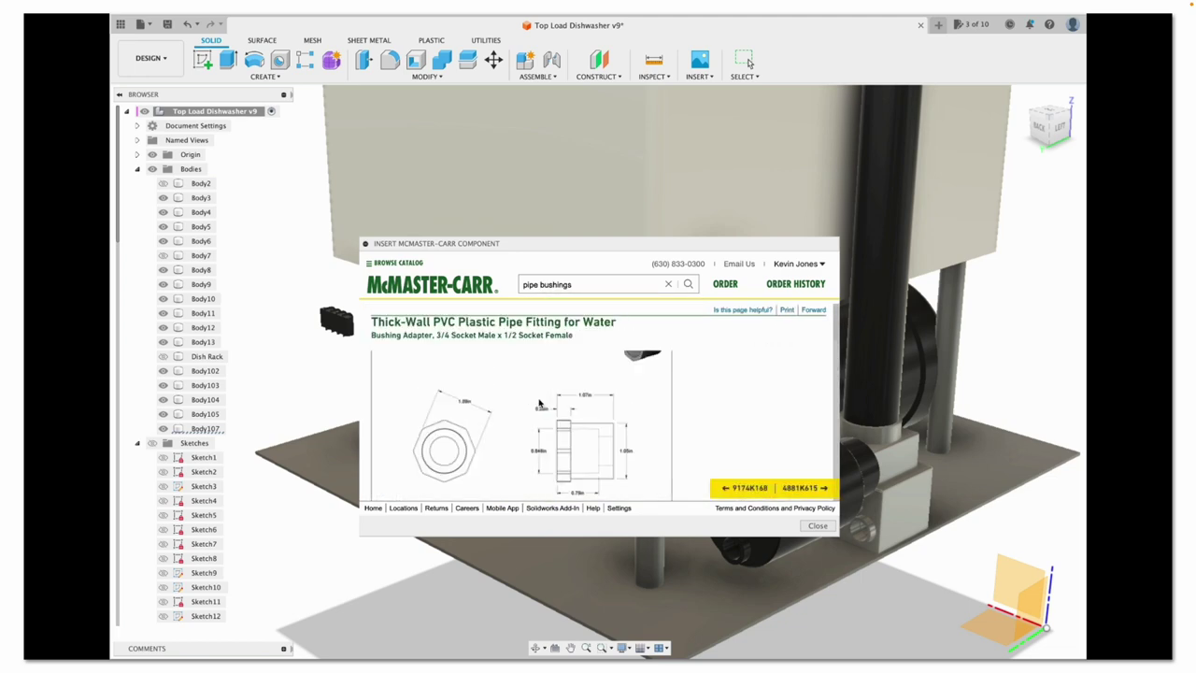
pyautogui.click(384, 402)
pyautogui.click(547, 447)
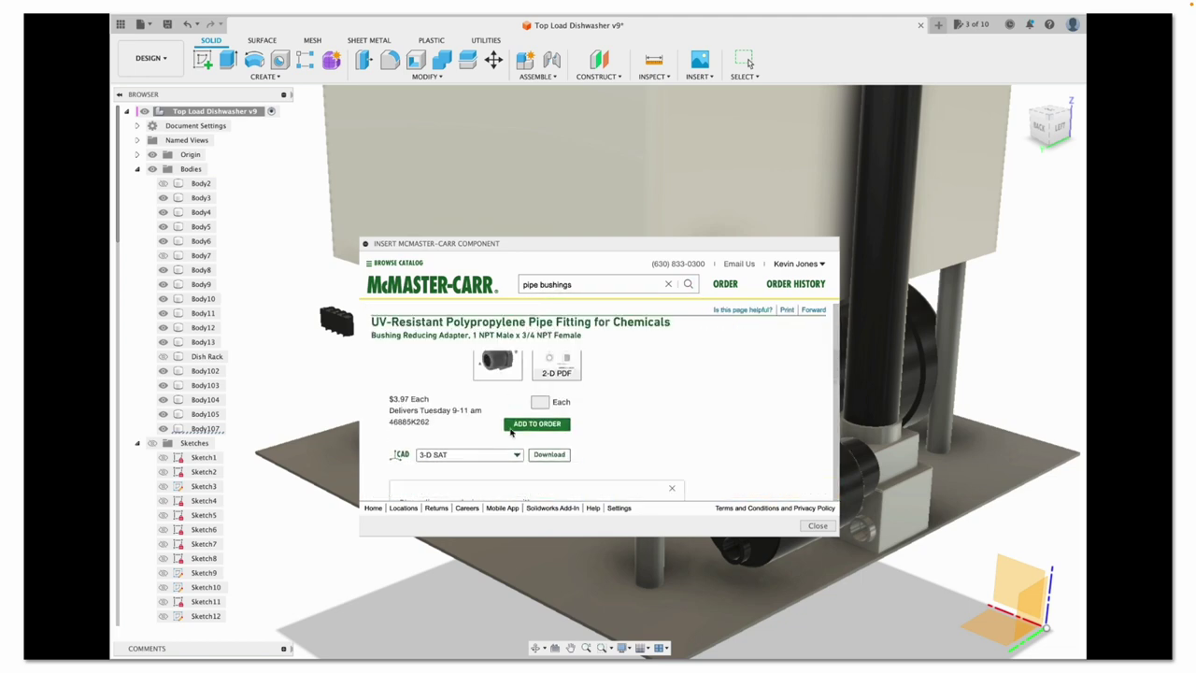
pyautogui.click(548, 455)
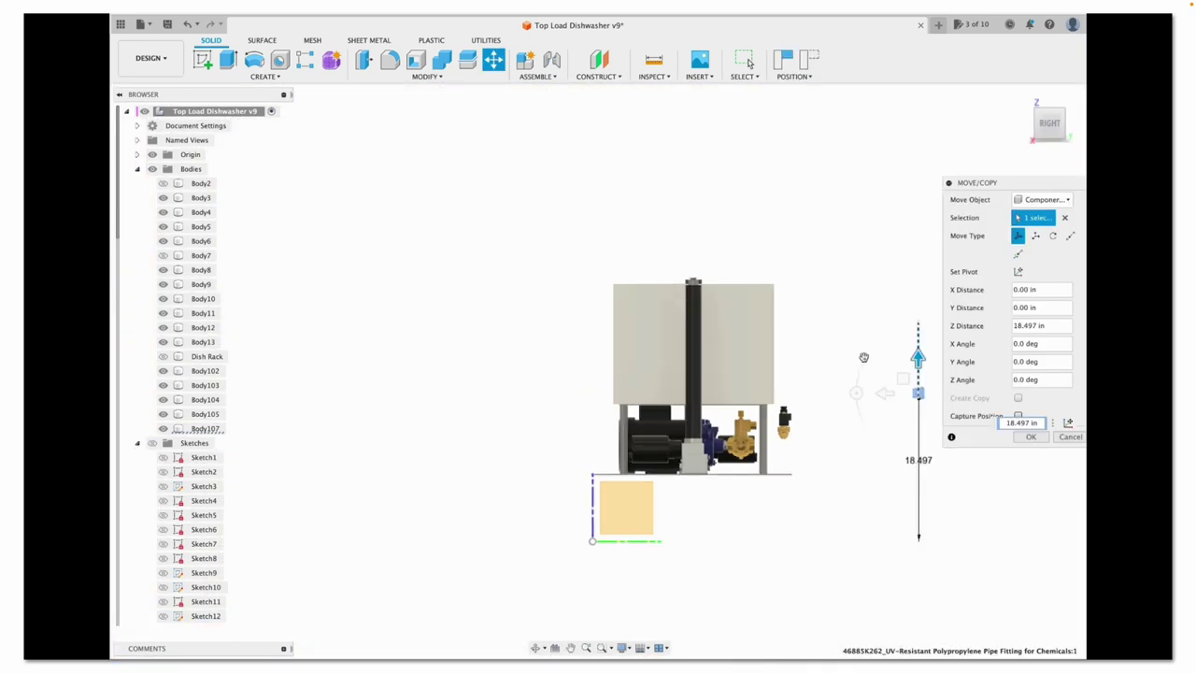
pyautogui.scroll(3, 792, 360)
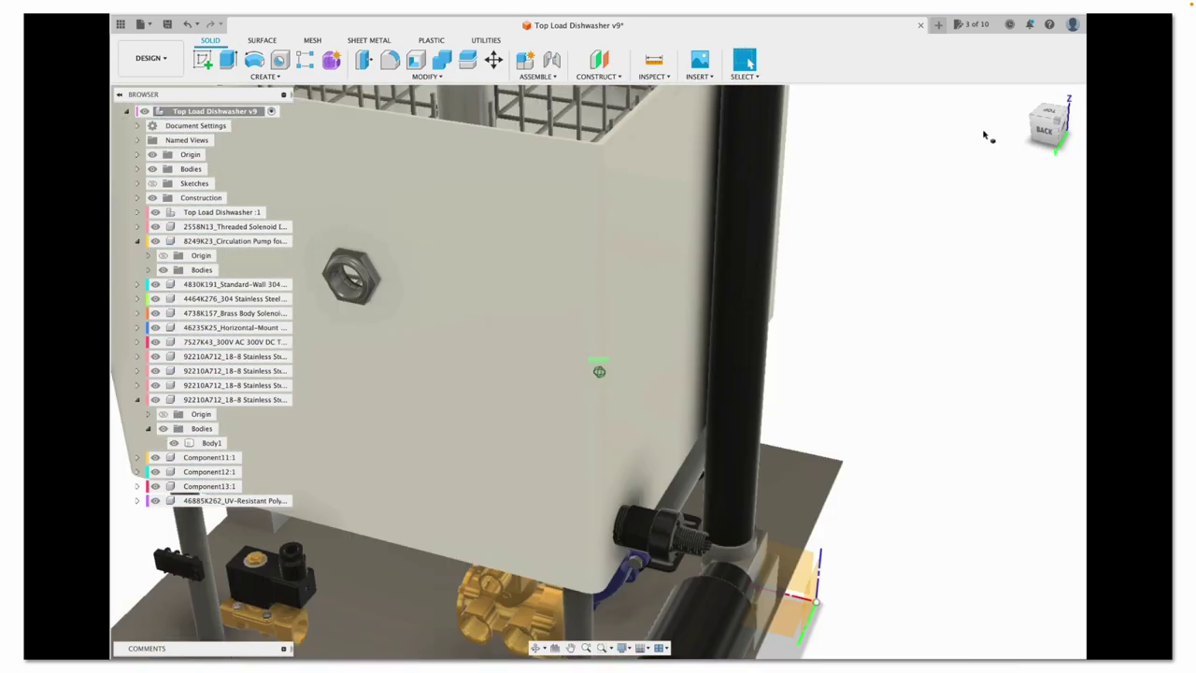
# Insert the 316 stainless 51205K278 elbow fitting from McMaster-Carr
pyautogui.keyDown('shift'); pyautogui.moveTo(987, 133); pyautogui.dragTo(707, 121, button='middle'); pyautogui.keyUp('shift')
pyautogui.scroll(3, 708, 120)
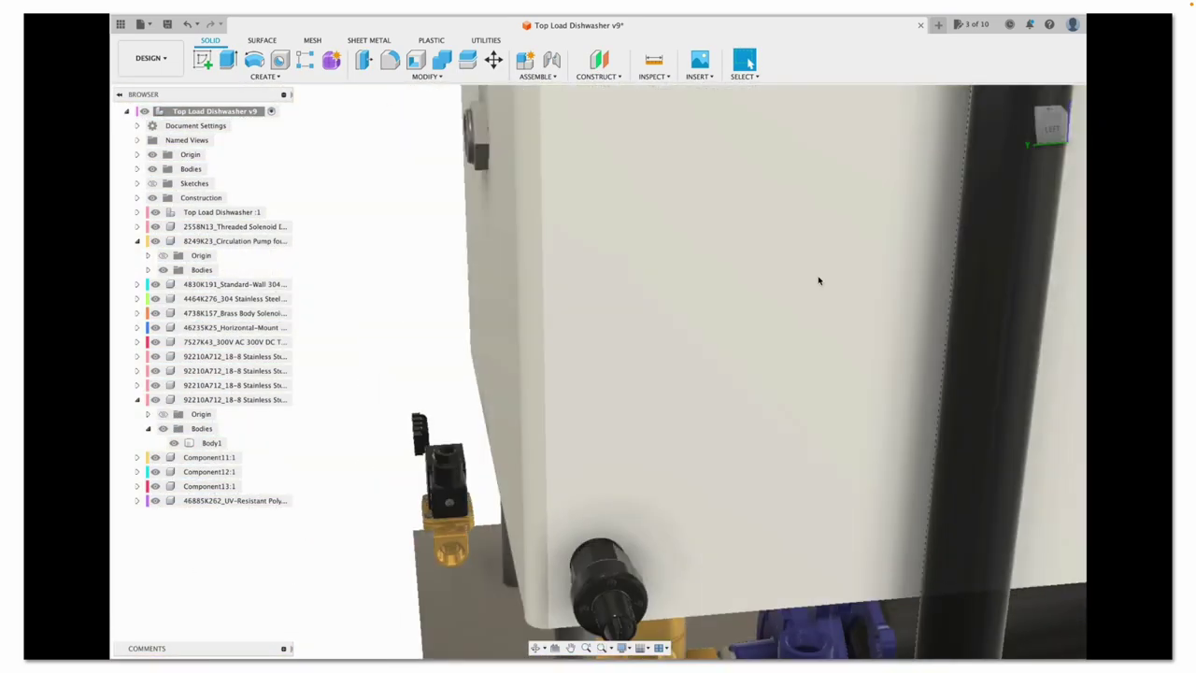
pyautogui.click(1034, 108)
pyautogui.scroll(5, 725, 398)
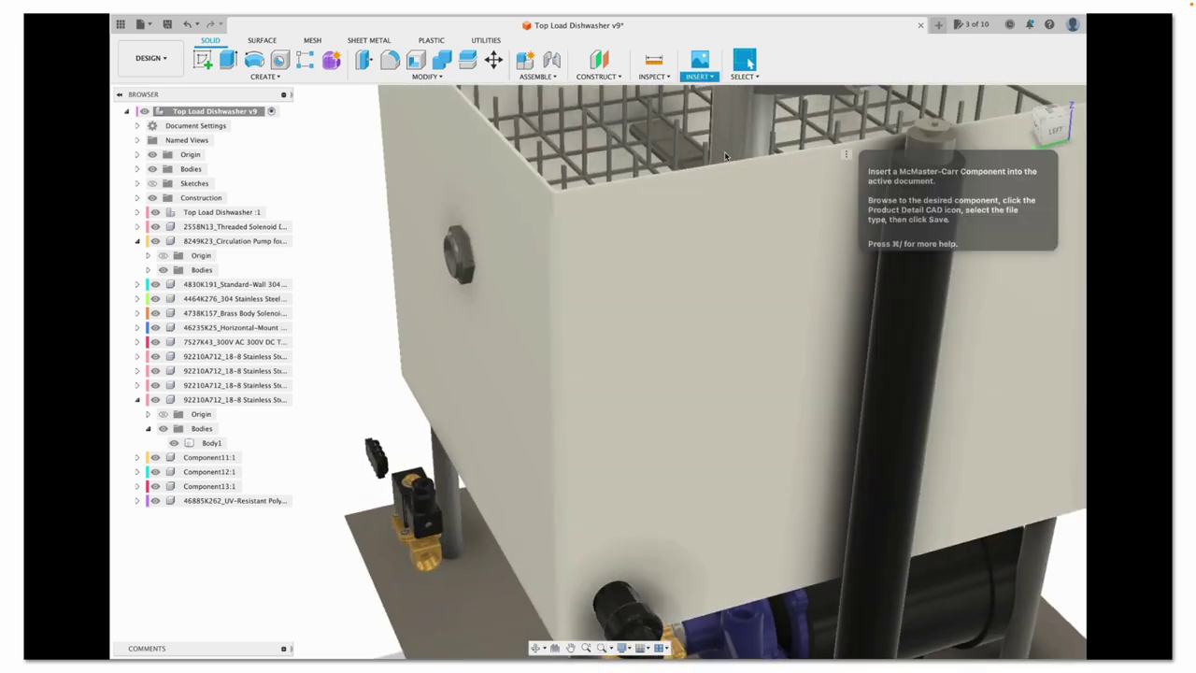
pyautogui.click(747, 483)
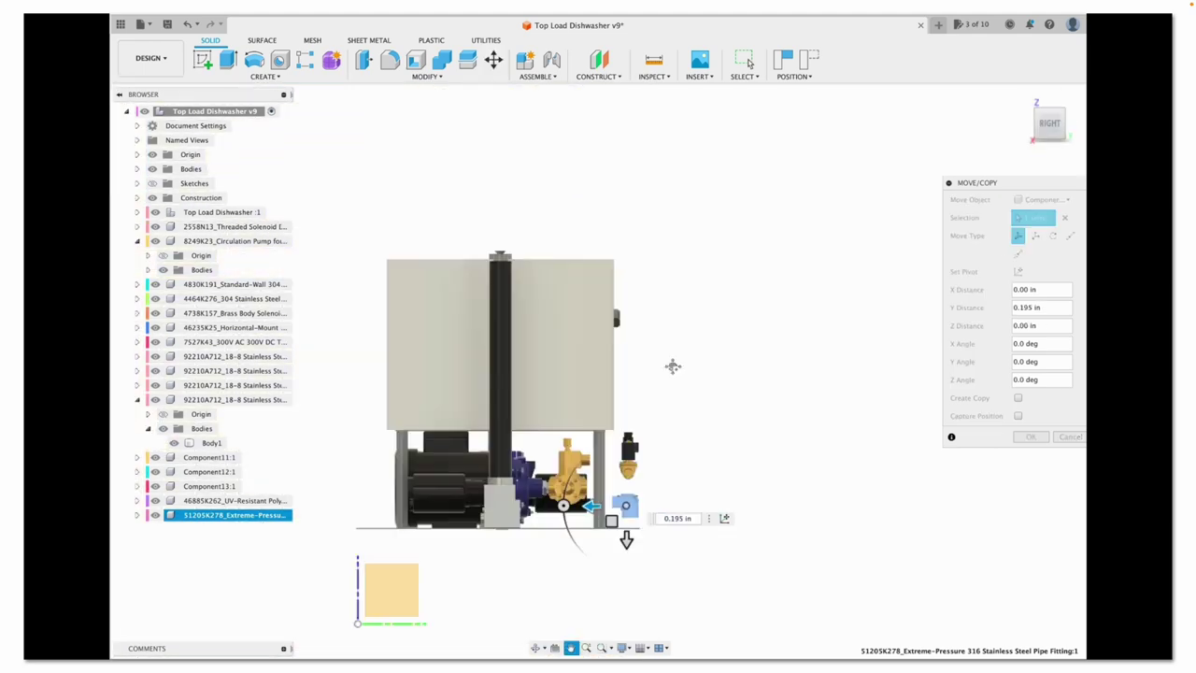
# Position the elbow on the tank and run a 0.75 in pipe down to the solenoid valve
pyautogui.moveTo(625, 533); pyautogui.dragTo(614, 278)
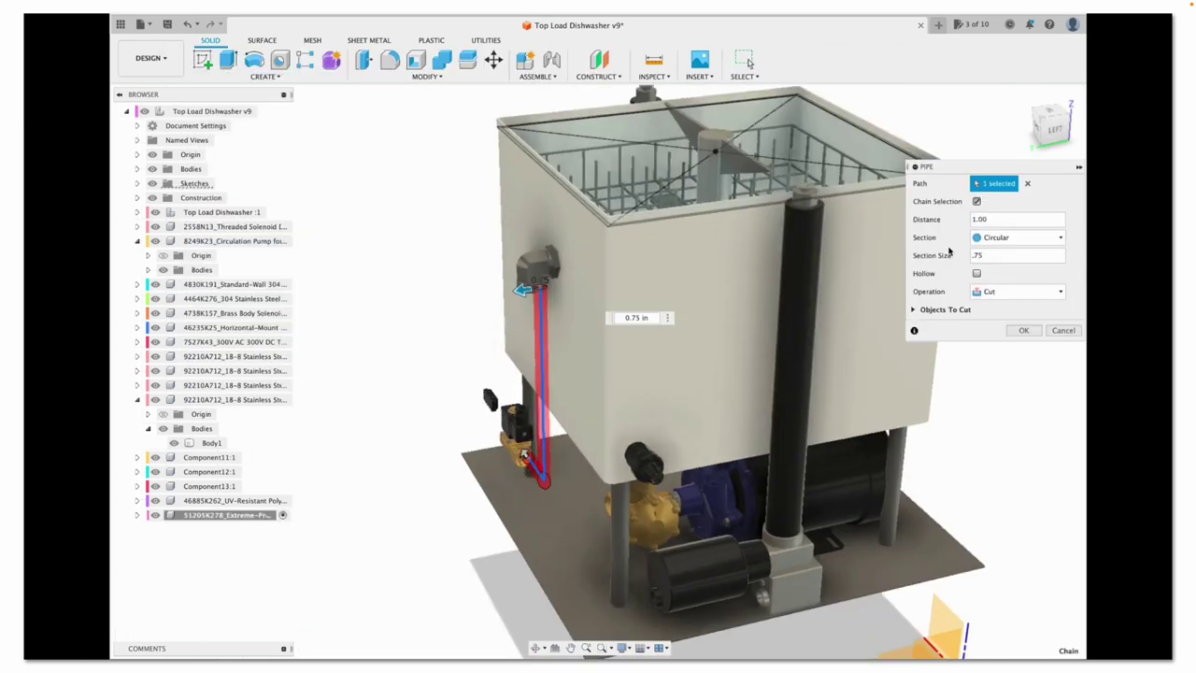
pyautogui.click(1048, 131)
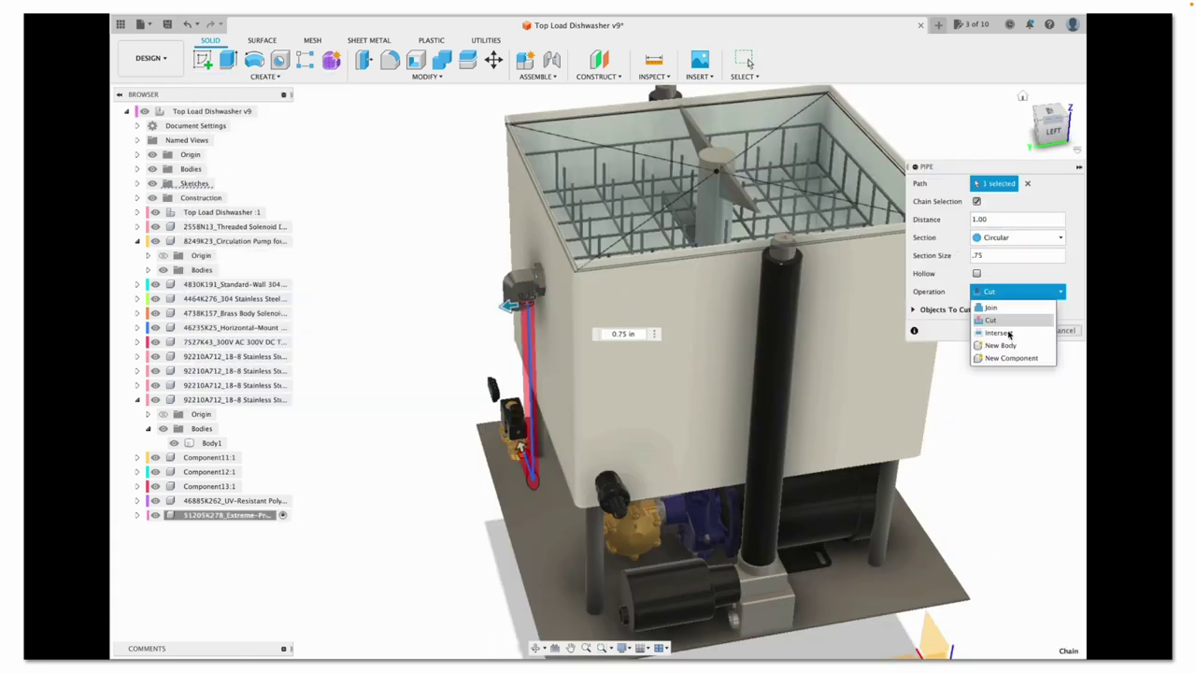
pyautogui.click(1023, 330)
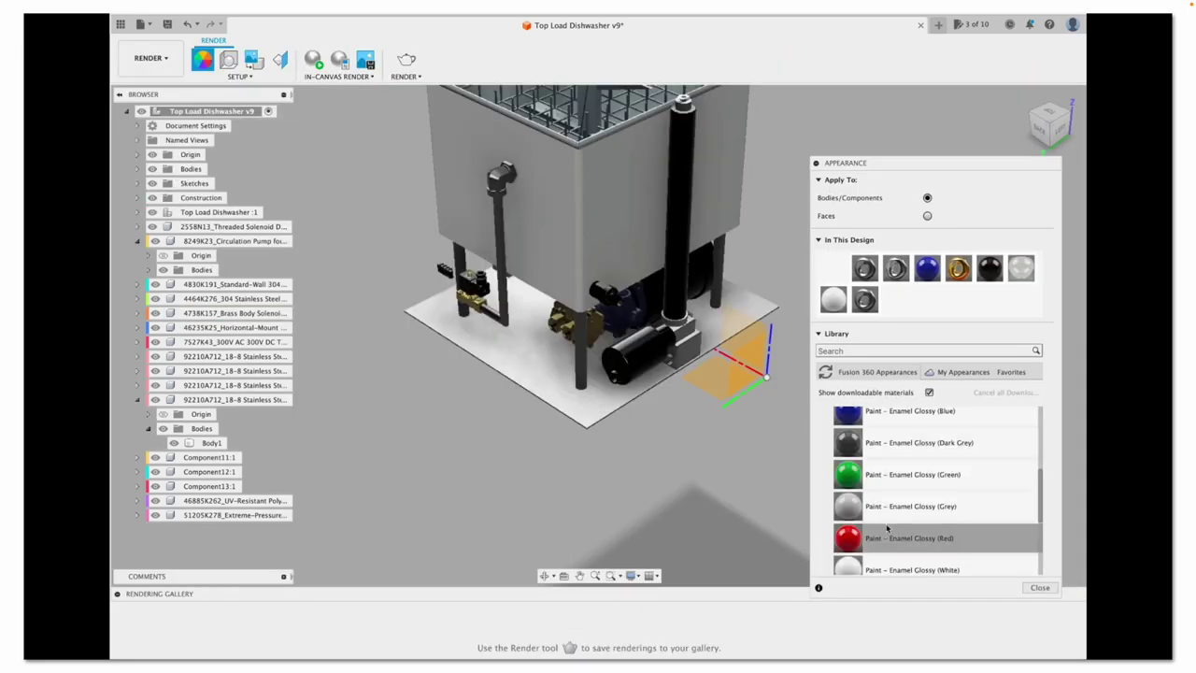
# Paint the pipe Enamel Glossy Red and start a circle at the new sketch's centre
pyautogui.moveTo(847, 498); pyautogui.dragTo(558, 111)
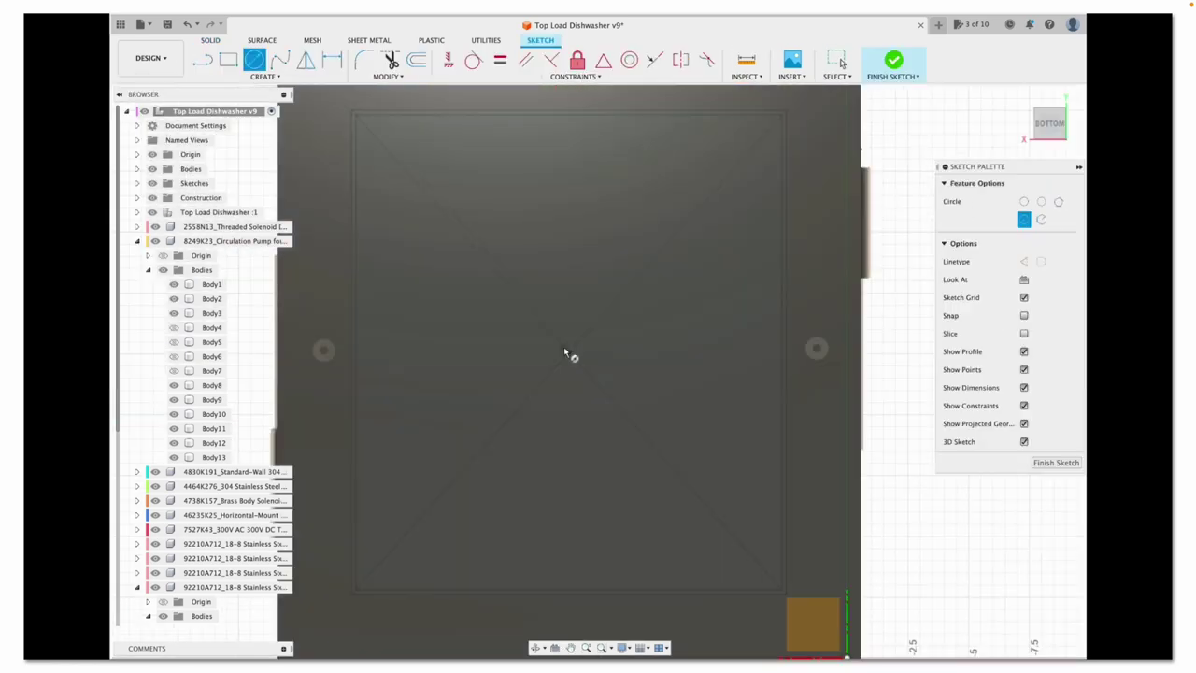
pyautogui.click(565, 353)
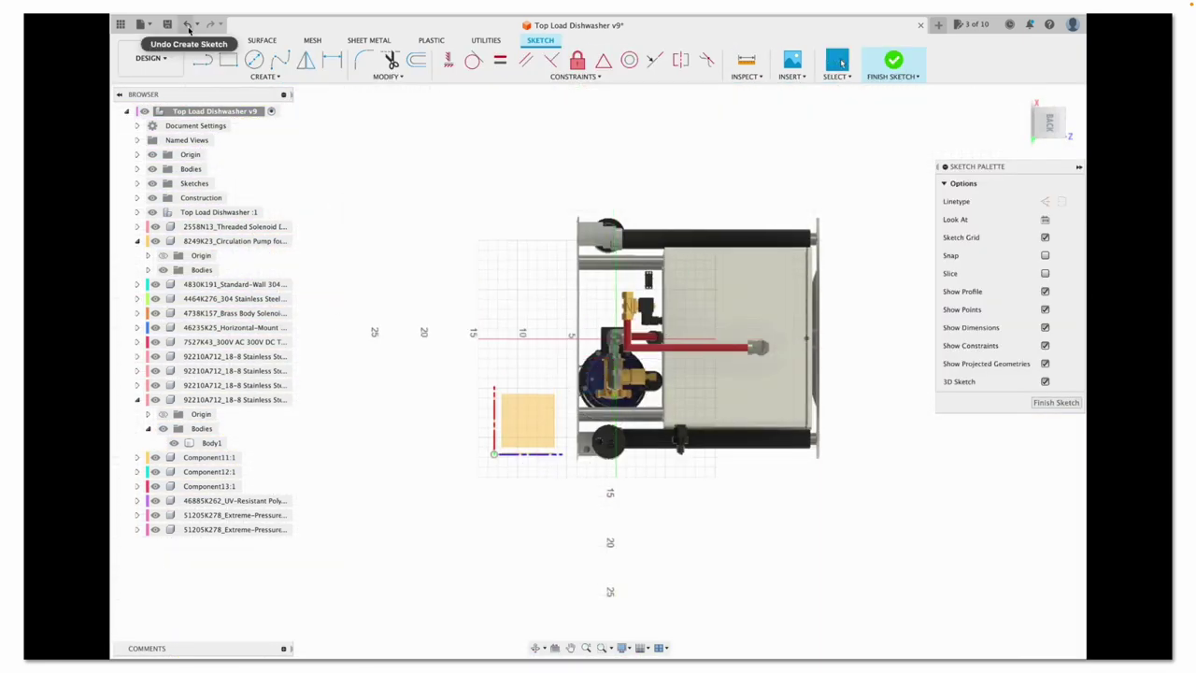
# Undo the stray sketch and return to the angled isometric view of the dishwasher
pyautogui.click(187, 25)
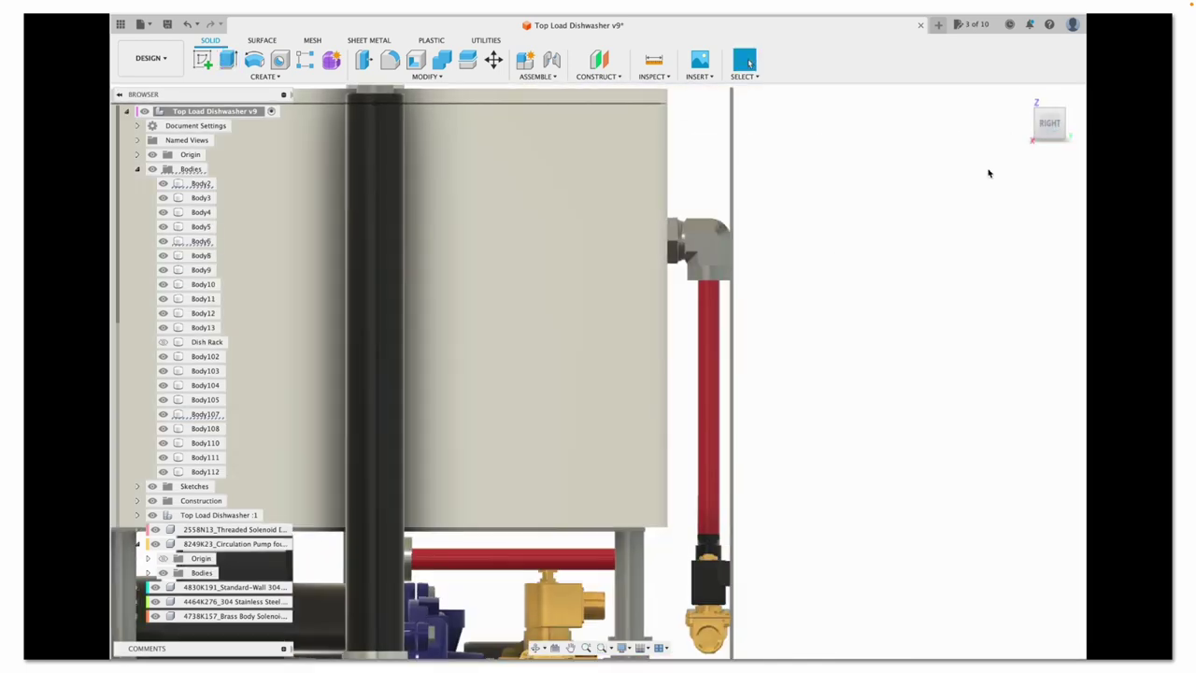
pyautogui.click(1048, 130)
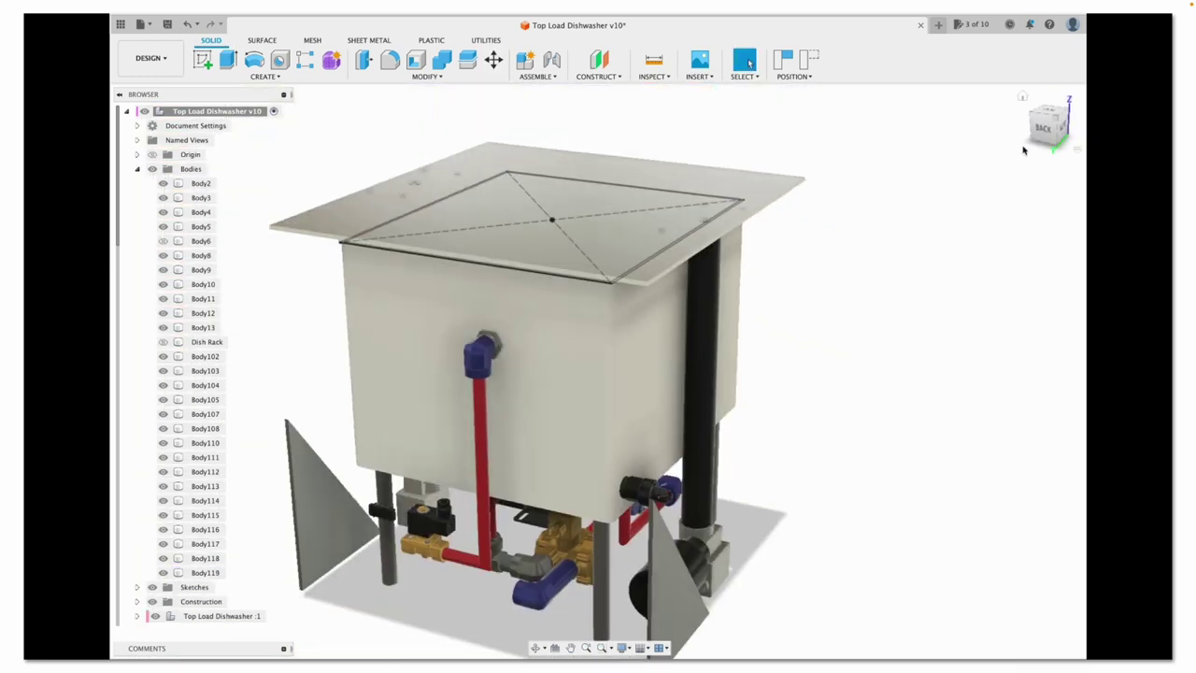
# Start a sketch on the unit's bottom face for the enclosure side panels
pyautogui.keyDown('shift'); pyautogui.moveTo(654, 364); pyautogui.dragTo(598, 371, button='middle'); pyautogui.keyUp('shift')
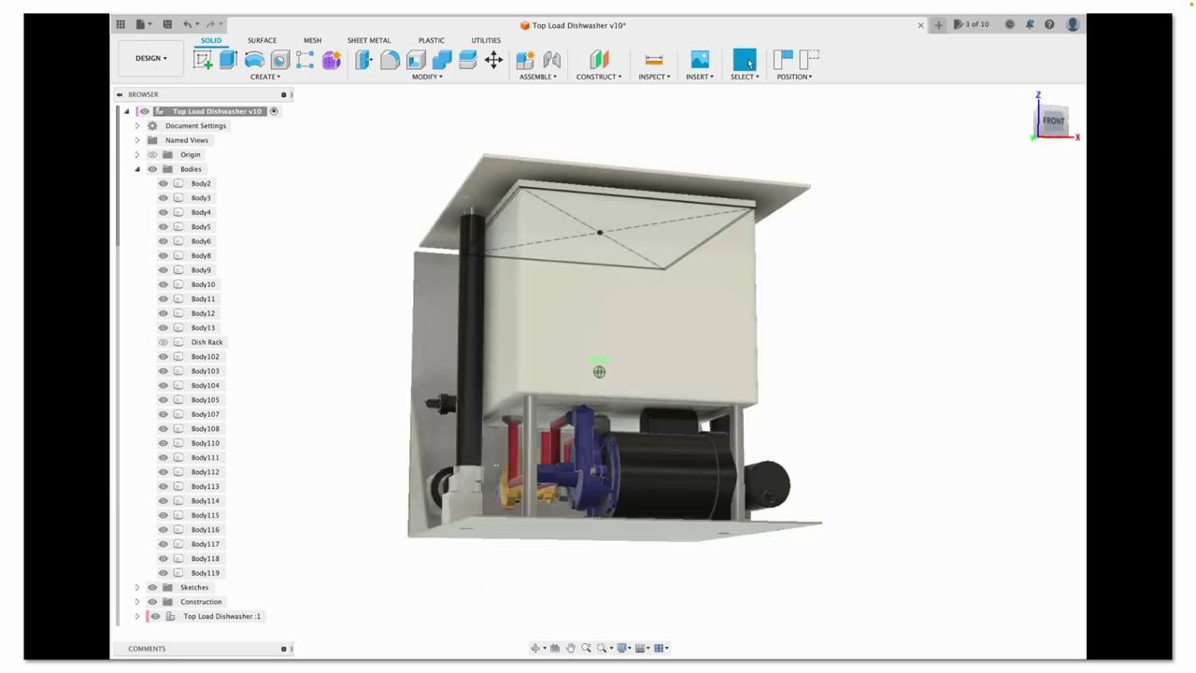
pyautogui.click(446, 207)
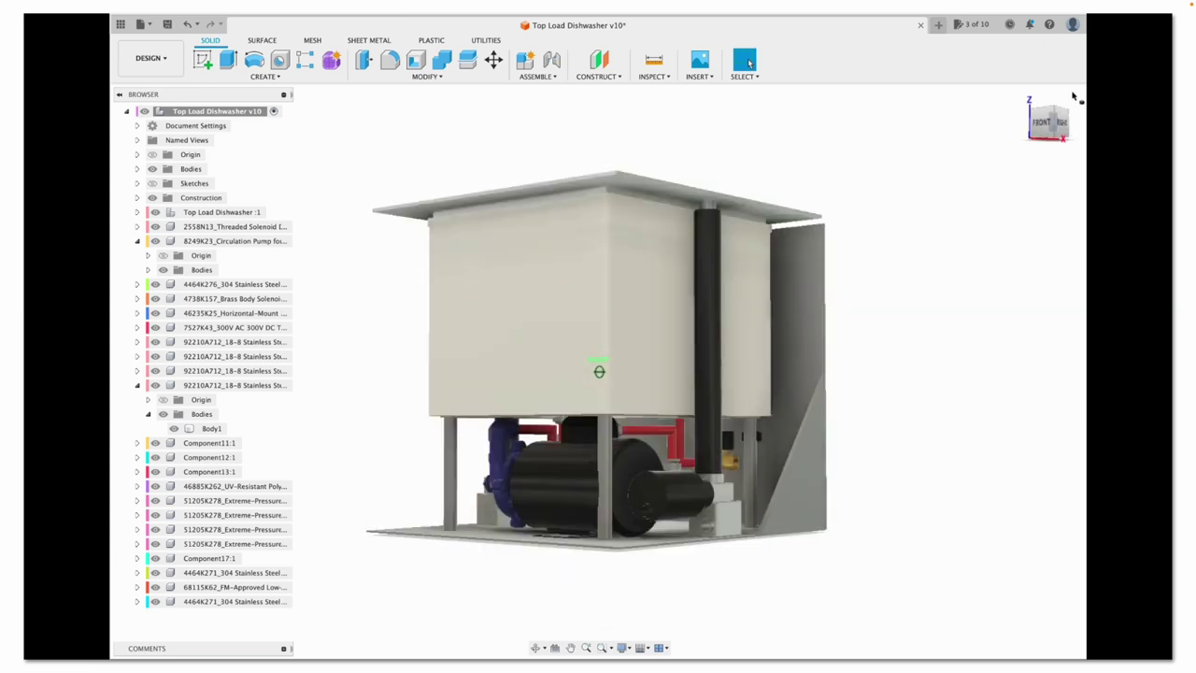
pyautogui.click(1074, 141)
pyautogui.moveTo(1034, 142); pyautogui.dragTo(993, 133)
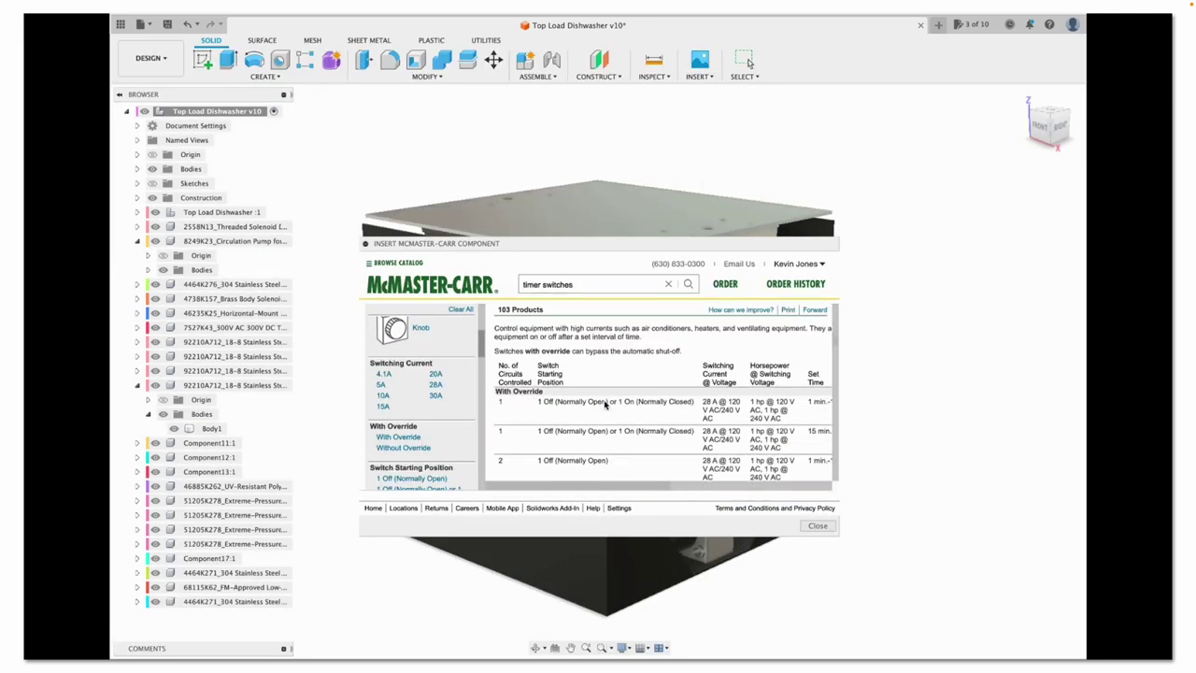
pyautogui.scroll(-2, 627, 422)
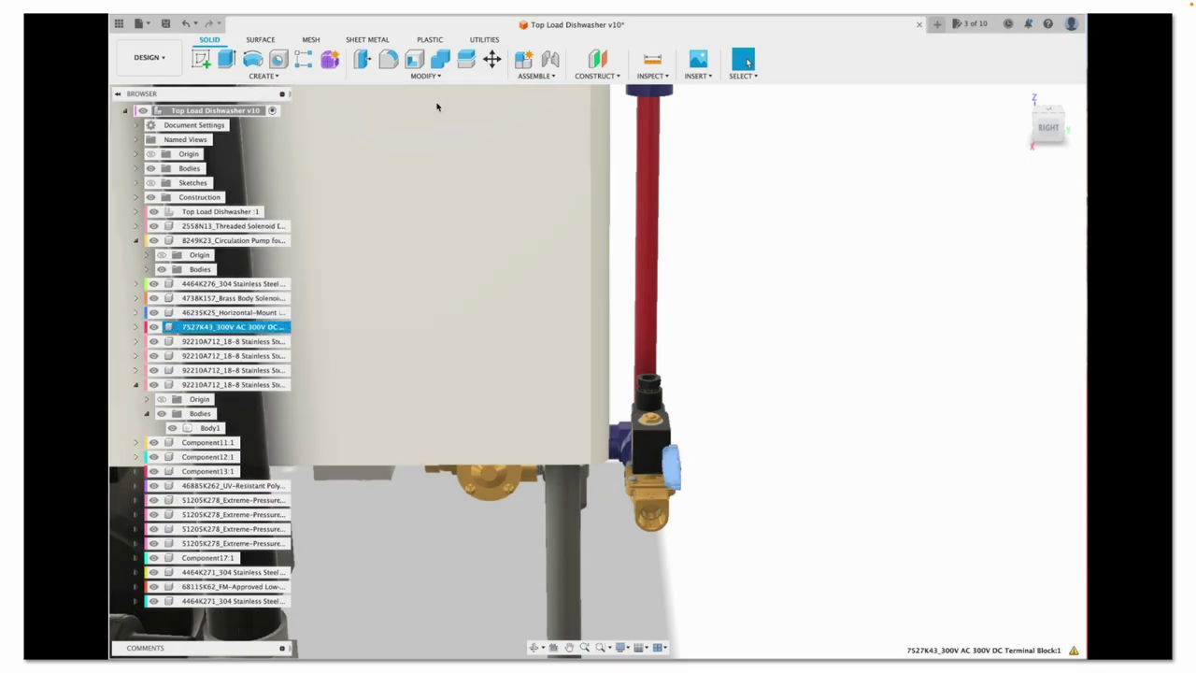
# Move the 7527K43 terminal block to Y 7.081 in, Z 1.907 in on the tank's lower front corner
pyautogui.press('m')
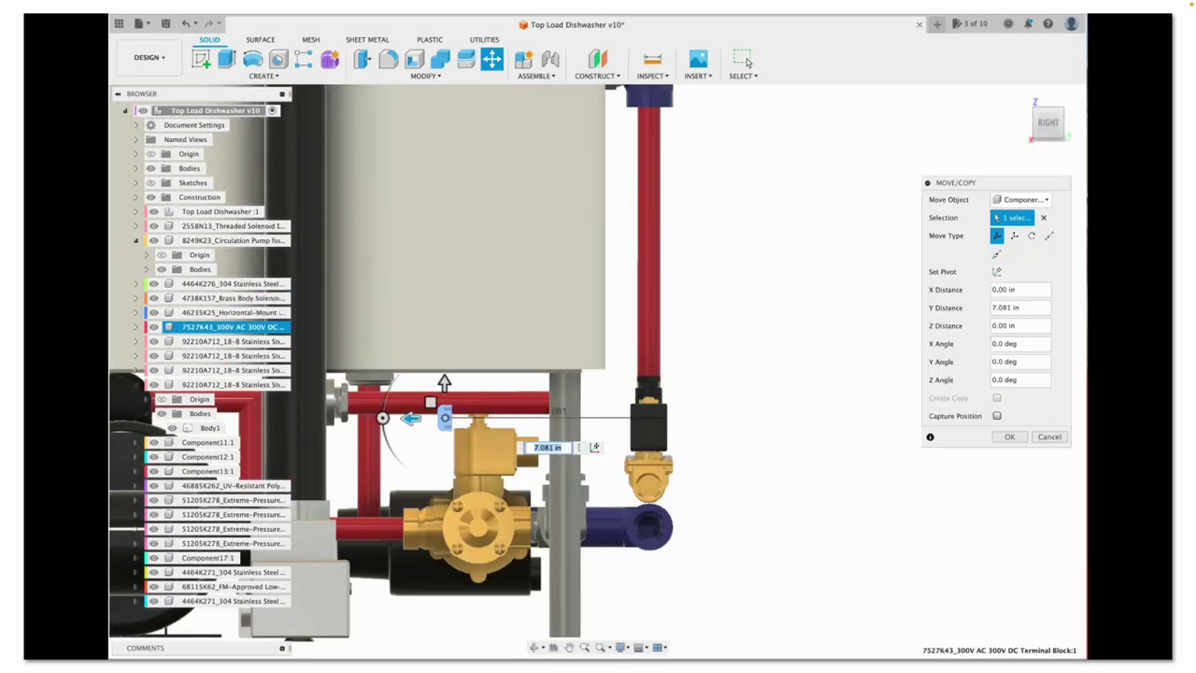
pyautogui.moveTo(412, 422); pyautogui.dragTo(772, 429, button='middle')
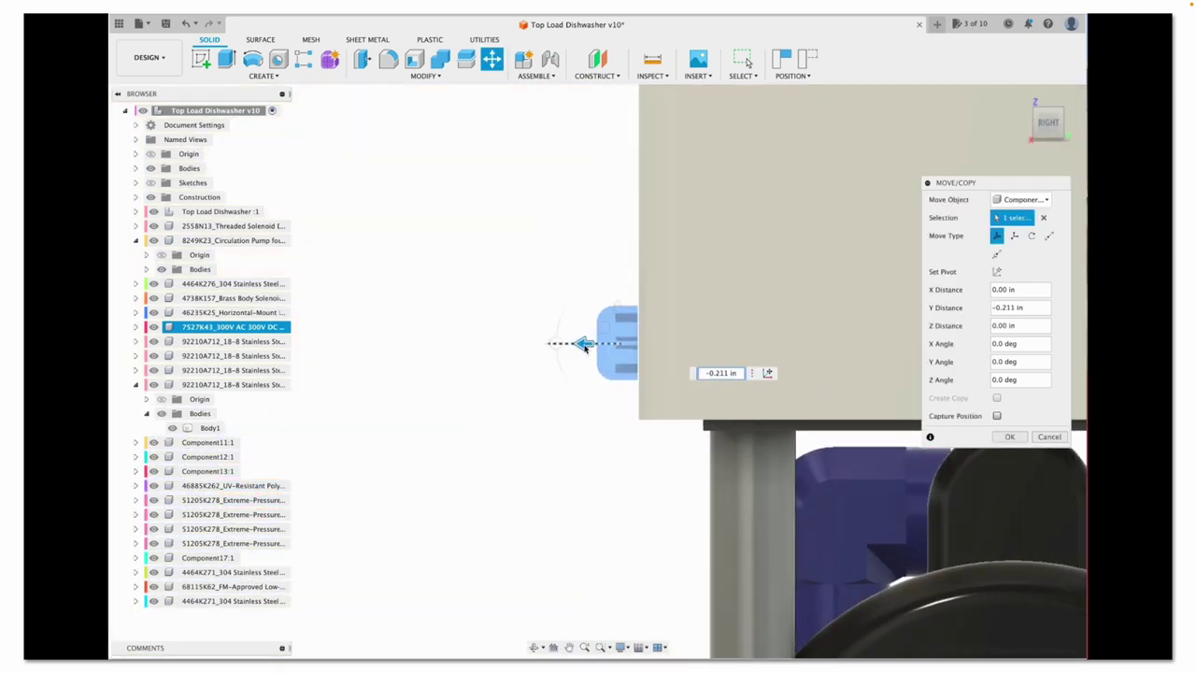
pyautogui.click(1009, 437)
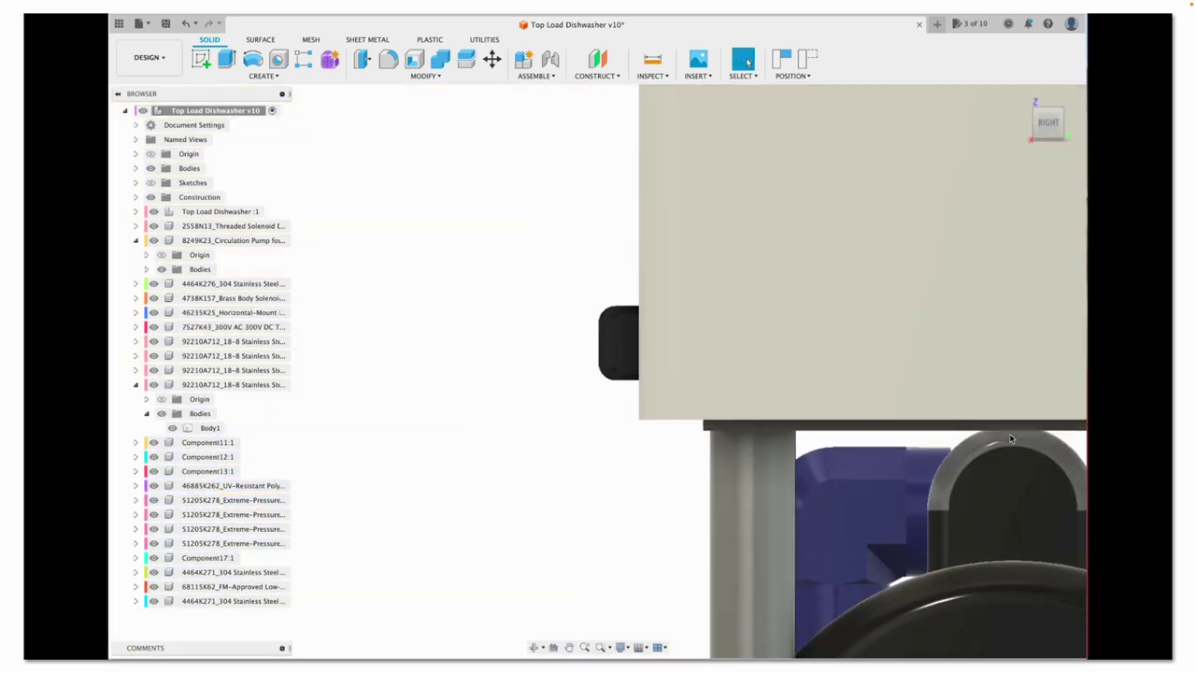
pyautogui.click(1025, 103)
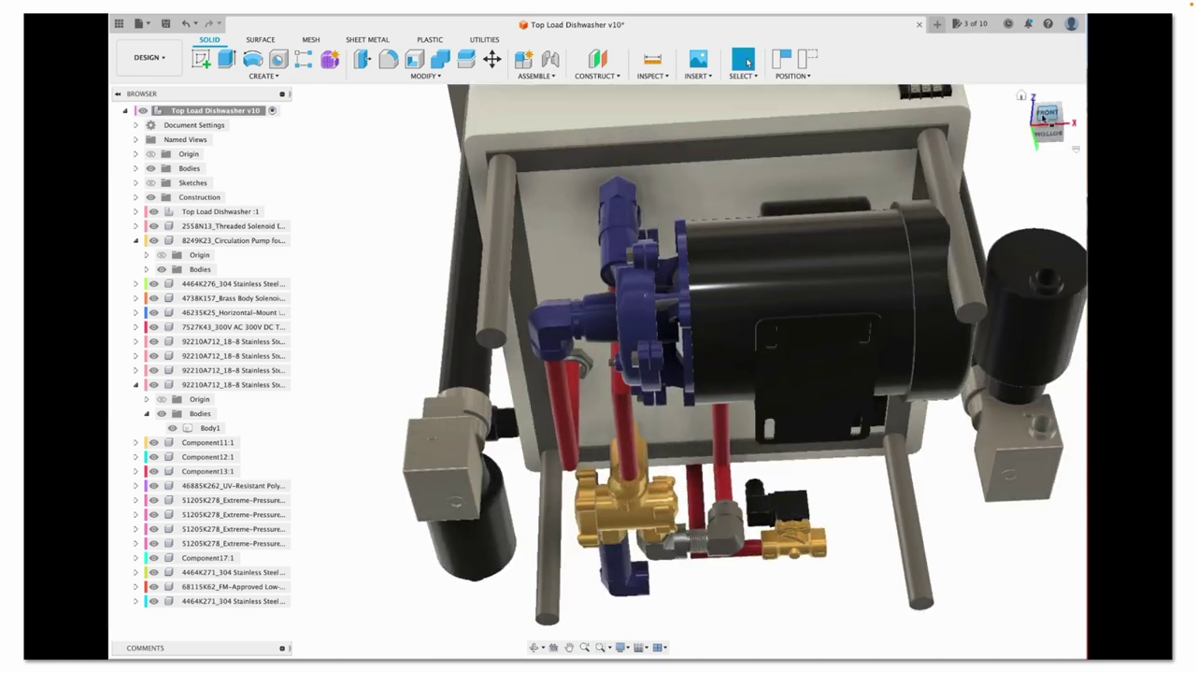
# Sketch a rectangle on the bottom face and extrude it as a new body
pyautogui.click(423, 509)
pyautogui.press('Return')
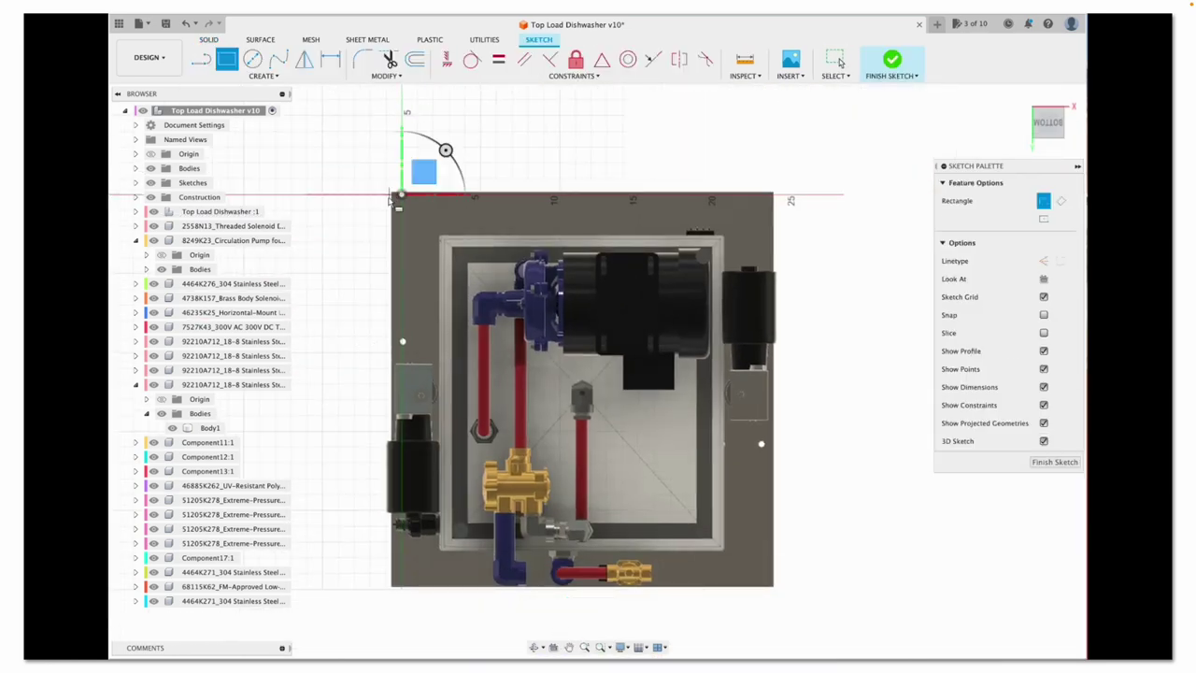
pyautogui.click(773, 586)
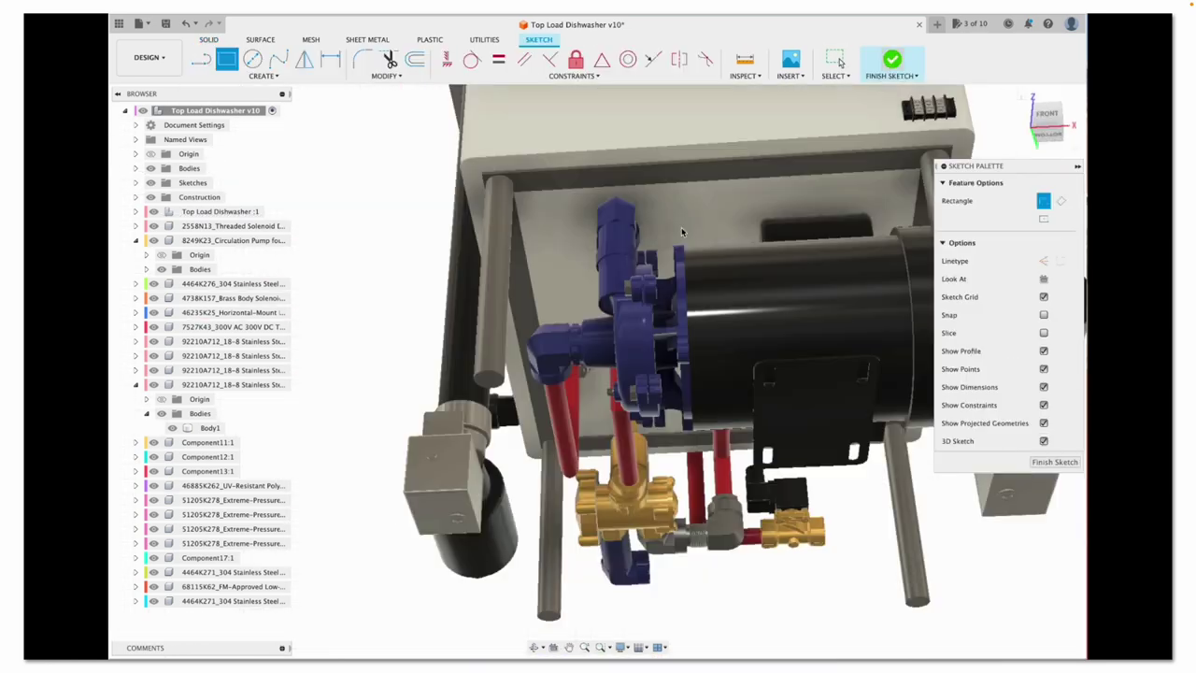
pyautogui.click(891, 66)
pyautogui.press('e')
pyautogui.click(1014, 332)
pyautogui.click(1004, 377)
pyautogui.press('Return')
pyautogui.click(1023, 121)
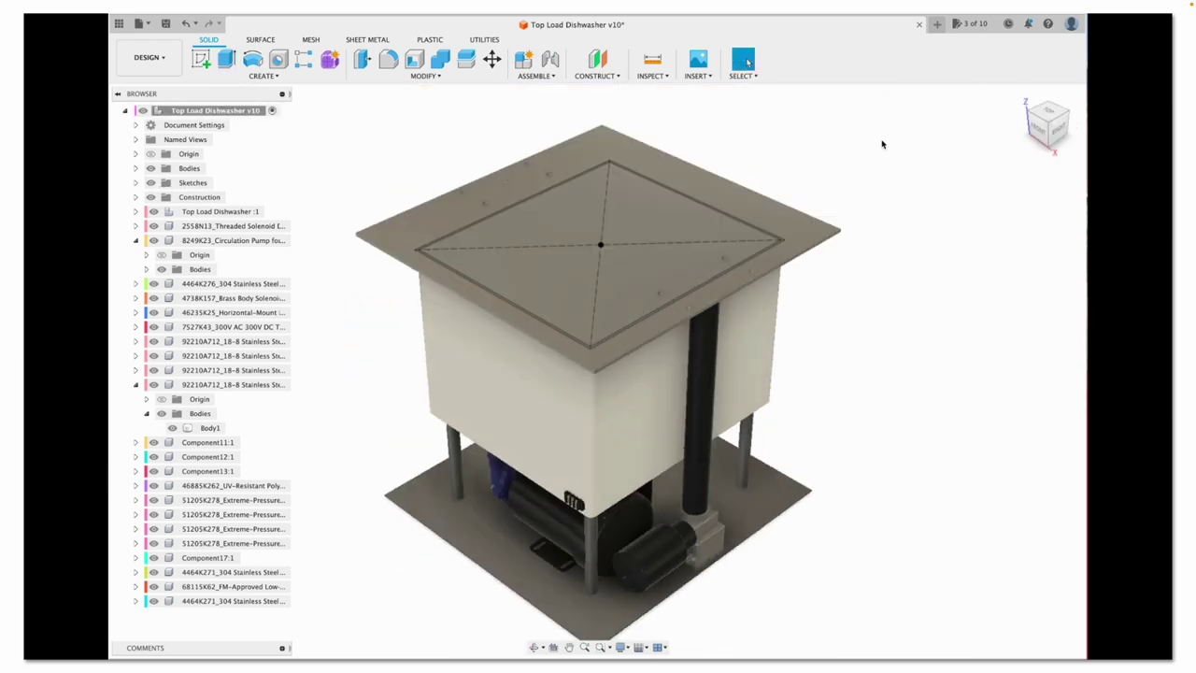
# Try a new-body extrude of the lid's top face, then cancel it
pyautogui.click(561, 245)
pyautogui.press('e')
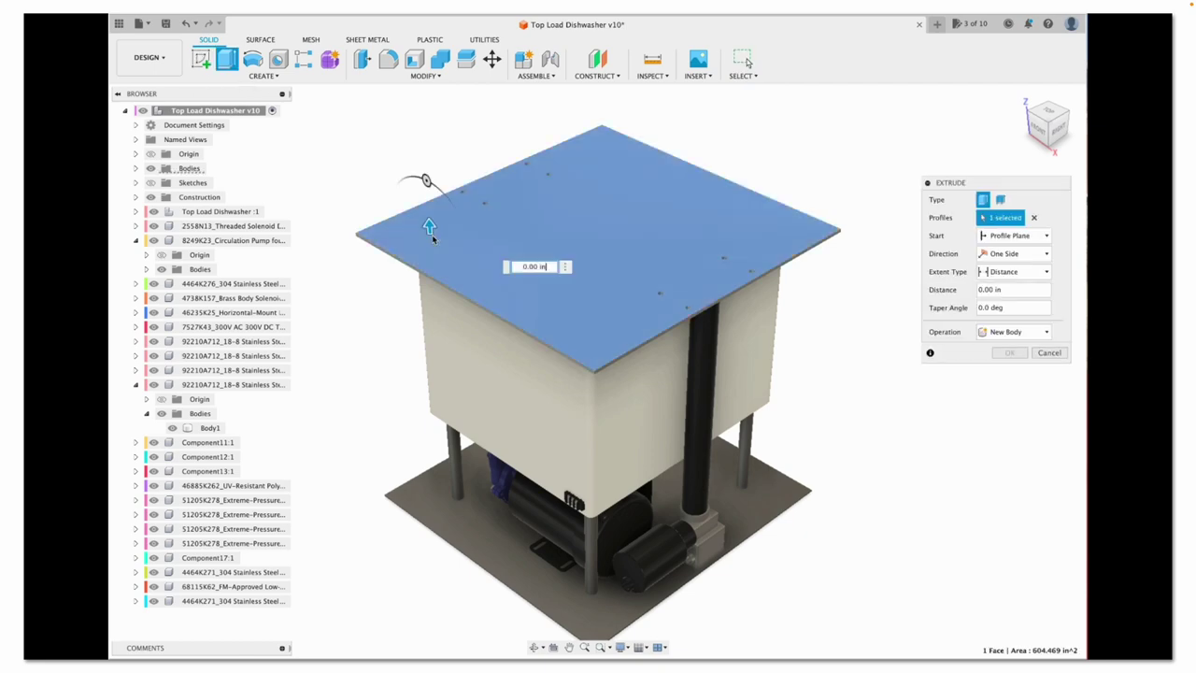
pyautogui.scroll(5, 663, 284)
pyautogui.click(1013, 332)
pyautogui.click(1004, 383)
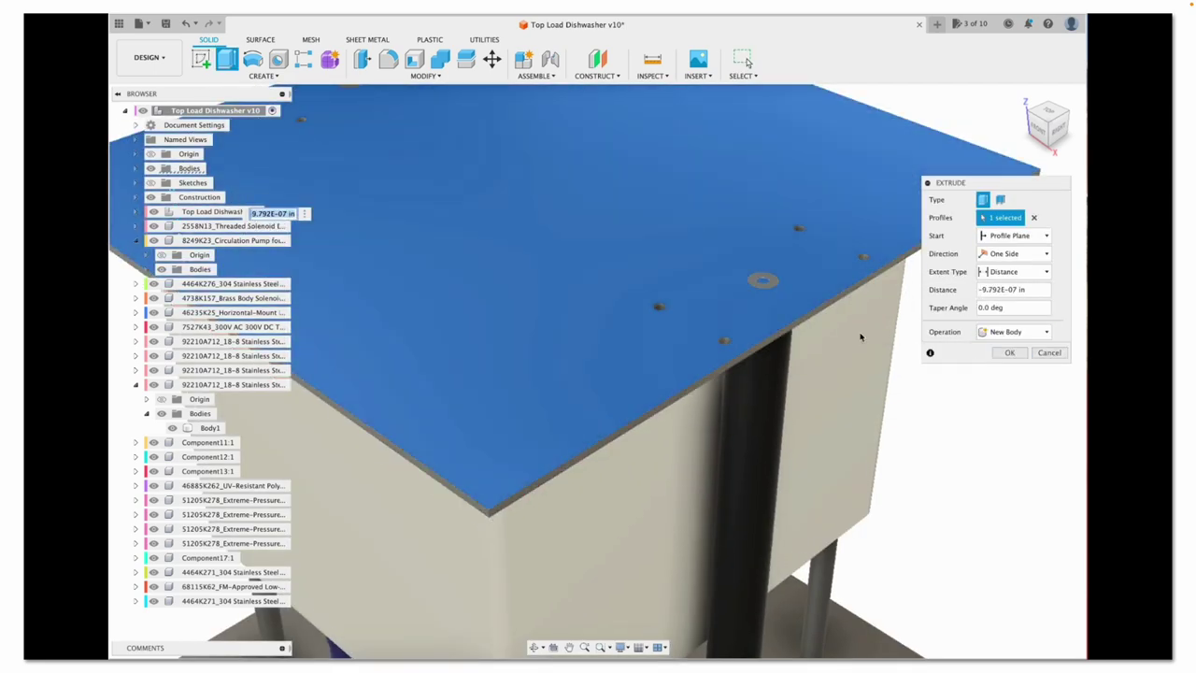
pyautogui.scroll(-10, 657, 310)
pyautogui.press('Escape')
# Sketch on the lid's top face using two-point rectangles
pyautogui.keyDown('shift'); pyautogui.moveTo(598, 371); pyautogui.dragTo(466, 169, button='middle'); pyautogui.keyUp('shift')
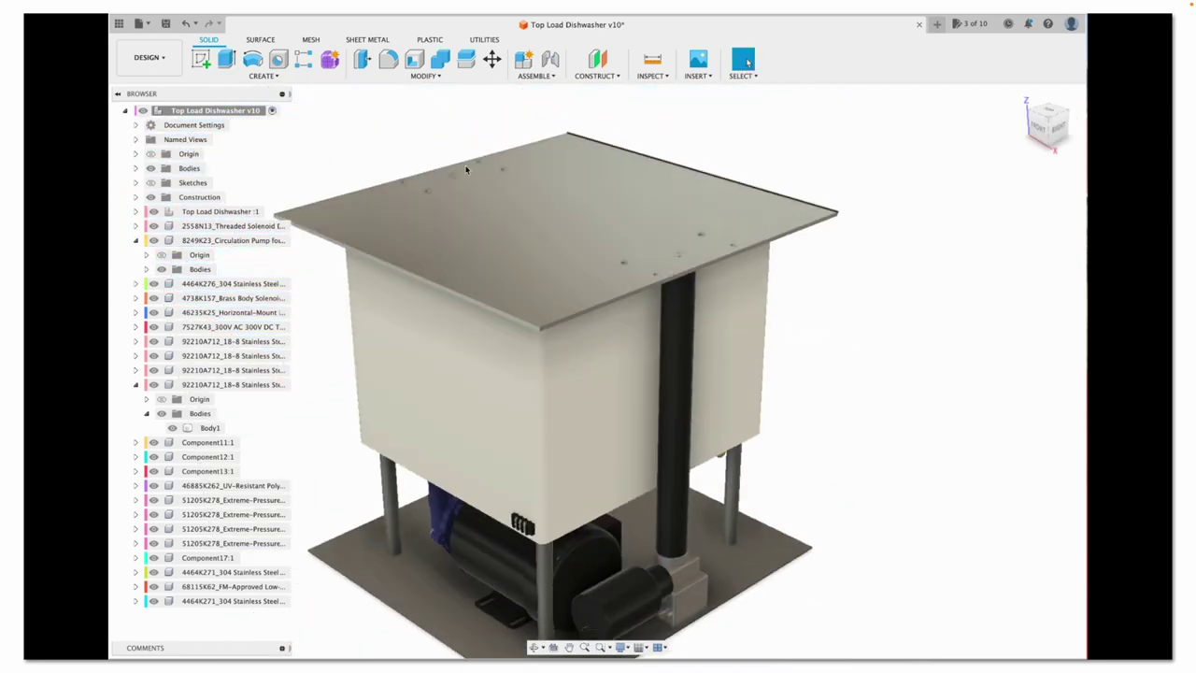
pyautogui.moveTo(471, 250)
pyautogui.keyDown('shift'); pyautogui.mouseDown(button='middle')
pyautogui.moveTo(486, 245)
pyautogui.moveTo(523, 281)
pyautogui.moveTo(495, 234)
pyautogui.mouseUp(button='middle'); pyautogui.keyUp('shift')
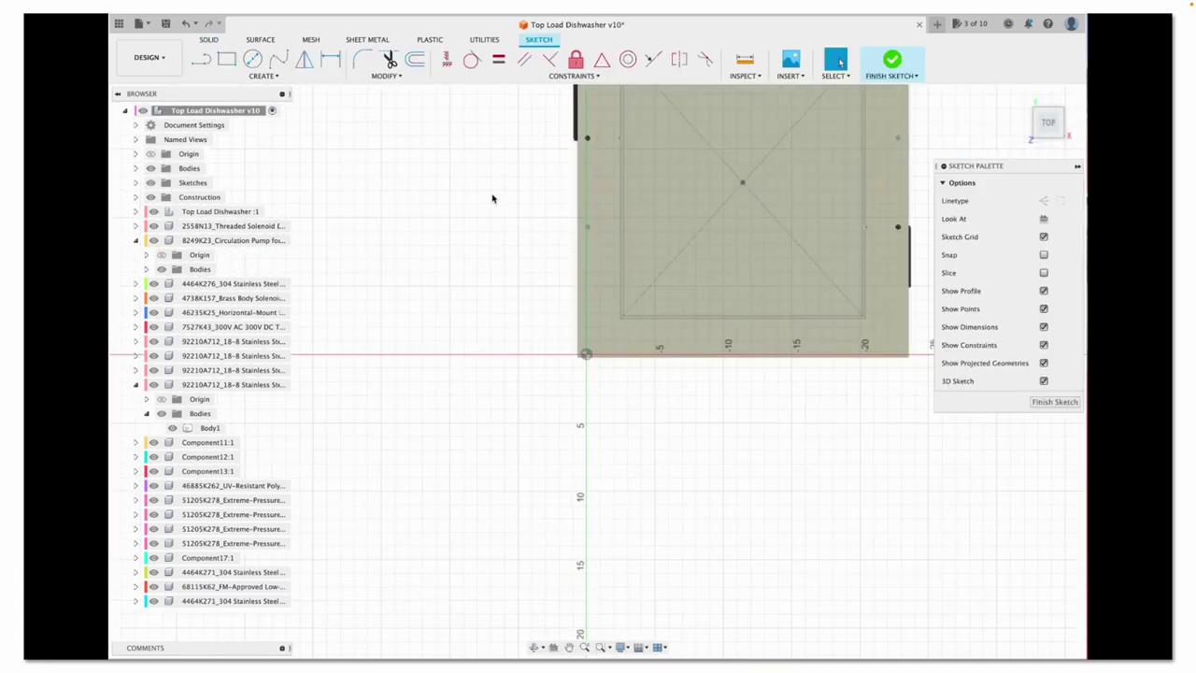
pyautogui.moveTo(493, 198); pyautogui.dragTo(403, 320, button='middle')
pyautogui.click(263, 75)
pyautogui.moveTo(281, 107)
pyautogui.click(346, 106)
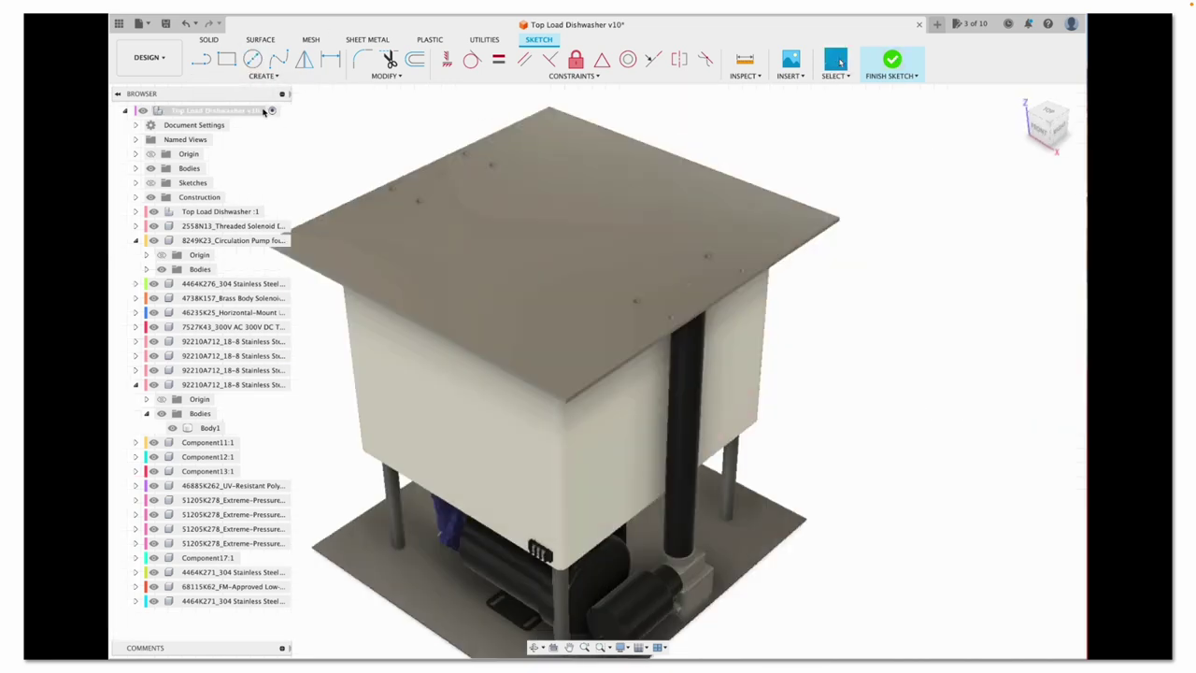
pyautogui.scroll(5, 598, 281)
# Extrude the Ø0.125 corner circles on the top plate
pyautogui.press('e')
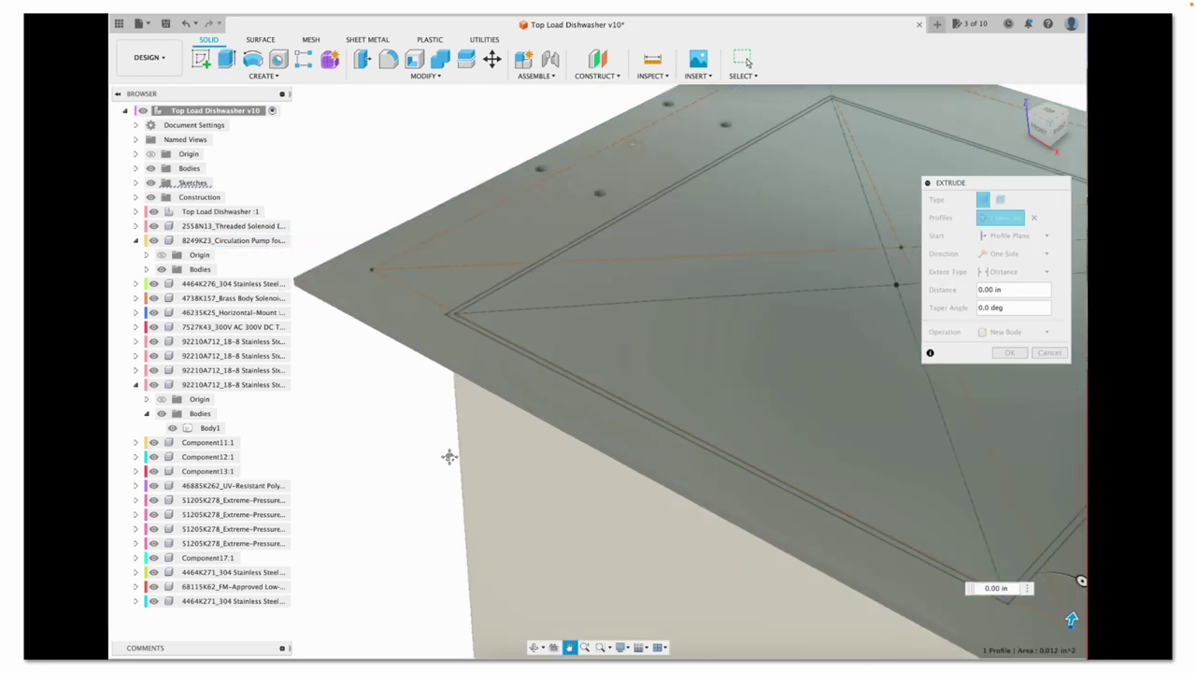
pyautogui.keyDown('shift'); pyautogui.moveTo(745, 238); pyautogui.dragTo(644, 470, button='middle'); pyautogui.keyUp('shift')
pyautogui.click(666, 286)
pyautogui.press('Escape')
pyautogui.scroll(-5, 578, 344)
pyautogui.scroll(3, 495, 236)
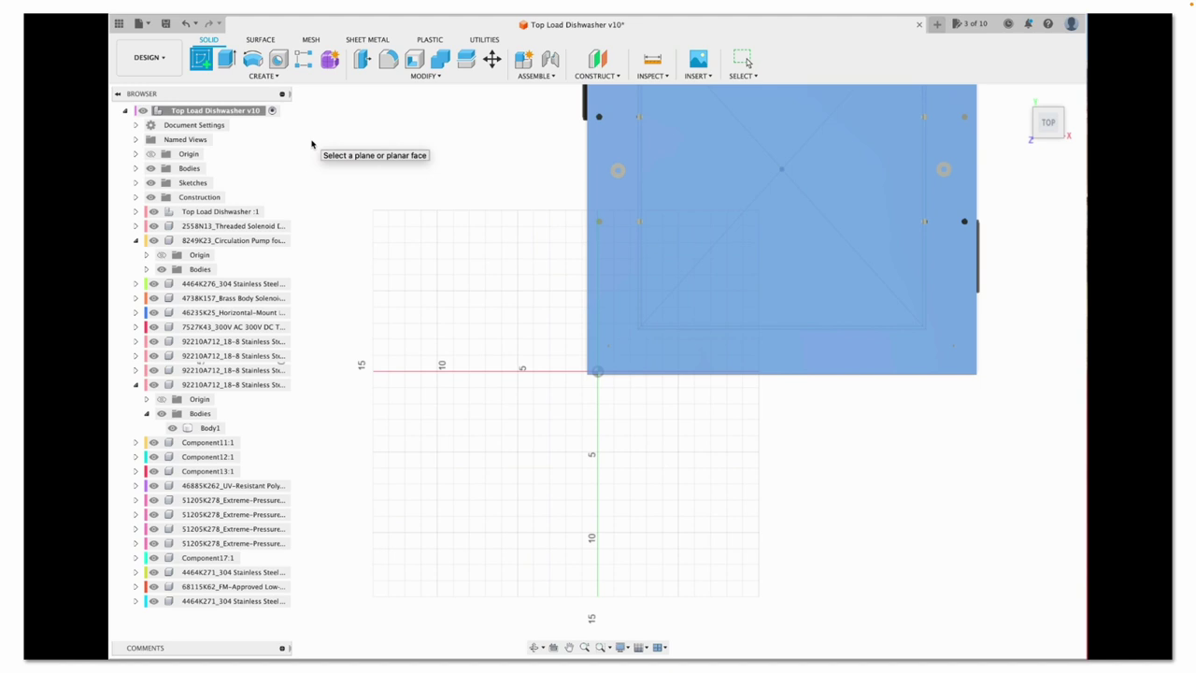
# Extrude a rectangle on the lid into the countertop slab and fillet its top front edge
pyautogui.click(263, 75)
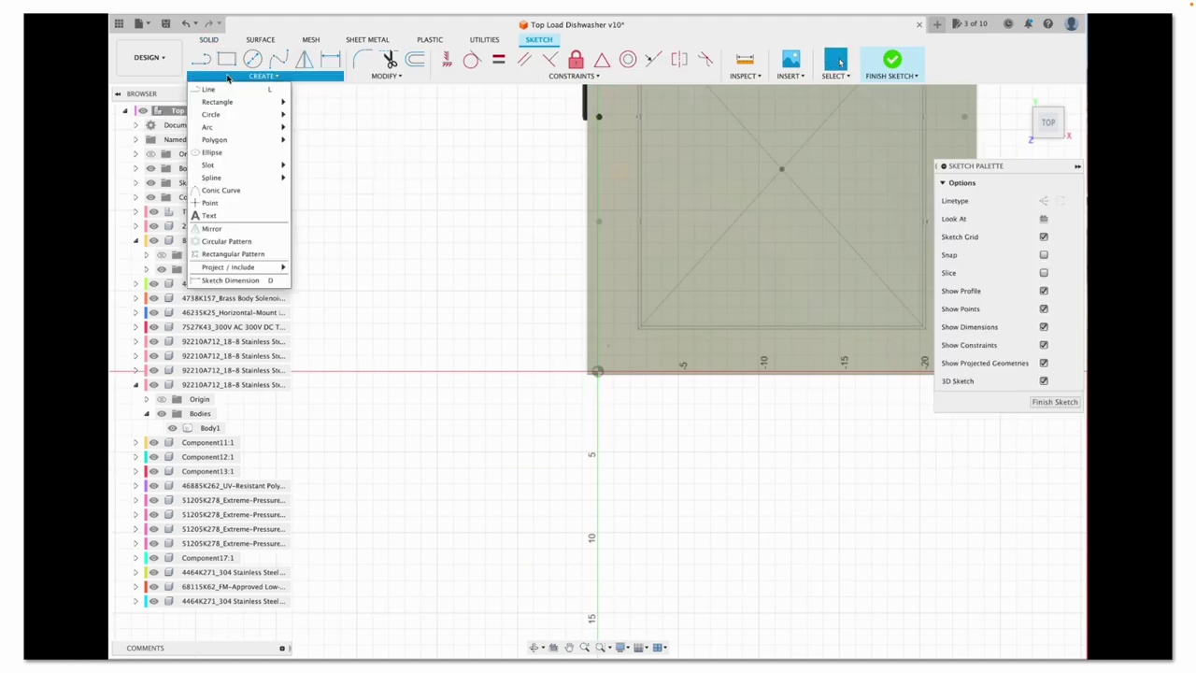
pyautogui.click(327, 109)
pyautogui.press('Escape')
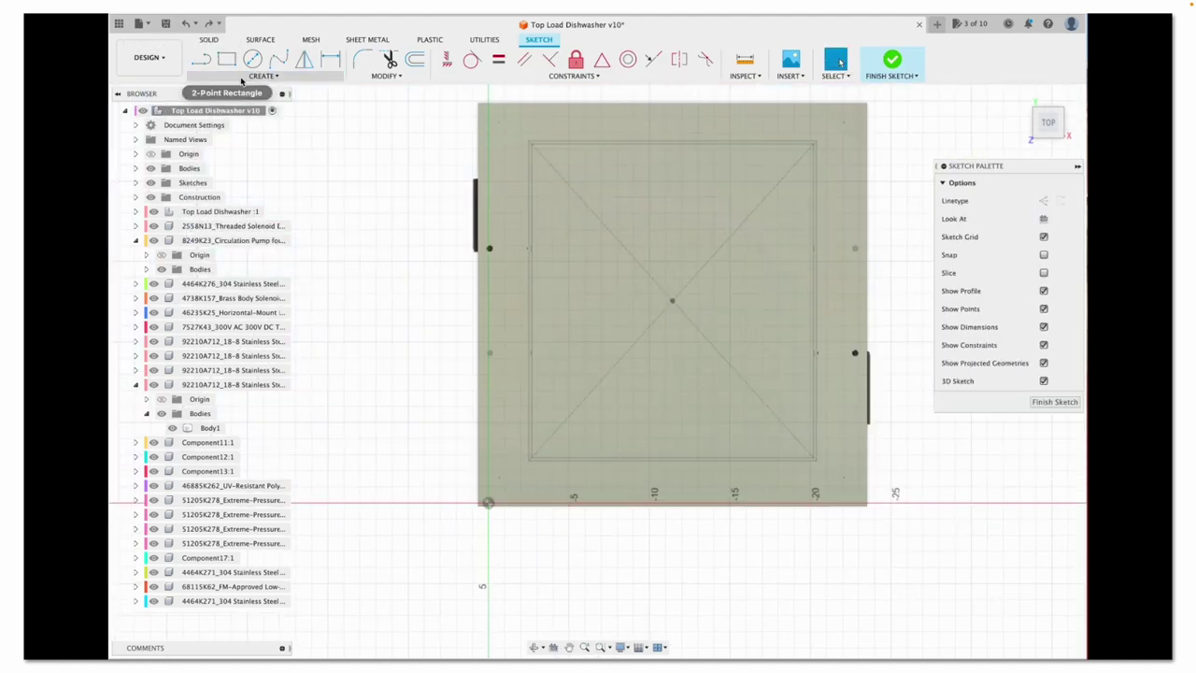
pyautogui.click(869, 511)
pyautogui.click(892, 65)
pyautogui.press('e')
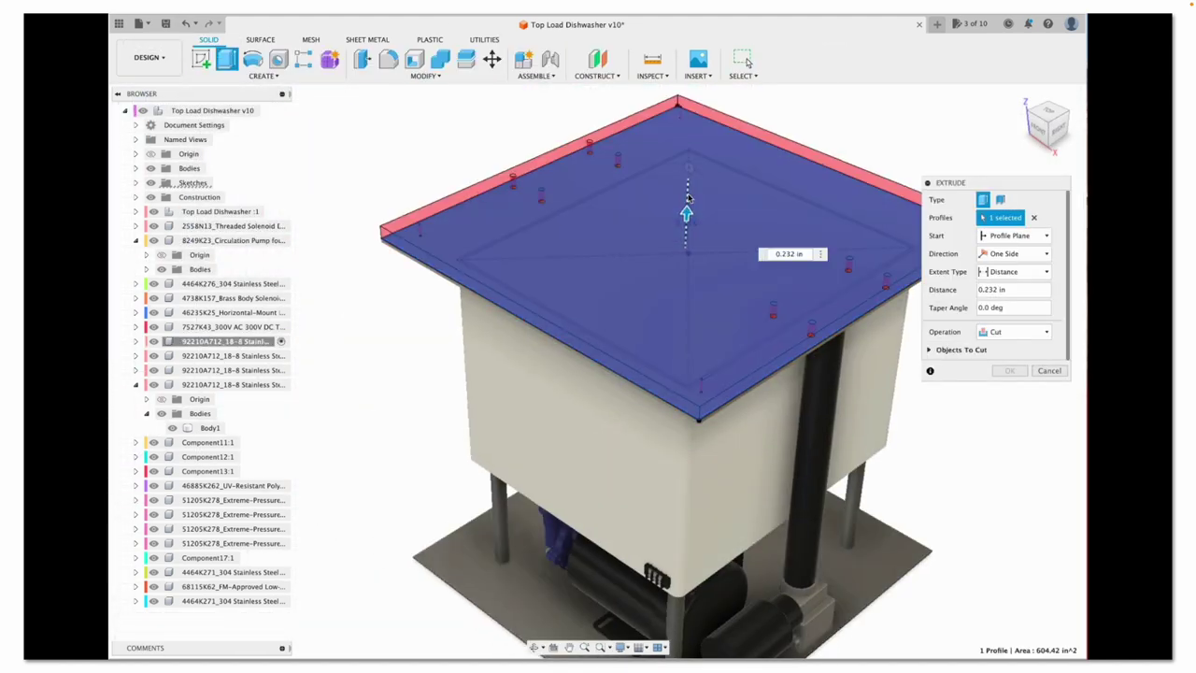
pyautogui.click(1009, 352)
pyautogui.press('f')
pyautogui.click(419, 239)
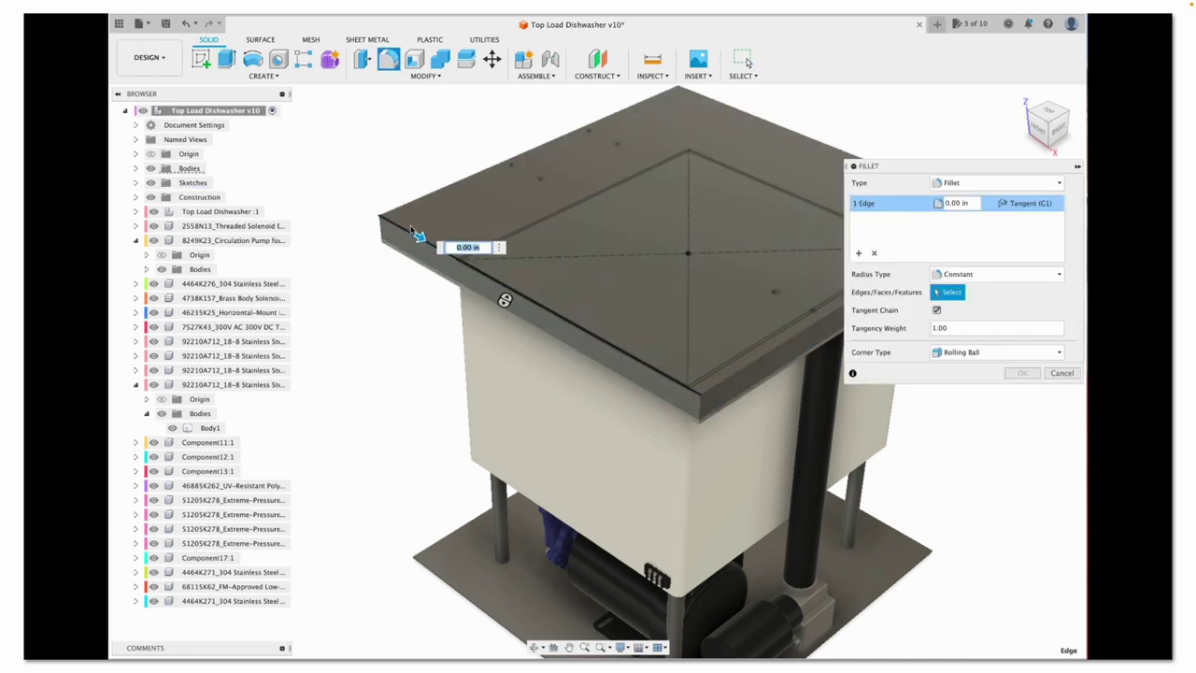
pyautogui.press('Return')
# Apply the Stone > Granite - Red appearance to the countertop slab
pyautogui.click(147, 57)
pyautogui.click(158, 106)
pyautogui.click(201, 58)
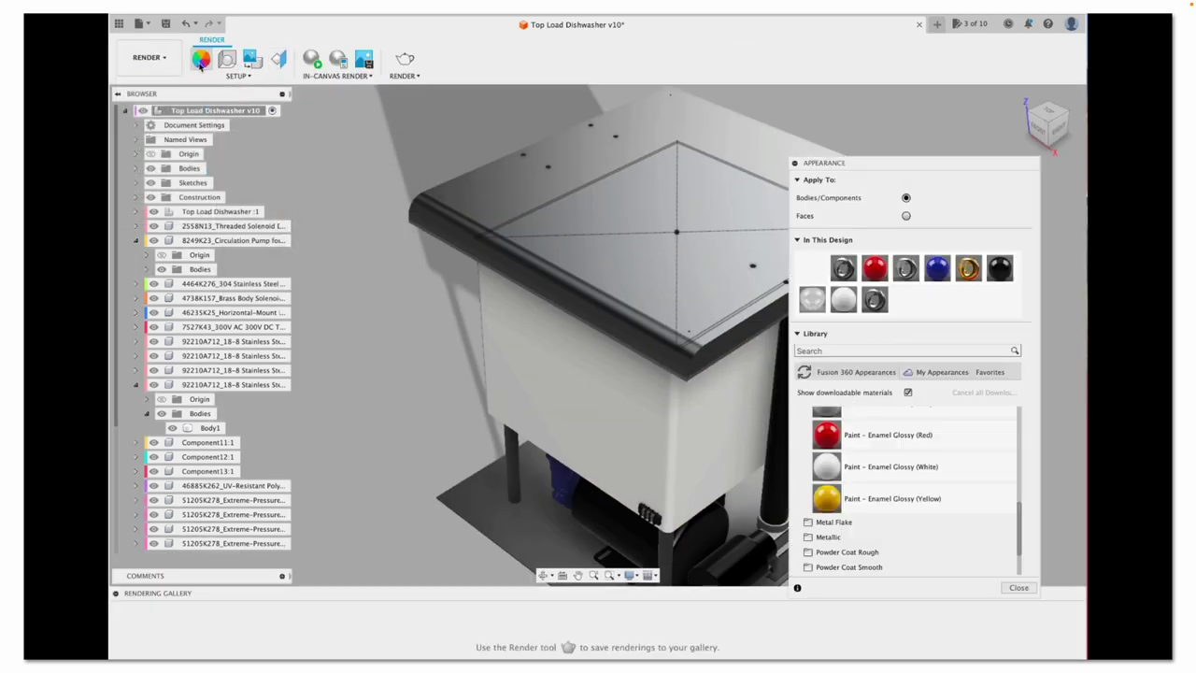
pyautogui.scroll(2, 799, 495)
pyautogui.click(800, 484)
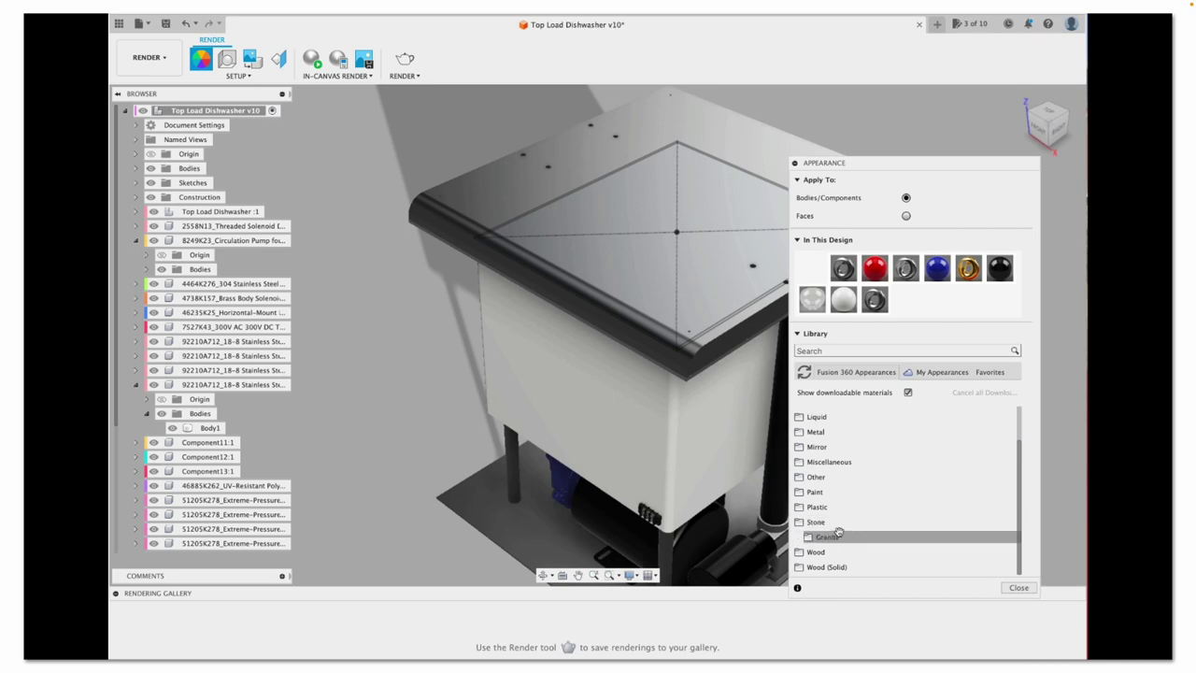
pyautogui.click(831, 538)
pyautogui.moveTo(826, 545); pyautogui.dragTo(597, 233)
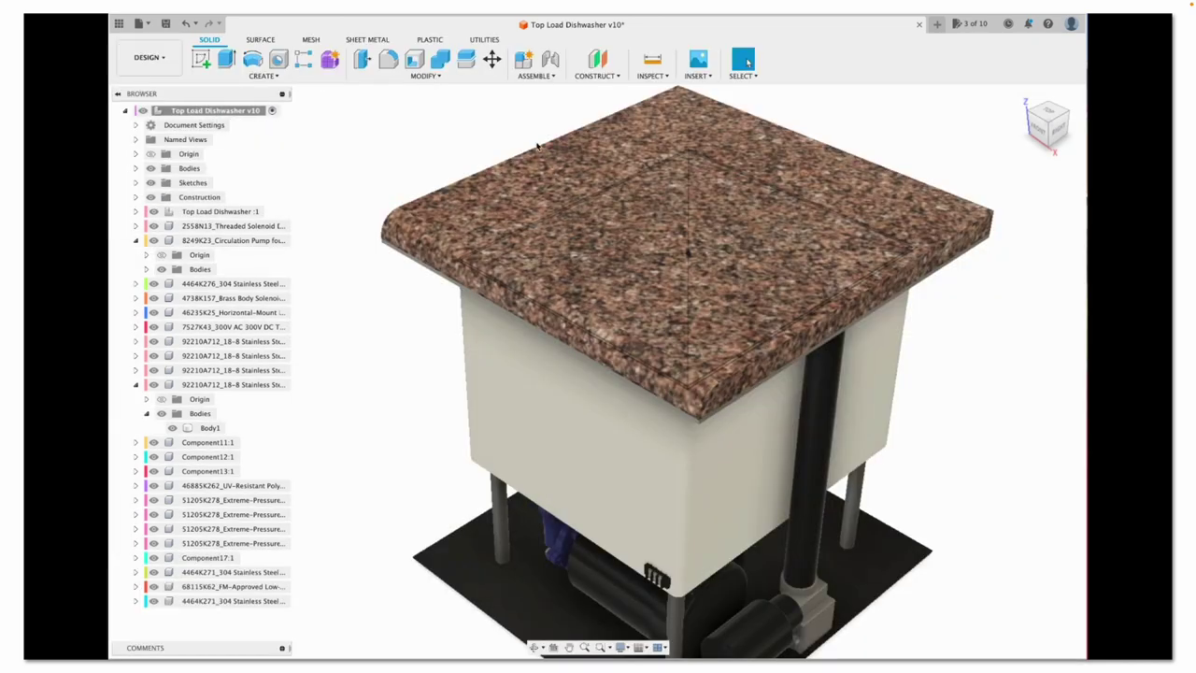
pyautogui.moveTo(1045, 119); pyautogui.dragTo(1070, 105)
pyautogui.moveTo(1022, 97); pyautogui.dragTo(970, 110)
# Browse the McMaster-Carr catalog to the Indicating Knobs page
pyautogui.click(687, 75)
pyautogui.click(766, 152)
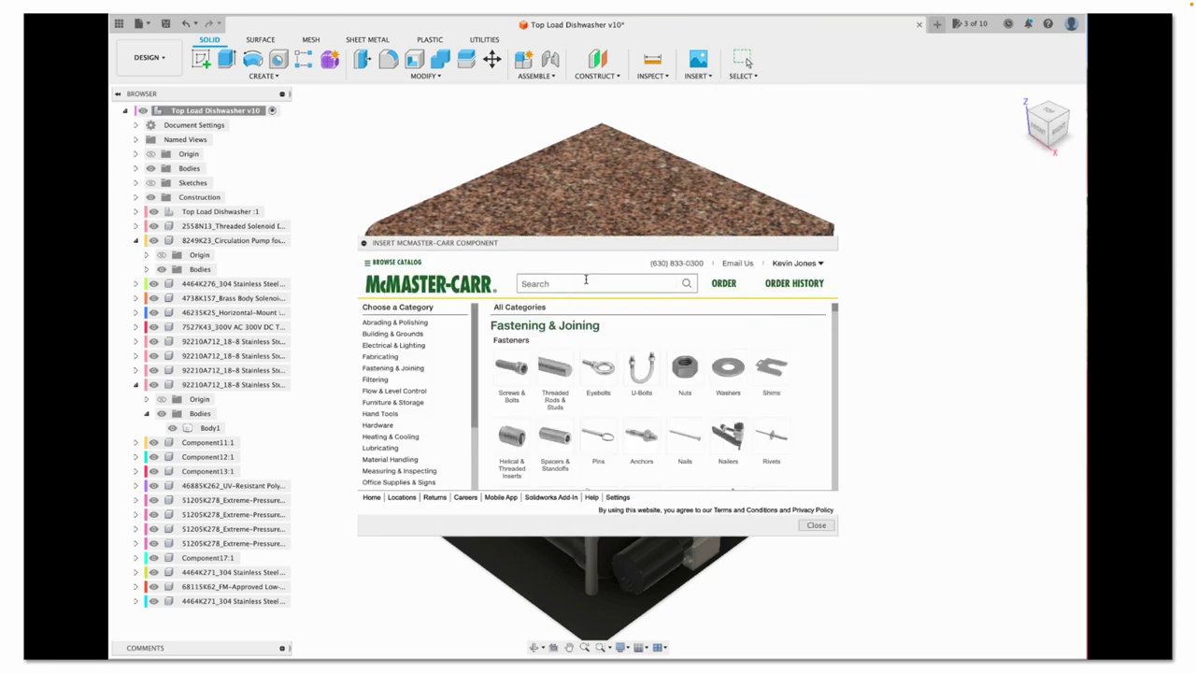
pyautogui.click(555, 316)
pyautogui.click(535, 299)
pyautogui.click(539, 329)
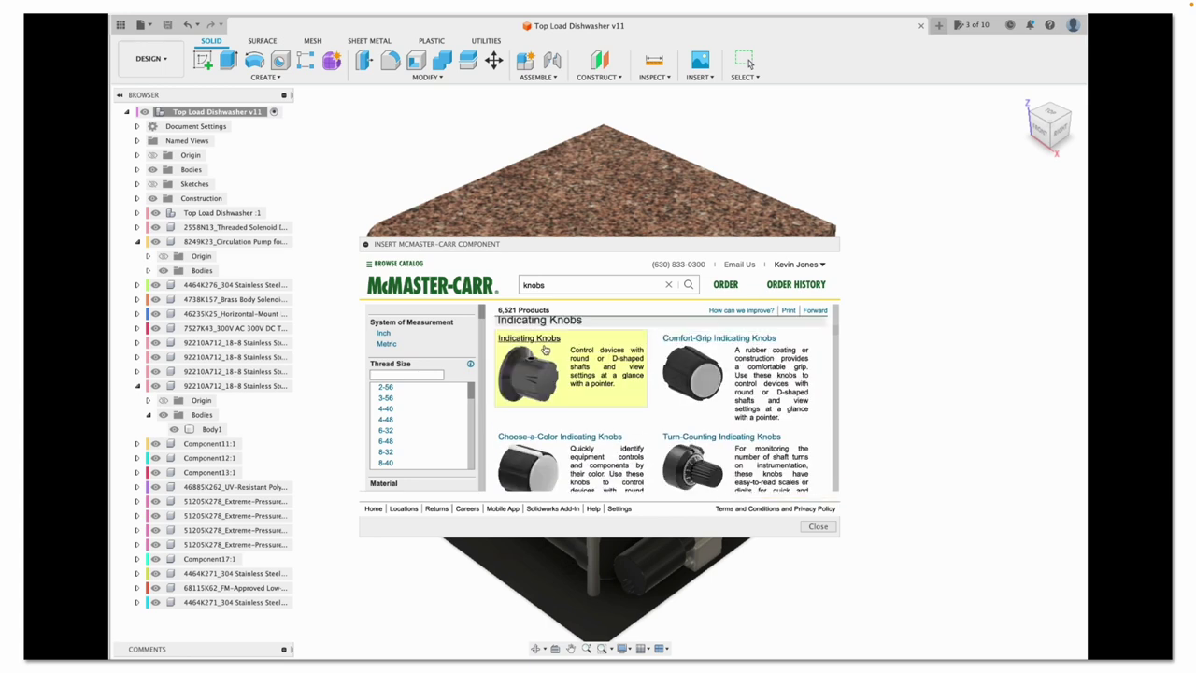
pyautogui.click(551, 401)
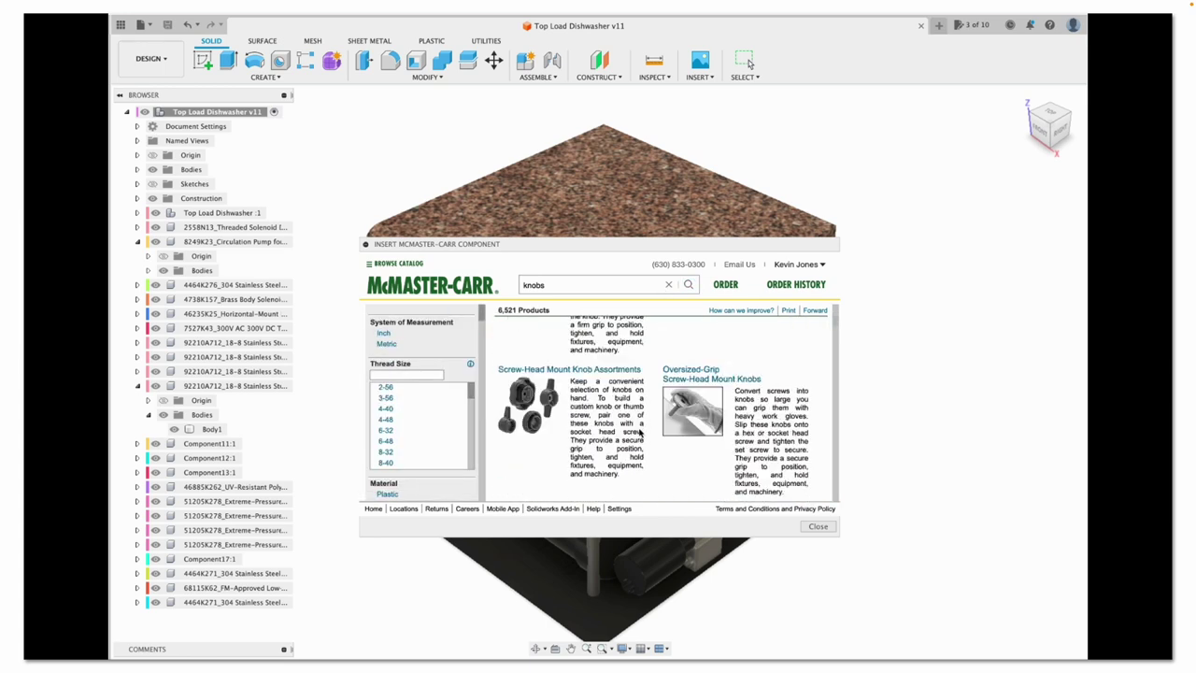
pyautogui.scroll(3, 640, 432)
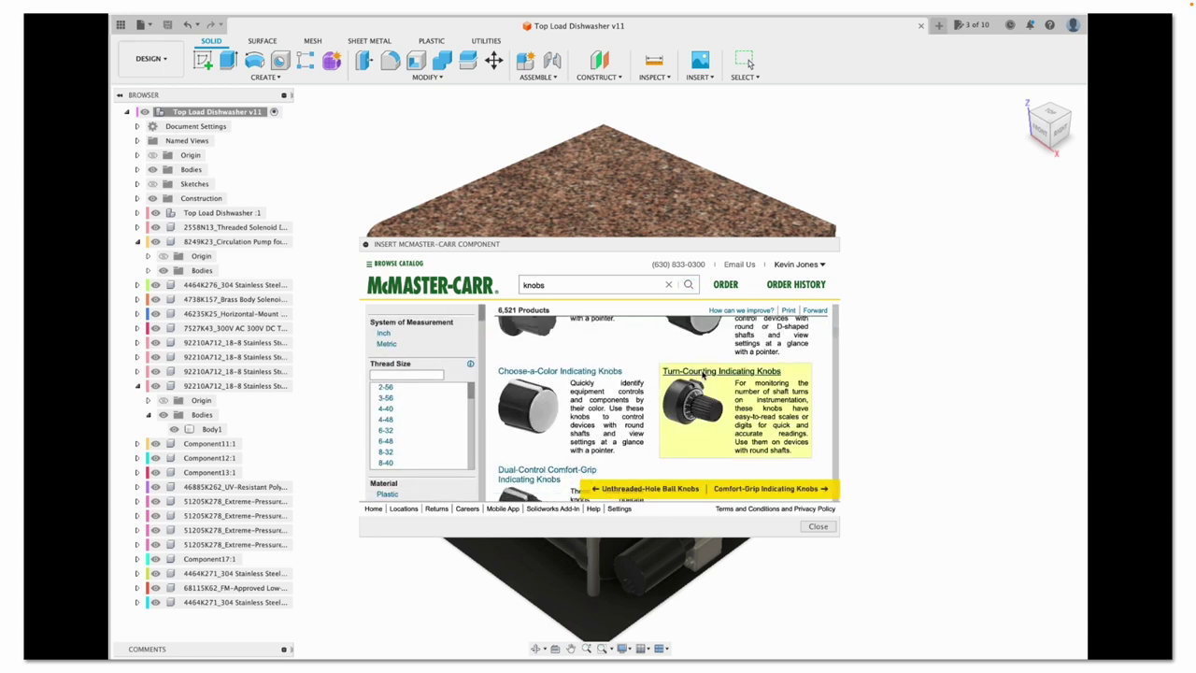
# Insert the 7436K38 turn-counting indicating knob into the design
pyautogui.click(766, 487)
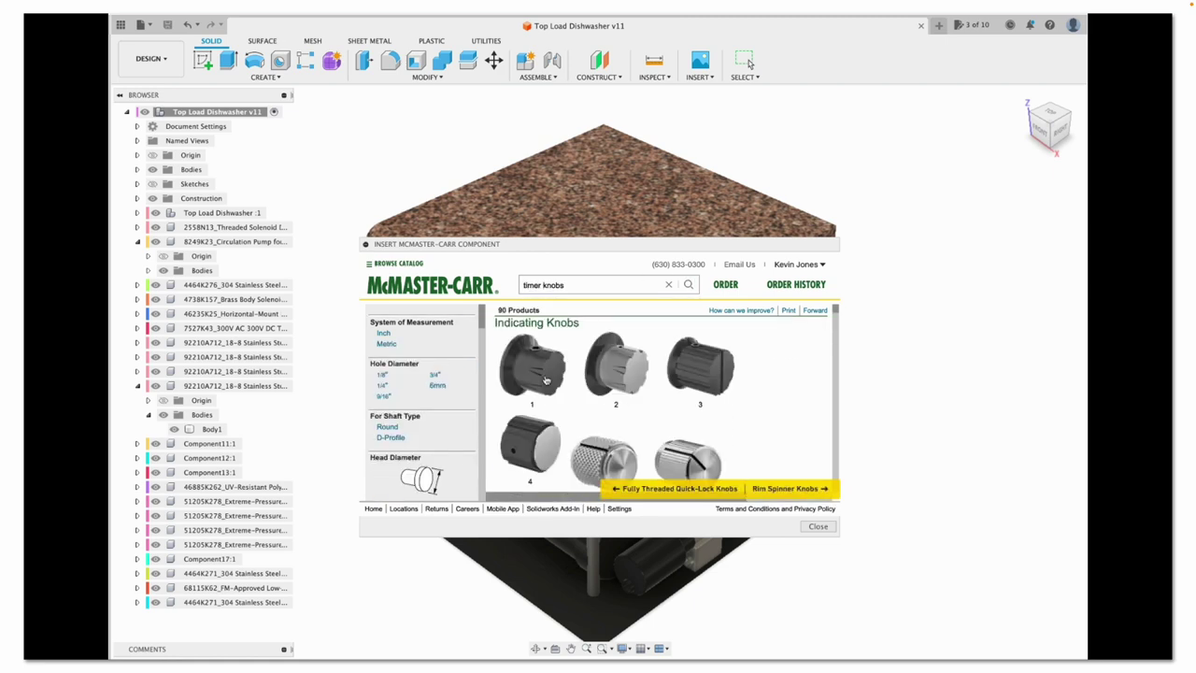
pyautogui.scroll(-5, 459, 432)
pyautogui.scroll(-5, 458, 432)
pyautogui.scroll(-3, 564, 422)
pyautogui.scroll(3, 564, 422)
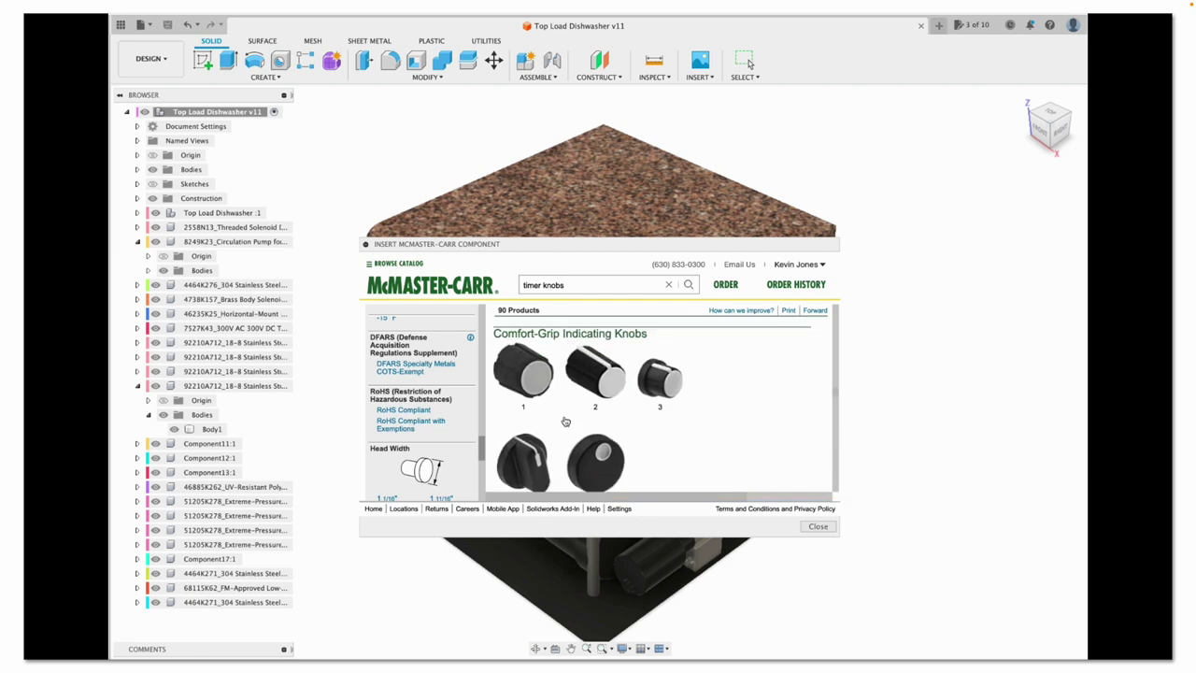
pyautogui.scroll(-5, 564, 423)
pyautogui.click(799, 360)
pyautogui.click(548, 456)
pyautogui.scroll(5, 430, 490)
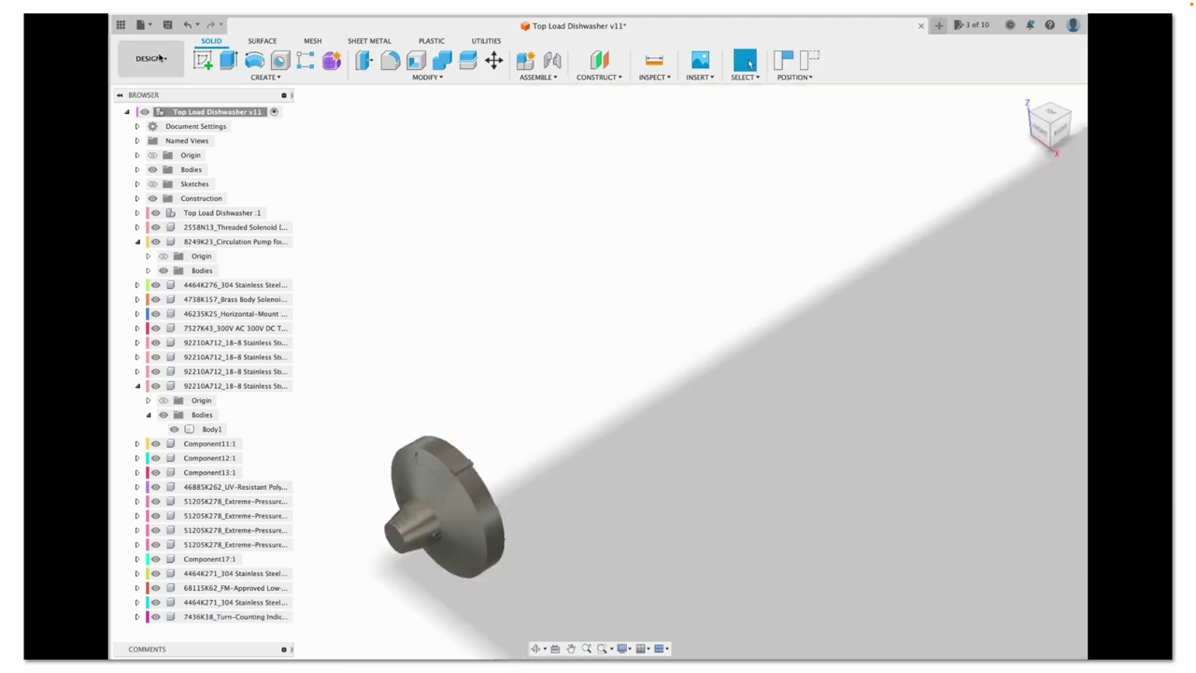
# Accept the knob placement and search the McMaster-Carr catalog for 'switches'
pyautogui.click(151, 58)
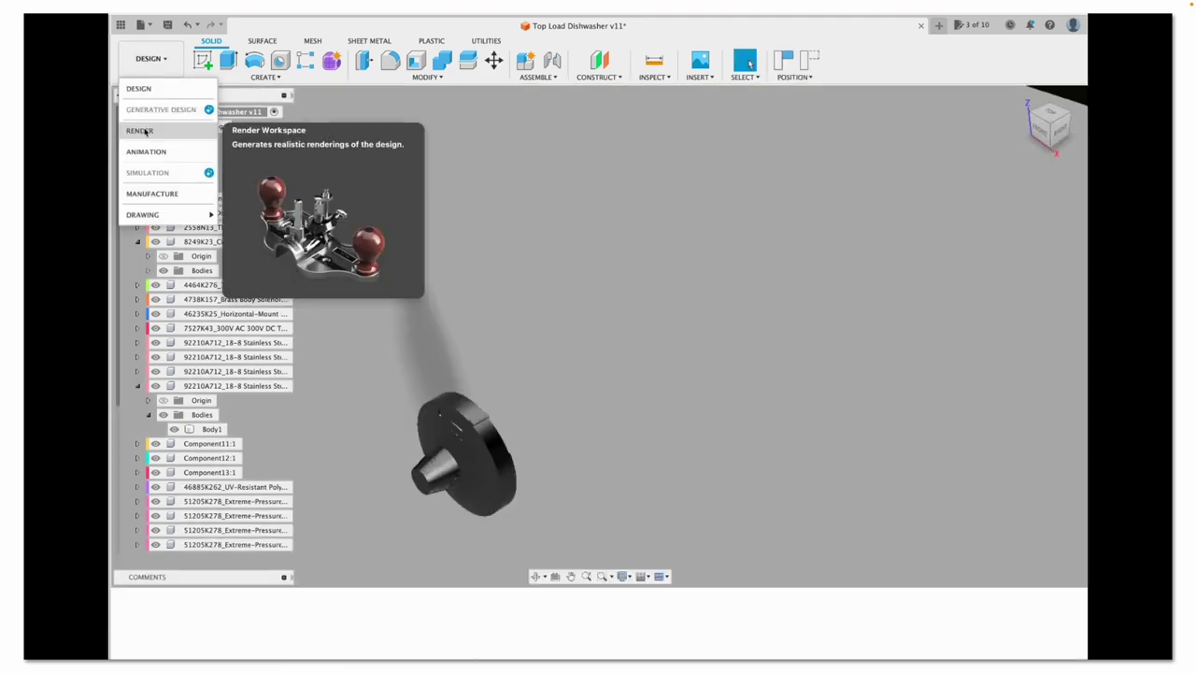
pyautogui.click(140, 131)
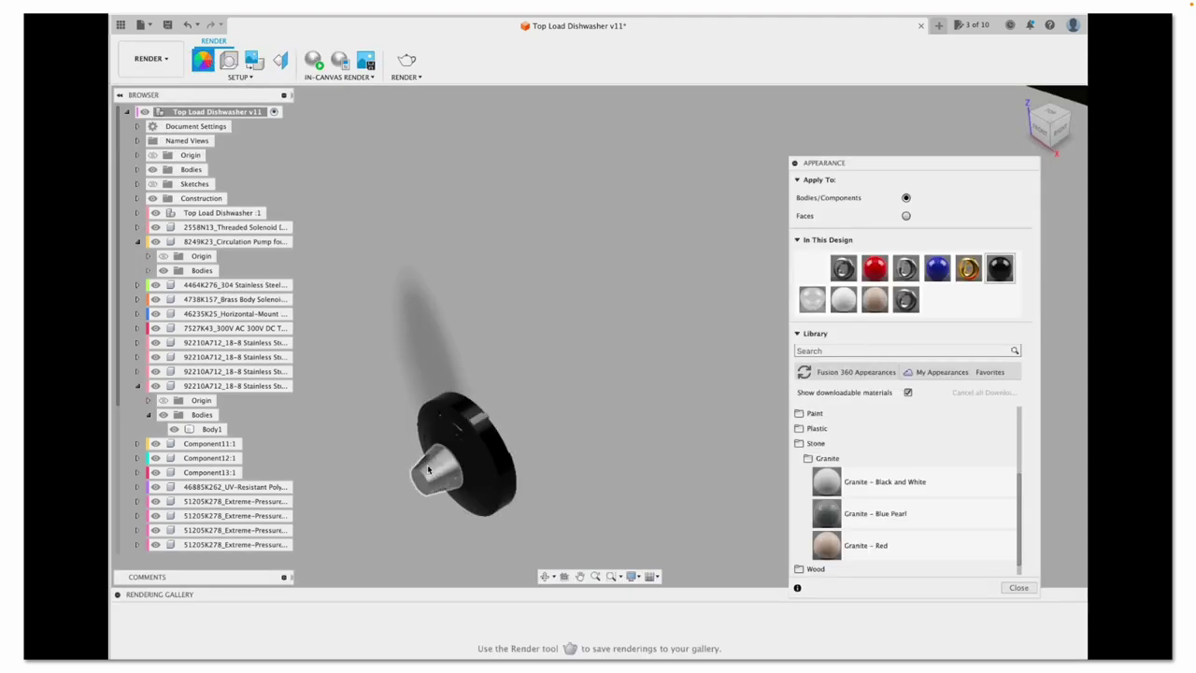
pyautogui.click(145, 65)
pyautogui.click(138, 88)
pyautogui.click(699, 77)
pyautogui.click(723, 149)
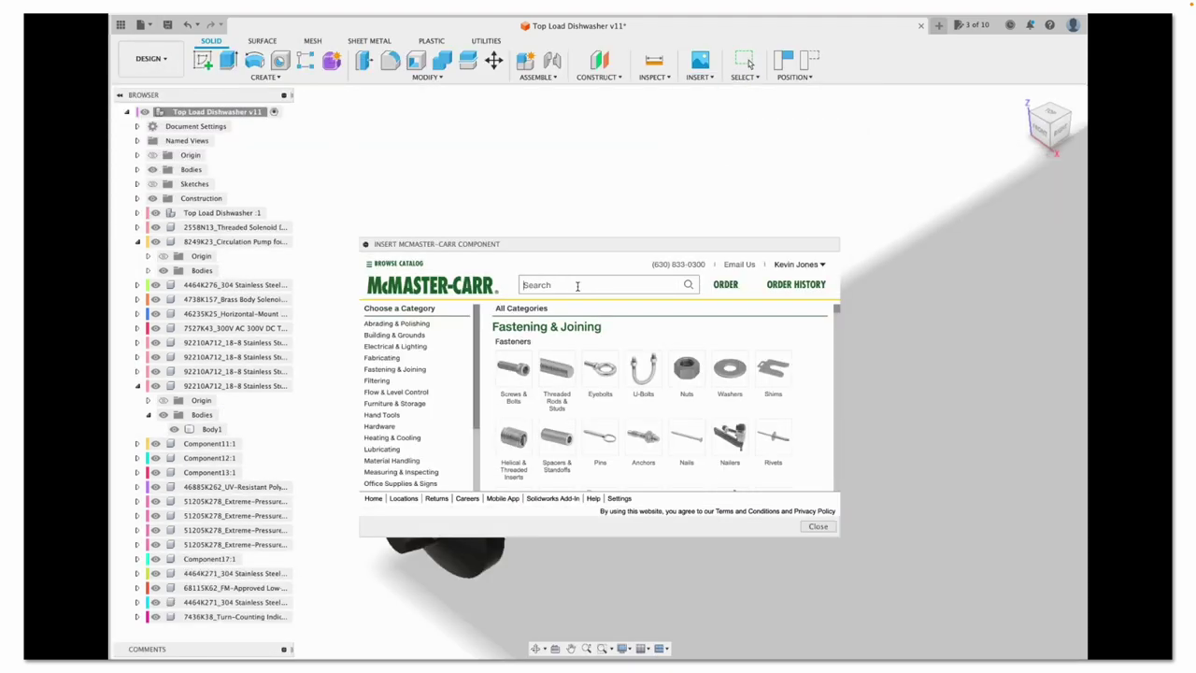
pyautogui.click(578, 285)
pyautogui.write('switches')
pyautogui.press('Return')
# Insert the 7395K11 rocker switch and tilt it 45° about X
pyautogui.scroll(-1, 420, 401)
pyautogui.click(416, 383)
pyautogui.click(523, 448)
pyautogui.click(624, 408)
pyautogui.click(550, 455)
pyautogui.moveTo(408, 479); pyautogui.dragTo(381, 531)
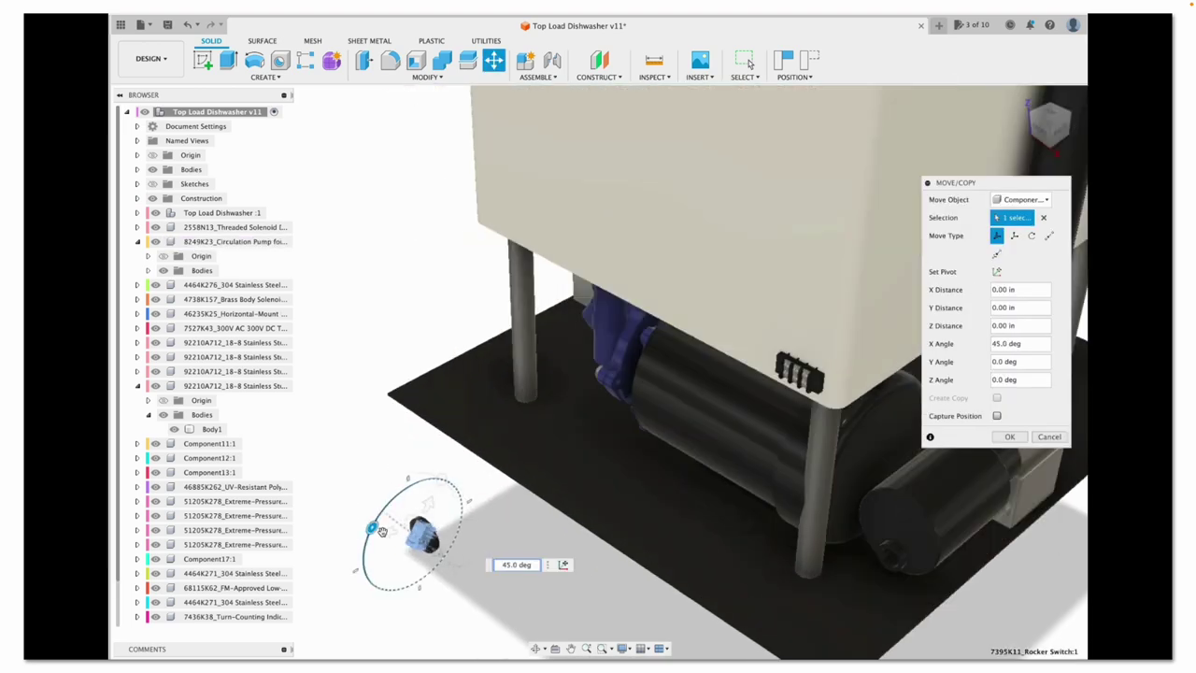
pyautogui.scroll(3, 617, 464)
pyautogui.press('Return')
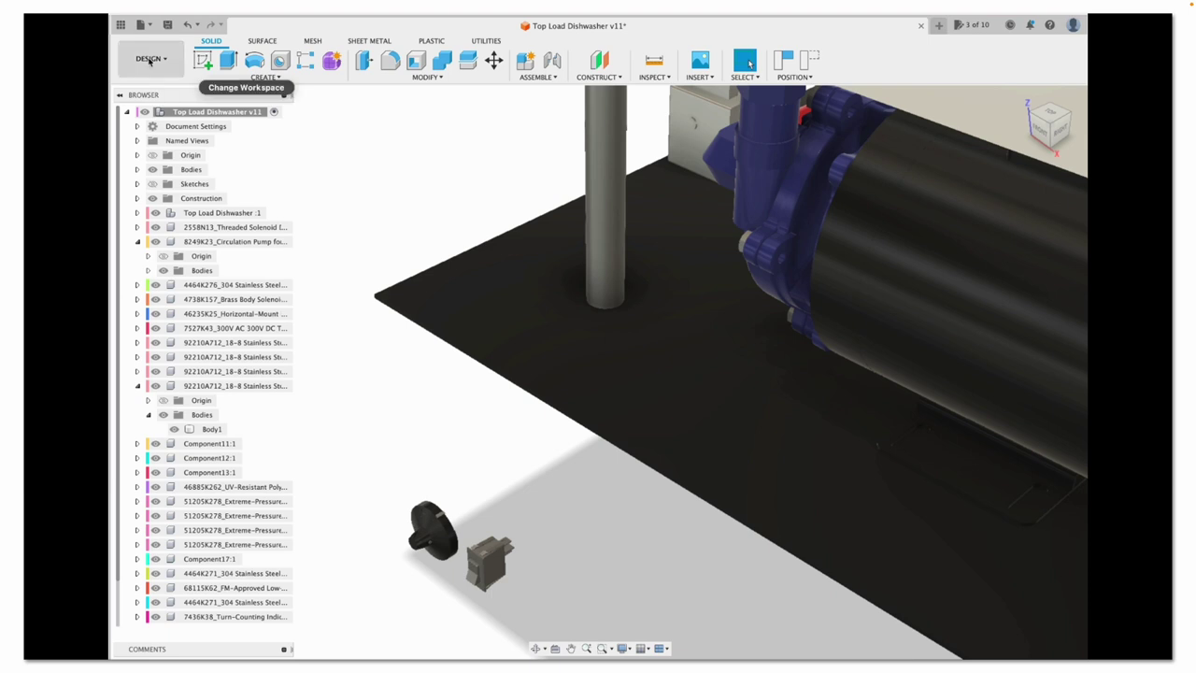
# Paint the rocker red, the knob black and the switch pins polished brass
pyautogui.click(150, 59)
pyautogui.click(159, 117)
pyautogui.scroll(5, 439, 523)
pyautogui.click(201, 60)
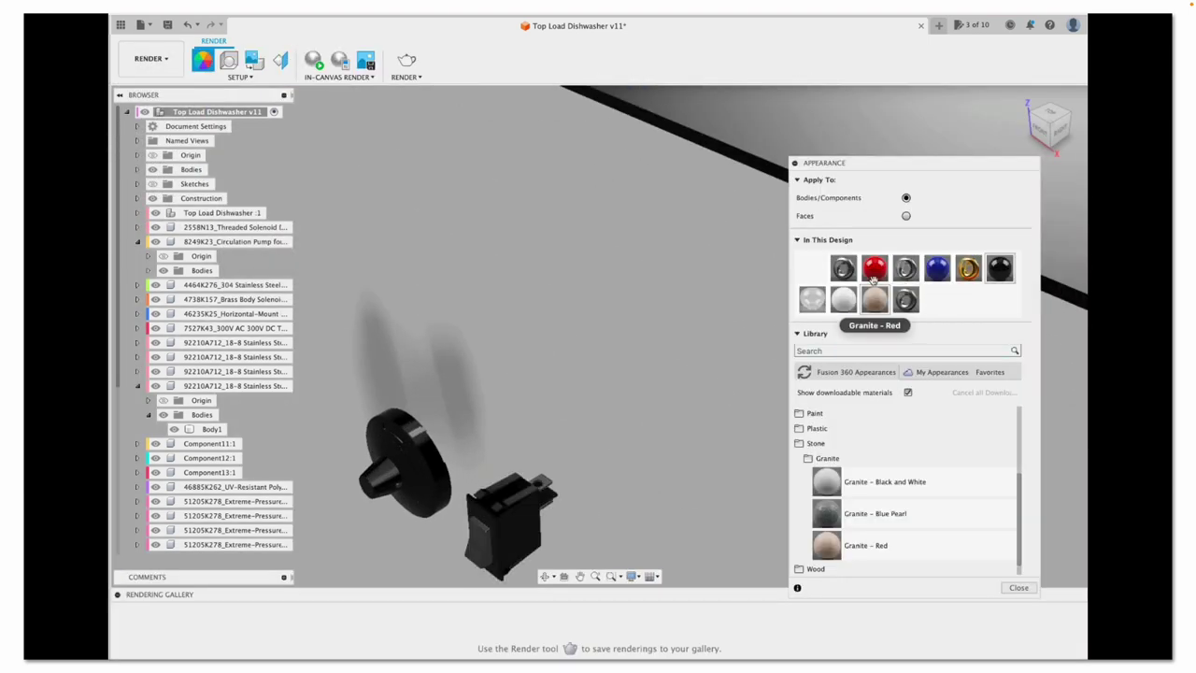
pyautogui.moveTo(801, 332); pyautogui.dragTo(479, 542)
pyautogui.moveTo(877, 270); pyautogui.dragTo(385, 472)
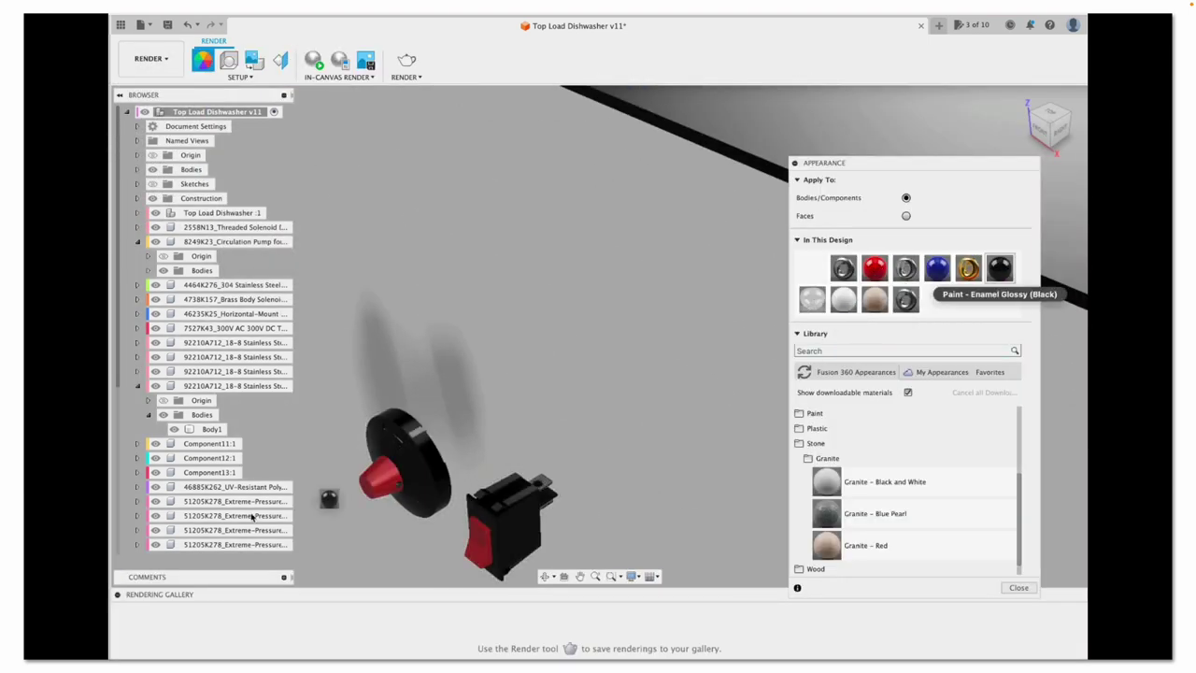
pyautogui.moveTo(304, 505); pyautogui.dragTo(304, 504)
pyautogui.moveTo(968, 269); pyautogui.dragTo(553, 518)
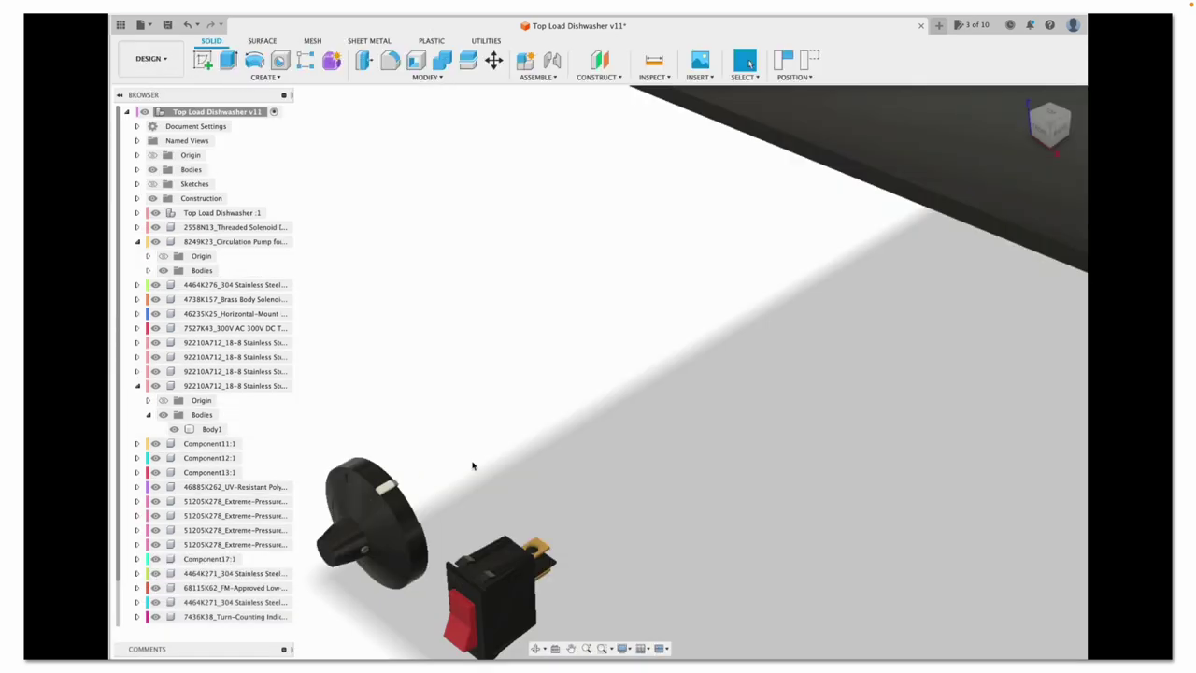
pyautogui.moveTo(474, 464); pyautogui.dragTo(502, 221, button='middle')
# Extrude a 6×3 in rectangle 4 in as a new control box body
pyautogui.click(201, 60)
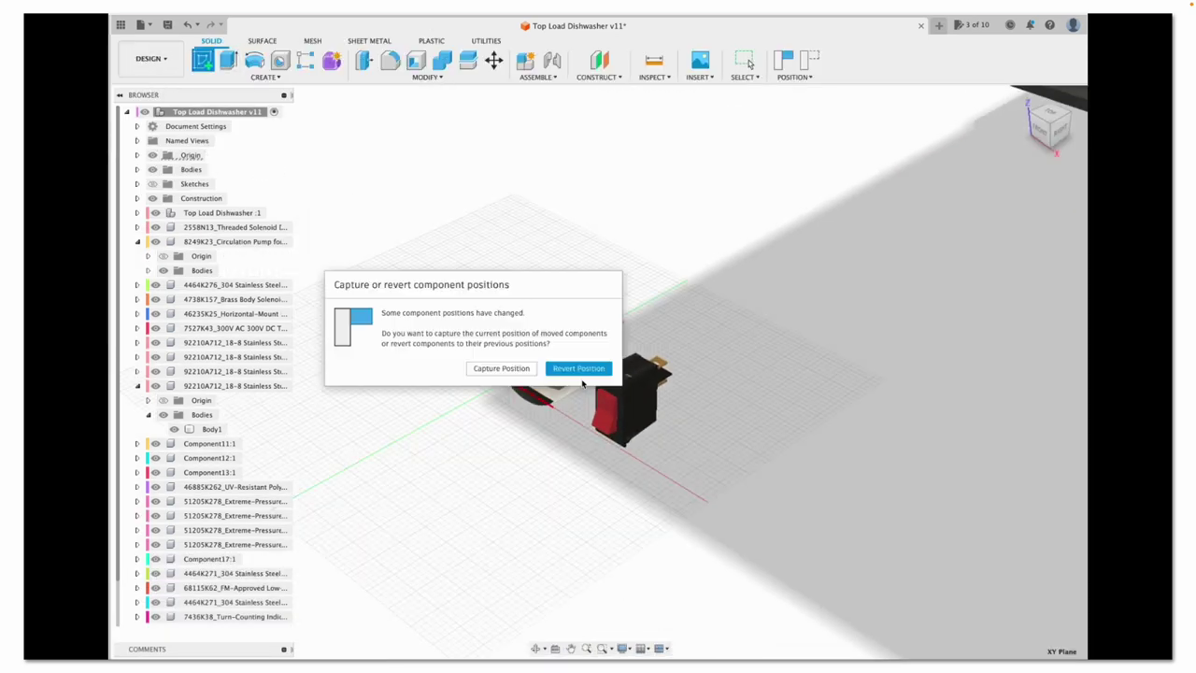
pyautogui.click(582, 368)
pyautogui.press('r')
pyautogui.click(607, 367)
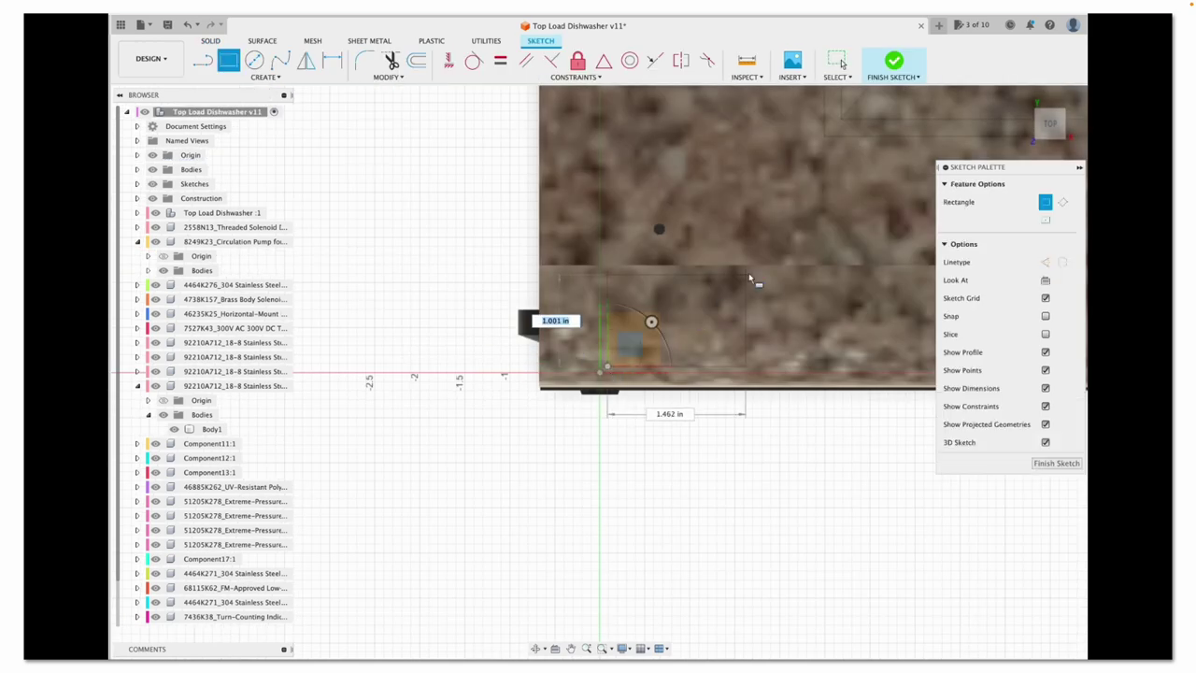
pyautogui.click(867, 242)
pyautogui.click(893, 60)
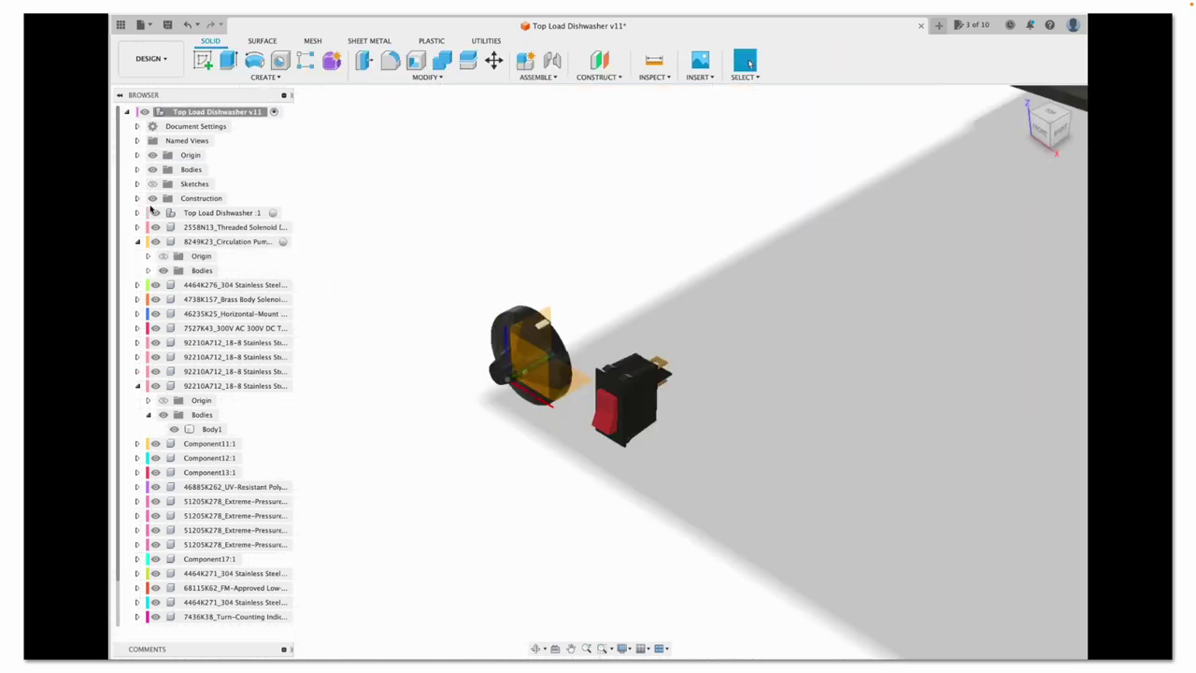
pyautogui.press('e')
pyautogui.moveTo(697, 363); pyautogui.dragTo(720, 221)
pyautogui.click(1014, 331)
pyautogui.click(1004, 387)
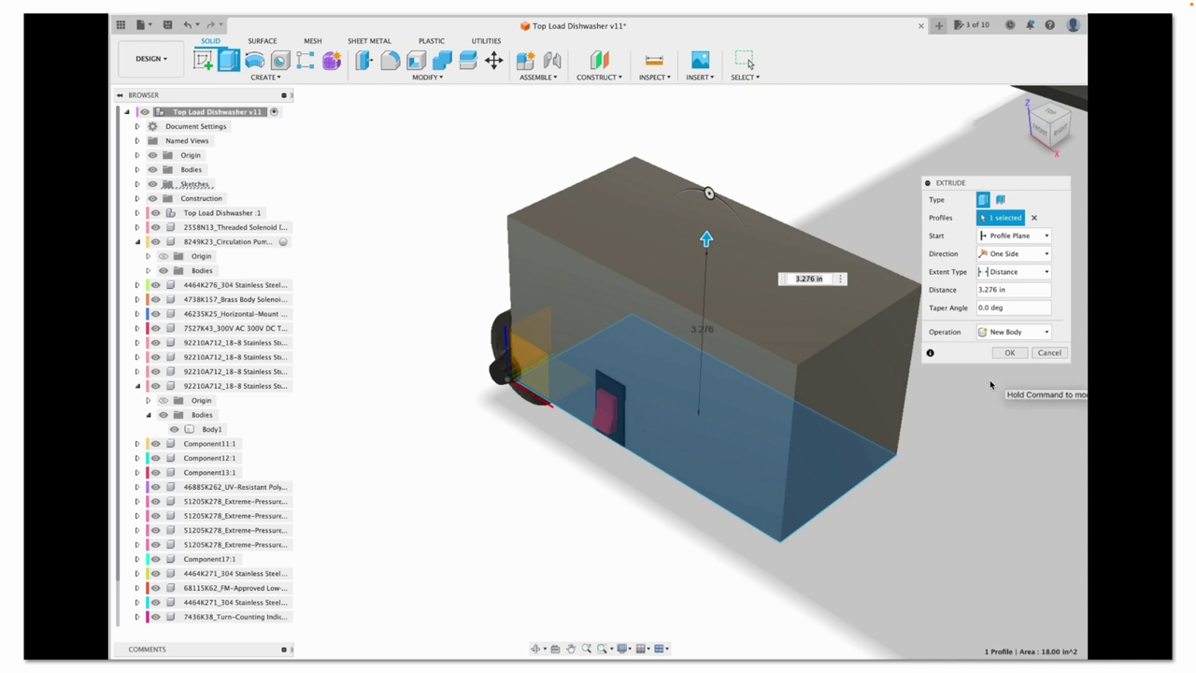
pyautogui.write('4')
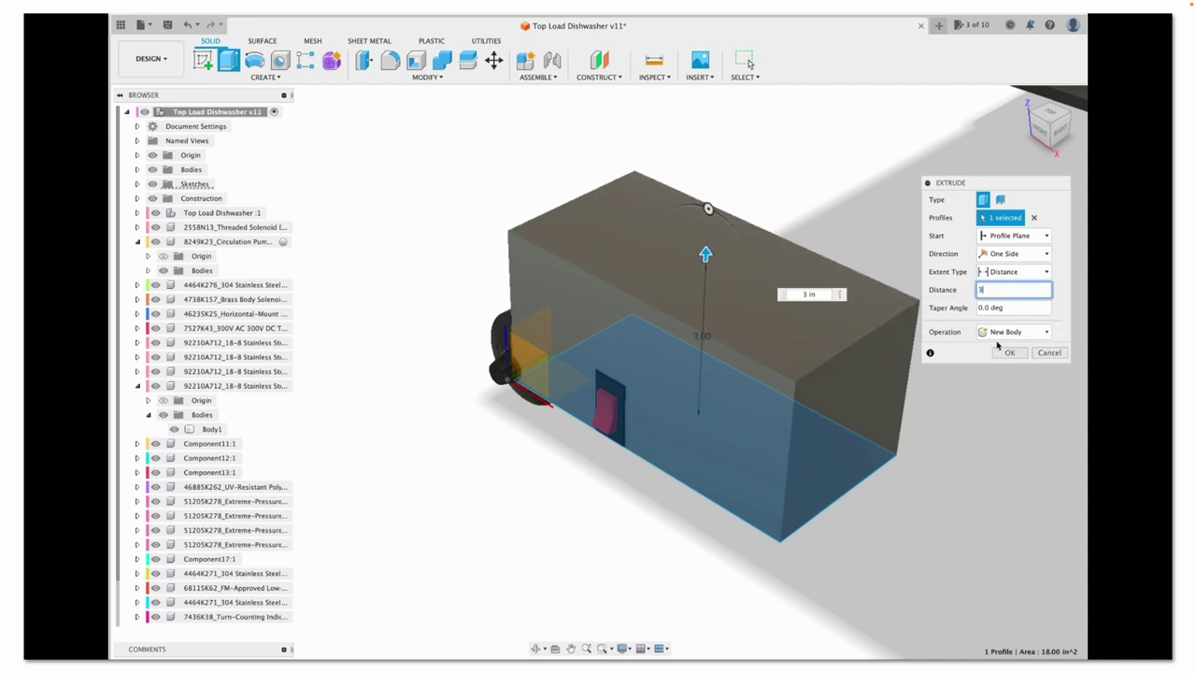
pyautogui.press('Return')
# Raise the rocker switch 0.948 in onto the box
pyautogui.press('m')
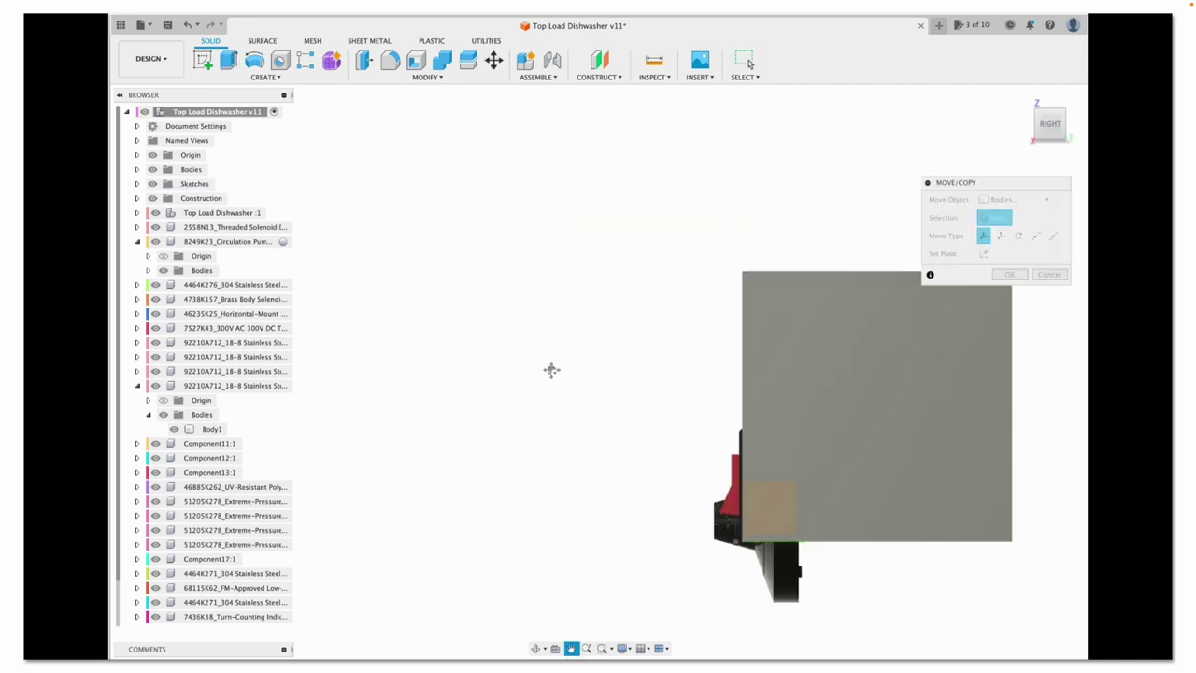
pyautogui.press('Escape')
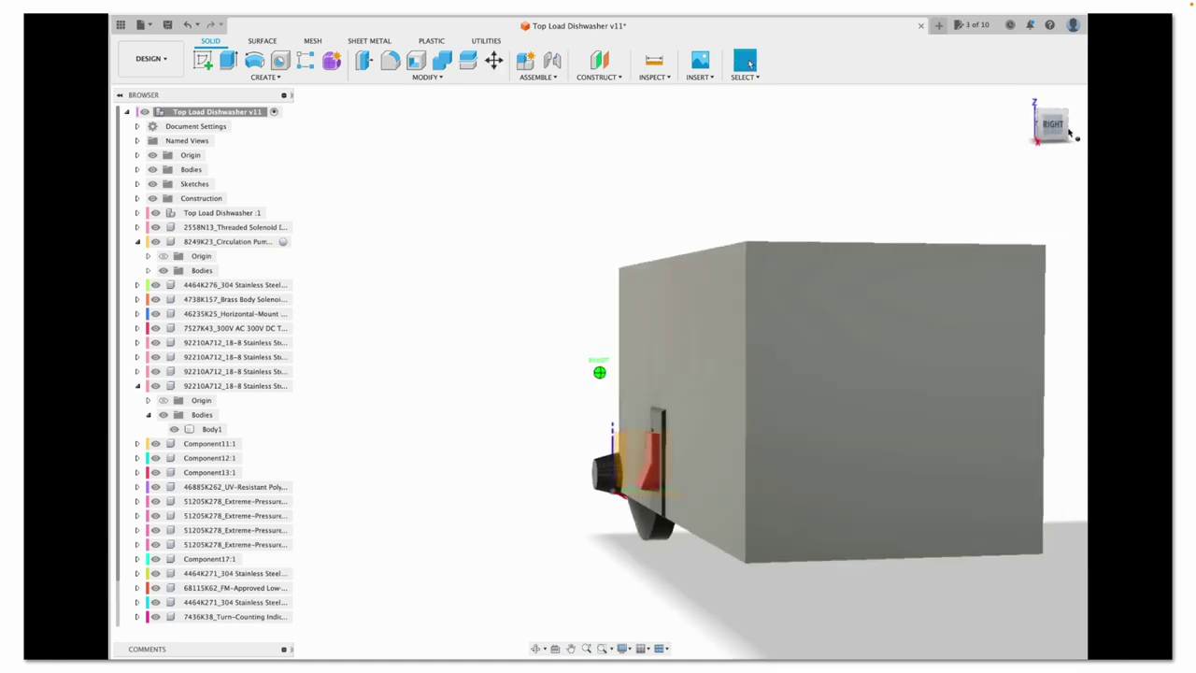
pyautogui.moveTo(750, 472); pyautogui.dragTo(751, 271)
pyautogui.click(1031, 124)
pyautogui.press('Return')
# Move the knob 4.145 in along X and 0.653 in onto the box face
pyautogui.moveTo(864, 307)
pyautogui.keyDown('shift'); pyautogui.mouseDown(button='middle')
pyautogui.moveTo(860, 239)
pyautogui.moveTo(374, 512)
pyautogui.moveTo(299, 533)
pyautogui.mouseUp(button='middle'); pyautogui.keyUp('shift')
pyautogui.scroll(-1, 190, 553)
pyautogui.click(229, 602)
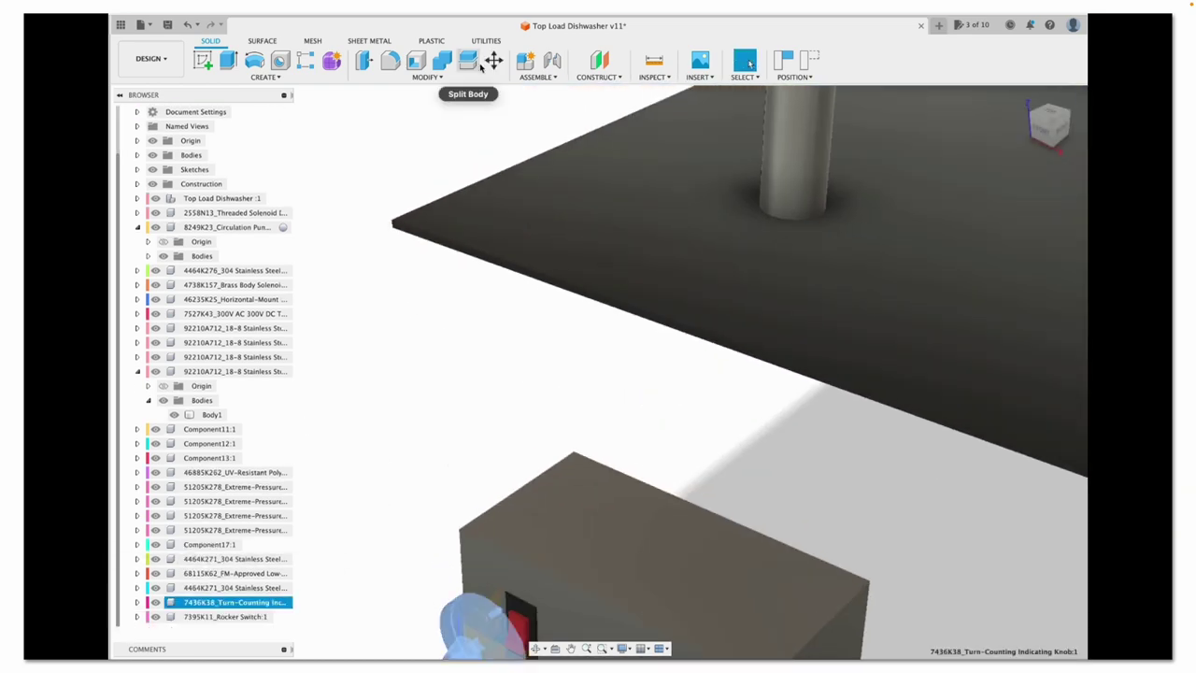
pyautogui.press('m')
pyautogui.keyDown('shift'); pyautogui.moveTo(229, 602); pyautogui.dragTo(454, 448, button='middle'); pyautogui.keyUp('shift')
pyautogui.moveTo(454, 448); pyautogui.dragTo(788, 371)
pyautogui.click(1068, 122)
pyautogui.moveTo(802, 411); pyautogui.dragTo(763, 412)
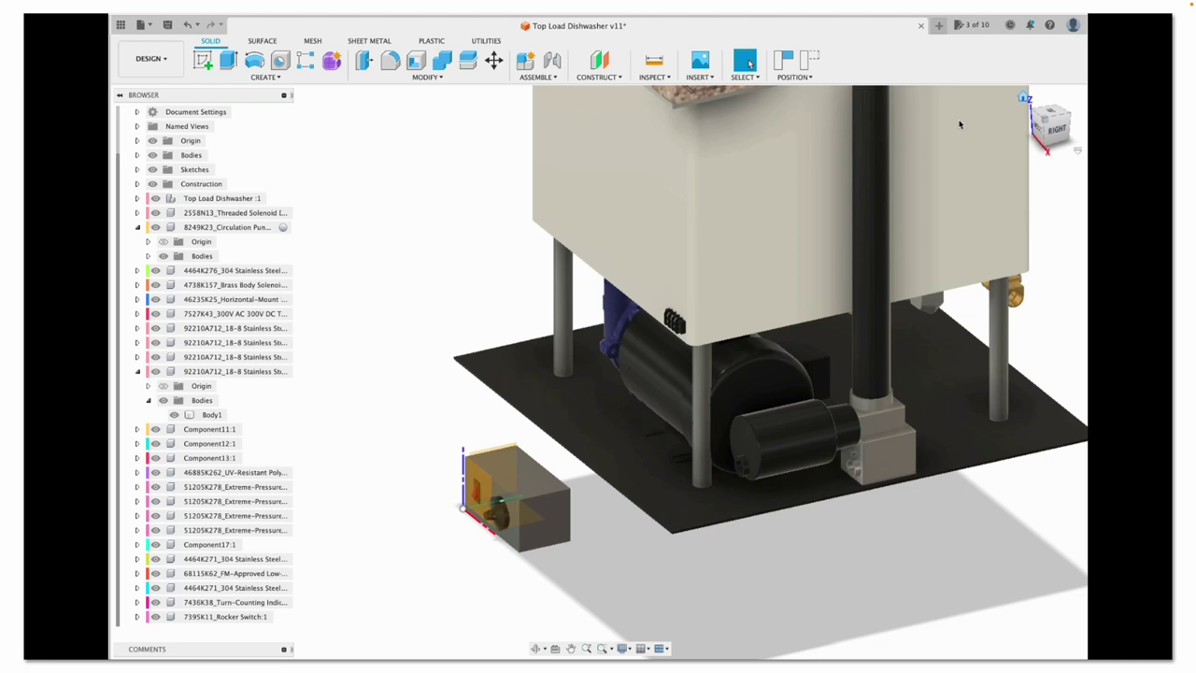
pyautogui.scroll(5, 508, 427)
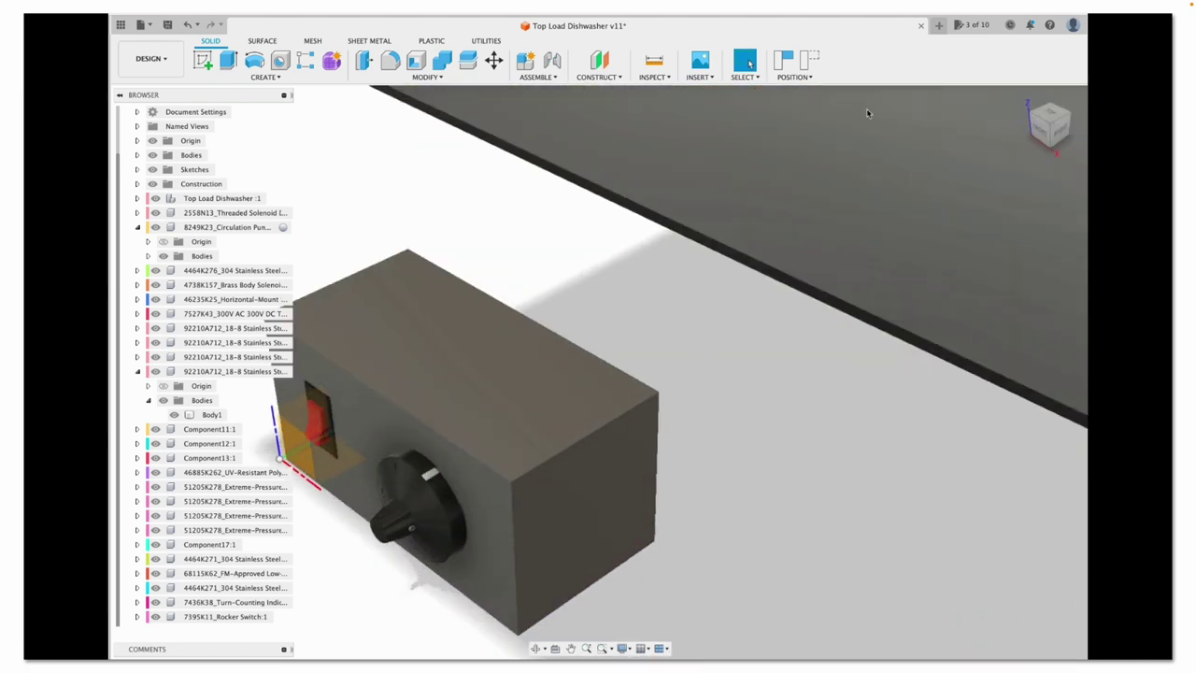
pyautogui.press('F6')
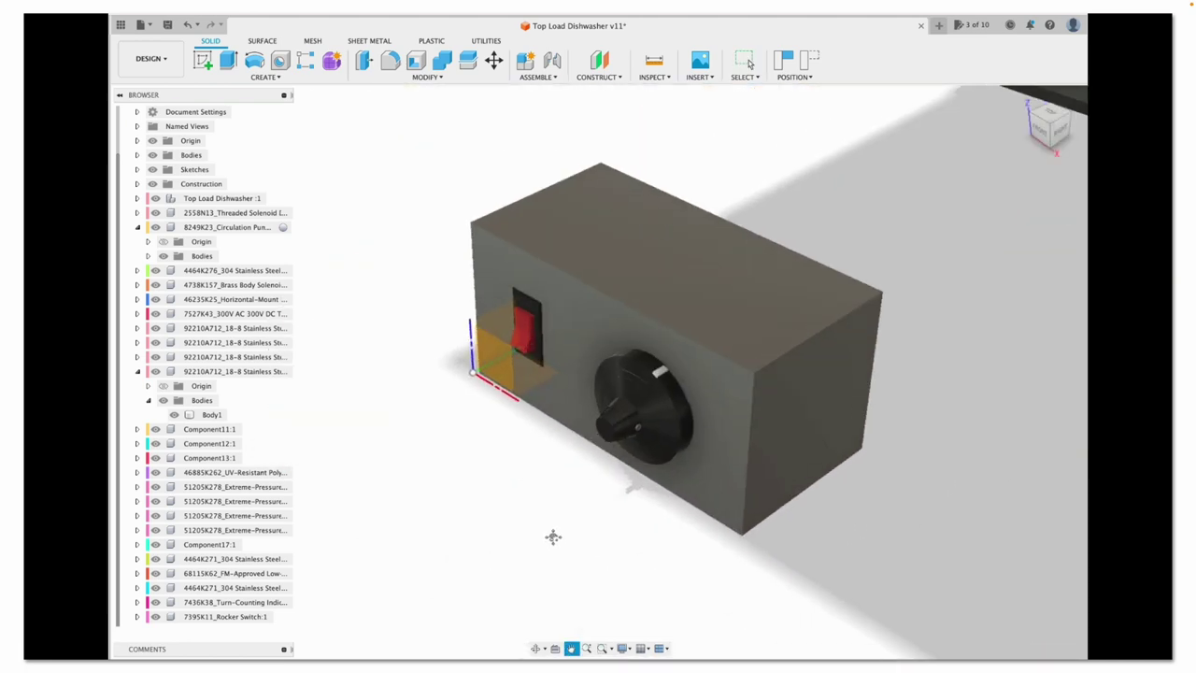
pyautogui.click(697, 76)
# Insert the 74125K235 snap-in cord grip found by searching 'strain'
pyautogui.click(775, 157)
pyautogui.write('strain relie')
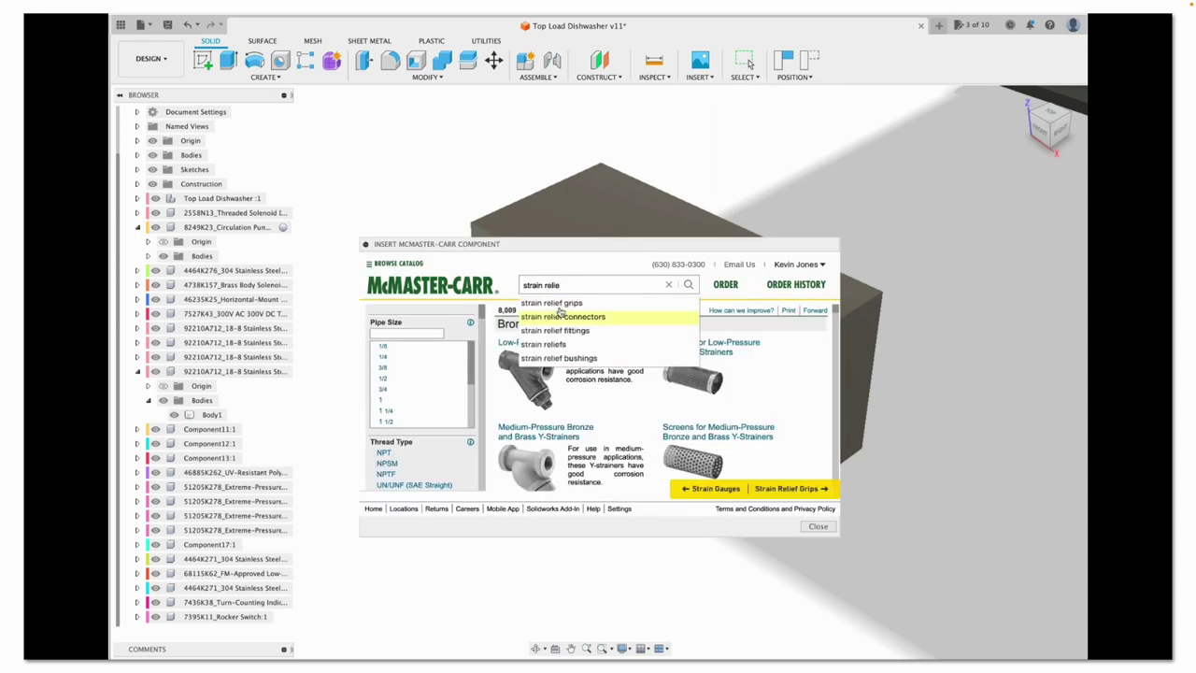
pyautogui.click(553, 302)
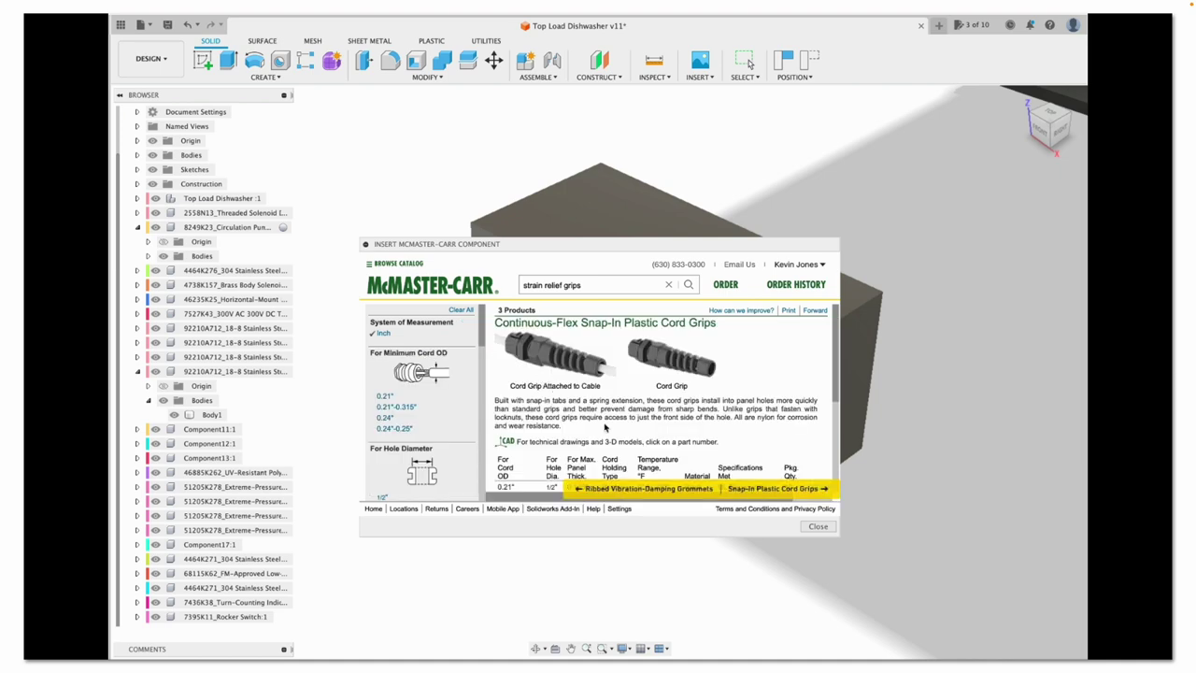
pyautogui.scroll(-3, 831, 444)
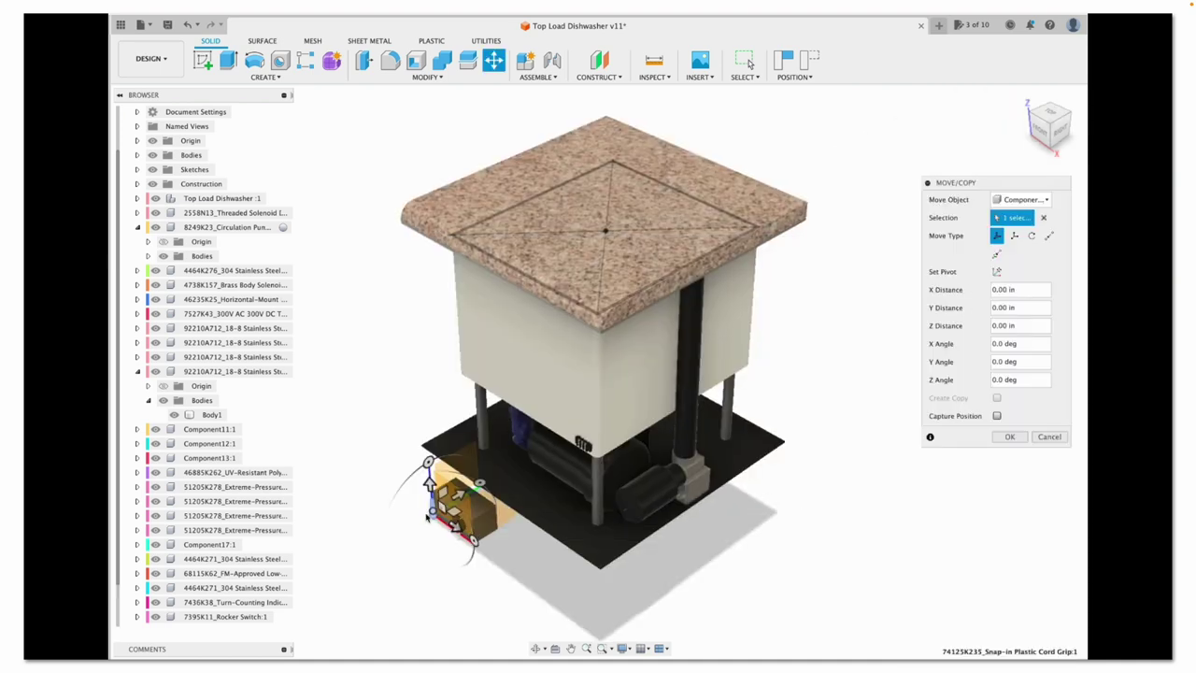
pyautogui.scroll(5, 434, 536)
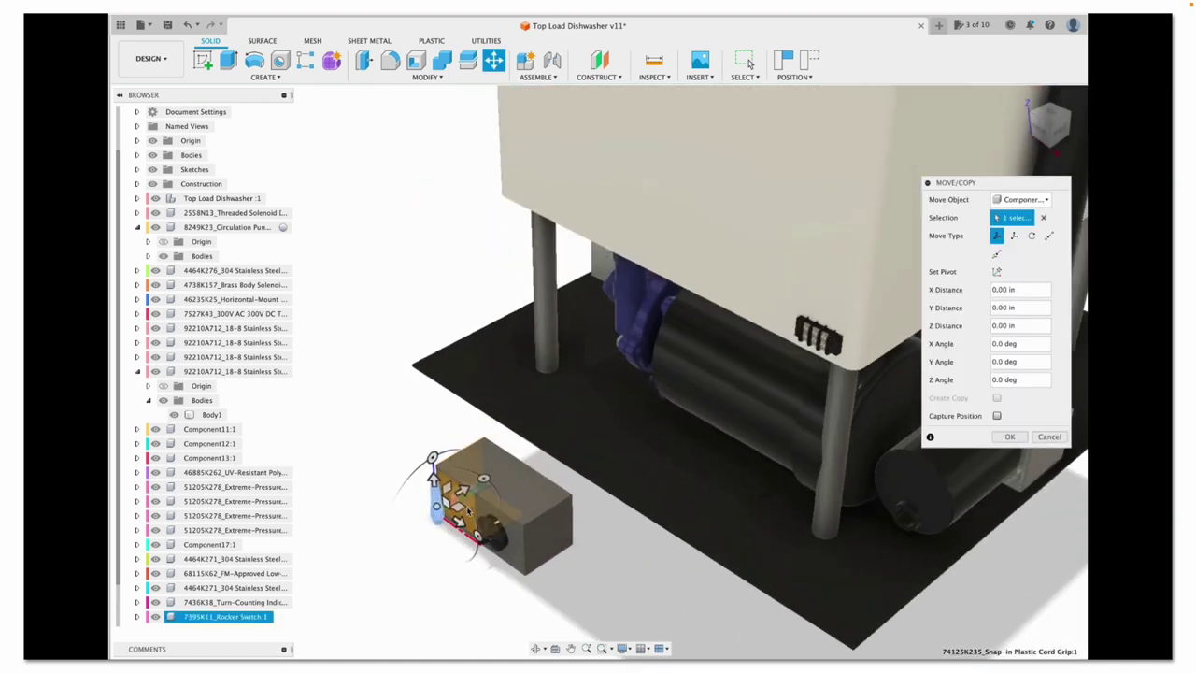
# Place the cord grip 6.215 in along Z at 1.621 in height, then switch to Render
pyautogui.moveTo(474, 534); pyautogui.dragTo(563, 572)
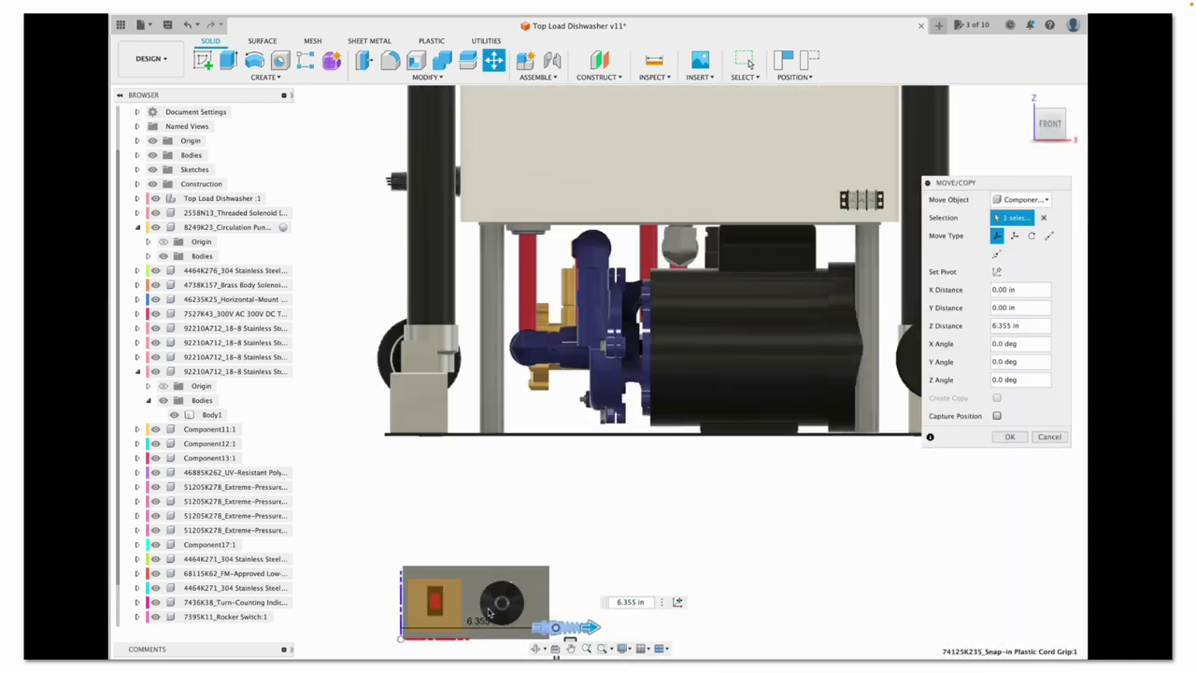
pyautogui.scroll(2, 561, 607)
pyautogui.moveTo(560, 607)
pyautogui.mouseDown()
pyautogui.moveTo(547, 609)
pyautogui.moveTo(561, 597)
pyautogui.mouseUp()
pyautogui.scroll(5, 539, 614)
pyautogui.scroll(5, 559, 575)
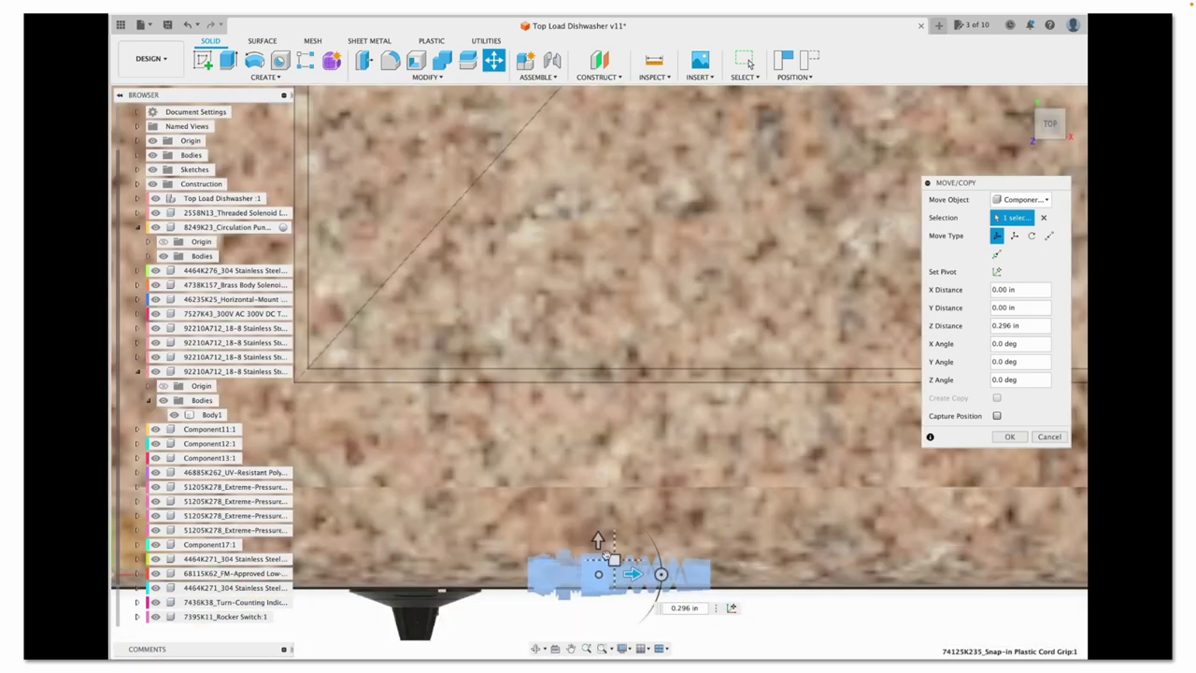
pyautogui.moveTo(611, 569); pyautogui.dragTo(603, 491)
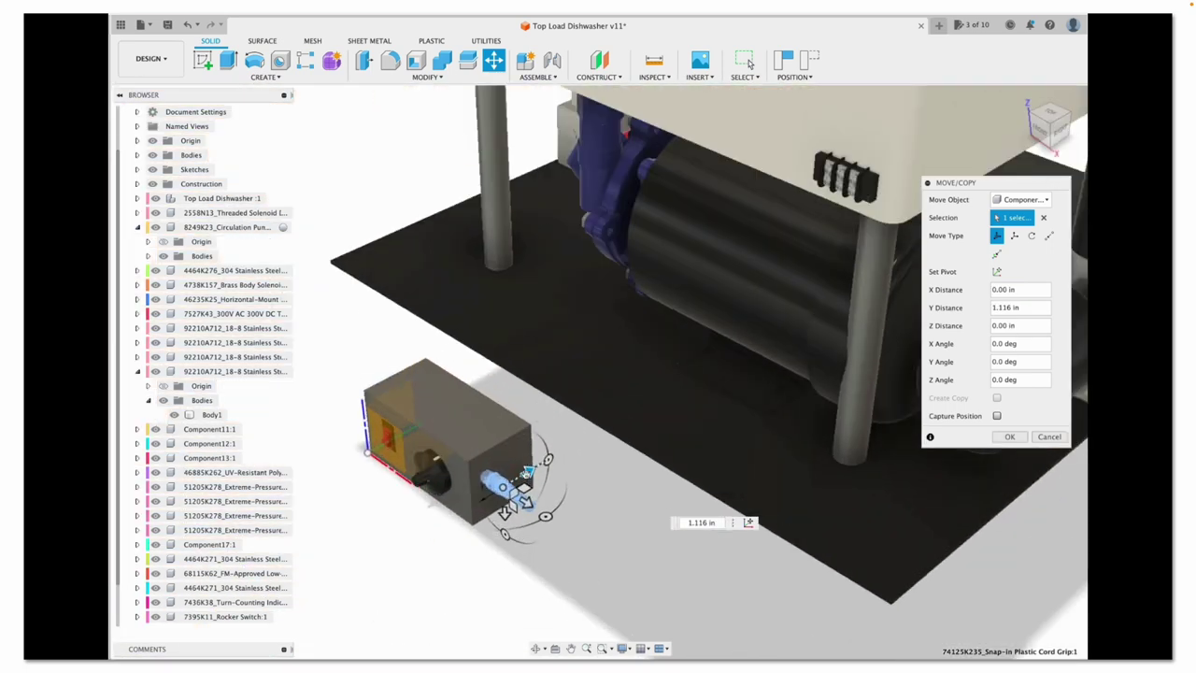
pyautogui.moveTo(507, 487); pyautogui.dragTo(523, 486)
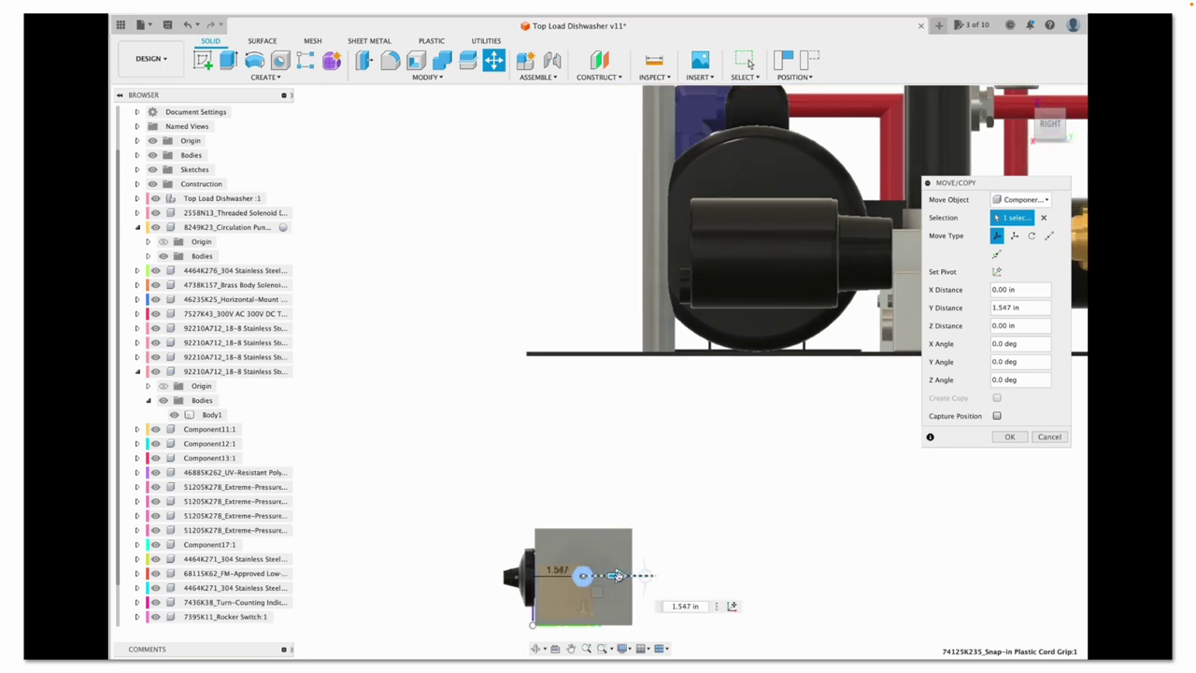
pyautogui.moveTo(617, 575); pyautogui.dragTo(620, 576)
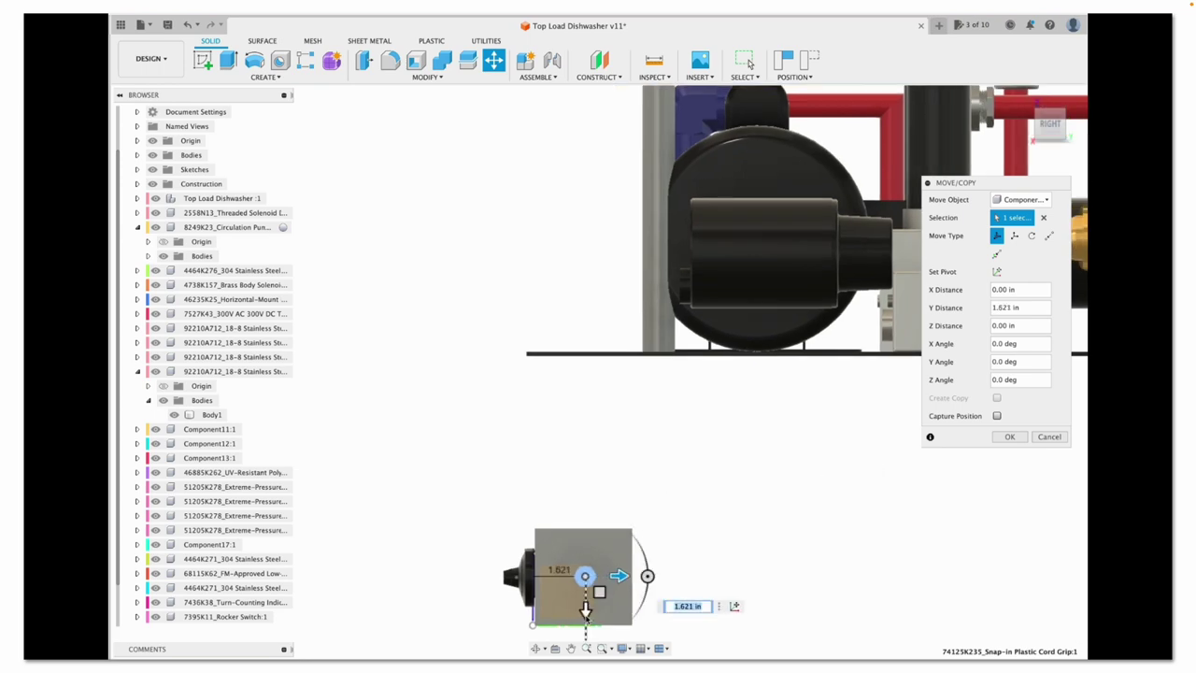
pyautogui.press('Return')
pyautogui.click(1027, 97)
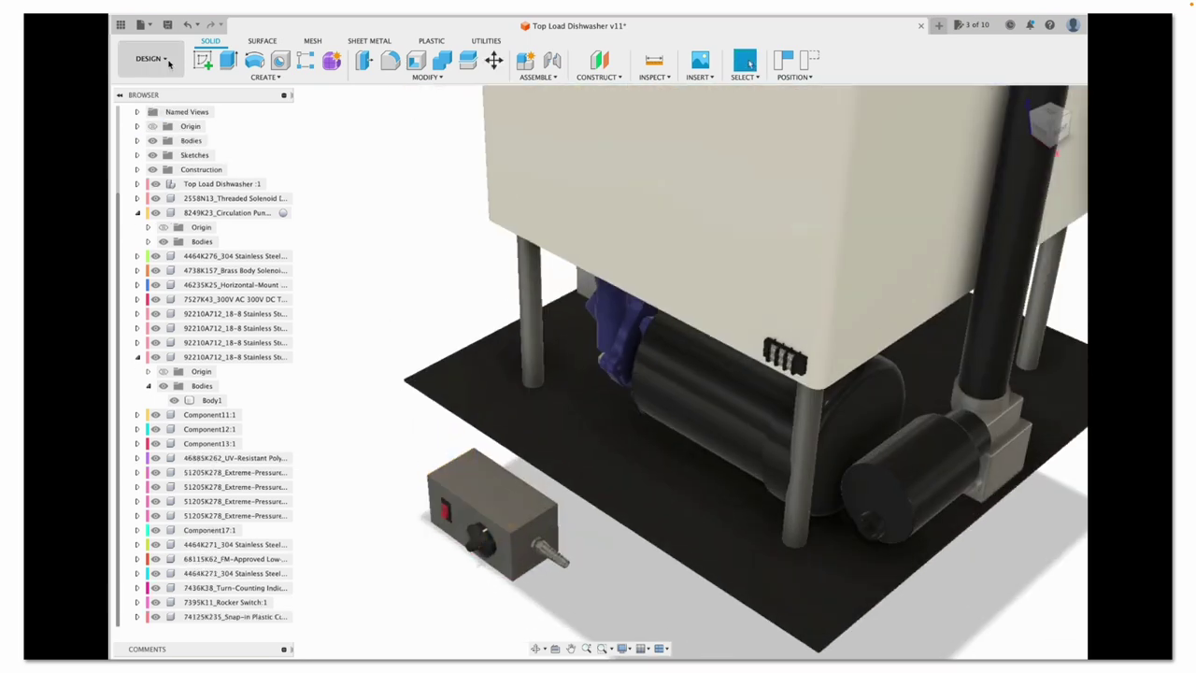
pyautogui.click(149, 59)
pyautogui.click(139, 131)
# Switch from the Render workspace back to the Design workspace
pyautogui.click(203, 60)
pyautogui.scroll(5, 515, 461)
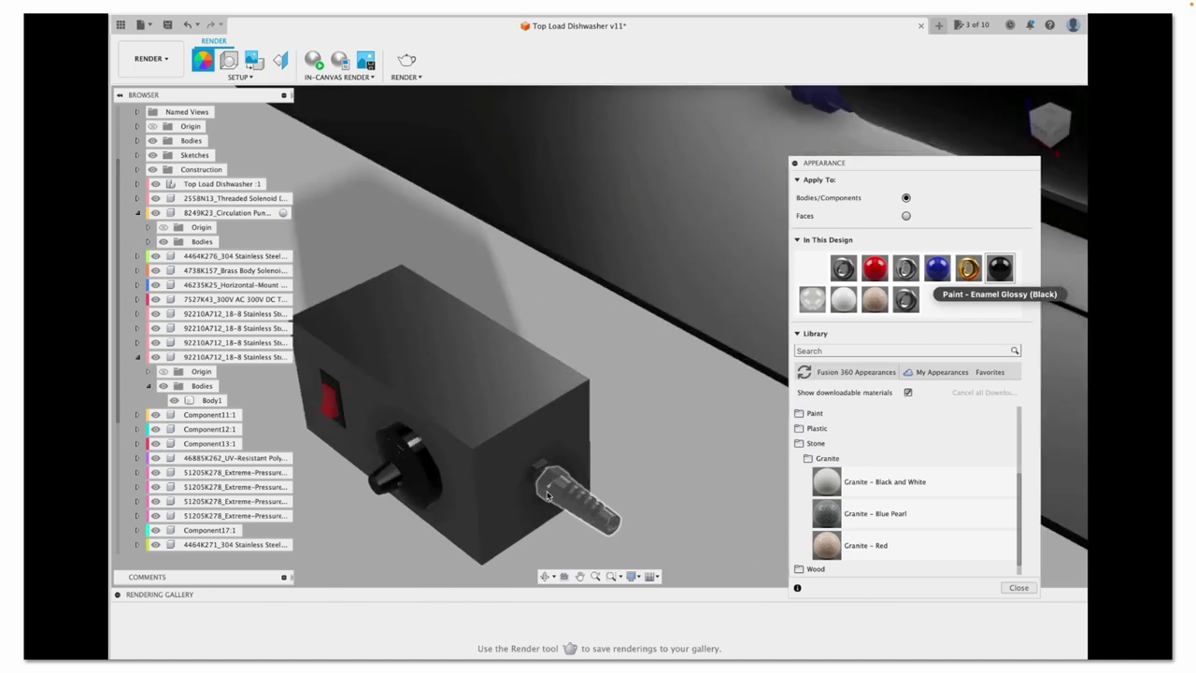
pyautogui.click(150, 59)
pyautogui.click(140, 110)
pyautogui.scroll(-5, 548, 238)
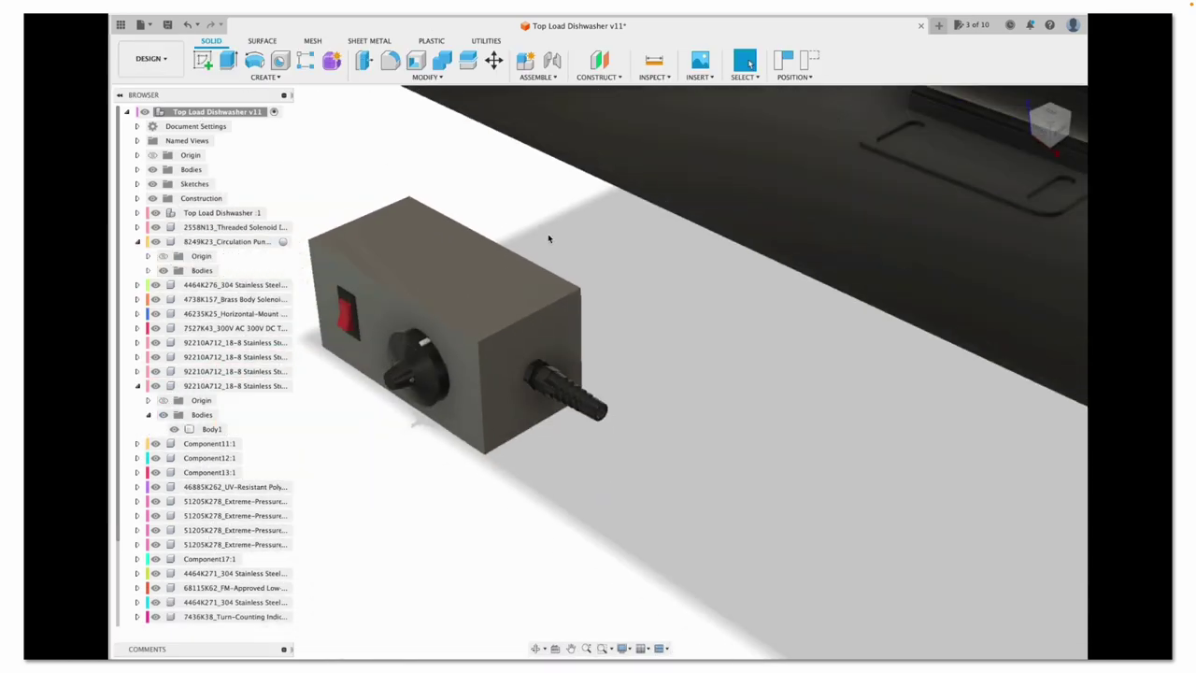
# Insert an inch-size passivated stainless pan head Phillips screw (91772A055) from McMaster-Carr
pyautogui.click(698, 77)
pyautogui.click(859, 155)
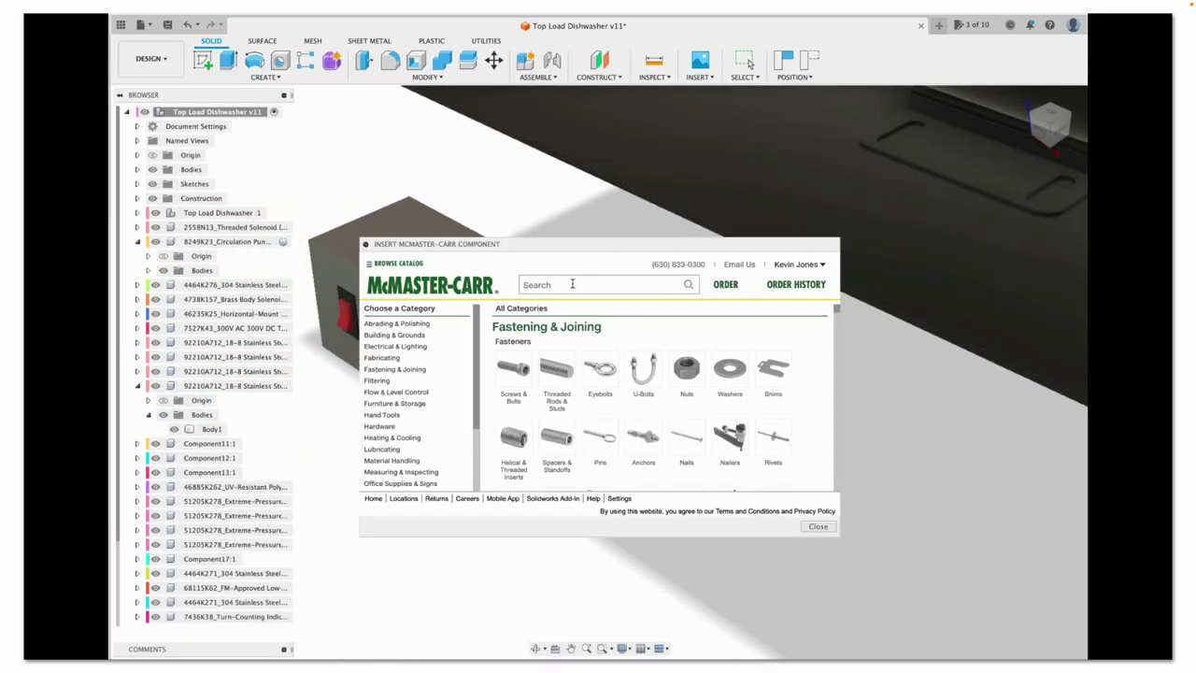
pyautogui.click(589, 284)
pyautogui.write('screws')
pyautogui.press('Return')
pyautogui.click(383, 332)
pyautogui.click(719, 374)
pyautogui.click(533, 382)
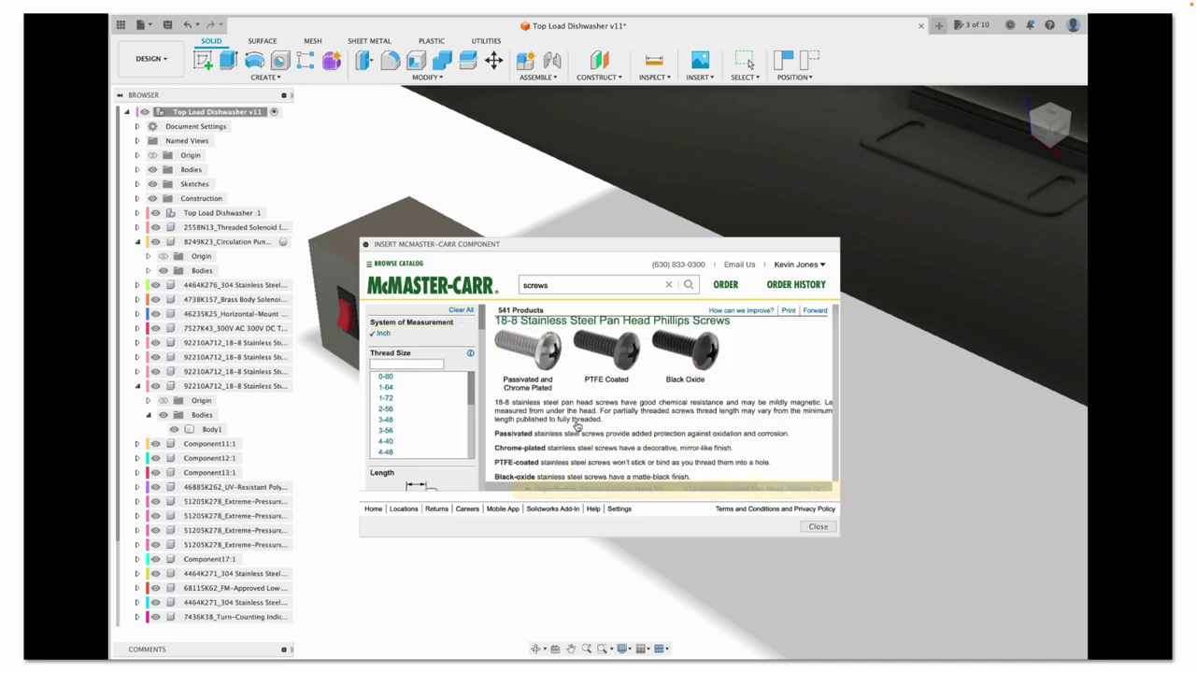
pyautogui.click(521, 355)
pyautogui.click(554, 466)
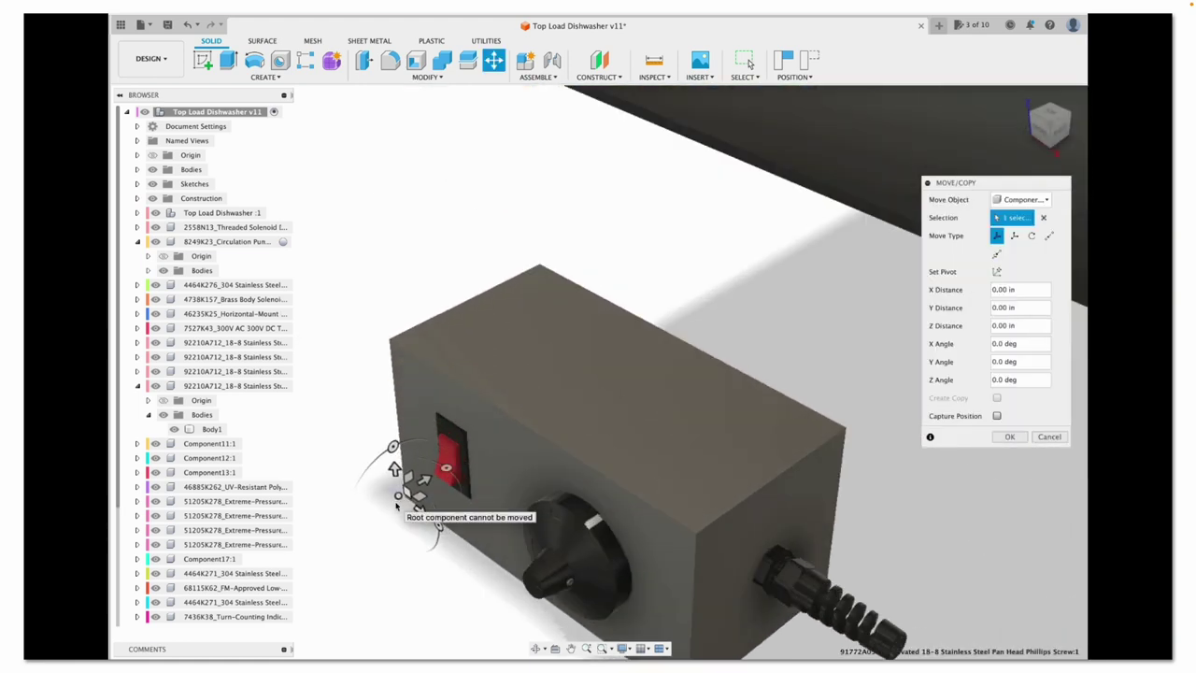
# Sink the screw 0.385 in into a plate corner and copy it to the upper corner
pyautogui.scroll(3, 396, 504)
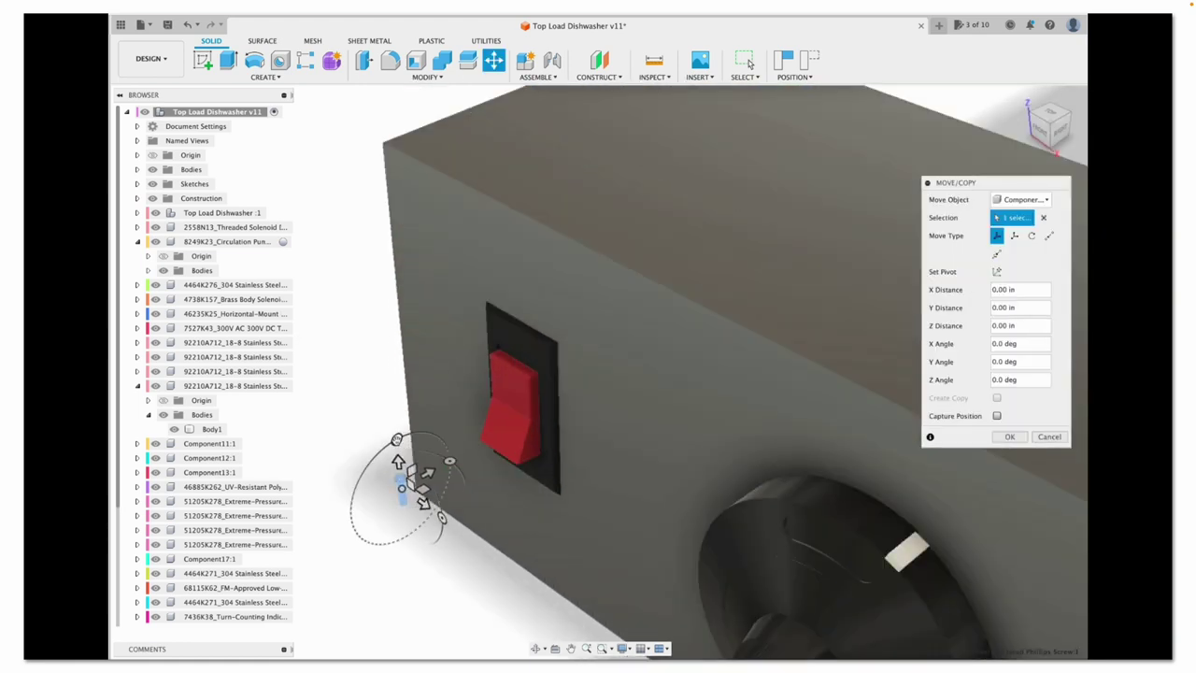
pyautogui.moveTo(401, 489); pyautogui.dragTo(508, 488)
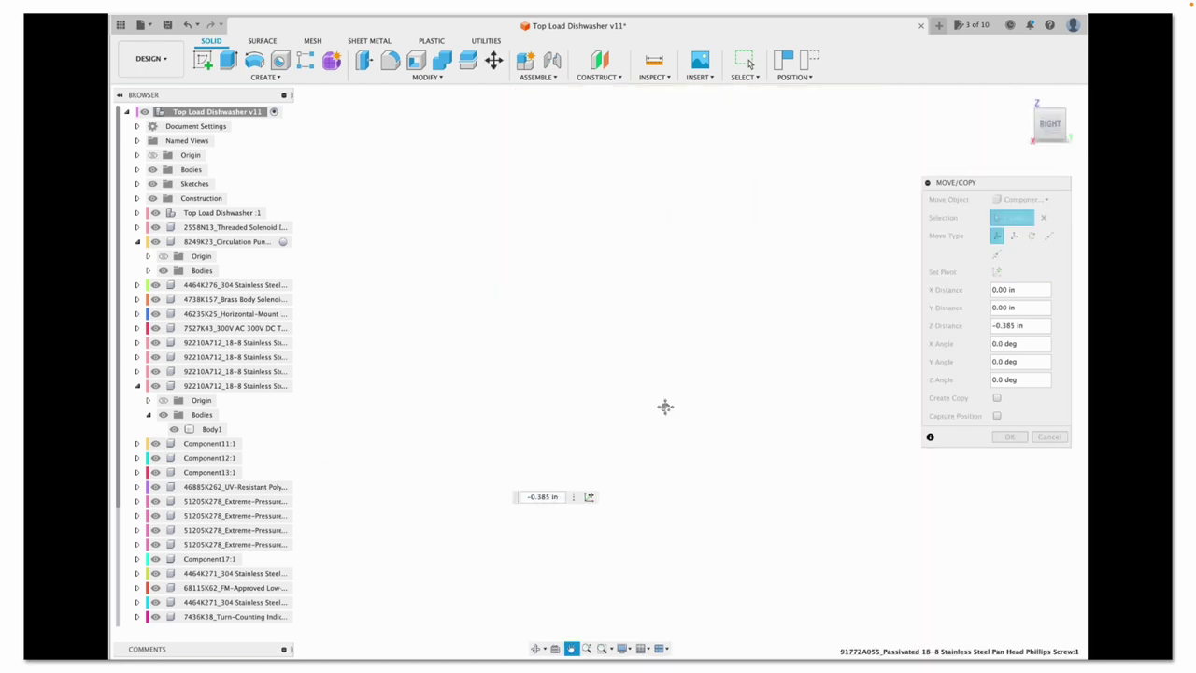
pyautogui.moveTo(521, 286); pyautogui.dragTo(612, 488, button='middle')
pyautogui.moveTo(603, 462); pyautogui.dragTo(618, 410)
pyautogui.scroll(2, 578, 459)
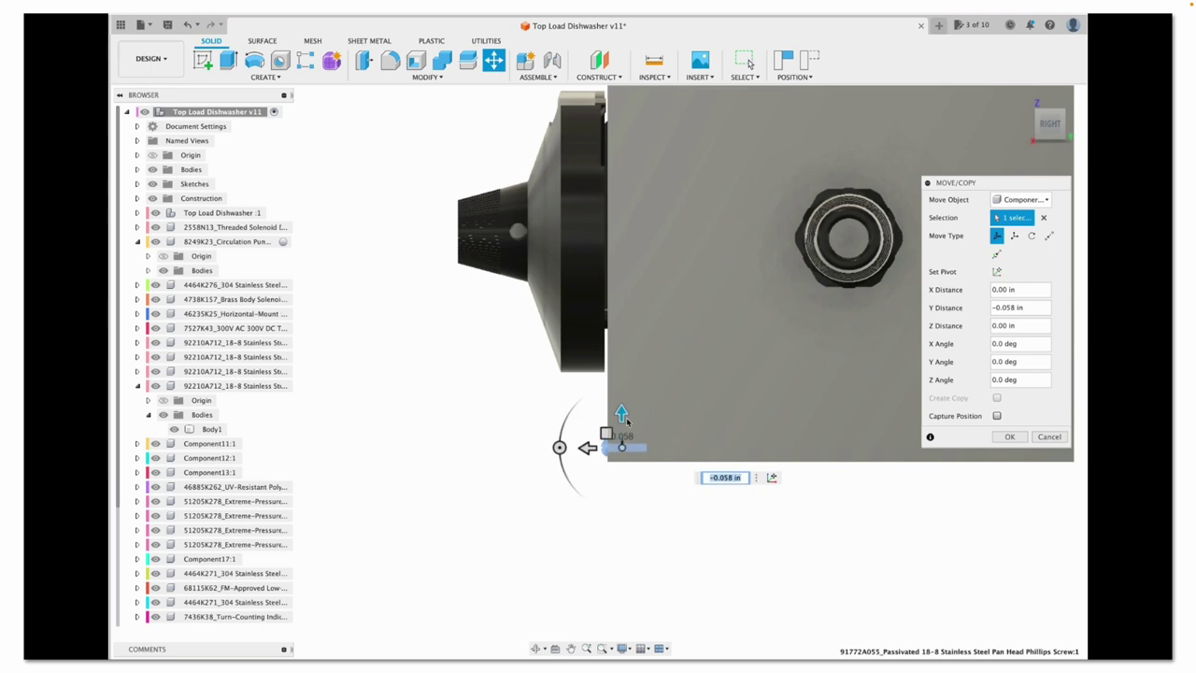
pyautogui.click(1035, 124)
pyautogui.scroll(3, 355, 416)
pyautogui.moveTo(366, 422); pyautogui.dragTo(402, 425)
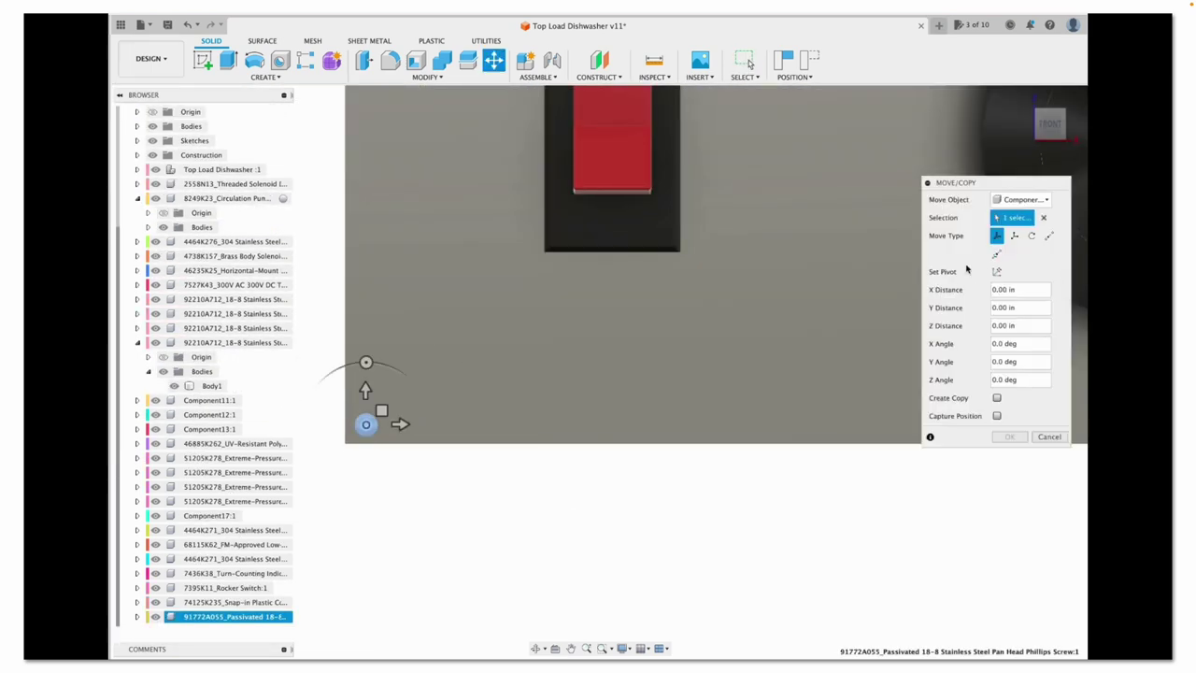
pyautogui.click(995, 398)
pyautogui.moveTo(366, 389); pyautogui.dragTo(421, 163)
pyautogui.click(1010, 400)
# Copy both screws to the opposite side of the front plate
pyautogui.scroll(-1, 234, 607)
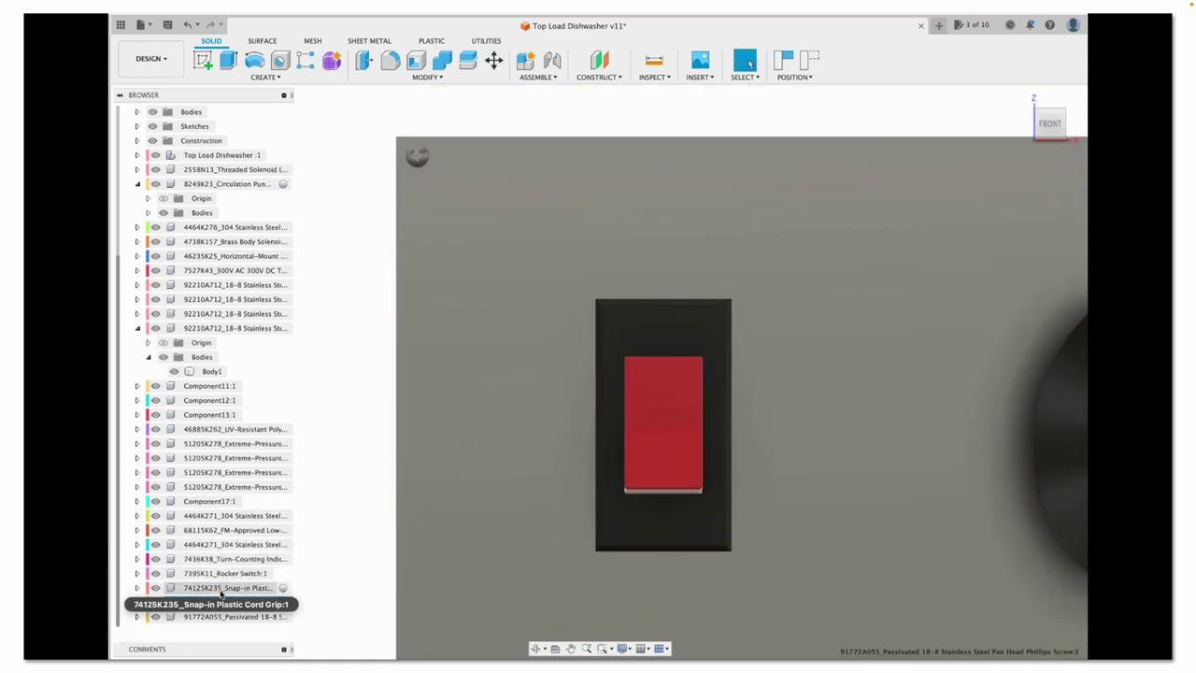
pyautogui.click(233, 601)
pyautogui.press('m')
pyautogui.keyDown('shift'); pyautogui.click(233, 617); pyautogui.keyUp('shift')
pyautogui.click(996, 398)
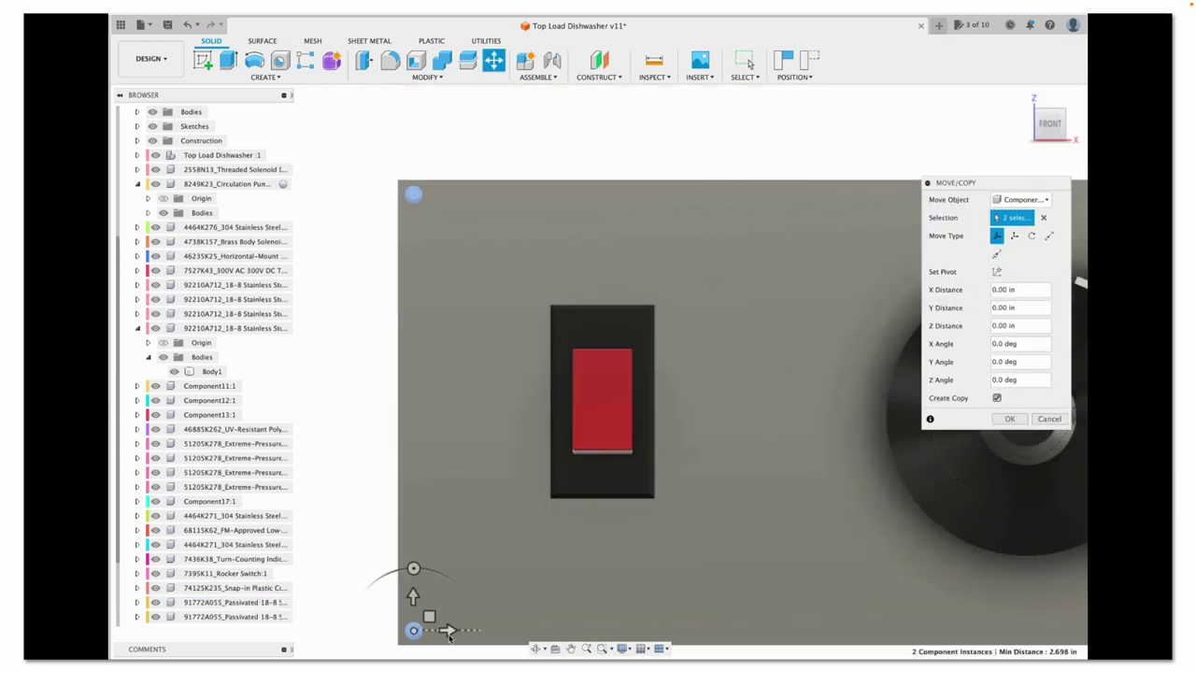
pyautogui.moveTo(913, 630); pyautogui.dragTo(864, 582)
pyautogui.click(1010, 418)
pyautogui.keyDown('shift'); pyautogui.moveTo(654, 392); pyautogui.dragTo(372, 385, button='middle'); pyautogui.keyUp('shift')
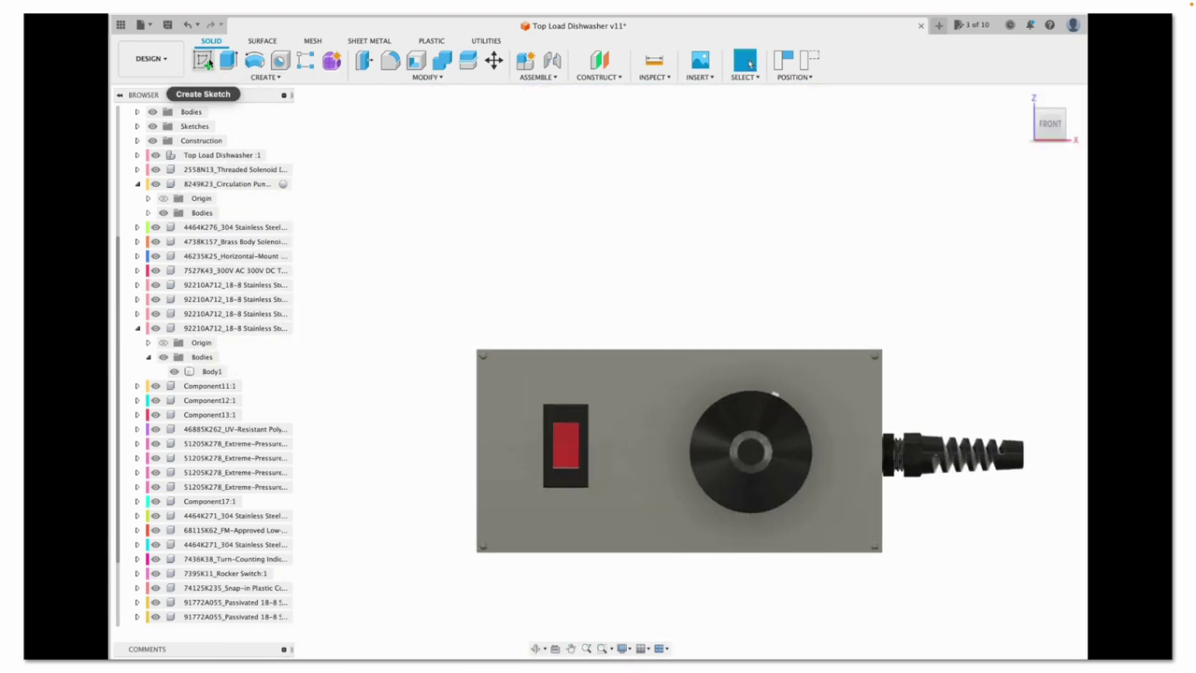
# Start a new sketch on the front face of the control box plate
pyautogui.click(270, 78)
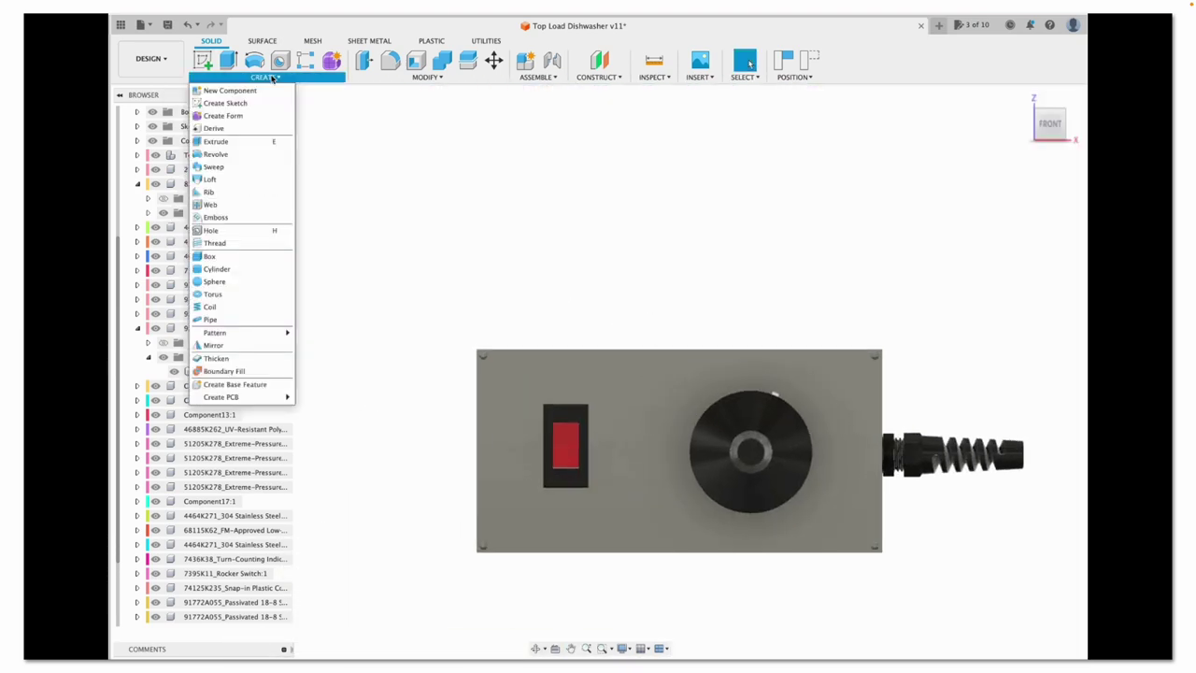
pyautogui.click(263, 40)
pyautogui.click(254, 77)
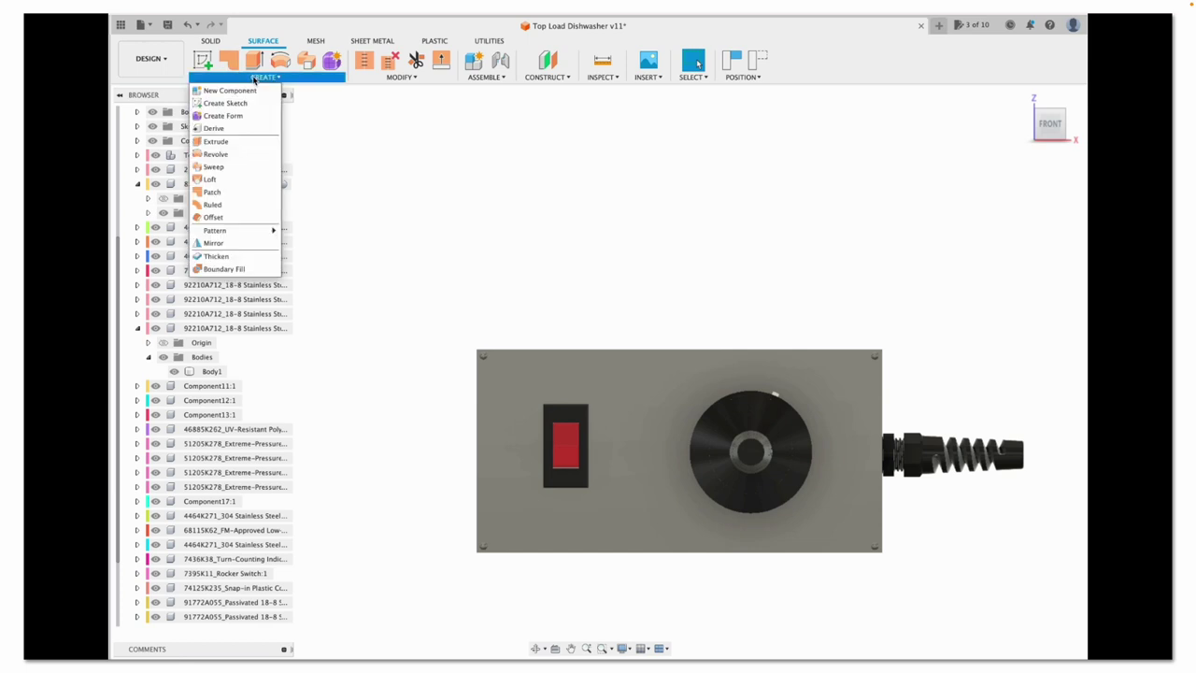
pyautogui.click(210, 40)
pyautogui.click(226, 76)
pyautogui.click(226, 102)
pyautogui.click(577, 368)
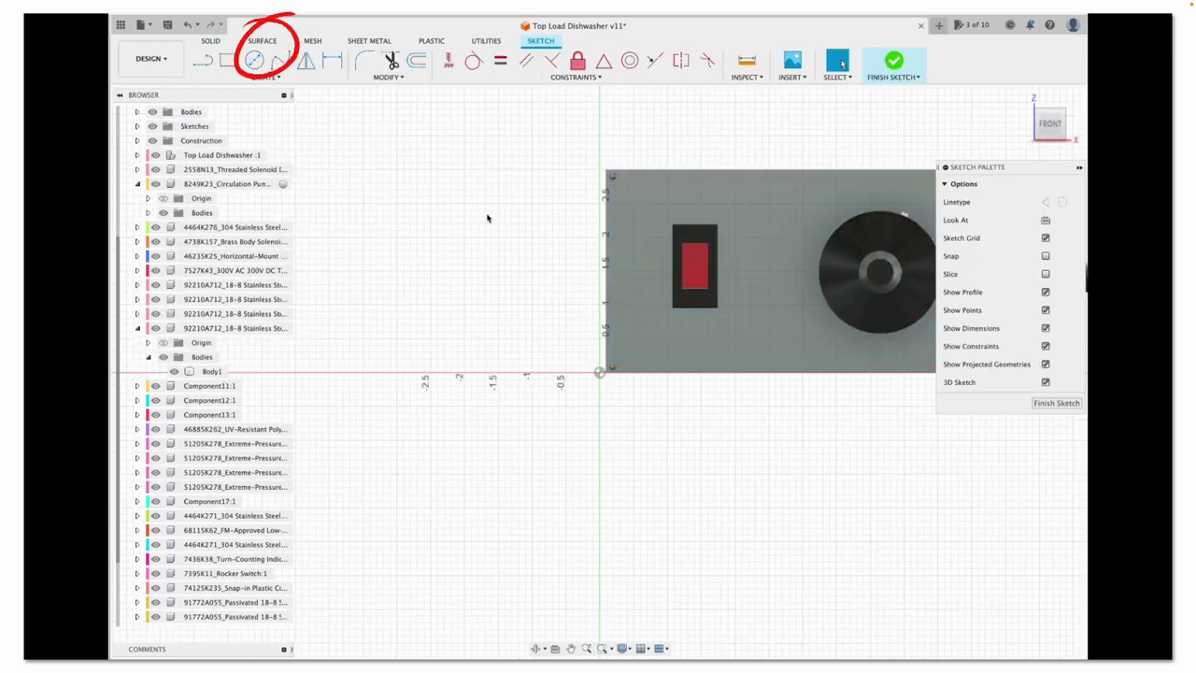
# Add bold sketch text OPEN at the plate's top left, above the red switch
pyautogui.click(268, 77)
pyautogui.click(211, 215)
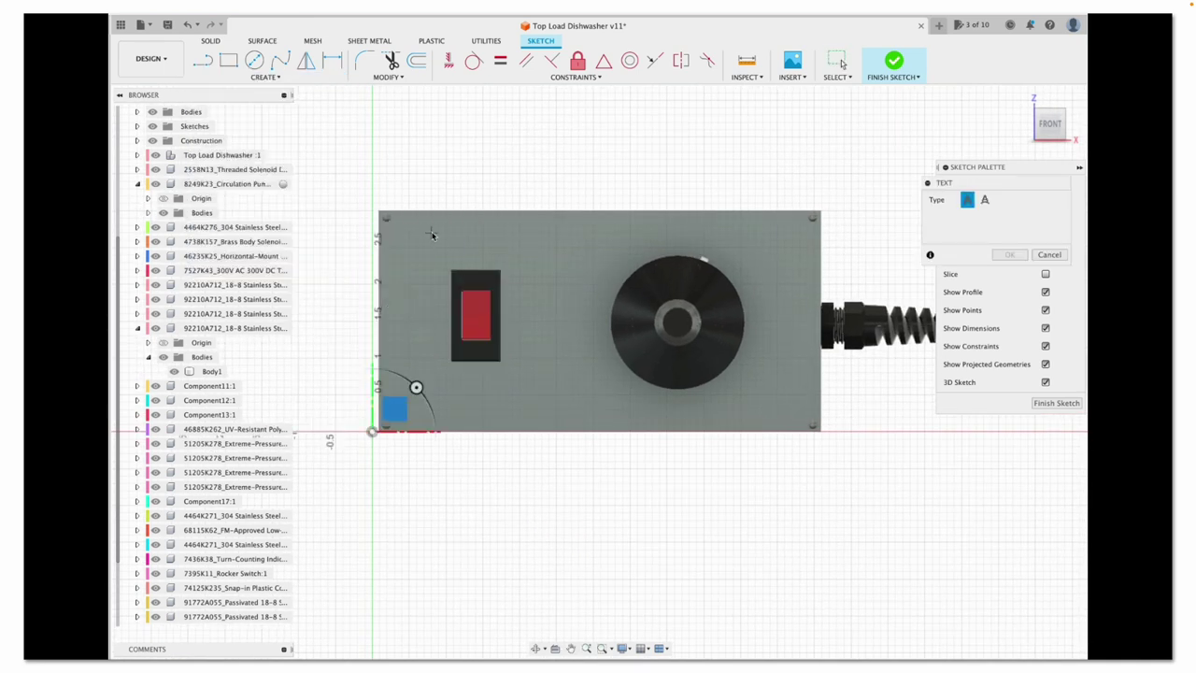
pyautogui.click(518, 260)
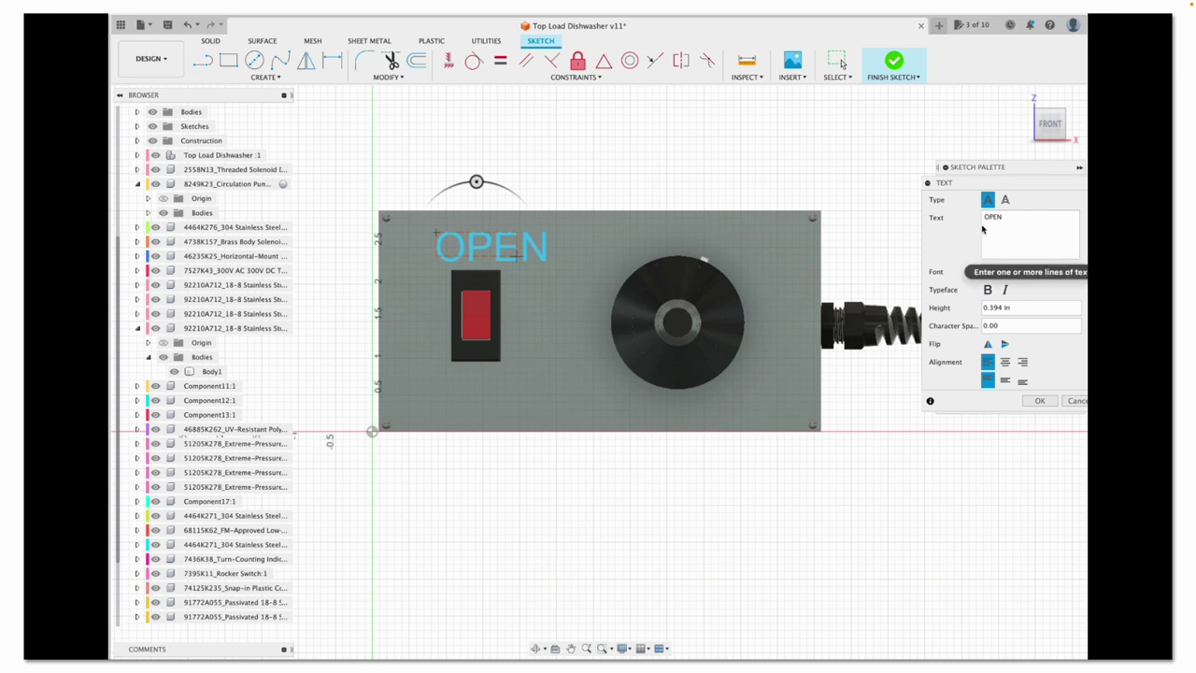
pyautogui.press('Return')
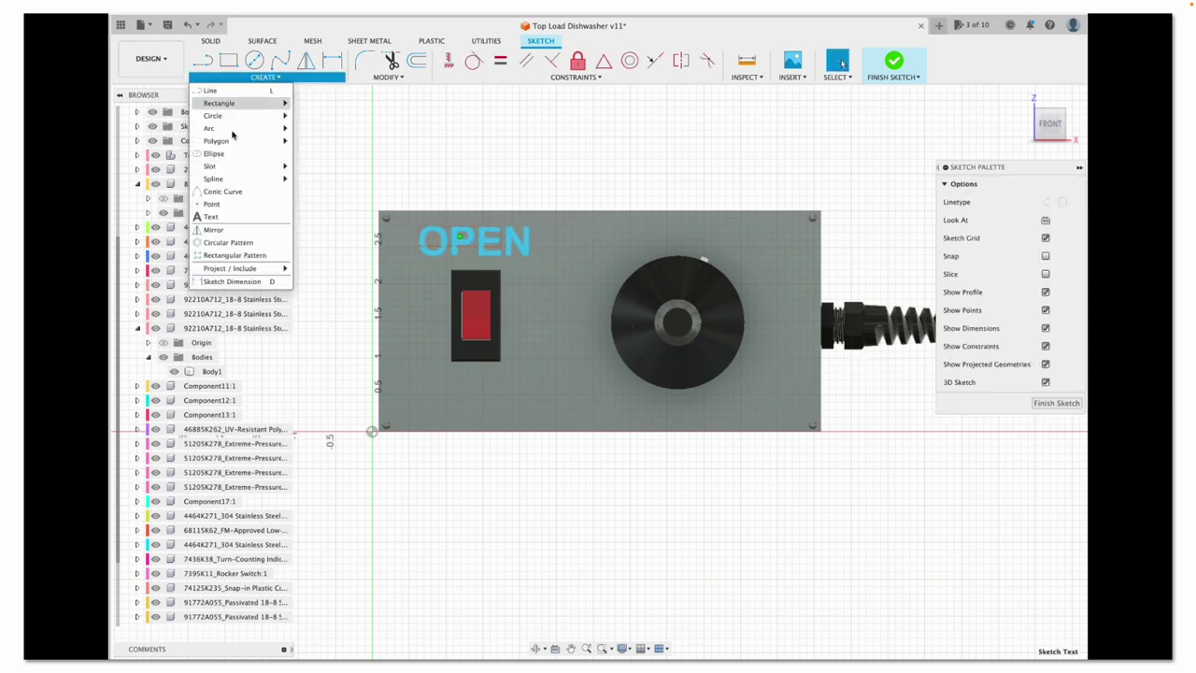
pyautogui.click(524, 250)
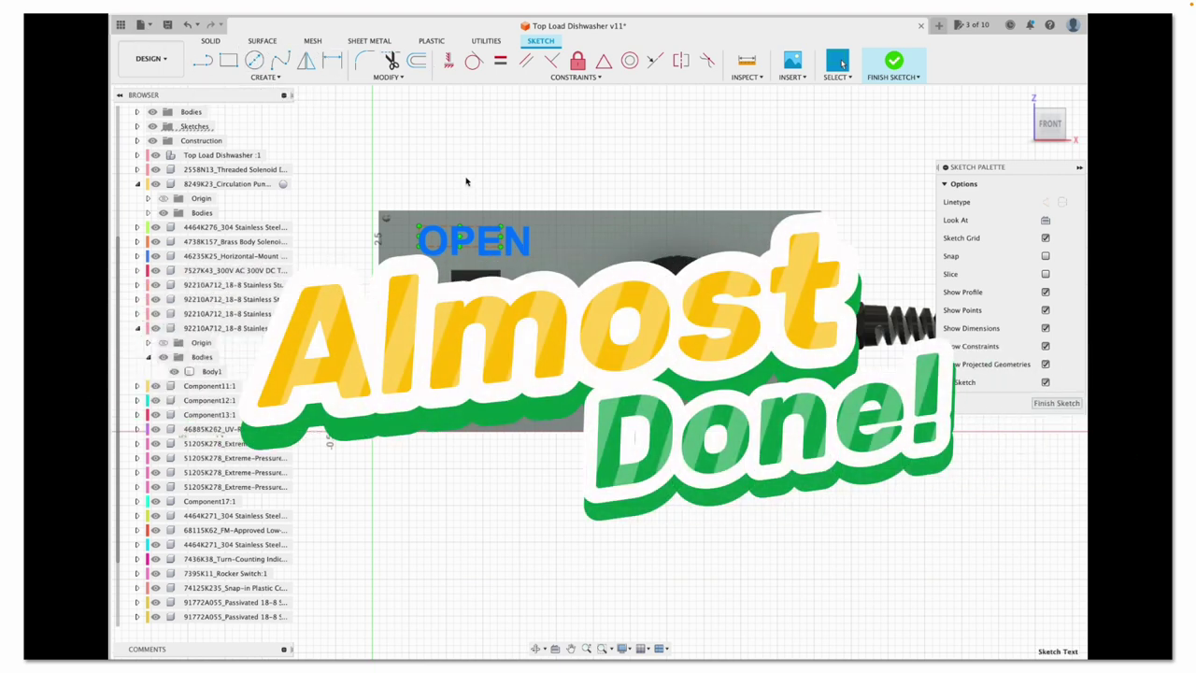
pyautogui.click(379, 79)
# Copy the OPEN text below the switch and change the copy to CLOSE
pyautogui.click(383, 178)
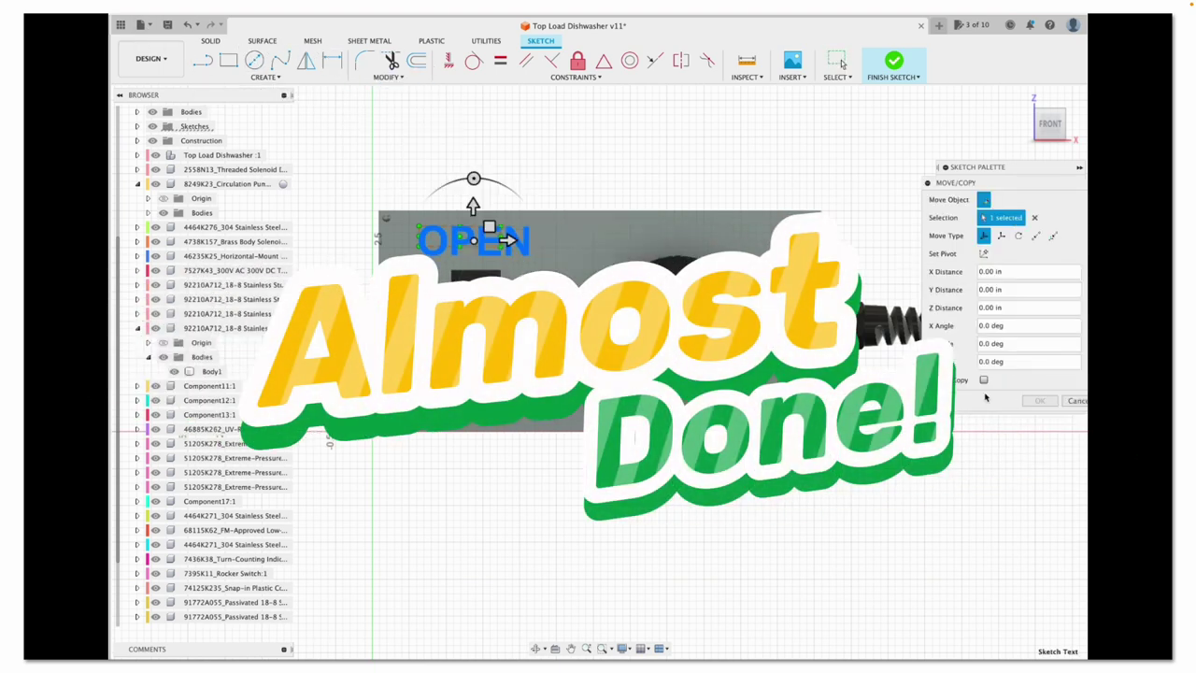
pyautogui.moveTo(474, 207); pyautogui.dragTo(472, 360)
pyautogui.click(1039, 401)
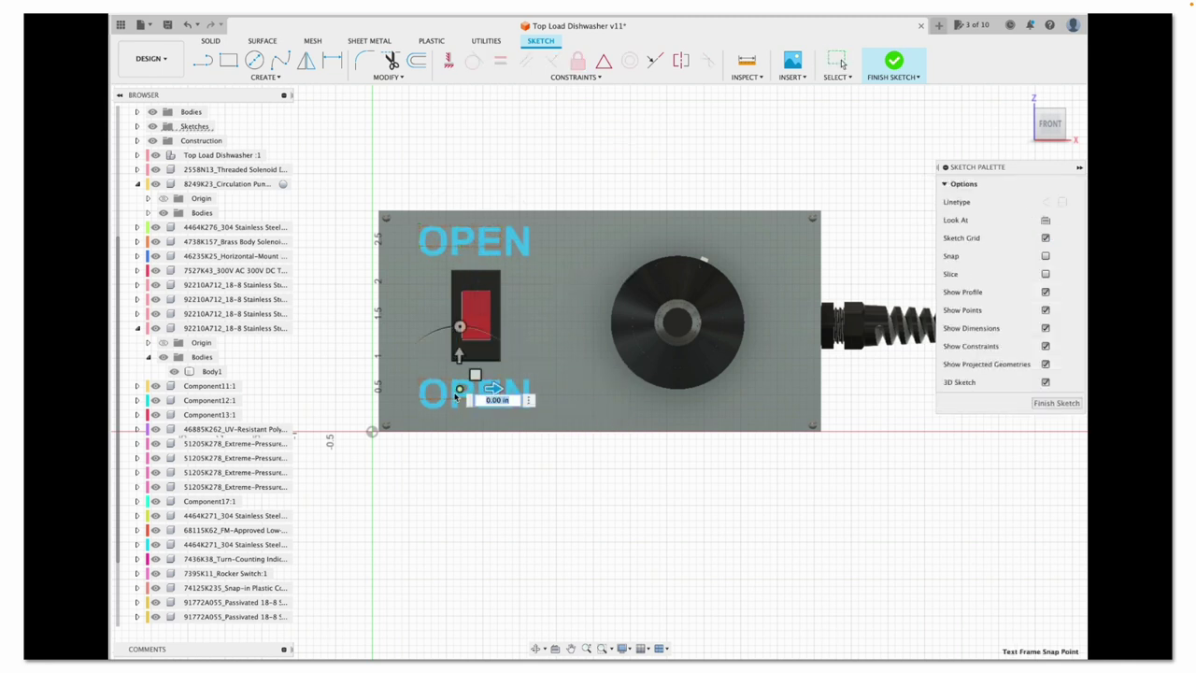
pyautogui.doubleClick(486, 396)
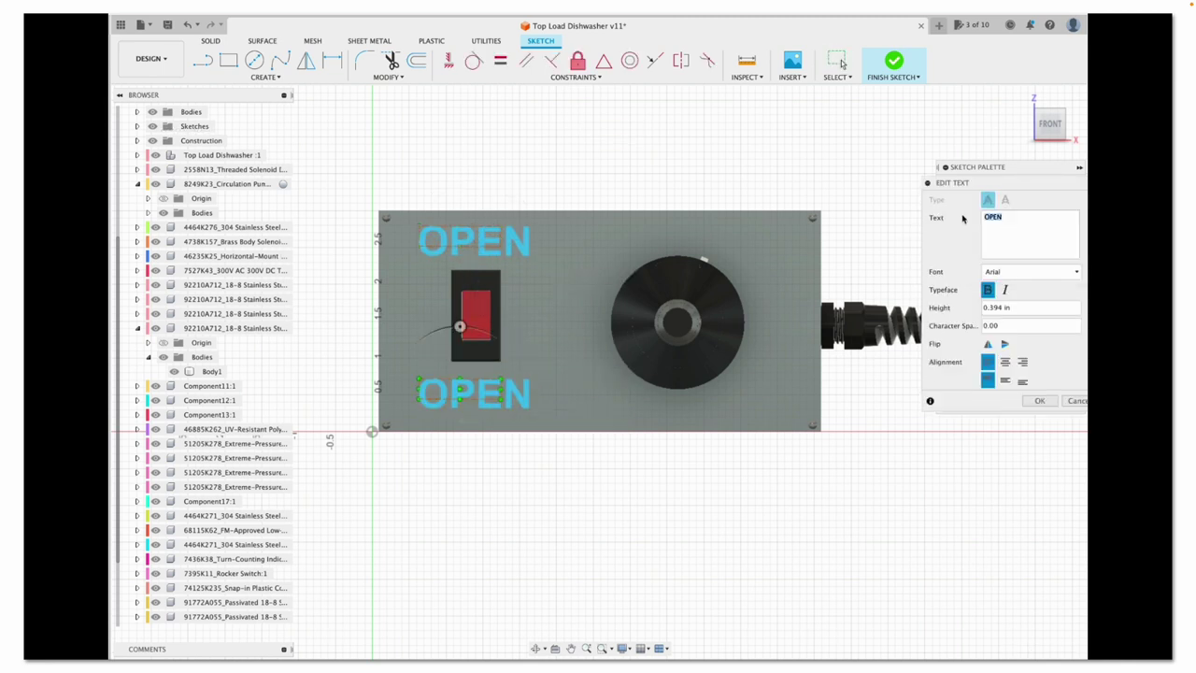
pyautogui.click(1038, 400)
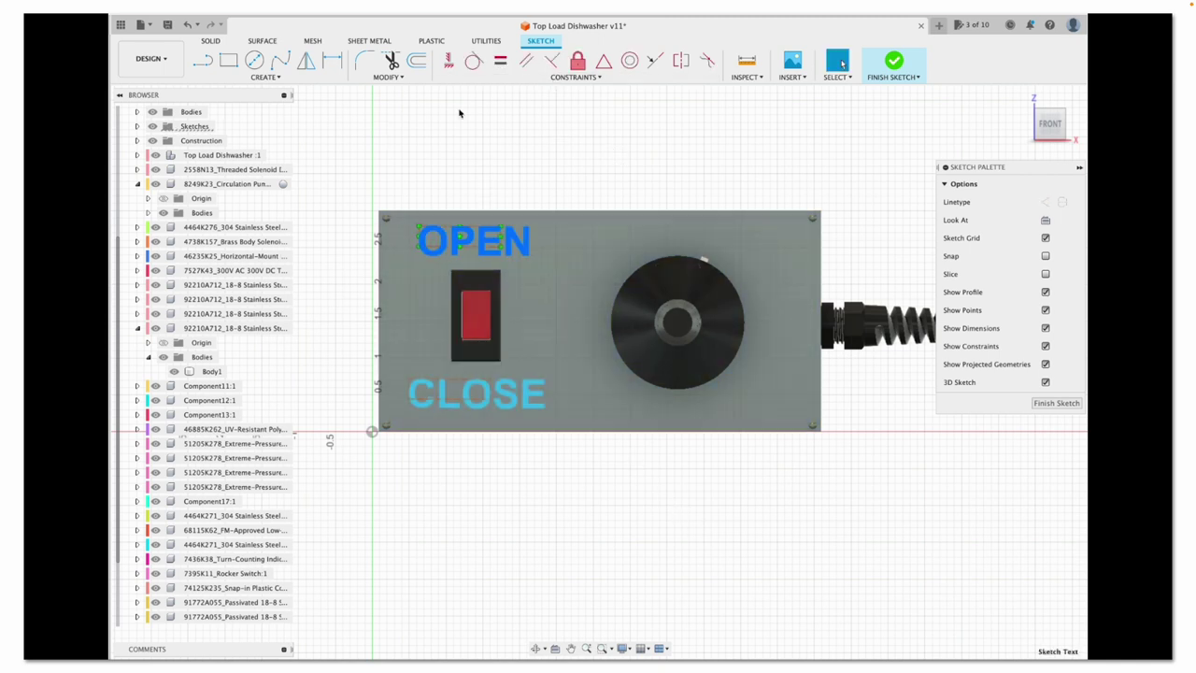
# Try copying OPEN and drawing a non-bold text box above the dial, then cancel both
pyautogui.click(387, 76)
pyautogui.click(389, 83)
pyautogui.click(387, 77)
pyautogui.click(397, 176)
pyautogui.moveTo(509, 240); pyautogui.dragTo(723, 240)
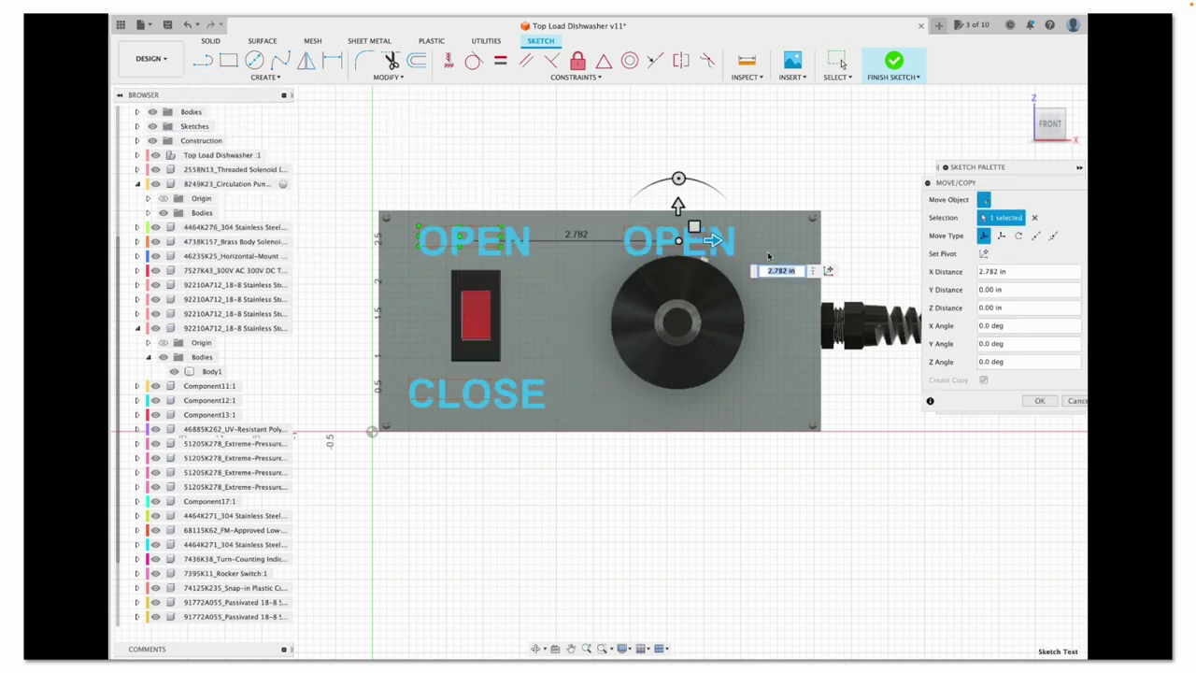
pyautogui.press('Escape')
pyautogui.click(266, 77)
pyautogui.click(234, 280)
pyautogui.click(612, 224)
pyautogui.click(746, 242)
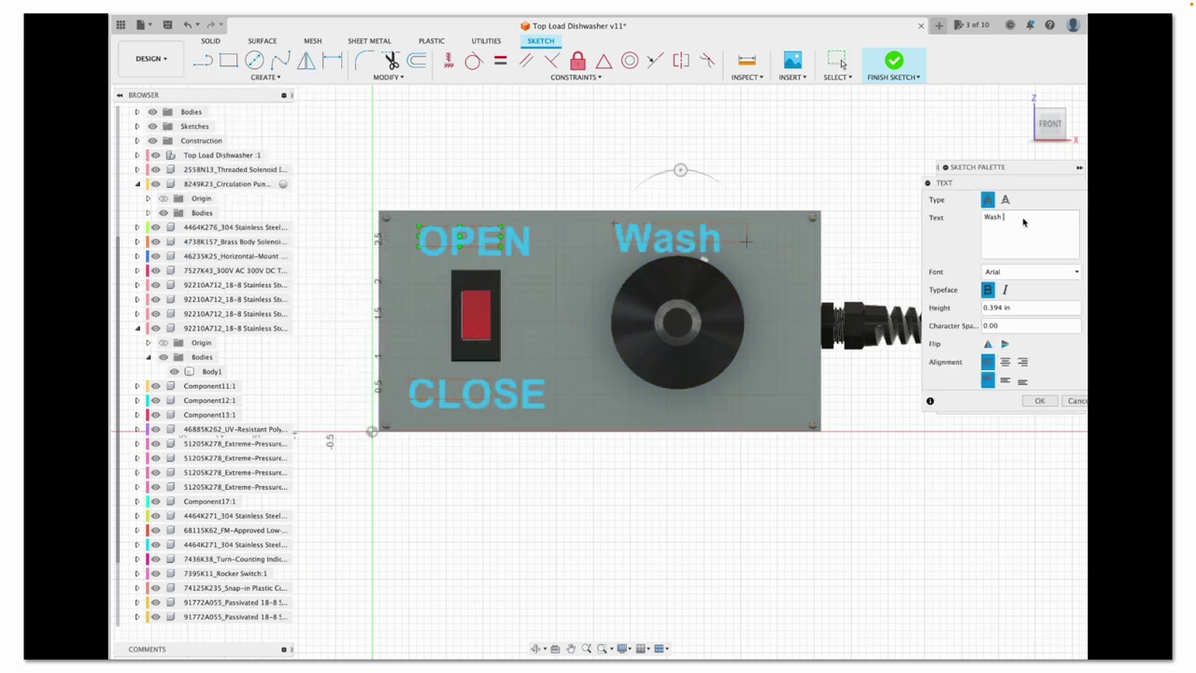
pyautogui.click(987, 289)
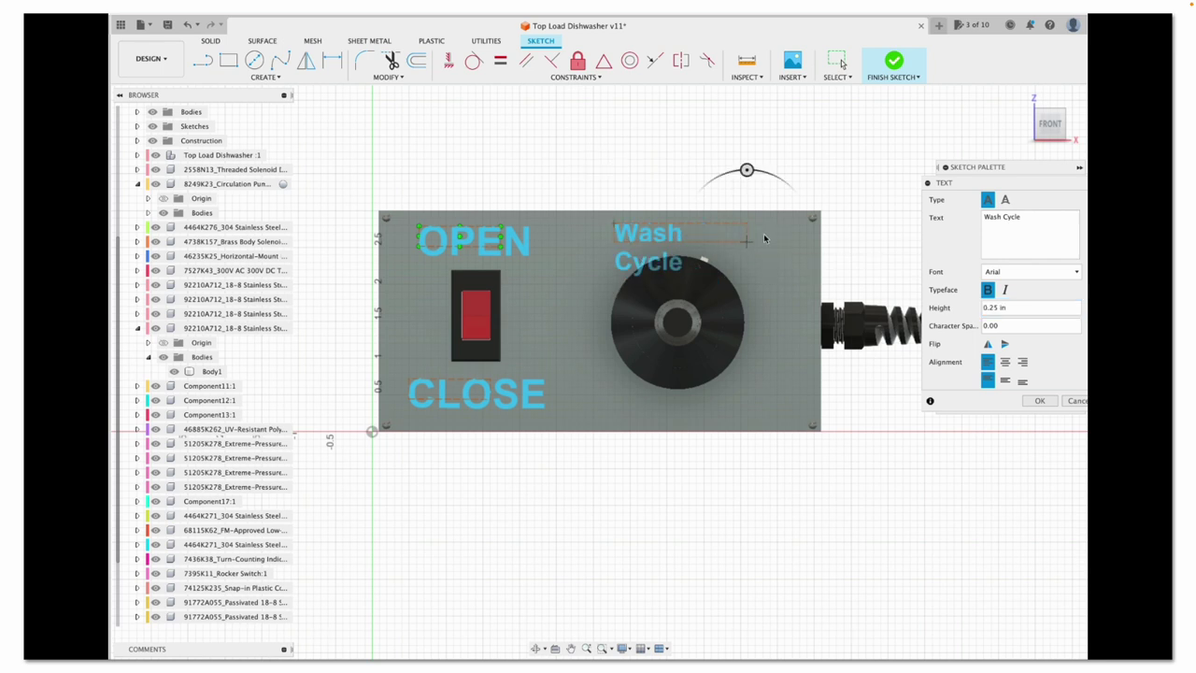
pyautogui.press('Escape')
# Add WASH CYCLE text above the dial and set its height to 0.25 in
pyautogui.click(266, 77)
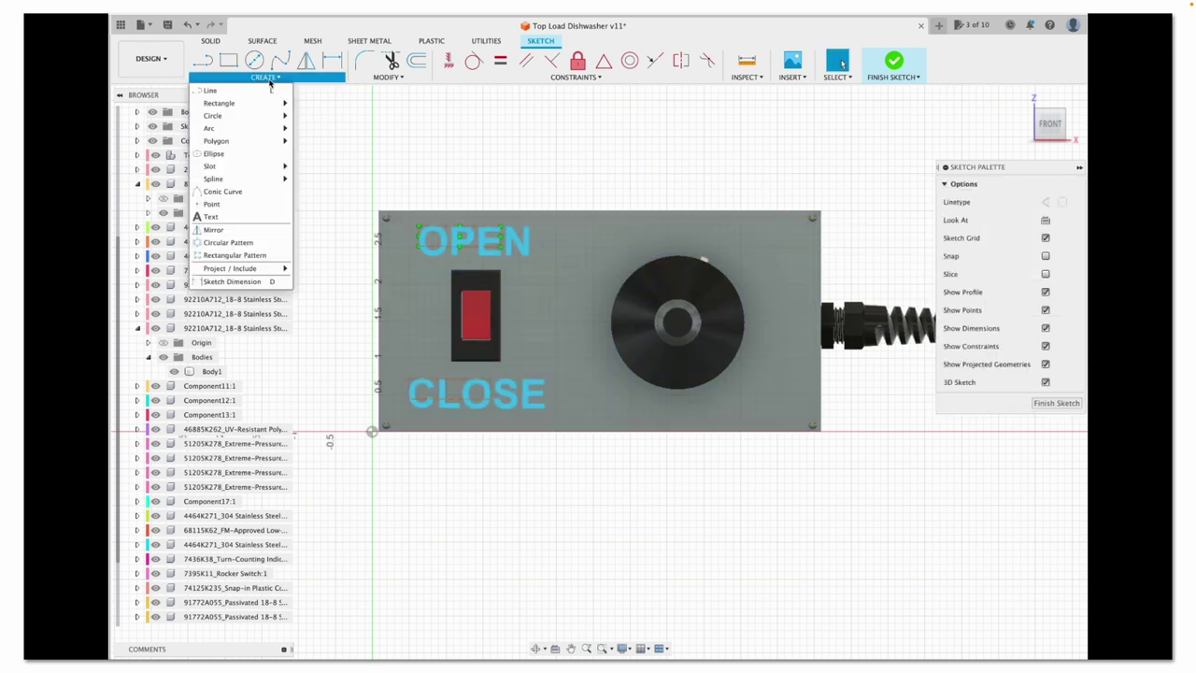
pyautogui.click(234, 225)
pyautogui.click(799, 247)
pyautogui.write('wash')
pyautogui.press('BackSpace')
pyautogui.press('BackSpace')
pyautogui.press('BackSpace')
pyautogui.press('BackSpace')
pyautogui.press('BackSpace')
pyautogui.write('WASH CYCLE')
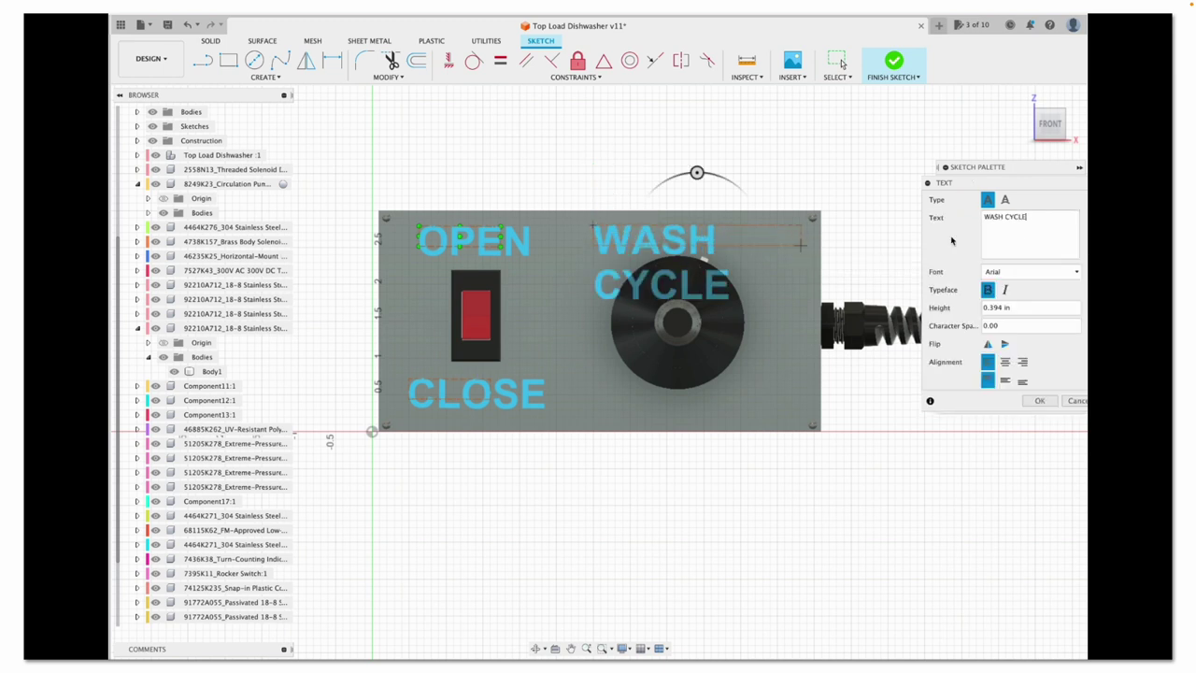
pyautogui.click(1038, 401)
pyautogui.doubleClick(700, 244)
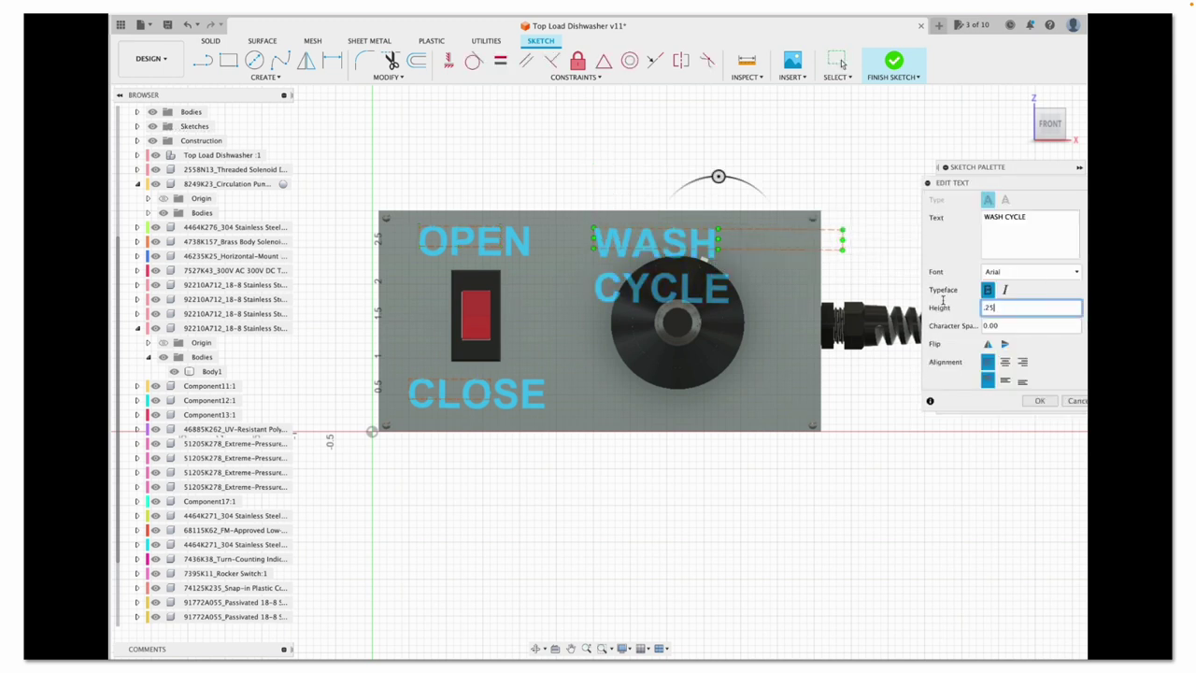
pyautogui.write('.25')
pyautogui.click(1039, 401)
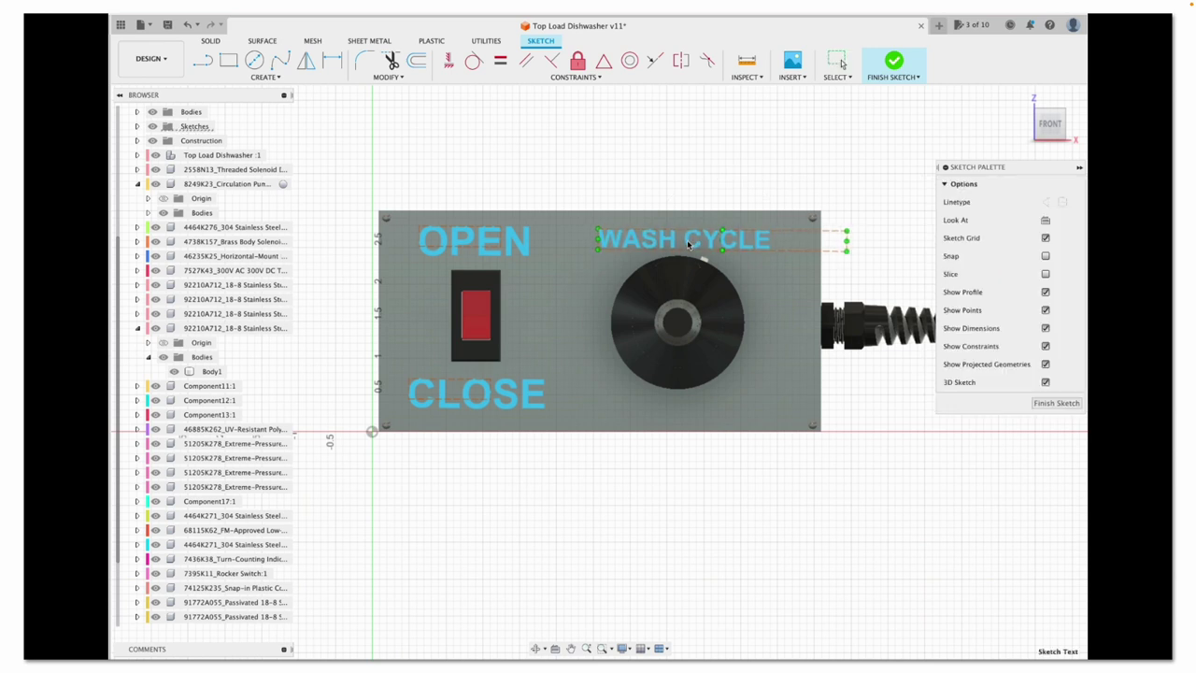
# Finish the sketch and extrude the OPEN, CLOSE and WASH CYCLE text 0.125 in, joined to the box
pyautogui.click(1056, 403)
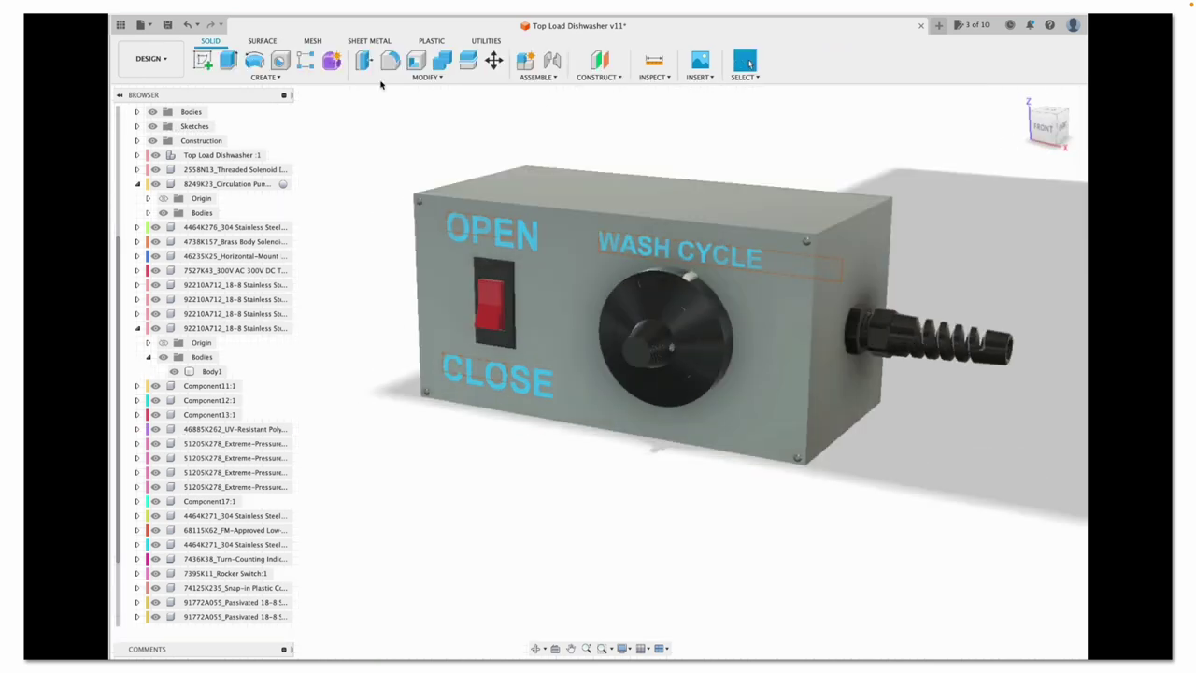
pyautogui.press('e')
pyautogui.click(456, 379)
pyautogui.click(672, 253)
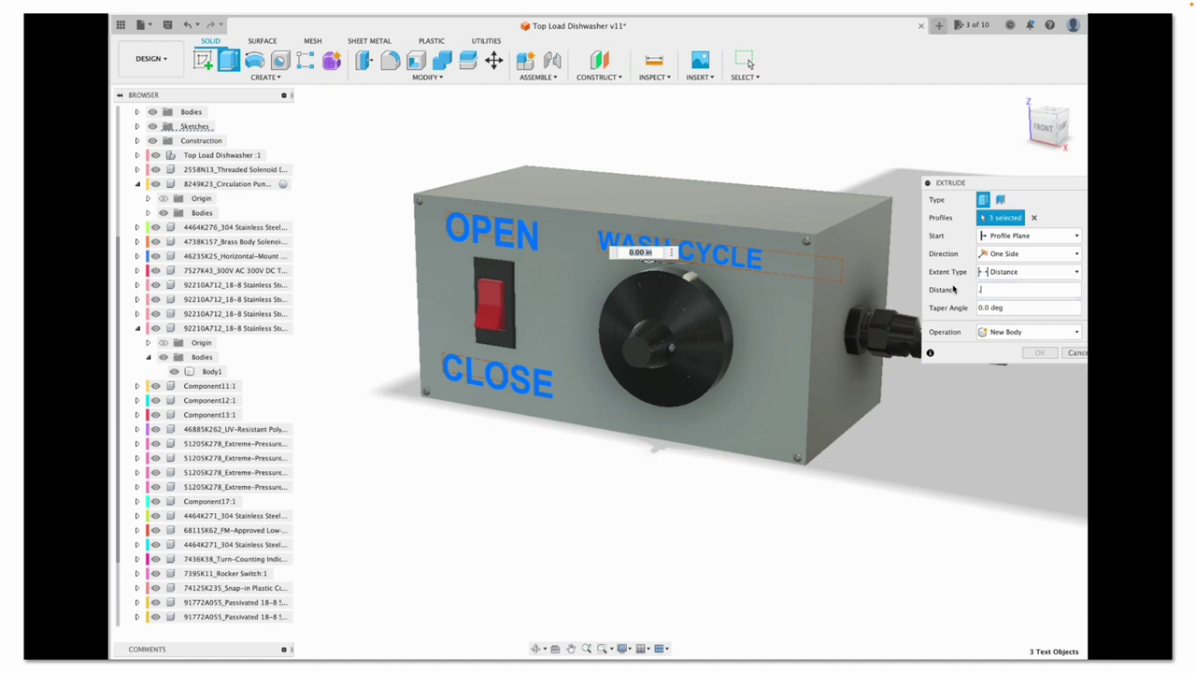
pyautogui.write('.125')
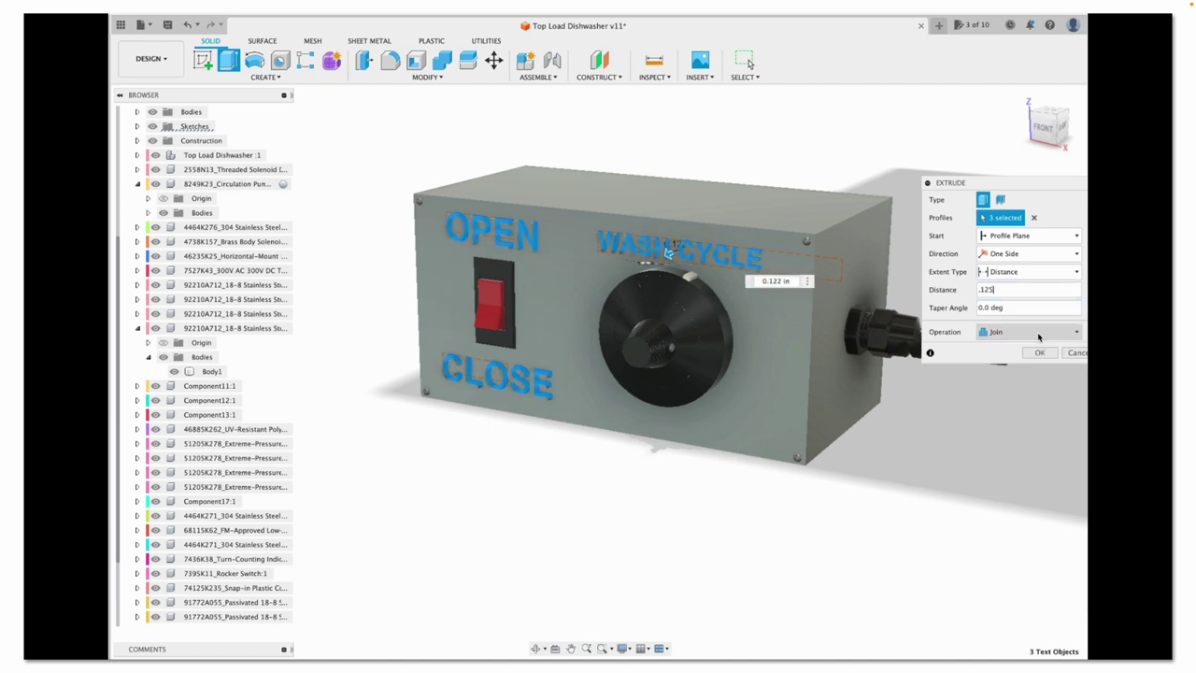
pyautogui.click(1037, 333)
pyautogui.click(1007, 385)
# In the Render workspace, paint the OPEN letters with glossy red enamel
pyautogui.click(1039, 352)
pyautogui.click(149, 58)
pyautogui.click(149, 155)
pyautogui.press('a')
pyautogui.moveTo(875, 269); pyautogui.dragTo(472, 210)
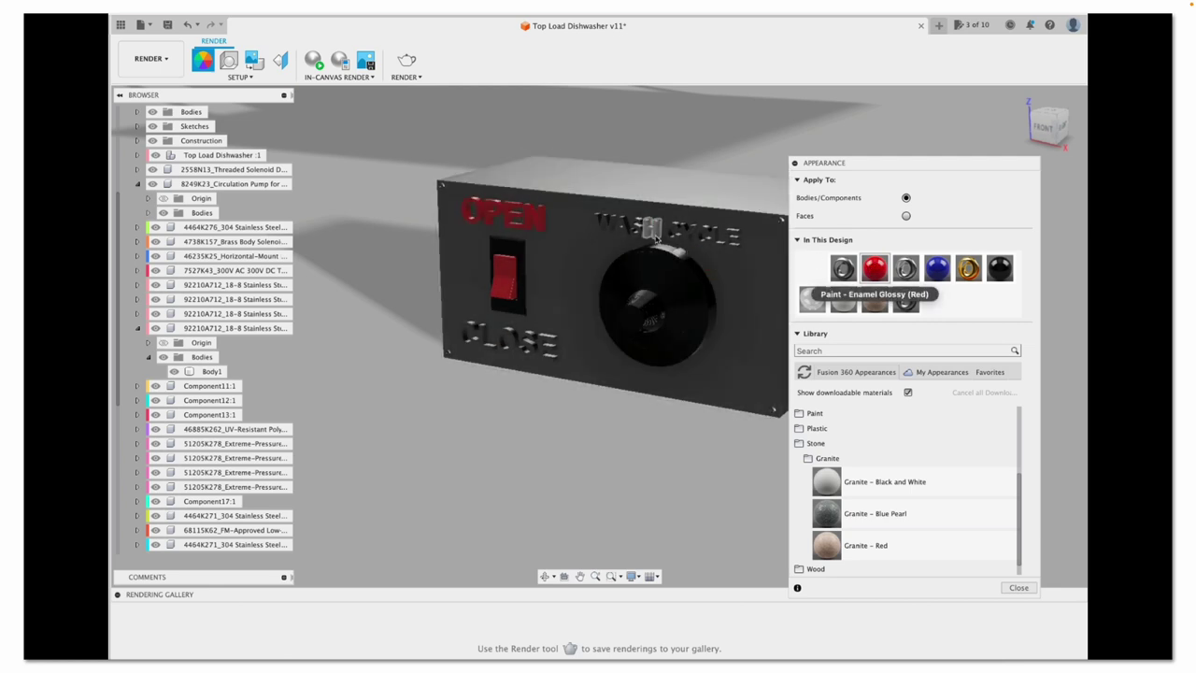
# Paint WASH CYCLE and CLOSE glossy red, then paint the knob ring white and the rocker switch black by face
pyautogui.moveTo(874, 268); pyautogui.dragTo(603, 225)
pyautogui.moveTo(873, 268); pyautogui.dragTo(463, 338)
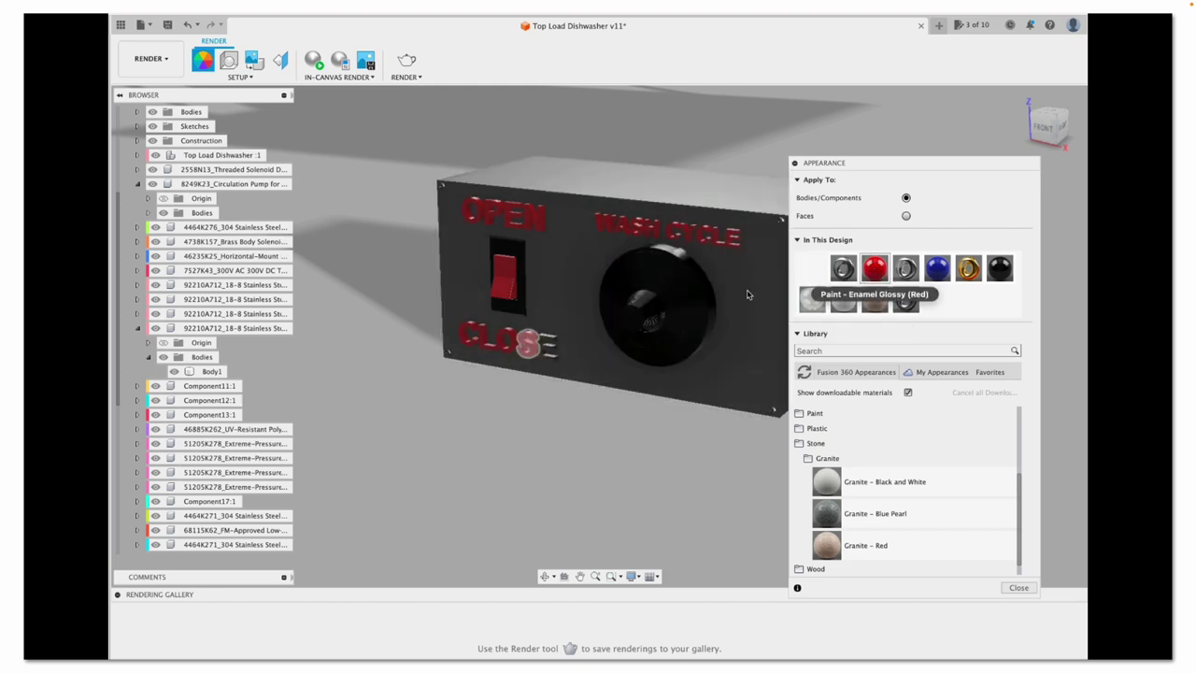
pyautogui.click(906, 216)
pyautogui.moveTo(842, 299); pyautogui.dragTo(695, 312)
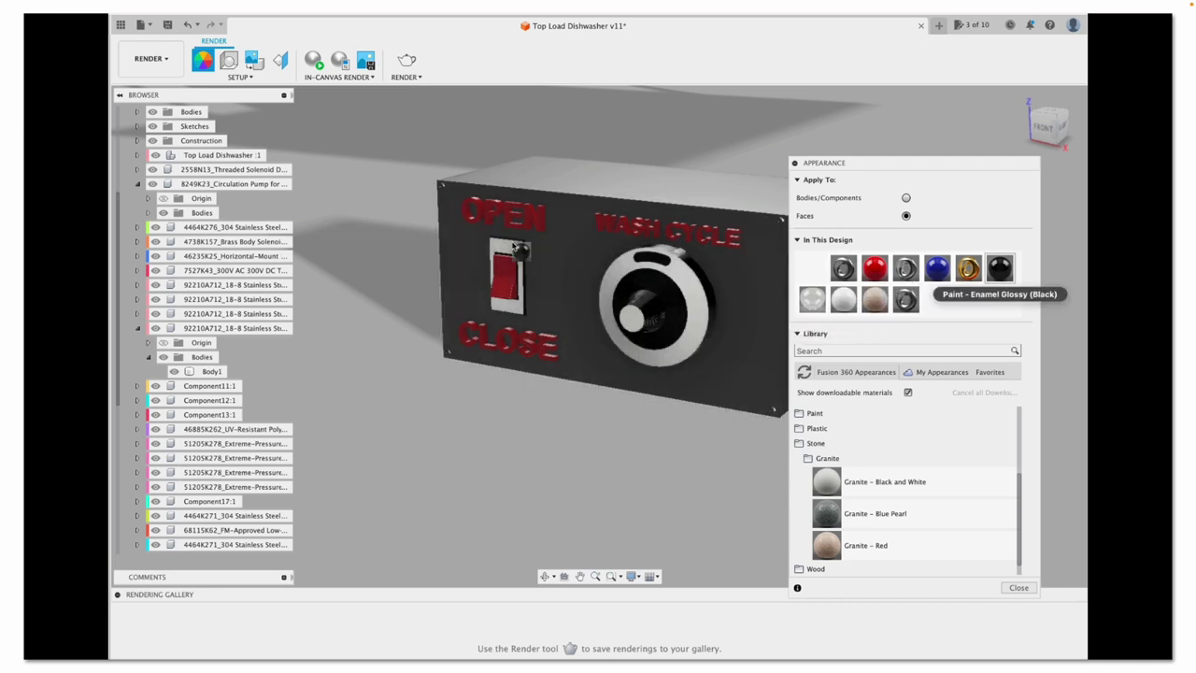
pyautogui.moveTo(999, 268); pyautogui.dragTo(504, 247)
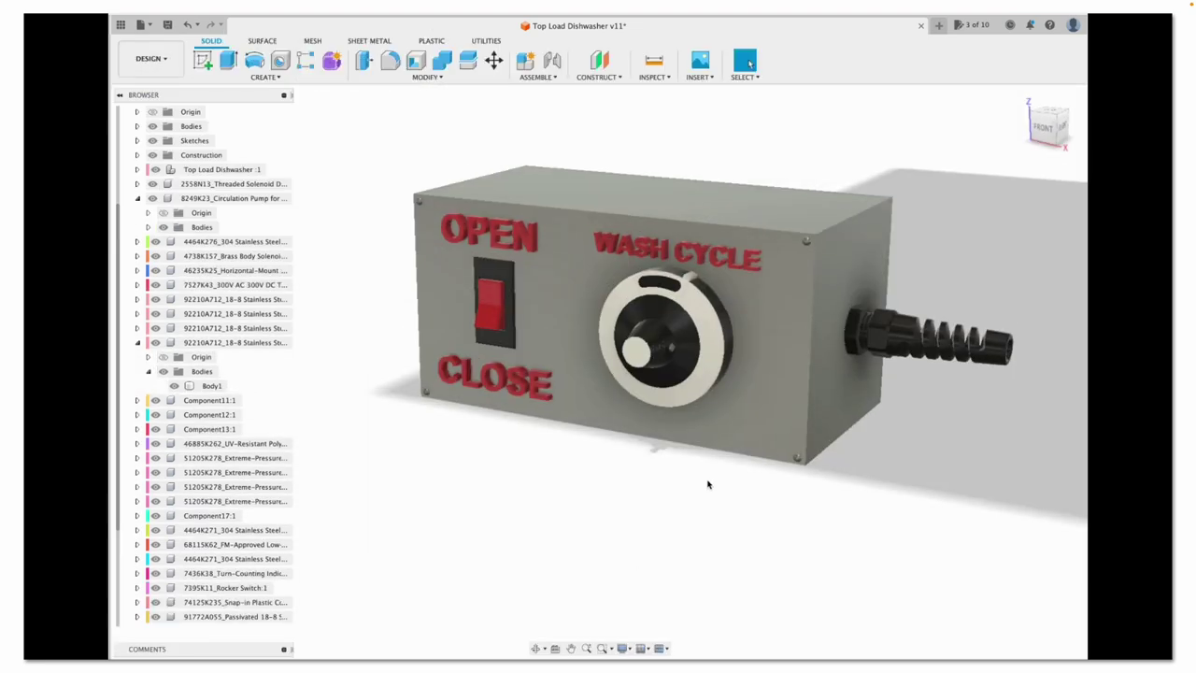
# Select the control box and move it to the right, toward the dishwasher
pyautogui.click(1028, 104)
pyautogui.click(1048, 116)
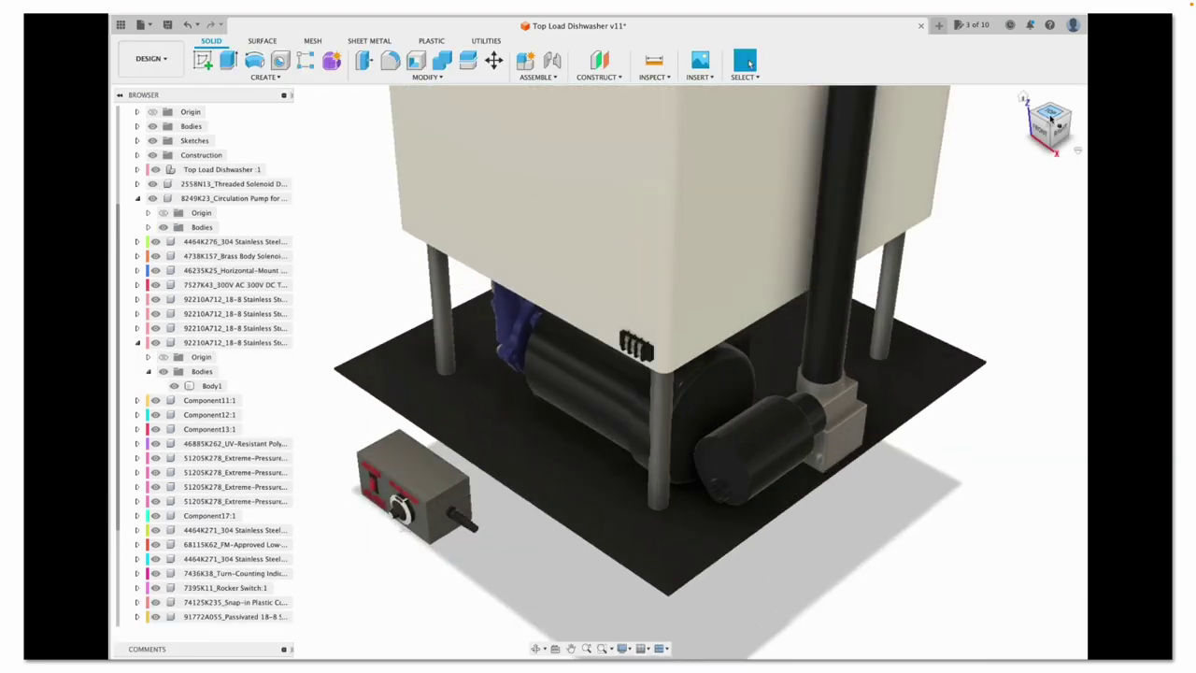
pyautogui.click(1049, 135)
pyautogui.click(439, 593)
pyautogui.press('m')
pyautogui.moveTo(507, 581); pyautogui.dragTo(1009, 556)
pyautogui.press('Return')
# Lift the control box to tub height and slide it onto the tub side below the countertop
pyautogui.press('m')
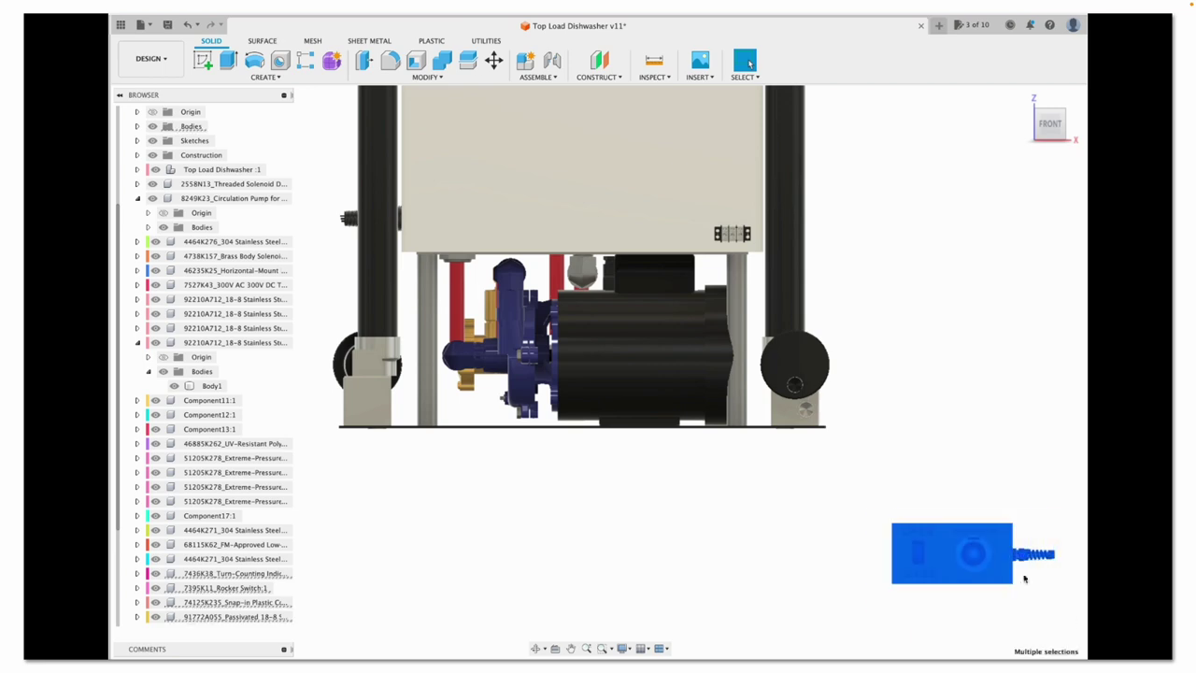
pyautogui.click(1033, 100)
pyautogui.moveTo(641, 590); pyautogui.dragTo(638, 378)
pyautogui.click(1041, 126)
pyautogui.click(1027, 110)
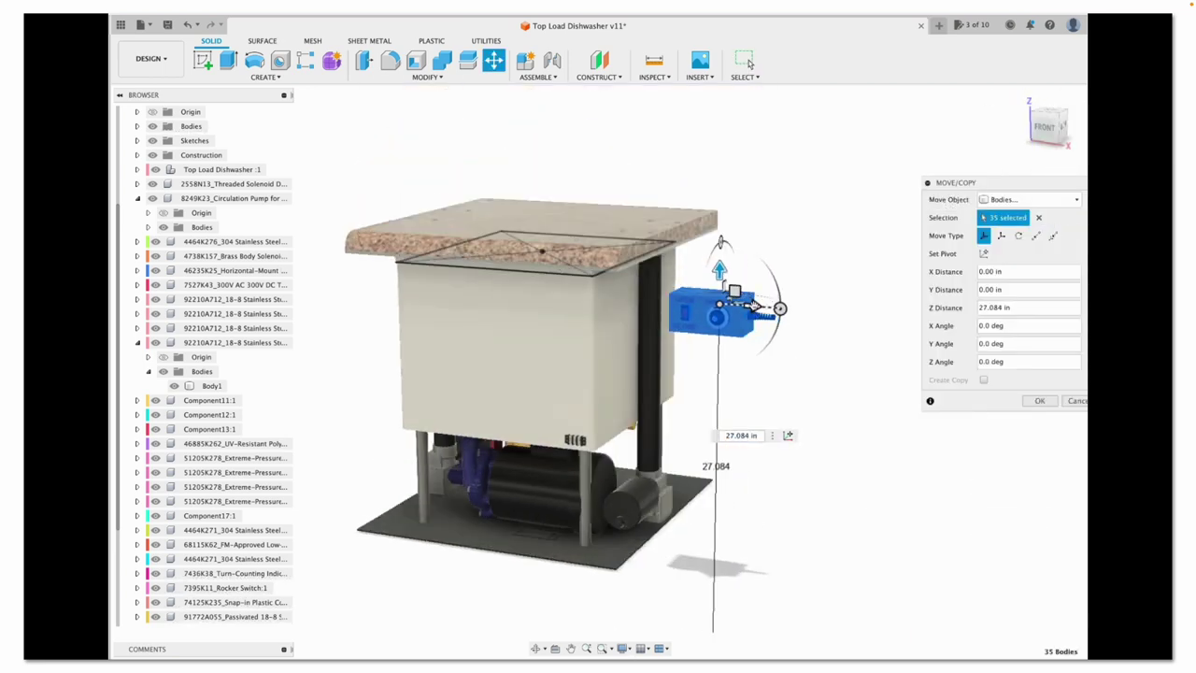
pyautogui.moveTo(740, 300); pyautogui.dragTo(525, 290)
pyautogui.click(1044, 126)
pyautogui.moveTo(545, 236); pyautogui.dragTo(473, 240)
pyautogui.click(1072, 123)
pyautogui.click(1038, 400)
pyautogui.click(1029, 105)
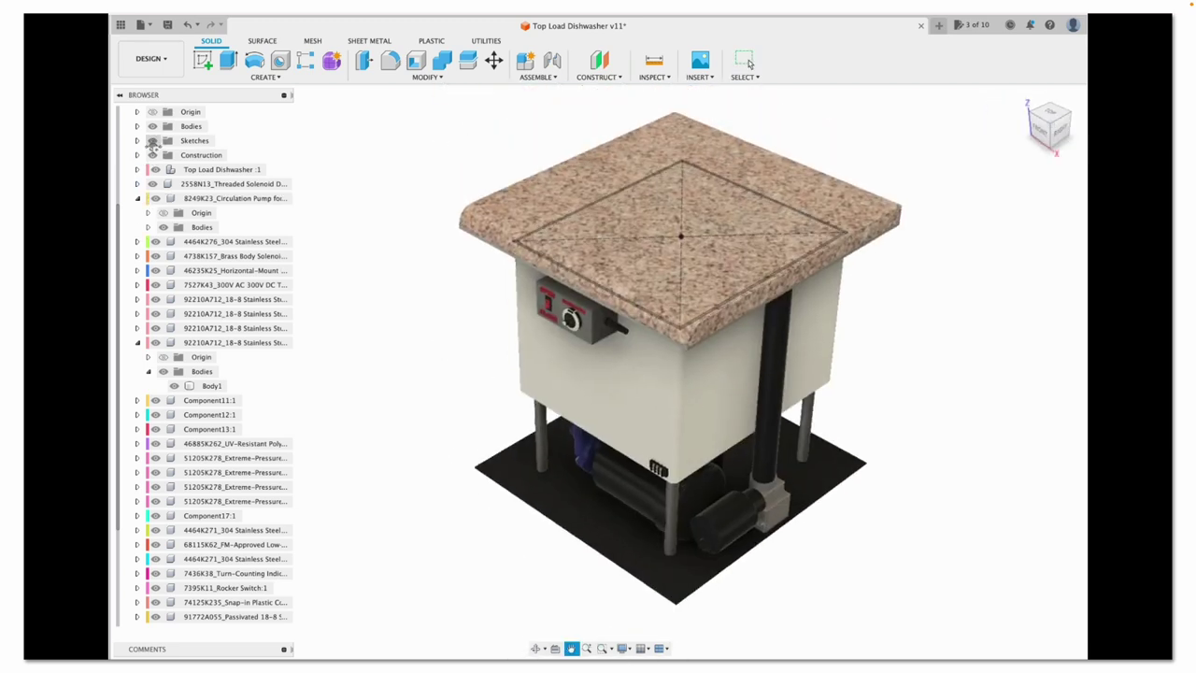
pyautogui.click(570, 648)
pyautogui.moveTo(417, 433)
pyautogui.mouseDown()
pyautogui.moveTo(476, 443)
pyautogui.moveTo(427, 435)
pyautogui.mouseUp()
pyautogui.click(151, 58)
pyautogui.click(154, 154)
pyautogui.press('a')
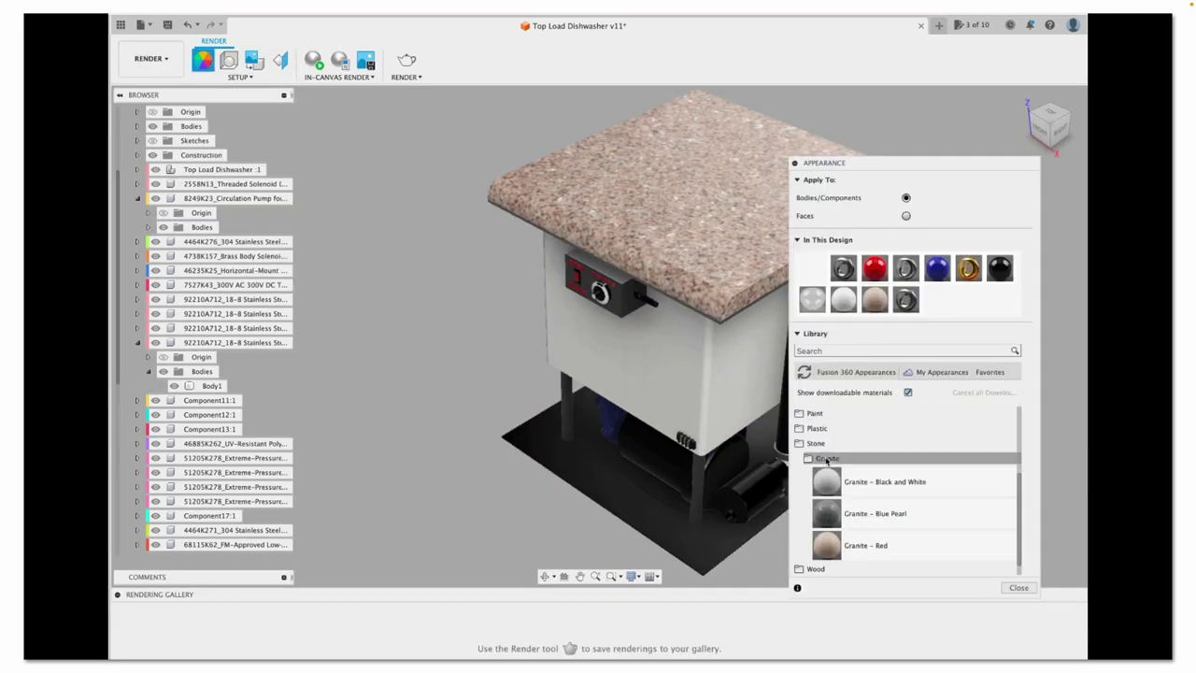
pyautogui.click(813, 413)
pyautogui.click(820, 430)
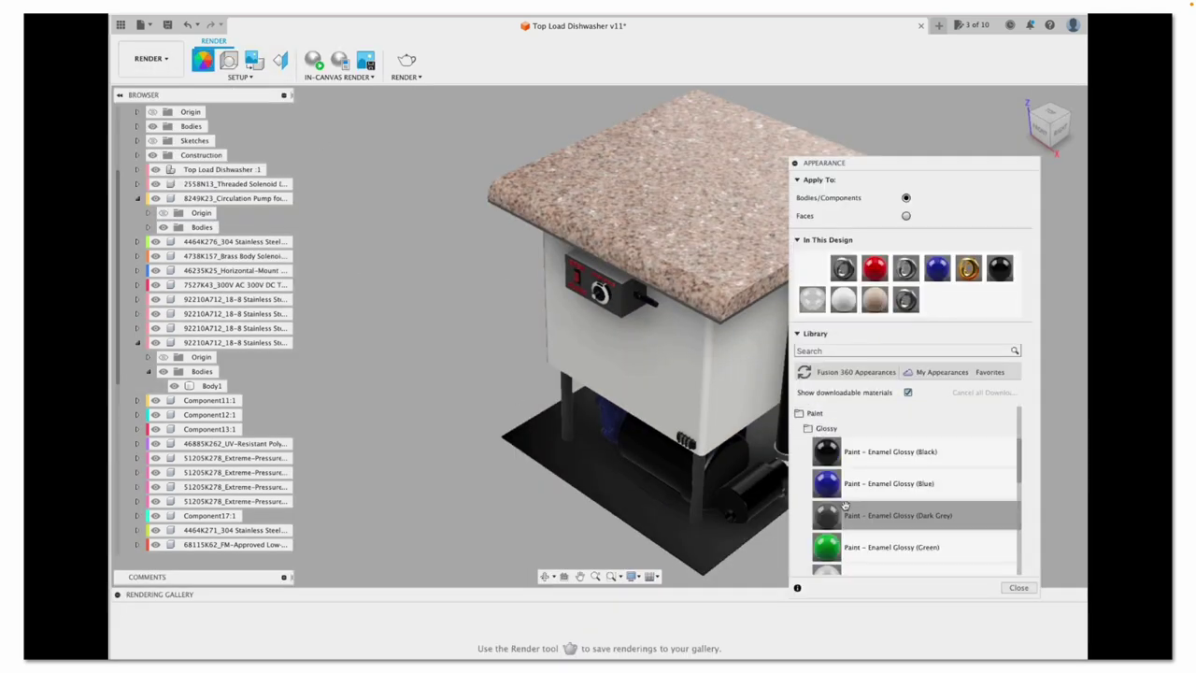
pyautogui.click(151, 58)
pyautogui.click(150, 105)
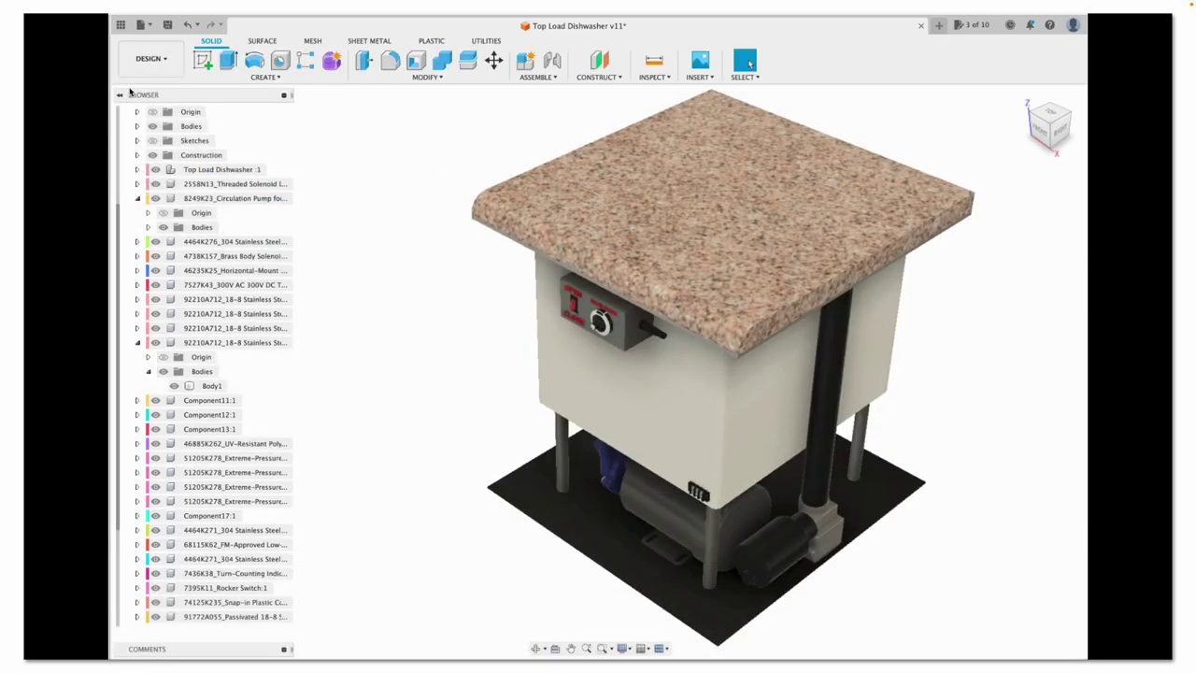
pyautogui.keyDown('shift'); pyautogui.moveTo(947, 122); pyautogui.dragTo(1019, 126, button='middle'); pyautogui.keyUp('shift')
pyautogui.scroll(5, 734, 222)
pyautogui.click(734, 222)
pyautogui.press('e')
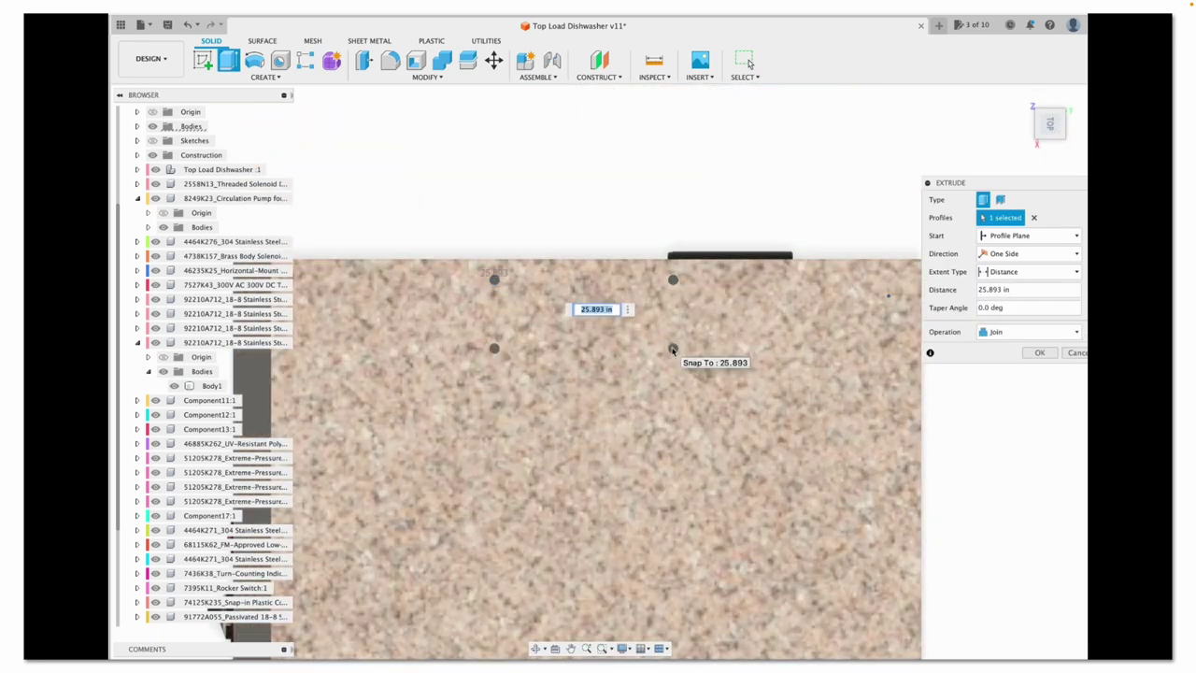
pyautogui.press('Escape')
pyautogui.moveTo(664, 275); pyautogui.dragTo(570, 531, button='middle')
pyautogui.scroll(10, 570, 531)
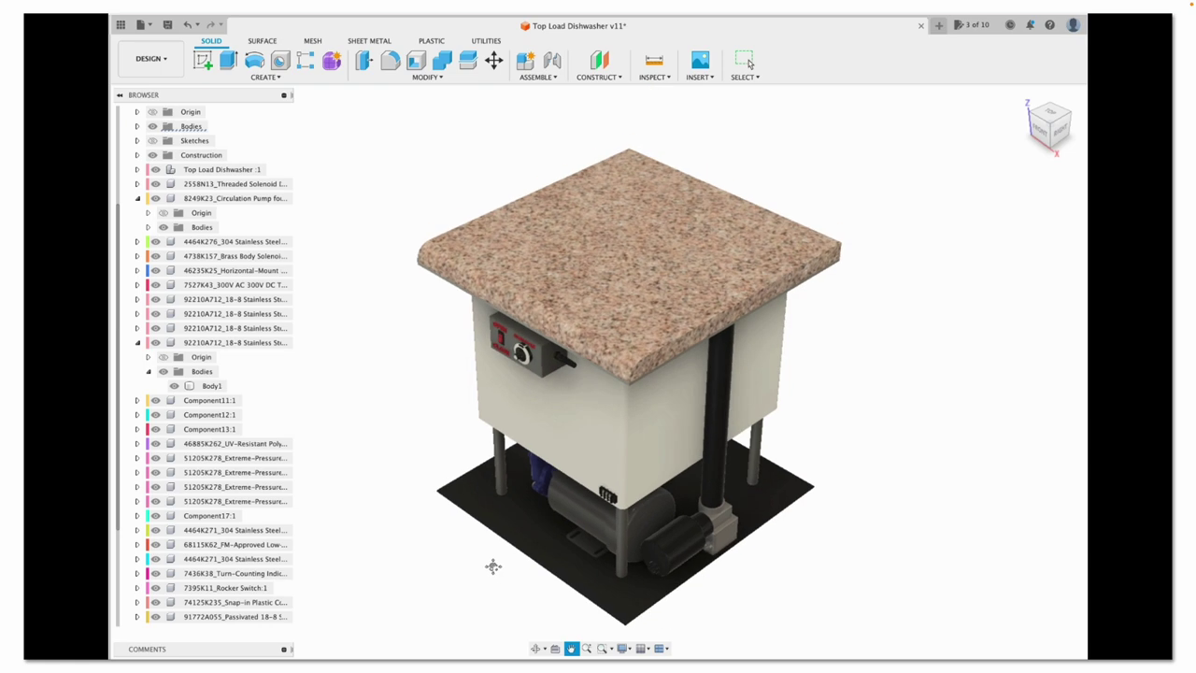
pyautogui.scroll(-2, 493, 565)
pyautogui.press('Escape')
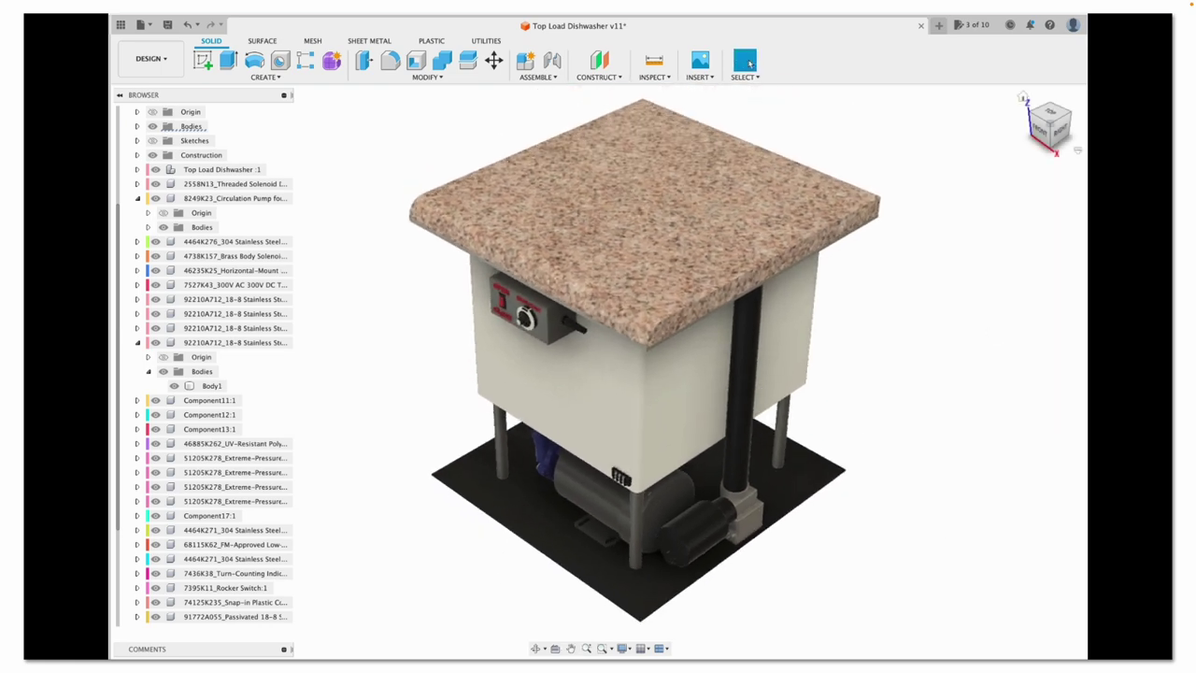